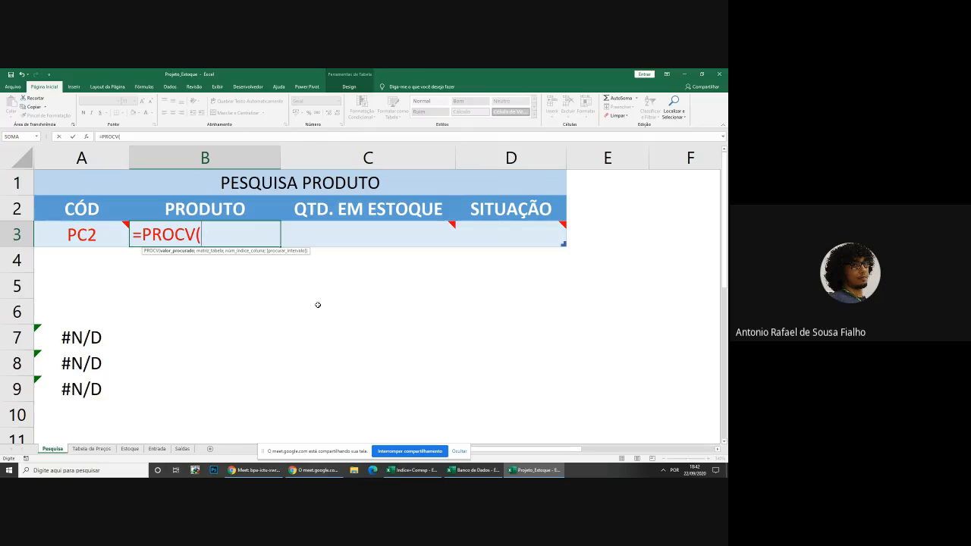
# Use the CÓD cell A3 as the lookup value of the PROCV formula in cell B3
pyautogui.moveTo(144, 242)
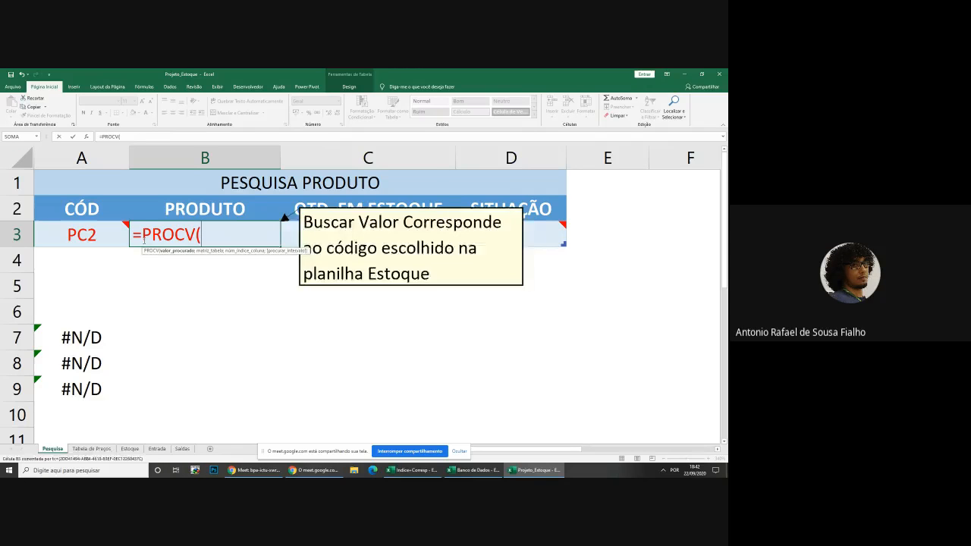
pyautogui.click(99, 235)
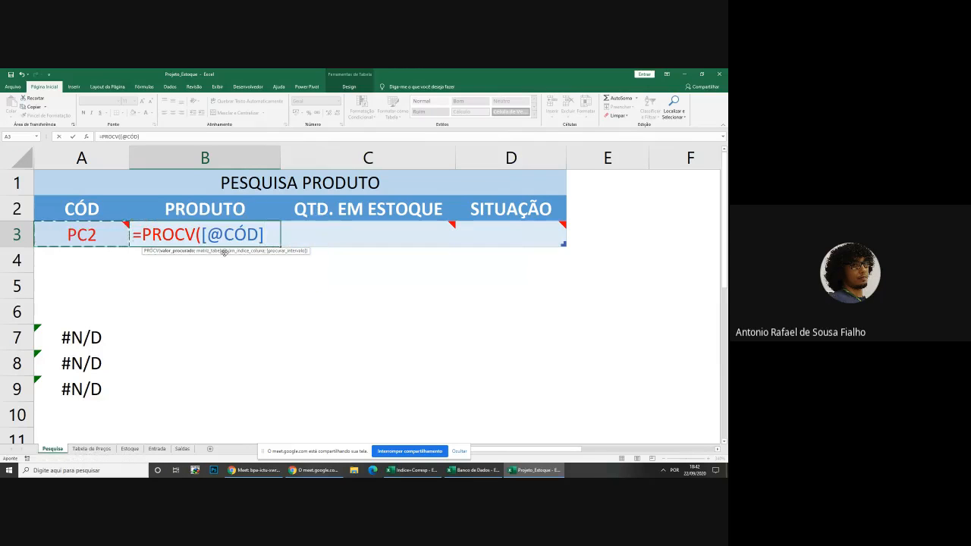
pyautogui.moveTo(279, 241)
pyautogui.click(237, 234)
pyautogui.moveTo(207, 235); pyautogui.dragTo(225, 235)
pyautogui.click(226, 234)
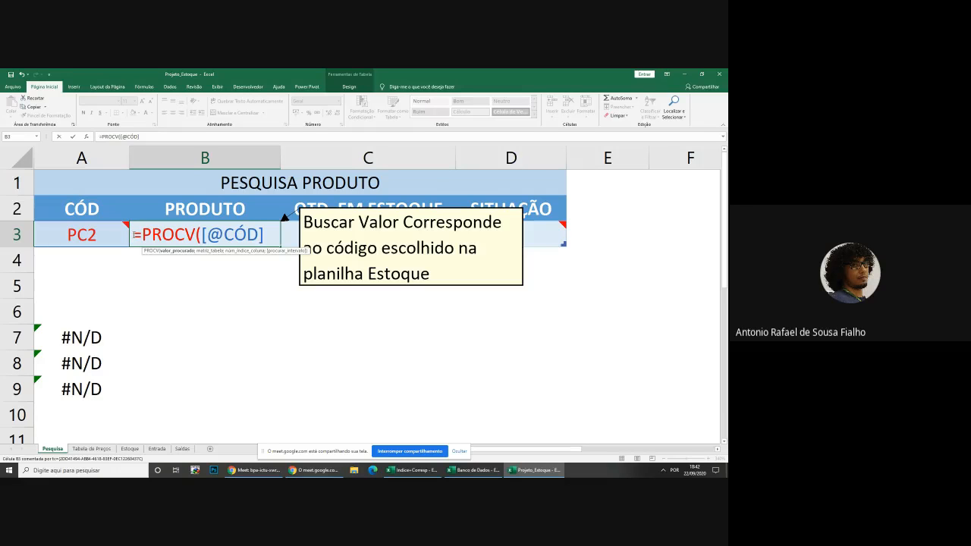
pyautogui.moveTo(134, 235); pyautogui.dragTo(261, 235)
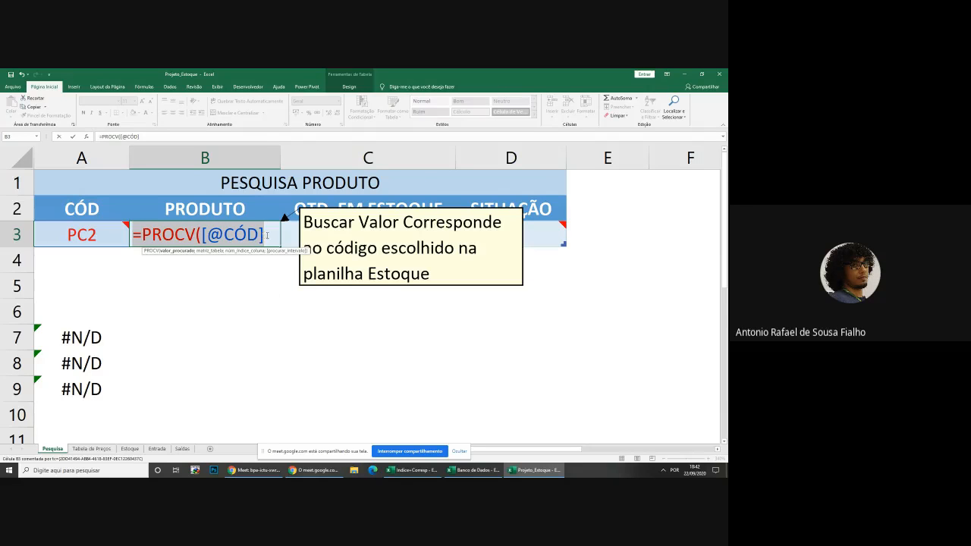
pyautogui.click(267, 235)
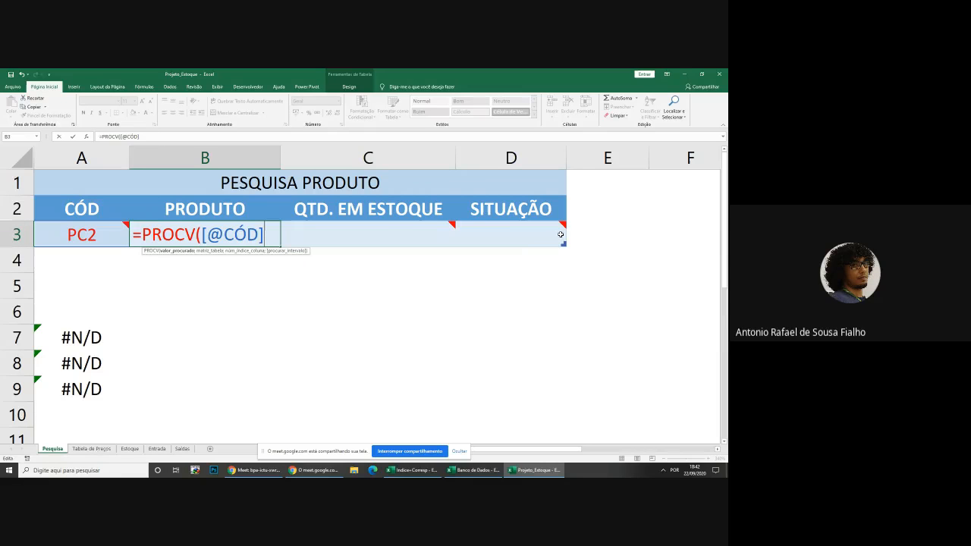
pyautogui.moveTo(114, 229)
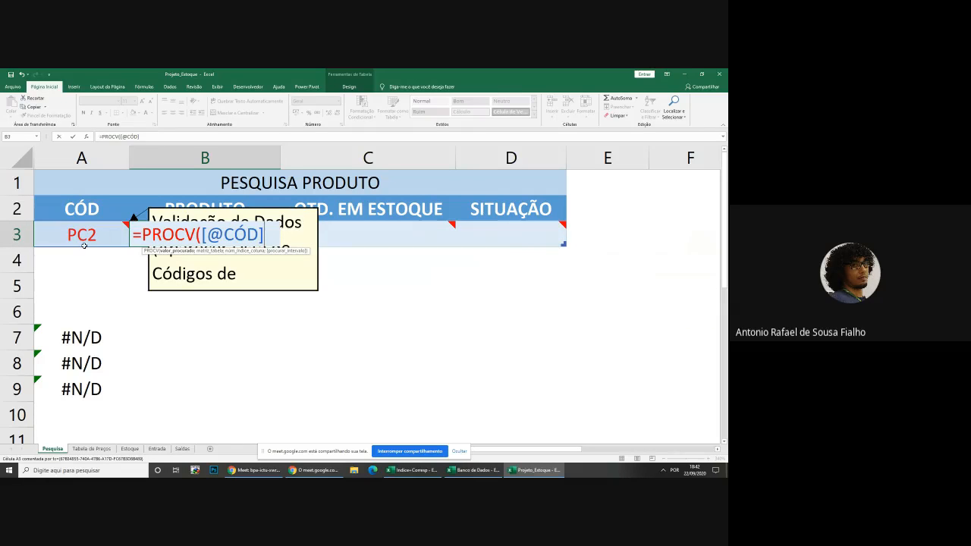
pyautogui.click(221, 235)
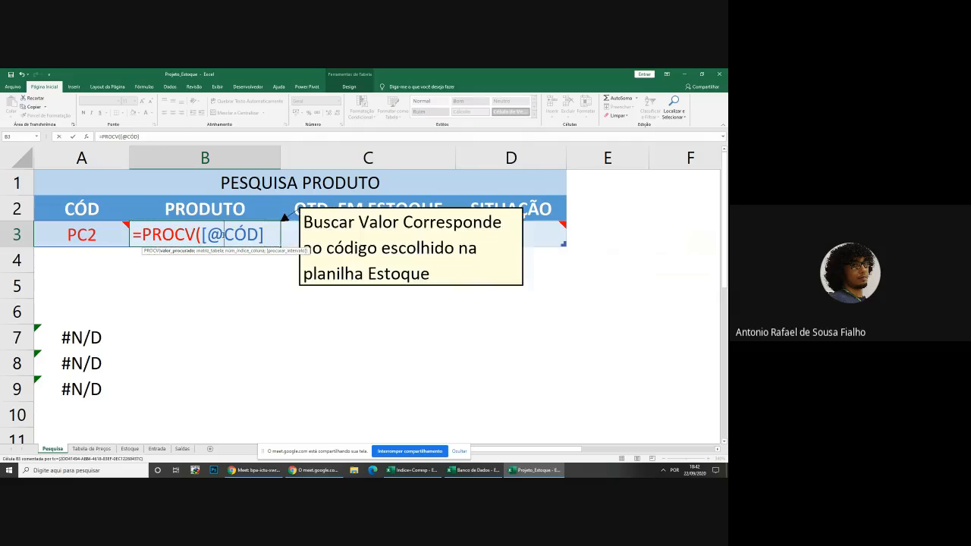
# Switch to Google Meet, admit the waiting participant, and return to the Projeto_Estoque workbook in Excel
pyautogui.click(252, 473)
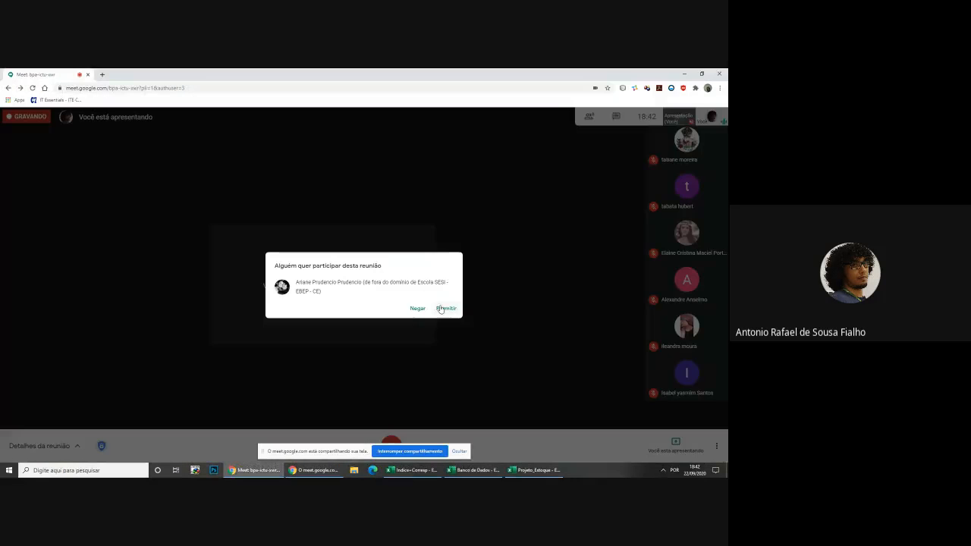
pyautogui.click(443, 308)
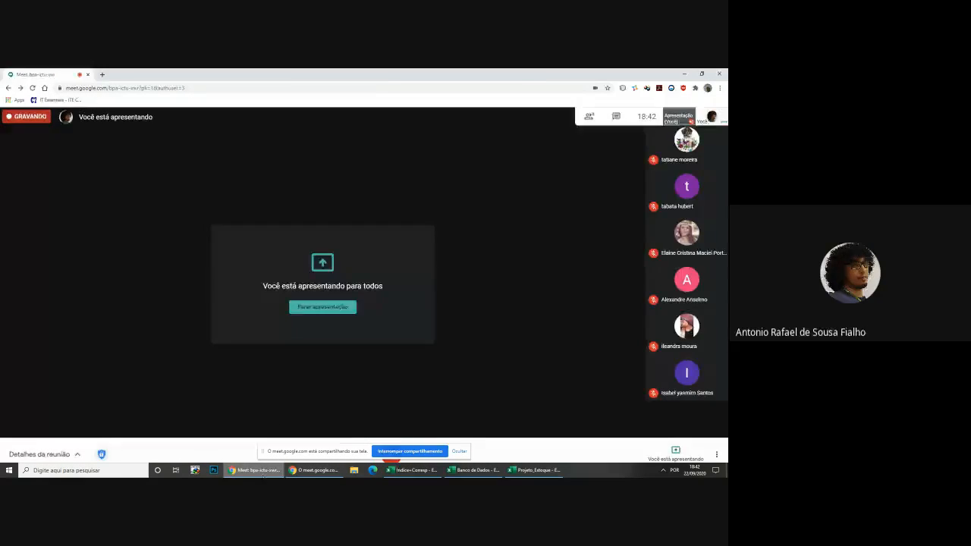
pyautogui.click(258, 470)
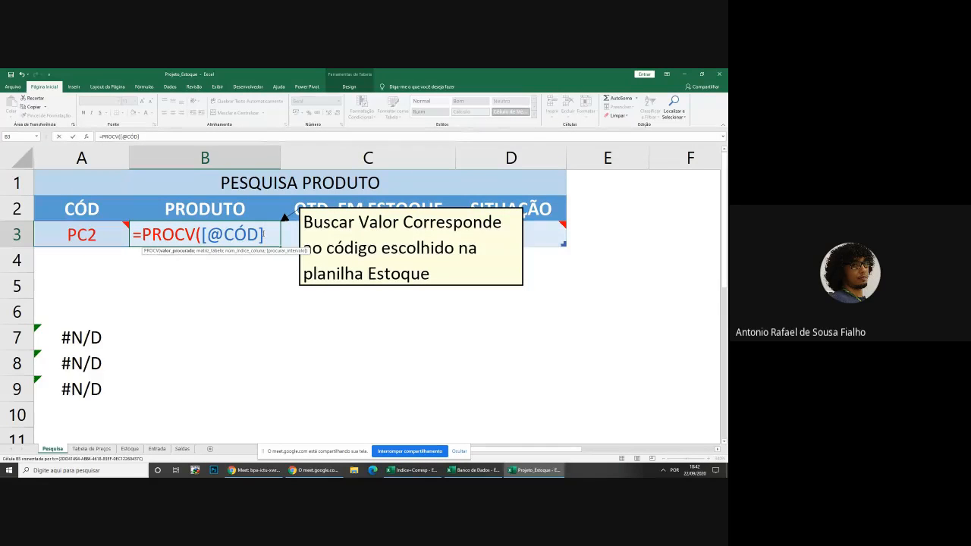
# Move on to the PROCV table array argument, compare the Tabela de Preços, Entrada and Saídas sheets, and settle on Saídas
pyautogui.write(';')
pyautogui.click(83, 450)
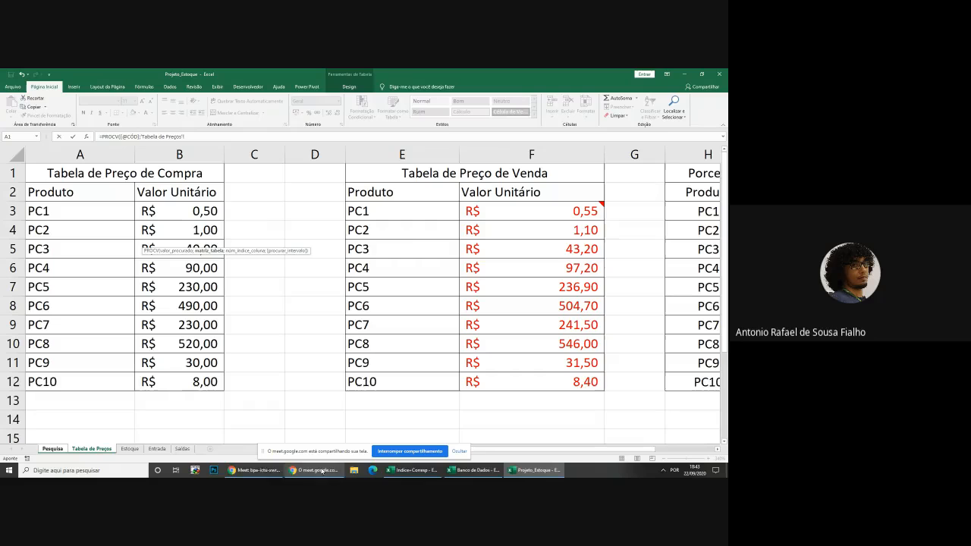
pyautogui.click(182, 449)
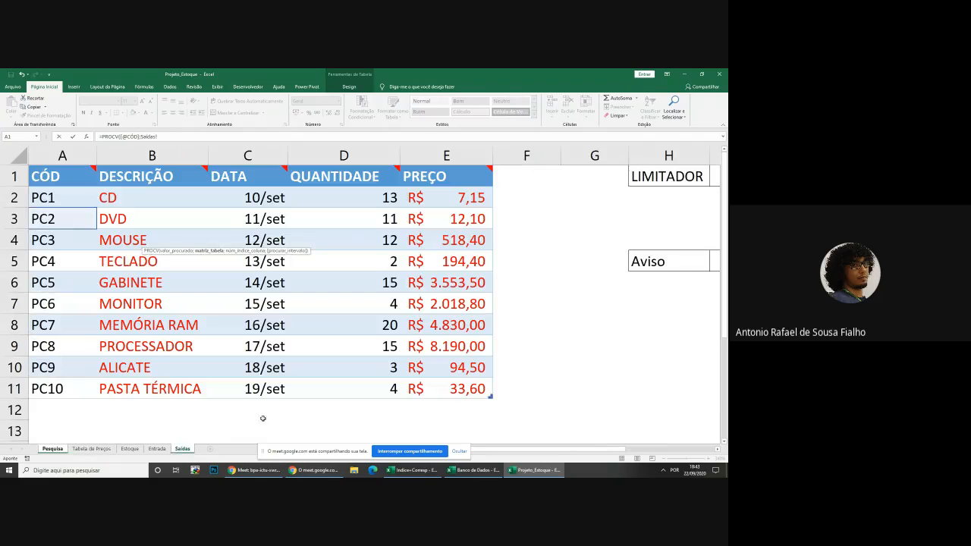
pyautogui.click(160, 452)
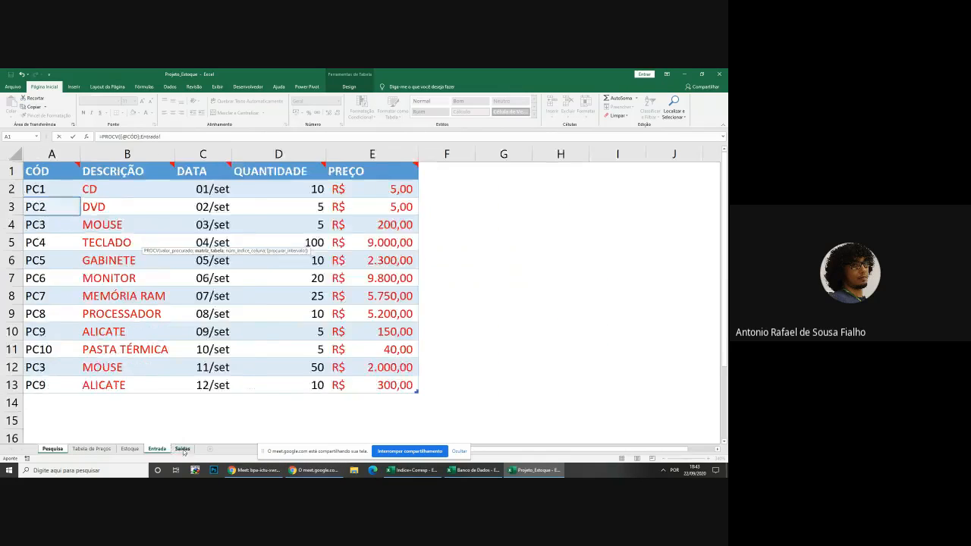
pyautogui.click(179, 451)
pyautogui.click(161, 452)
pyautogui.click(179, 449)
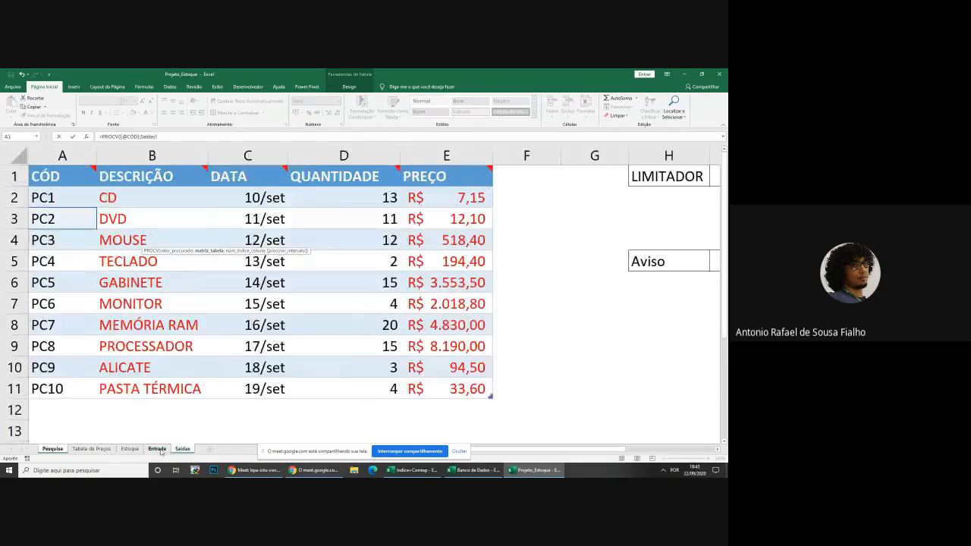
pyautogui.click(159, 450)
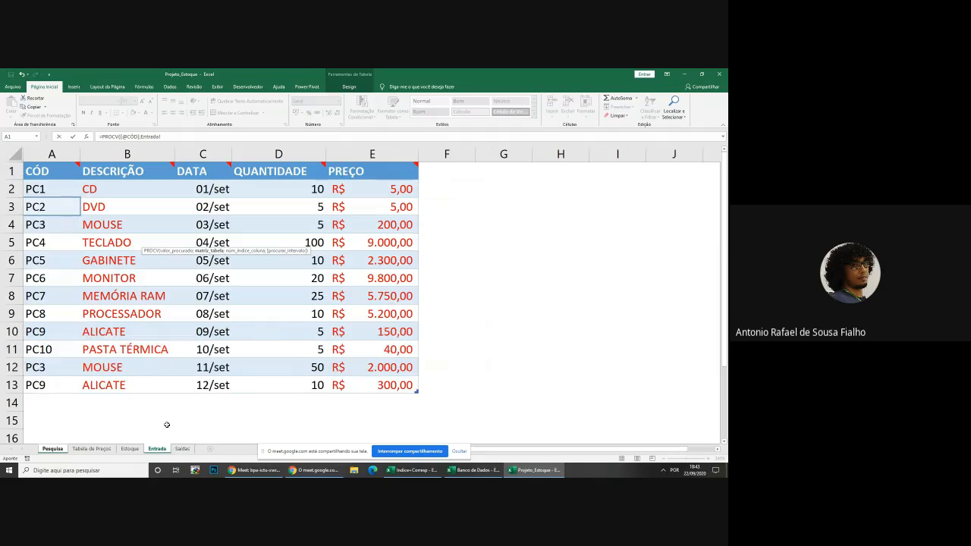
pyautogui.click(181, 449)
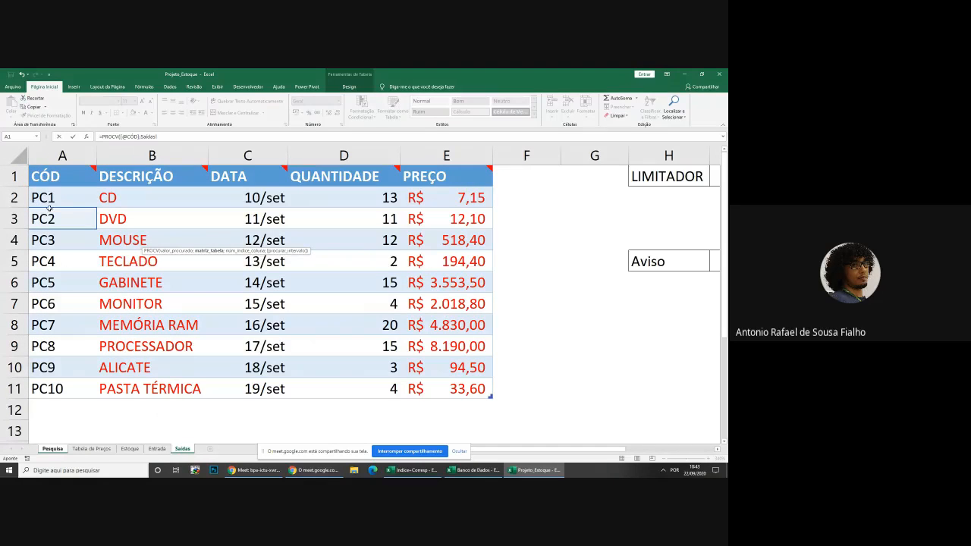
# Set the table array to the CÓD and DESCRIÇÃO columns of TBSAIDA (A2:B11) and move on to the column index argument
pyautogui.moveTo(51, 198); pyautogui.dragTo(142, 387)
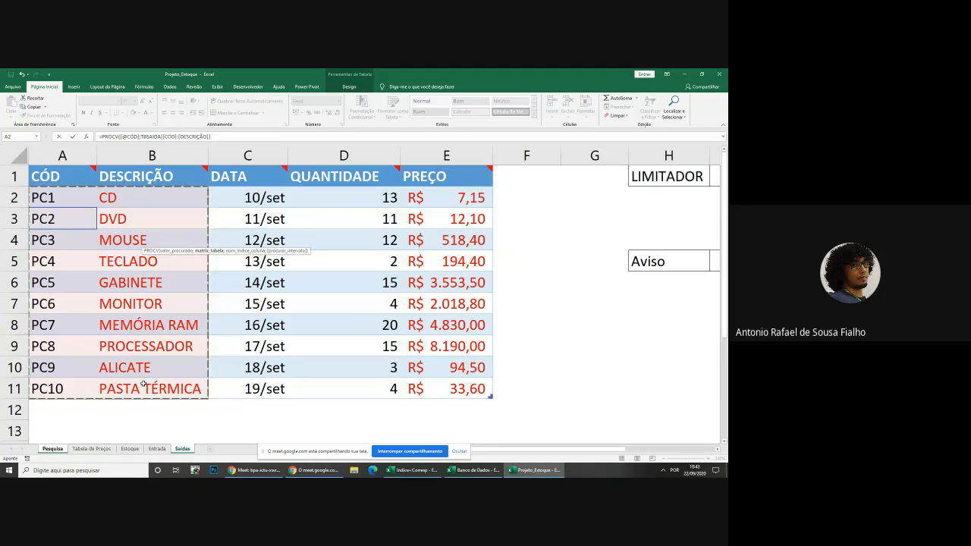
pyautogui.moveTo(63, 196); pyautogui.dragTo(147, 250)
pyautogui.moveTo(387, 370); pyautogui.dragTo(427, 388)
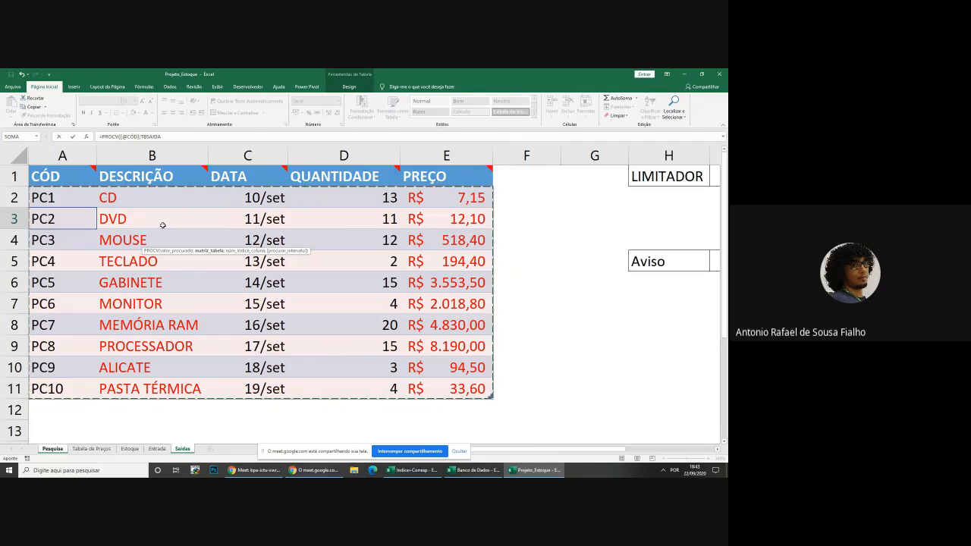
pyautogui.moveTo(59, 198); pyautogui.dragTo(158, 387)
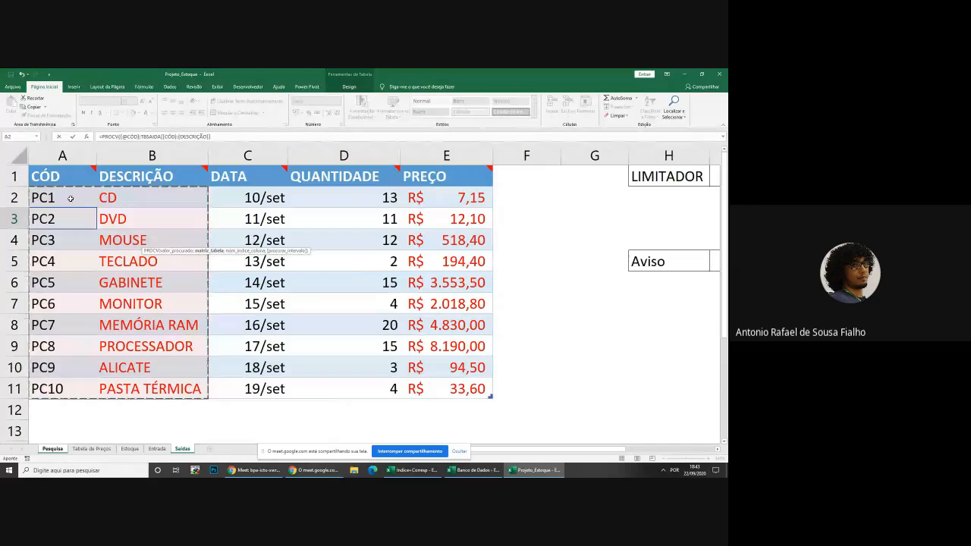
pyautogui.moveTo(70, 198); pyautogui.dragTo(425, 396)
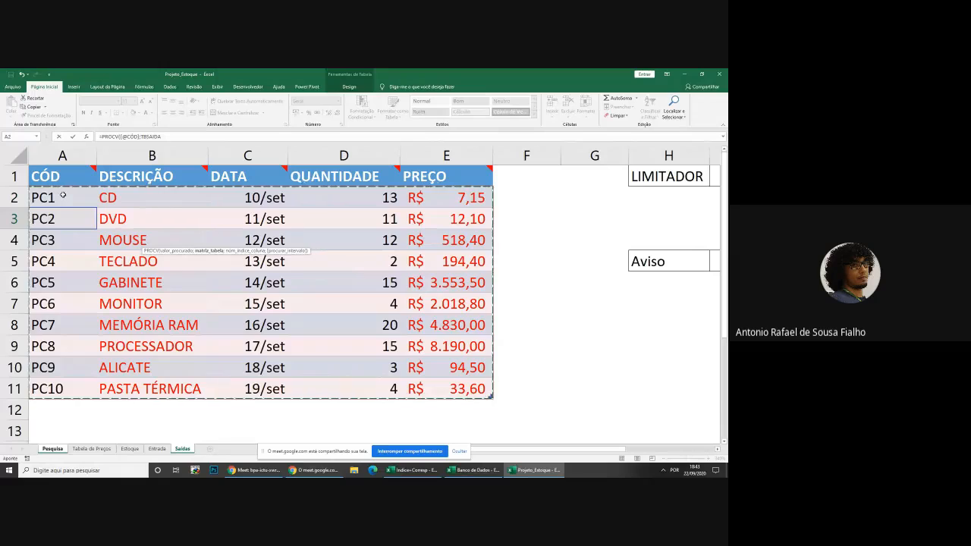
pyautogui.moveTo(63, 196); pyautogui.dragTo(176, 384)
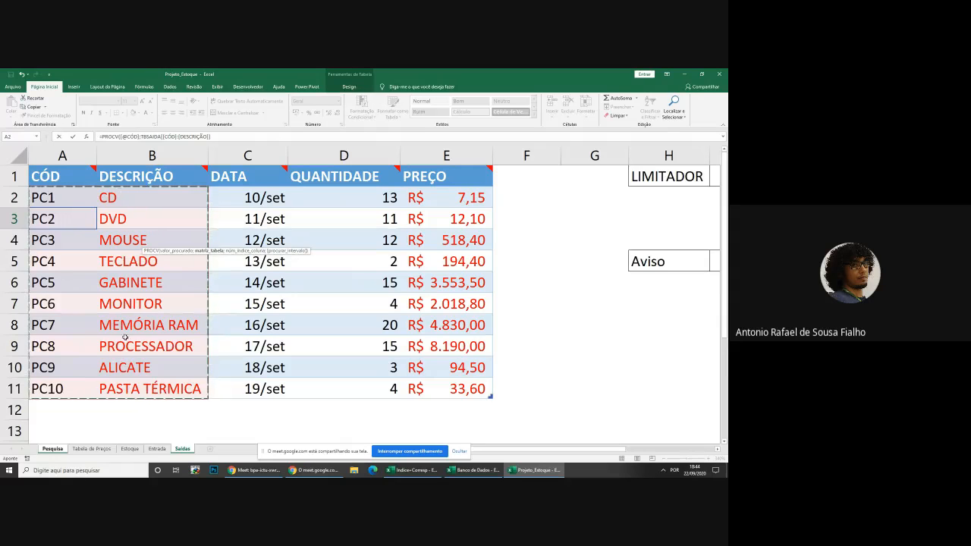
pyautogui.write(';')
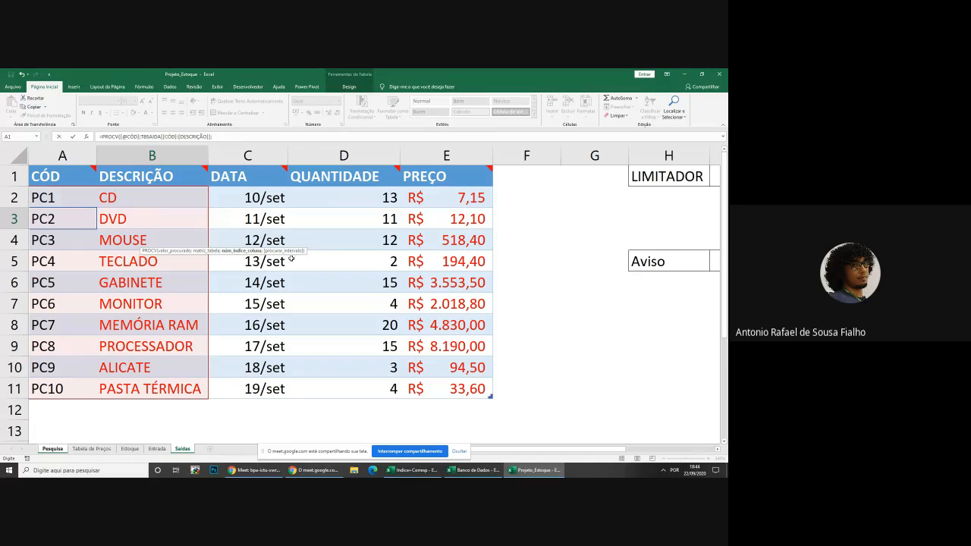
# Launch the Windows Magnifier (Lupa), magnify the screen to 200%, and move its window clear of the formula bar
pyautogui.press('super')
pyautogui.write('lupa')
pyautogui.press('Return')
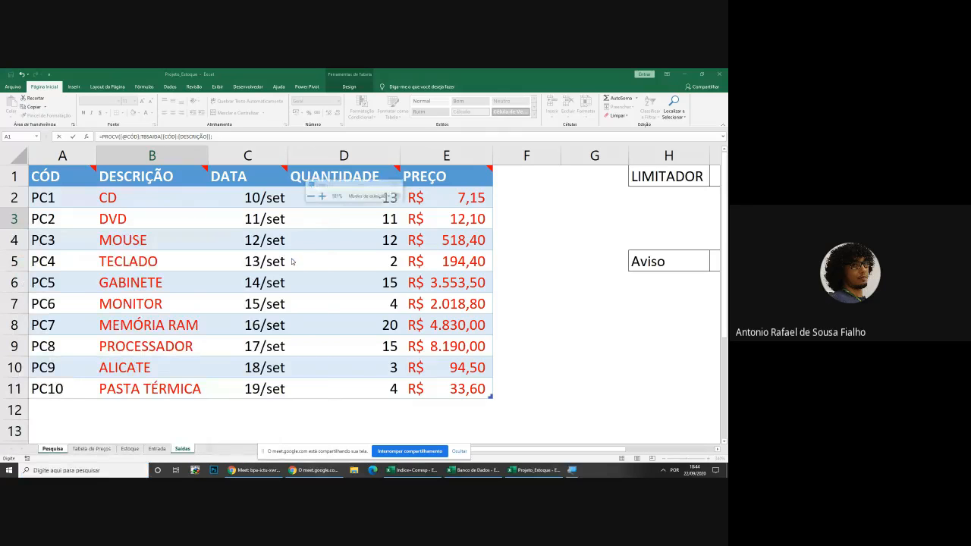
pyautogui.click(323, 197)
pyautogui.click(167, 102)
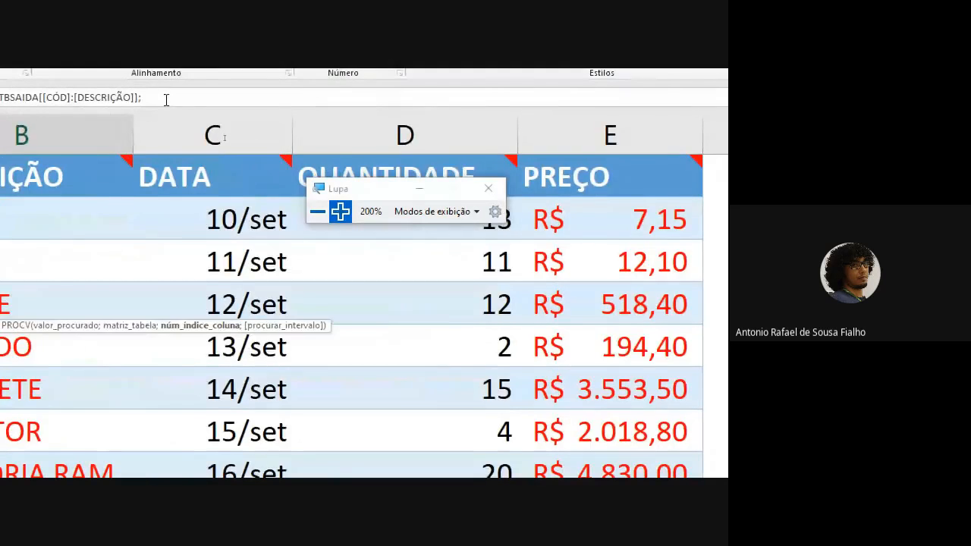
pyautogui.moveTo(373, 195); pyautogui.dragTo(408, 310)
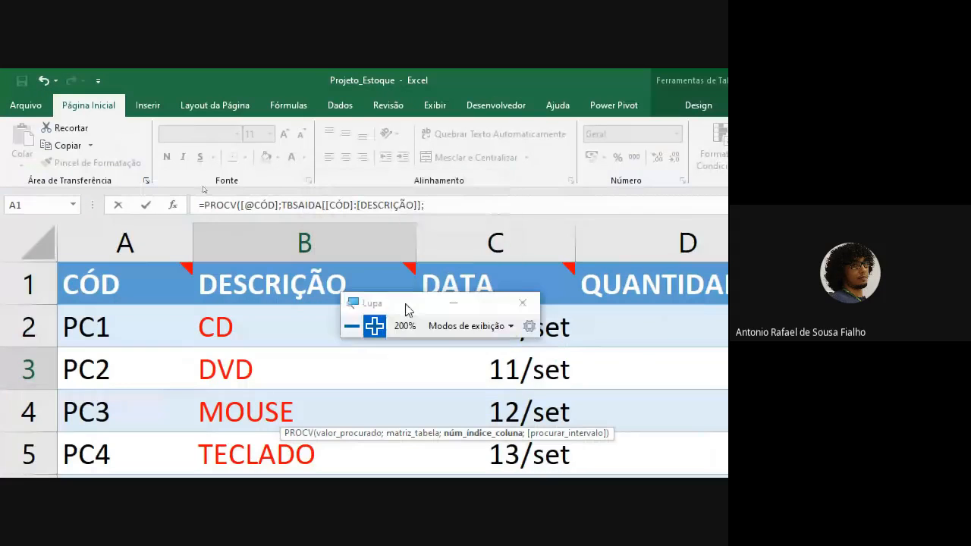
# Complete the PROCV formula with column index 2 and match type 0, and zoom the Magnifier back out
pyautogui.click(433, 206)
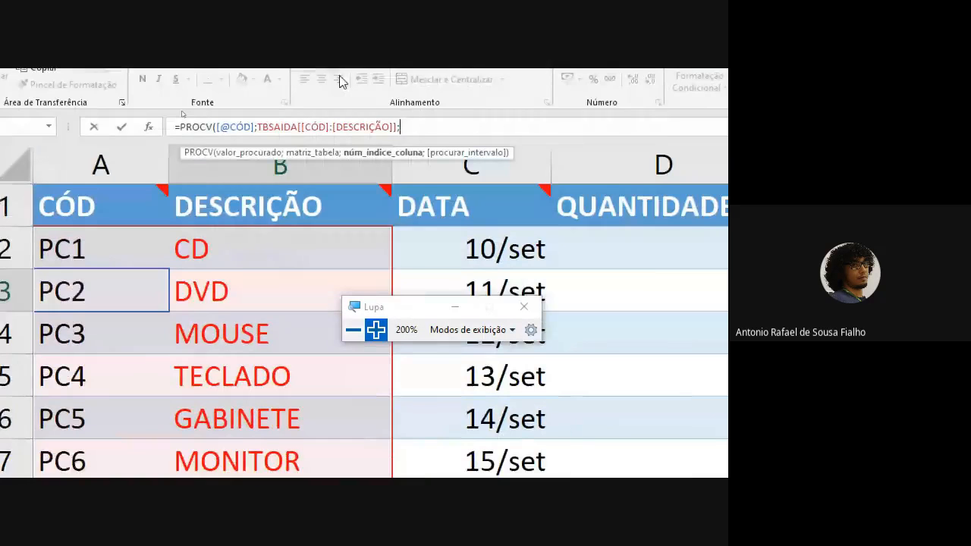
pyautogui.write(';0')
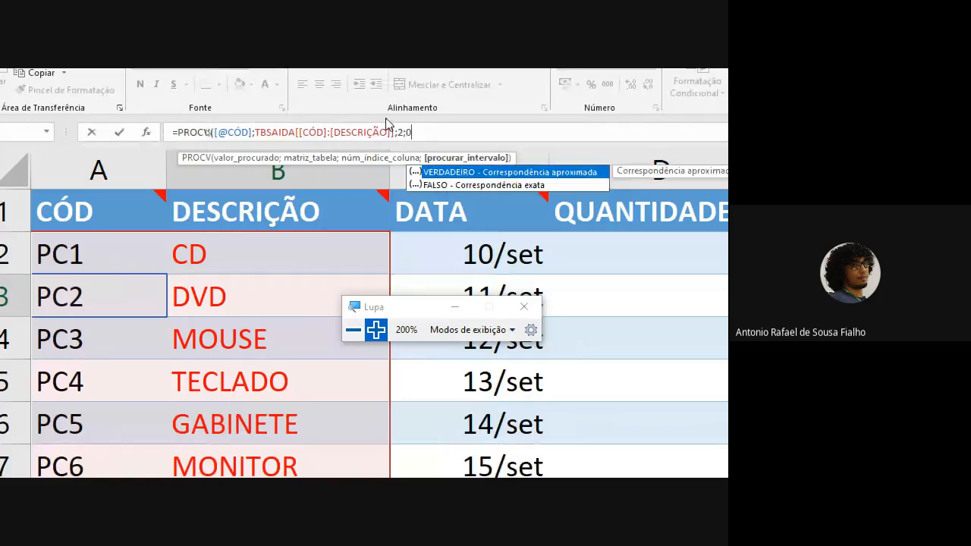
pyautogui.write(')')
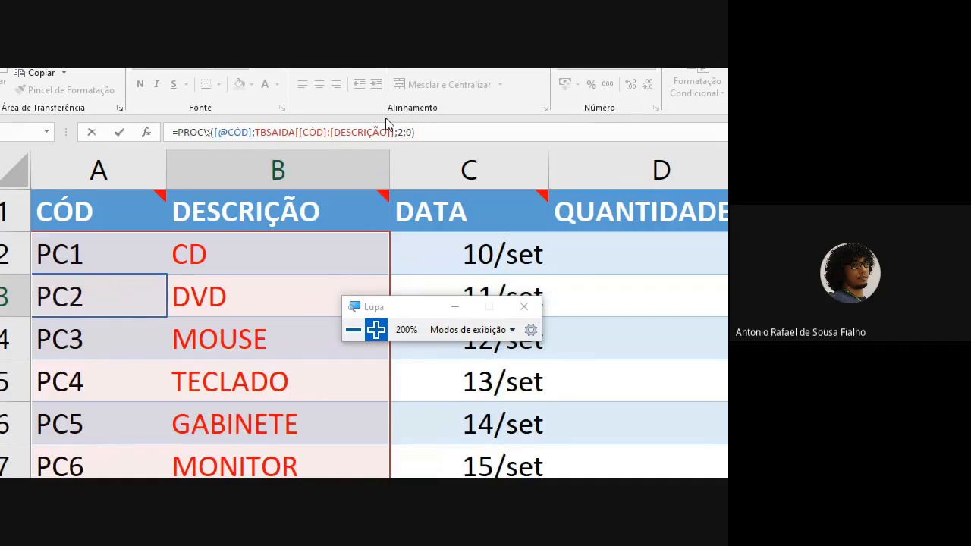
pyautogui.press('Return')
pyautogui.click(353, 330)
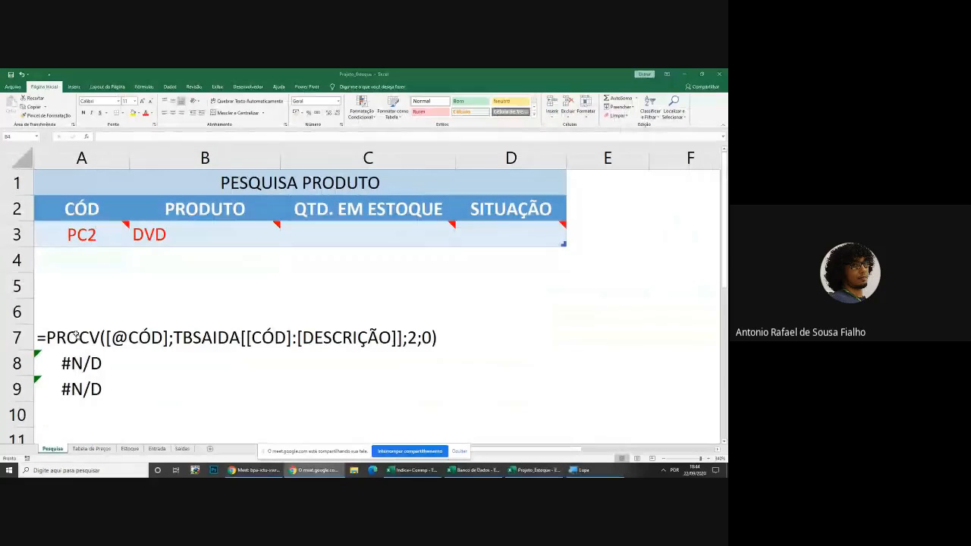
# Center the PRODUTO result in cell B3 horizontally
pyautogui.click(78, 338)
pyautogui.click(58, 336)
pyautogui.click(178, 235)
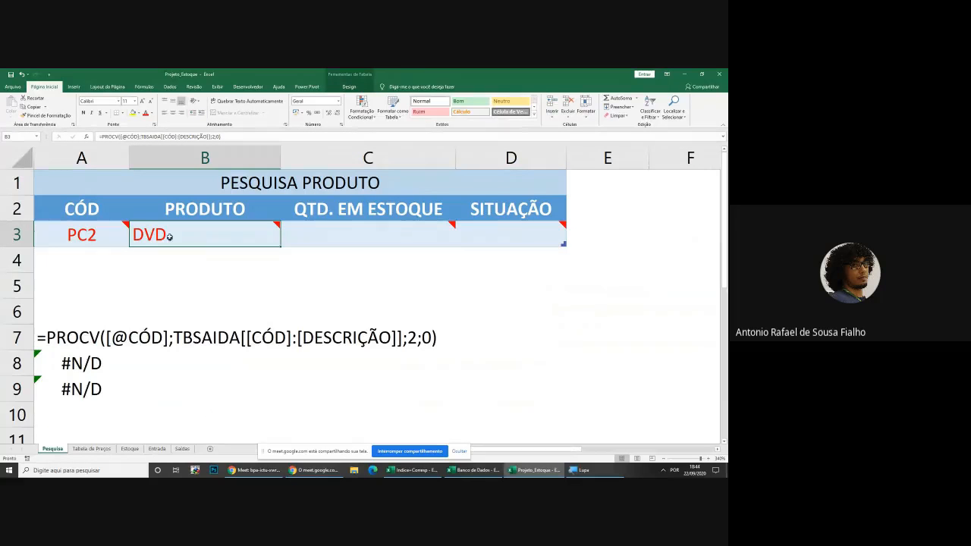
pyautogui.click(173, 112)
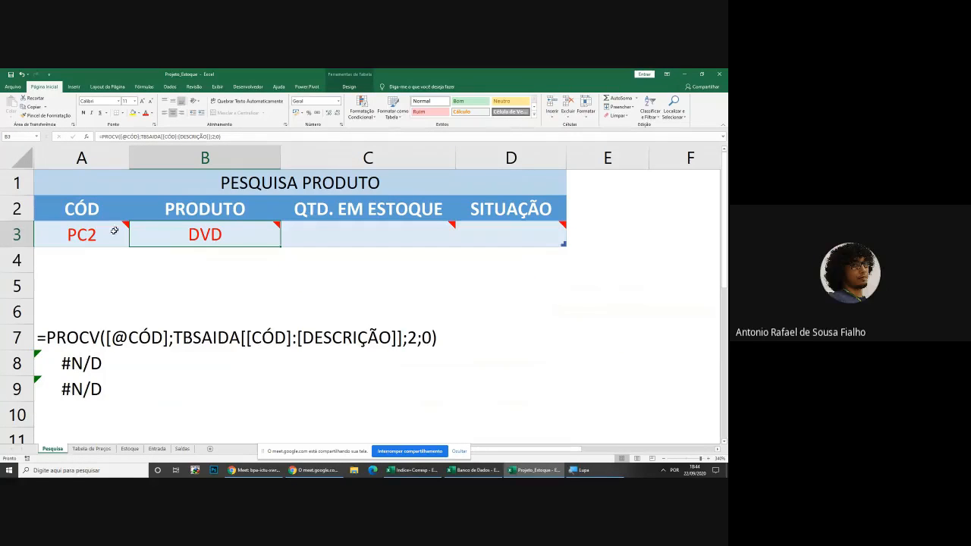
# Examine the list validation source of the CÓD cell A3 and the product codes offered in its list
pyautogui.click(71, 238)
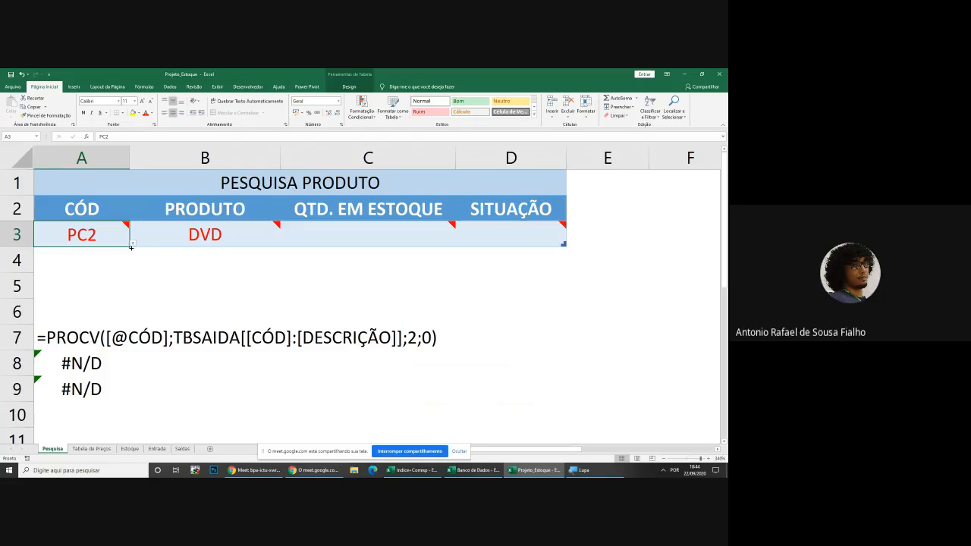
pyautogui.click(171, 87)
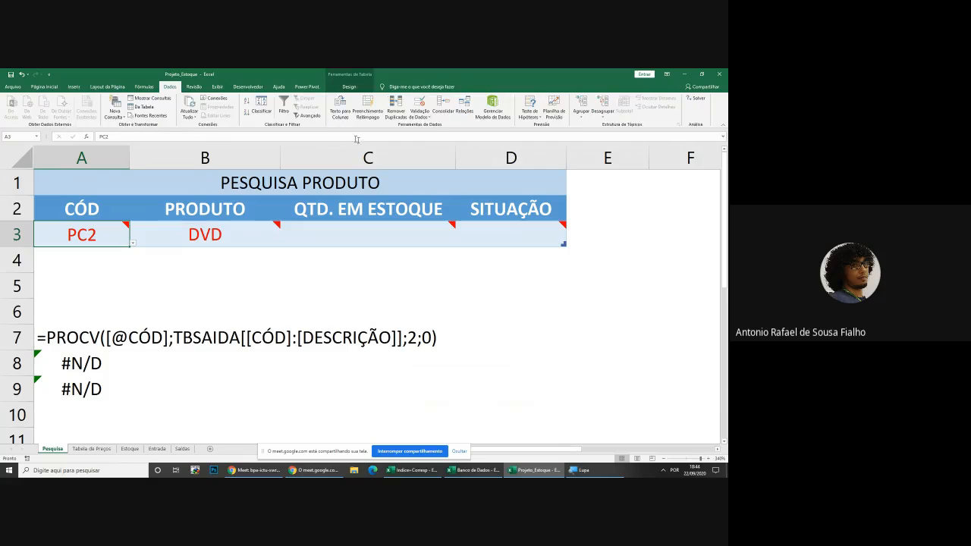
pyautogui.click(420, 106)
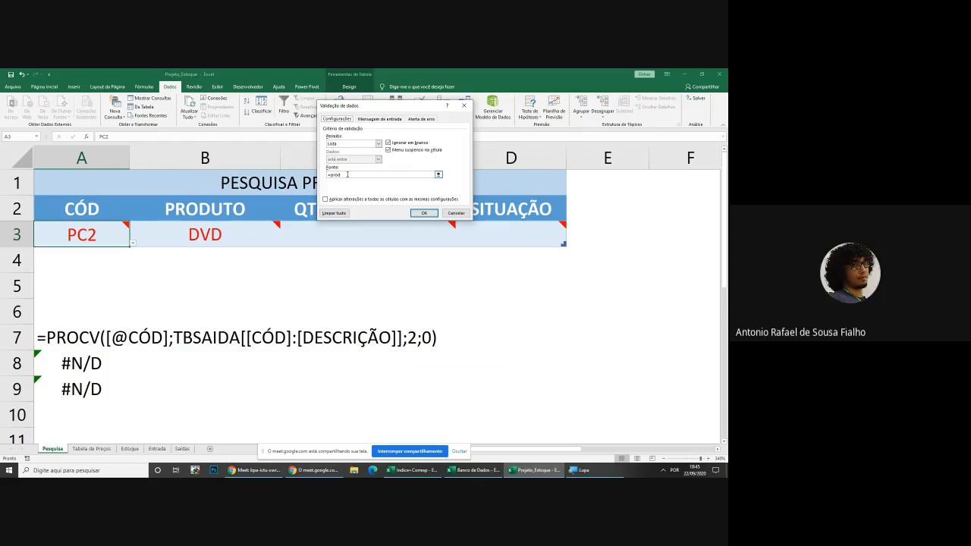
pyautogui.hotkey('ctrl', 'pagedown')
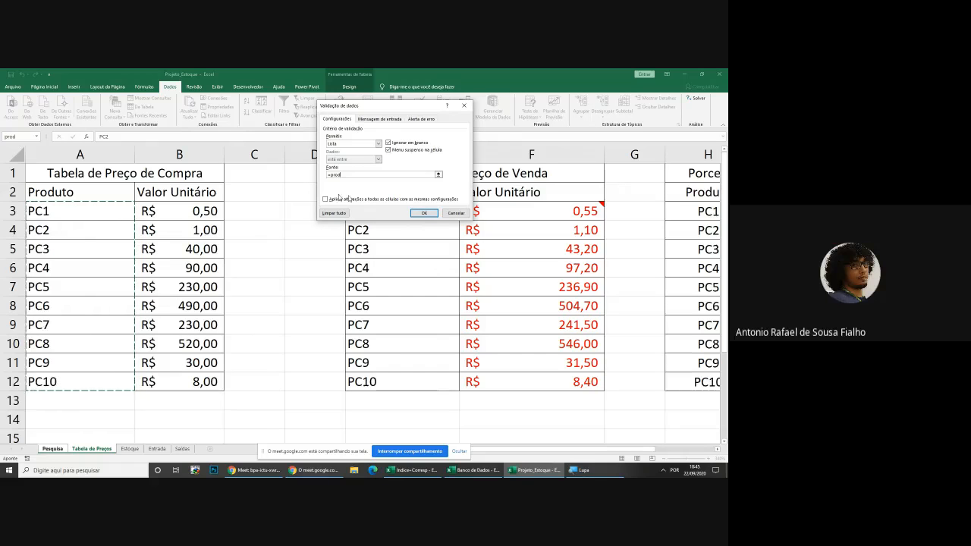
pyautogui.click(463, 213)
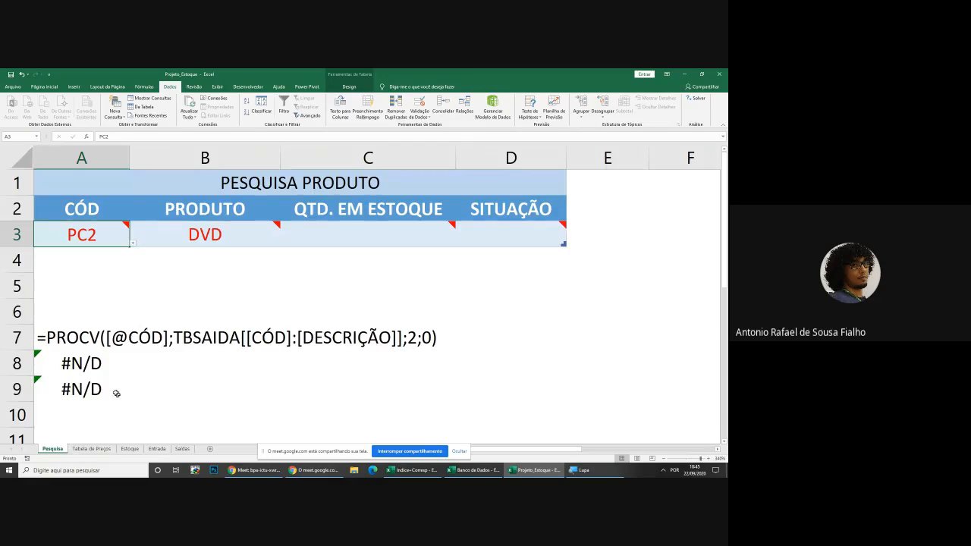
pyautogui.click(133, 243)
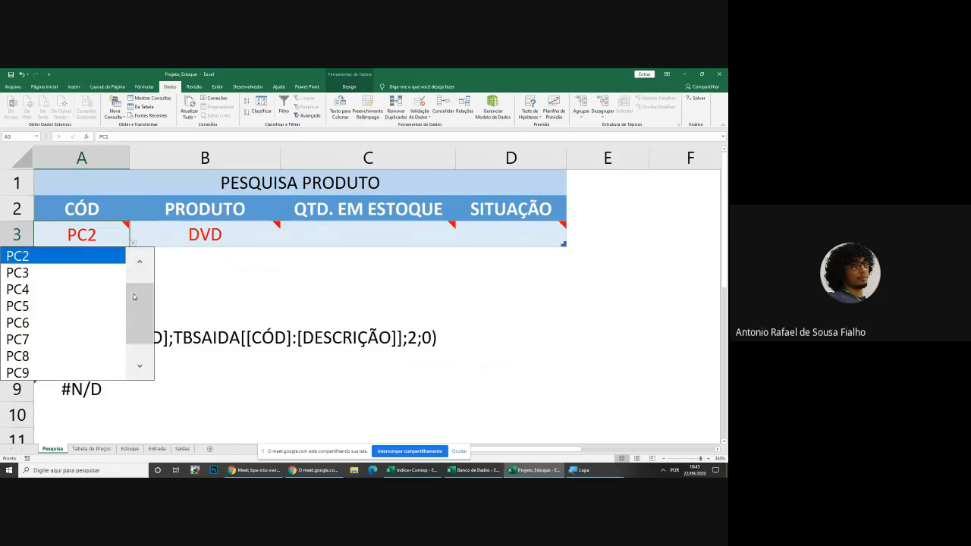
pyautogui.moveTo(138, 304); pyautogui.dragTo(138, 286)
pyautogui.click(239, 296)
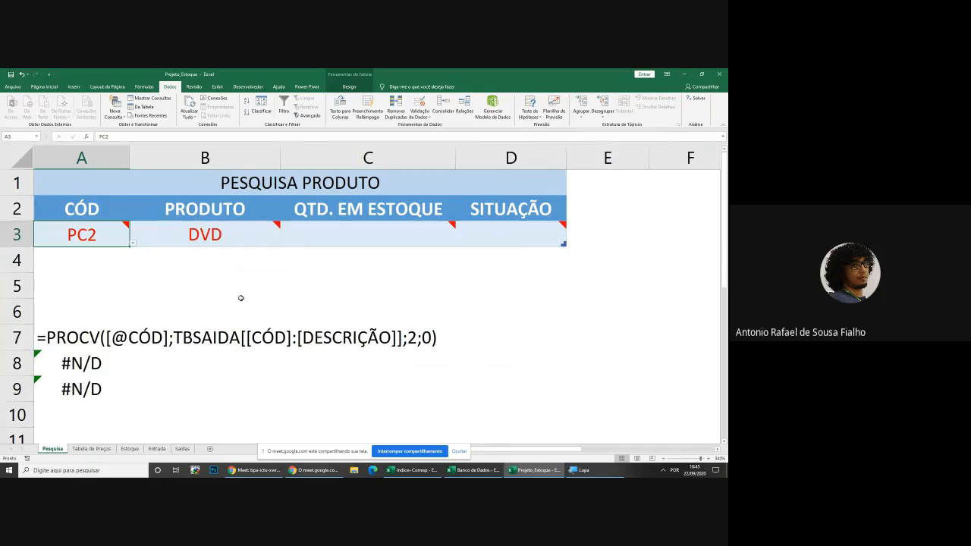
# Start a PROCV formula in the QTD. EM ESTOQUE cell C3 with the CÓD cell A3 as lookup value
pyautogui.click(193, 237)
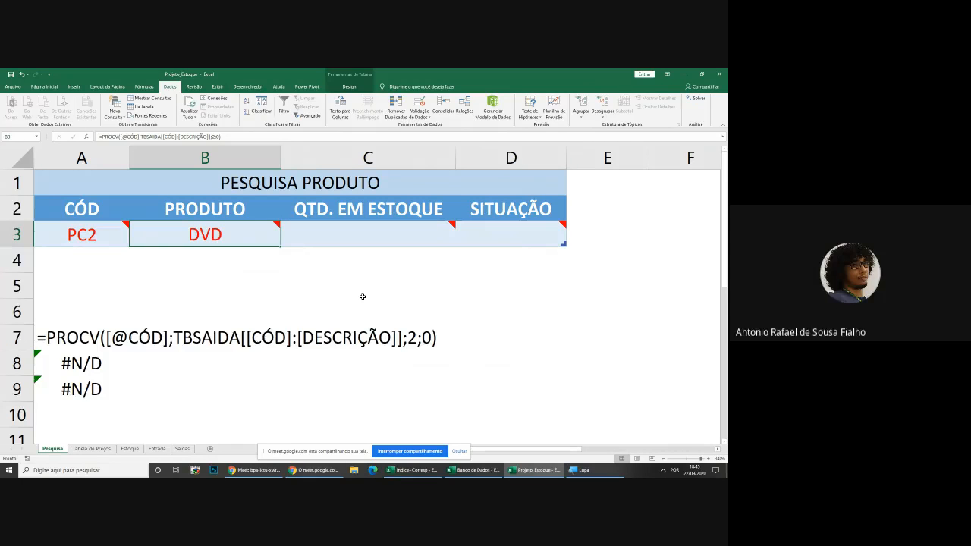
pyautogui.press('Right')
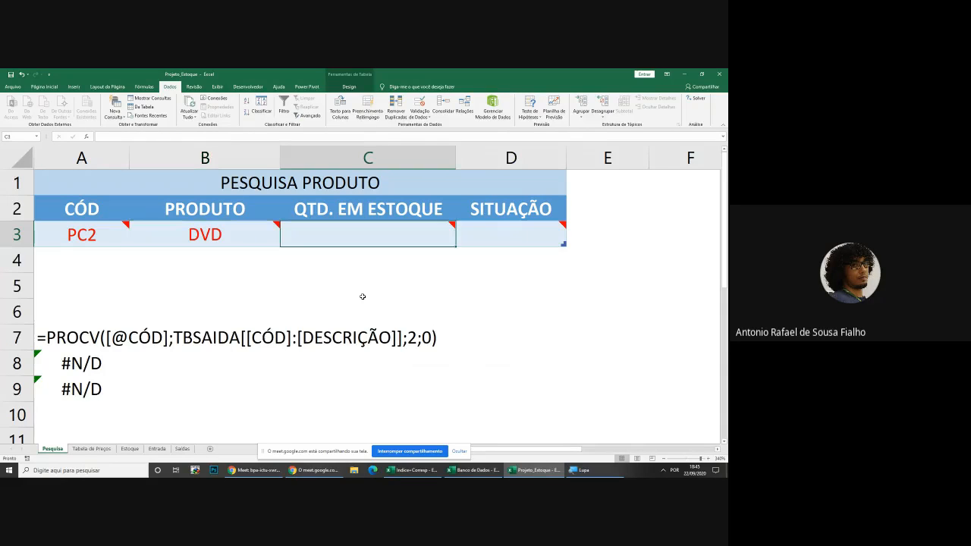
pyautogui.write('=procv')
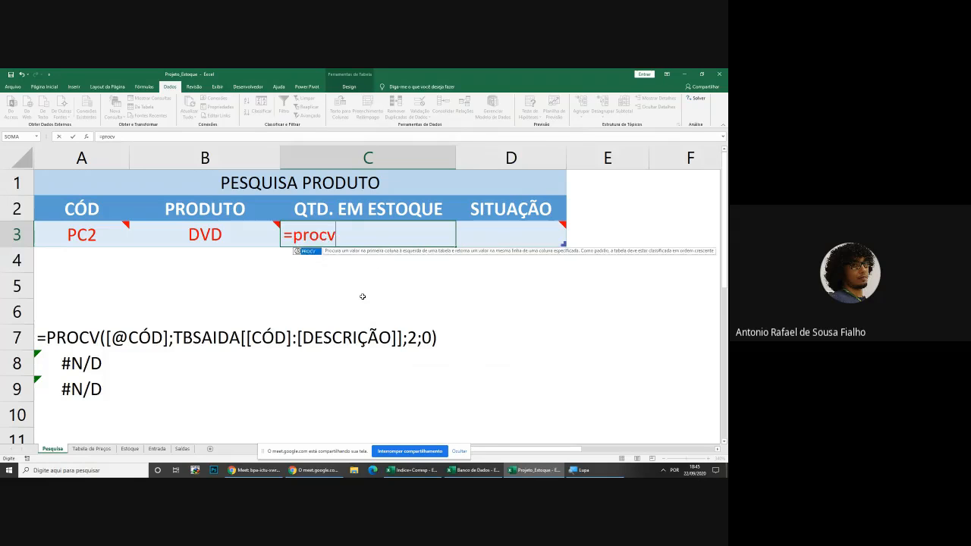
pyautogui.press('Tab')
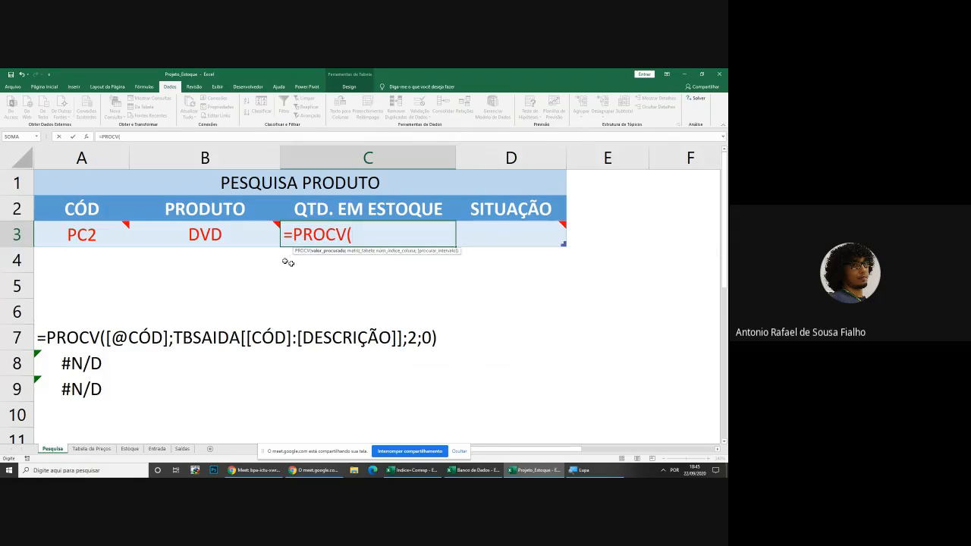
pyautogui.click(71, 231)
pyautogui.write(';')
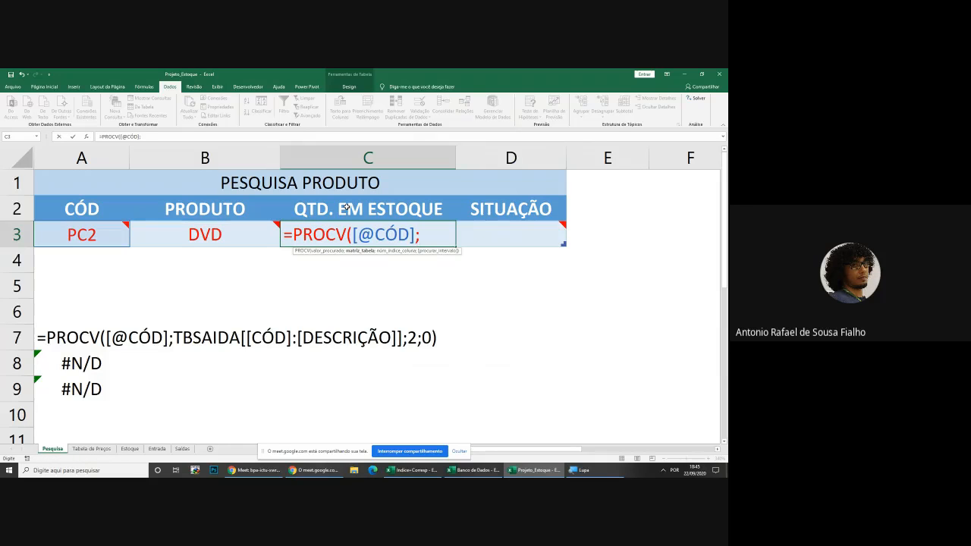
pyautogui.click(131, 449)
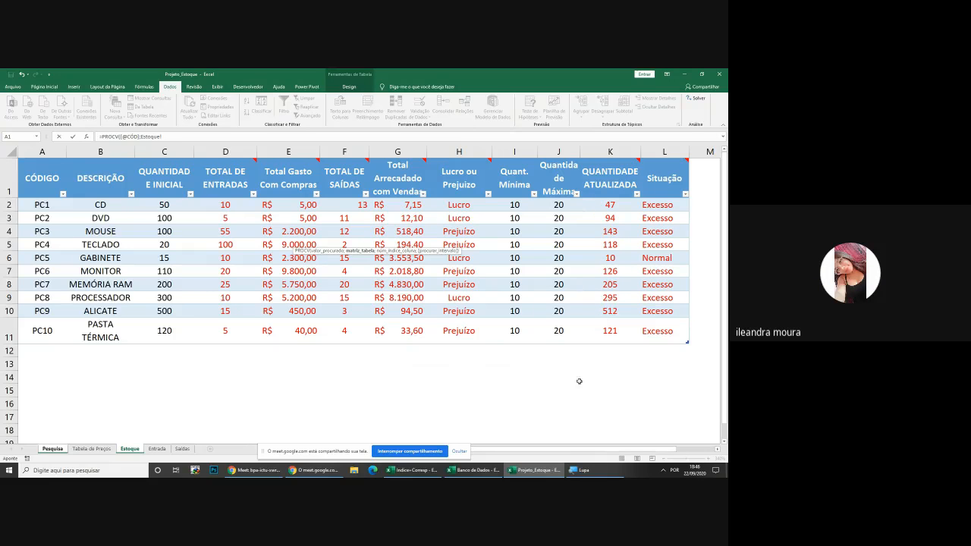
pyautogui.click(52, 449)
pyautogui.moveTo(489, 239)
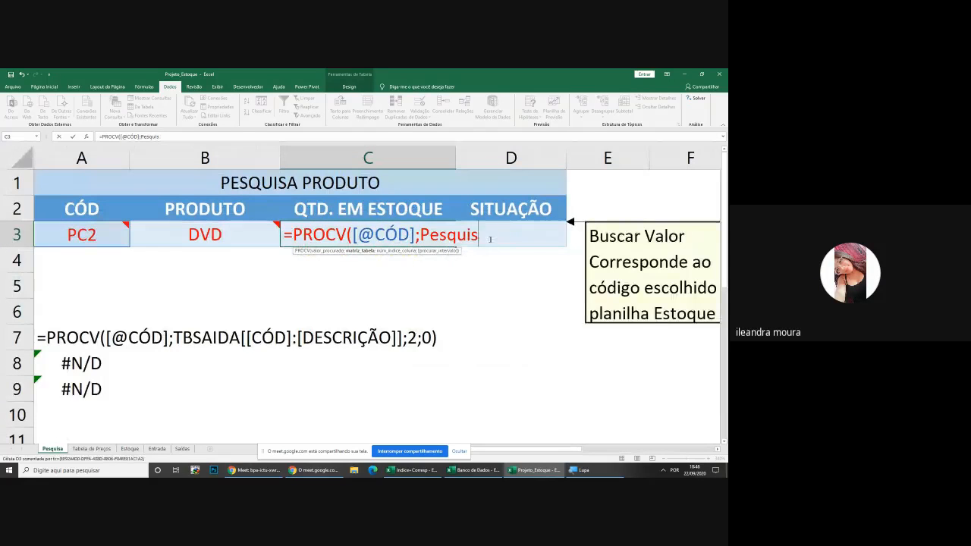
pyautogui.press('BackSpace')
pyautogui.press('BackSpace')
pyautogui.press('BackSpace')
pyautogui.press('BackSpace')
pyautogui.press('BackSpace')
pyautogui.press('BackSpace')
pyautogui.press('BackSpace')
pyautogui.press('BackSpace')
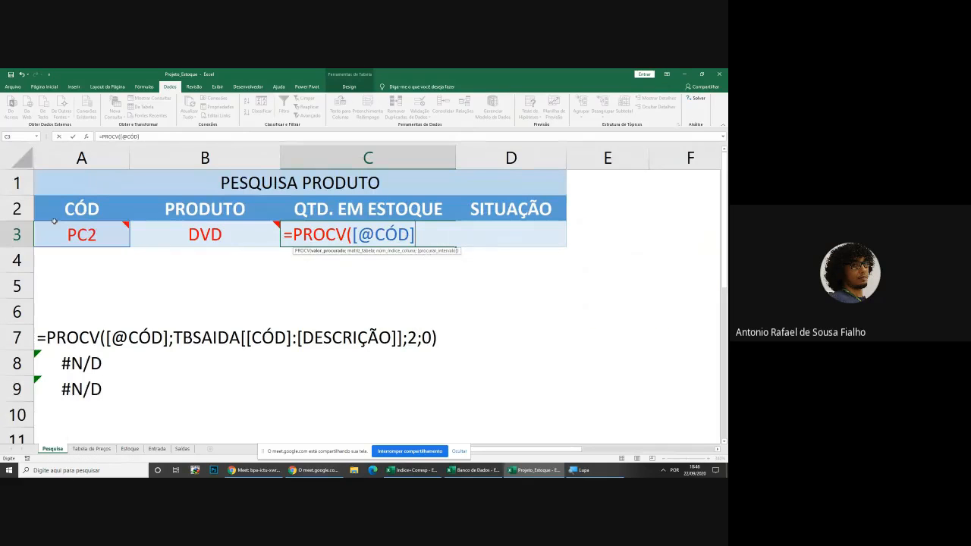
pyautogui.moveTo(80, 236)
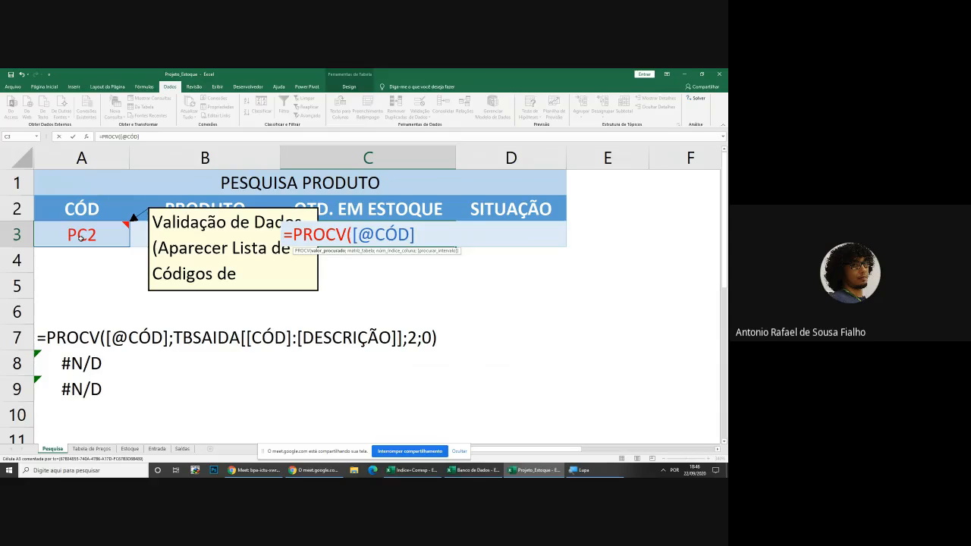
# Complete the C3 formula with TBESTOQUE's CÓDIGO to QUANTIDADE ATUALIZADA columns as table array, column index 11 and match type 0
pyautogui.write(';')
pyautogui.click(129, 452)
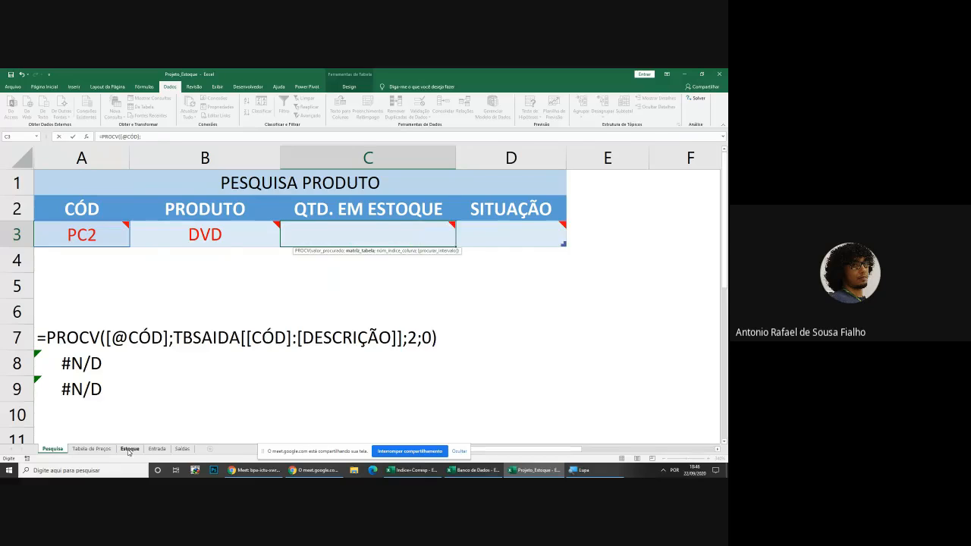
pyautogui.moveTo(38, 203); pyautogui.dragTo(618, 331)
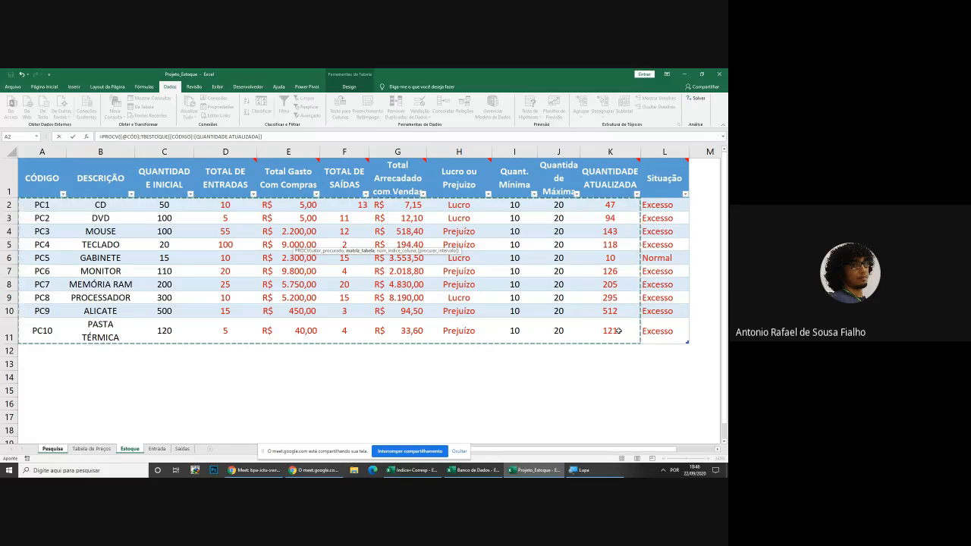
pyautogui.write(';')
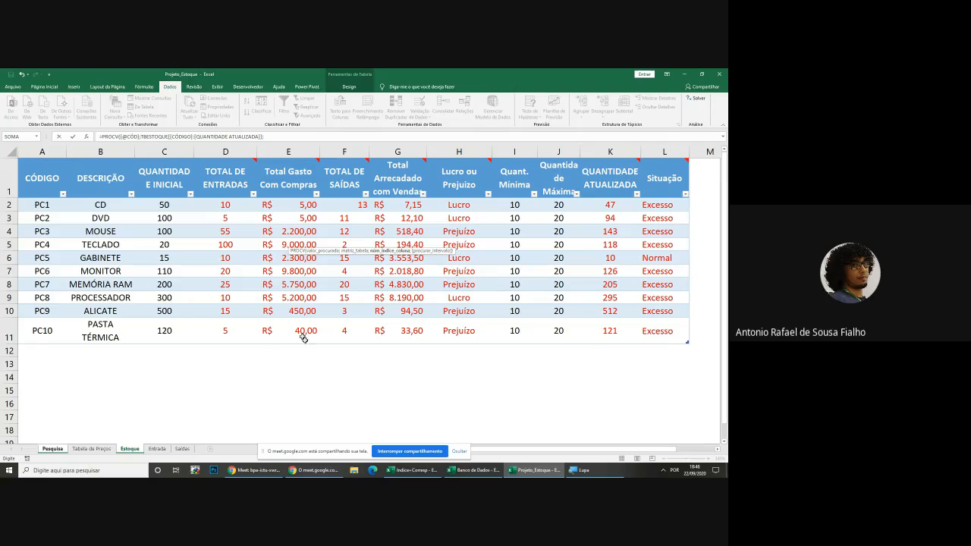
pyautogui.click(272, 135)
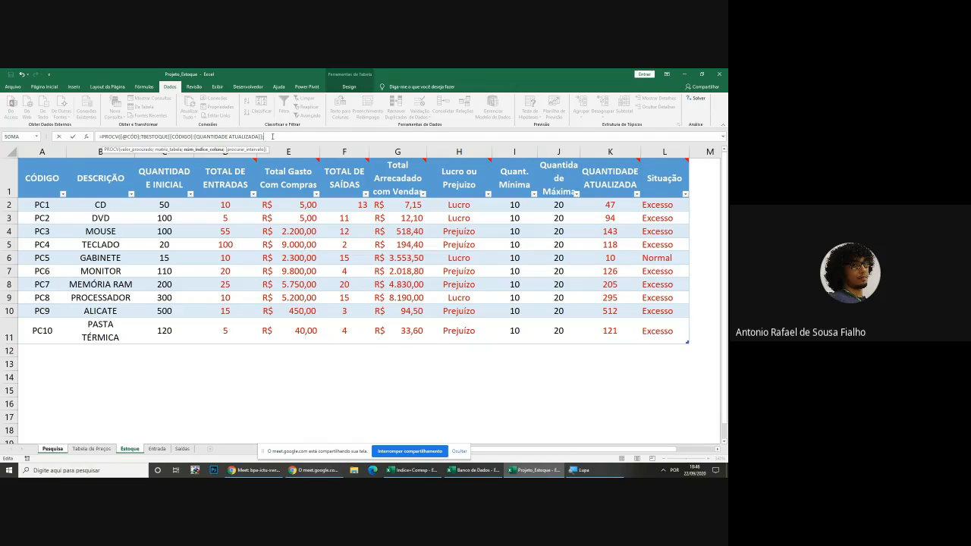
pyautogui.write(';0')
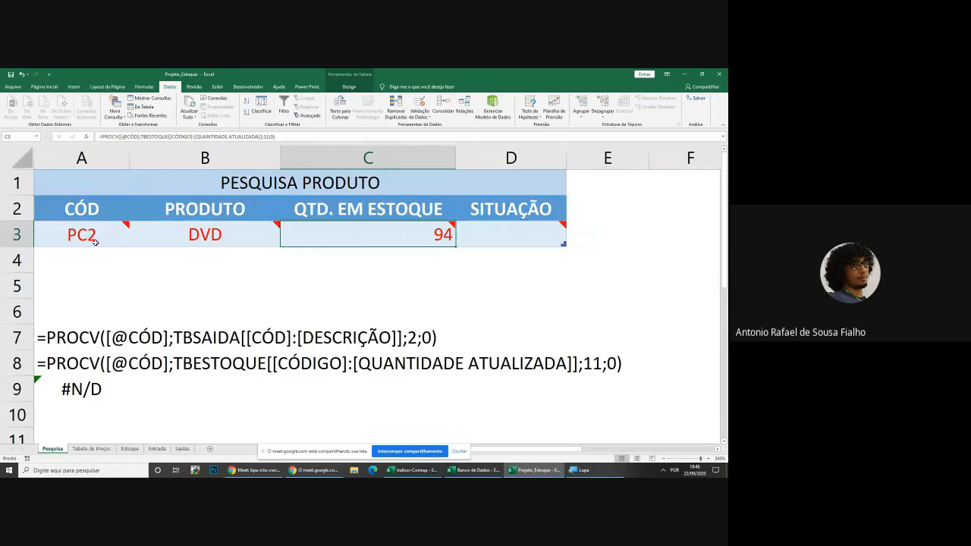
# Compare the DVD search result with its QUANTIDADE ATUALIZADA on the Estoque sheet
pyautogui.moveTo(133, 235)
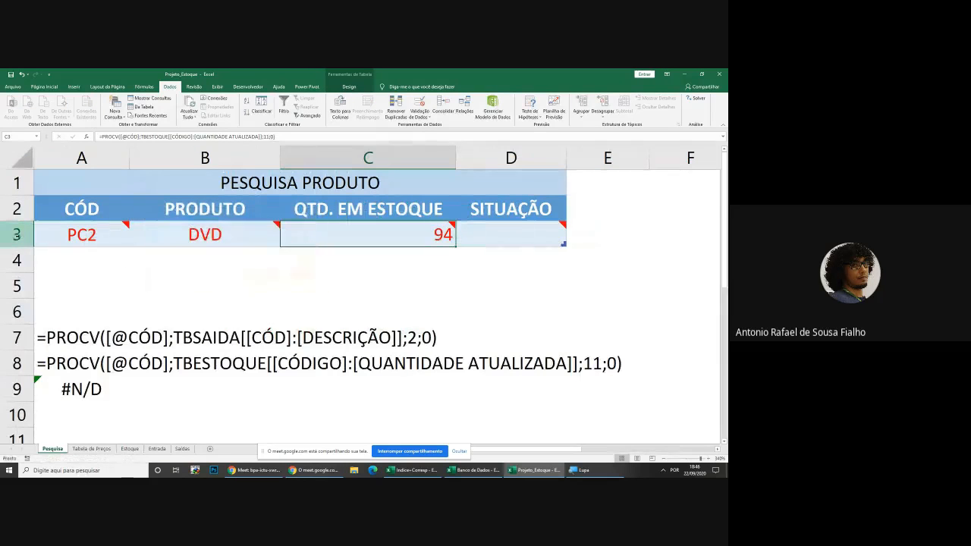
pyautogui.click(212, 235)
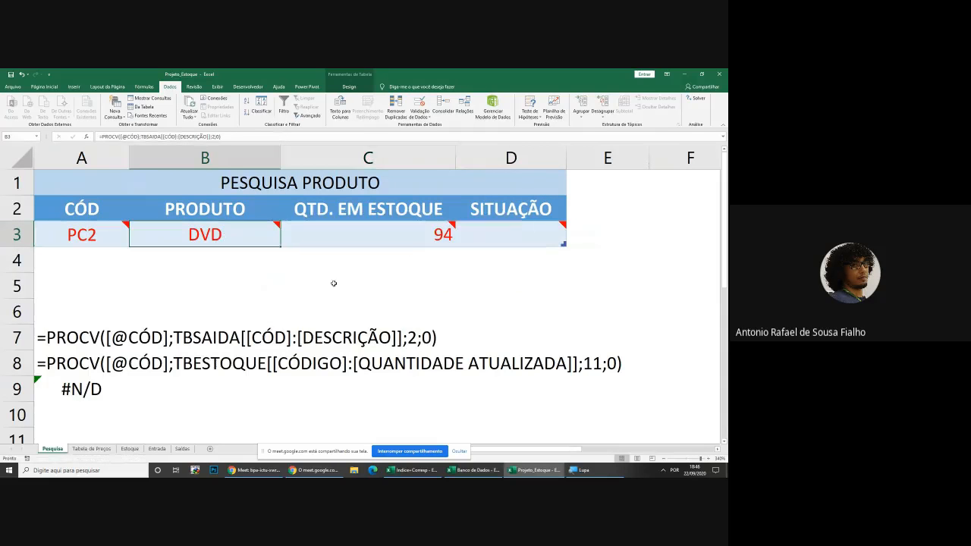
pyautogui.click(129, 449)
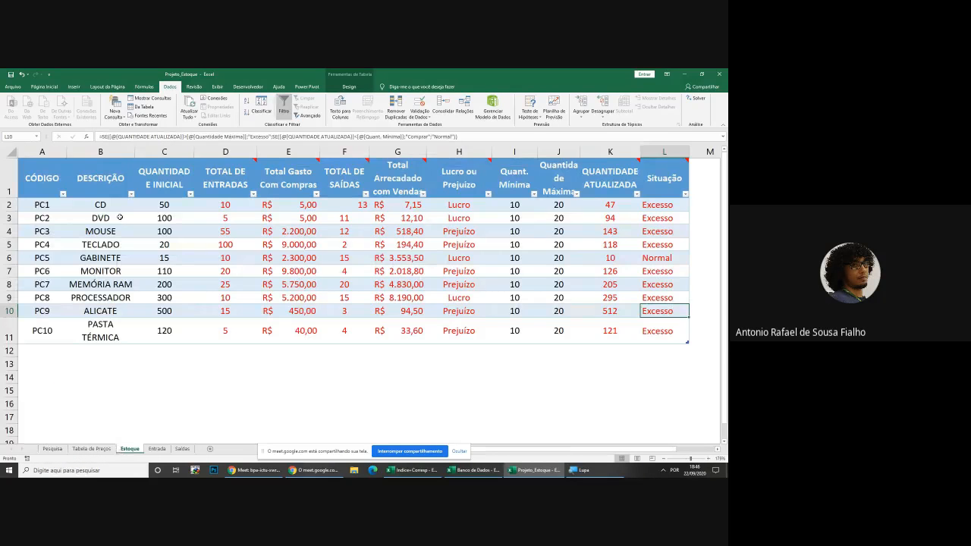
pyautogui.click(119, 218)
pyautogui.click(618, 217)
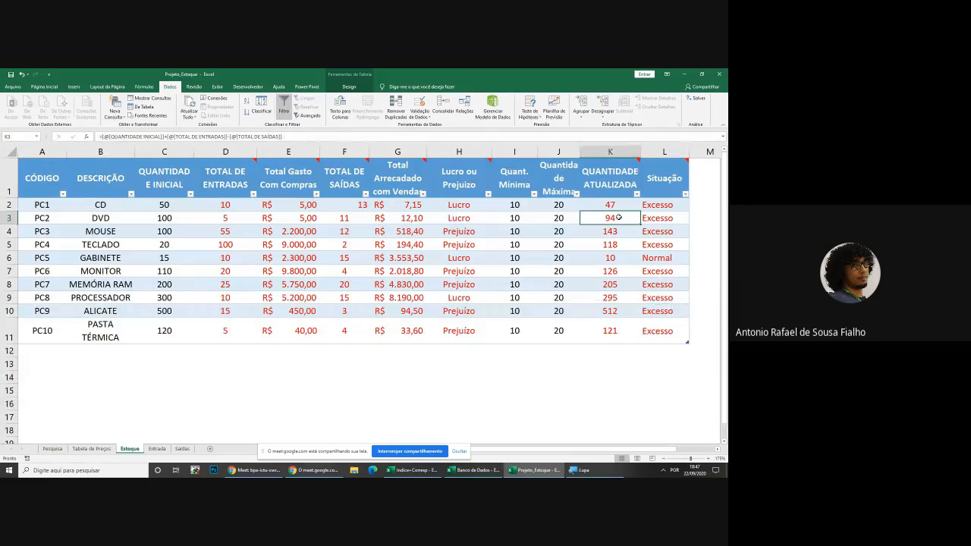
# Start a PROCV formula in the SITUAÇÃO cell D3 of the Pesquisa sheet with the CÓD cell A3 as lookup value
pyautogui.click(52, 449)
pyautogui.click(505, 237)
pyautogui.write('=procv')
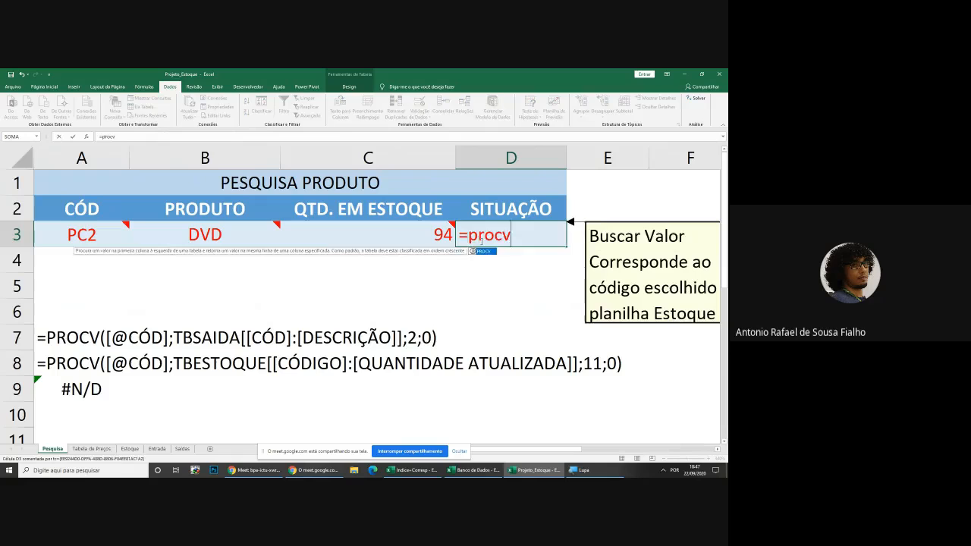
pyautogui.press('Tab')
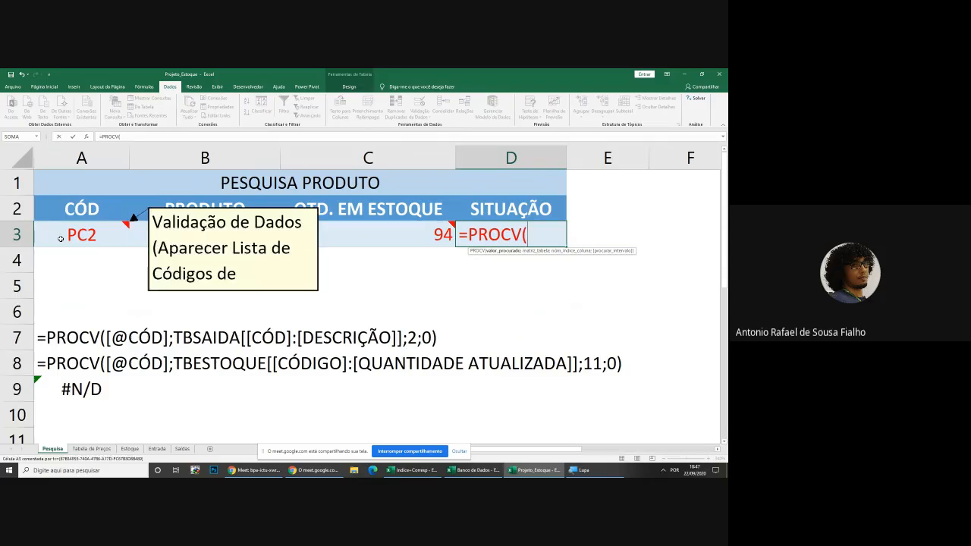
pyautogui.click(61, 239)
pyautogui.write(';')
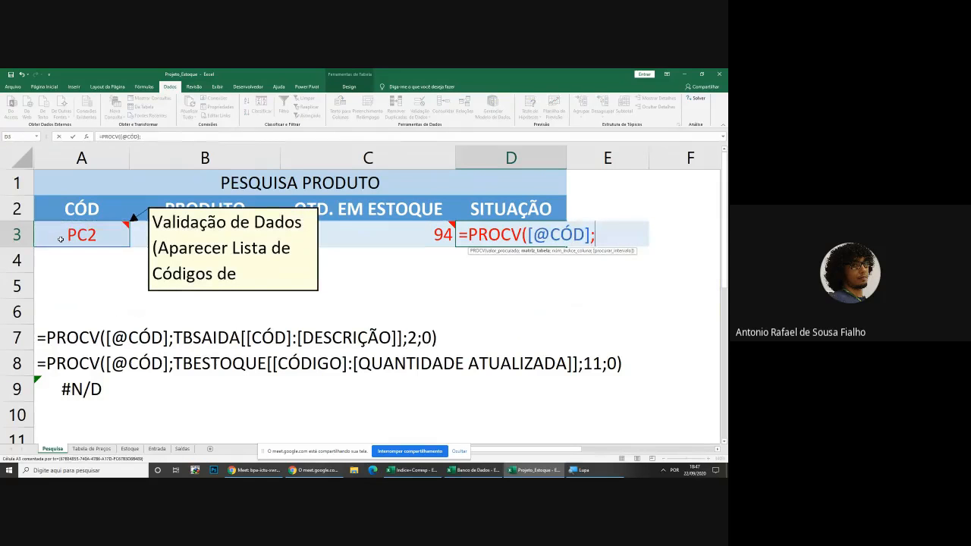
# Switch to the Google Meet call, admit the waiting participant, and return to the Excel workbook
pyautogui.click(254, 471)
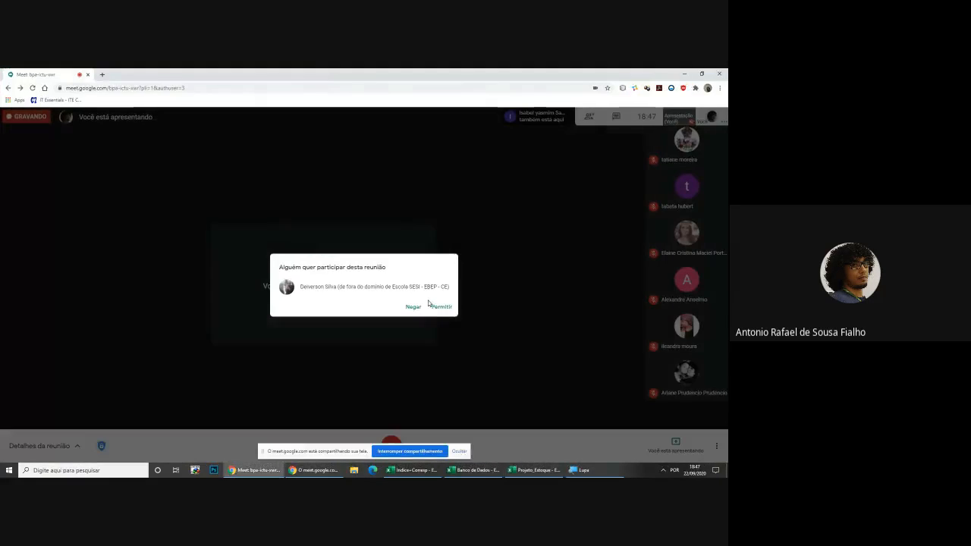
pyautogui.click(440, 307)
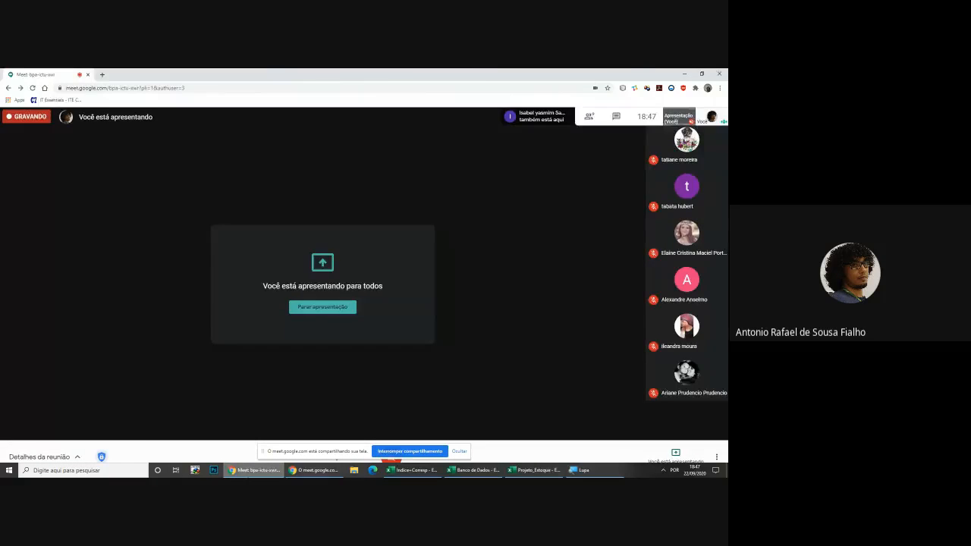
pyautogui.click(251, 472)
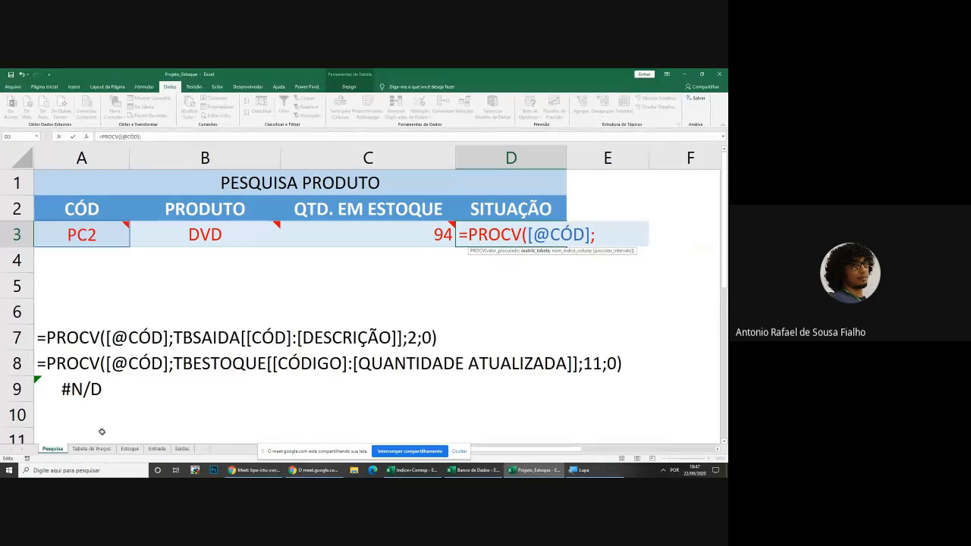
# Complete the D3 formula with the whole TBESTOQUE table as table array, column index 12 and match type 0
pyautogui.click(123, 449)
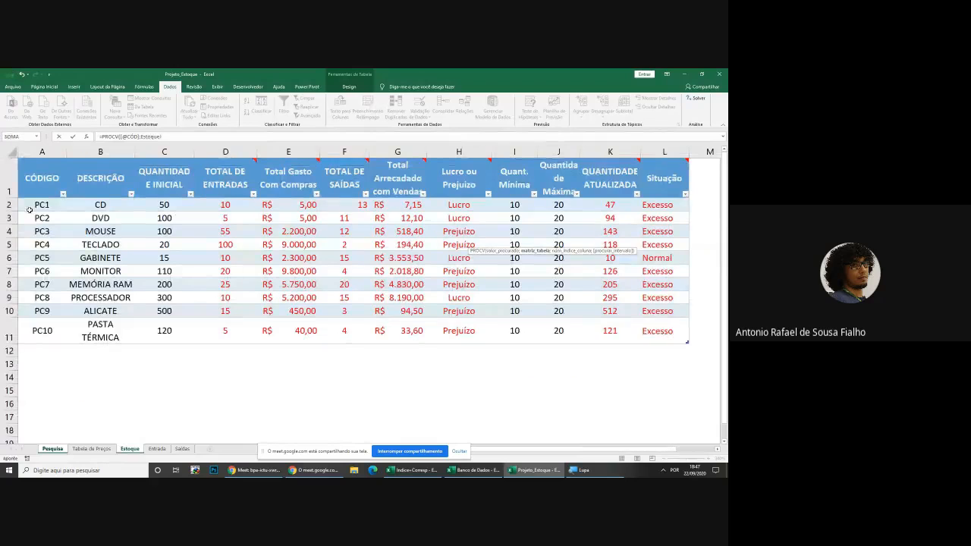
pyautogui.moveTo(38, 205); pyautogui.dragTo(654, 340)
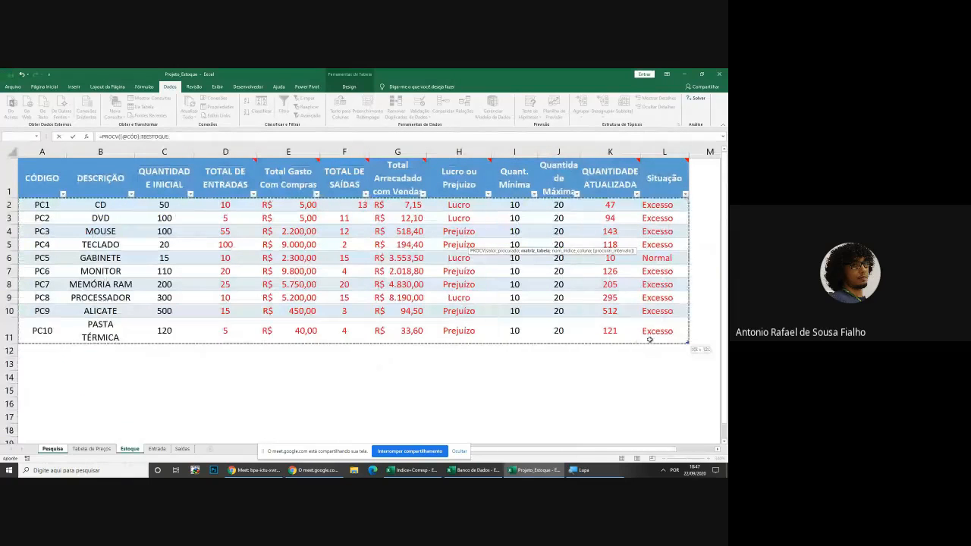
pyautogui.write(';')
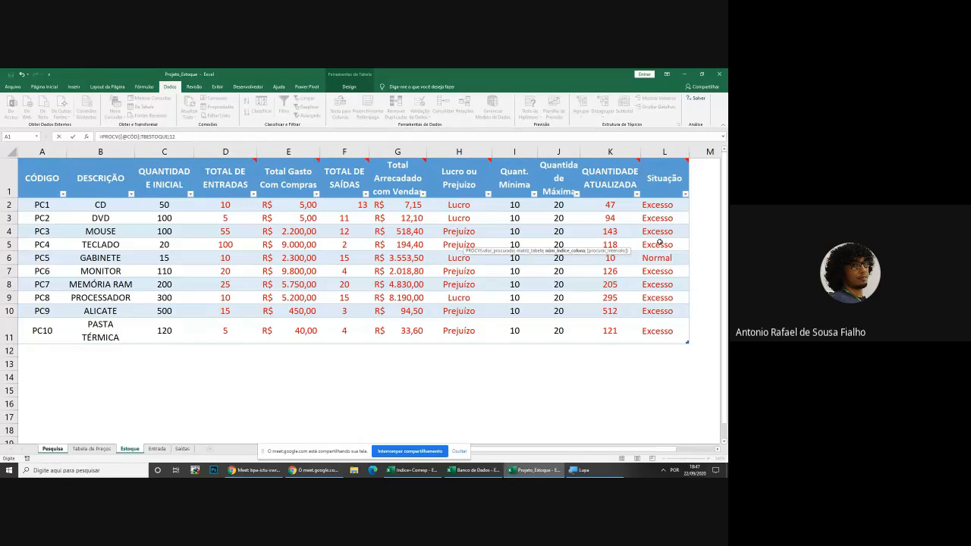
pyautogui.write('12;0')
pyautogui.press('Return')
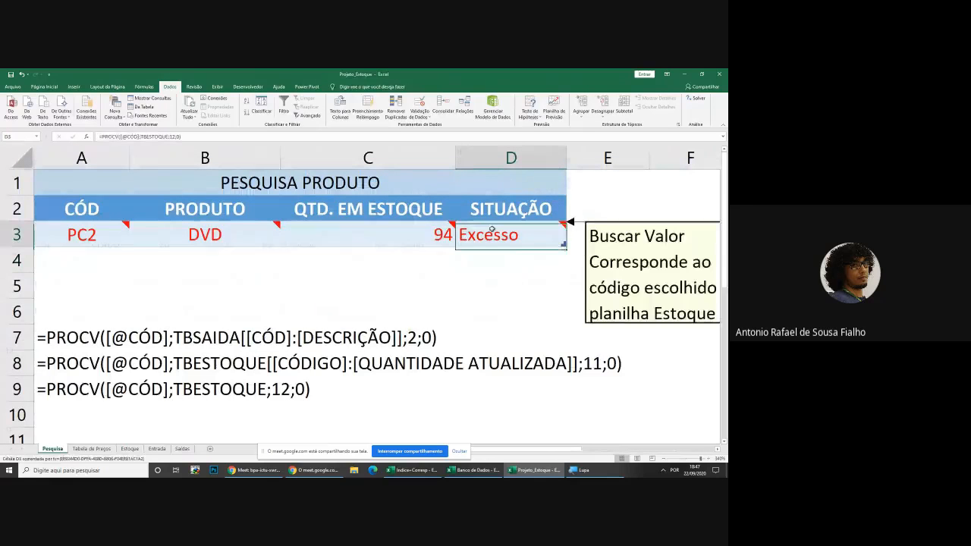
# Centre the QTD. EM ESTOQUE and SITUAÇÃO results in cells C3:D3 of the Pesquisa sheet
pyautogui.hotkey('shift', 'Left')
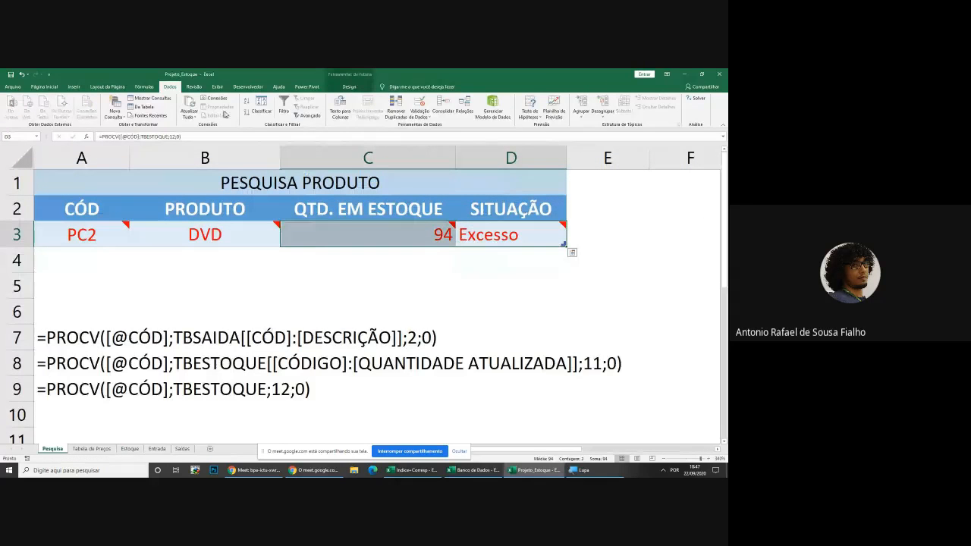
pyautogui.click(44, 86)
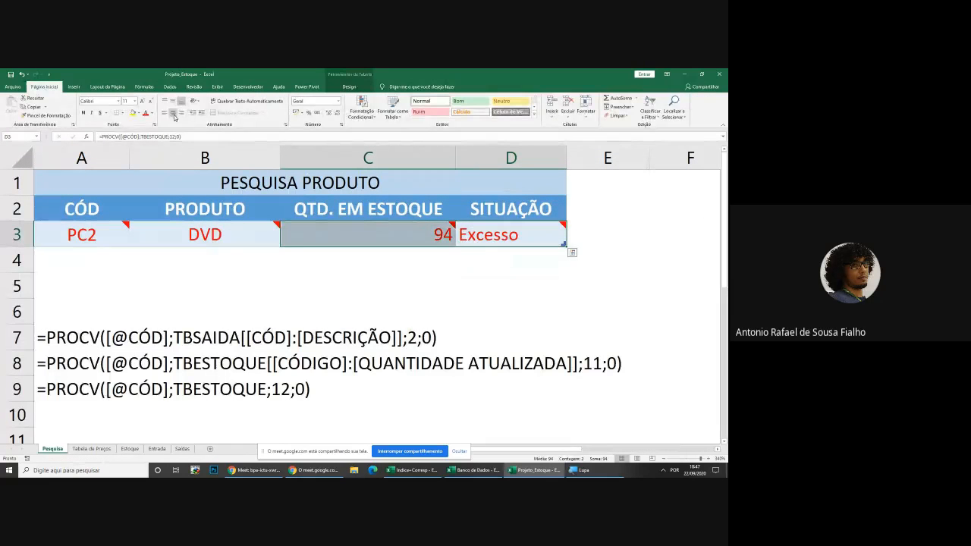
pyautogui.click(173, 113)
pyautogui.click(426, 304)
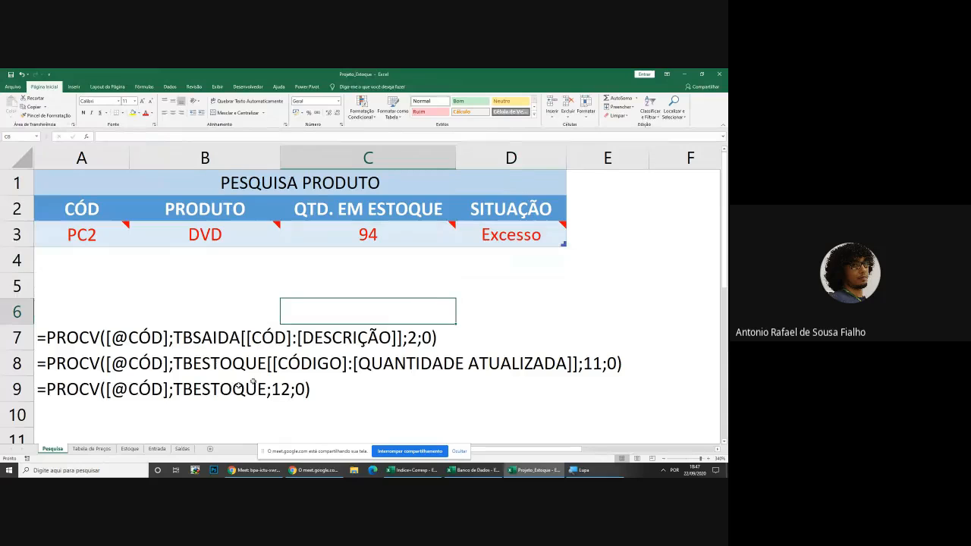
# Examine the TBESTOQUE reference in the C3 formula and the matching table data on the Estoque sheet, then return to Pesquisa
pyautogui.doubleClick(357, 236)
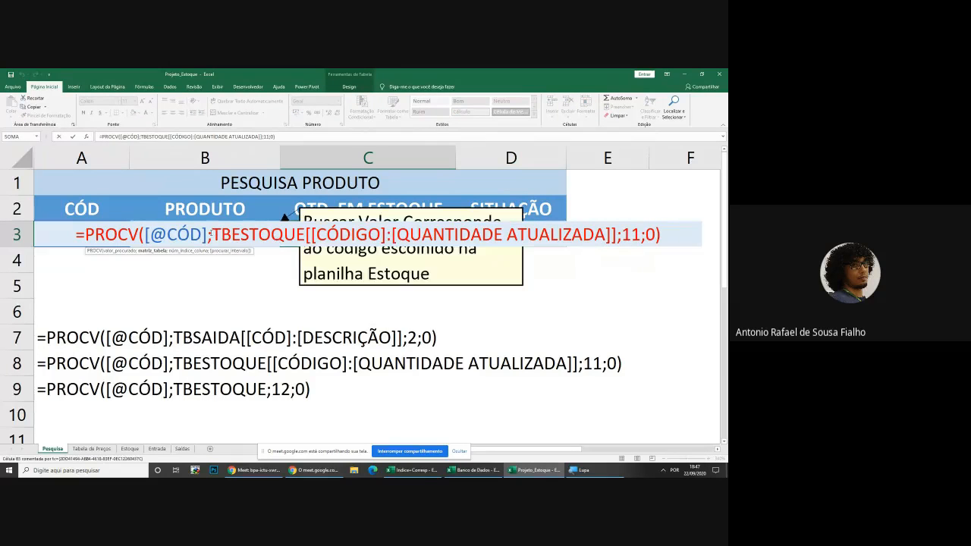
pyautogui.moveTo(213, 235); pyautogui.dragTo(303, 235)
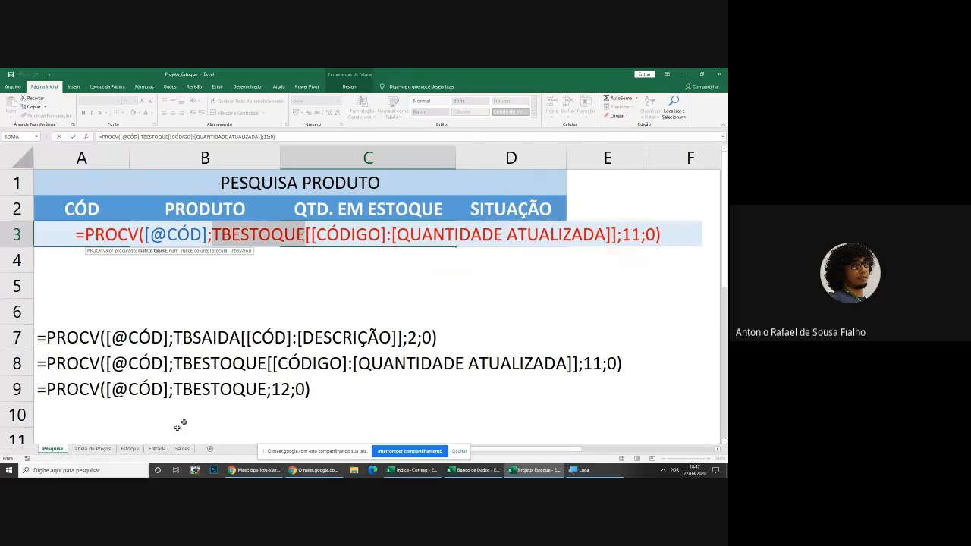
pyautogui.press('Return')
pyautogui.click(124, 453)
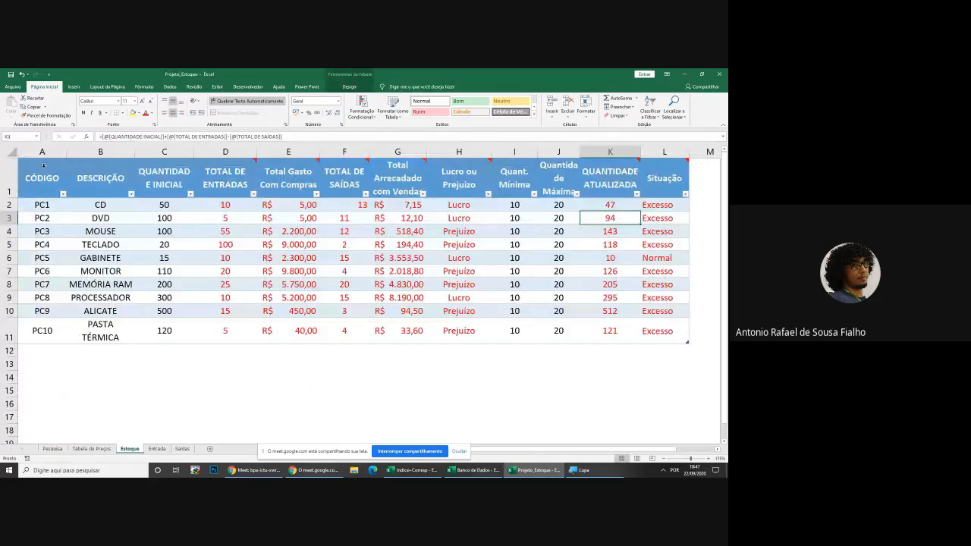
pyautogui.moveTo(43, 205); pyautogui.dragTo(666, 338)
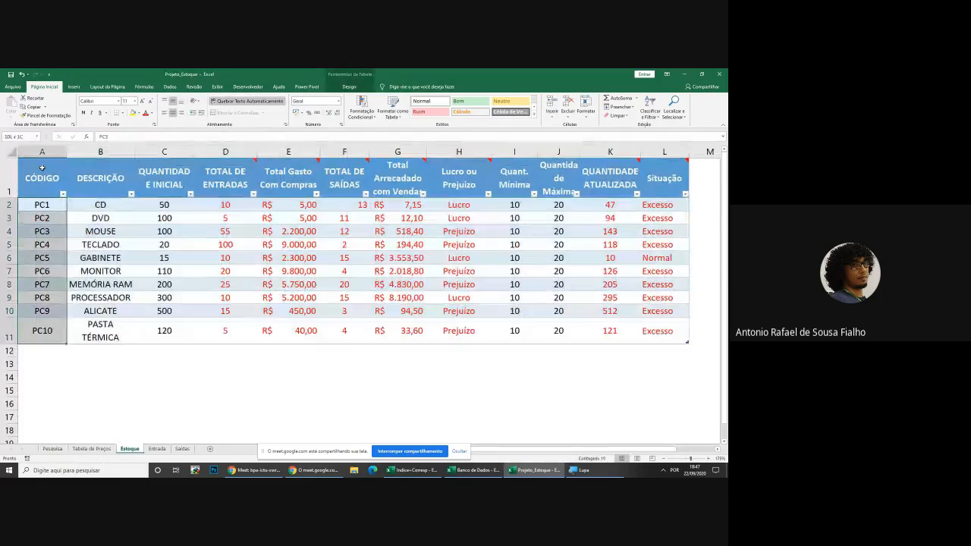
pyautogui.click(484, 362)
pyautogui.click(52, 448)
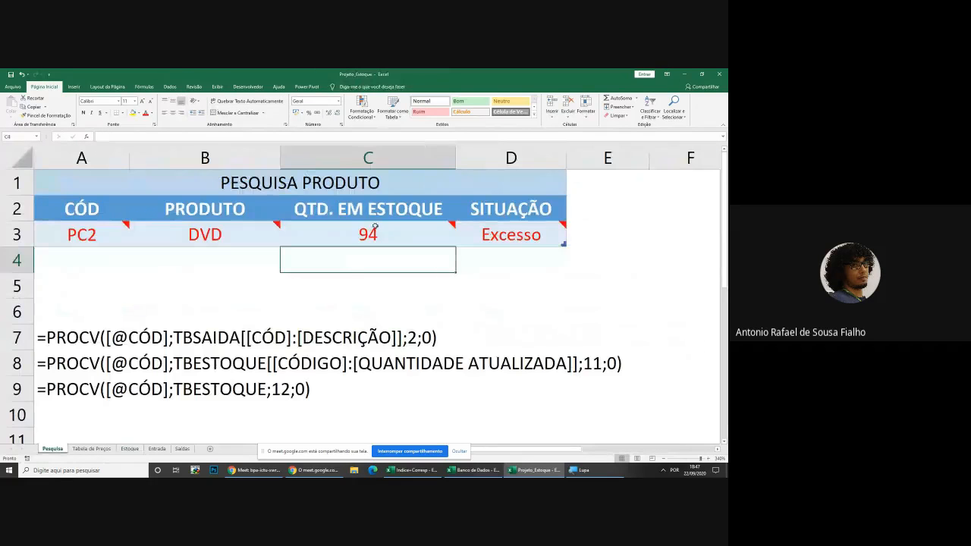
# Check the CÓDIGO to QUANTIDADE ATUALIZADA range of the C3 formula against the Estoque table headers and column K
pyautogui.doubleClick(368, 232)
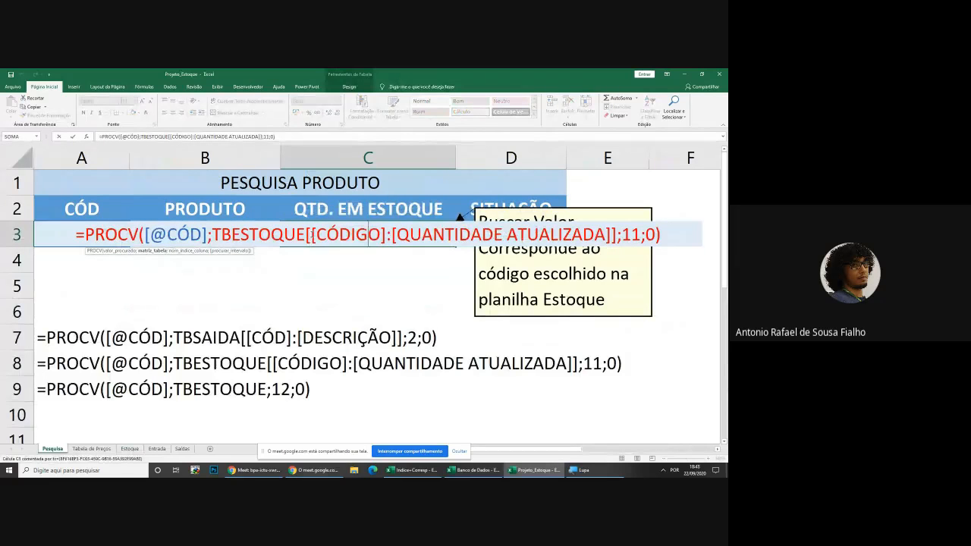
pyautogui.moveTo(311, 235); pyautogui.dragTo(601, 232)
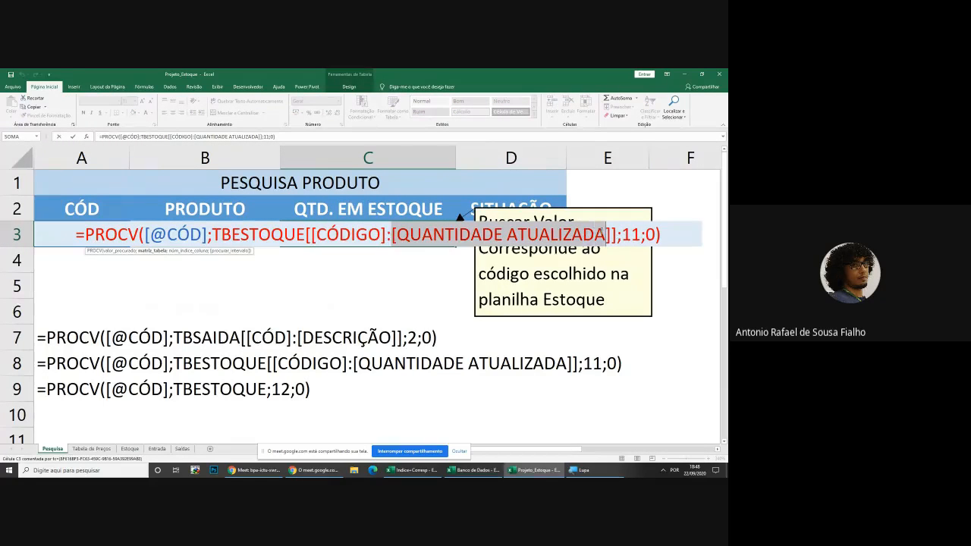
pyautogui.press('Return')
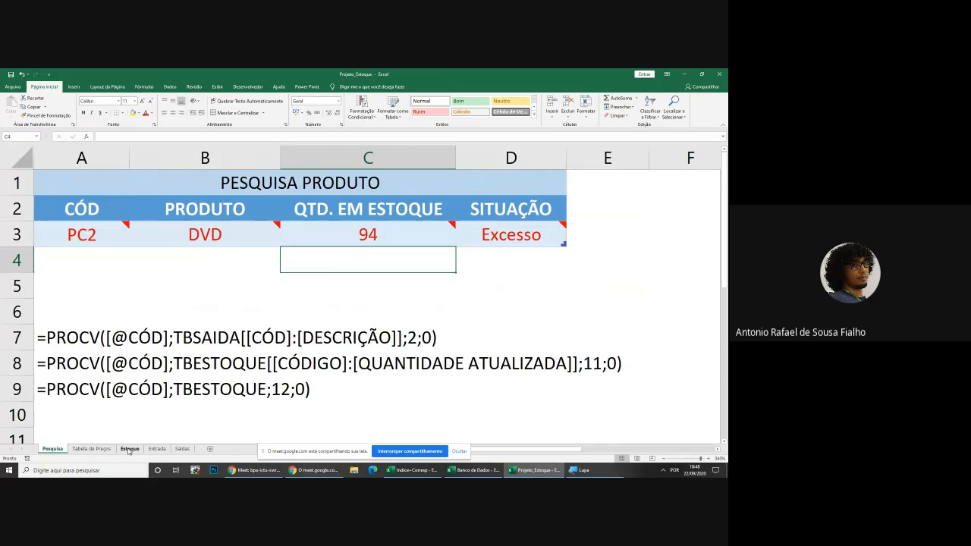
pyautogui.click(129, 449)
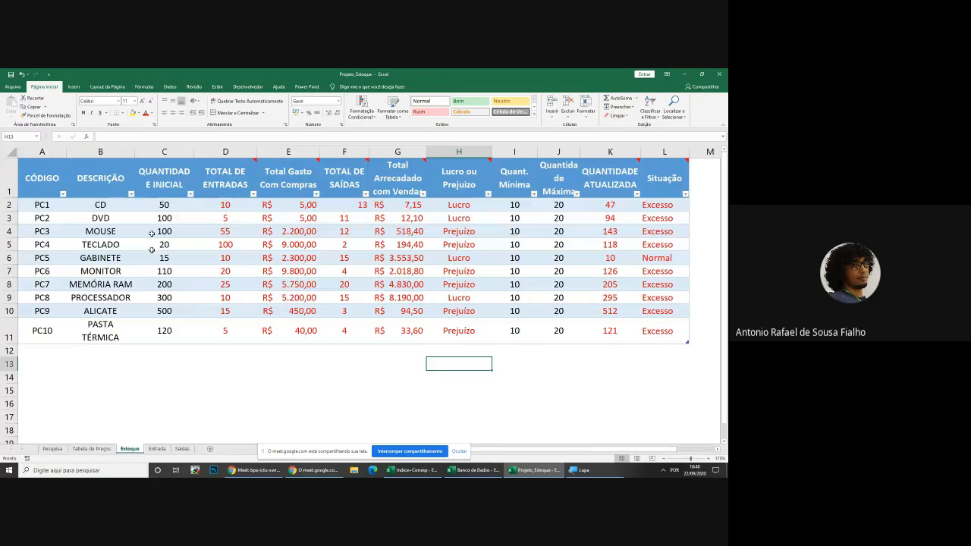
pyautogui.click(35, 177)
pyautogui.moveTo(35, 177); pyautogui.dragTo(612, 178)
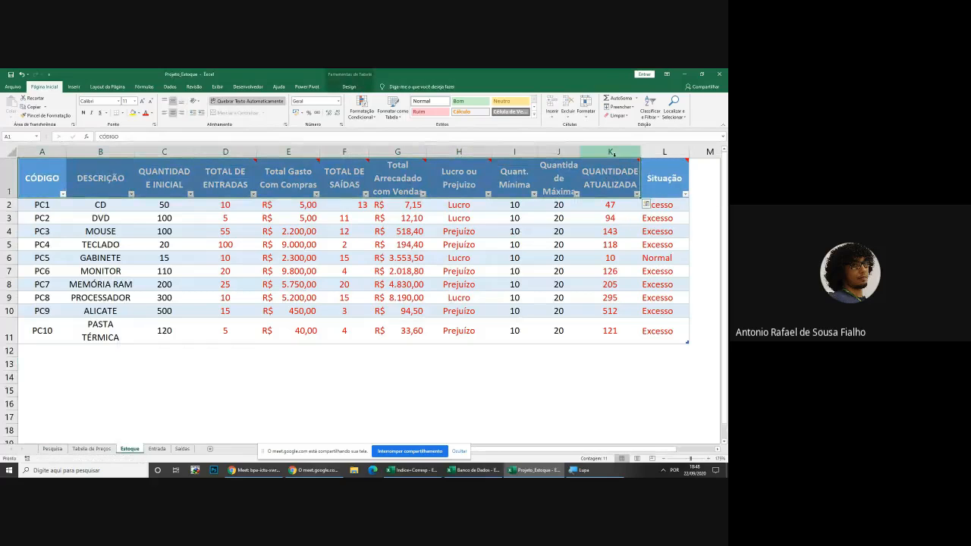
pyautogui.click(612, 153)
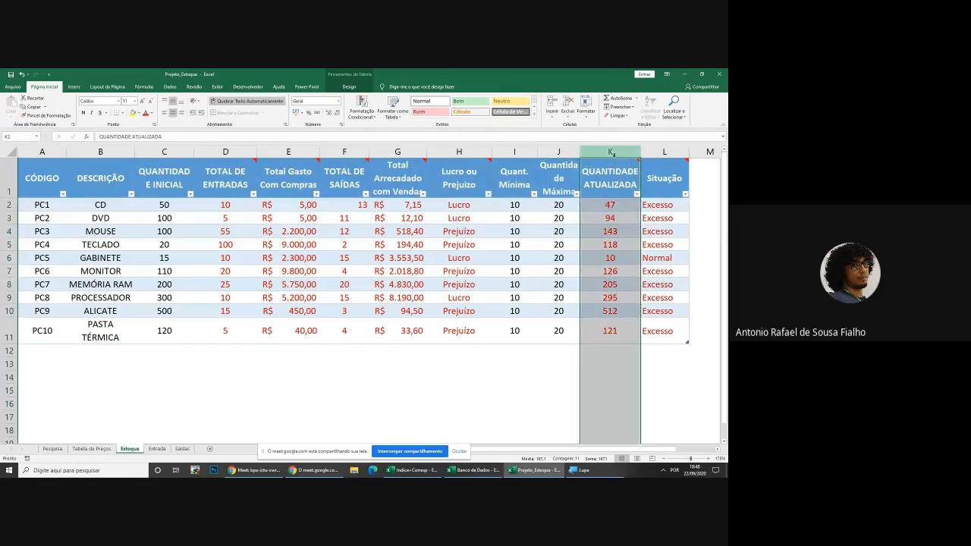
pyautogui.click(609, 205)
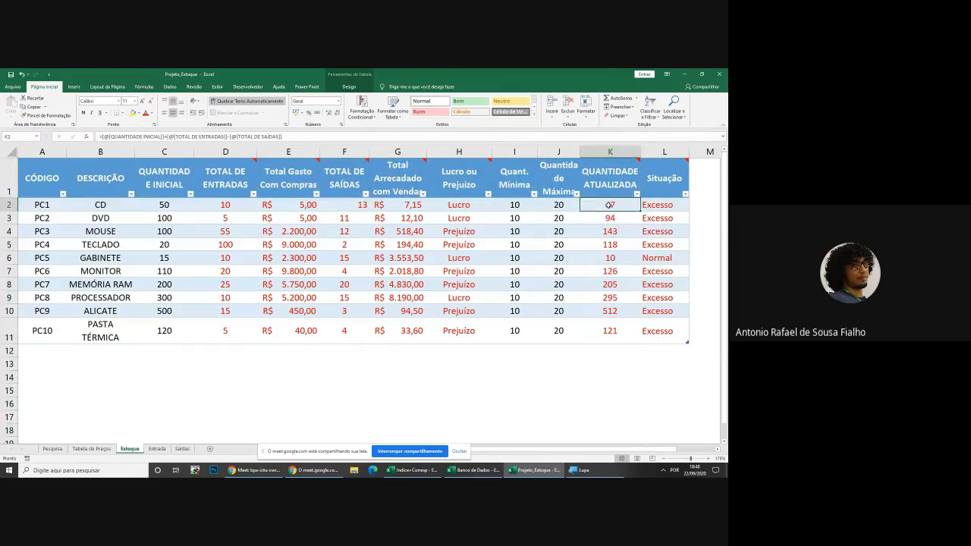
# Compare the table array of the SITUAÇÃO formula in D3 with the Estoque headers from CÓDIGO to Situação
pyautogui.click(53, 448)
pyautogui.click(510, 234)
pyautogui.doubleClick(510, 234)
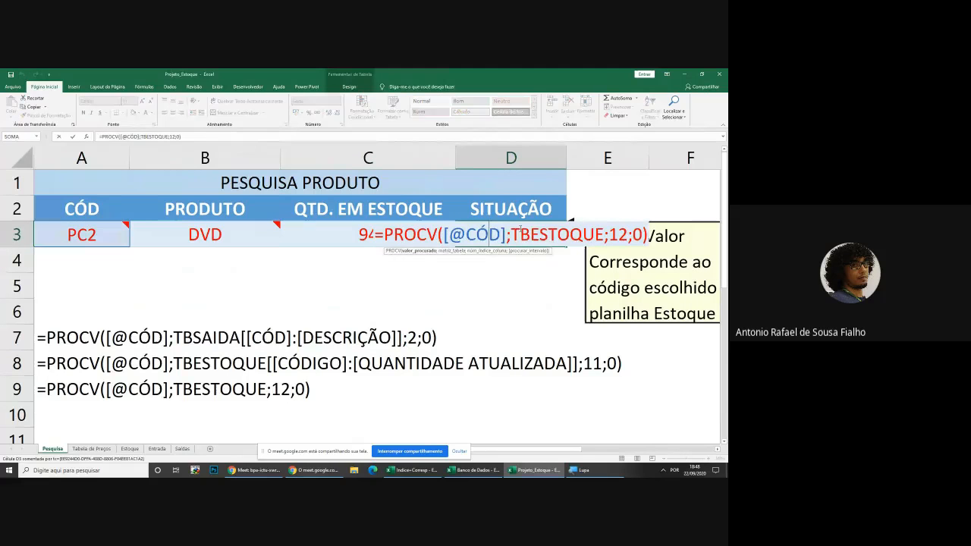
pyautogui.moveTo(509, 234); pyautogui.dragTo(600, 237)
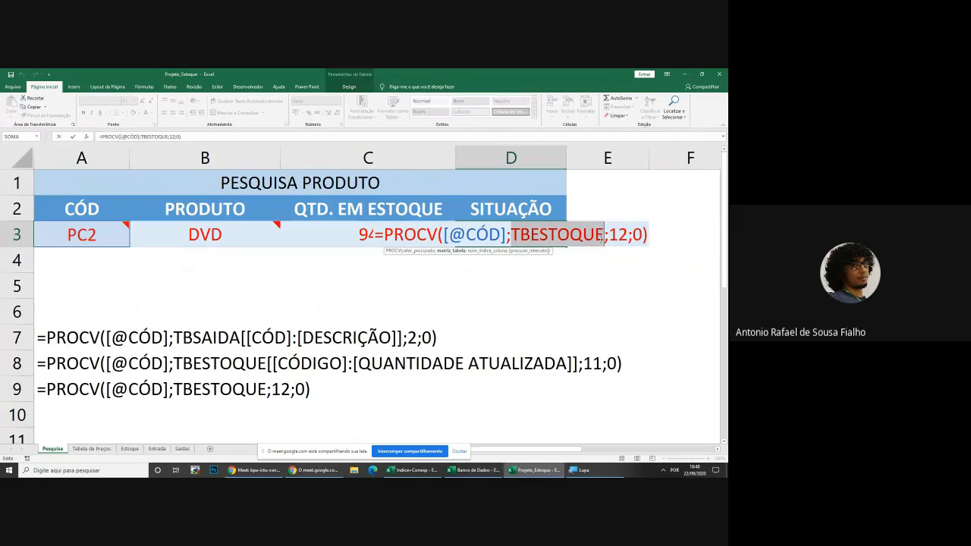
pyautogui.press('Return')
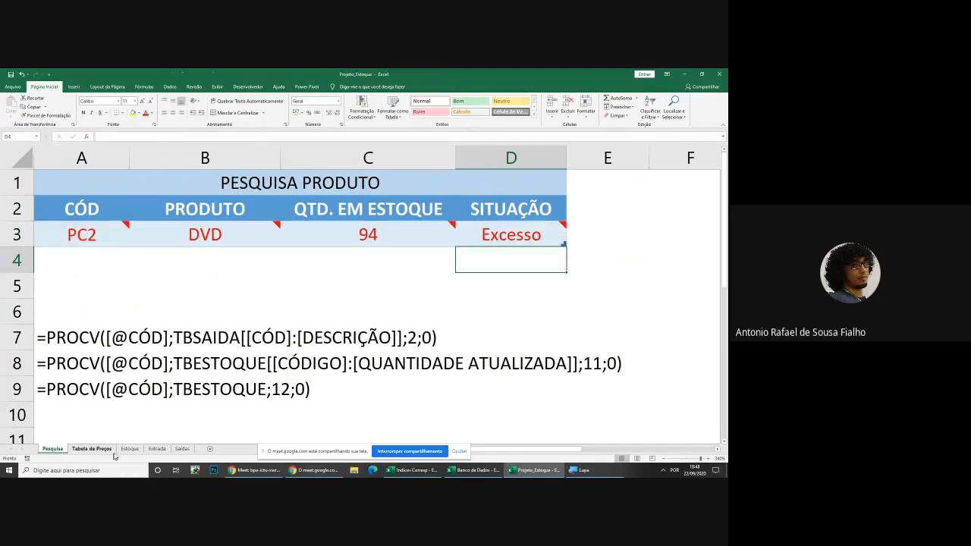
pyautogui.click(129, 451)
pyautogui.moveTo(41, 179); pyautogui.dragTo(673, 171)
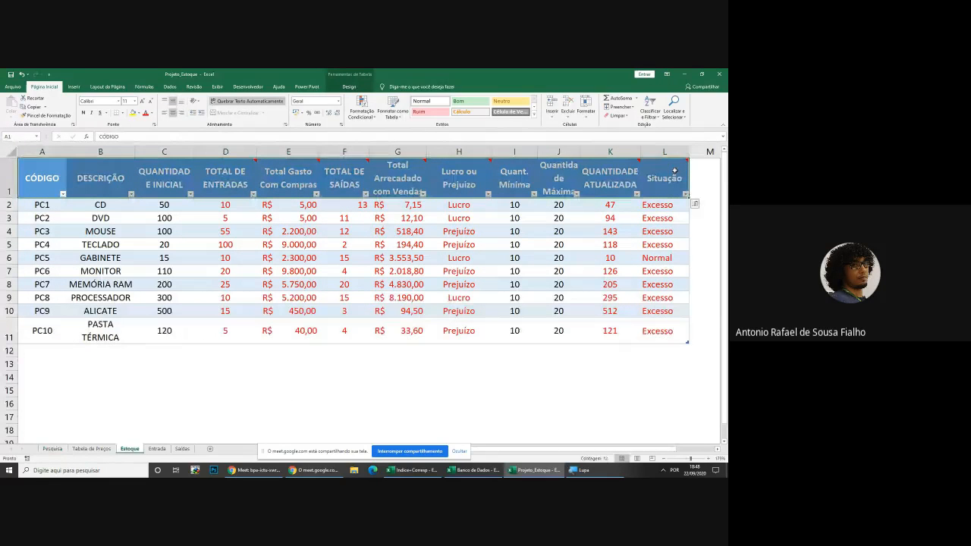
# Review the TBESTOQUE argument in D3 again and match it to all data rows of the Estoque table
pyautogui.click(51, 449)
pyautogui.doubleClick(467, 233)
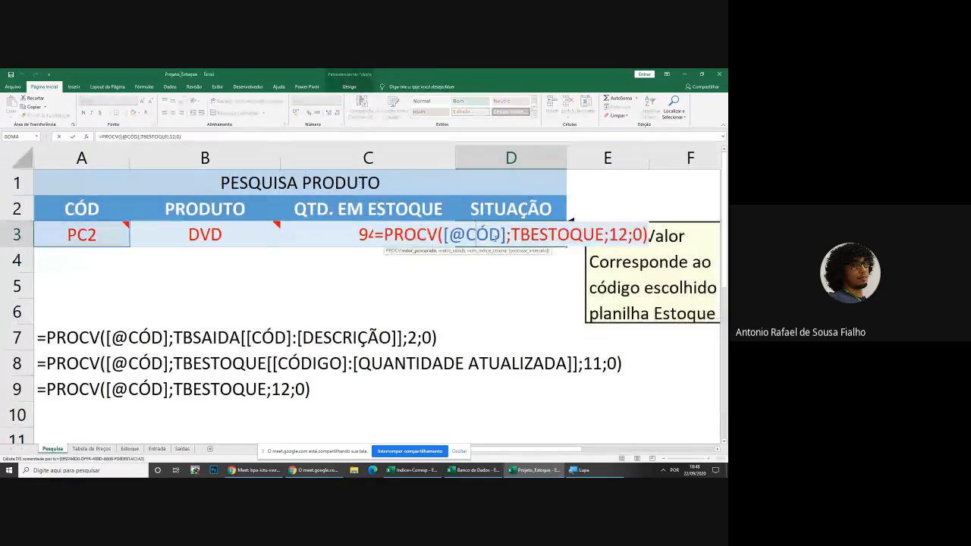
pyautogui.moveTo(510, 234); pyautogui.dragTo(594, 234)
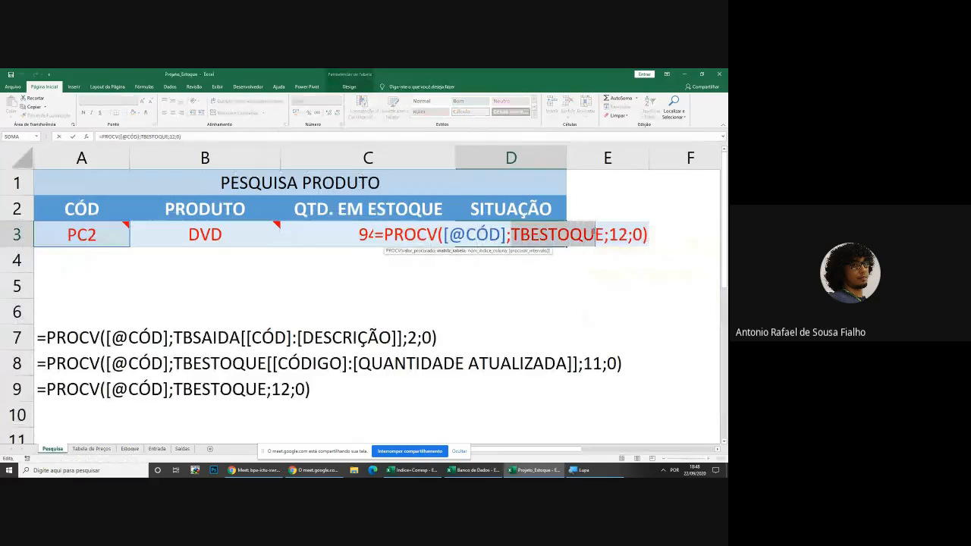
pyautogui.press('Return')
pyautogui.click(127, 449)
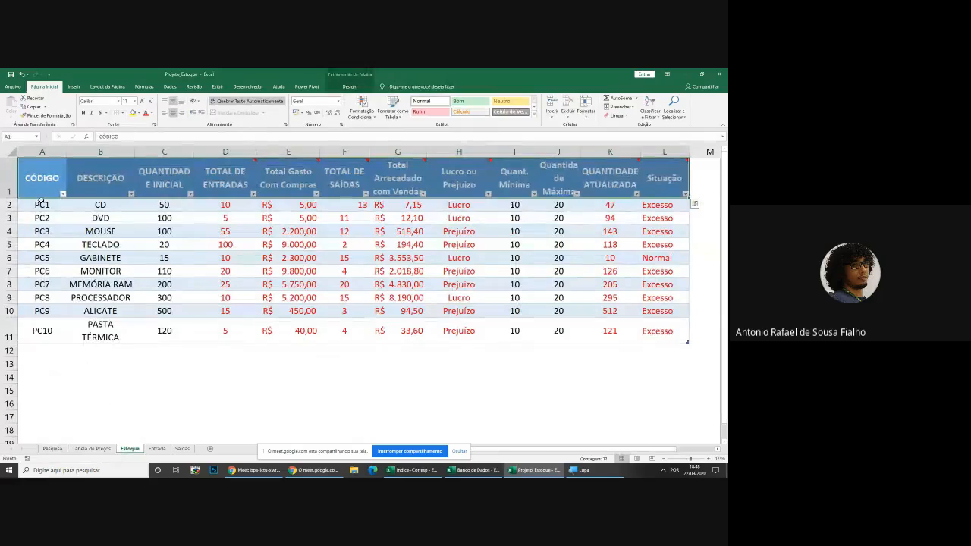
pyautogui.moveTo(41, 205); pyautogui.dragTo(649, 336)
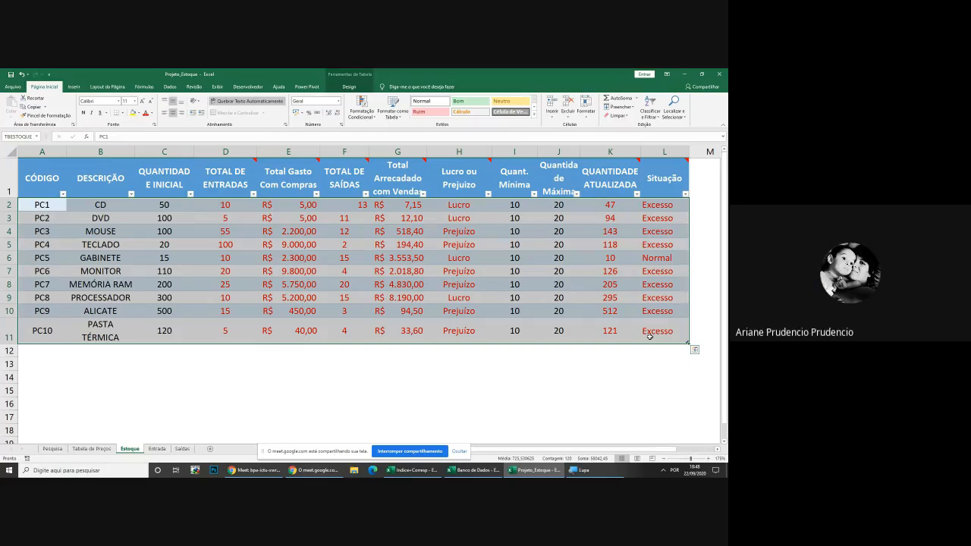
pyautogui.click(647, 333)
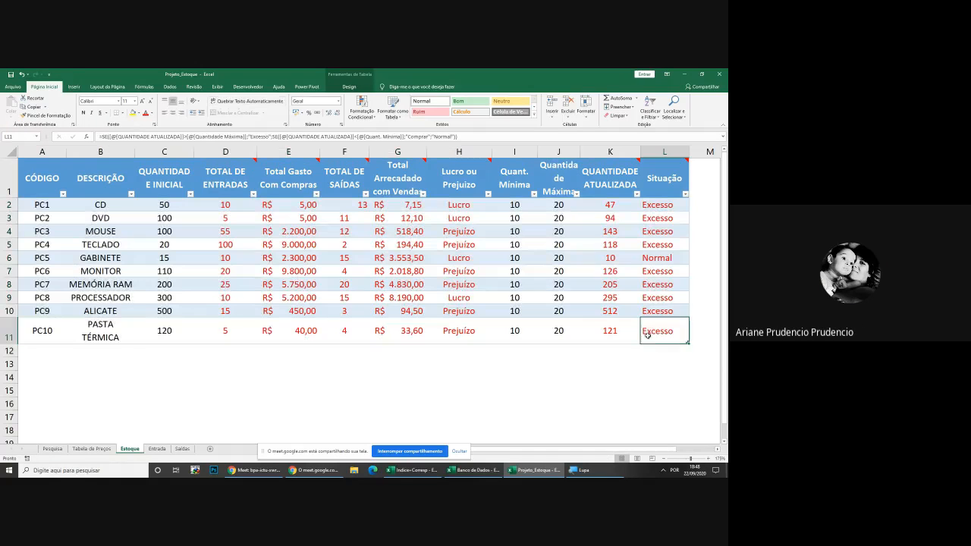
# Inspect the SITUAÇÃO cell D3 on Pesquisa and the column index argument of the PRODUTO formula in B3
pyautogui.click(52, 448)
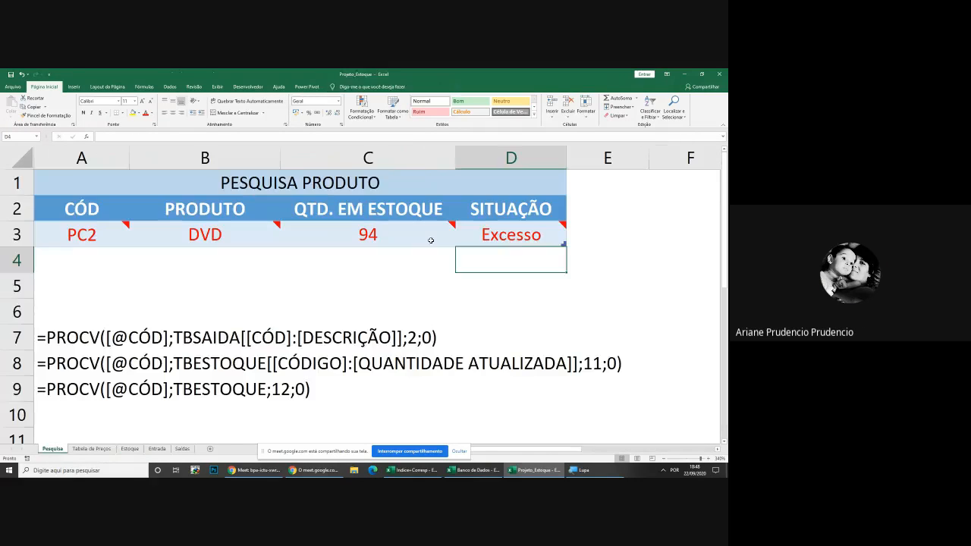
pyautogui.click(490, 234)
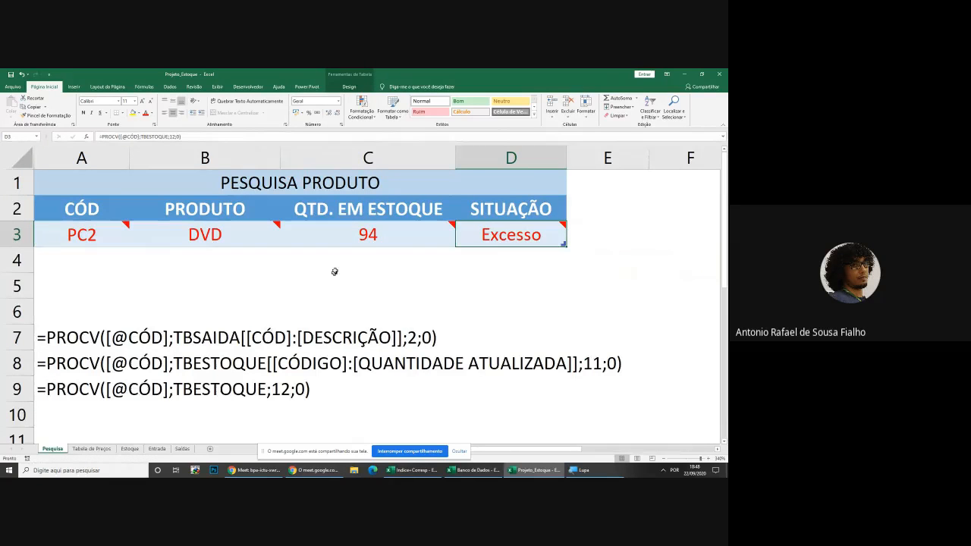
pyautogui.doubleClick(231, 235)
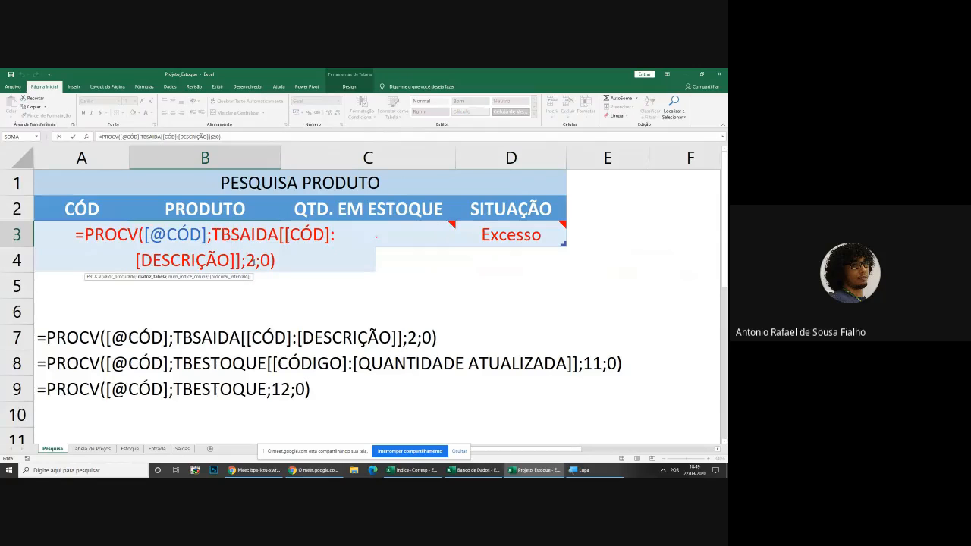
pyautogui.click(253, 260)
pyautogui.doubleClick(253, 260)
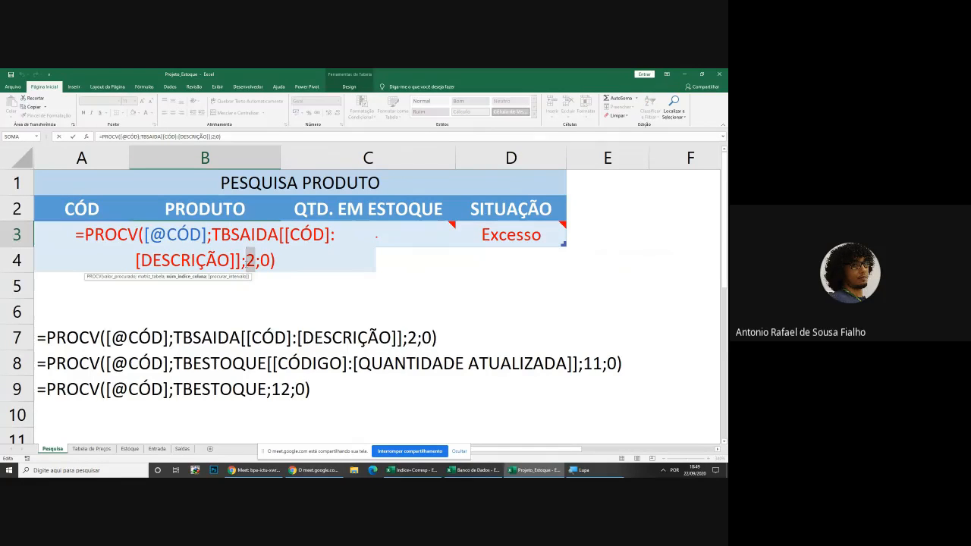
pyautogui.press('Return')
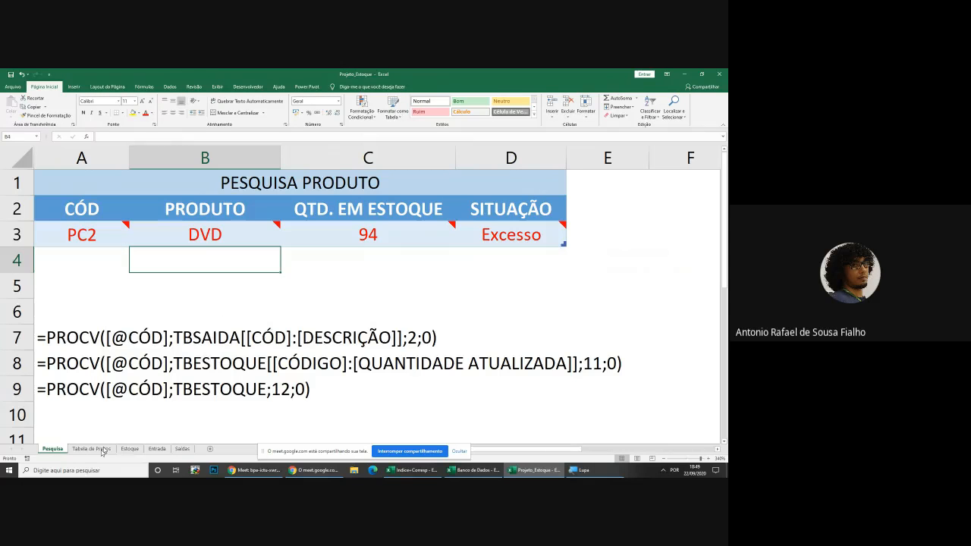
# Compare the Estoque data up to QUANTIDADE ATUALIZADA with the whole table through Situação, then return to the Pesquisa sheet
pyautogui.click(130, 448)
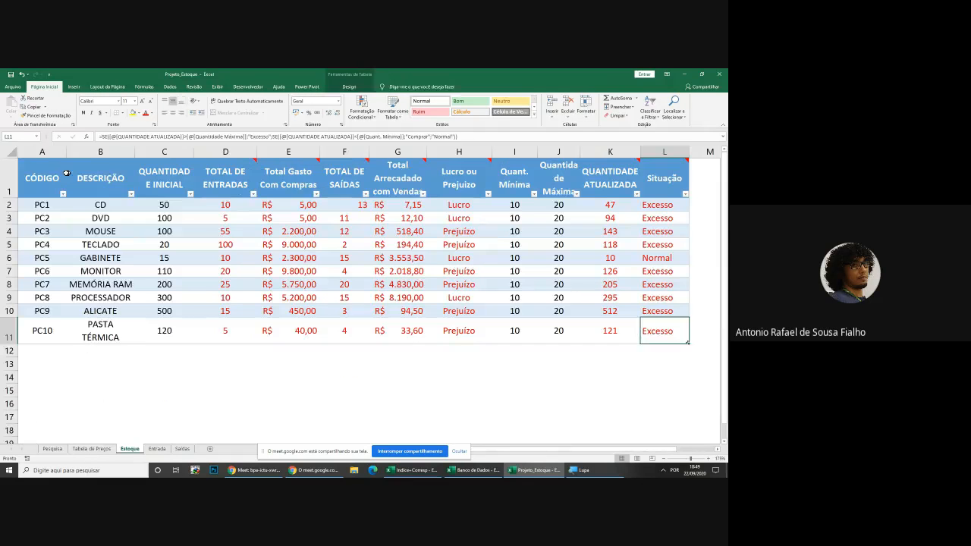
pyautogui.moveTo(34, 205); pyautogui.dragTo(607, 331)
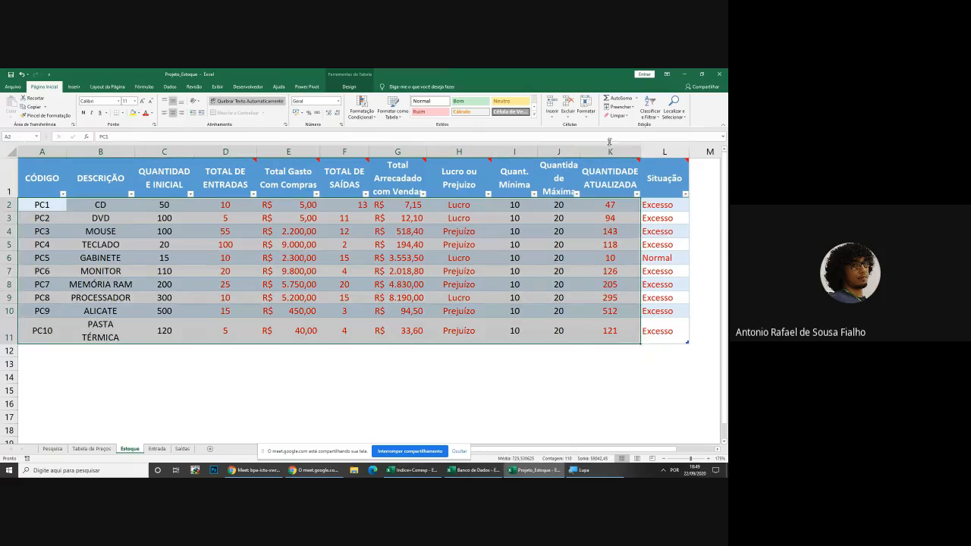
pyautogui.click(600, 327)
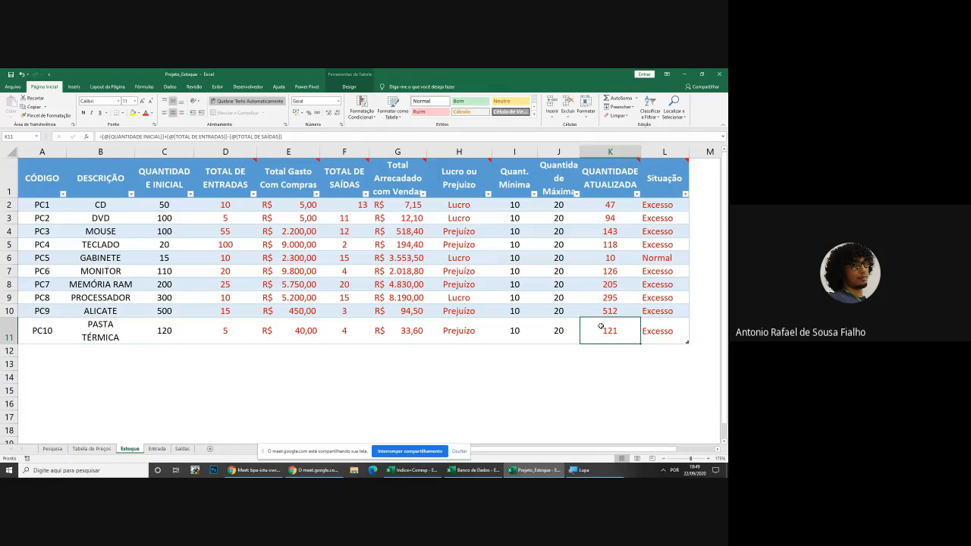
pyautogui.moveTo(36, 205); pyautogui.dragTo(687, 342)
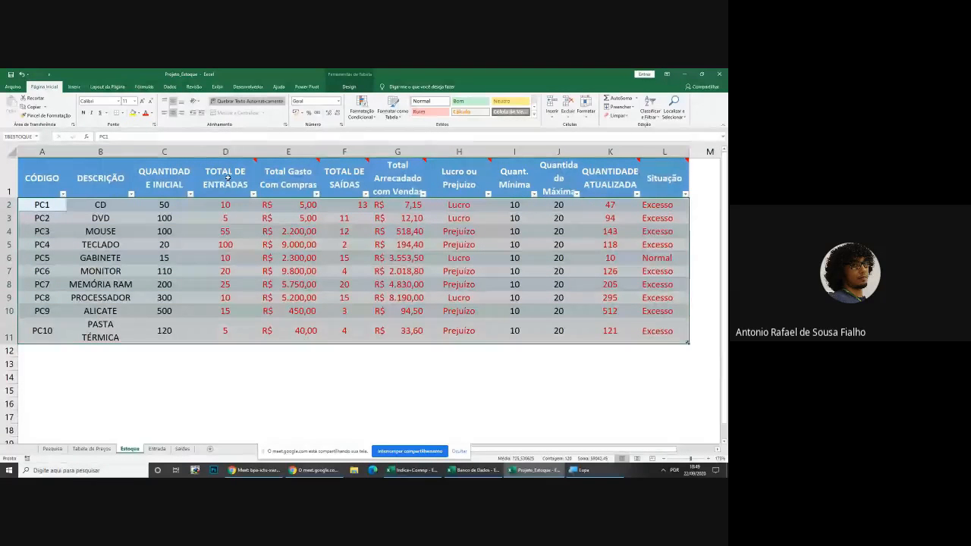
pyautogui.click(604, 260)
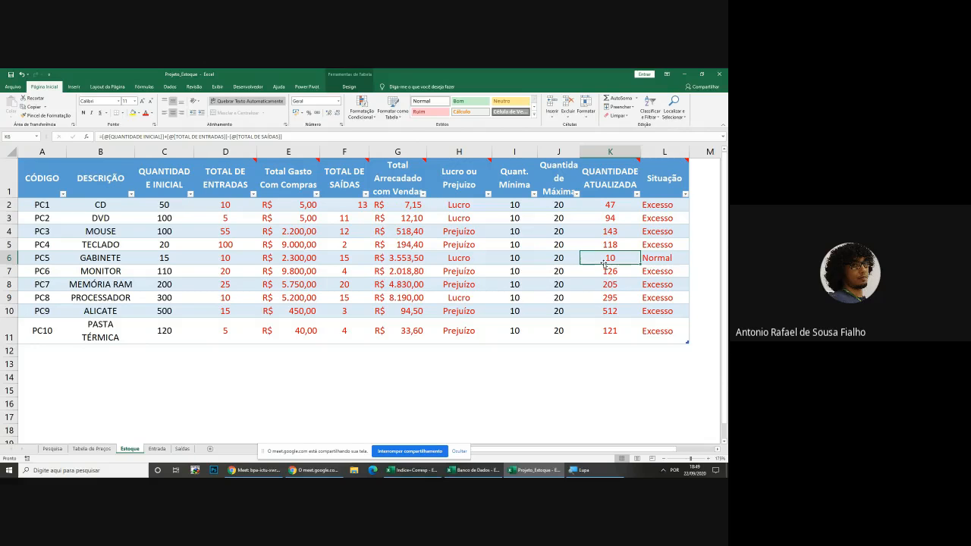
pyautogui.click(53, 449)
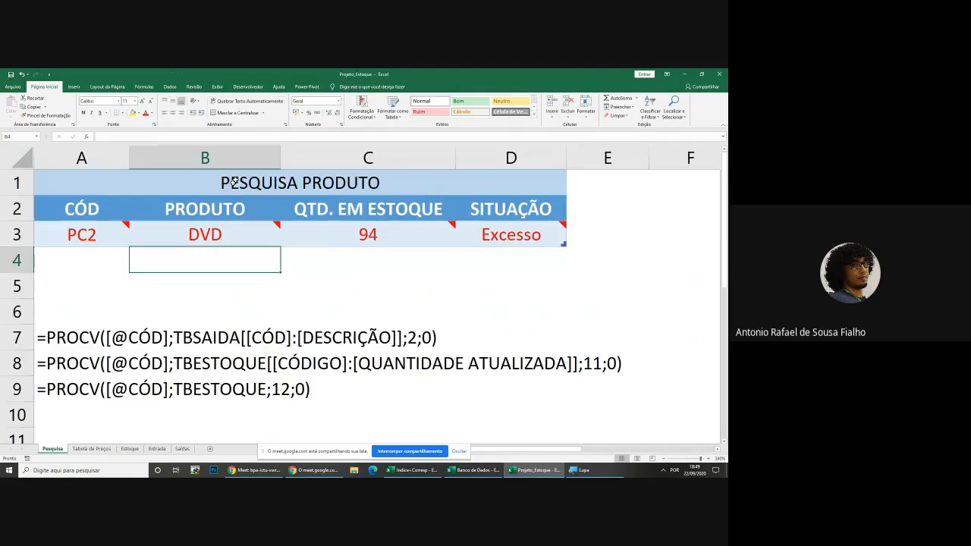
# Delete the three PROCV formula texts in A7:A9 below the search table on the Pesquisa sheet
pyautogui.click(330, 226)
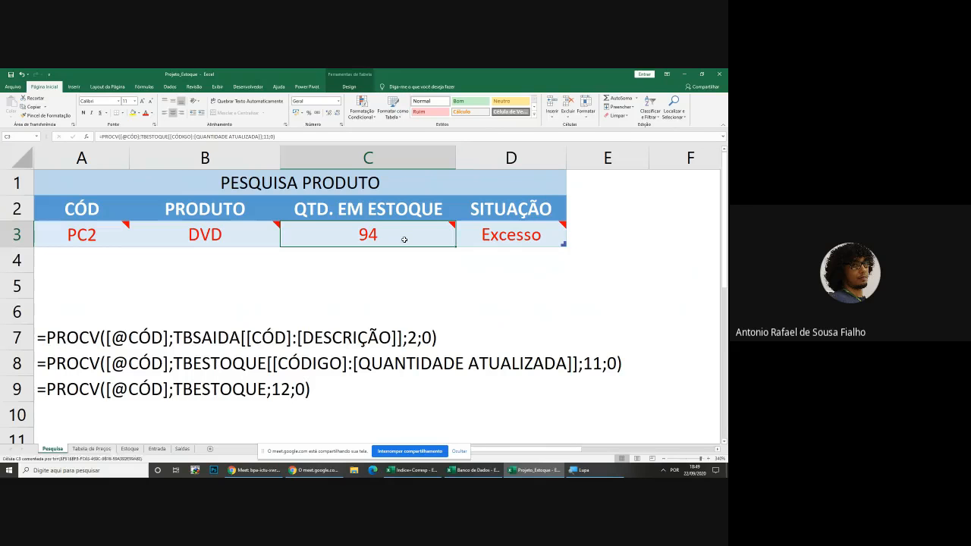
pyautogui.click(396, 270)
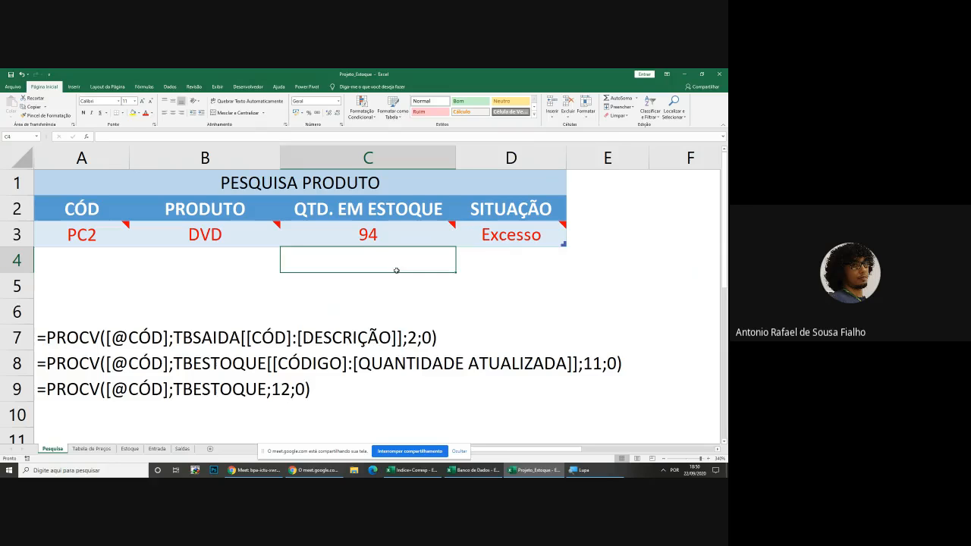
pyautogui.moveTo(68, 336); pyautogui.dragTo(67, 388)
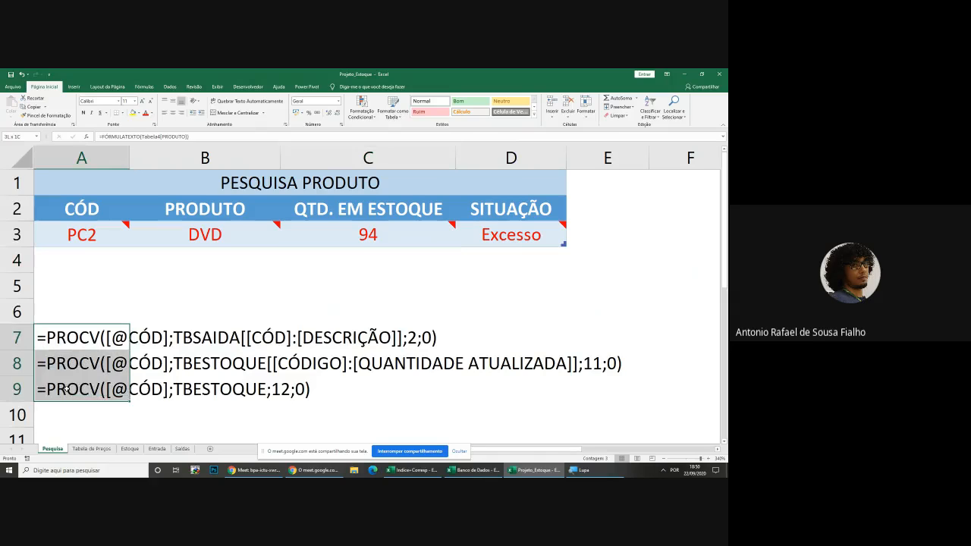
pyautogui.press('Delete')
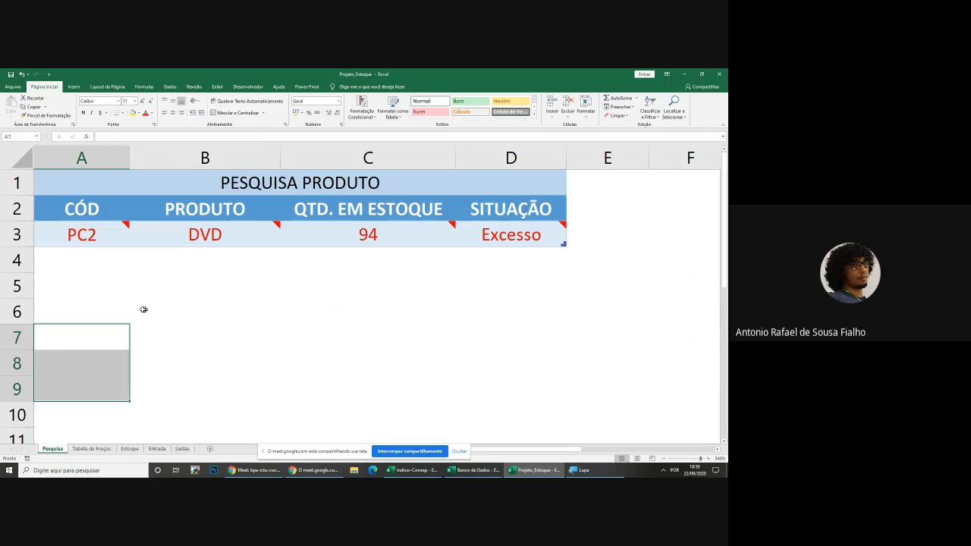
pyautogui.click(85, 341)
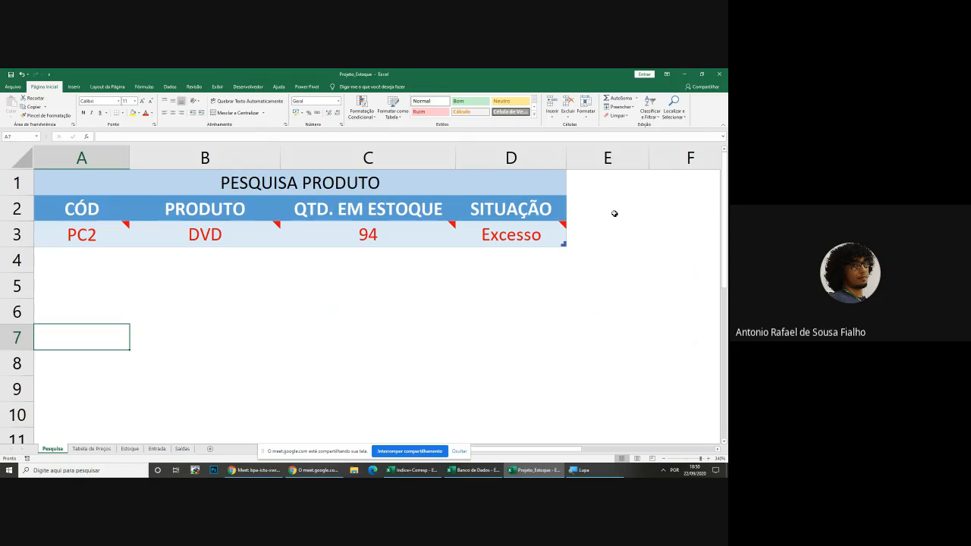
# Look over the empty cells beside the search table and the price tables on Tabela de Preços, and return to Pesquisa
pyautogui.scroll(-1, 612, 212)
pyautogui.scroll(-1, 613, 212)
pyautogui.click(584, 202)
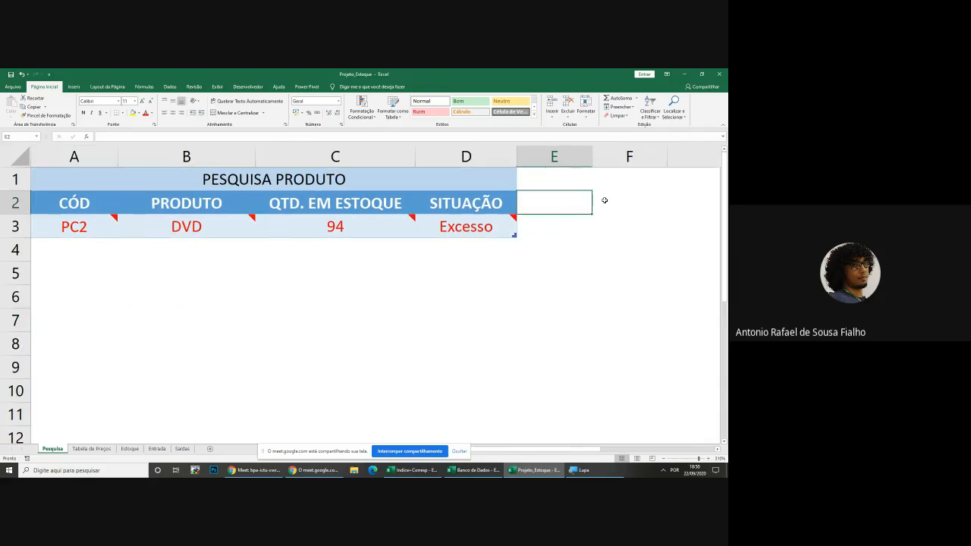
pyautogui.moveTo(605, 202); pyautogui.dragTo(612, 264)
pyautogui.click(613, 292)
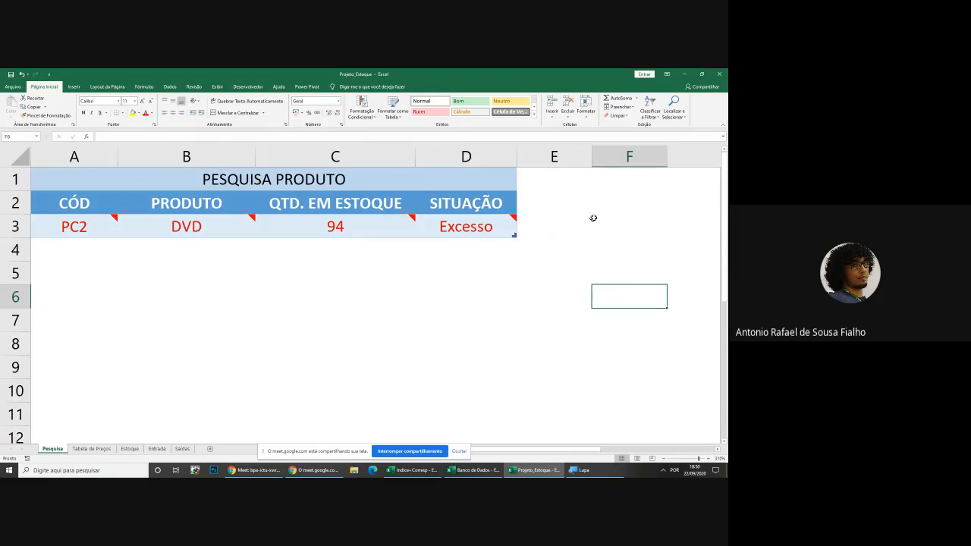
pyautogui.click(612, 207)
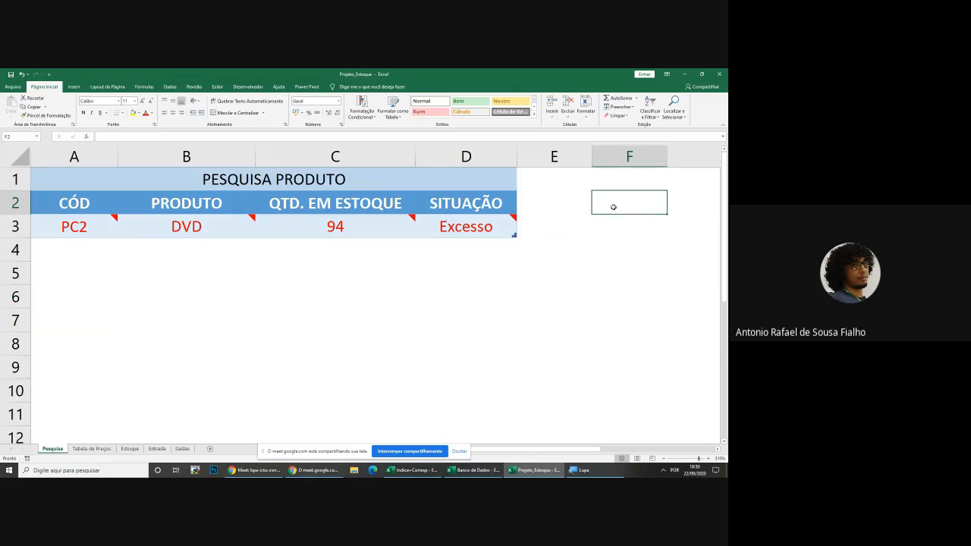
pyautogui.click(91, 448)
pyautogui.keyDown('ctrl'); pyautogui.scroll(-3, 323, 333); pyautogui.keyUp('ctrl')
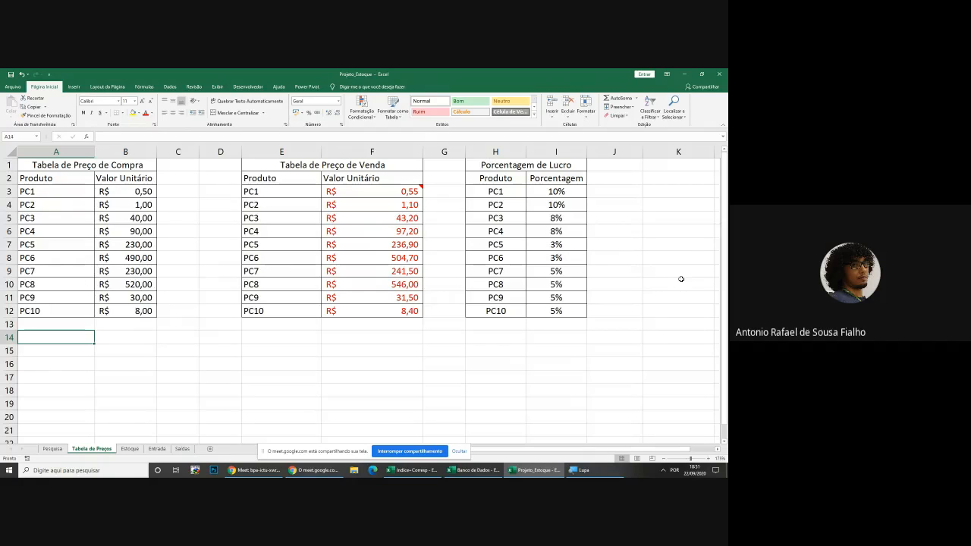
pyautogui.click(48, 449)
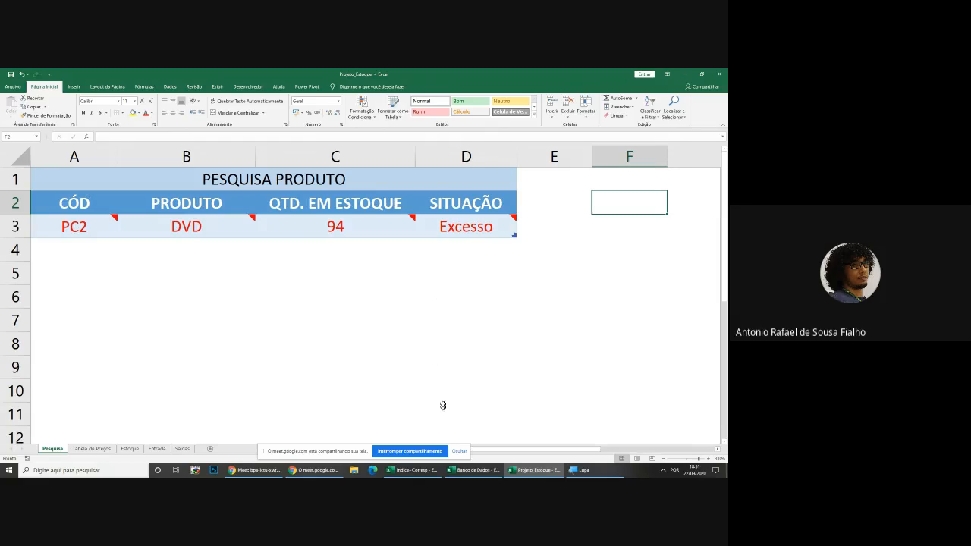
pyautogui.click(581, 469)
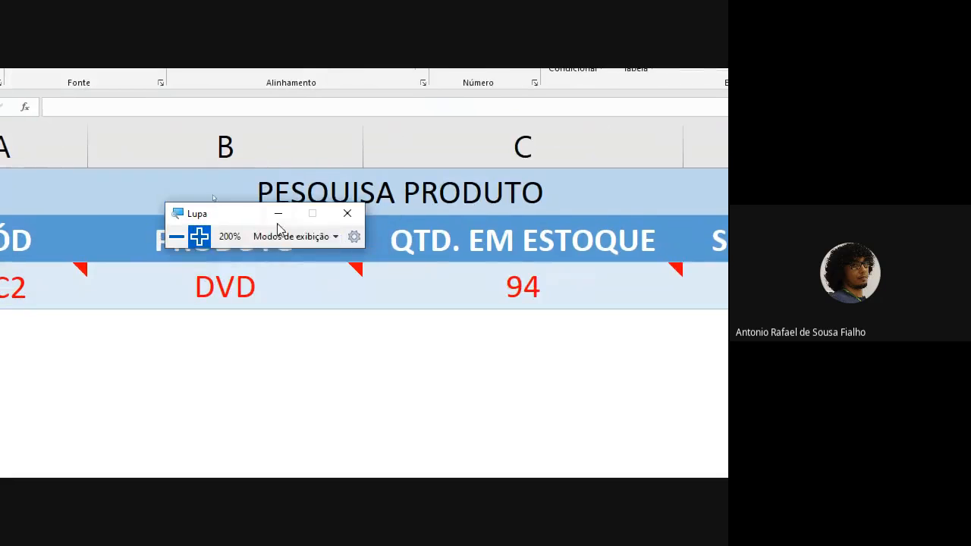
pyautogui.click(278, 213)
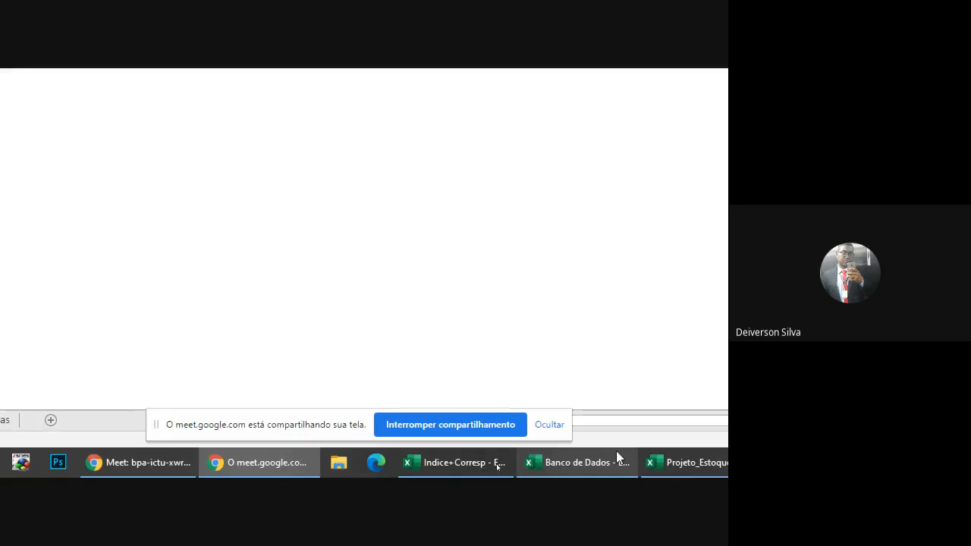
pyautogui.click(704, 458)
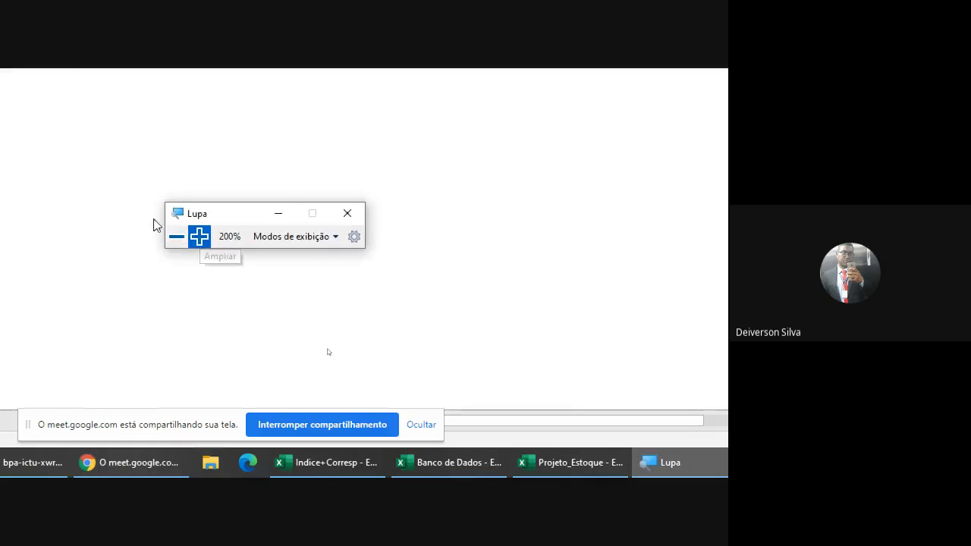
pyautogui.click(174, 239)
pyautogui.click(386, 343)
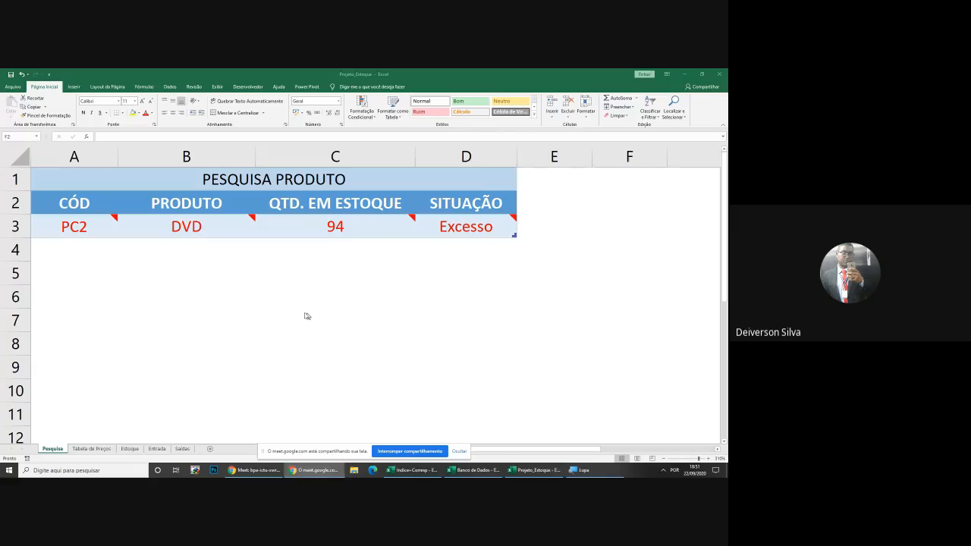
# Review the PRODUTO formula in B3 and check its table reference against the Estoque and Saídas sheets
pyautogui.click(250, 183)
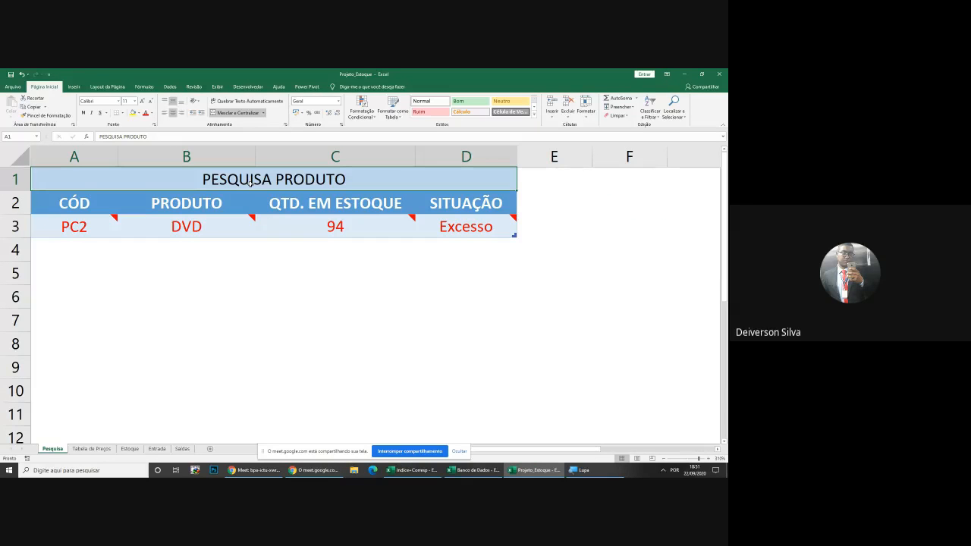
pyautogui.click(202, 230)
pyautogui.doubleClick(195, 227)
pyautogui.click(268, 245)
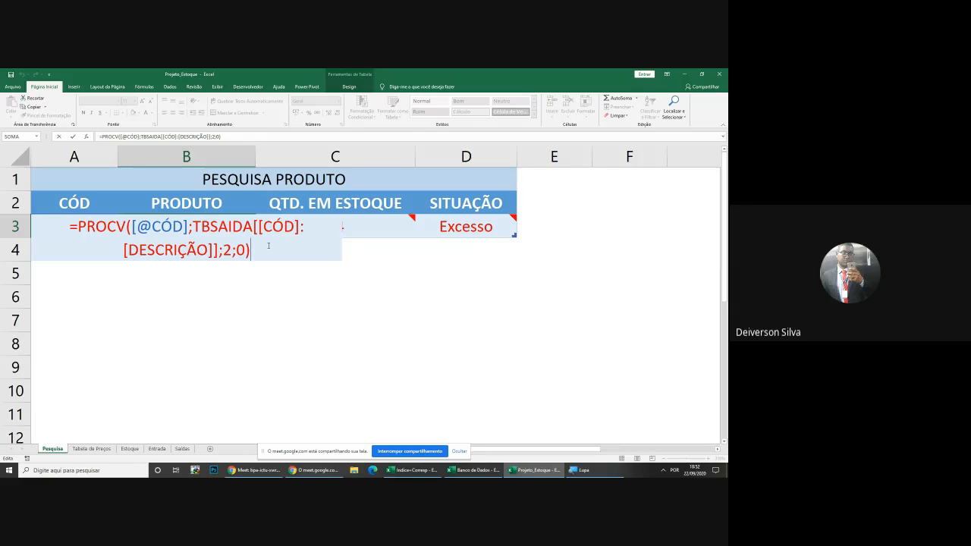
pyautogui.press('Return')
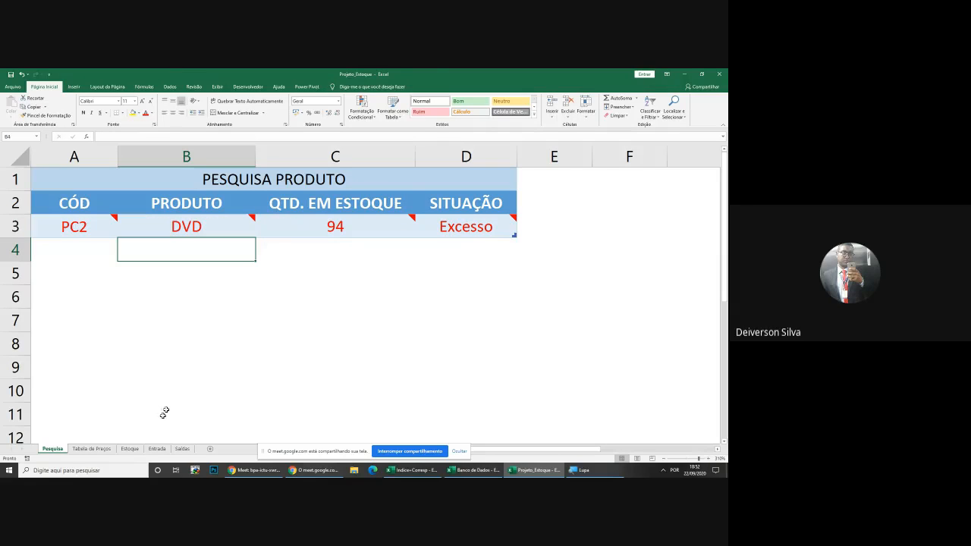
pyautogui.click(133, 450)
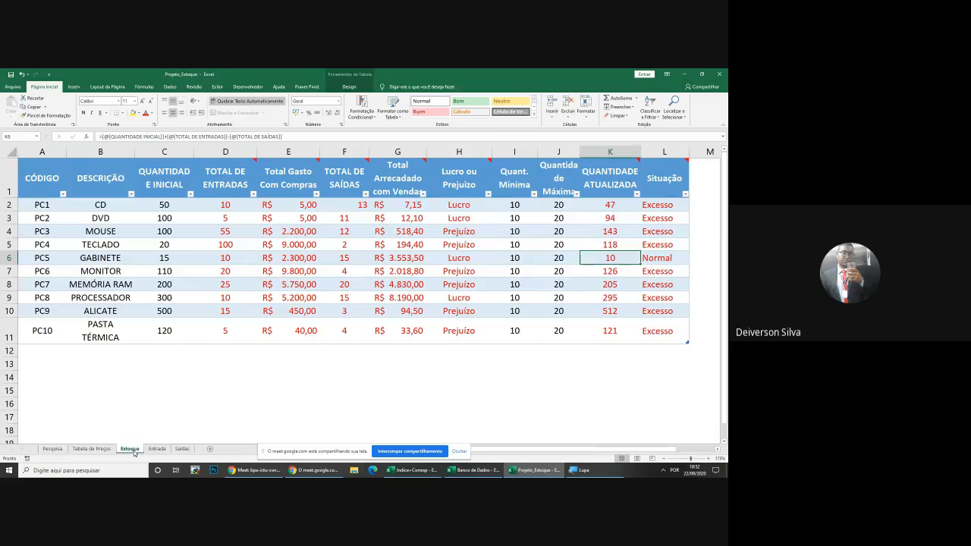
pyautogui.click(60, 449)
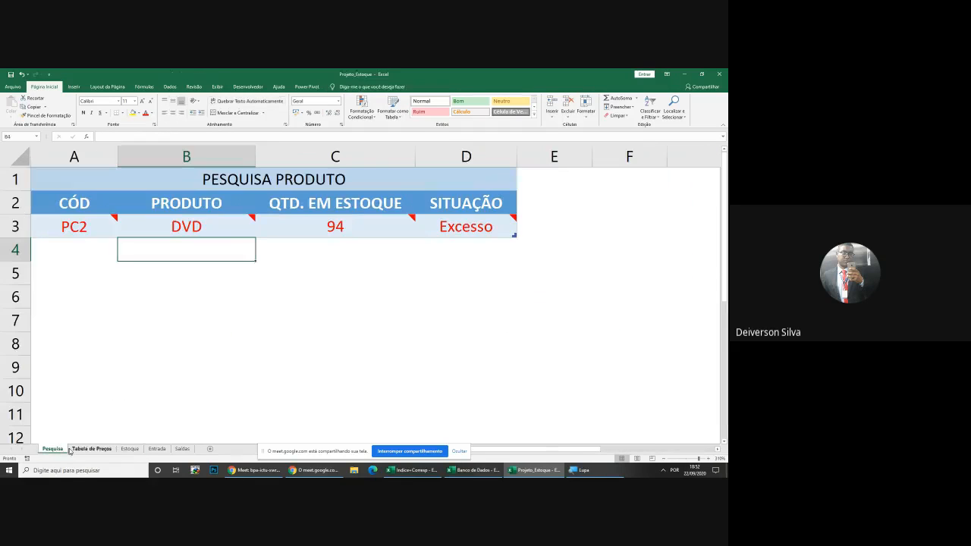
pyautogui.click(182, 221)
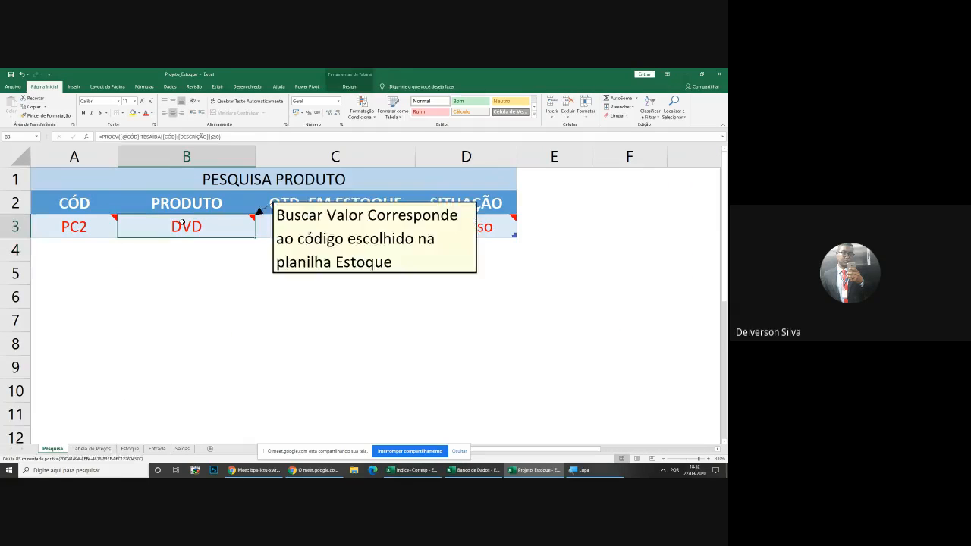
pyautogui.click(184, 449)
pyautogui.click(53, 449)
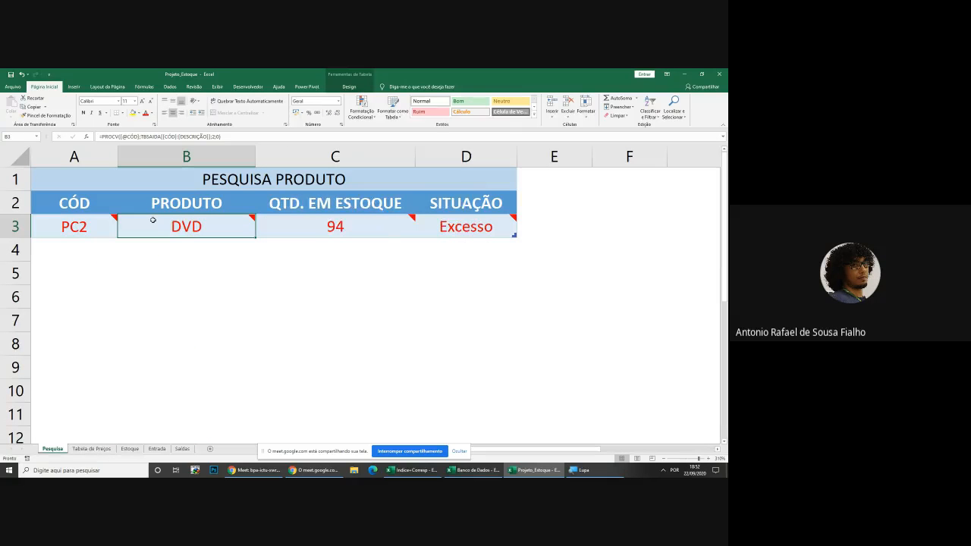
# Replace the table array in the B3 PROCV formula with TBESTOQUE[[CÓDIGO]:[DESCRIÇÃO]] from the Estoque sheet
pyautogui.doubleClick(153, 226)
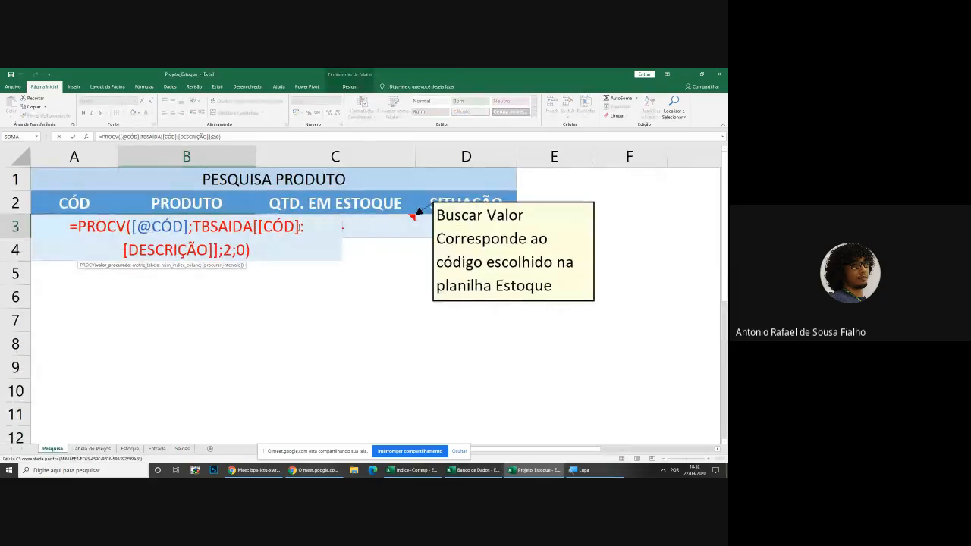
pyautogui.moveTo(300, 226); pyautogui.dragTo(192, 226)
pyautogui.press('Delete')
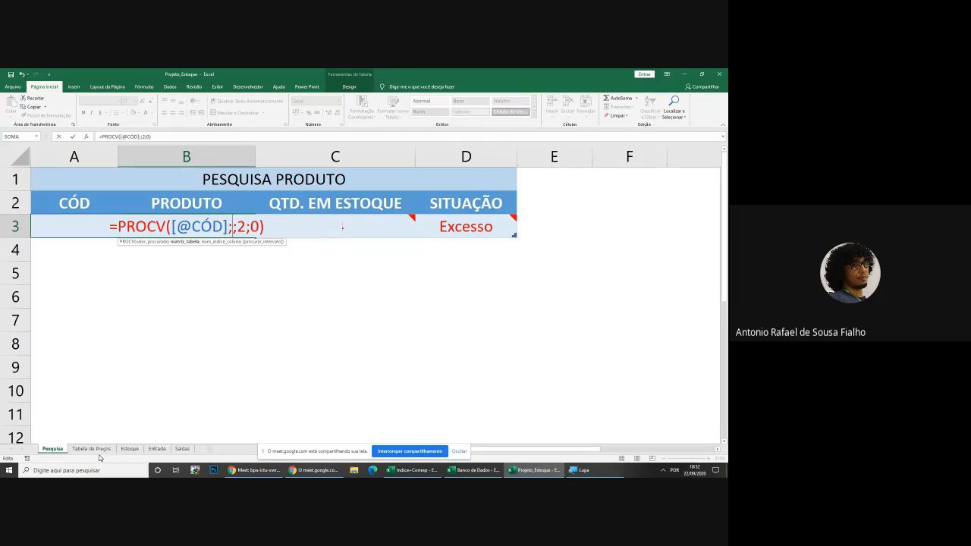
pyautogui.click(91, 448)
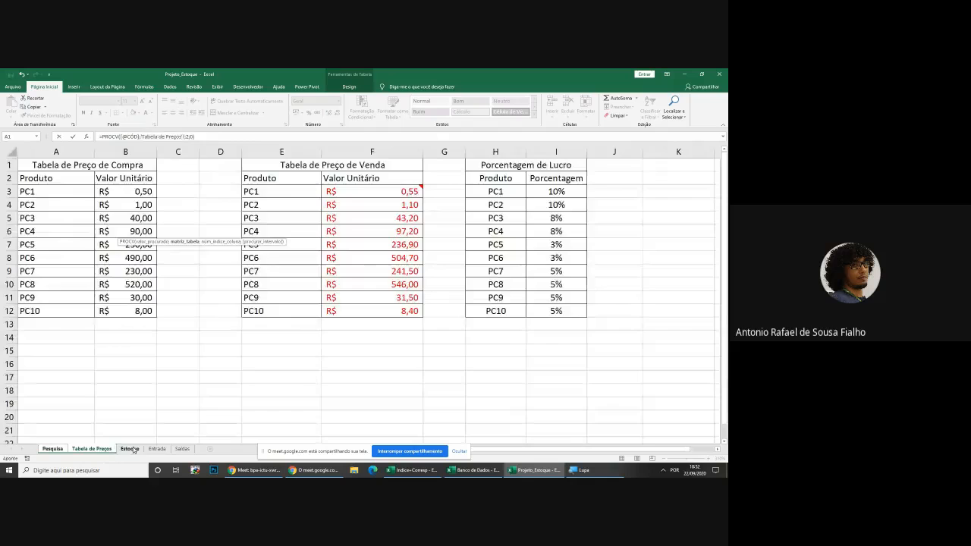
pyautogui.click(130, 448)
pyautogui.moveTo(47, 204); pyautogui.dragTo(120, 330)
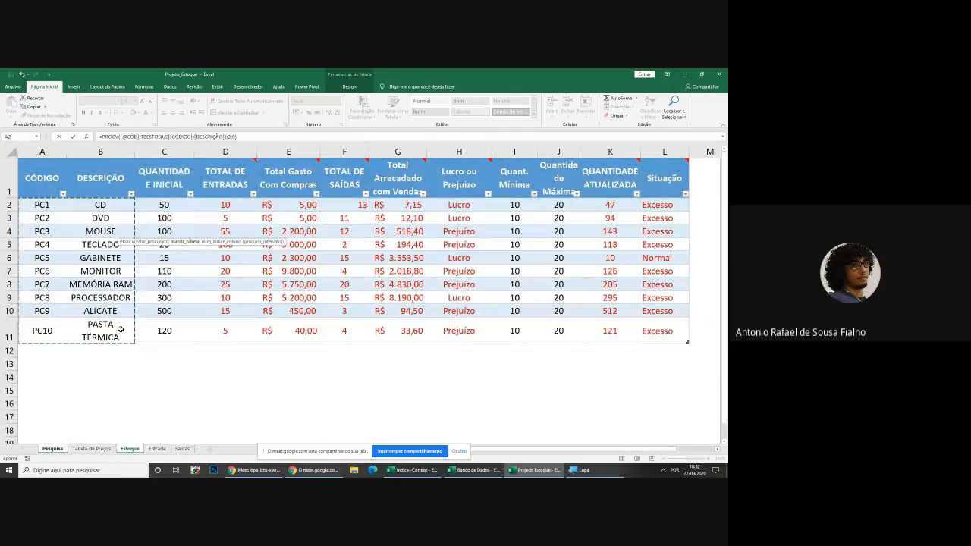
pyautogui.press('Return')
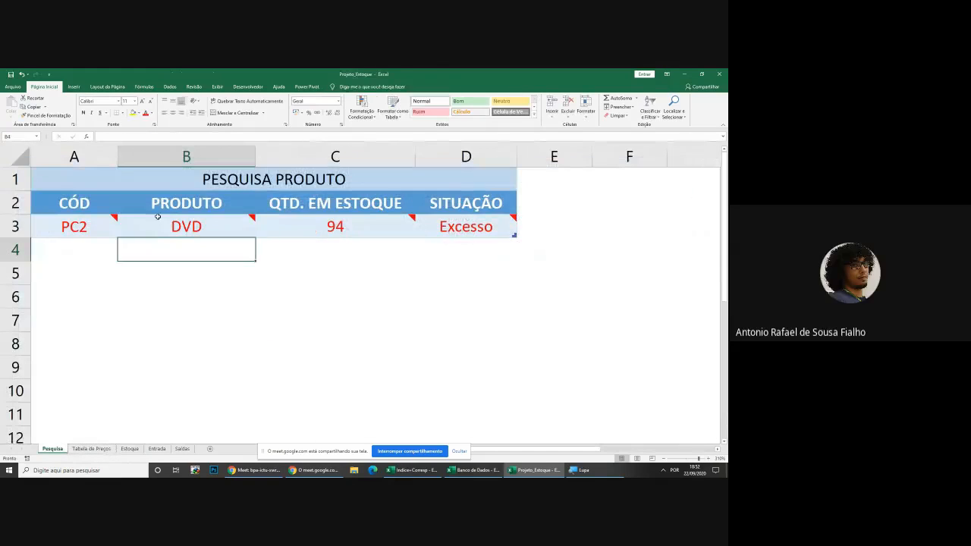
pyautogui.click(160, 223)
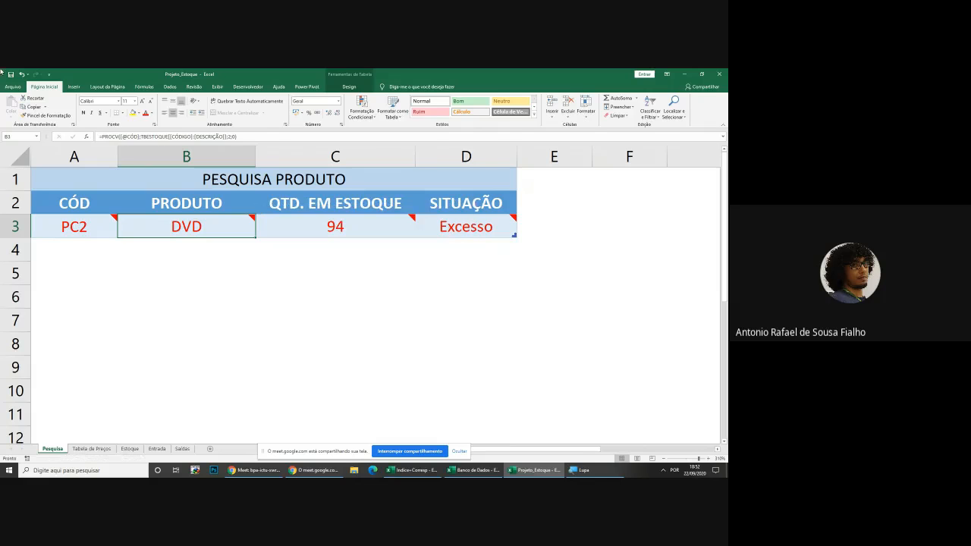
# Draw a rounded rectangle about 2.15 cm wide across E2 and F2, beside the search table on Pesquisa
pyautogui.click(73, 86)
pyautogui.click(586, 471)
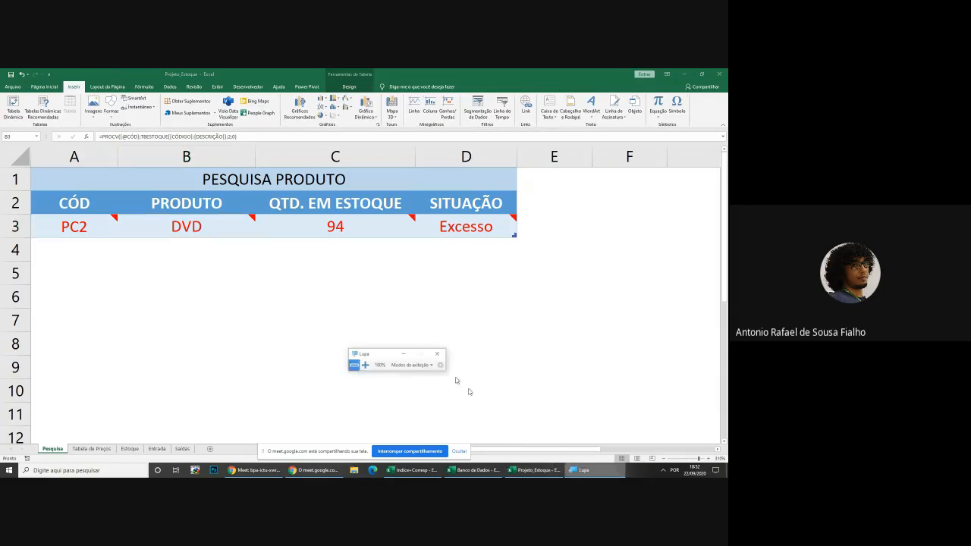
pyautogui.click(347, 358)
pyautogui.click(348, 356)
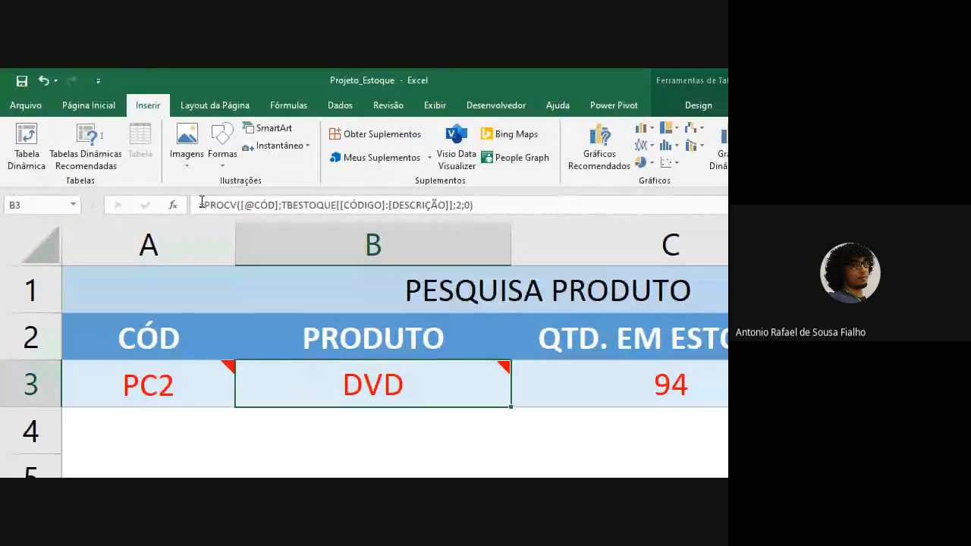
pyautogui.click(224, 144)
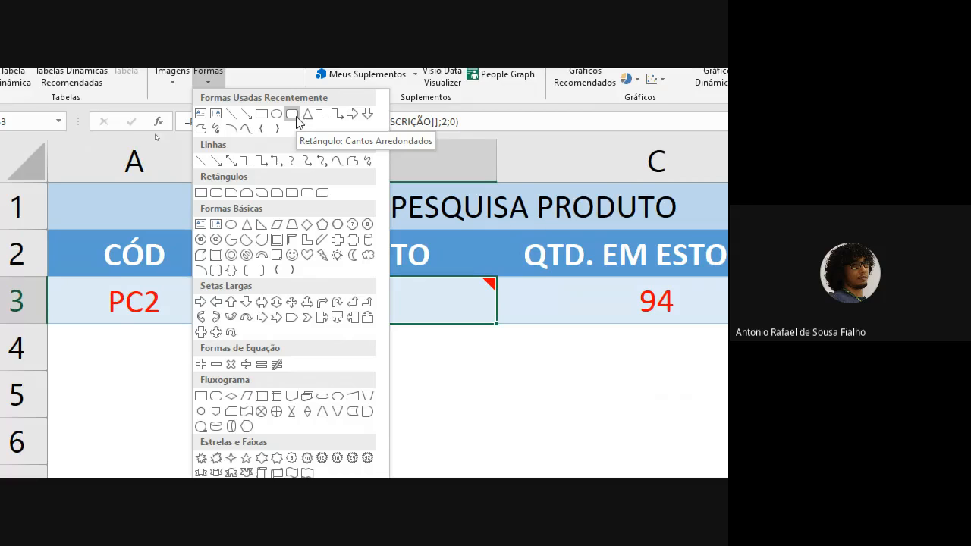
pyautogui.click(294, 116)
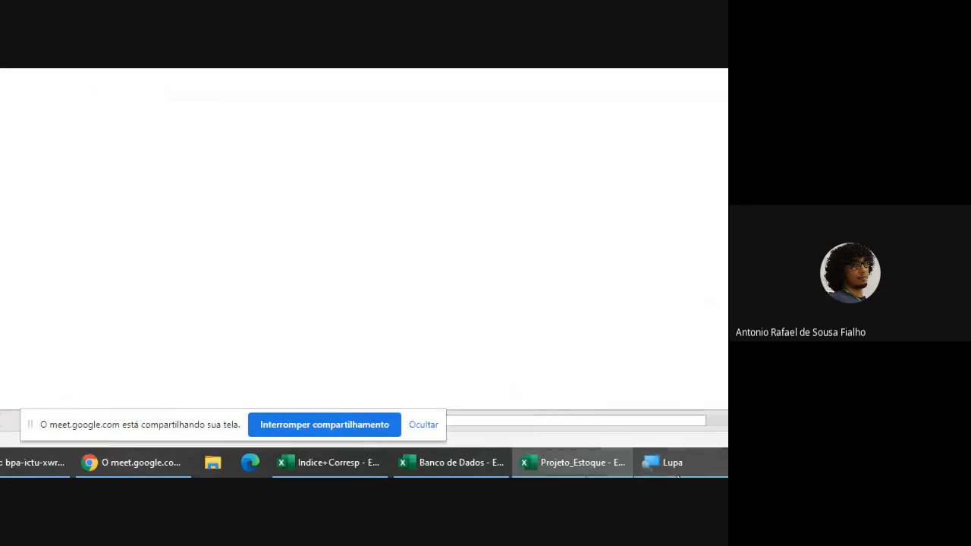
pyautogui.click(668, 462)
pyautogui.click(333, 370)
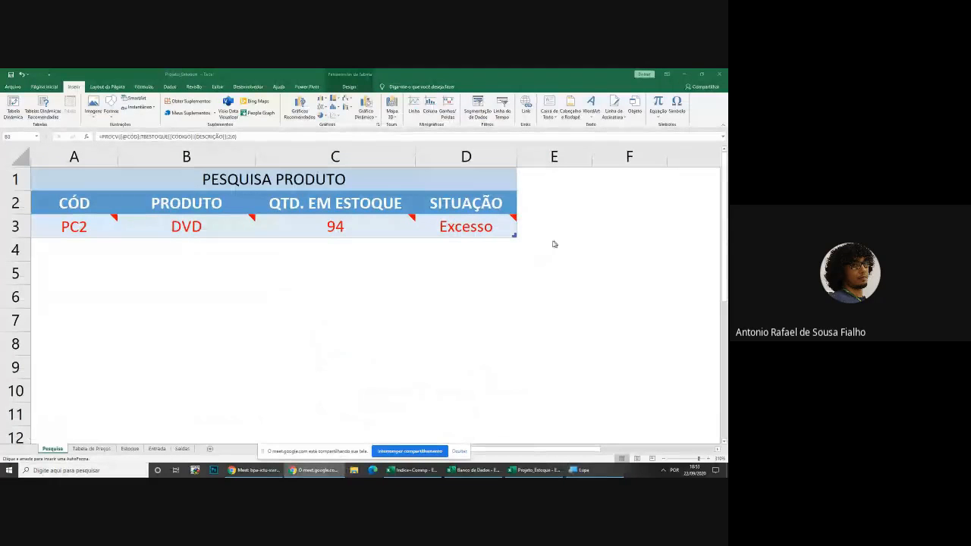
pyautogui.click(116, 101)
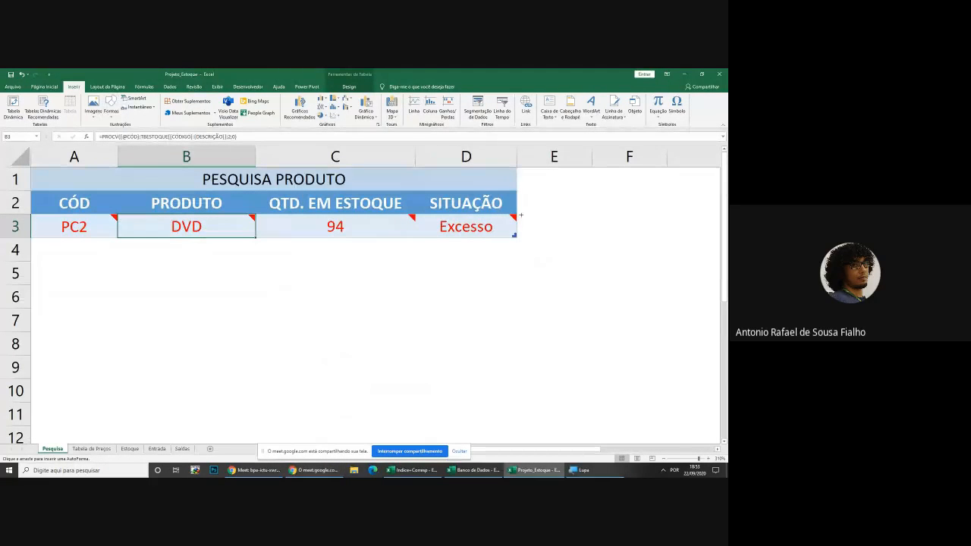
pyautogui.moveTo(556, 191)
pyautogui.mouseDown()
pyautogui.moveTo(569, 210)
pyautogui.moveTo(652, 220)
pyautogui.moveTo(613, 202)
pyautogui.mouseUp()
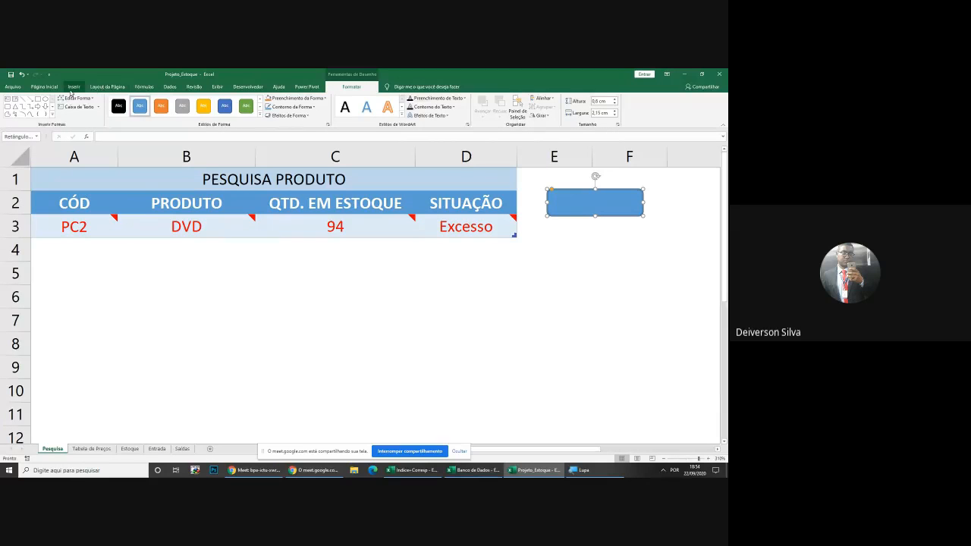
pyautogui.click(71, 88)
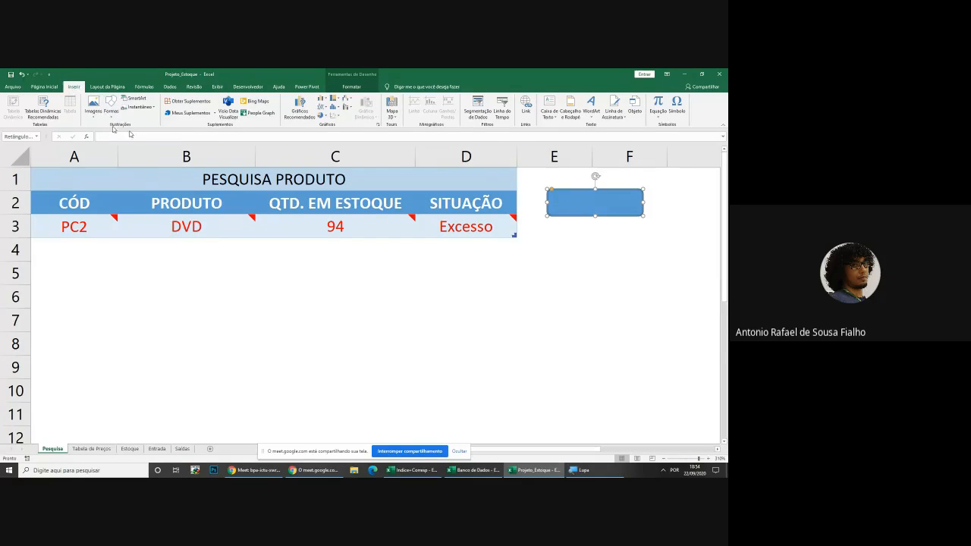
pyautogui.click(587, 470)
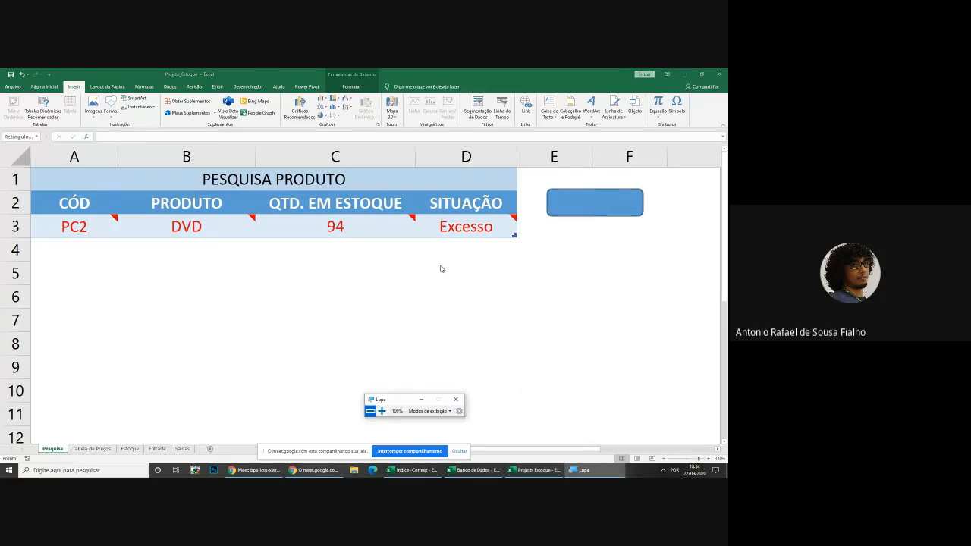
pyautogui.click(382, 411)
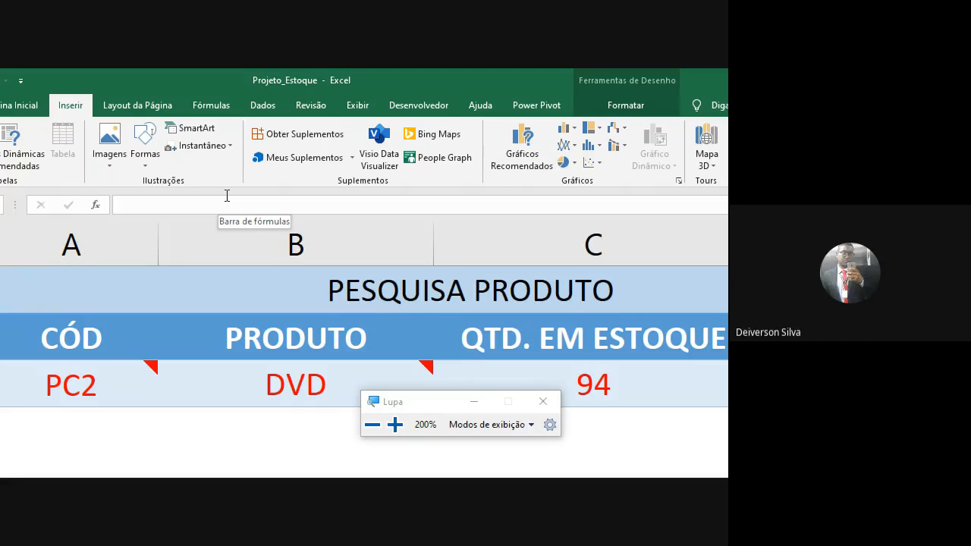
pyautogui.click(366, 426)
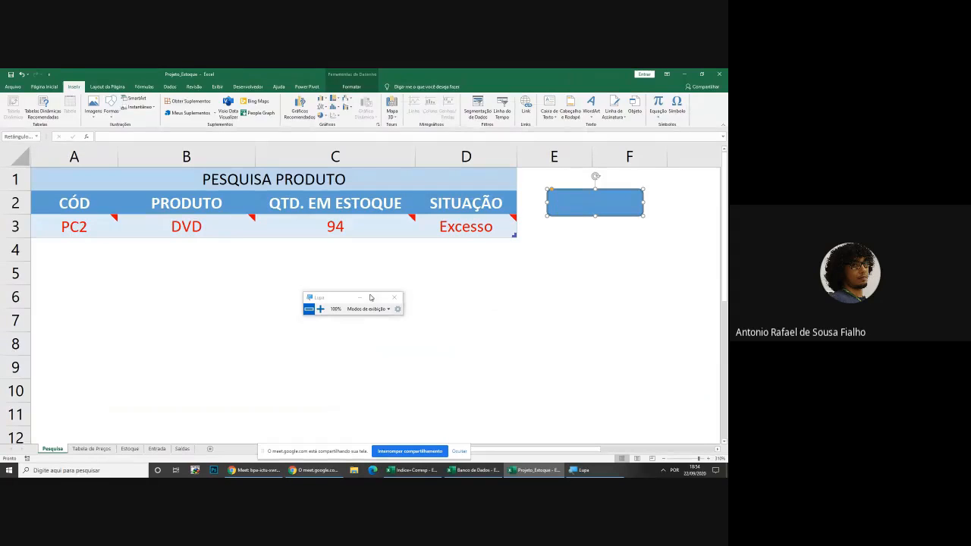
# Label the rounded rectangle beside the search table "Tabela Preços" and widen it until the label fits on one line
pyautogui.click(588, 202)
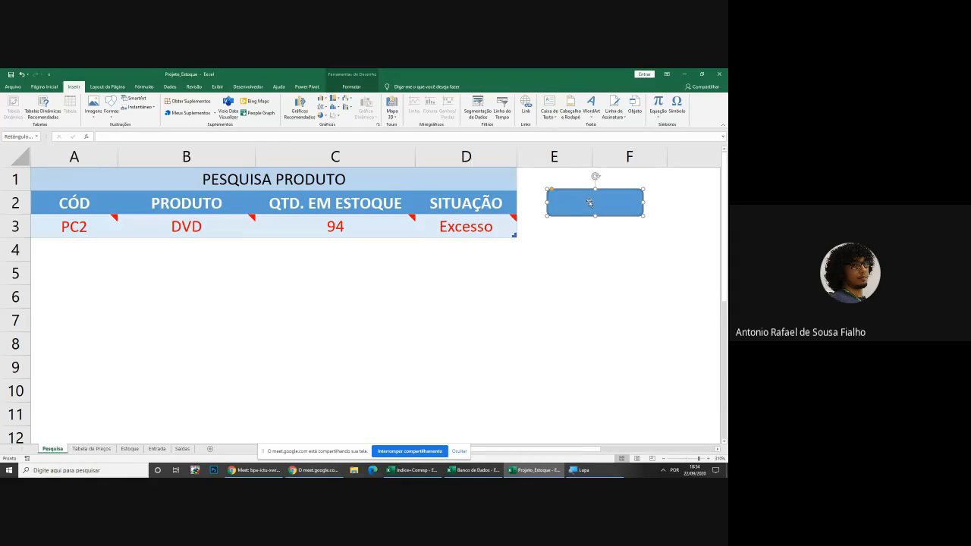
pyautogui.write('Tabela Pr')
pyautogui.press('BackSpace')
pyautogui.press('BackSpace')
pyautogui.press('BackSpace')
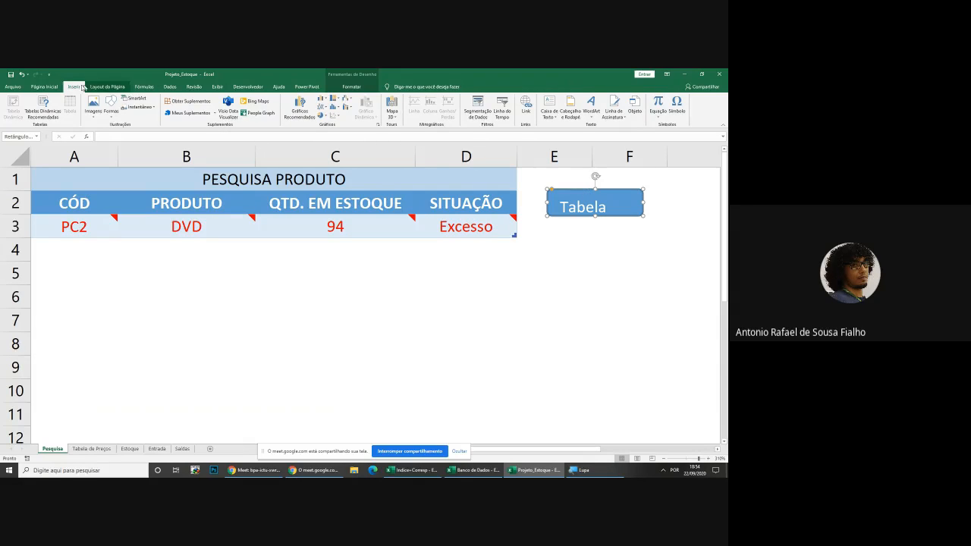
pyautogui.click(44, 87)
pyautogui.click(580, 470)
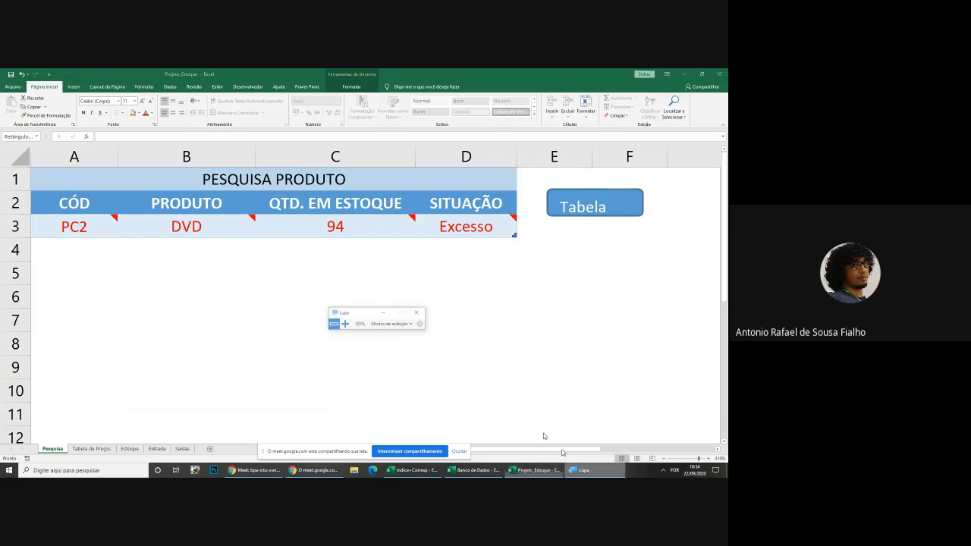
pyautogui.click(321, 310)
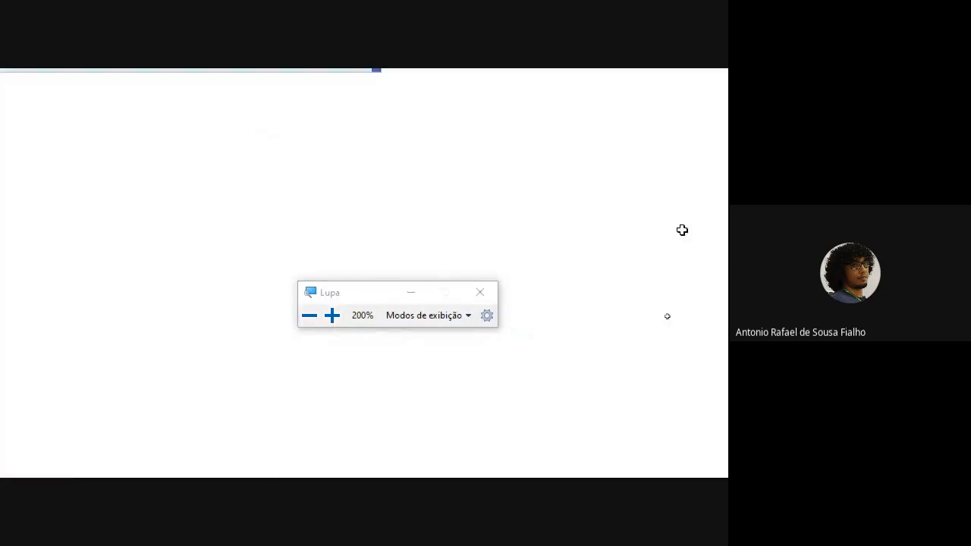
pyautogui.click(408, 301)
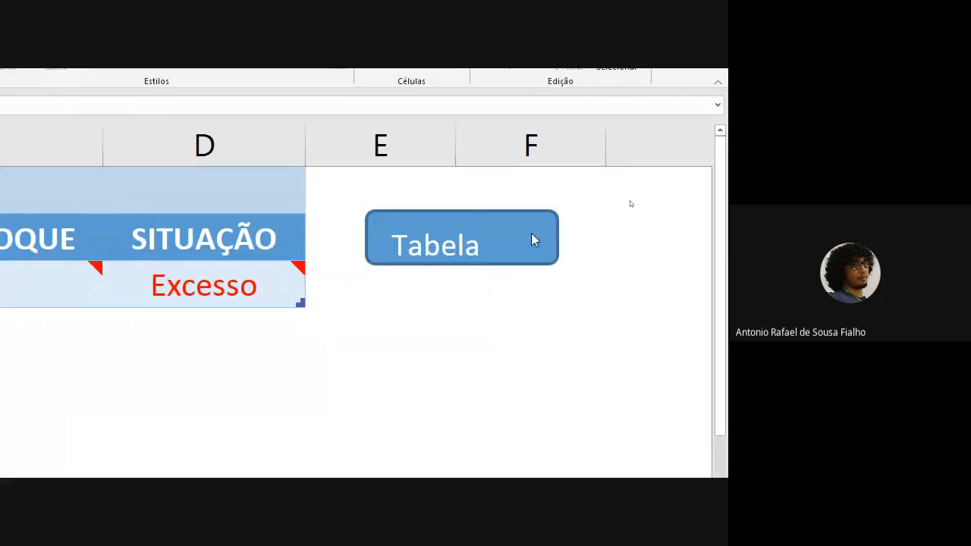
pyautogui.click(533, 240)
pyautogui.moveTo(558, 238); pyautogui.dragTo(604, 239)
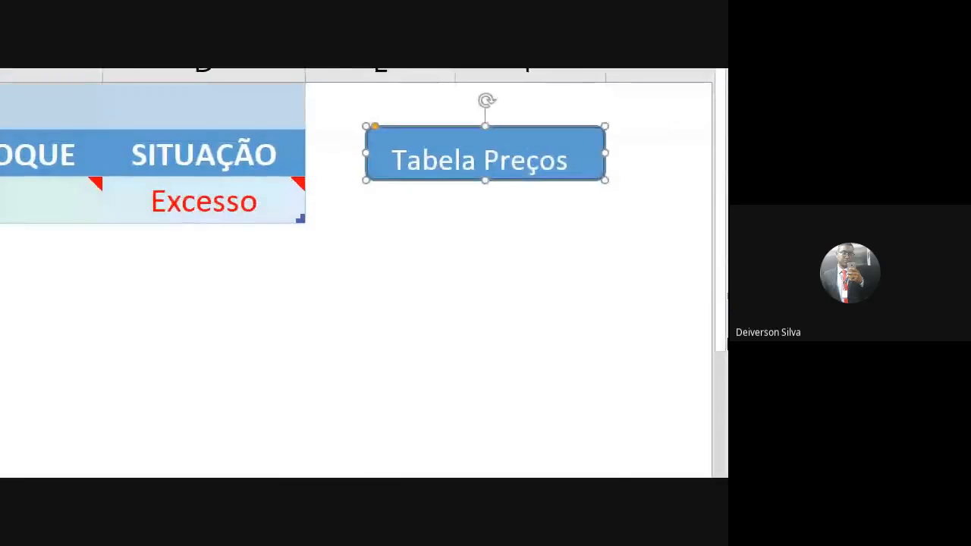
# Centre the Tabela Preços label horizontally in its shape and narrow the shape slightly
pyautogui.click(494, 471)
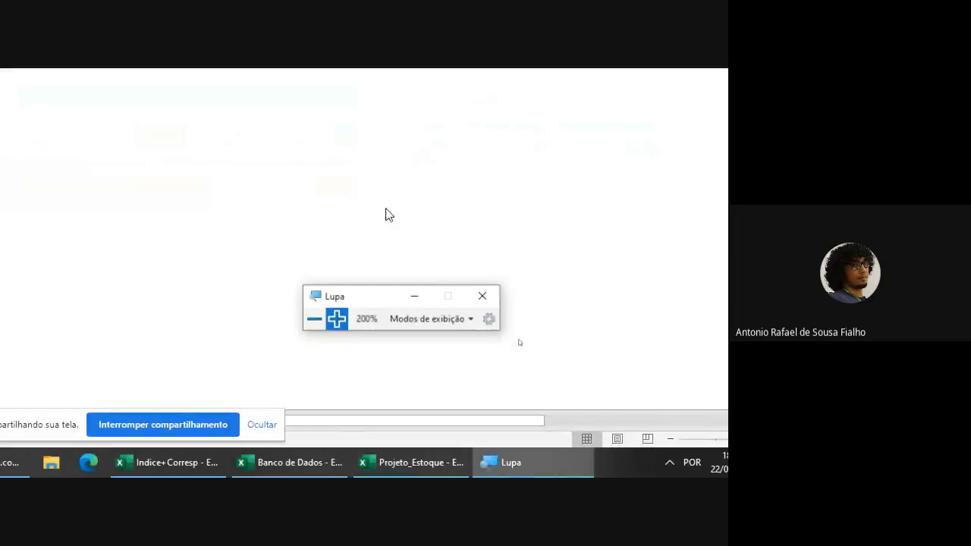
pyautogui.click(306, 325)
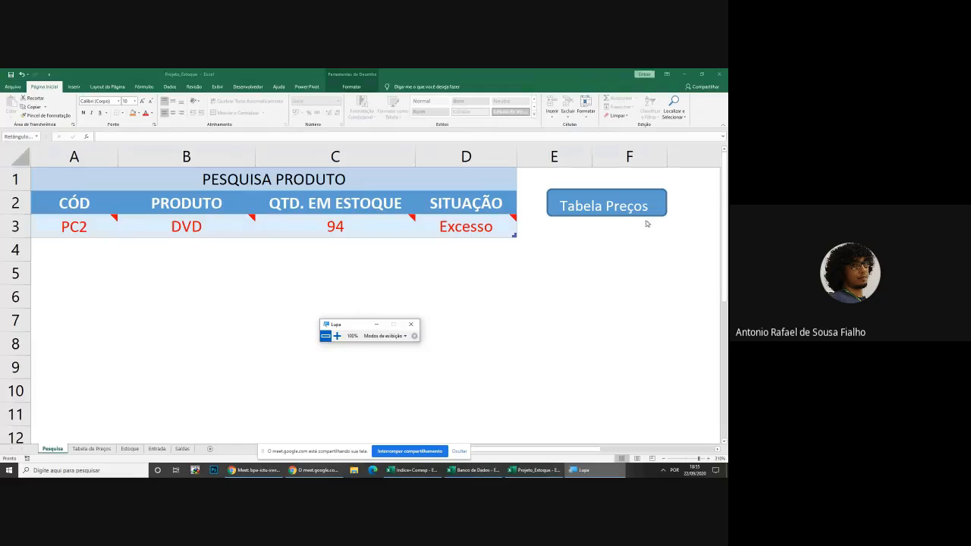
pyautogui.click(650, 194)
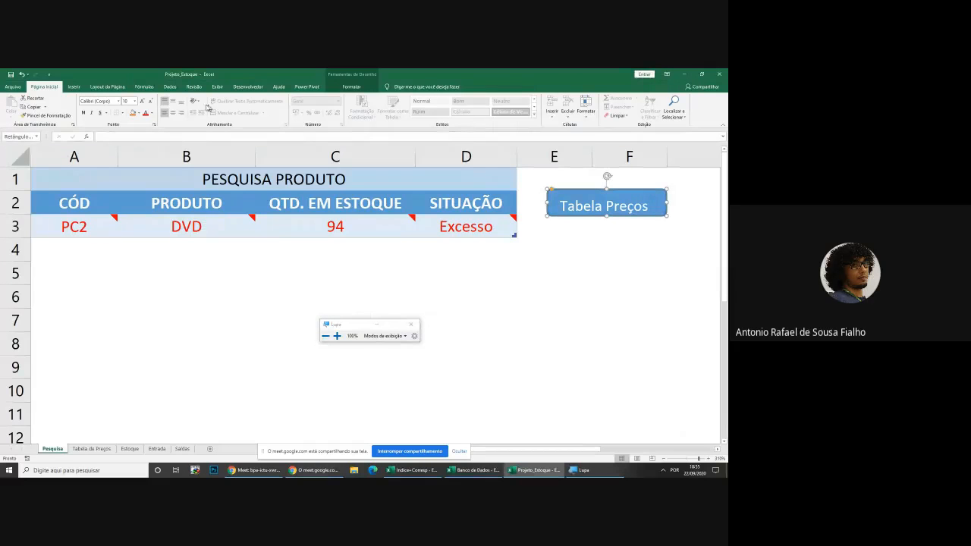
pyautogui.click(173, 112)
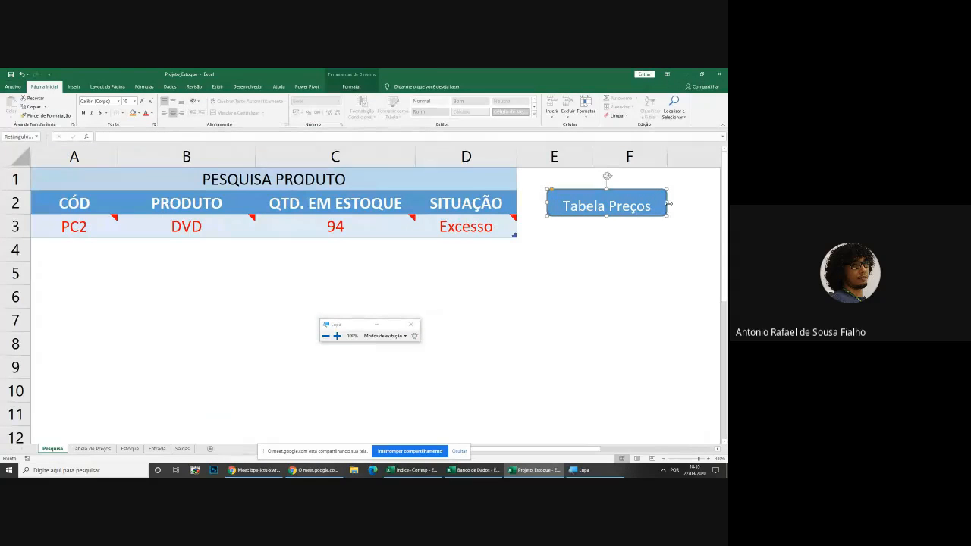
pyautogui.moveTo(668, 203); pyautogui.dragTo(662, 203)
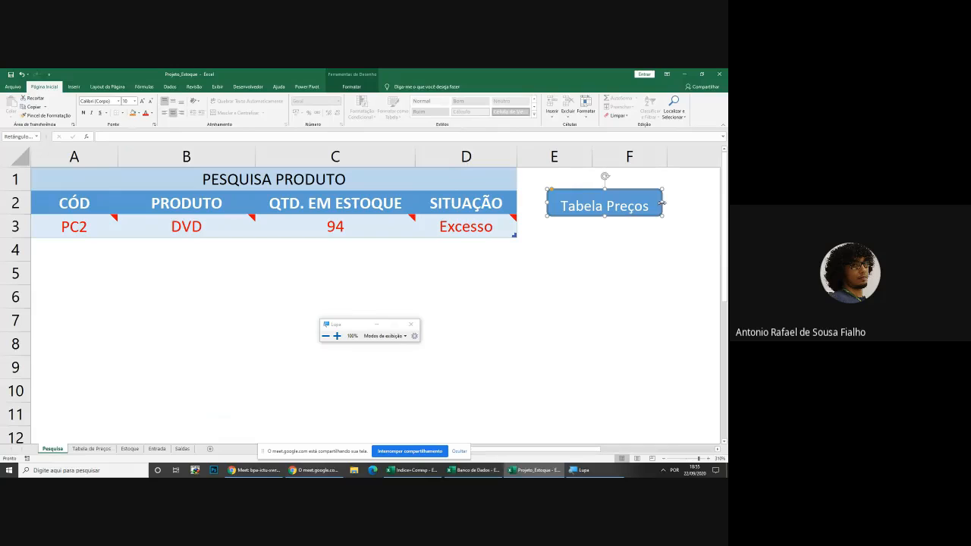
# Reduce the Tabela Preços label's font size by two steps and narrow the shape around the smaller text
pyautogui.click(150, 102)
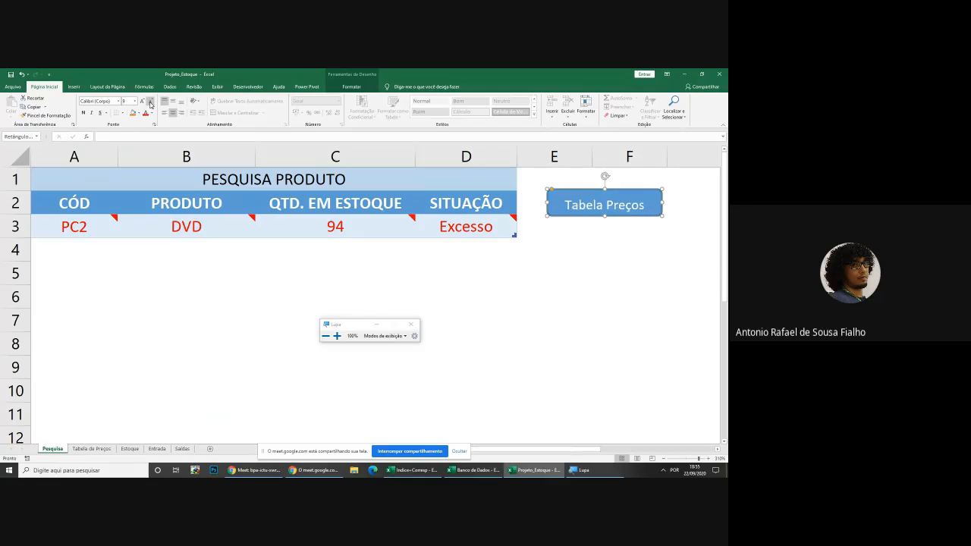
pyautogui.click(151, 101)
pyautogui.moveTo(663, 202); pyautogui.dragTo(644, 205)
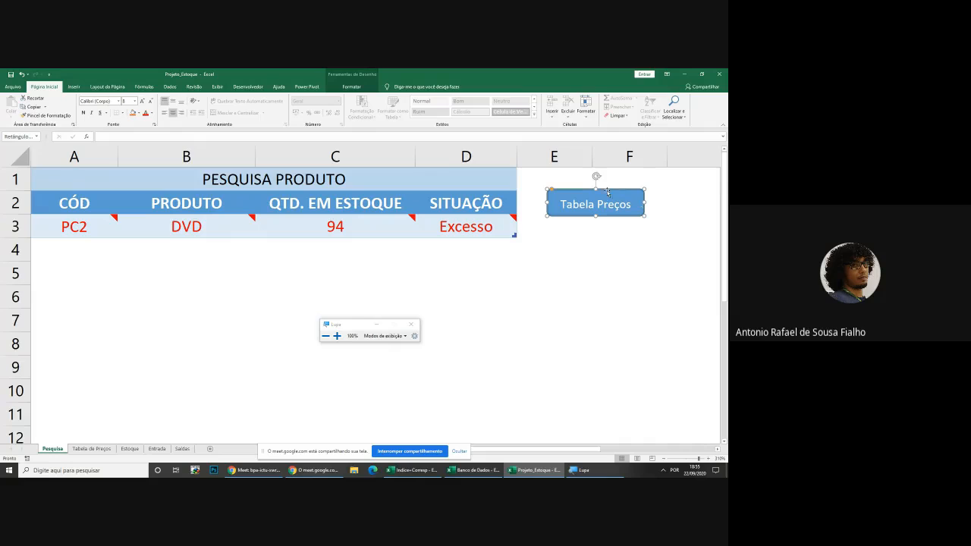
# Make the Tabela Preços label bold and vertically centred, and widen the shape to about 2.24 cm to fit it
pyautogui.click(174, 104)
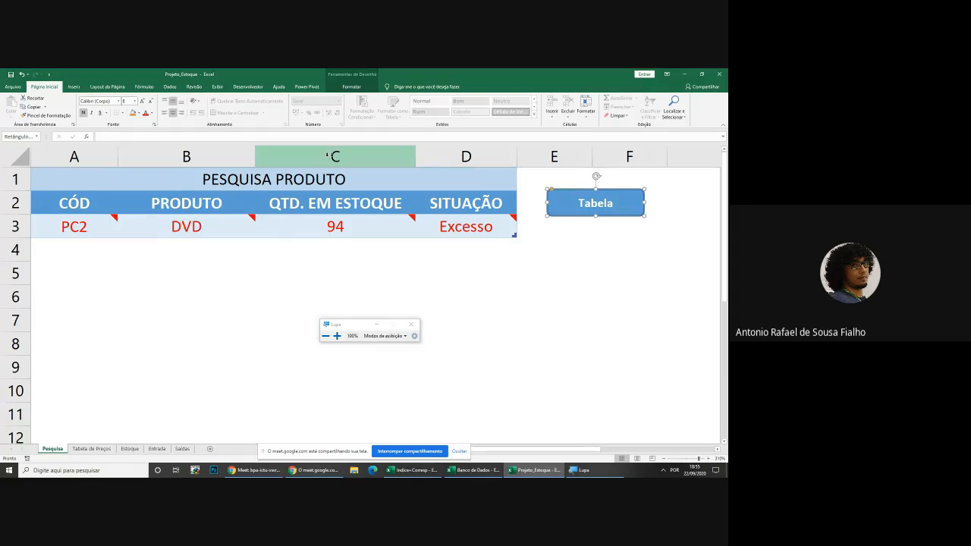
pyautogui.moveTo(644, 202); pyautogui.dragTo(645, 202)
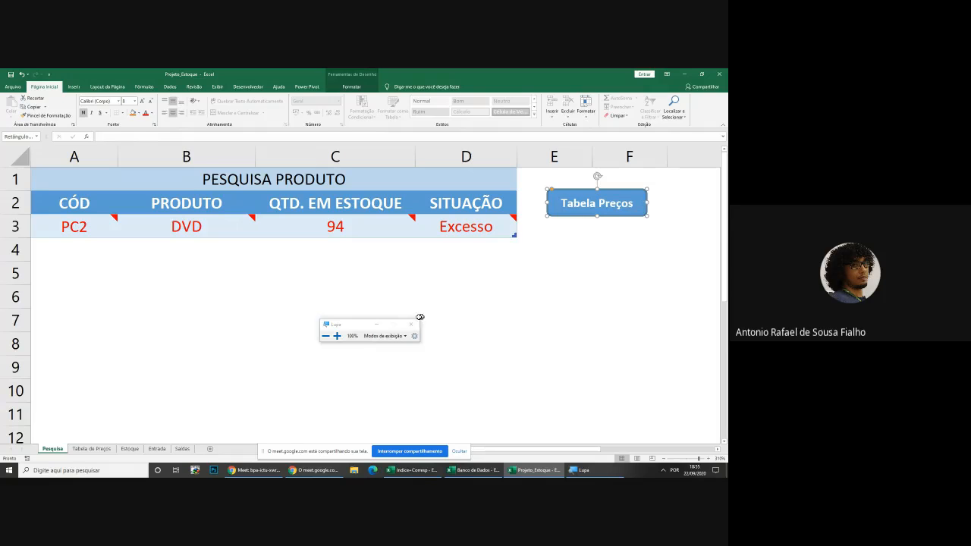
pyautogui.click(377, 324)
pyautogui.click(624, 189)
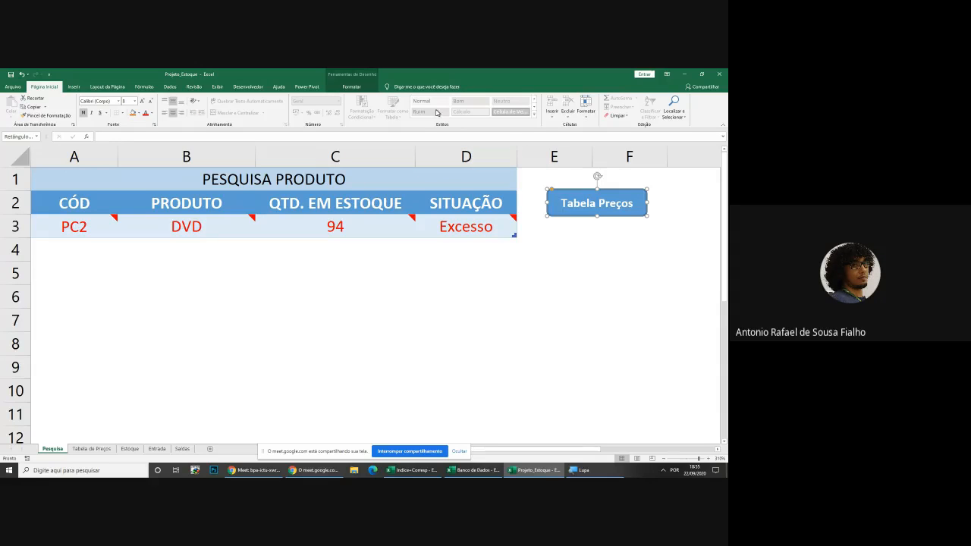
# Look over the drawing format options for the Tabela Preços shape, including its WordArt styles, arrangement and size settings
pyautogui.click(582, 470)
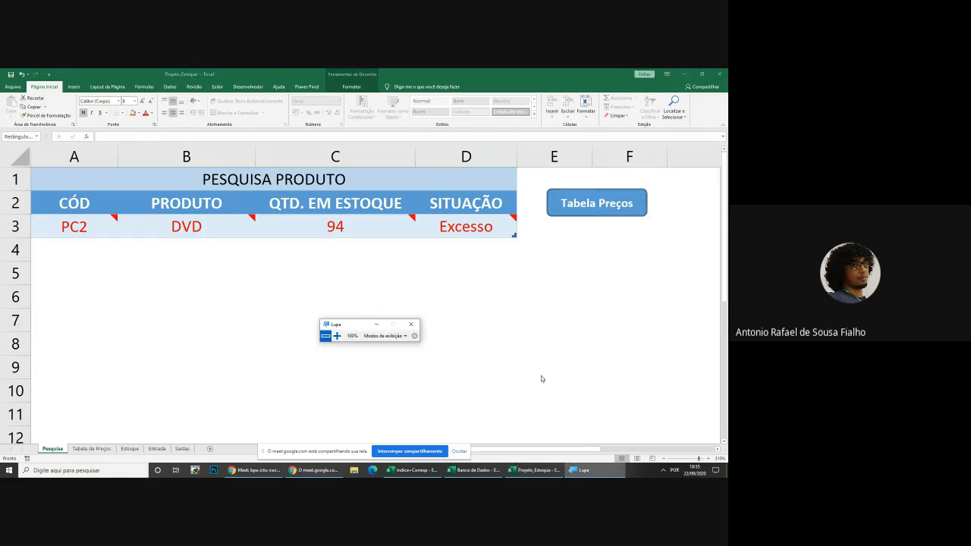
pyautogui.click(337, 336)
pyautogui.click(553, 185)
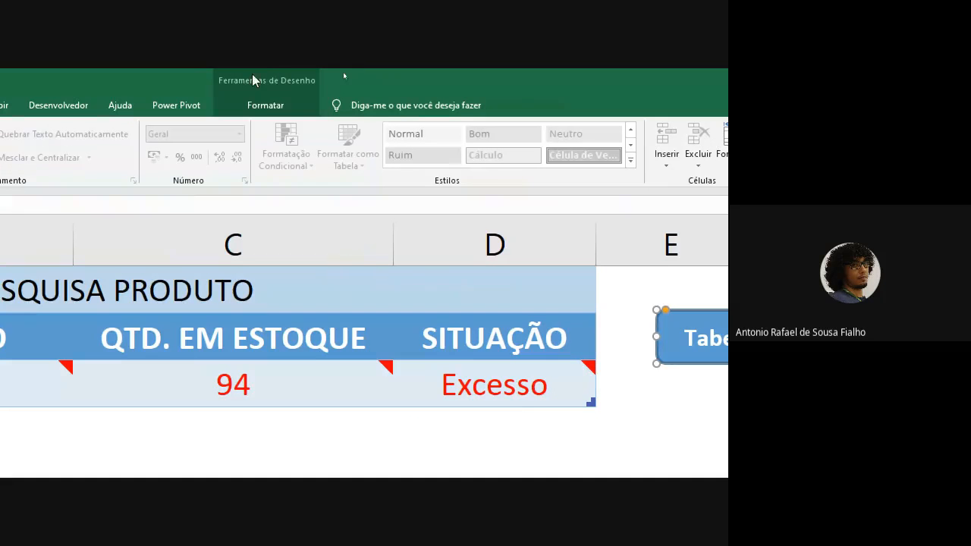
pyautogui.click(301, 106)
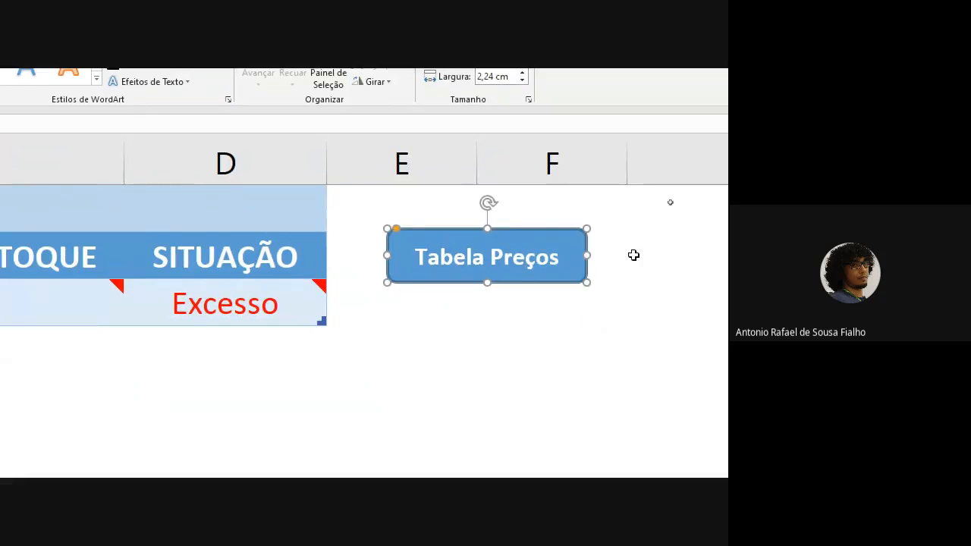
pyautogui.click(634, 250)
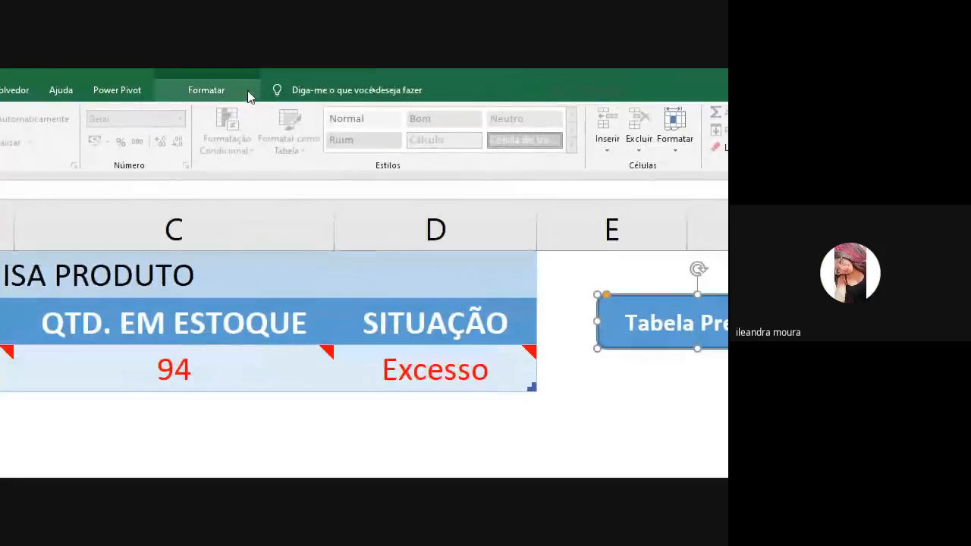
pyautogui.click(334, 105)
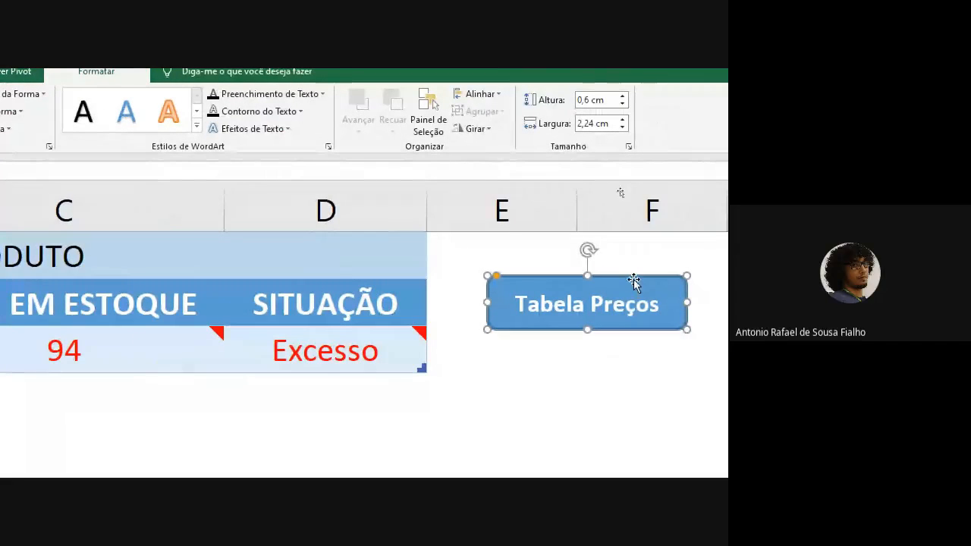
# Move the Tabela Preços shape slightly closer to the search table, keeping it level with row 2
pyautogui.moveTo(633, 279); pyautogui.dragTo(615, 278)
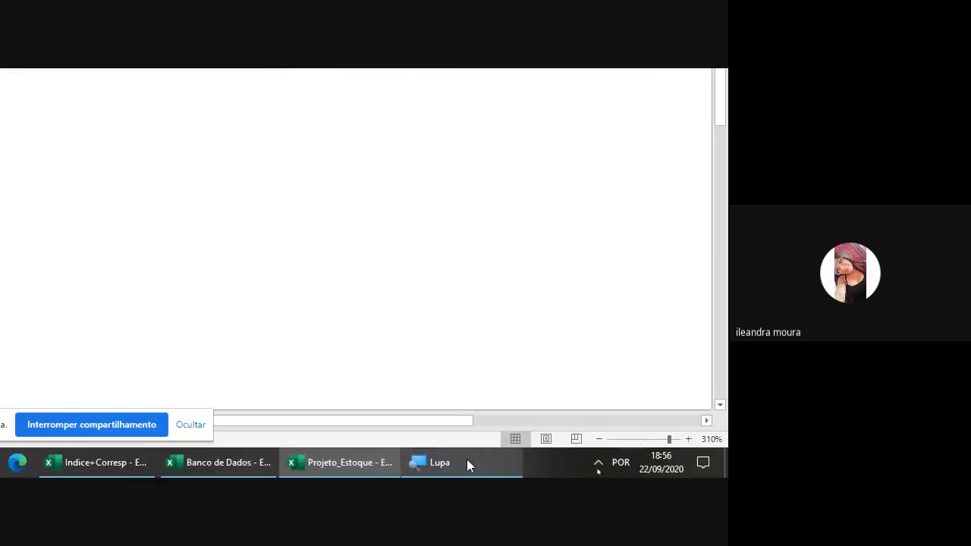
pyautogui.click(466, 462)
pyautogui.click(303, 337)
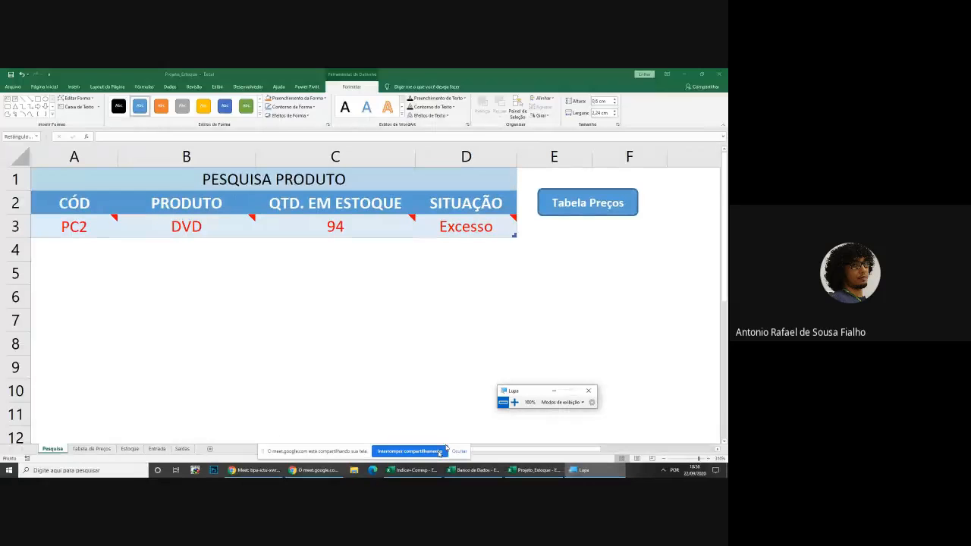
pyautogui.click(553, 392)
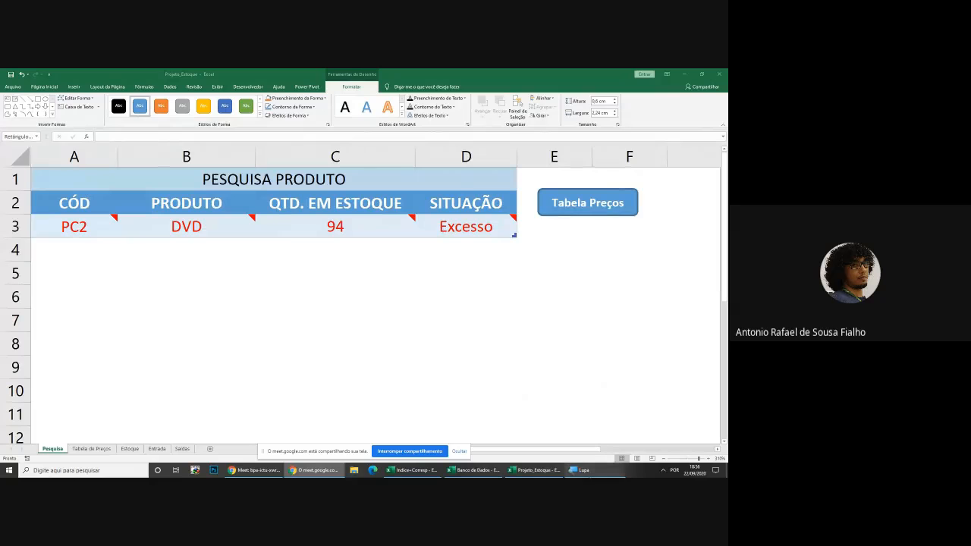
pyautogui.click(581, 470)
pyautogui.click(514, 402)
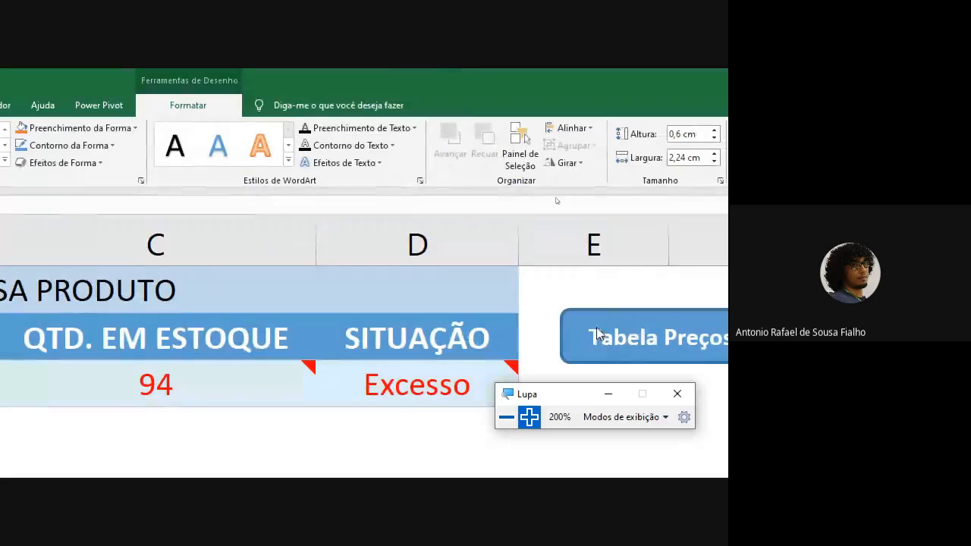
pyautogui.click(690, 265)
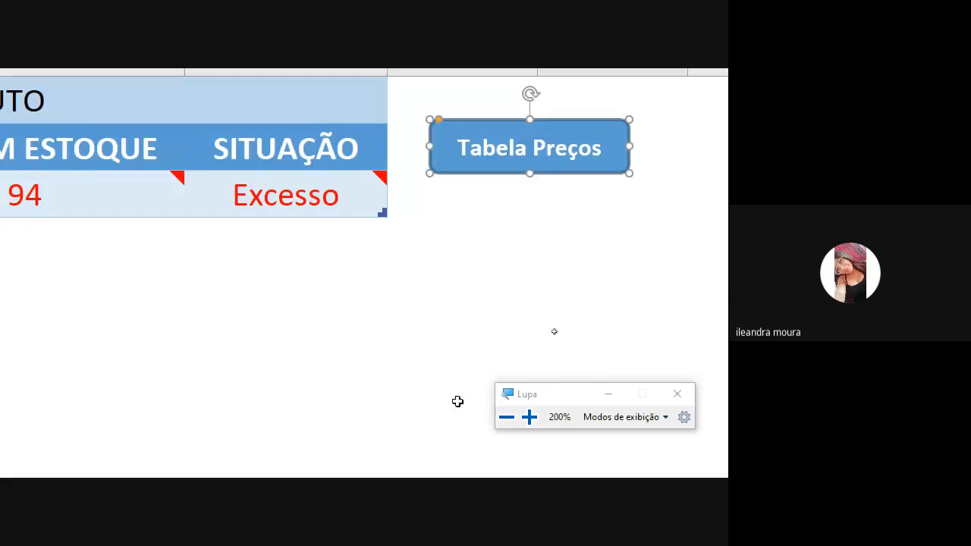
pyautogui.click(506, 417)
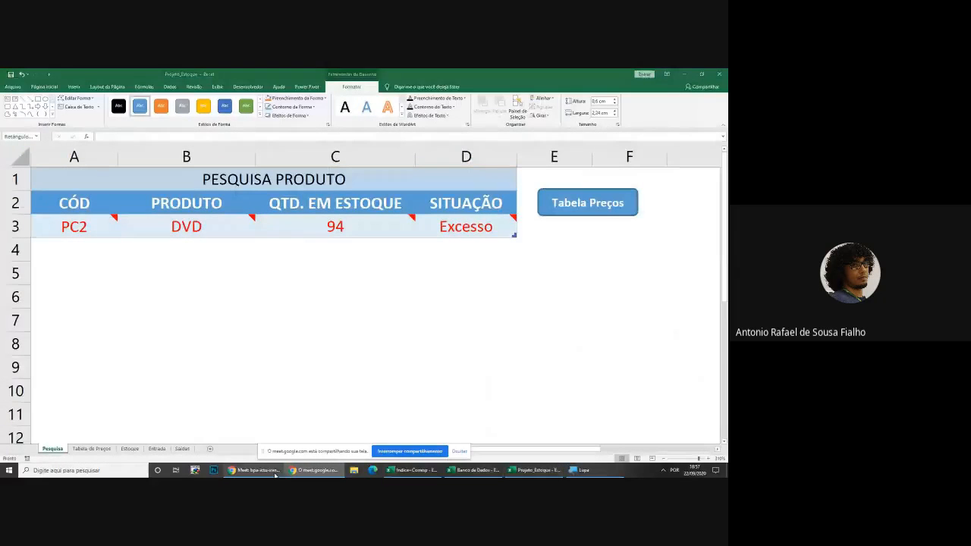
pyautogui.click(255, 470)
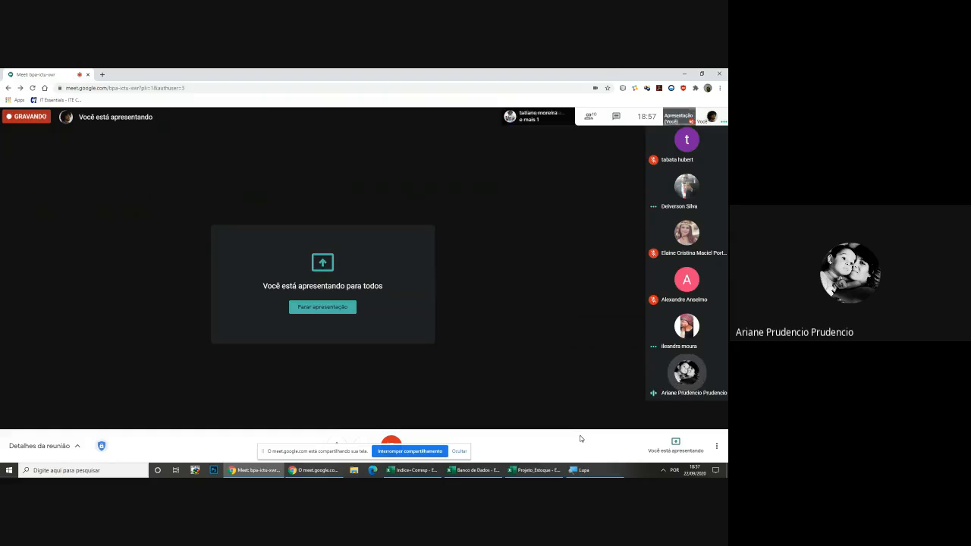
pyautogui.click(549, 475)
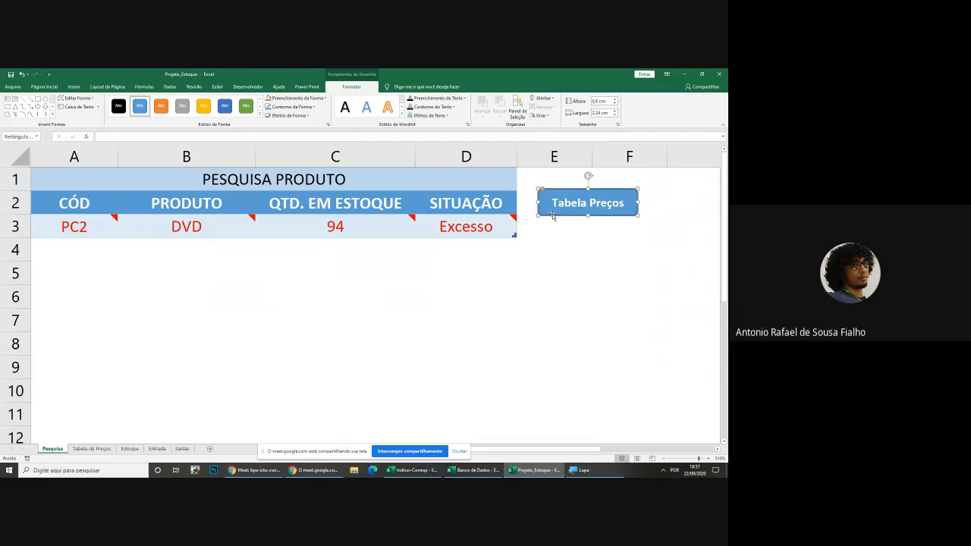
# Move the Tabela Preços shape up slightly so it overlaps rows 1 and 2, and switch to the Google Meet window
pyautogui.moveTo(552, 214)
pyautogui.mouseDown()
pyautogui.moveTo(561, 221)
pyautogui.moveTo(554, 208)
pyautogui.mouseUp()
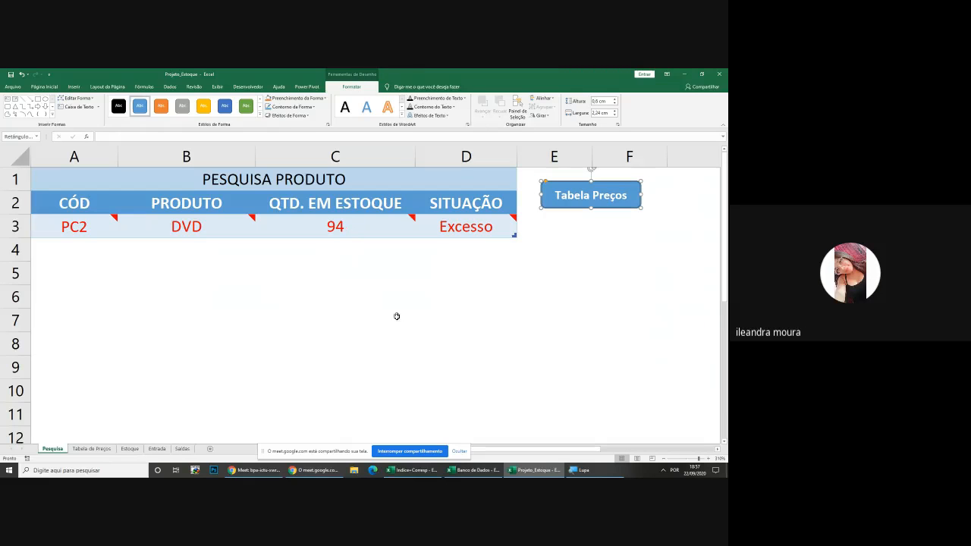
pyautogui.click(258, 471)
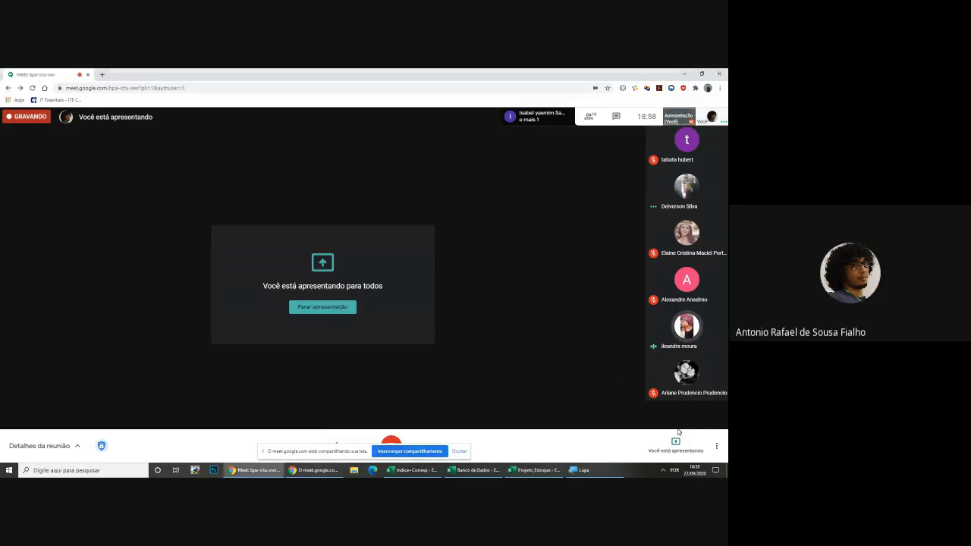
# Stop the active screen presentation in the Google Meet call
pyautogui.click(674, 447)
pyautogui.click(663, 410)
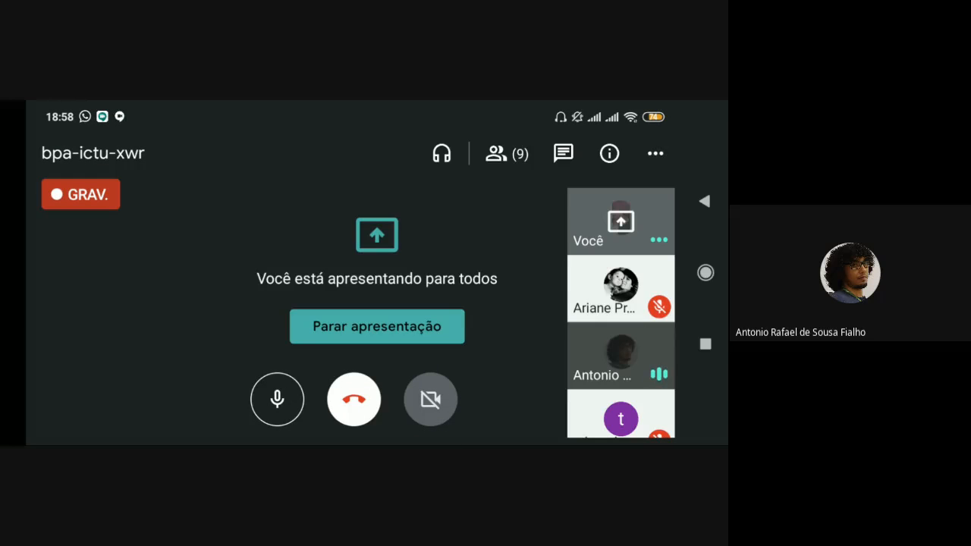
pyautogui.click(431, 400)
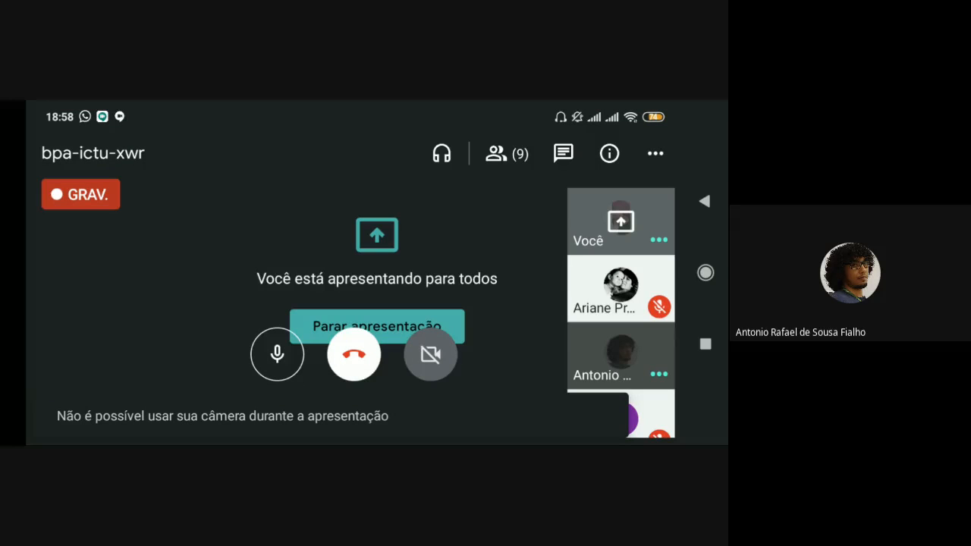
pyautogui.click(656, 153)
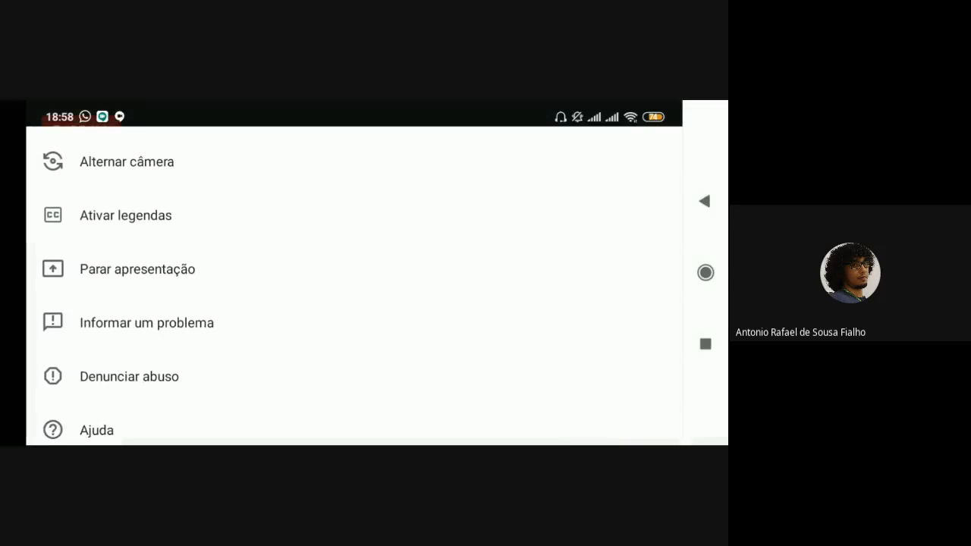
pyautogui.click(137, 269)
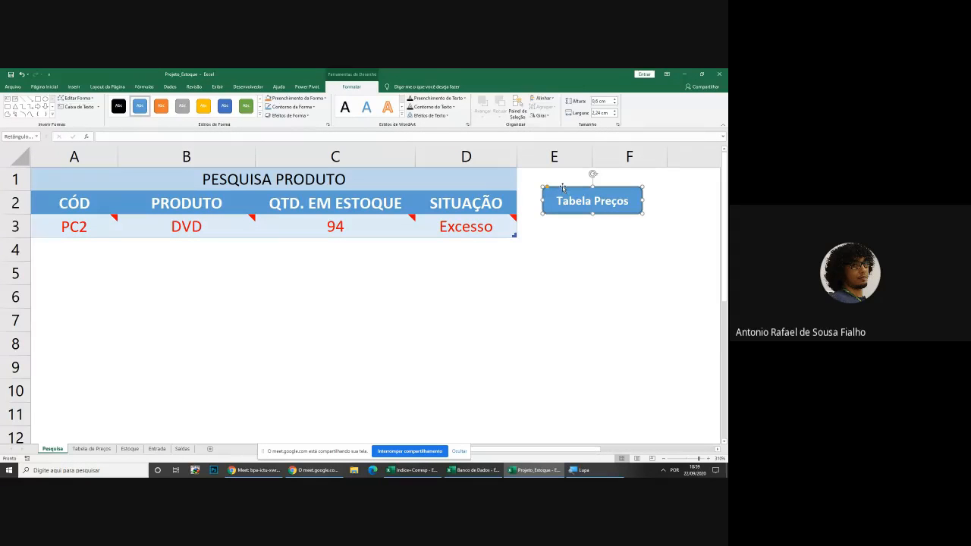
# Delete the existing Tabela Preços shape and draw a new rounded rectangle about 2.59 cm wide and 0.72 cm high beside the table
pyautogui.press('Escape')
pyautogui.click(73, 86)
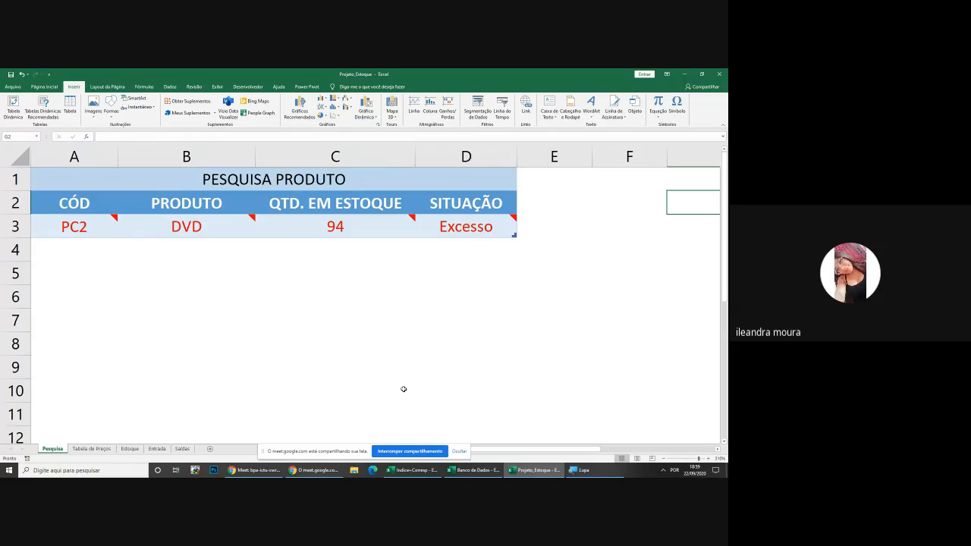
pyautogui.click(586, 470)
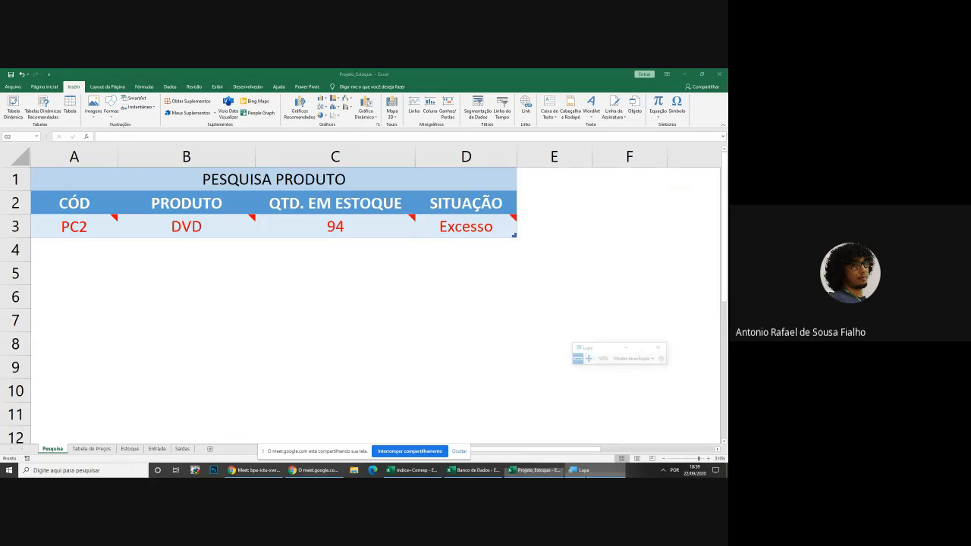
pyautogui.click(587, 339)
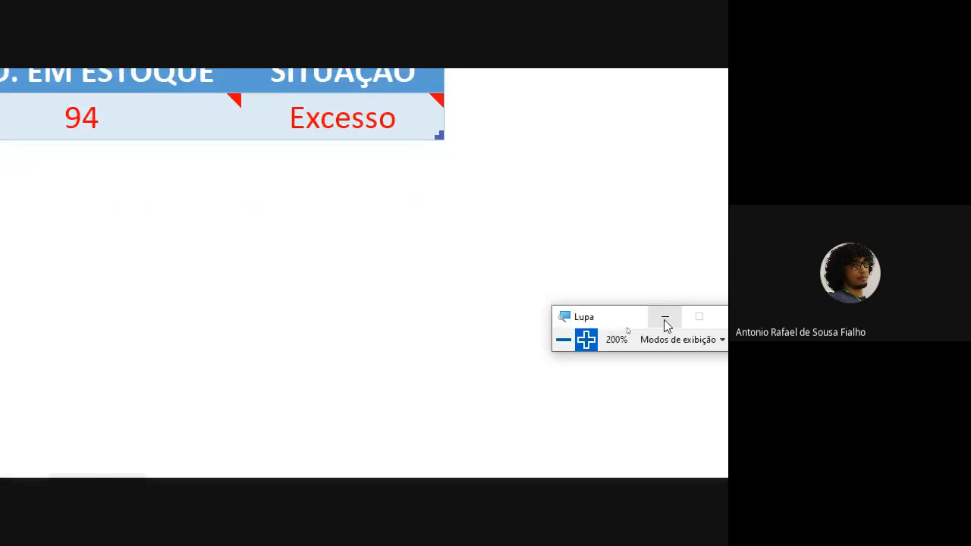
pyautogui.click(665, 320)
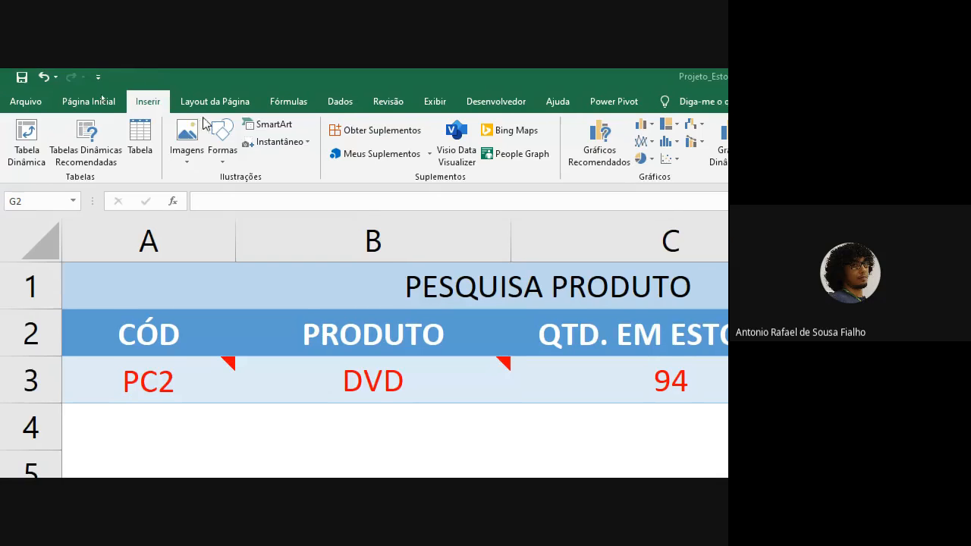
pyautogui.click(221, 149)
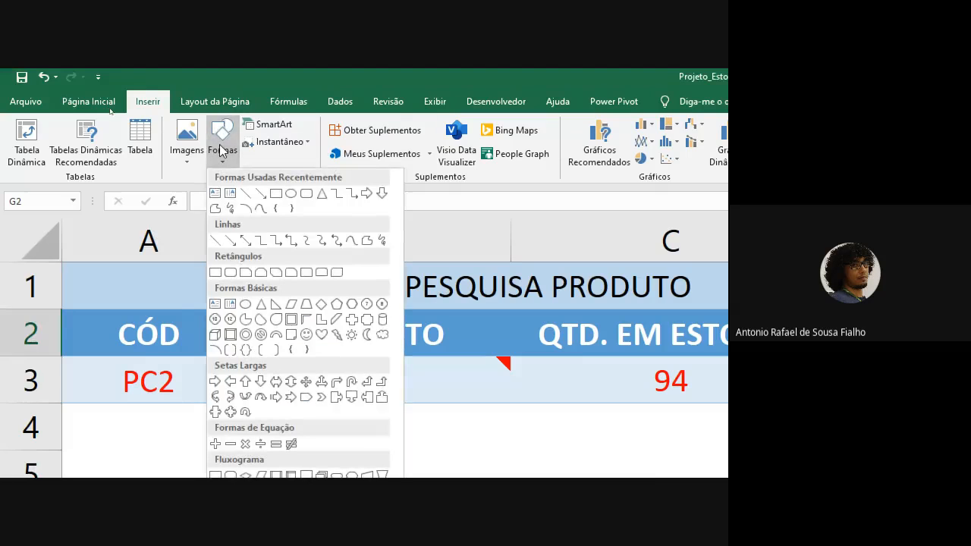
pyautogui.click(307, 197)
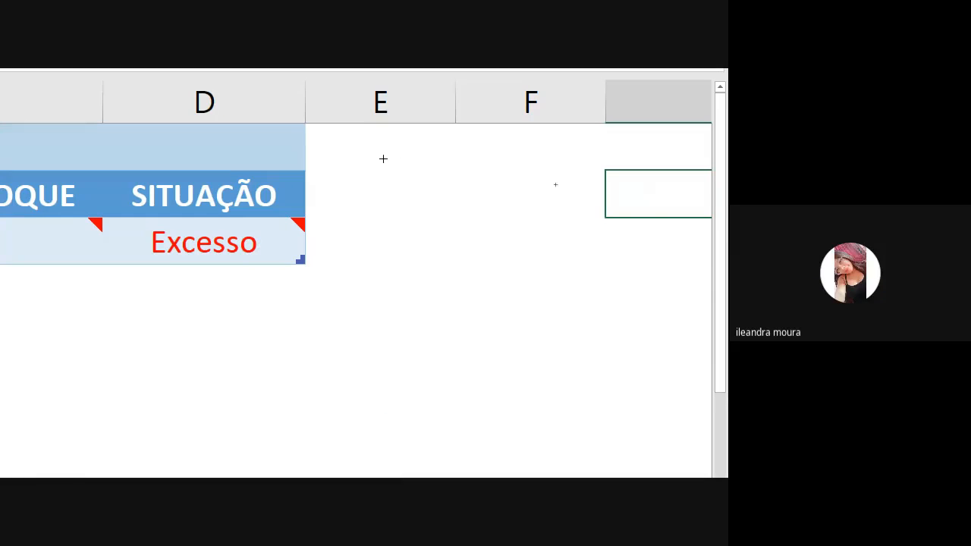
pyautogui.moveTo(382, 159); pyautogui.dragTo(613, 223)
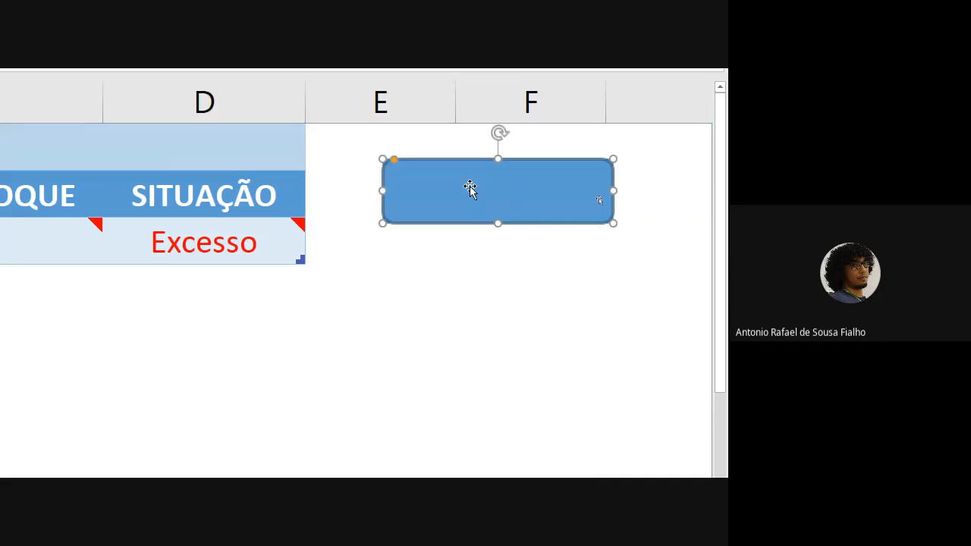
# Label the new rounded rectangle "Tabela Preços"
pyautogui.write('Tabela d')
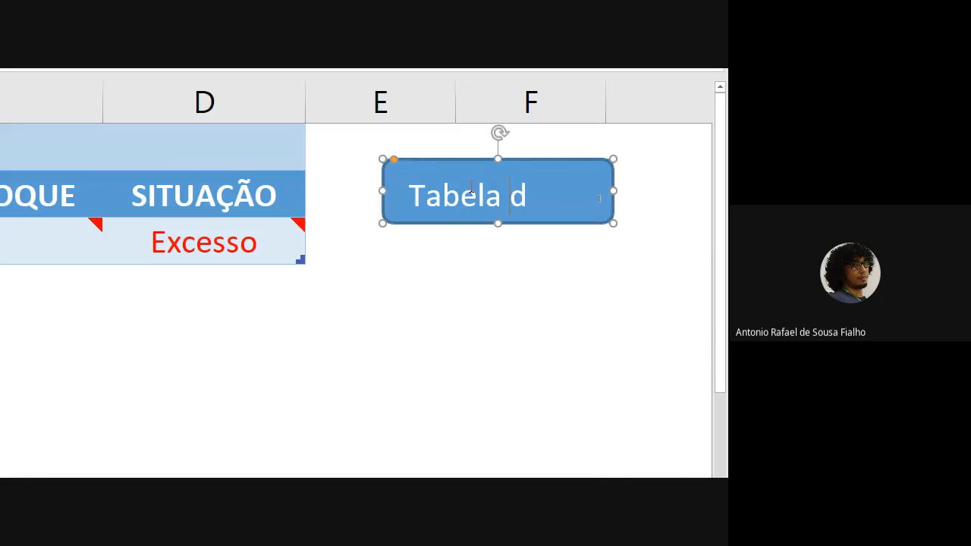
pyautogui.write('e Preços')
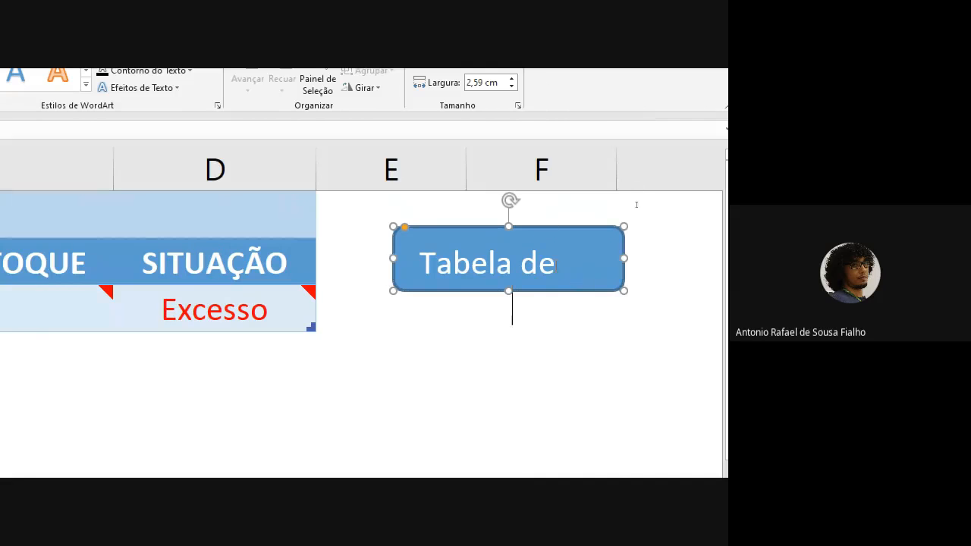
pyautogui.press('BackSpace')
pyautogui.press('BackSpace')
pyautogui.press('BackSpace')
pyautogui.press('BackSpace')
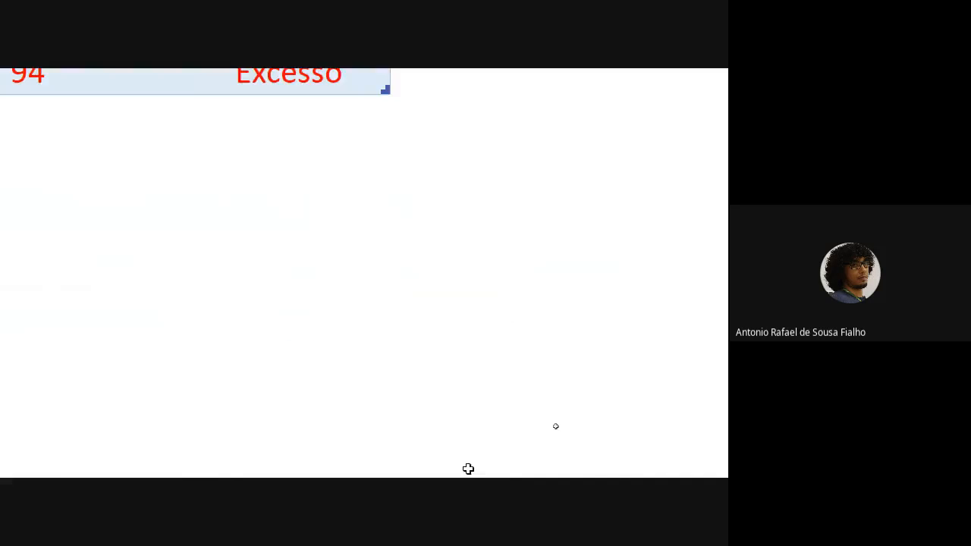
# Set the Tabela Preços label to font size 10 and centre it vertically and horizontally, with screen magnification back at 100%
pyautogui.click(501, 462)
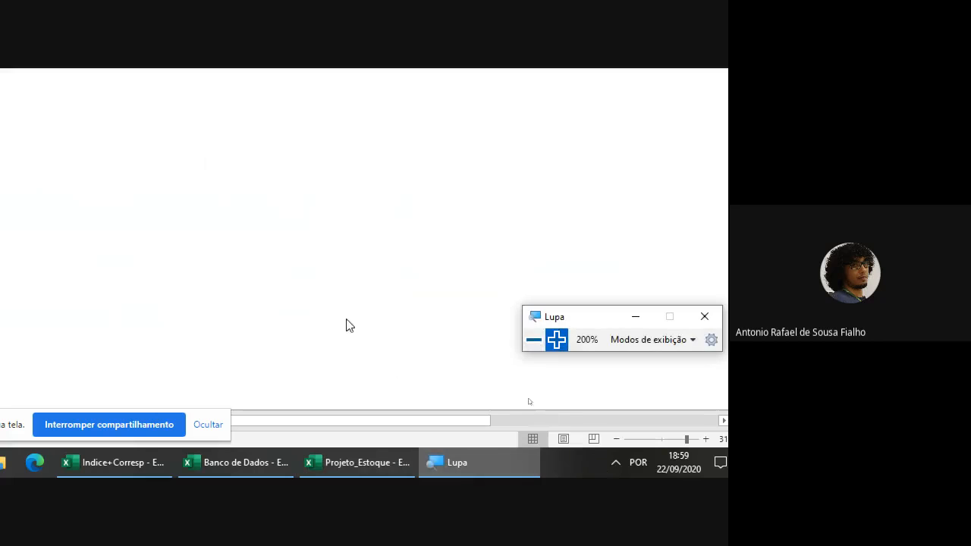
pyautogui.click(534, 346)
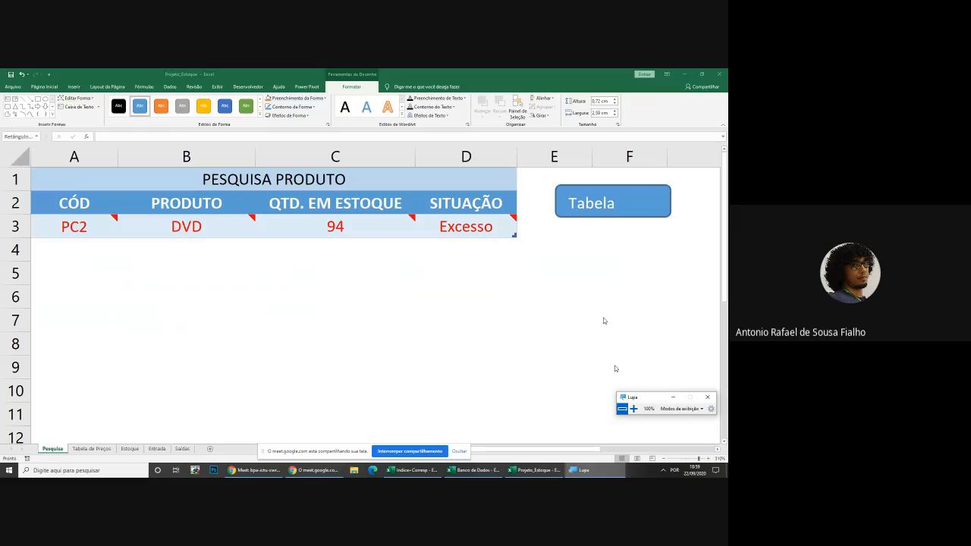
pyautogui.click(613, 202)
pyautogui.click(44, 87)
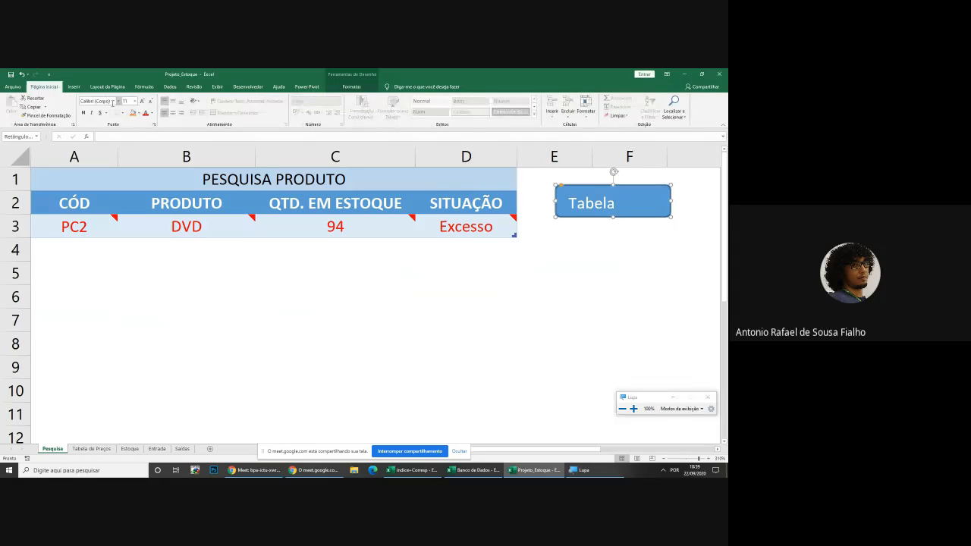
pyautogui.click(150, 101)
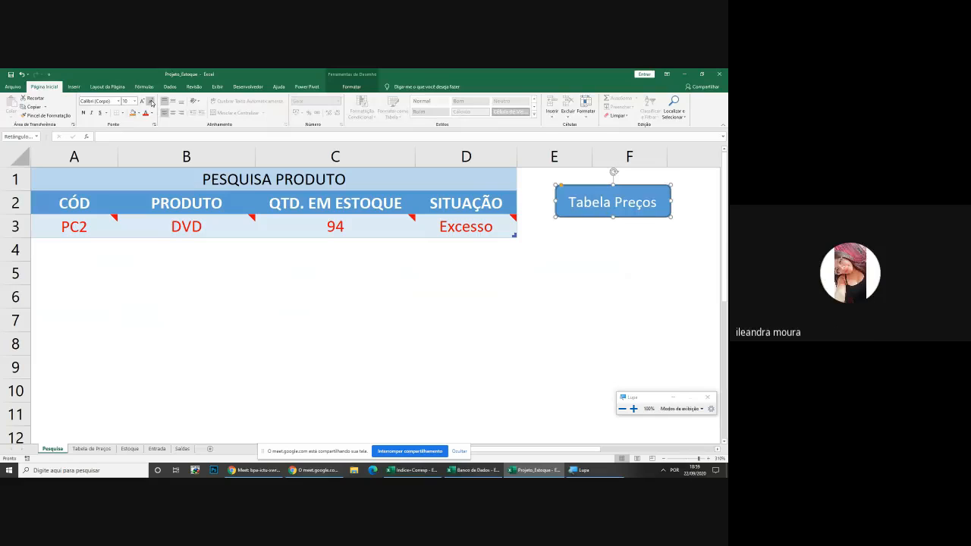
pyautogui.click(173, 101)
pyautogui.click(172, 112)
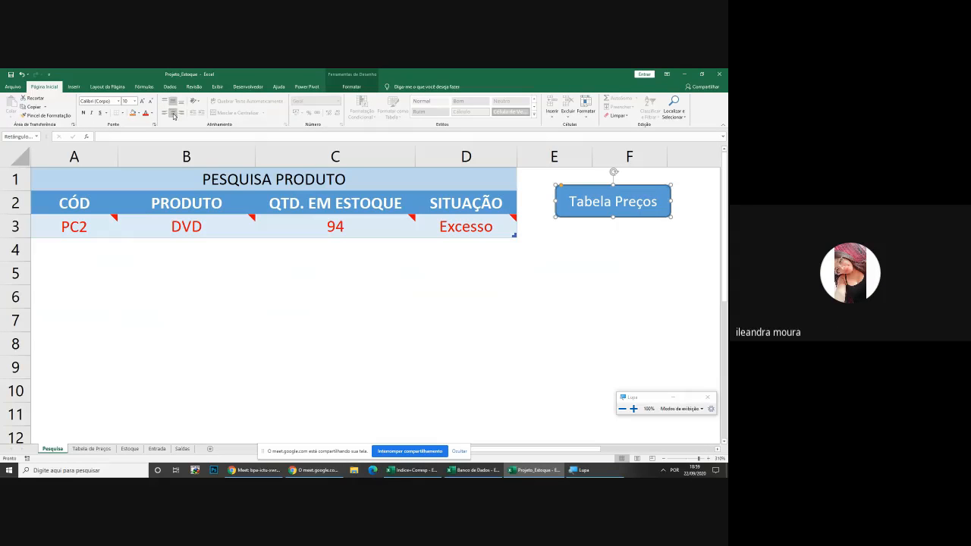
pyautogui.click(670, 397)
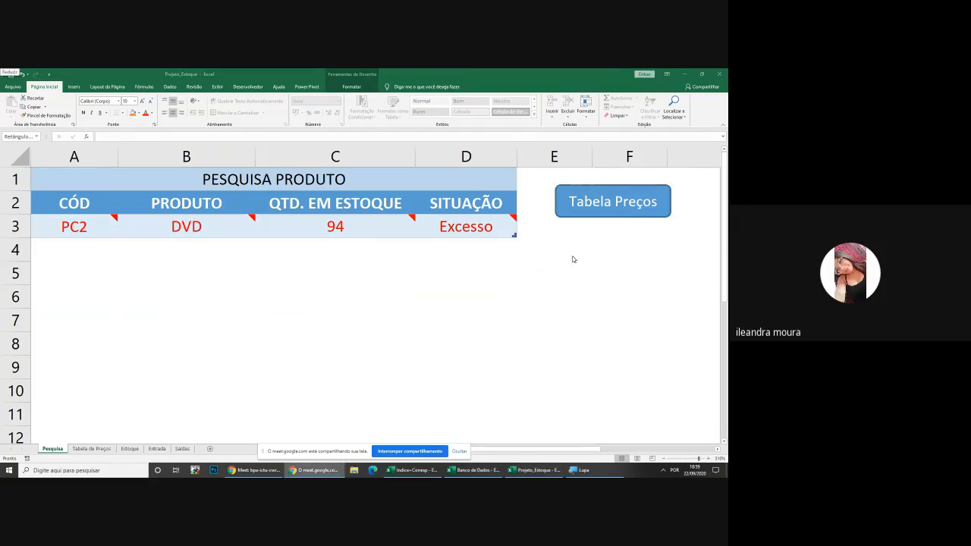
# Compare the formatting options offered with the Tabela Preços shape selected and with an empty cell selected
pyautogui.click(571, 218)
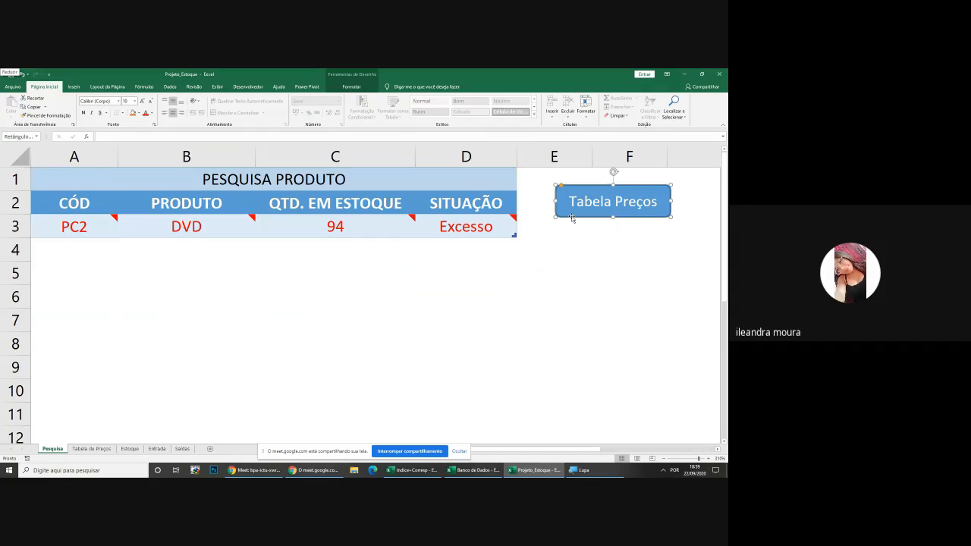
pyautogui.click(352, 85)
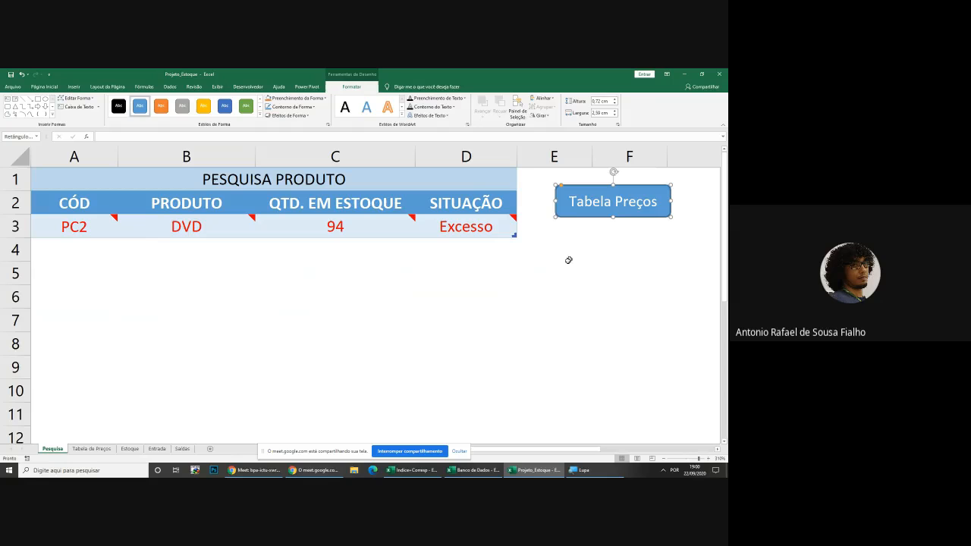
pyautogui.click(562, 295)
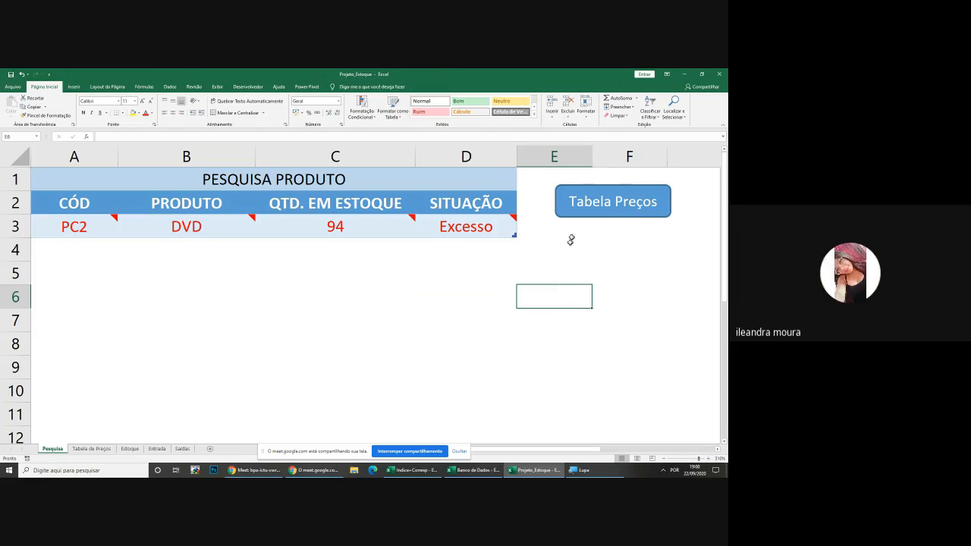
pyautogui.click(579, 216)
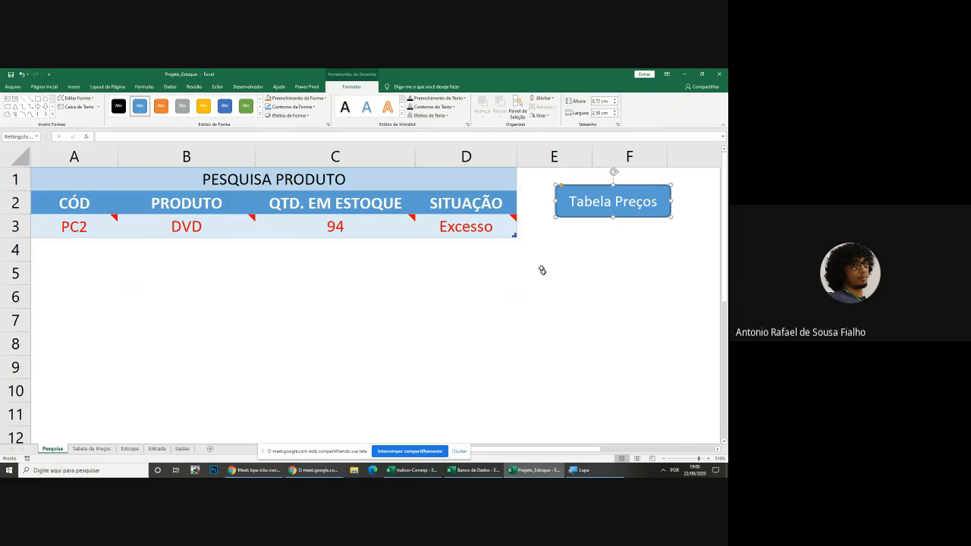
pyautogui.click(43, 88)
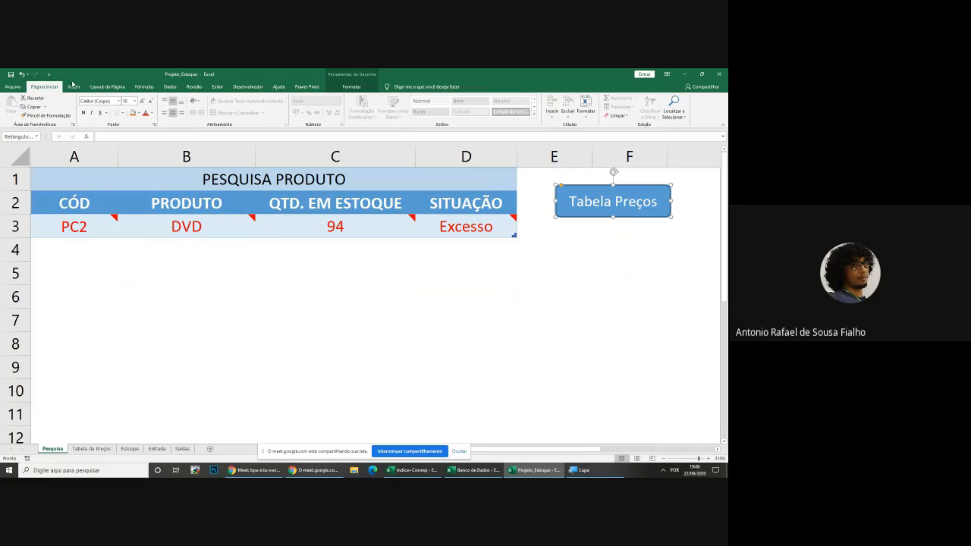
pyautogui.click(356, 88)
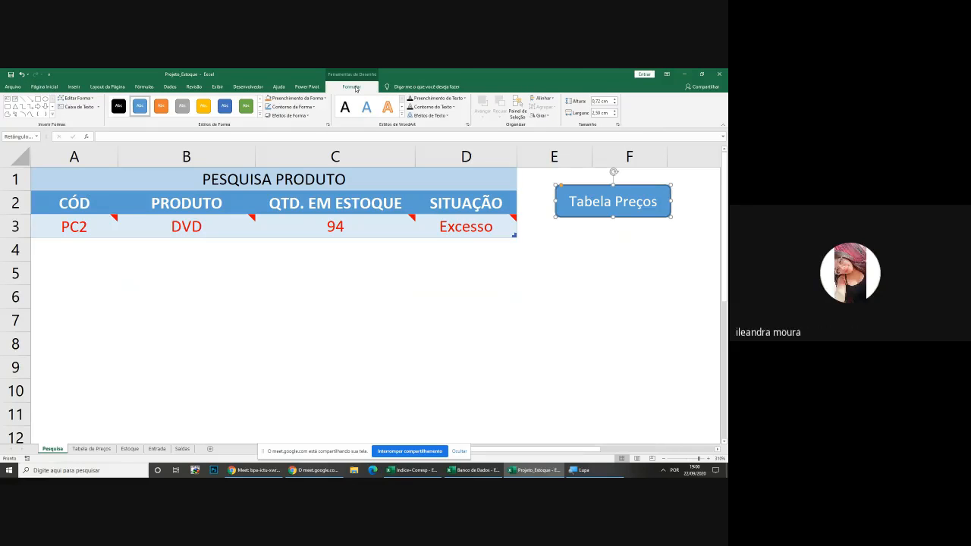
# Magnify the screen to 200% and move the Tabela Preços shape slightly closer to the search table
pyautogui.click(575, 474)
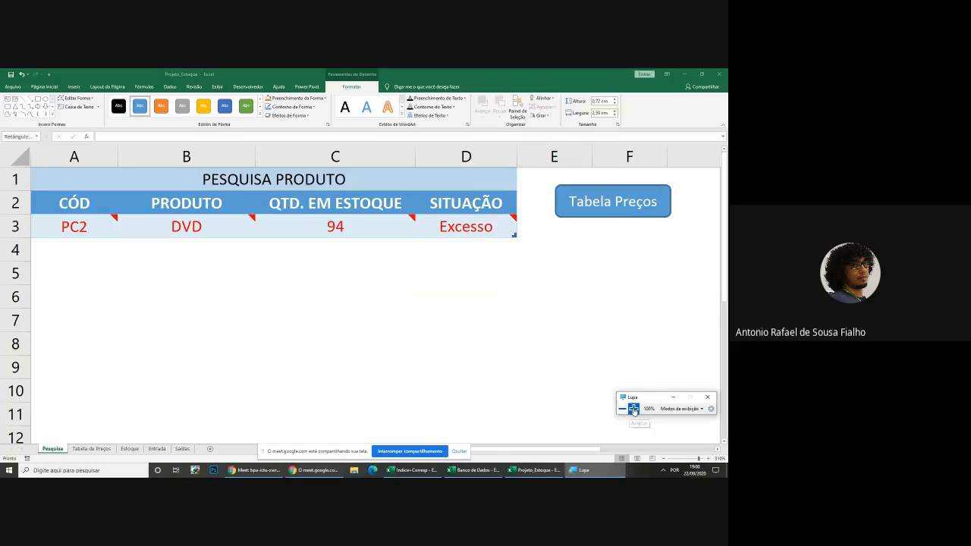
pyautogui.click(633, 409)
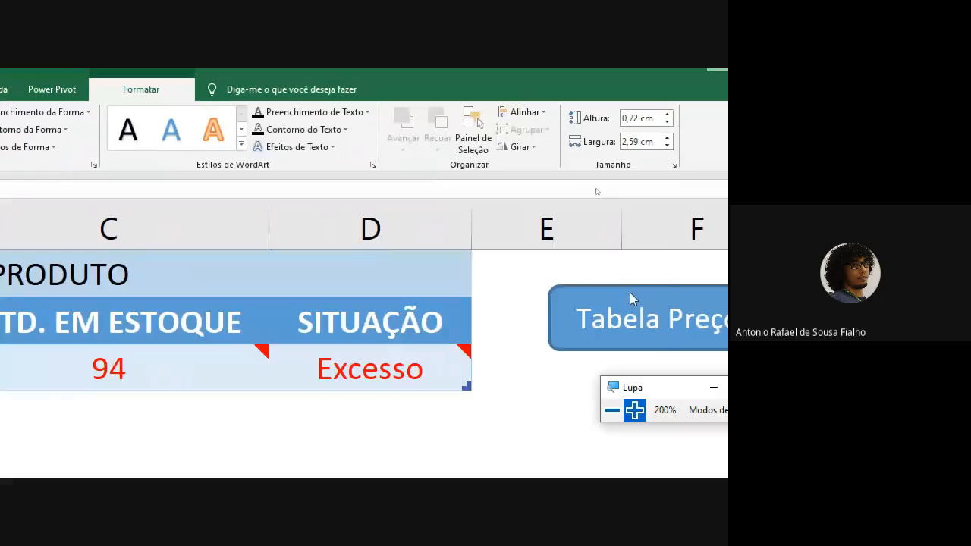
pyautogui.click(630, 291)
pyautogui.moveTo(630, 289); pyautogui.dragTo(602, 287)
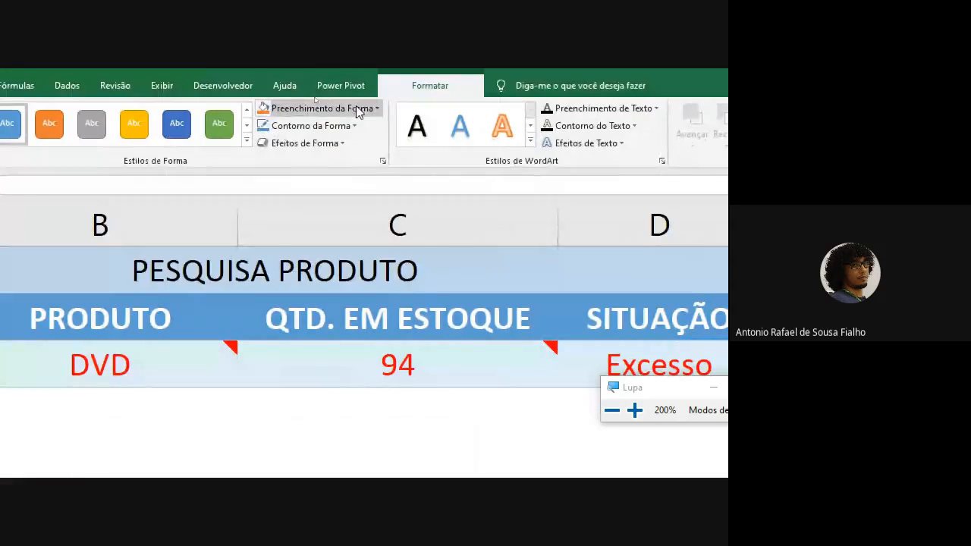
# Review the fill colours for the Tabela Preços shape, then remove its outline and widen it to about 2.6 cm
pyautogui.click(357, 108)
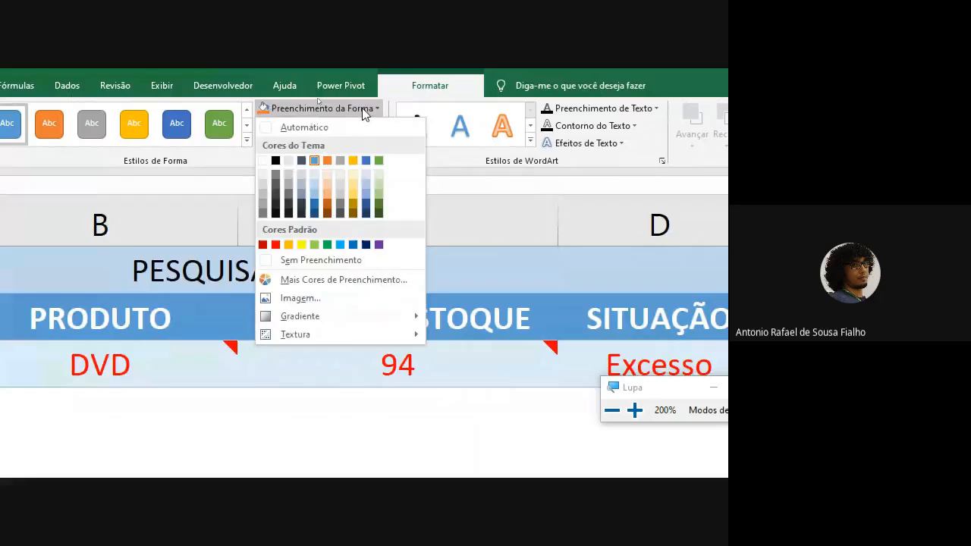
pyautogui.click(363, 108)
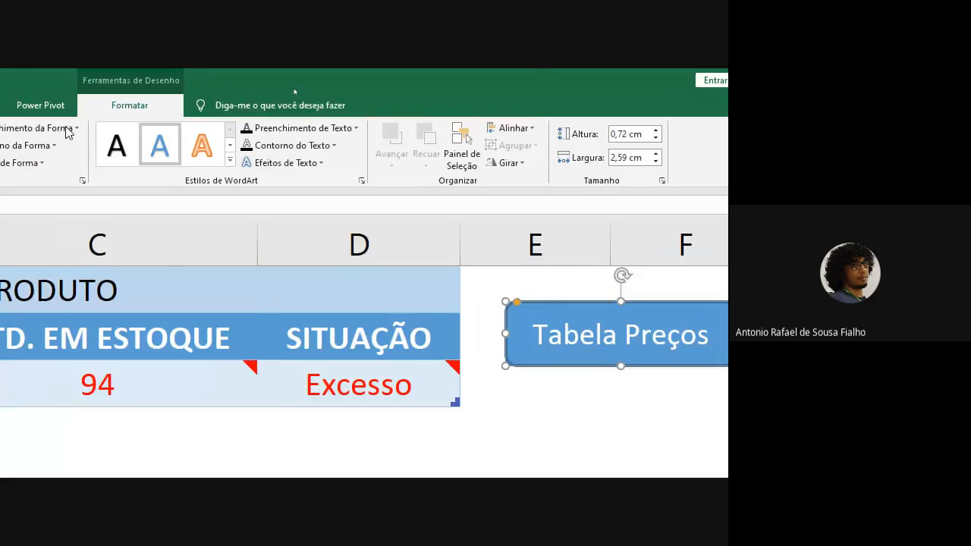
pyautogui.click(383, 150)
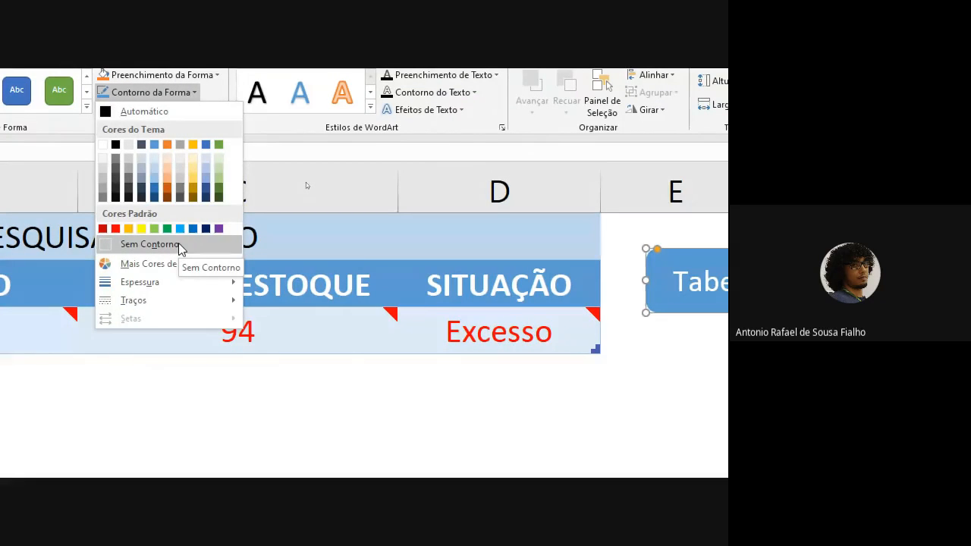
pyautogui.click(179, 245)
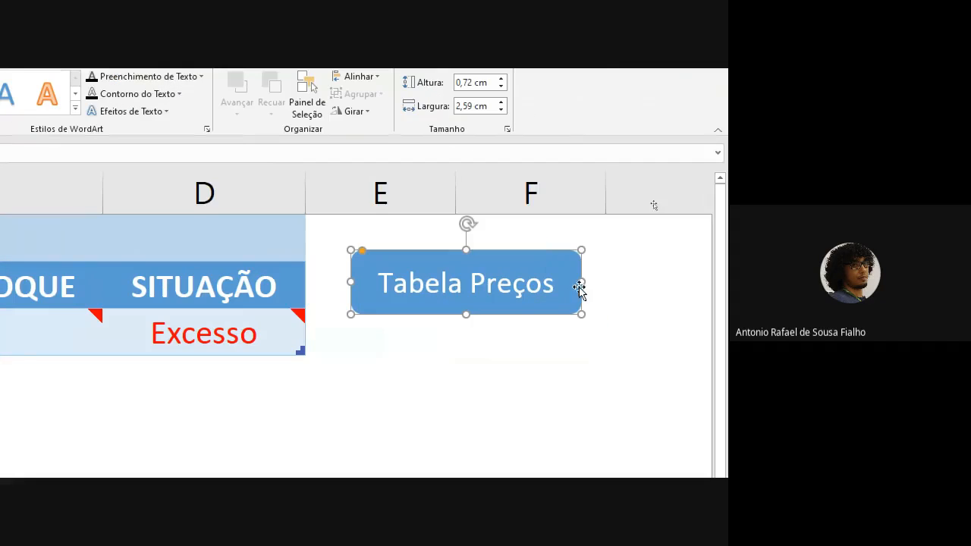
pyautogui.moveTo(581, 280)
pyautogui.mouseDown()
pyautogui.moveTo(568, 280)
pyautogui.moveTo(583, 280)
pyautogui.mouseUp()
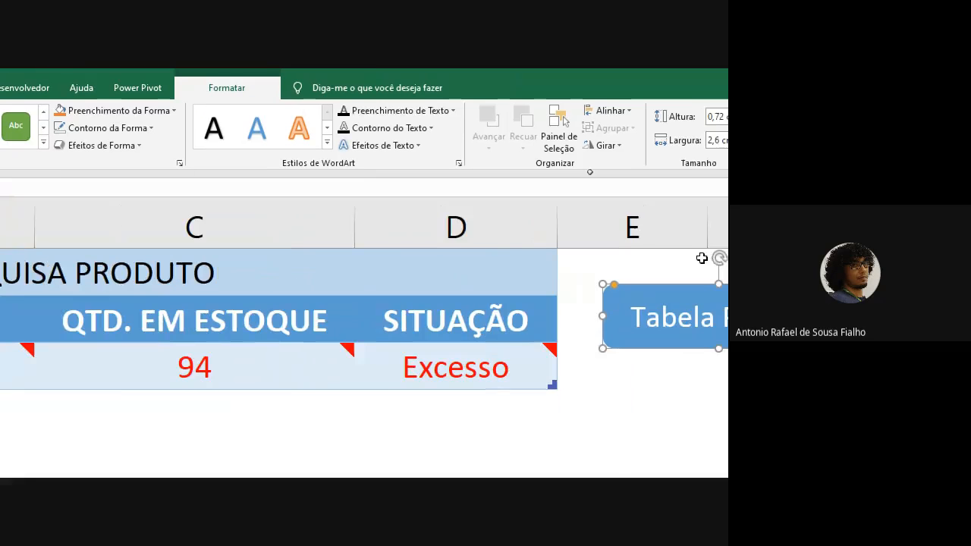
# Apply the Oblíquo bevel effect to the Tabela Preços shape
pyautogui.click(89, 147)
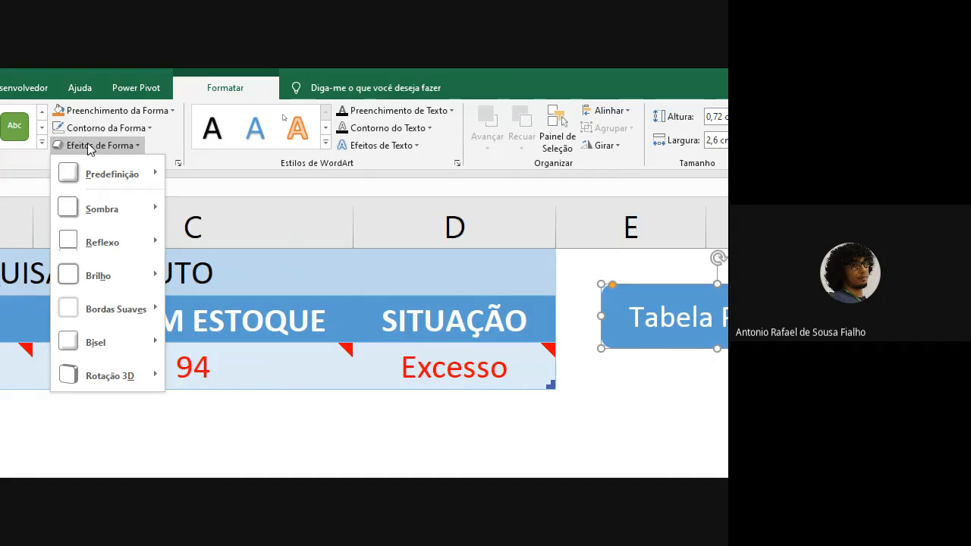
pyautogui.moveTo(102, 180)
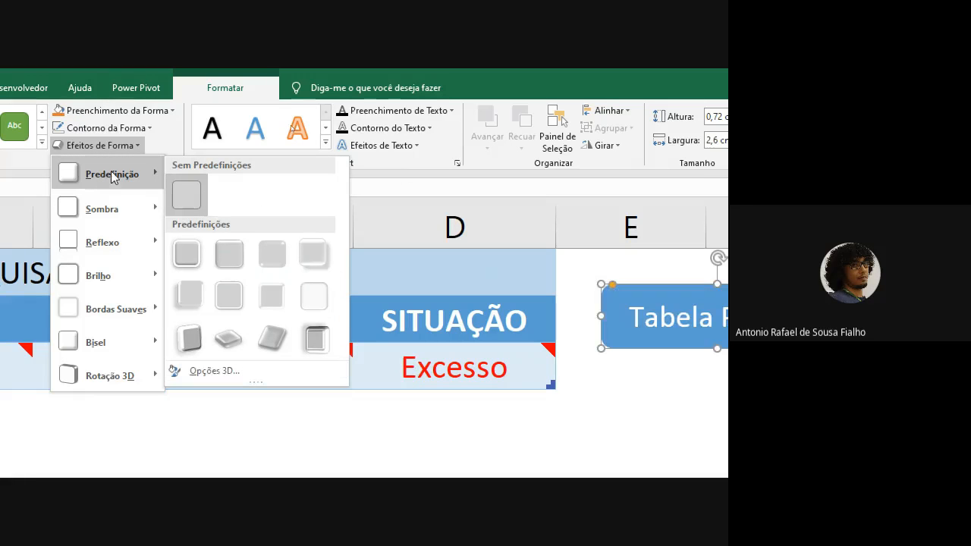
pyautogui.moveTo(70, 351)
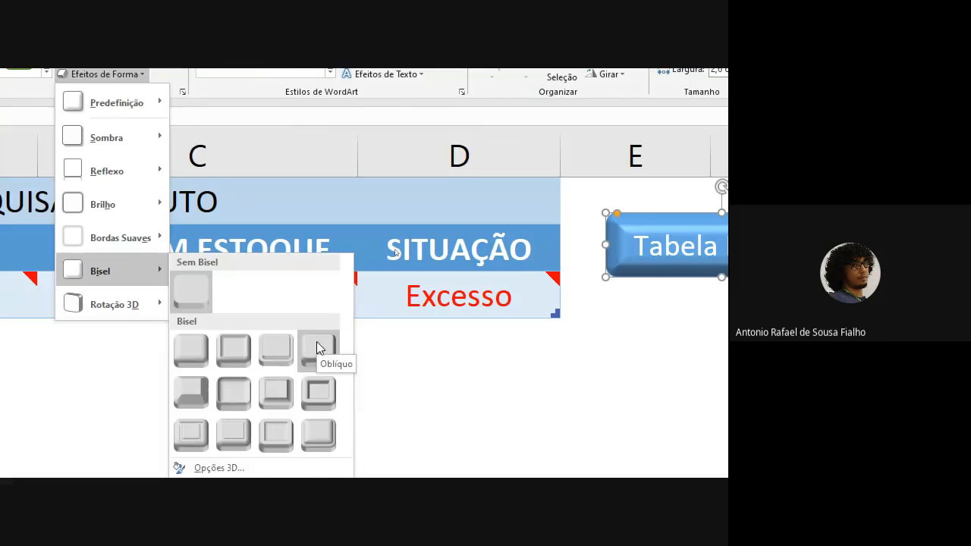
pyautogui.click(317, 348)
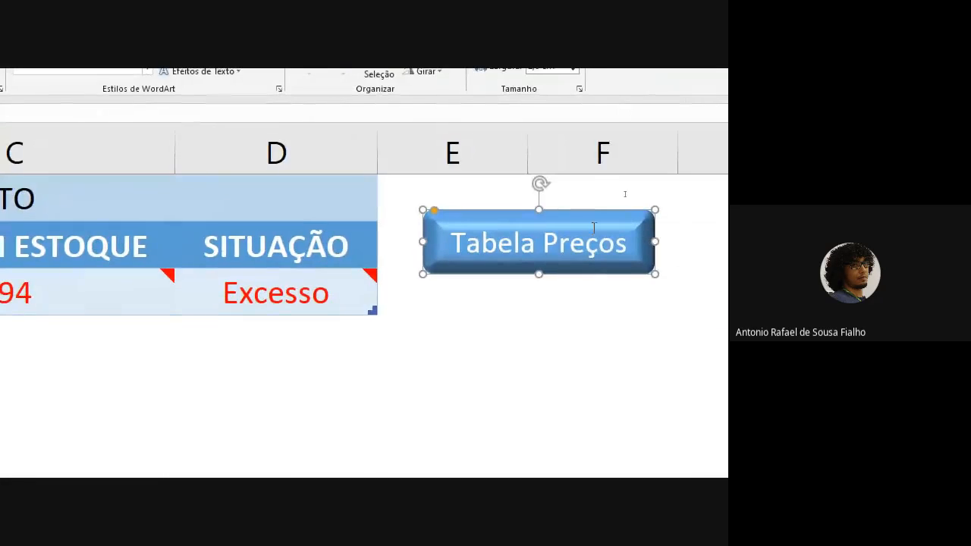
pyautogui.moveTo(595, 217); pyautogui.dragTo(586, 219)
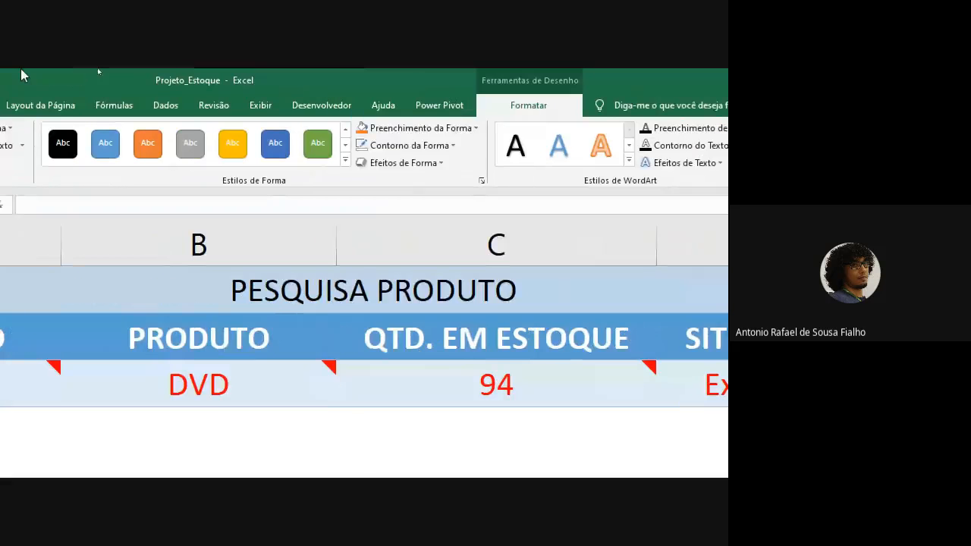
# Try the darkest green theme fill and a green marble texture on the Tabela Preços shape
pyautogui.click(402, 129)
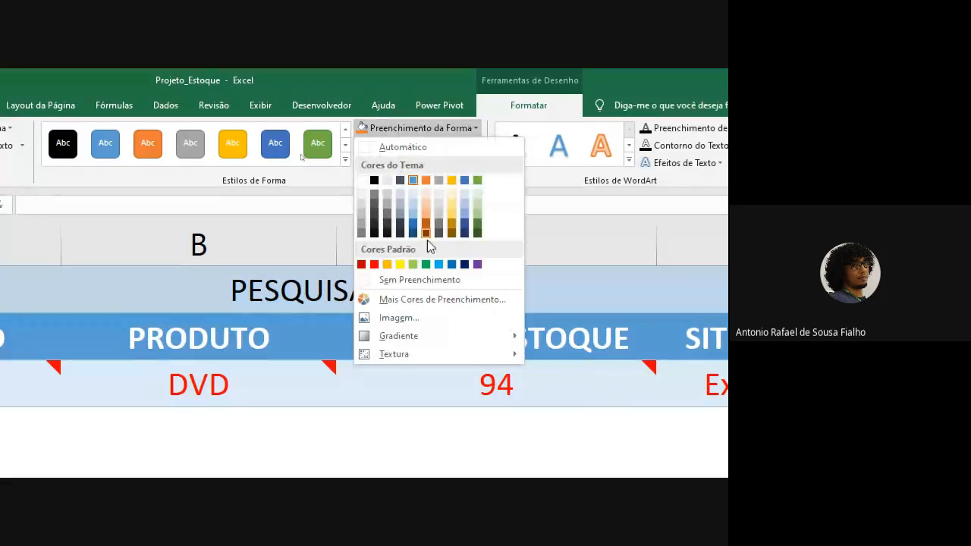
pyautogui.click(477, 233)
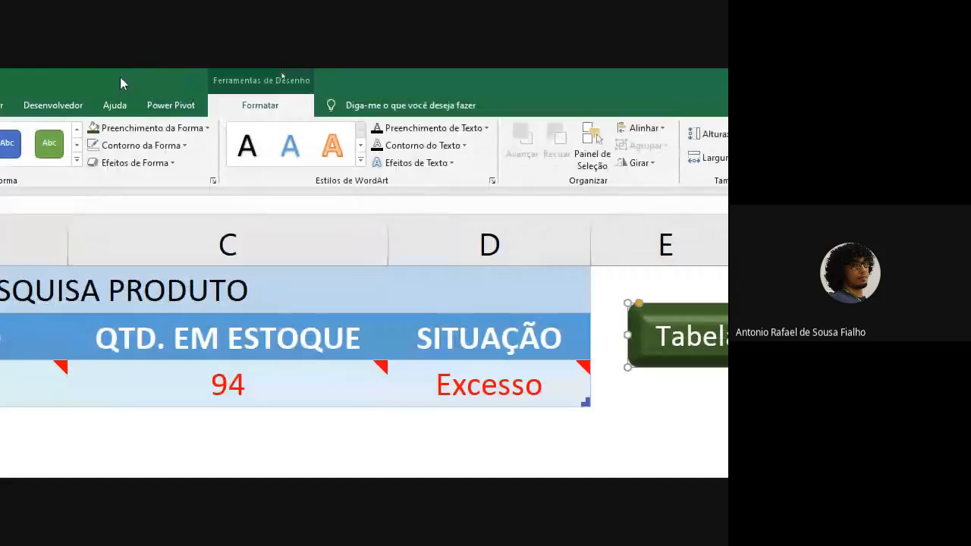
pyautogui.click(116, 128)
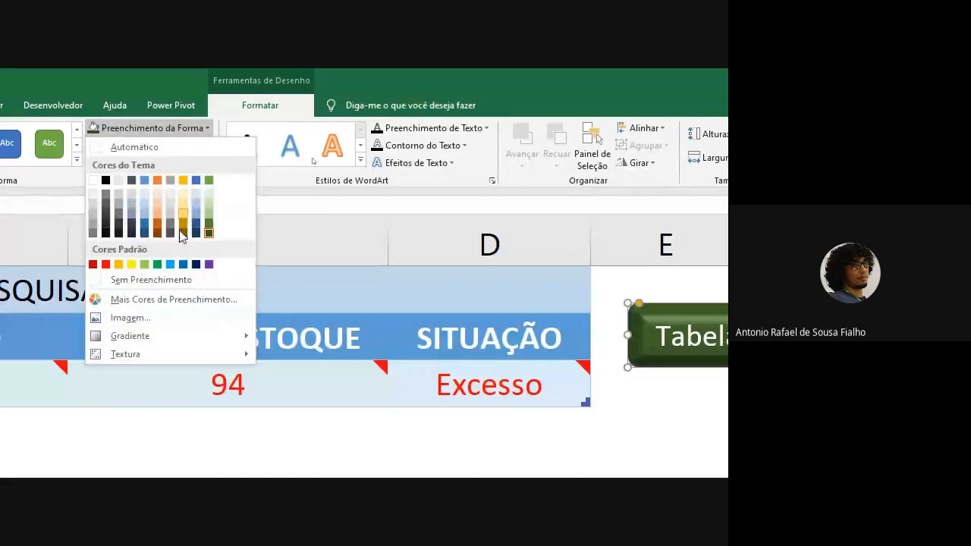
pyautogui.moveTo(216, 338)
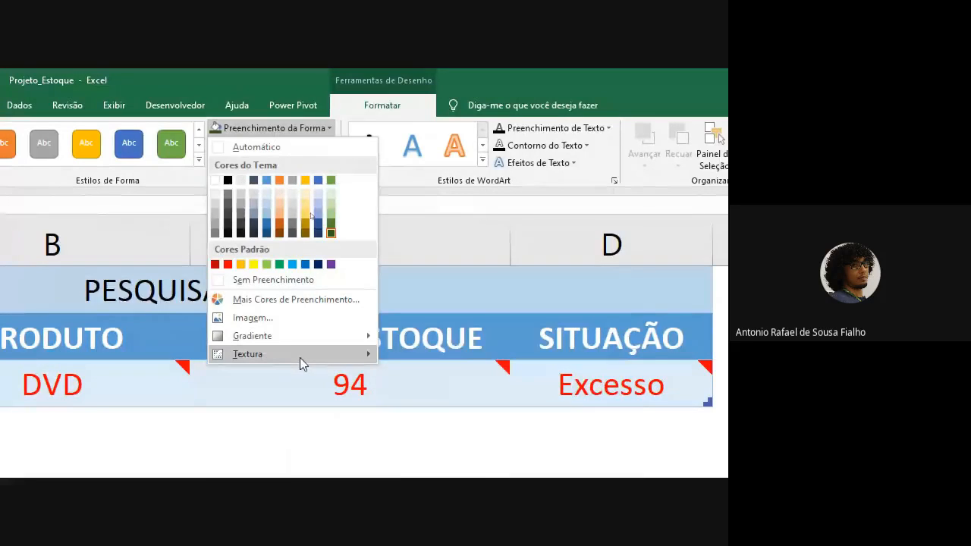
pyautogui.moveTo(299, 357)
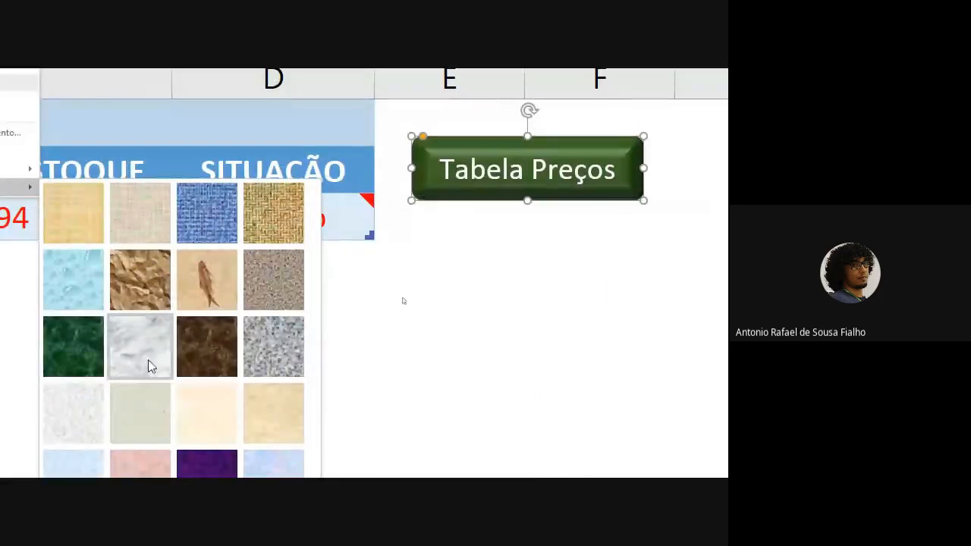
pyautogui.click(83, 347)
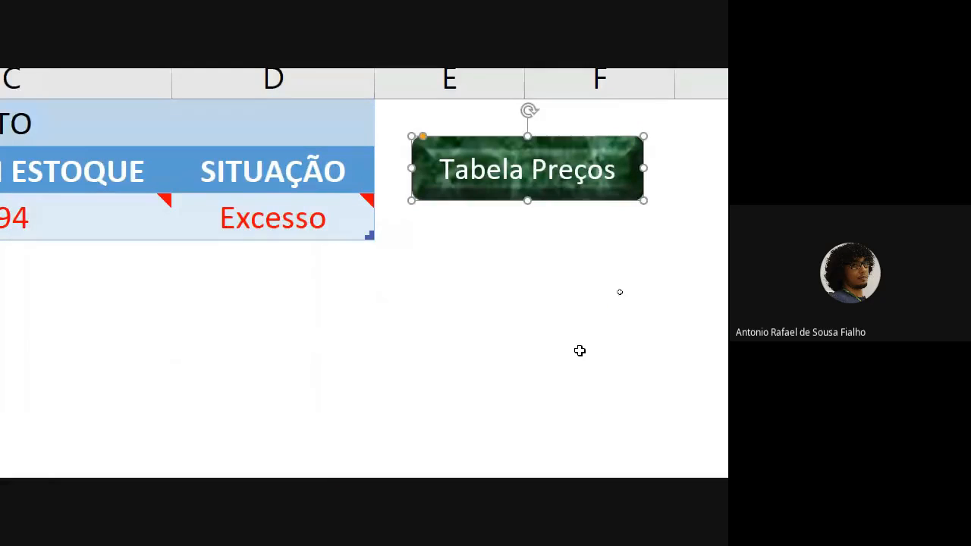
# Reduce the Tabela Preços label to font size 8 and narrow the shape to about 2.18 cm
pyautogui.click(538, 462)
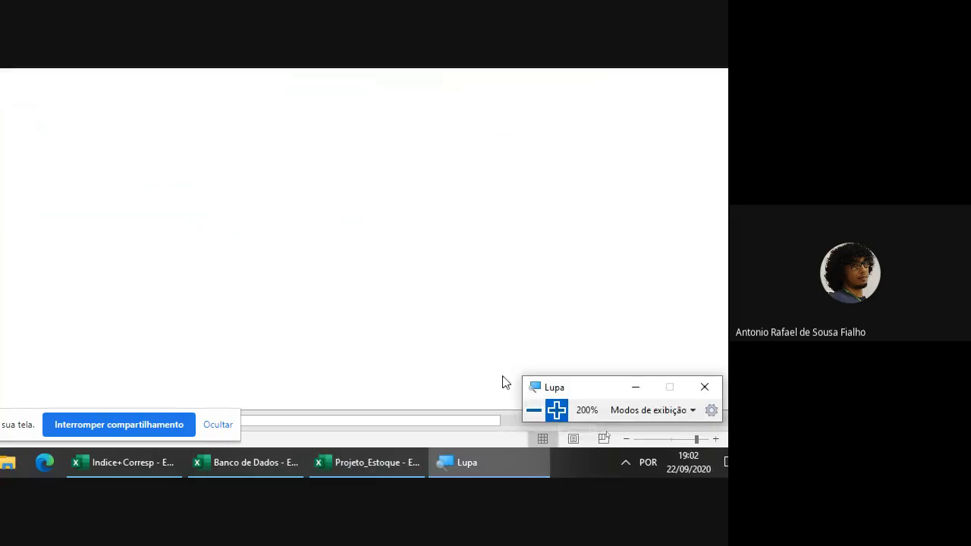
pyautogui.click(534, 410)
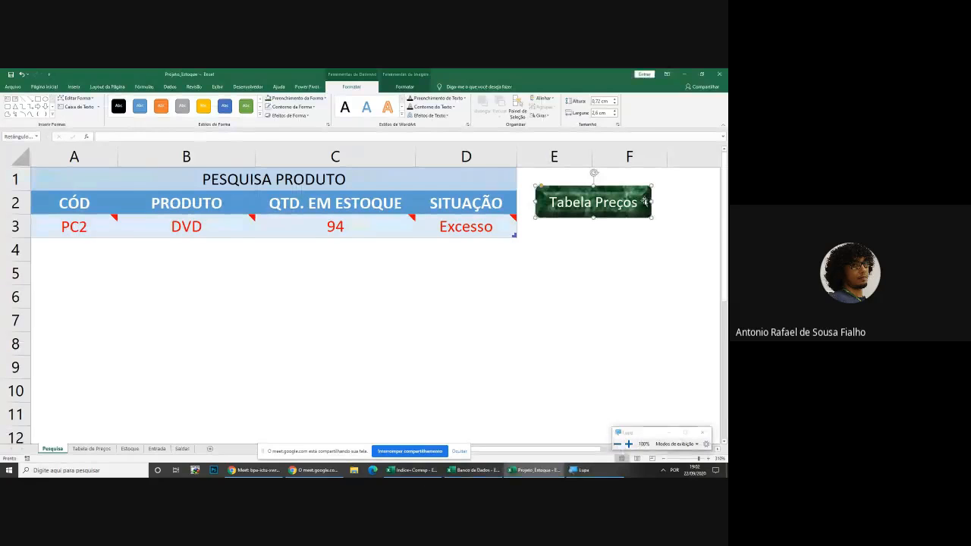
pyautogui.moveTo(650, 202); pyautogui.dragTo(647, 202)
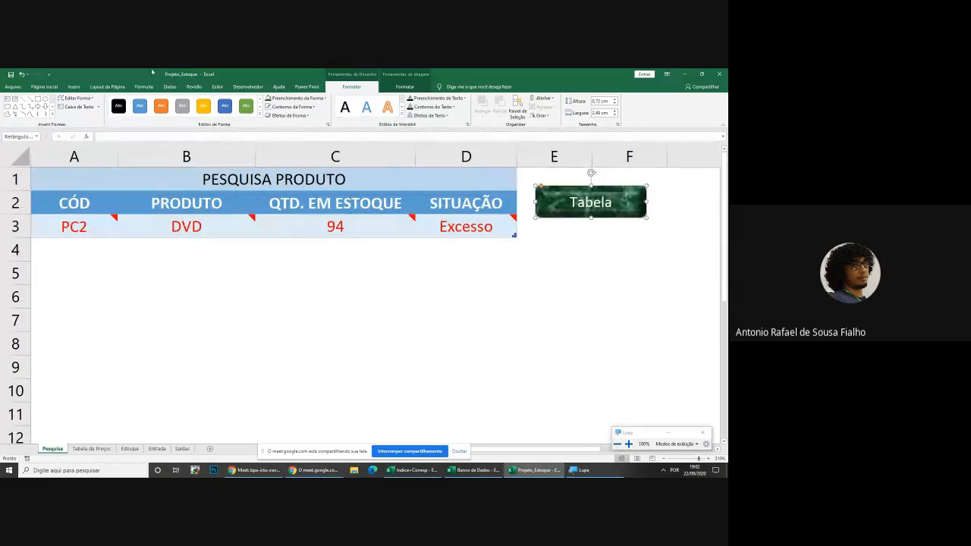
pyautogui.click(47, 86)
pyautogui.click(149, 103)
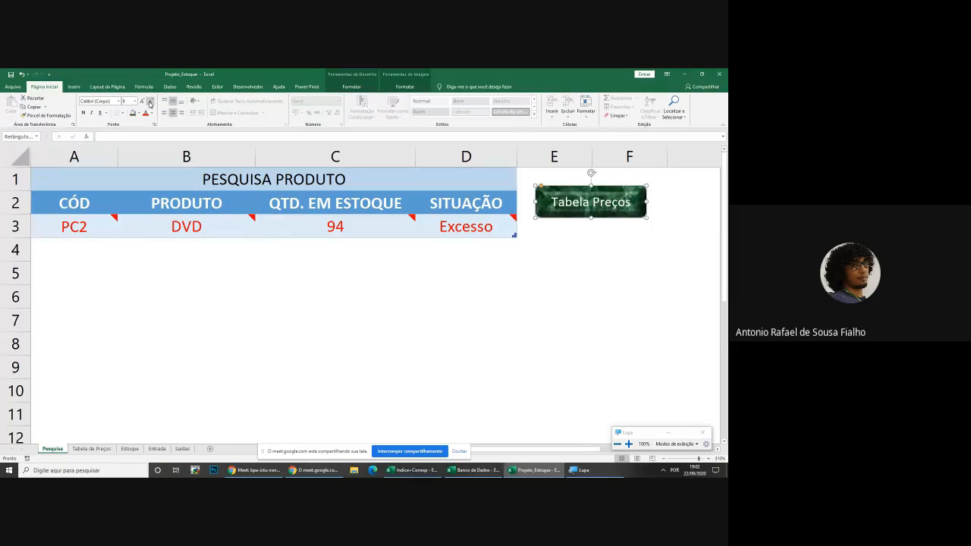
pyautogui.click(149, 102)
pyautogui.moveTo(646, 202); pyautogui.dragTo(642, 202)
# Compare the drawing and picture formatting options for the Tabela Preços shape, including its bevel effects, with the screen magnified to 200%
pyautogui.click(365, 87)
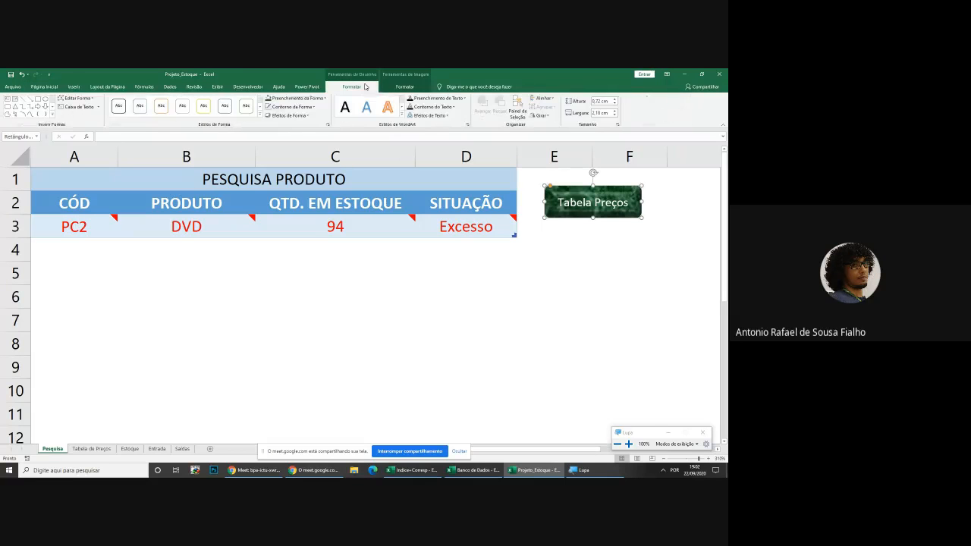
pyautogui.click(628, 443)
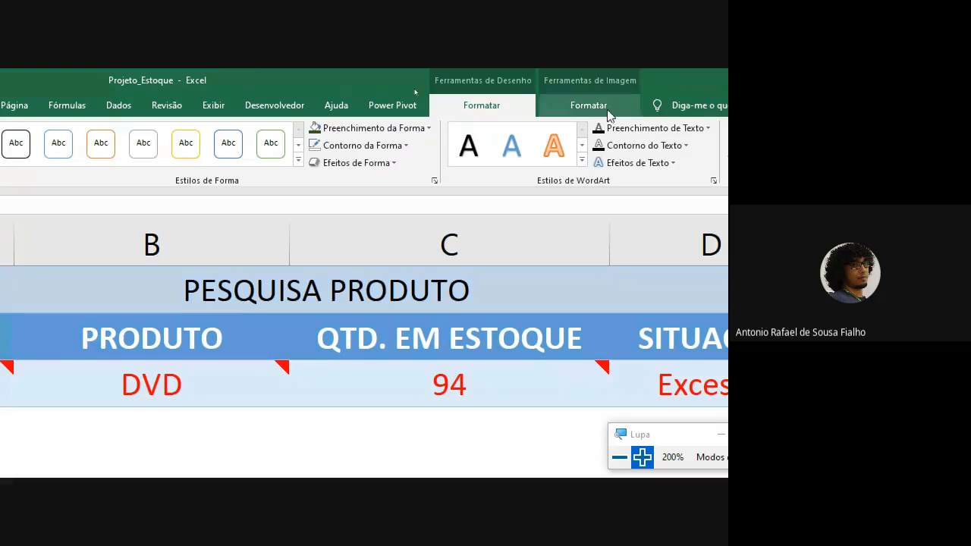
pyautogui.click(607, 105)
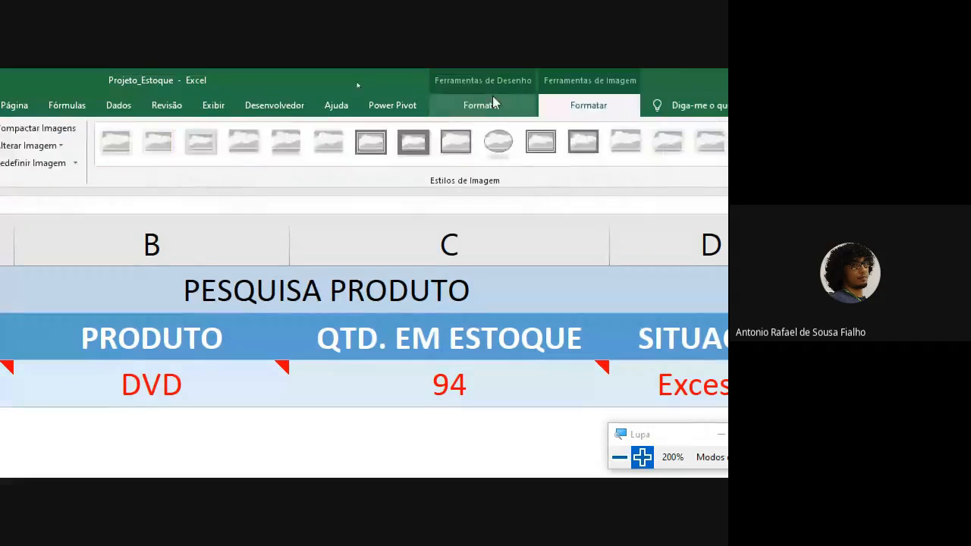
pyautogui.click(486, 98)
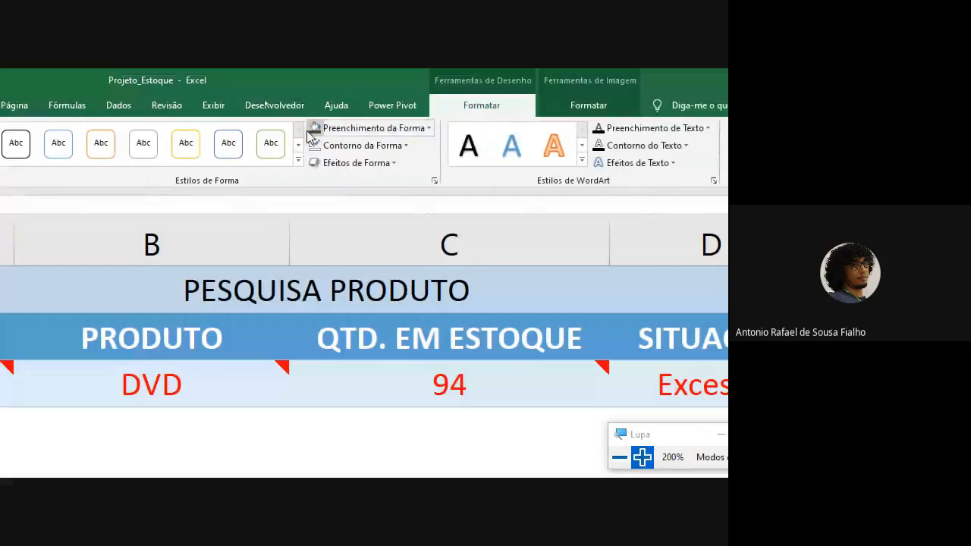
pyautogui.click(366, 163)
pyautogui.moveTo(382, 375)
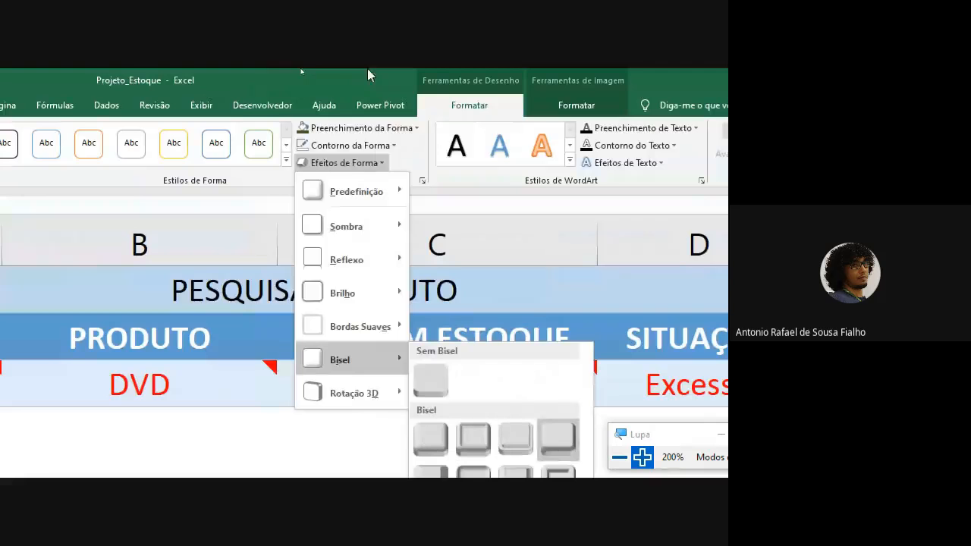
# Replace the texture of the Tabela Preços shape with the standard green fill colour
pyautogui.click(355, 130)
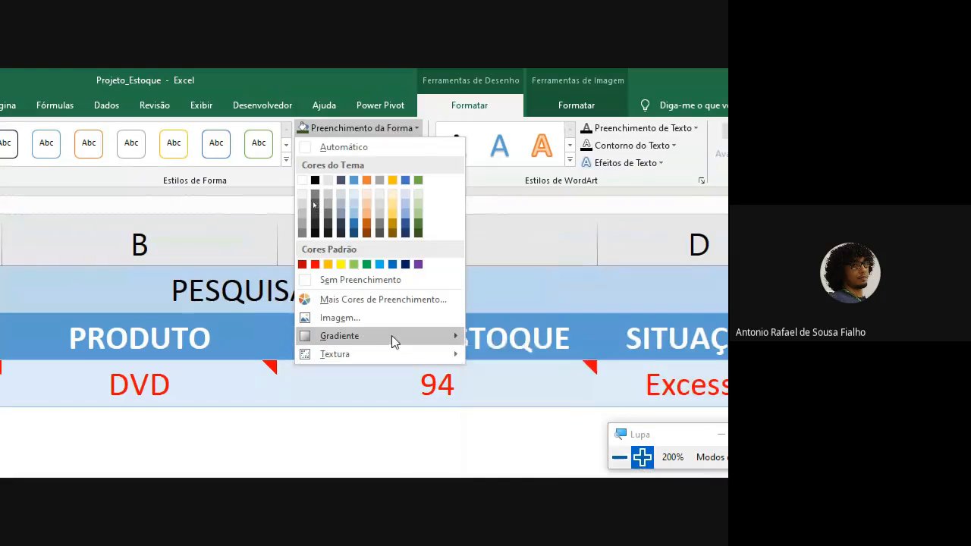
pyautogui.moveTo(405, 352)
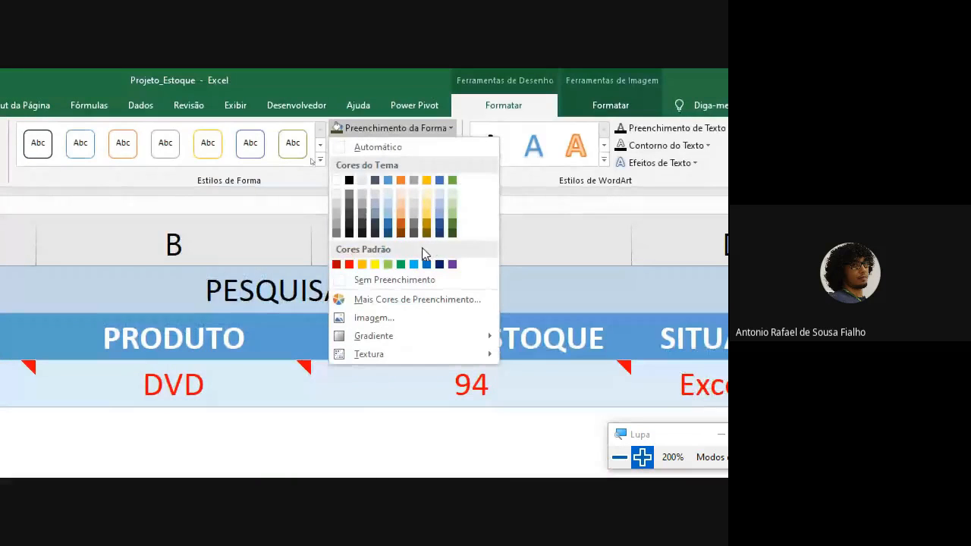
pyautogui.click(448, 314)
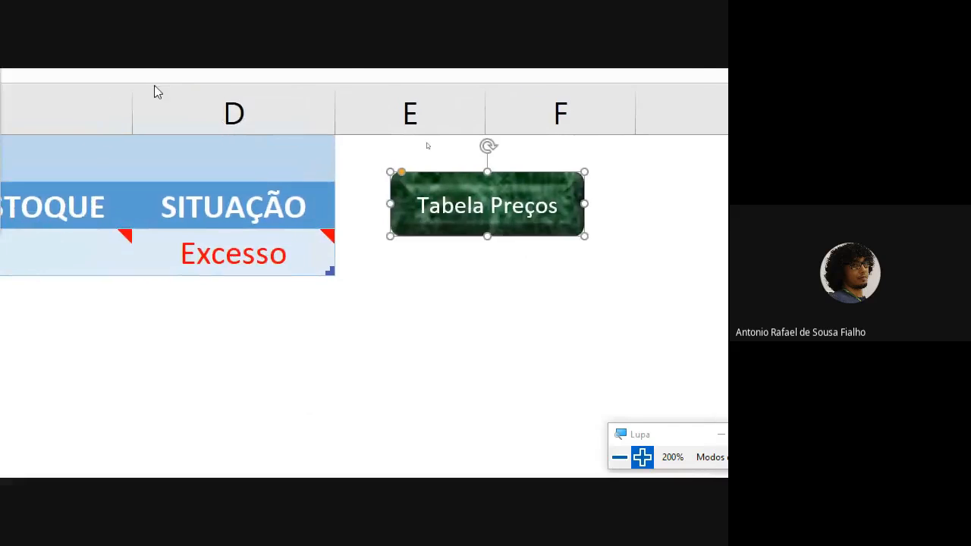
pyautogui.click(150, 85)
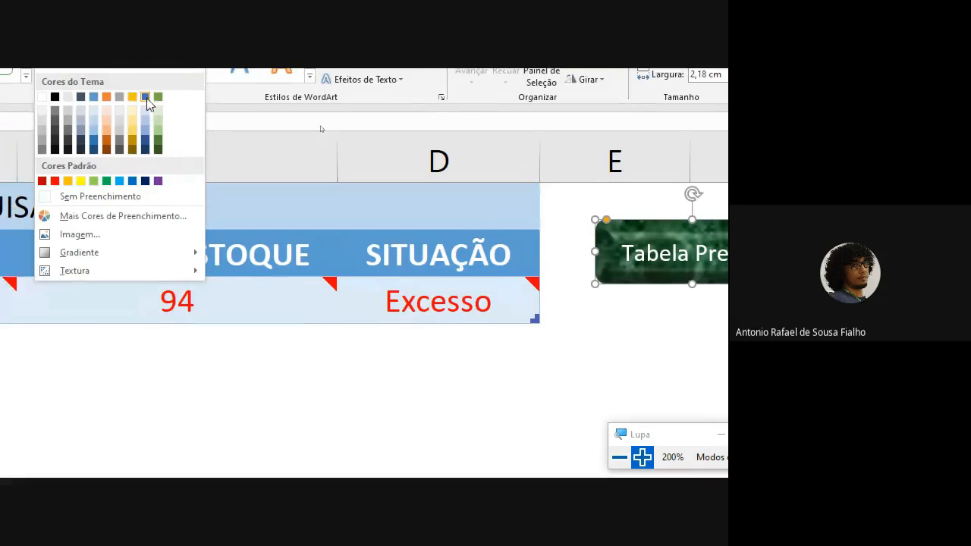
pyautogui.click(107, 182)
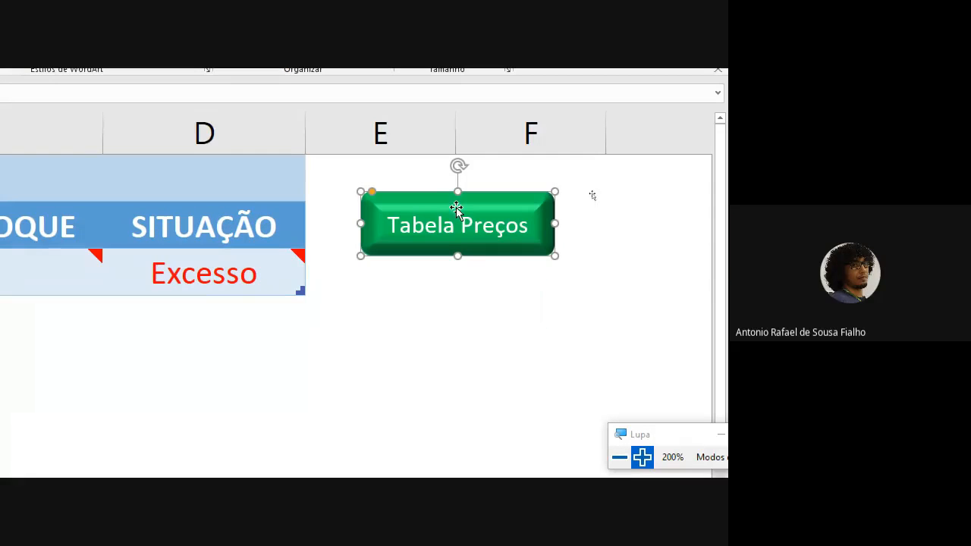
# Reduce the height of the Tabela Preços shape and move it slightly up and closer to the search table
pyautogui.click(626, 461)
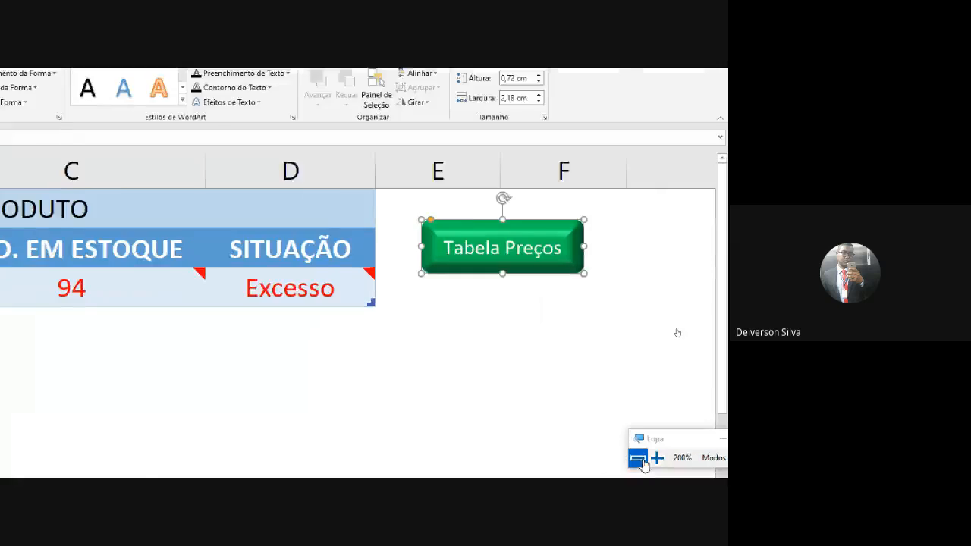
pyautogui.click(645, 258)
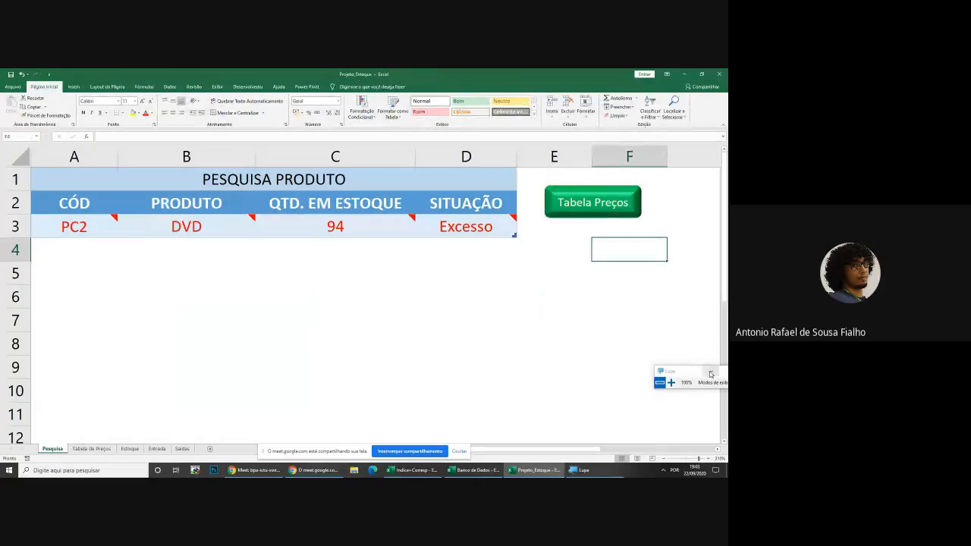
pyautogui.click(631, 191)
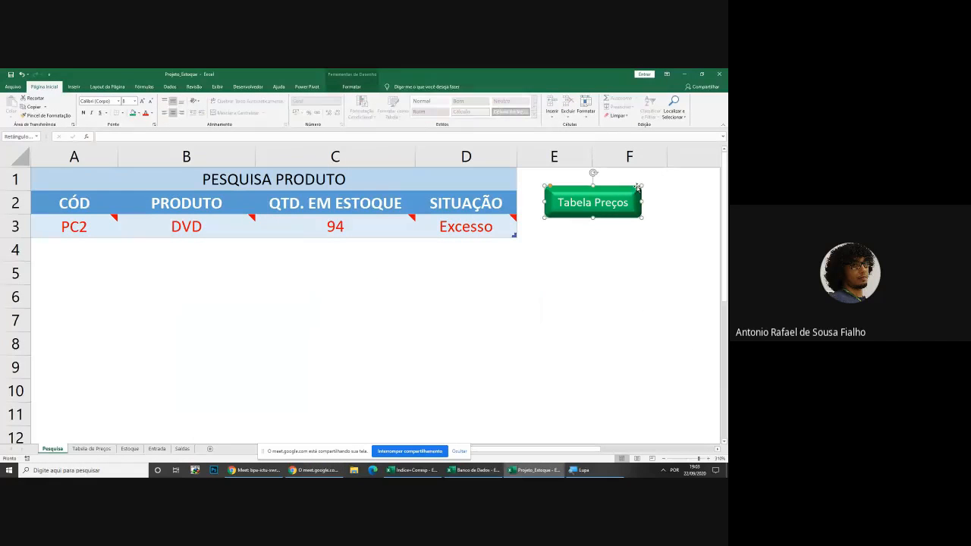
pyautogui.moveTo(593, 186)
pyautogui.mouseDown()
pyautogui.moveTo(604, 190)
pyautogui.moveTo(600, 182)
pyautogui.mouseUp()
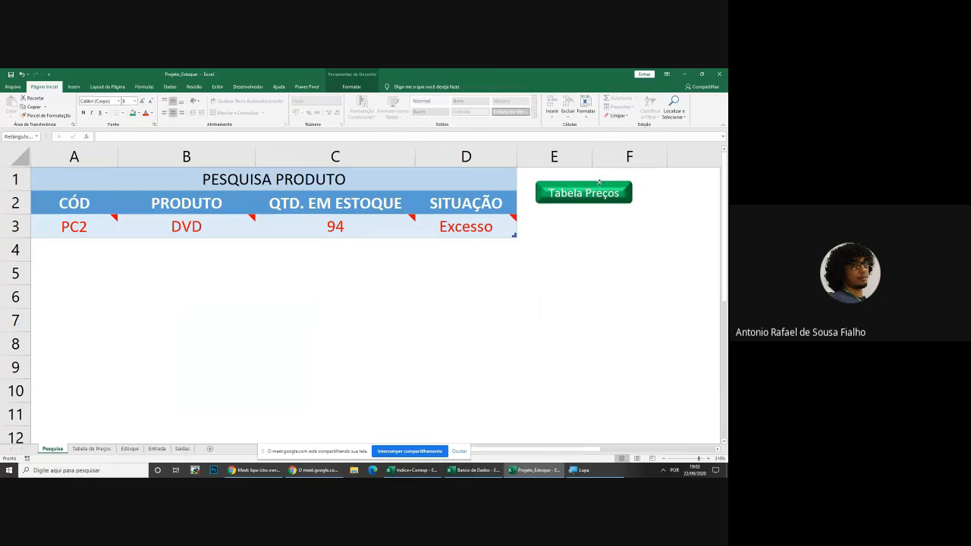
pyautogui.click(602, 240)
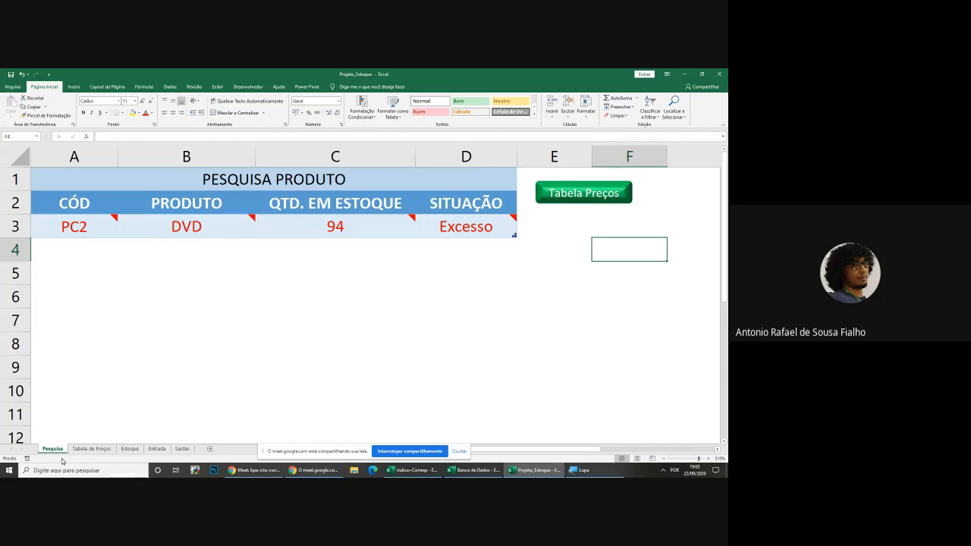
# Look through the Tabela de Preços, Estoque, Entrada and Saídas sheets, then return to the Pesquisa sheet
pyautogui.click(110, 450)
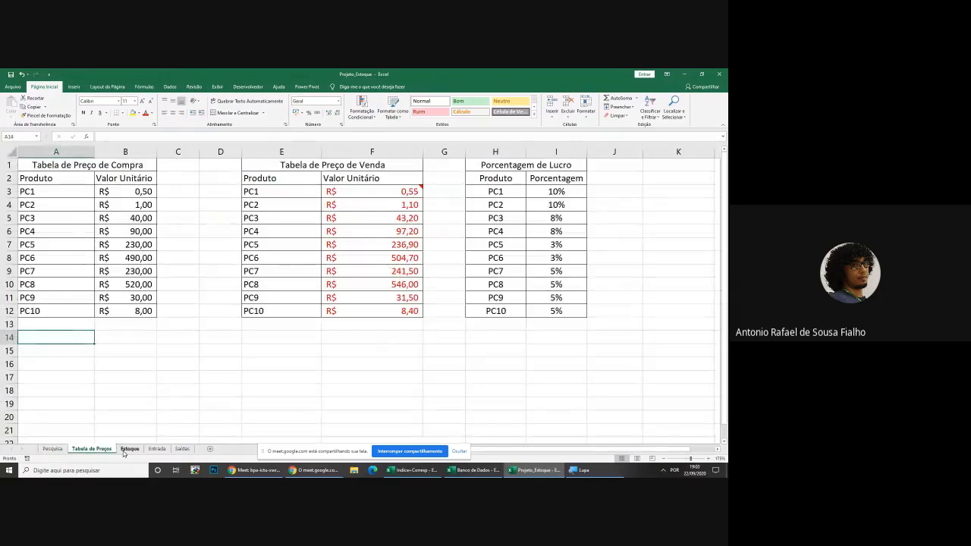
pyautogui.hotkey('ctrl', 'pagedown')
pyautogui.hotkey('ctrl', 'pagedown')
pyautogui.hotkey('ctrl', 'pagedown')
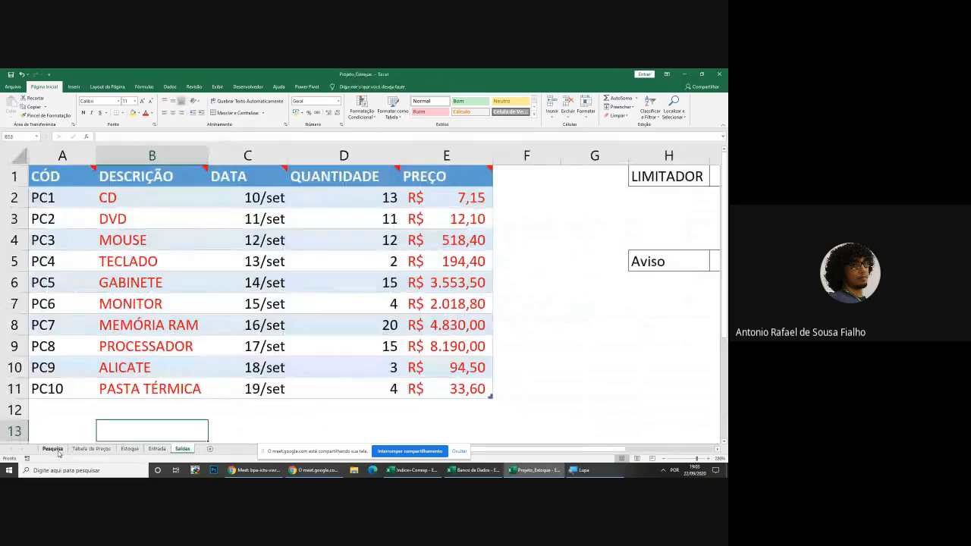
pyautogui.click(65, 451)
pyautogui.click(547, 319)
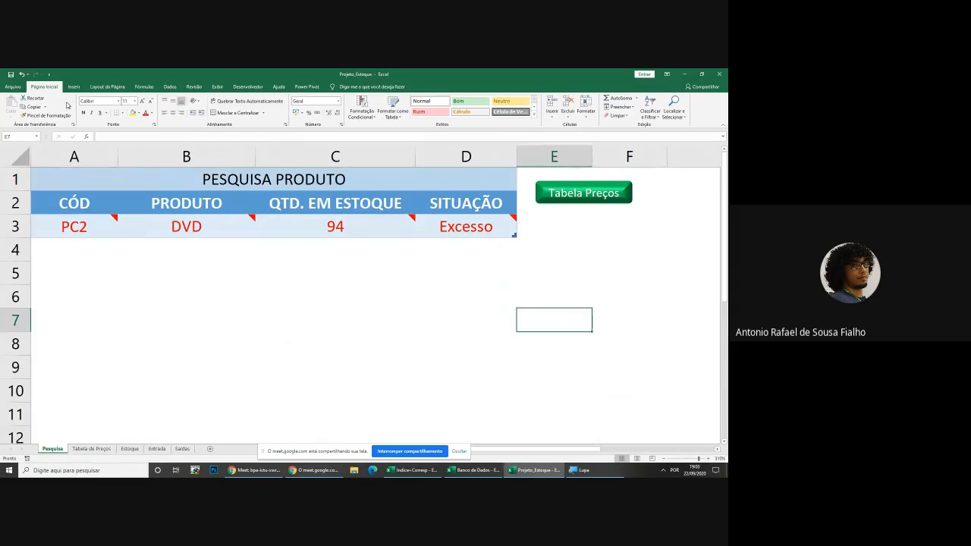
# Duplicate the Tabela Preços button four times, stacking the copies in a column beneath the original
pyautogui.keyDown('ctrl'); pyautogui.click(610, 193); pyautogui.keyUp('ctrl')
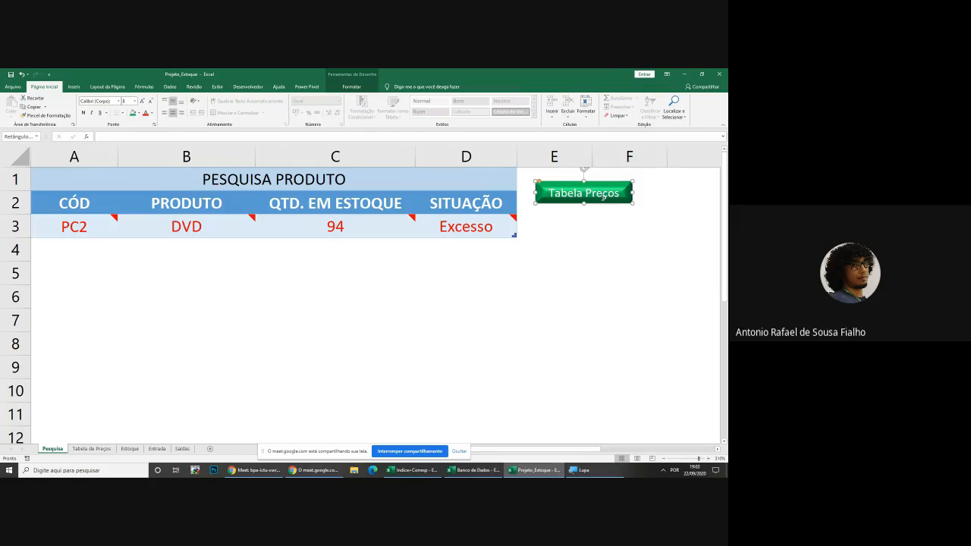
pyautogui.click(582, 471)
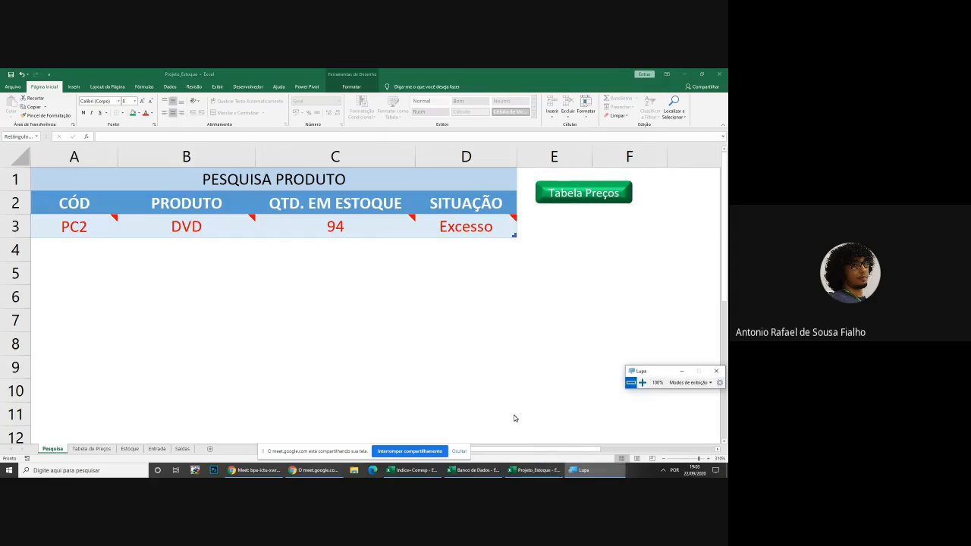
pyautogui.click(641, 383)
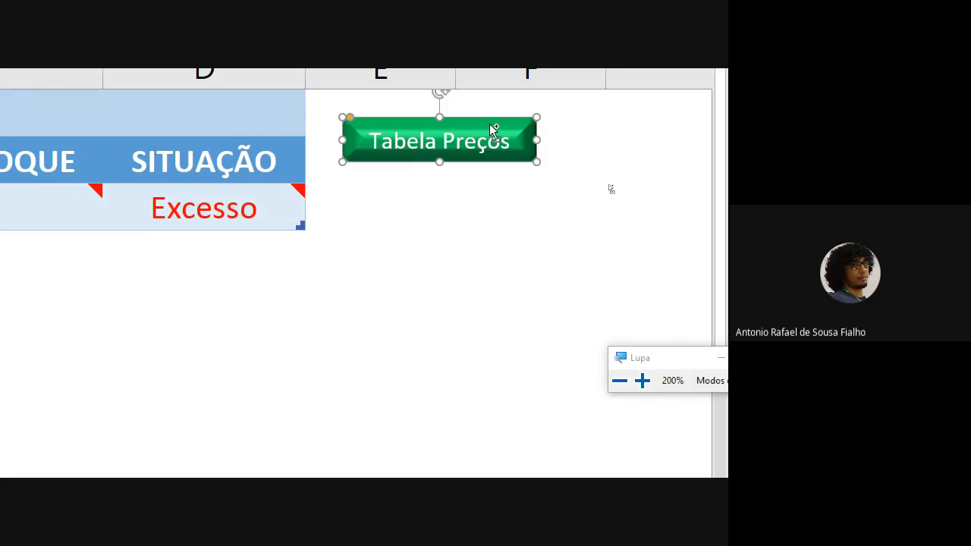
pyautogui.moveTo(490, 125); pyautogui.dragTo(490, 186)
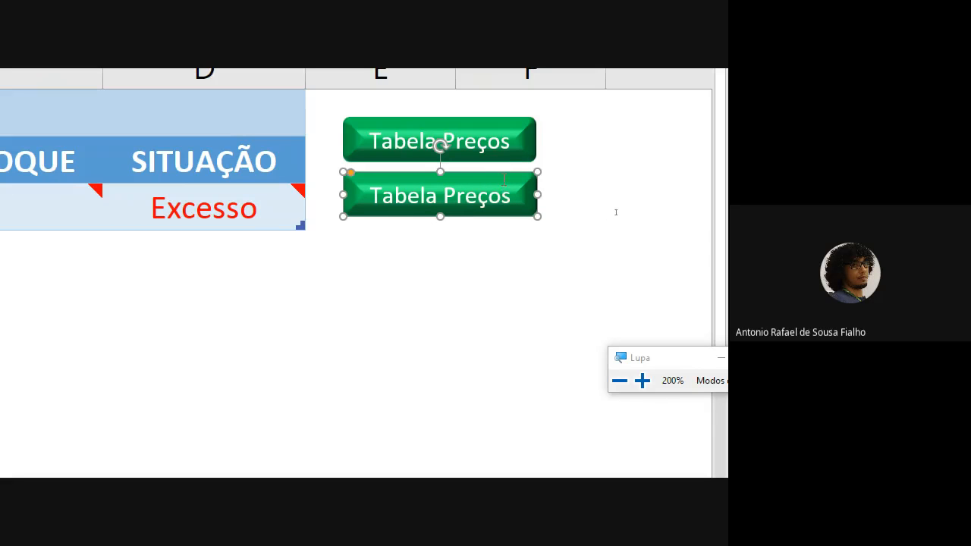
pyautogui.moveTo(501, 179); pyautogui.dragTo(505, 357)
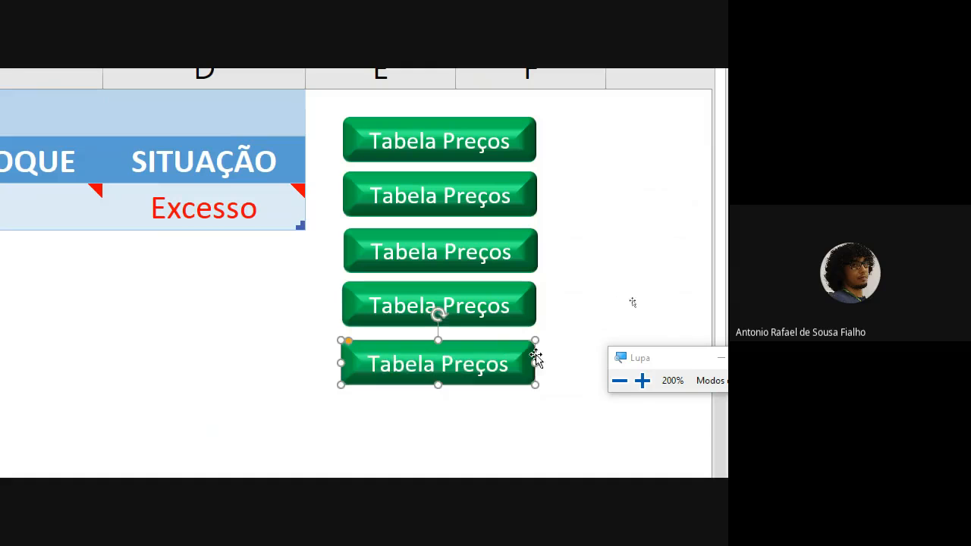
pyautogui.click(619, 380)
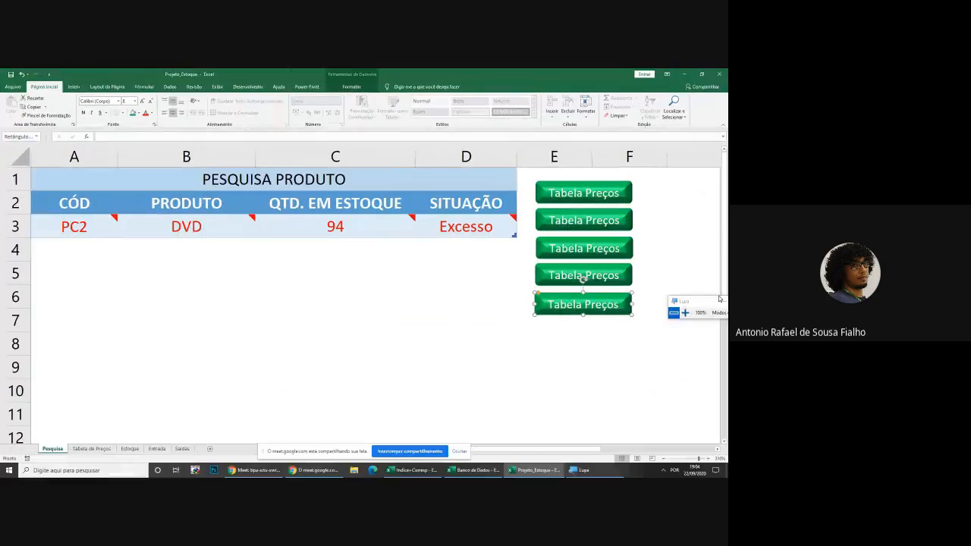
# Move the lowest Tabela Preços button over the fourth one and nudge it into exact alignment with it
pyautogui.click(631, 220)
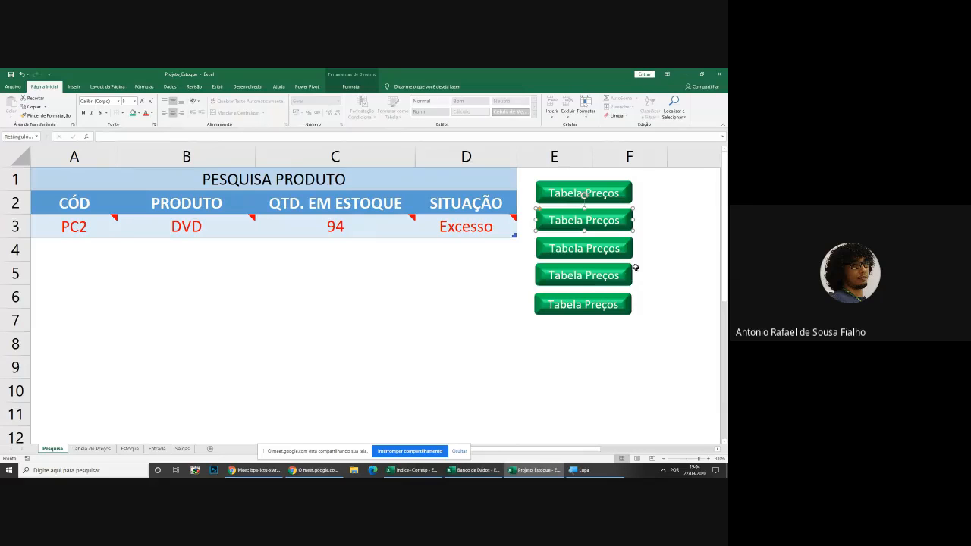
pyautogui.moveTo(627, 300); pyautogui.dragTo(627, 269)
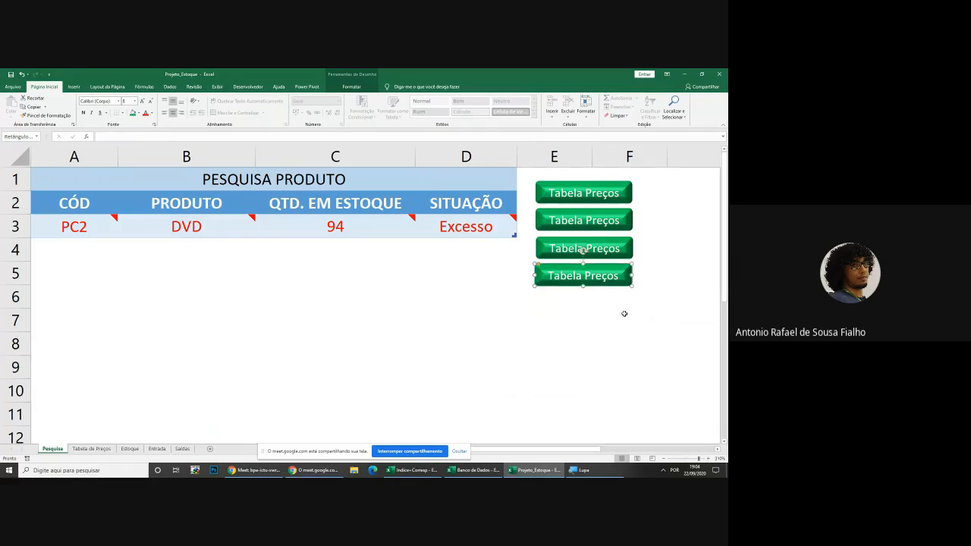
pyautogui.click(584, 471)
pyautogui.click(578, 371)
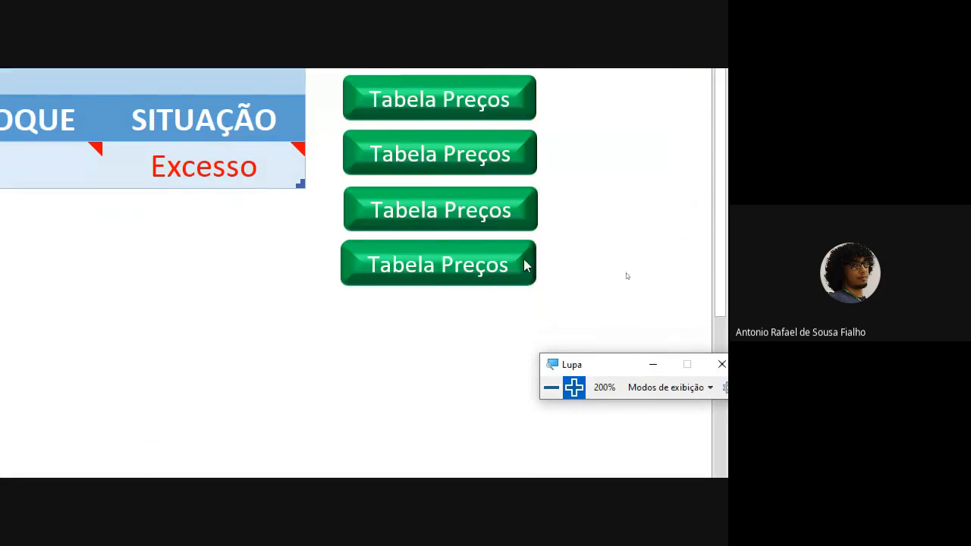
pyautogui.click(527, 264)
pyautogui.press('Up')
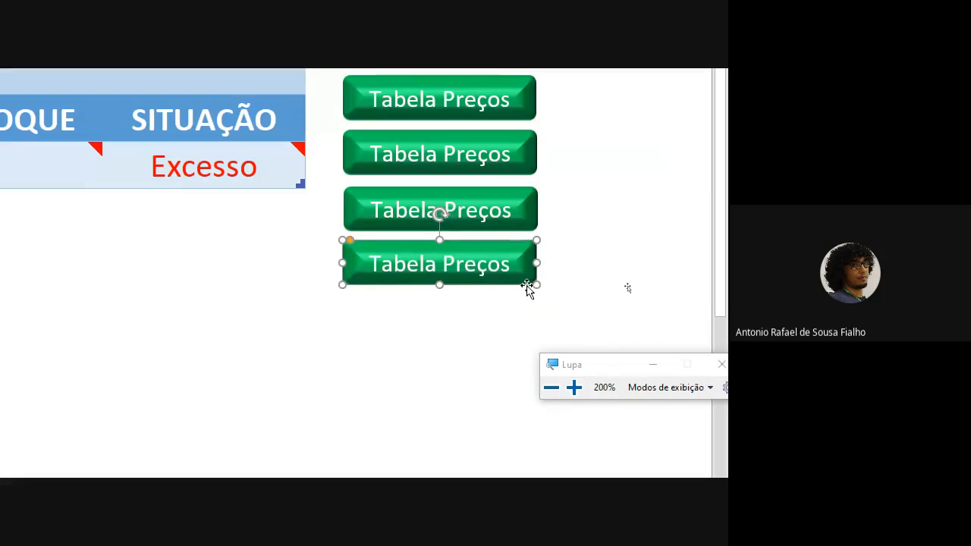
pyautogui.press('Left')
pyautogui.press('Right')
# Shift the aligned button straight down so it sits just below the fourth one with a narrow gap
pyautogui.keyDown('ctrl'); pyautogui.moveTo(525, 290); pyautogui.dragTo(513, 314); pyautogui.keyUp('ctrl')
pyautogui.press('Down')
pyautogui.press('Down')
pyautogui.press('Down')
pyautogui.press('Down')
pyautogui.press('Down')
pyautogui.press('Down')
pyautogui.press('Down')
pyautogui.press('Down')
pyautogui.press('Down')
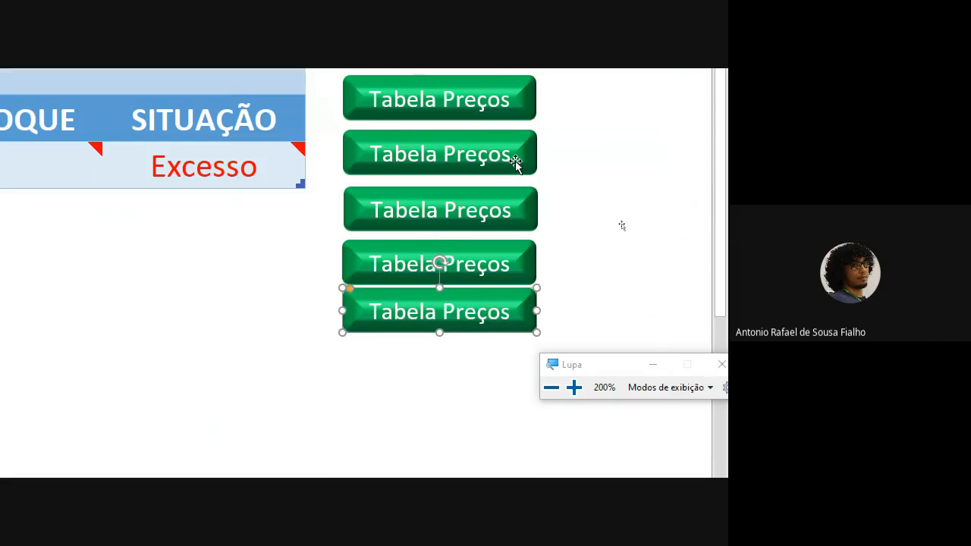
# Move the third button straight down onto the fourth one and nudge it left until their edges match
pyautogui.click(526, 210)
pyautogui.press('Down')
pyautogui.press('Down')
pyautogui.press('Down')
pyautogui.press('Down')
pyautogui.press('Down')
pyautogui.press('Down')
pyautogui.press('Down')
pyautogui.press('Down')
pyautogui.press('Down')
pyautogui.press('Down')
pyautogui.press('Down')
pyautogui.press('Down')
pyautogui.press('Down')
pyautogui.press('Down')
pyautogui.press('Down')
pyautogui.press('Down')
pyautogui.press('Down')
pyautogui.press('Down')
pyautogui.press('Down')
pyautogui.press('Down')
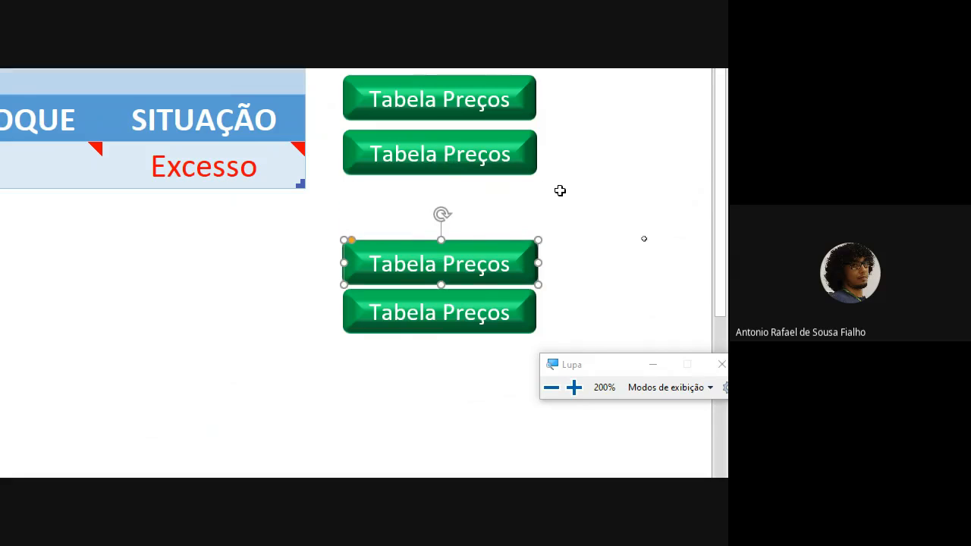
pyautogui.press('Left')
pyautogui.press('Left')
# Shift the aligned third button back up, leaving a narrow gap above the fourth one
pyautogui.press('Up')
pyautogui.press('Up')
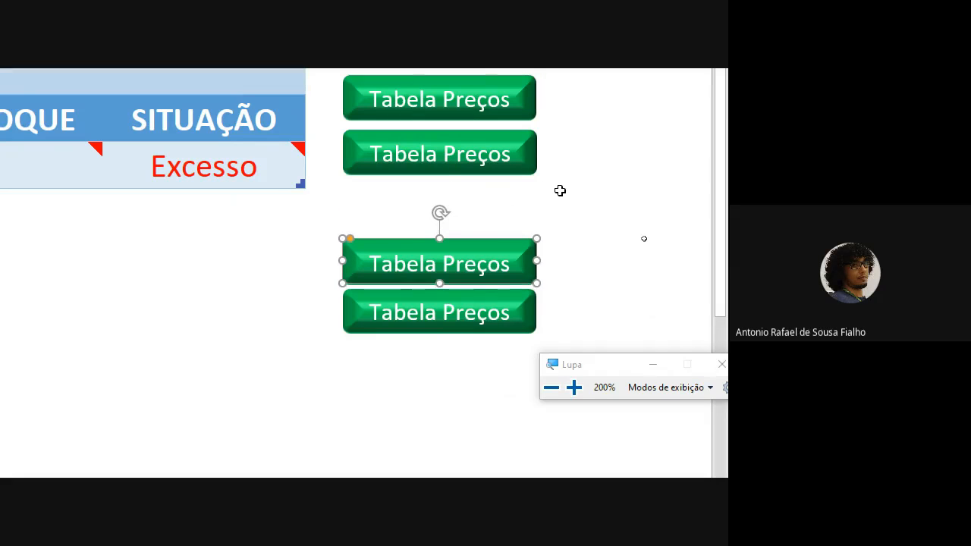
pyautogui.press('Up')
pyautogui.press('Up')
pyautogui.press('Up')
pyautogui.press('Up')
pyautogui.press('Up')
pyautogui.press('Up')
pyautogui.press('Up')
pyautogui.press('Up')
pyautogui.press('Up')
pyautogui.press('Up')
pyautogui.press('Up')
pyautogui.press('Up')
pyautogui.press('Up')
pyautogui.press('Up')
pyautogui.press('Up')
pyautogui.press('Up')
pyautogui.press('Up')
pyautogui.press('Up')
pyautogui.press('Up')
pyautogui.press('Up')
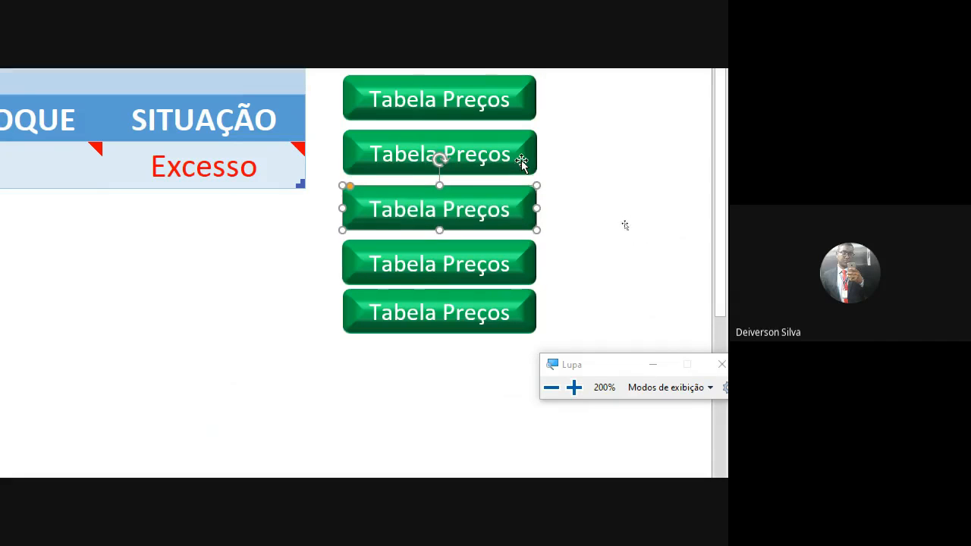
pyautogui.press('Down')
pyautogui.press('Down')
pyautogui.press('Down')
# Move the second button down over the third one and line up their edges
pyautogui.click(522, 158)
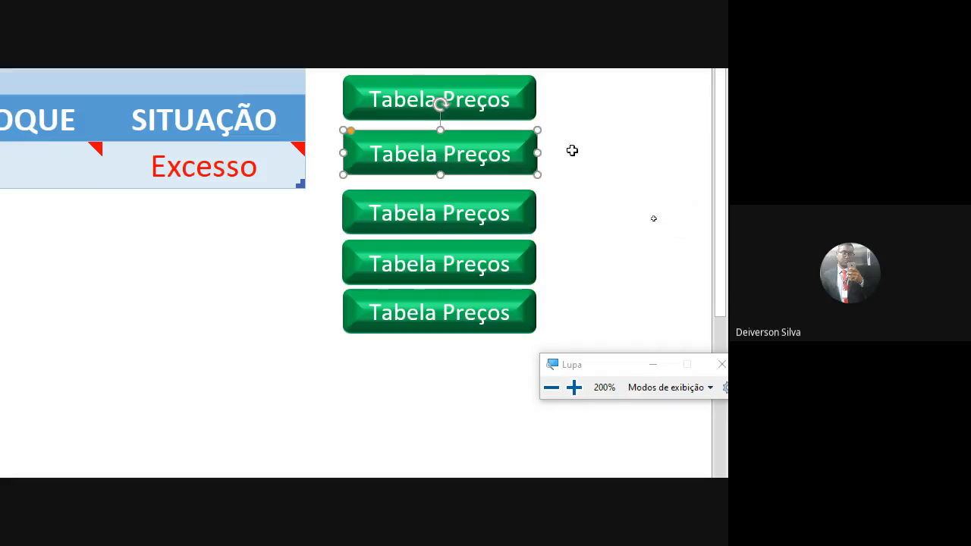
pyautogui.press('Down')
pyautogui.press('Down')
pyautogui.press('Down')
pyautogui.press('Down')
pyautogui.press('Down')
pyautogui.press('Down')
pyautogui.press('Down')
pyautogui.press('Down')
pyautogui.press('Down')
pyautogui.press('Down')
pyautogui.press('Down')
pyautogui.press('Down')
pyautogui.press('Down')
pyautogui.press('Down')
pyautogui.press('Down')
pyautogui.press('Down')
pyautogui.press('Down')
pyautogui.press('Down')
pyautogui.press('Down')
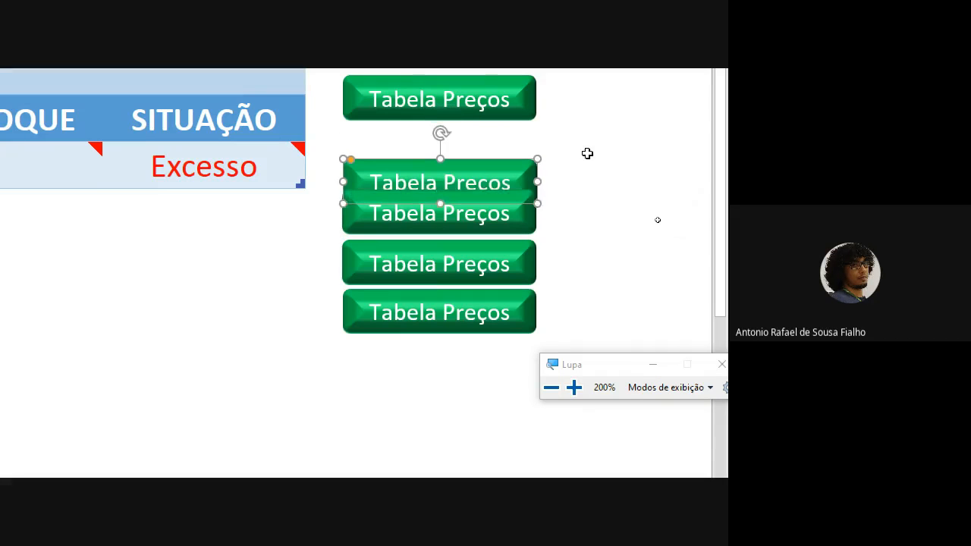
pyautogui.press('Down')
pyautogui.press('Down')
pyautogui.press('Down')
pyautogui.press('Down')
pyautogui.press('Down')
pyautogui.press('Down')
pyautogui.press('Down')
pyautogui.press('Down')
pyautogui.press('Down')
pyautogui.press('Down')
pyautogui.press('Down')
pyautogui.press('Down')
pyautogui.press('Down')
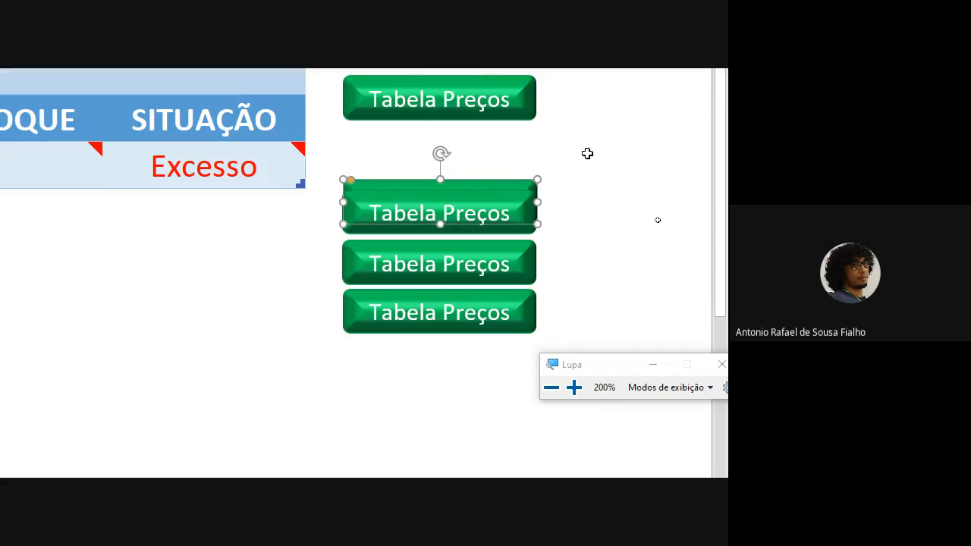
pyautogui.press('Down')
pyautogui.press('Down')
pyautogui.press('Down')
pyautogui.press('Down')
pyautogui.press('Down')
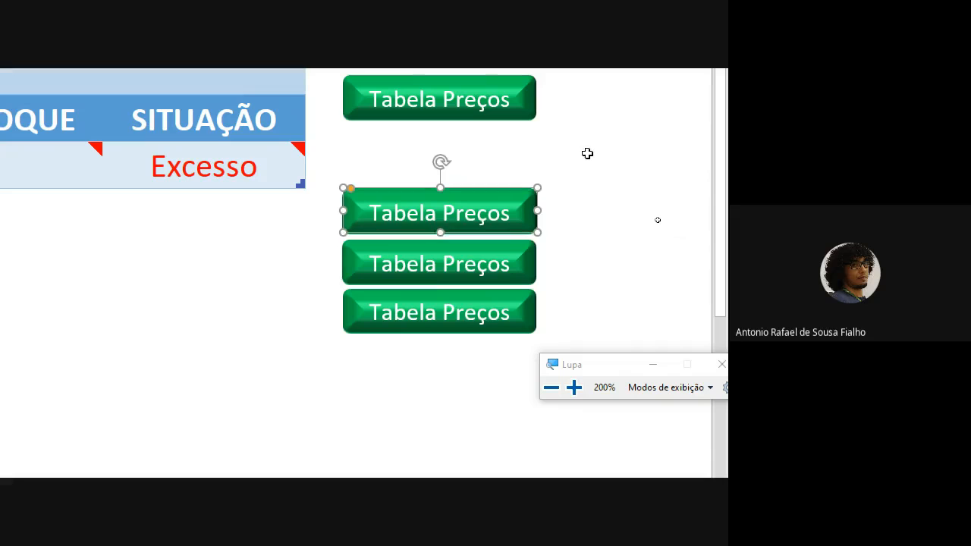
pyautogui.press('Down')
pyautogui.press('Down')
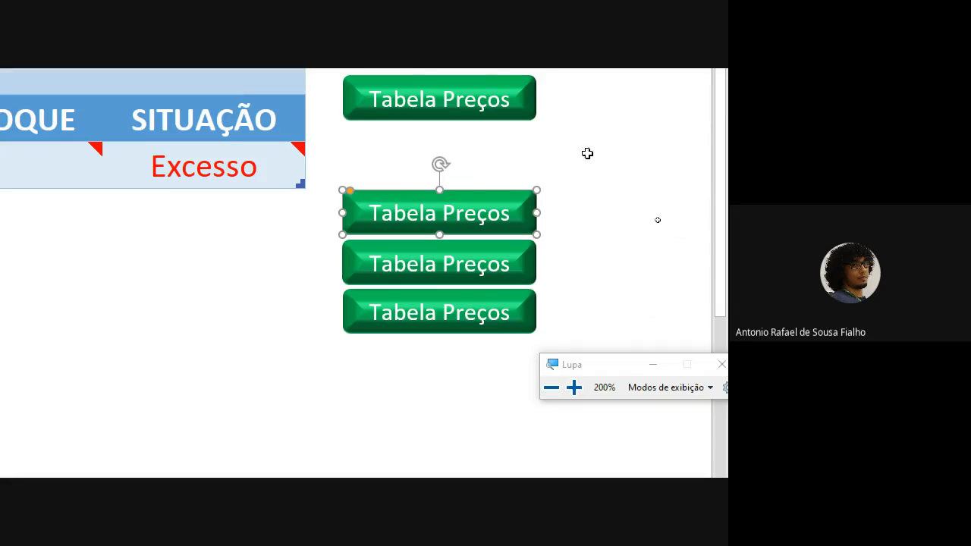
# Raise the aligned second button until it sits just above the third one with a narrow gap
pyautogui.press('Up')
pyautogui.press('Up')
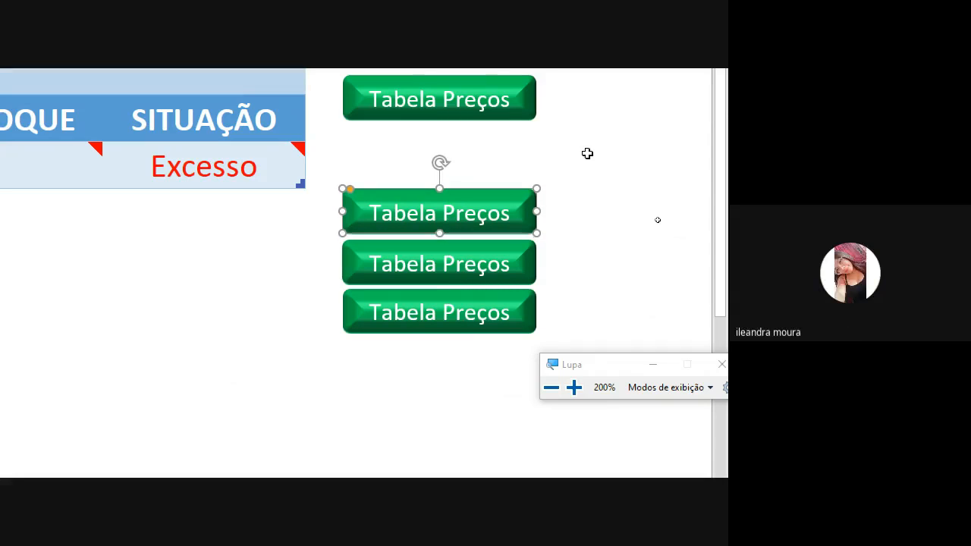
pyautogui.press('Up')
pyautogui.press('Up')
pyautogui.press('Up')
pyautogui.press('Up')
pyautogui.press('Up')
pyautogui.press('Up')
pyautogui.press('Up')
pyautogui.press('Up')
pyautogui.press('Up')
pyautogui.press('Up')
pyautogui.press('Up')
pyautogui.press('Up')
pyautogui.press('Up')
pyautogui.press('Up')
pyautogui.press('Up')
pyautogui.press('Up')
pyautogui.press('Up')
pyautogui.press('Up')
pyautogui.press('Up')
pyautogui.press('Up')
pyautogui.press('Up')
pyautogui.press('Up')
pyautogui.press('Up')
pyautogui.press('Up')
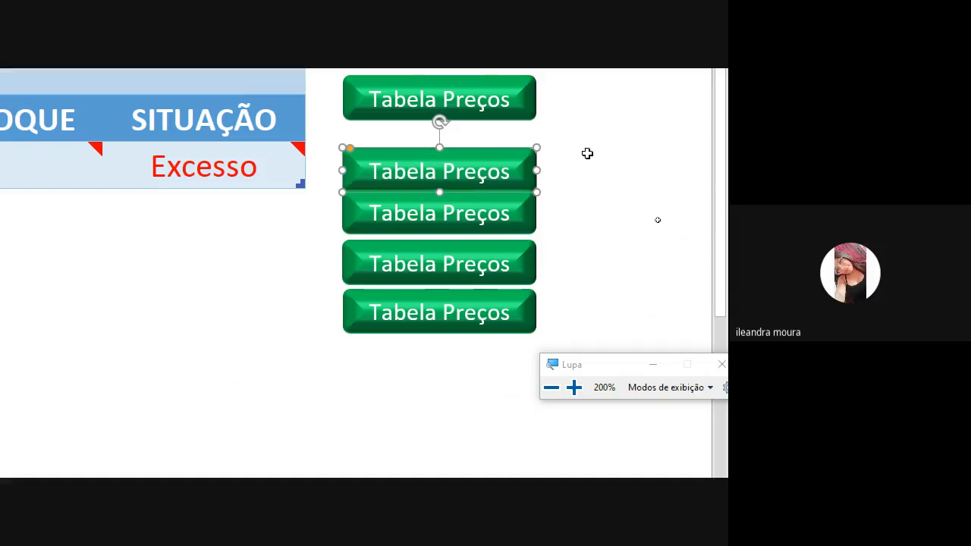
pyautogui.press('Up')
pyautogui.press('Up')
pyautogui.press('Up')
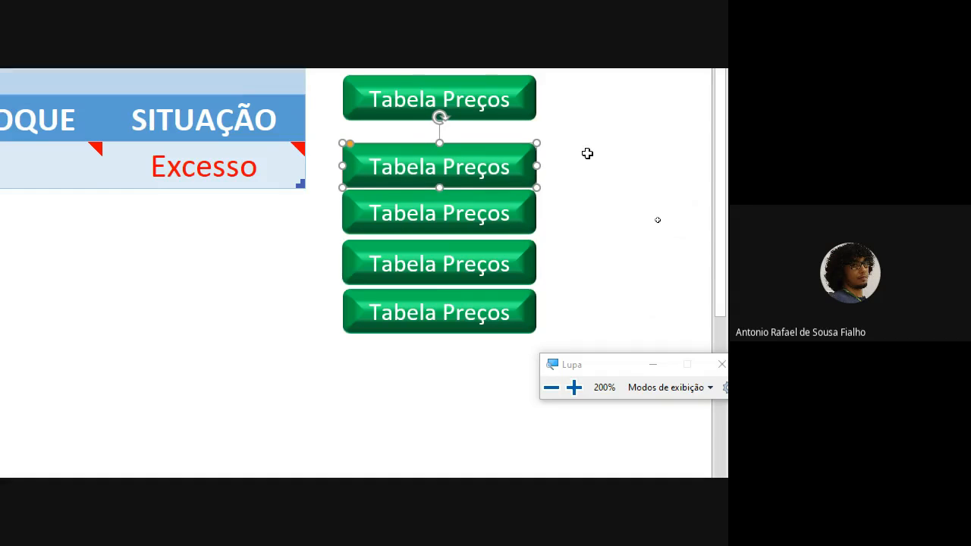
pyautogui.press('Up')
pyautogui.press('Up')
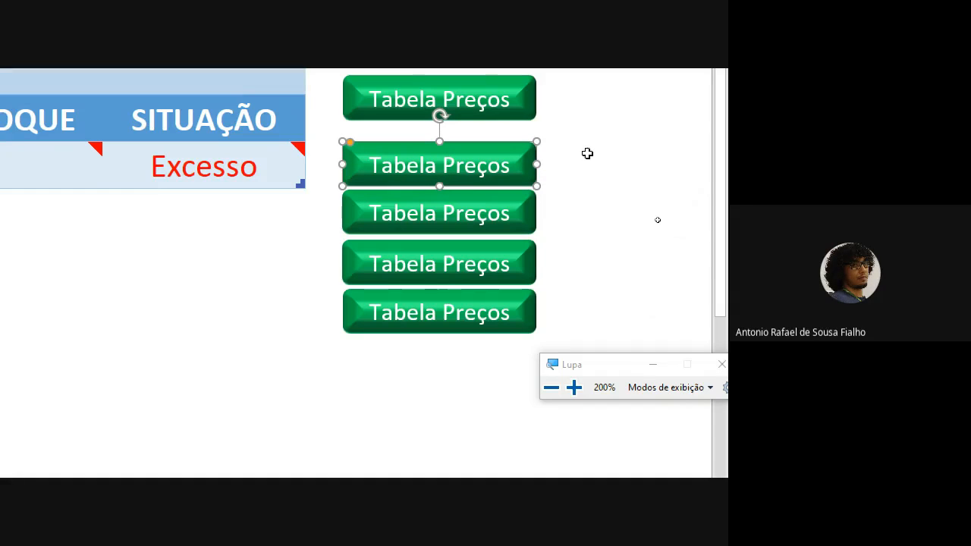
pyautogui.press('Up')
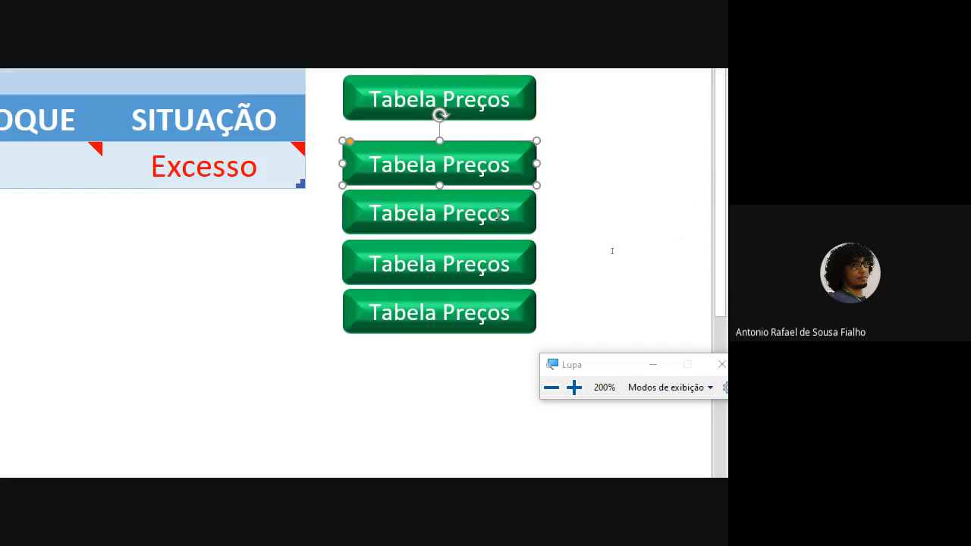
# Nudge the fourth and fifth buttons slightly up to even out the spacing of the lower four buttons
pyautogui.click(514, 199)
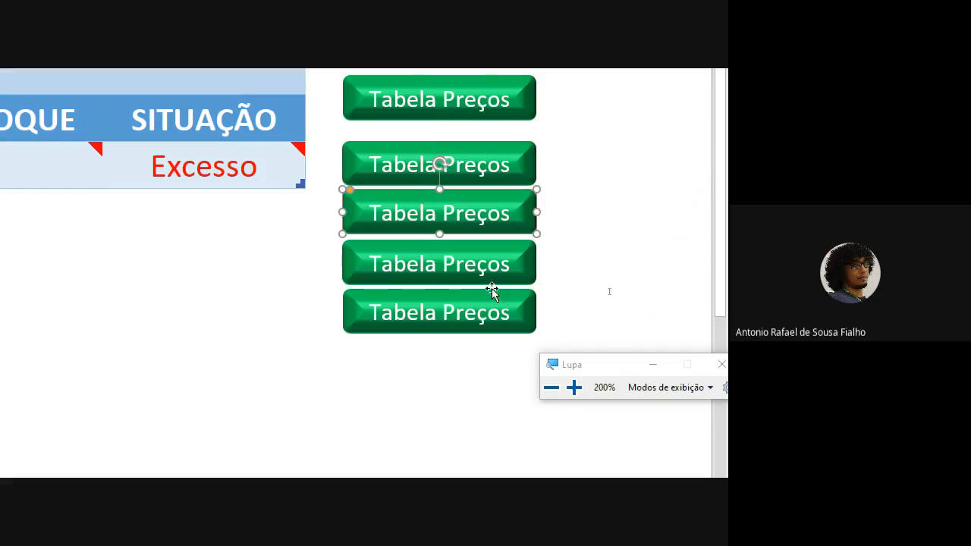
pyautogui.click(508, 251)
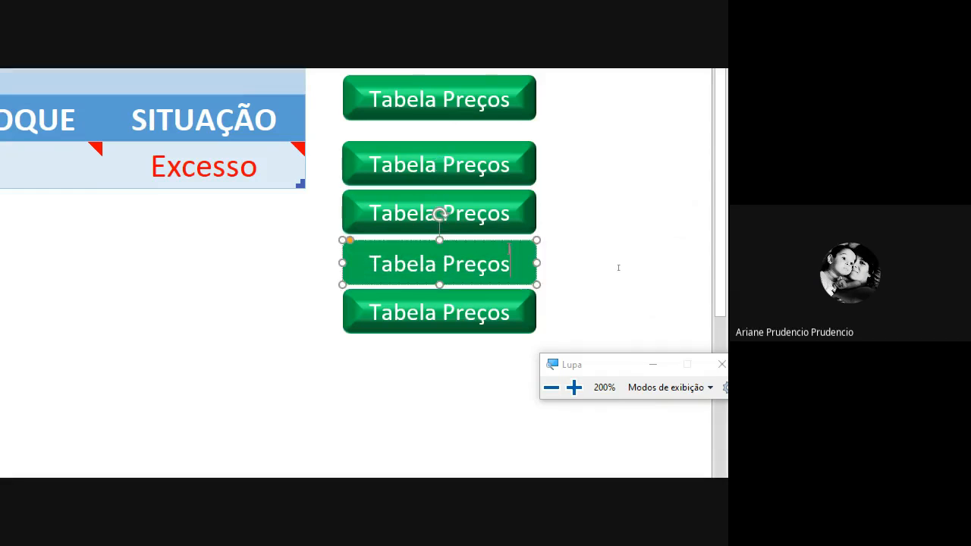
pyautogui.click(634, 247)
pyautogui.click(505, 246)
pyautogui.press('Up')
pyautogui.press('Up')
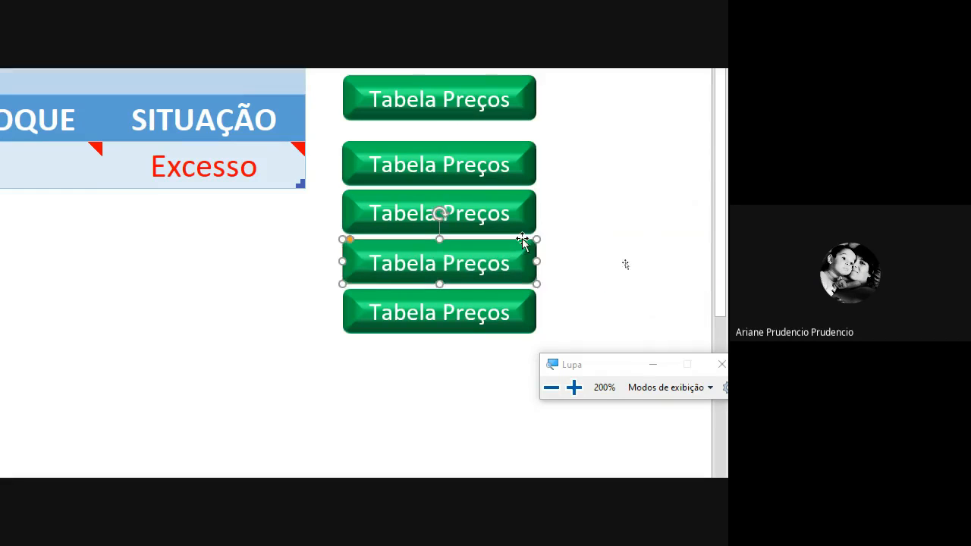
pyautogui.click(506, 294)
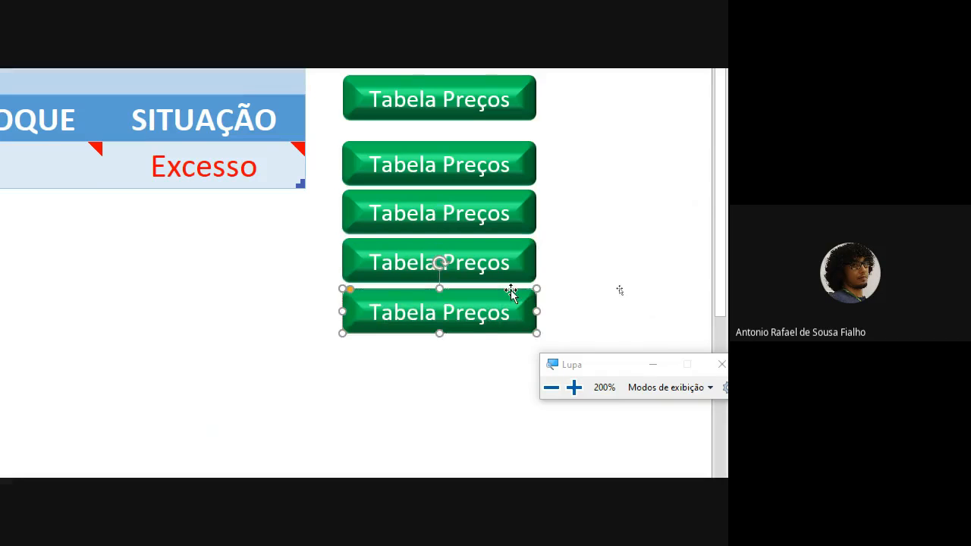
pyautogui.press('Up')
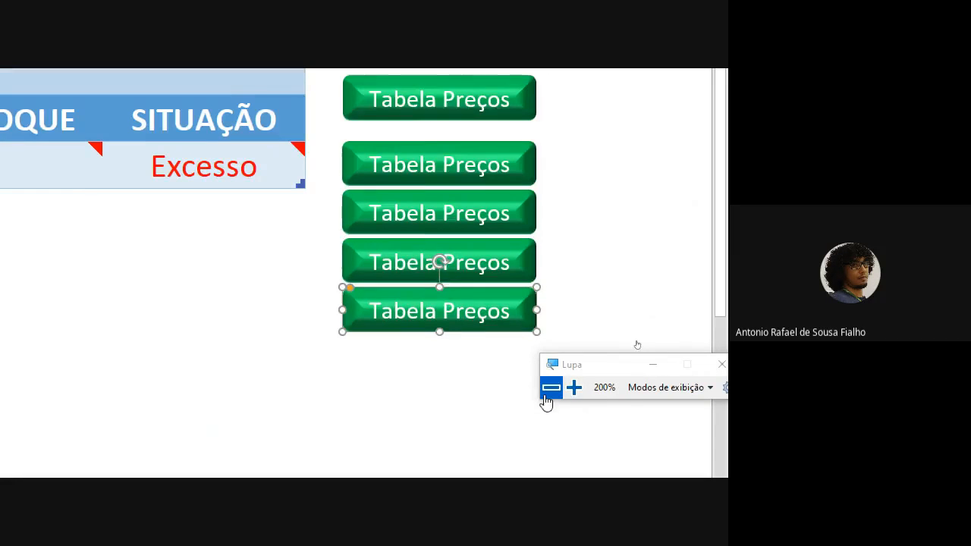
# Restore the screen magnification to 100% and delete the original Tabela Preços button at the head of the column
pyautogui.click(551, 387)
pyautogui.click(292, 326)
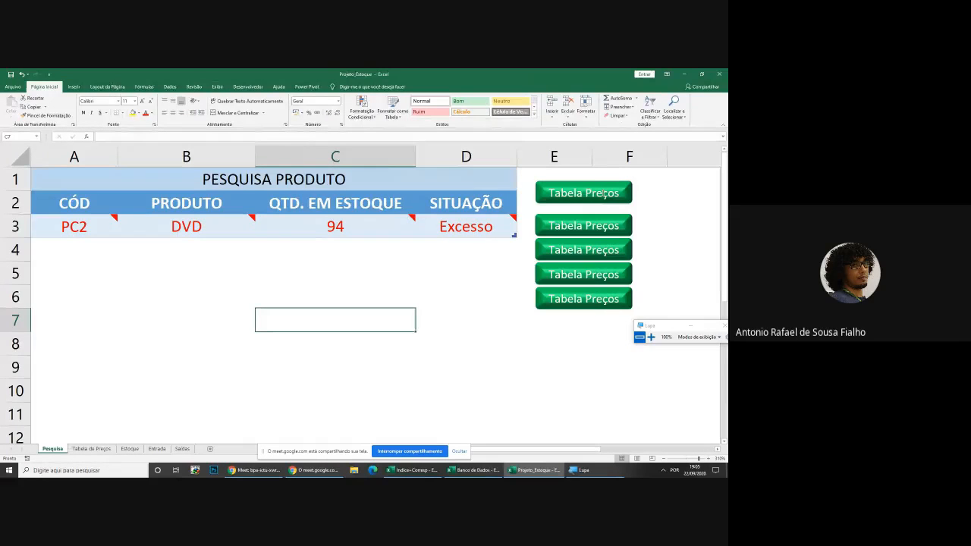
pyautogui.keyDown('ctrl'); pyautogui.click(618, 183); pyautogui.keyUp('ctrl')
pyautogui.press('Delete')
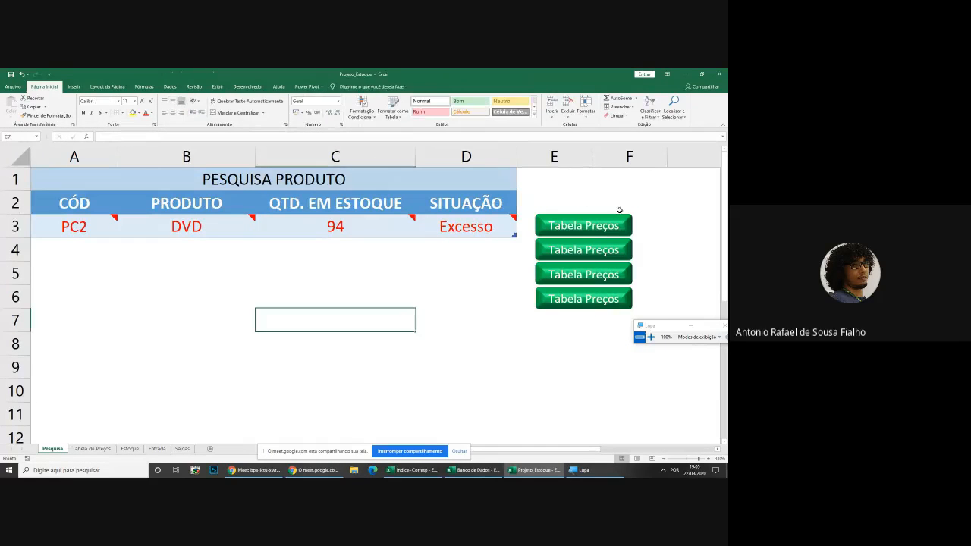
# Select all four Tabela Preços buttons together and move them up so the column starts beside row 1
pyautogui.keyDown('ctrl'); pyautogui.click(620, 218); pyautogui.keyUp('ctrl')
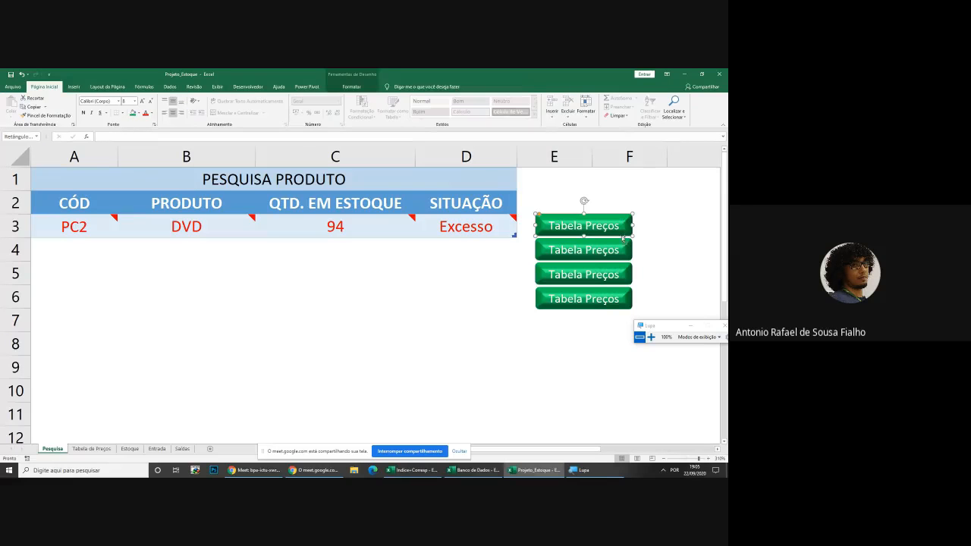
pyautogui.keyDown('ctrl'); pyautogui.click(624, 244); pyautogui.keyUp('ctrl')
pyautogui.keyDown('ctrl'); pyautogui.click(624, 272); pyautogui.keyUp('ctrl')
pyautogui.keyDown('ctrl'); pyautogui.click(624, 298); pyautogui.keyUp('ctrl')
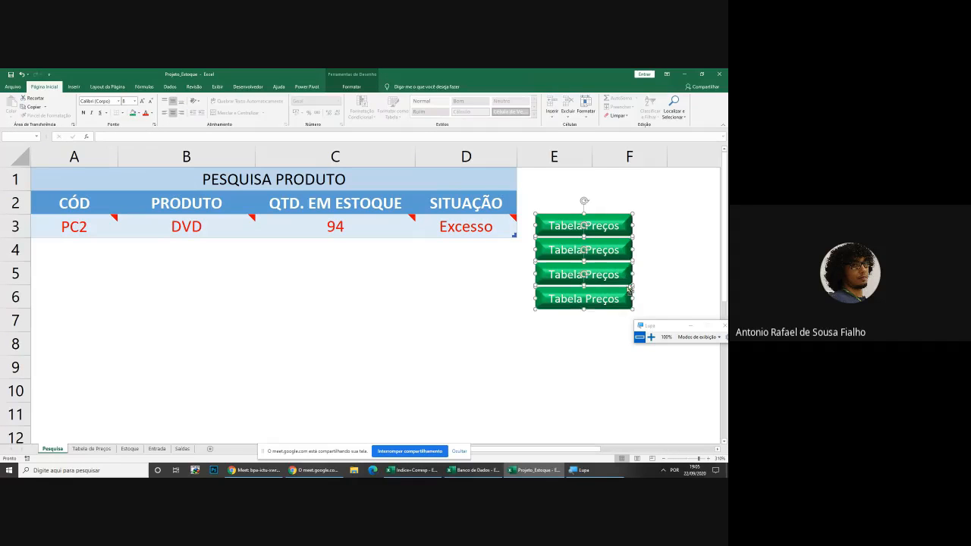
pyautogui.press('Up')
pyautogui.press('Up')
pyautogui.press('Up')
pyautogui.press('Up')
pyautogui.press('Up')
pyautogui.press('Up')
pyautogui.press('Up')
pyautogui.press('Up')
pyautogui.press('Up')
pyautogui.press('Up')
pyautogui.press('Up')
pyautogui.press('Up')
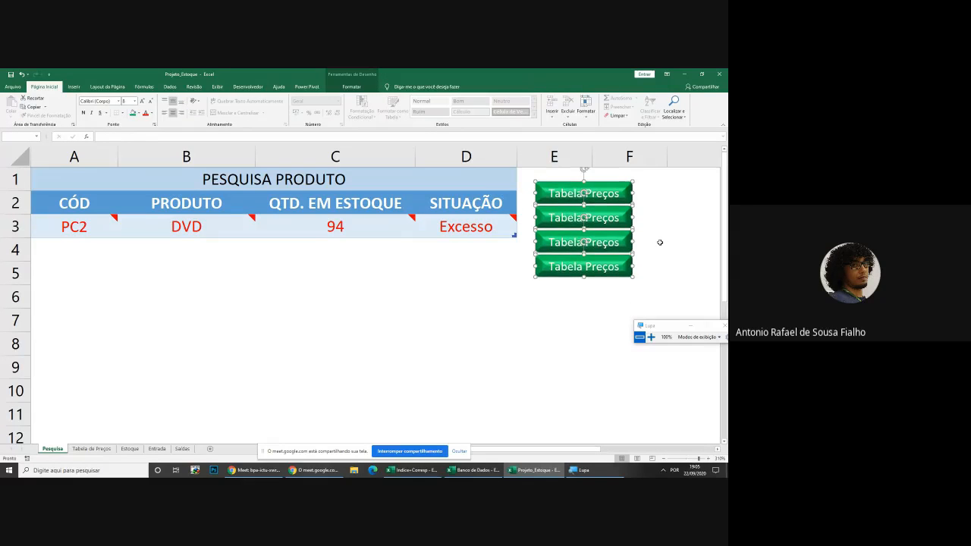
pyautogui.click(566, 330)
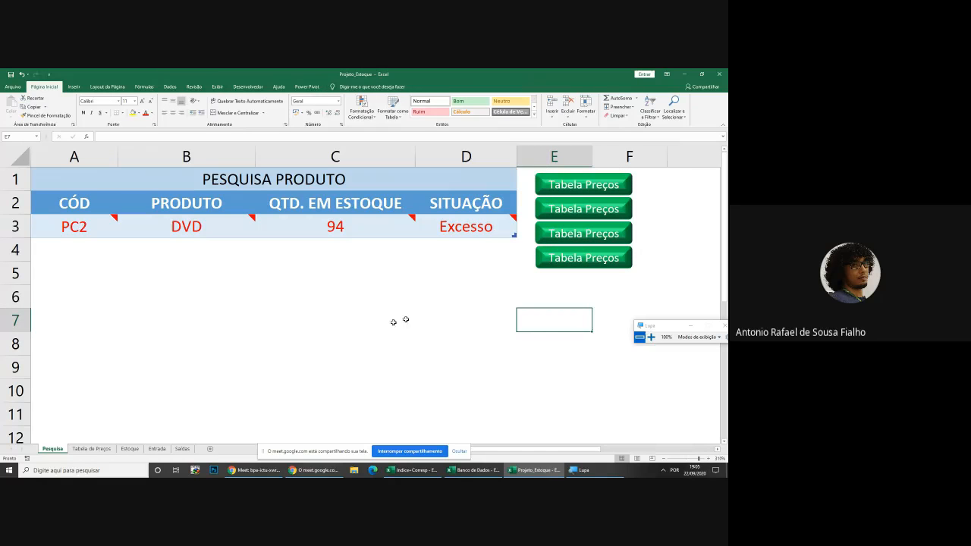
pyautogui.click(369, 341)
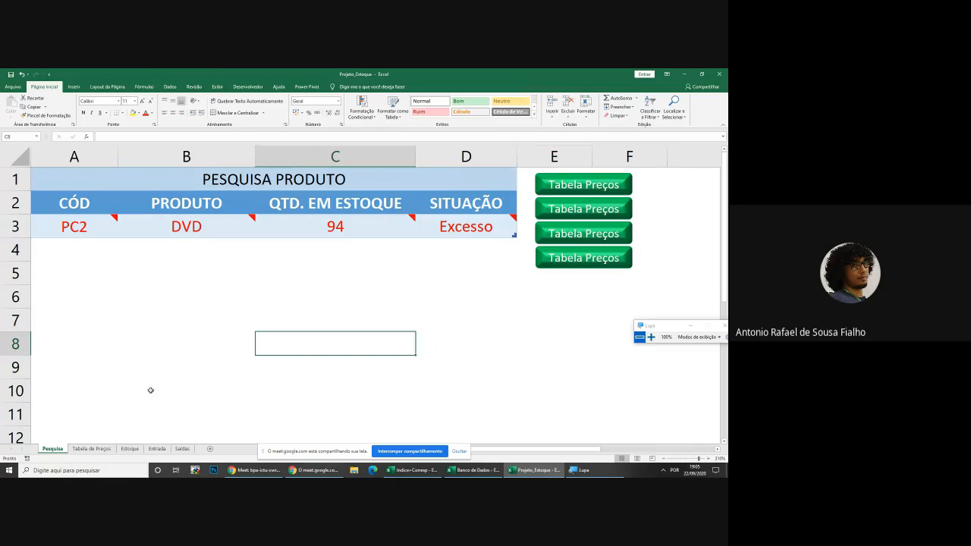
# Replace the text of the second button in the column with Estoque
pyautogui.click(571, 217)
pyautogui.doubleClick(564, 212)
pyautogui.click(553, 211)
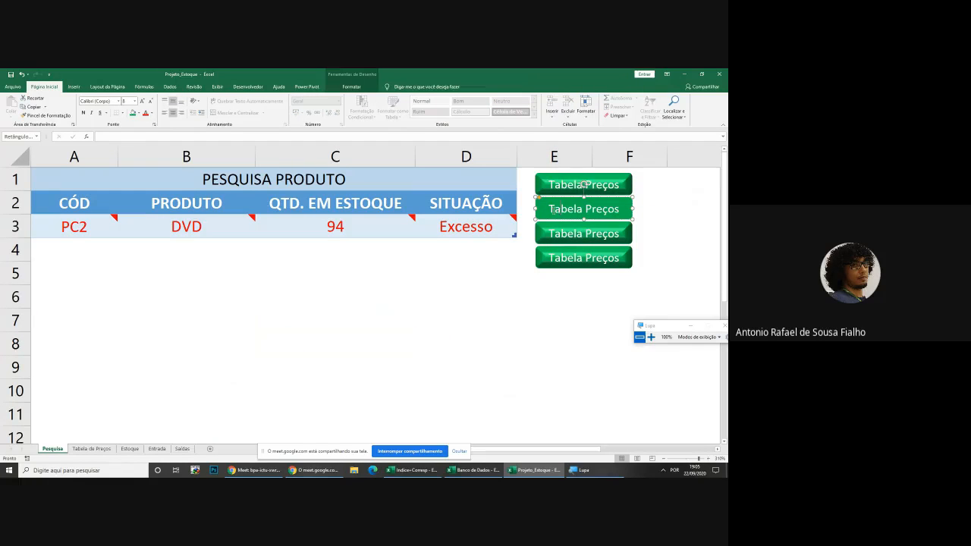
pyautogui.moveTo(551, 210); pyautogui.dragTo(601, 209)
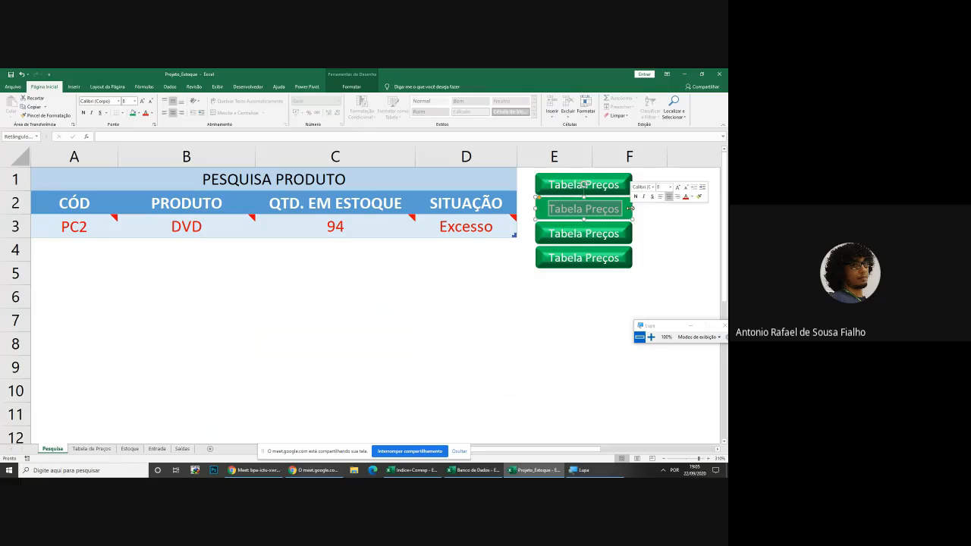
pyautogui.write('Estoque')
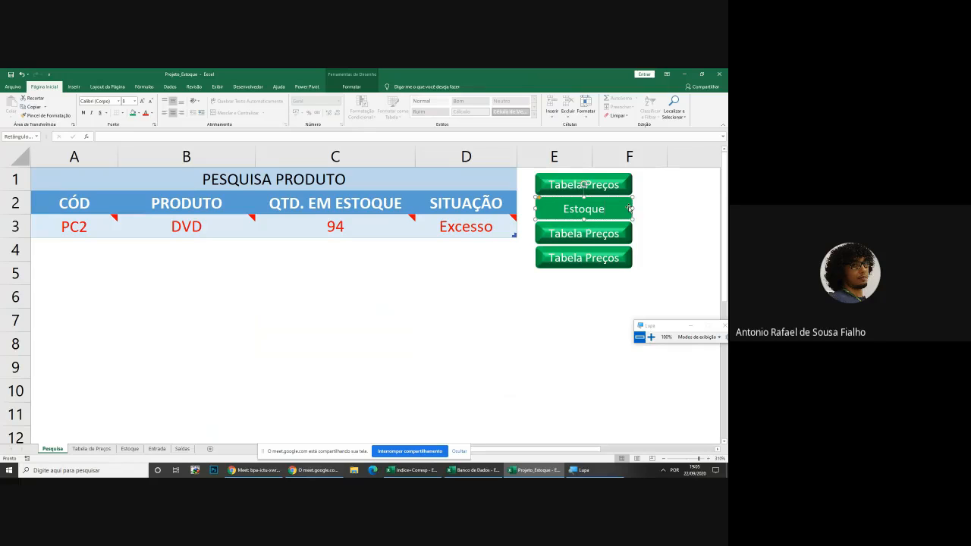
# Relabel the third button Entrada and the fourth button Saídas
pyautogui.click(553, 235)
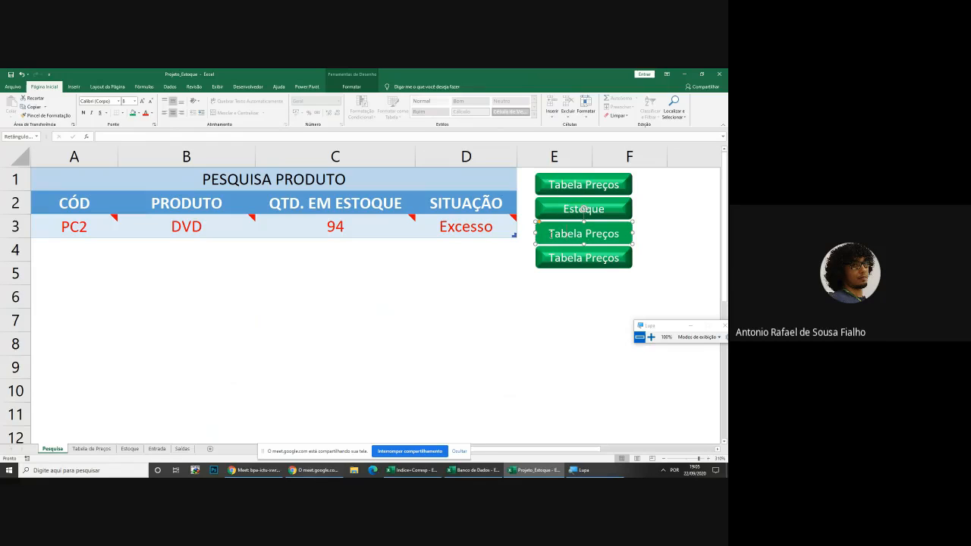
pyautogui.moveTo(551, 234); pyautogui.dragTo(605, 235)
pyautogui.write('Entrada')
pyautogui.click(549, 258)
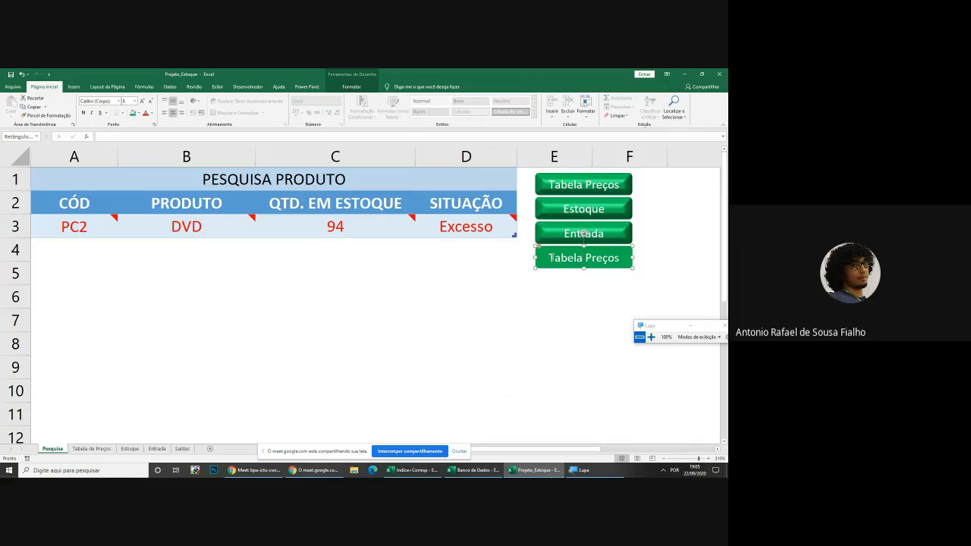
pyautogui.moveTo(549, 258); pyautogui.dragTo(629, 258)
pyautogui.write('Saídas')
pyautogui.click(593, 296)
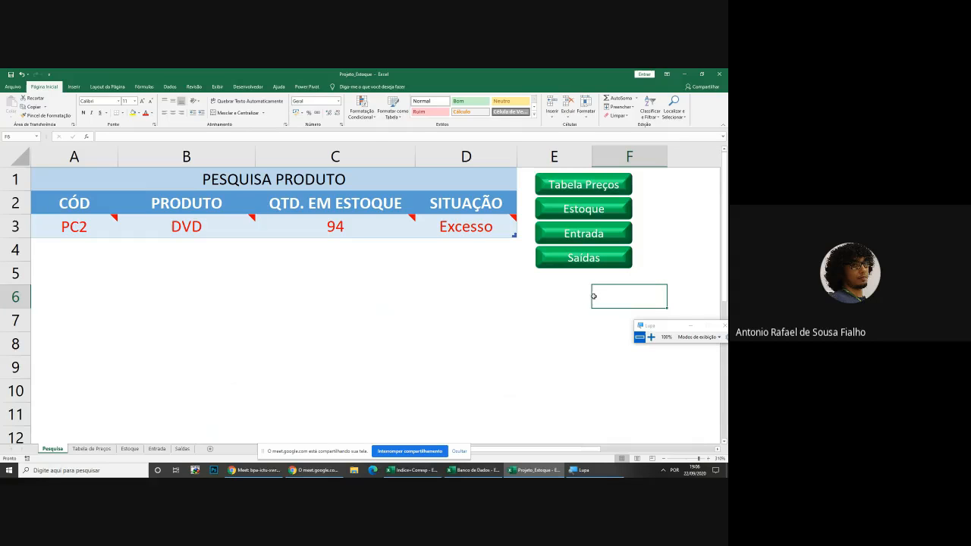
# Minimise the Lupa magnifier window and select all four buttons together
pyautogui.moveTo(667, 329); pyautogui.dragTo(597, 352)
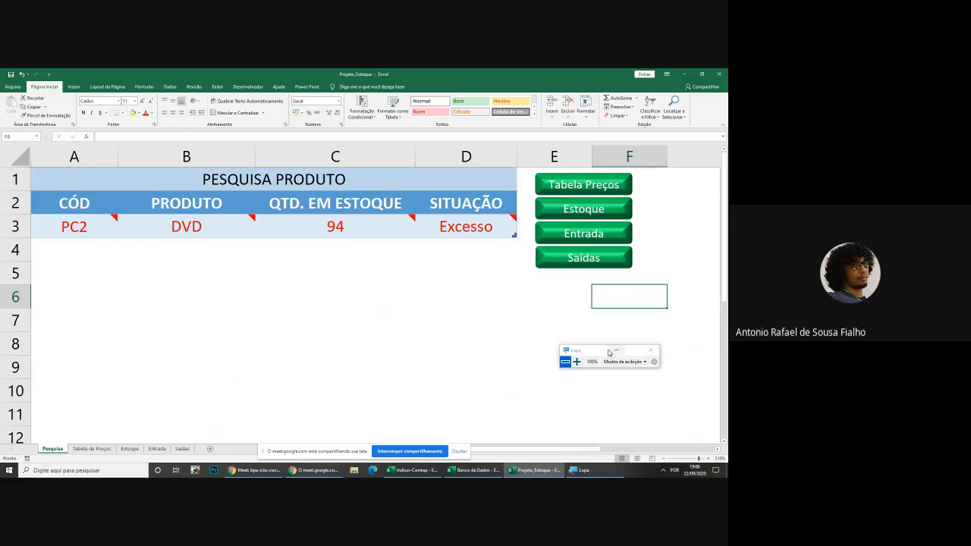
pyautogui.click(610, 351)
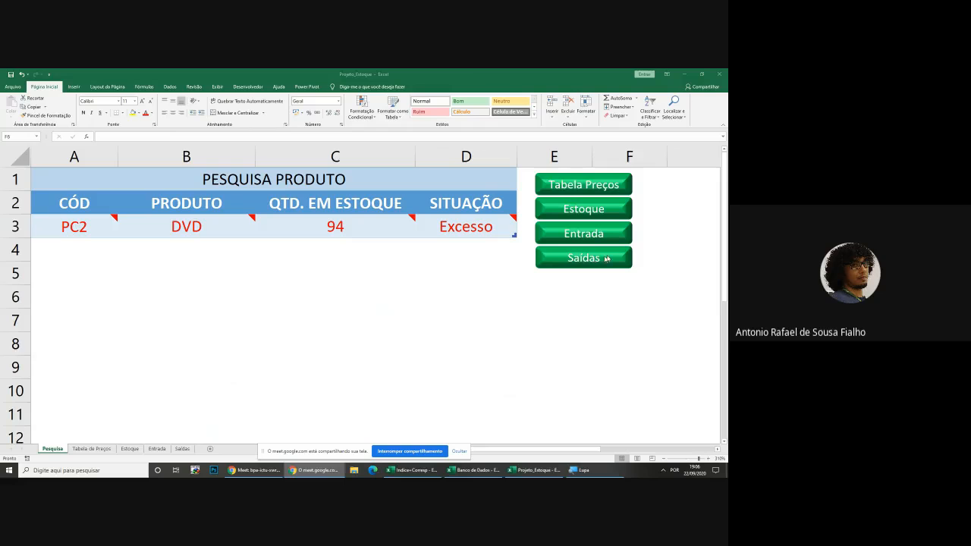
pyautogui.keyDown('ctrl'); pyautogui.click(612, 237); pyautogui.keyUp('ctrl')
pyautogui.keyDown('ctrl'); pyautogui.click(613, 259); pyautogui.keyUp('ctrl')
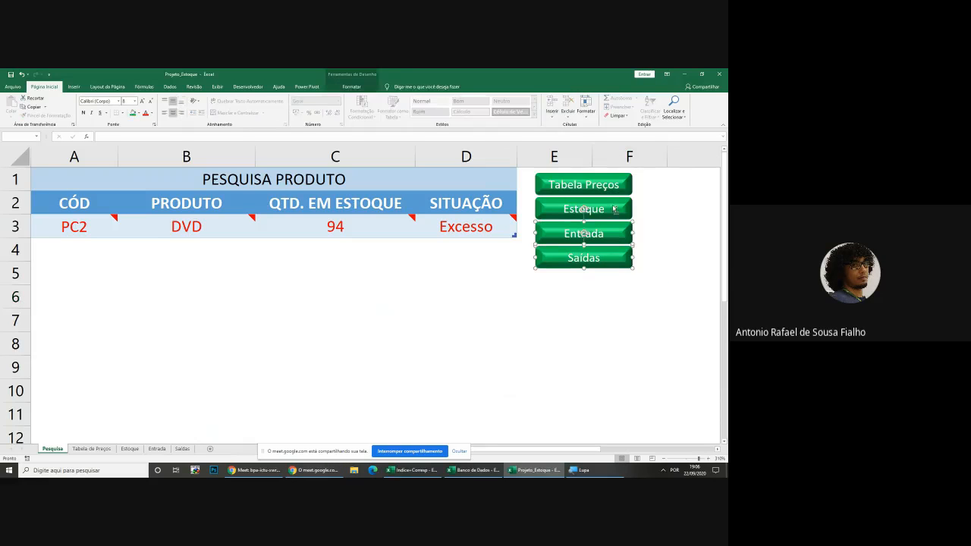
pyautogui.keyDown('ctrl'); pyautogui.click(615, 209); pyautogui.keyUp('ctrl')
pyautogui.keyDown('ctrl'); pyautogui.click(620, 180); pyautogui.keyUp('ctrl')
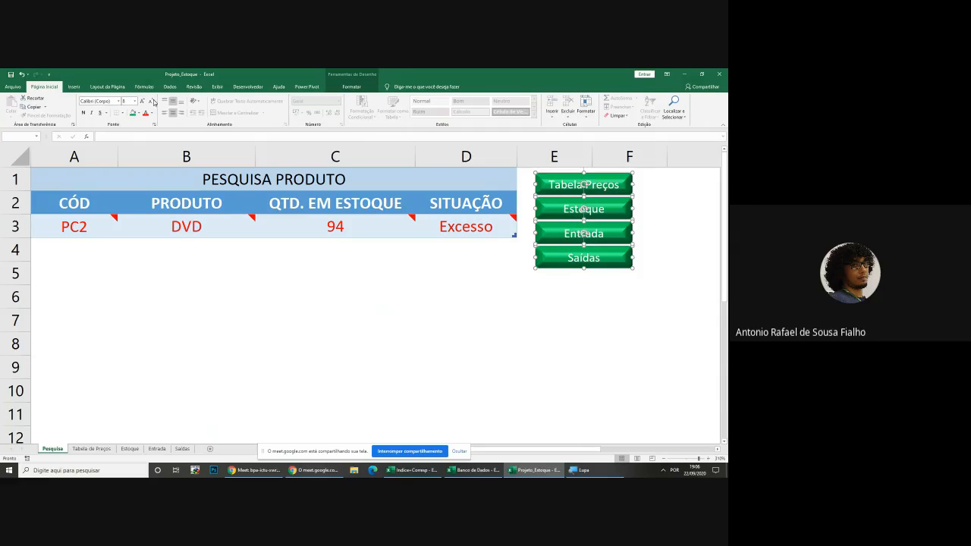
pyautogui.click(73, 87)
pyautogui.click(43, 108)
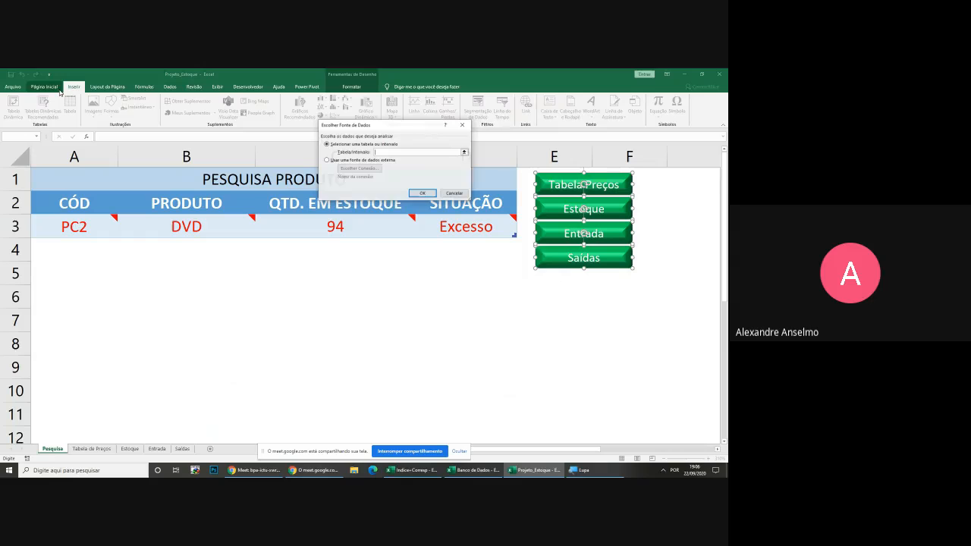
pyautogui.press('Escape')
pyautogui.click(44, 86)
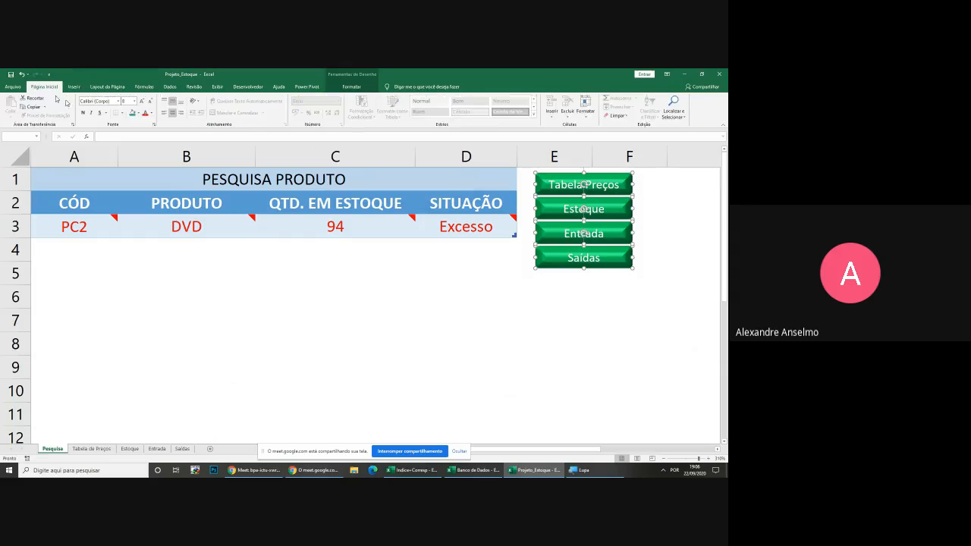
# Make the text of the four selected buttons bold and black
pyautogui.click(152, 113)
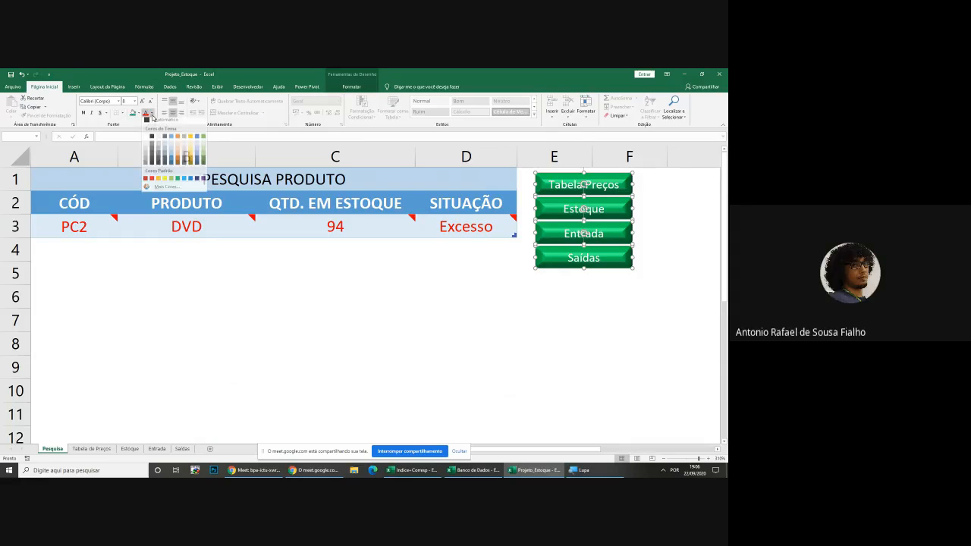
pyautogui.click(155, 125)
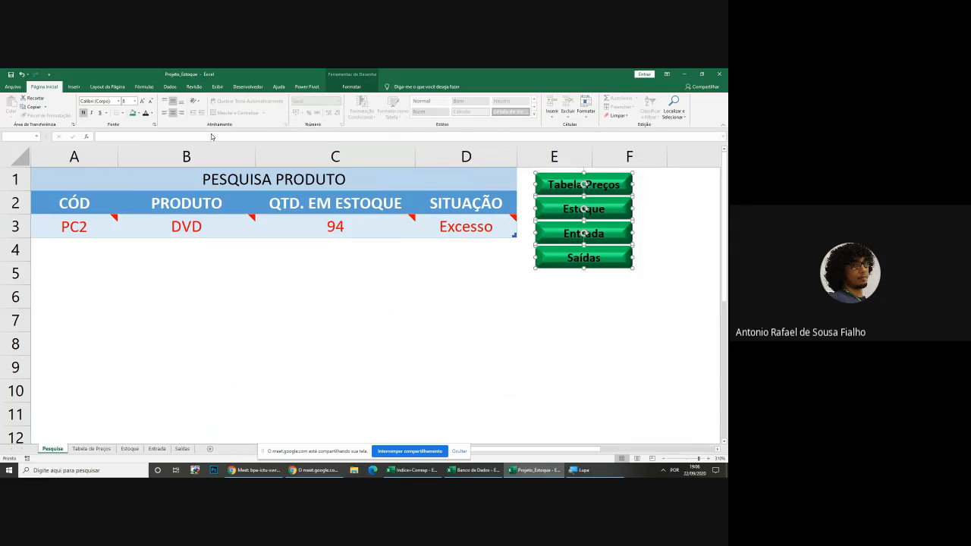
pyautogui.click(152, 113)
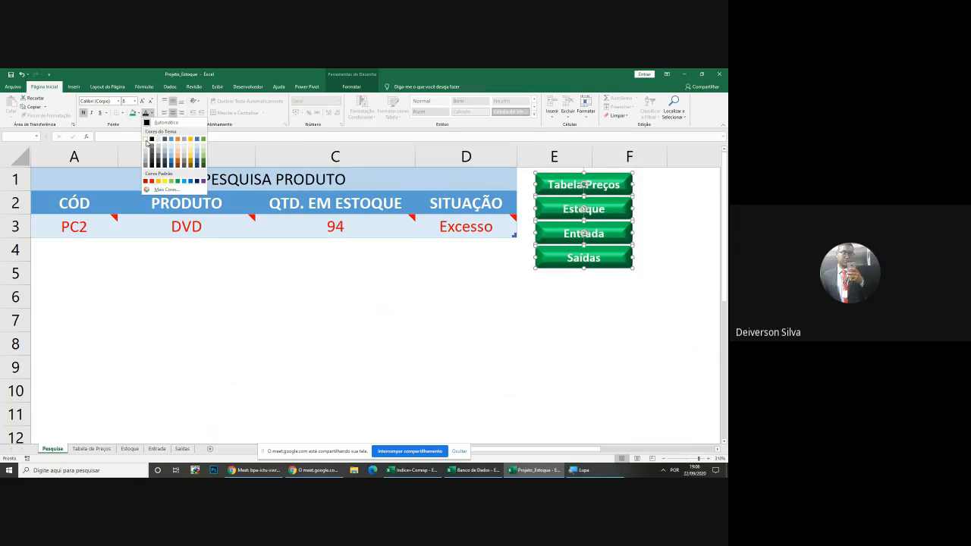
pyautogui.click(339, 337)
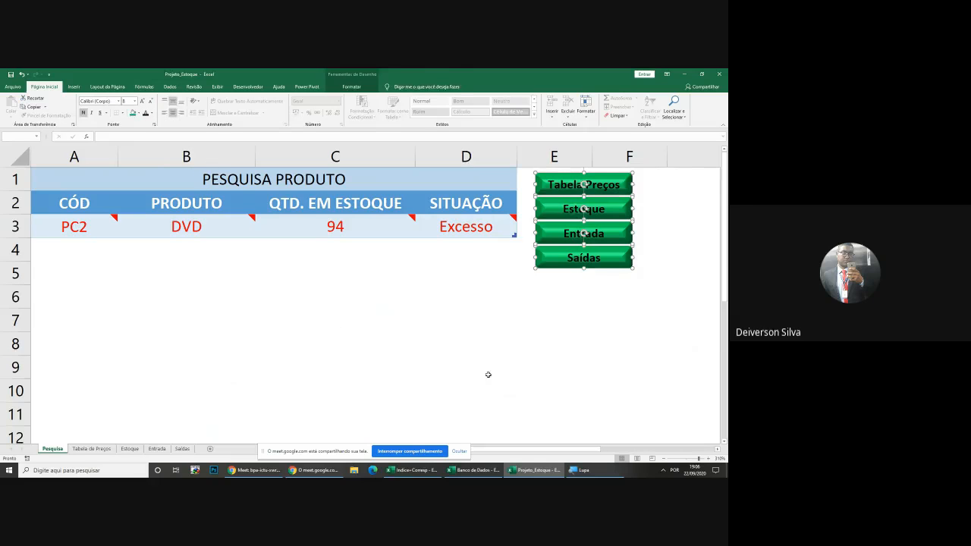
pyautogui.click(488, 375)
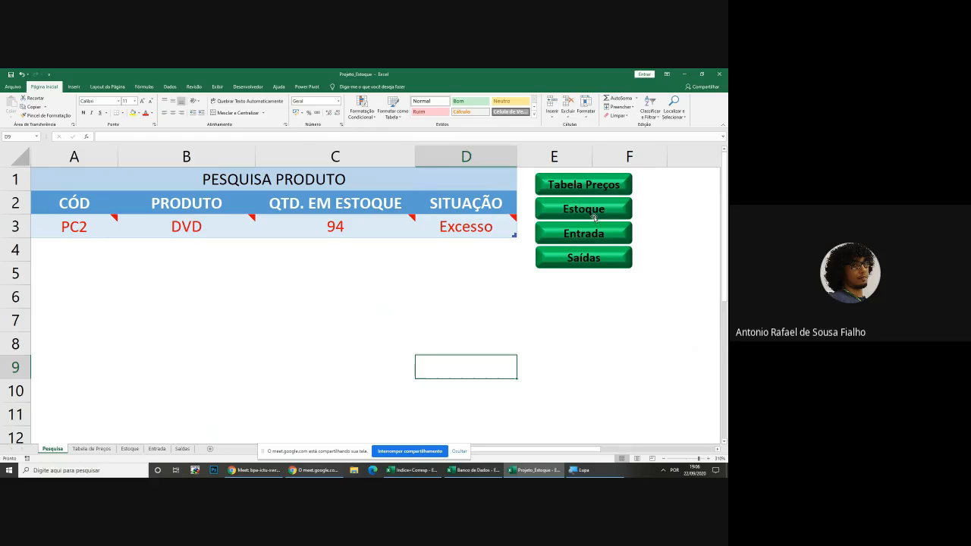
# Magnify the screen to 200% and link the Tabela Preços button to cell A1 of the 'Tabela de Preços' sheet in this document
pyautogui.click(583, 471)
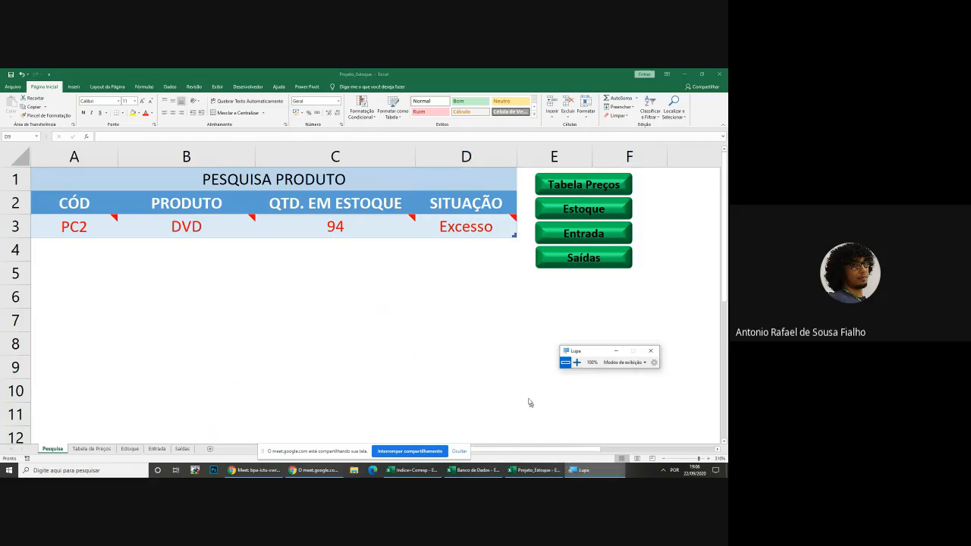
pyautogui.click(576, 361)
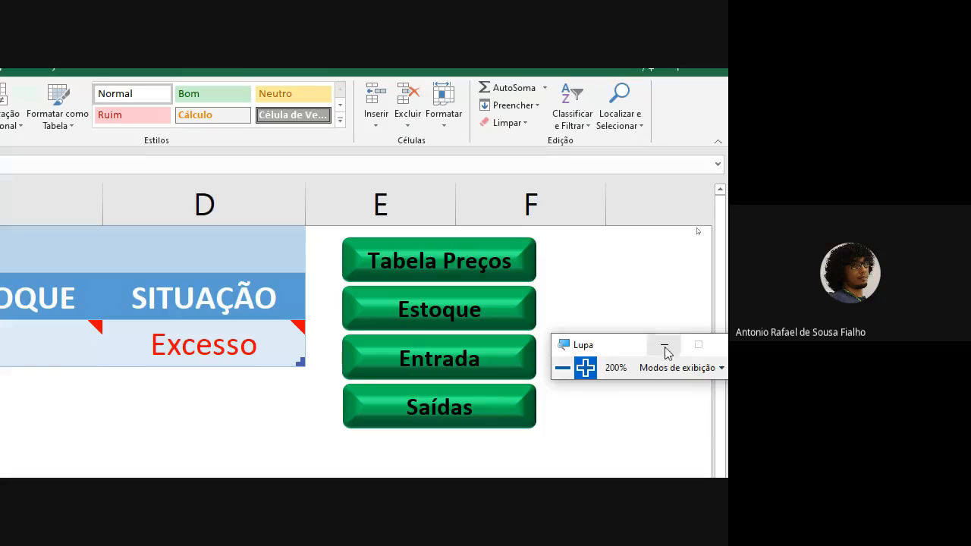
pyautogui.rightClick(520, 248)
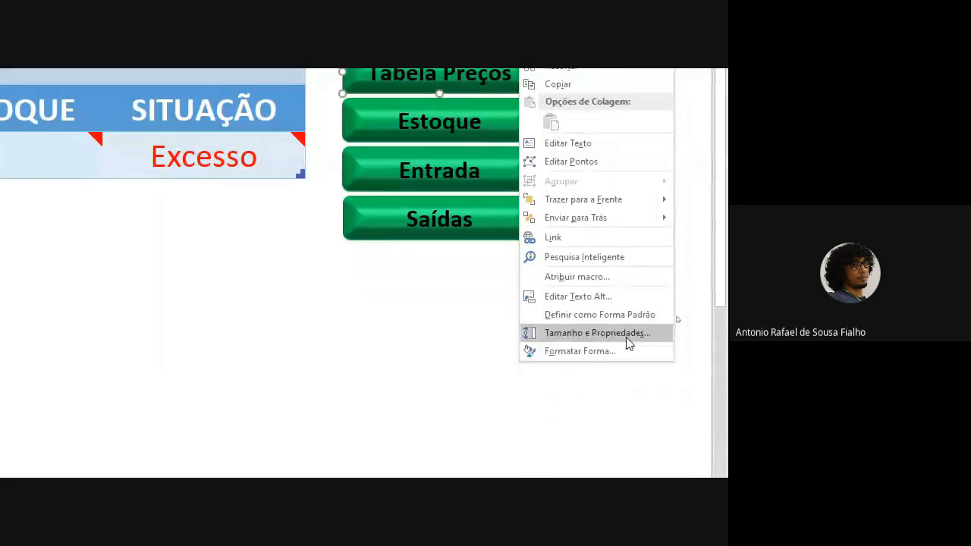
pyautogui.click(552, 238)
pyautogui.moveTo(330, 117); pyautogui.dragTo(244, 136)
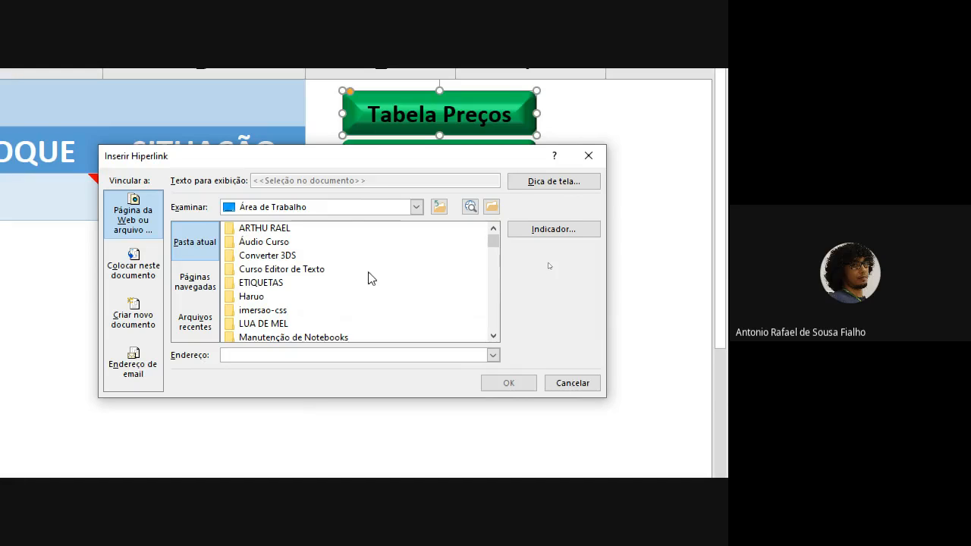
pyautogui.click(133, 269)
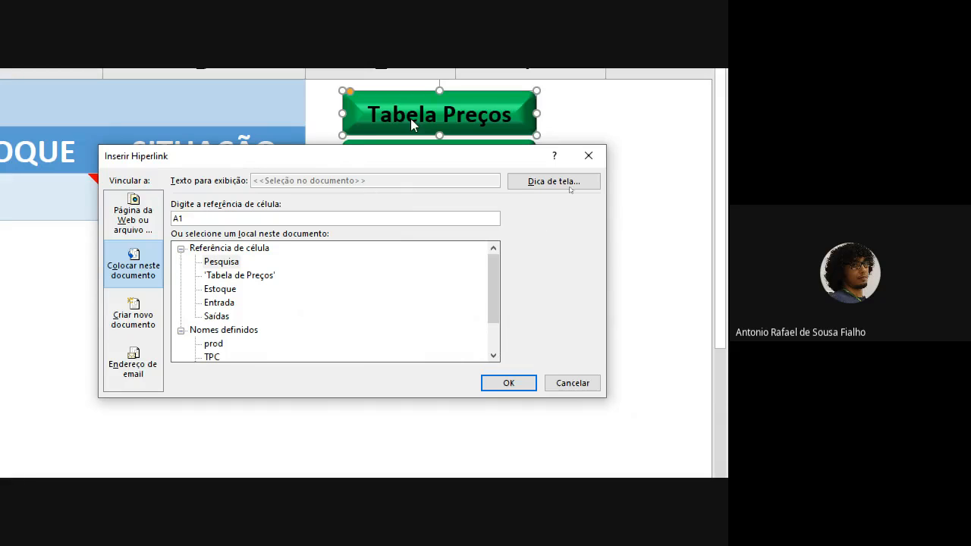
pyautogui.click(230, 277)
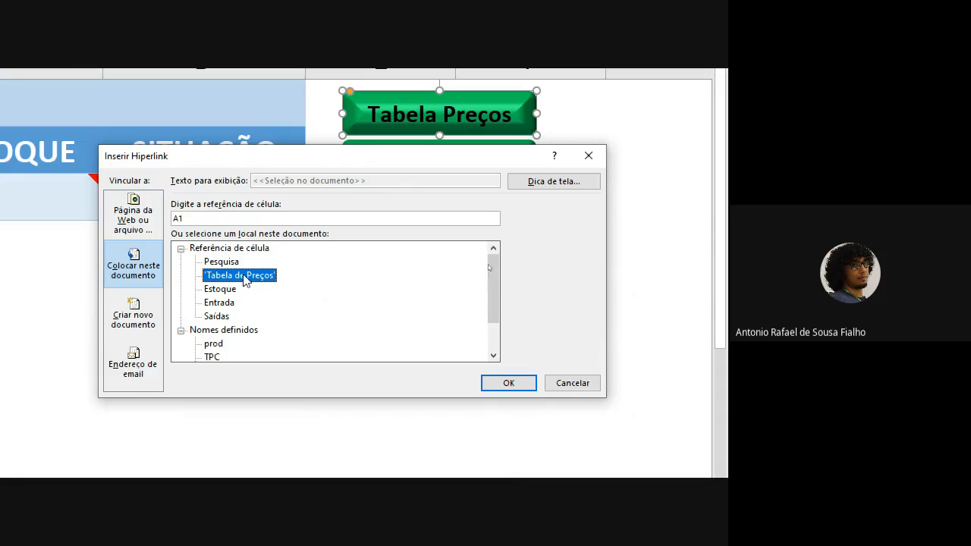
pyautogui.click(520, 389)
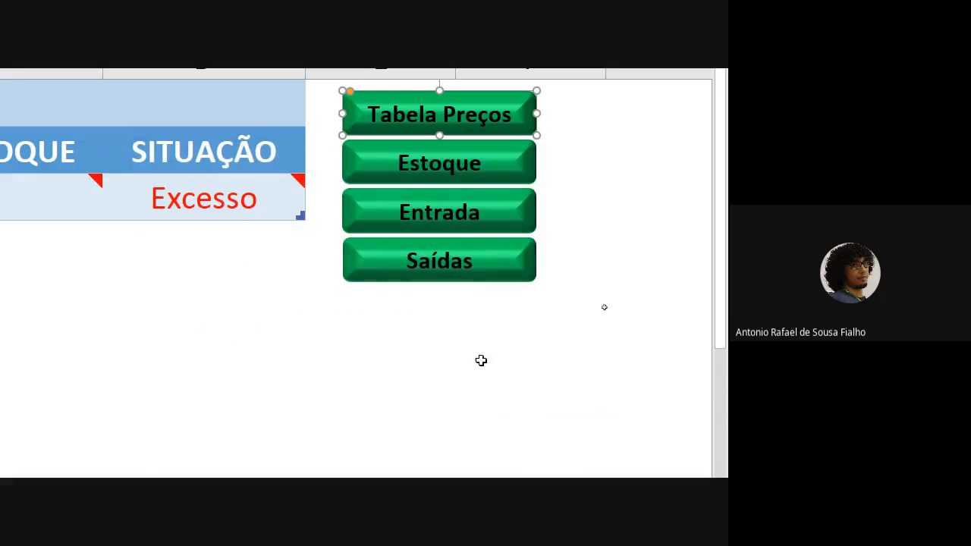
pyautogui.click(477, 357)
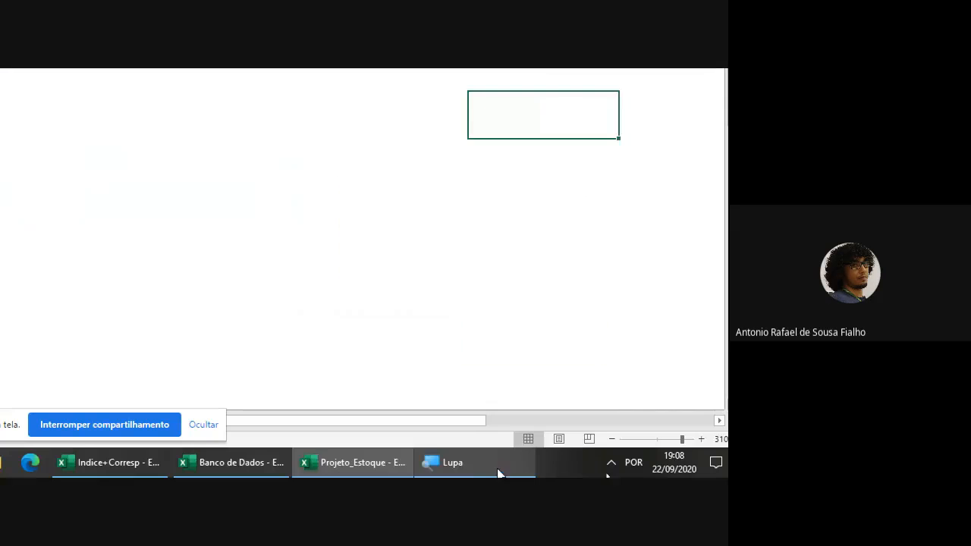
# Restore the screen magnification to 100% and test the Tabela Preços button's link, returning to the Pesquisa sheet
pyautogui.click(488, 461)
pyautogui.click(534, 368)
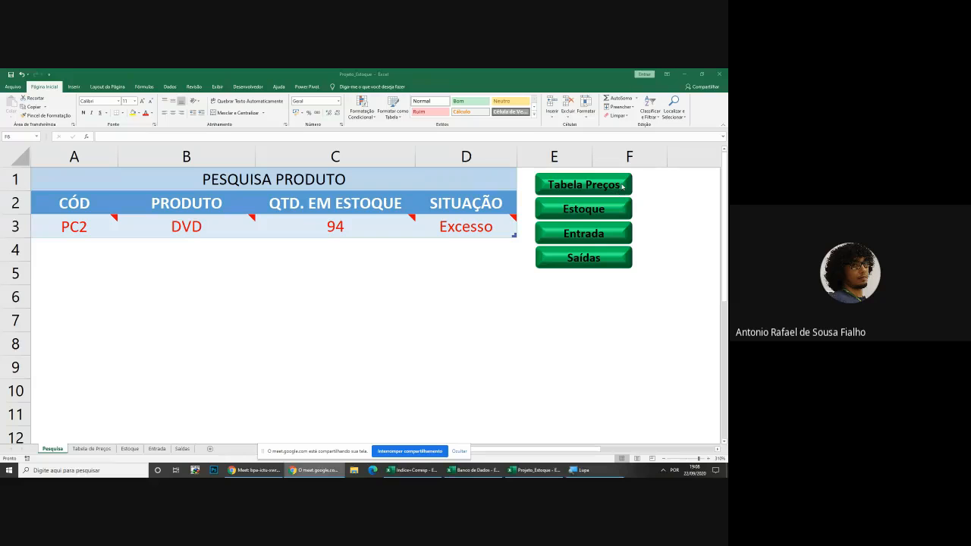
pyautogui.click(620, 184)
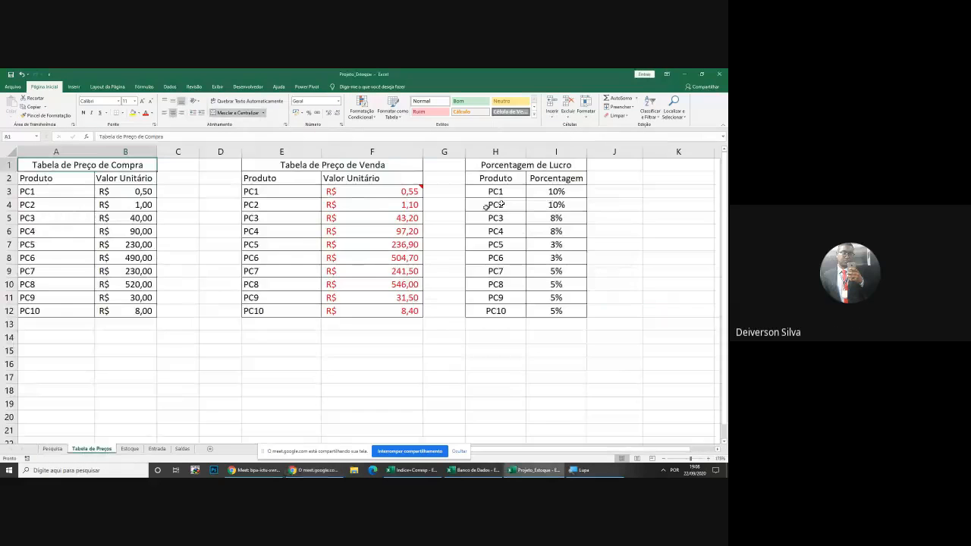
pyautogui.click(53, 448)
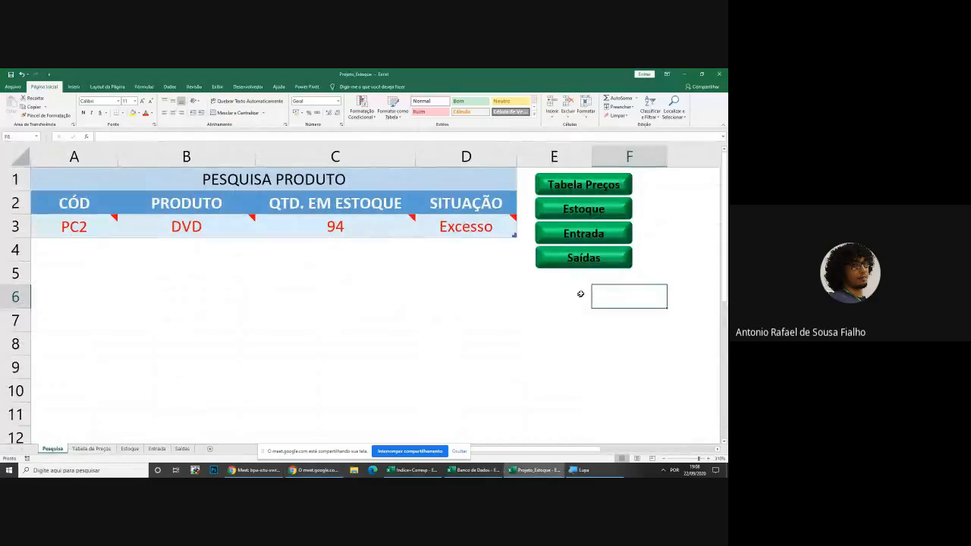
pyautogui.click(654, 267)
pyautogui.click(537, 321)
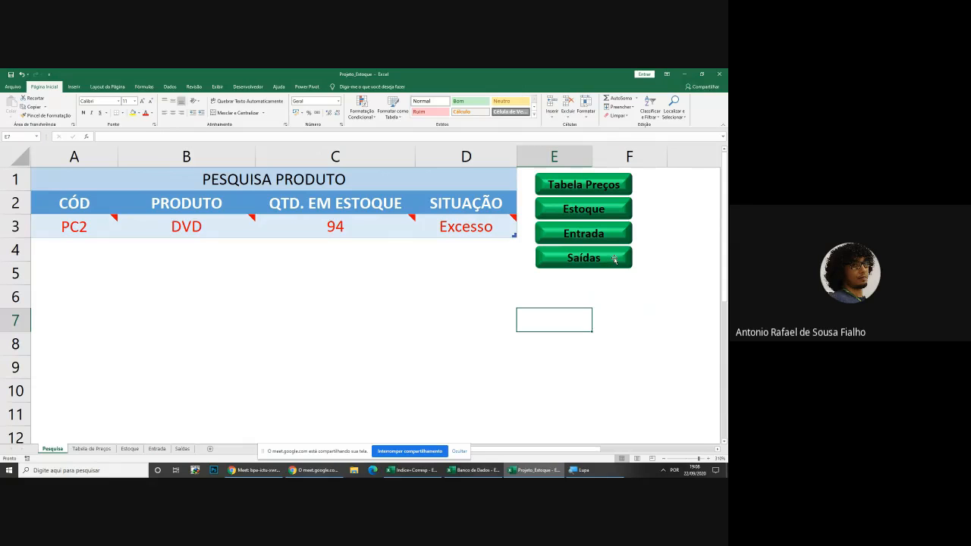
# Link the Estoque button to cell A1 of the Estoque sheet in this document
pyautogui.rightClick(615, 207)
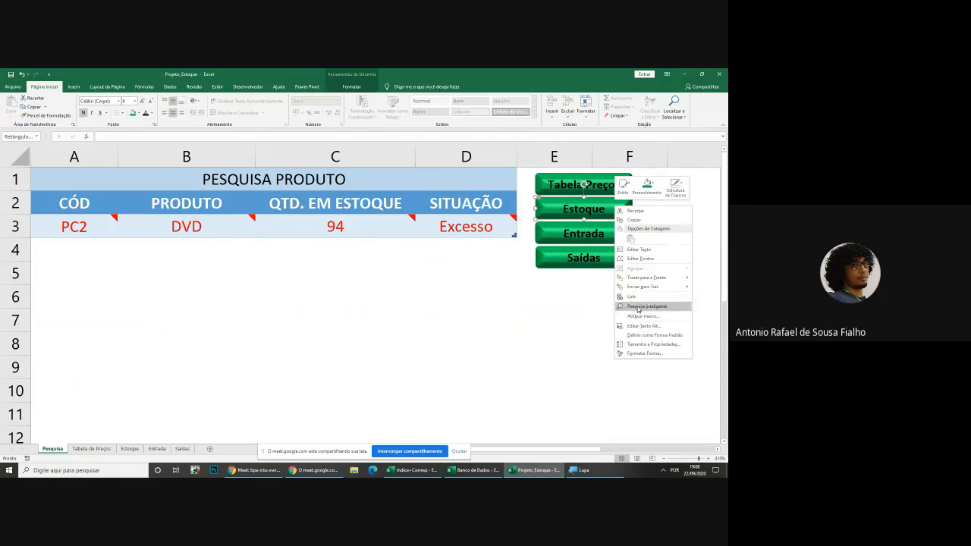
pyautogui.click(641, 298)
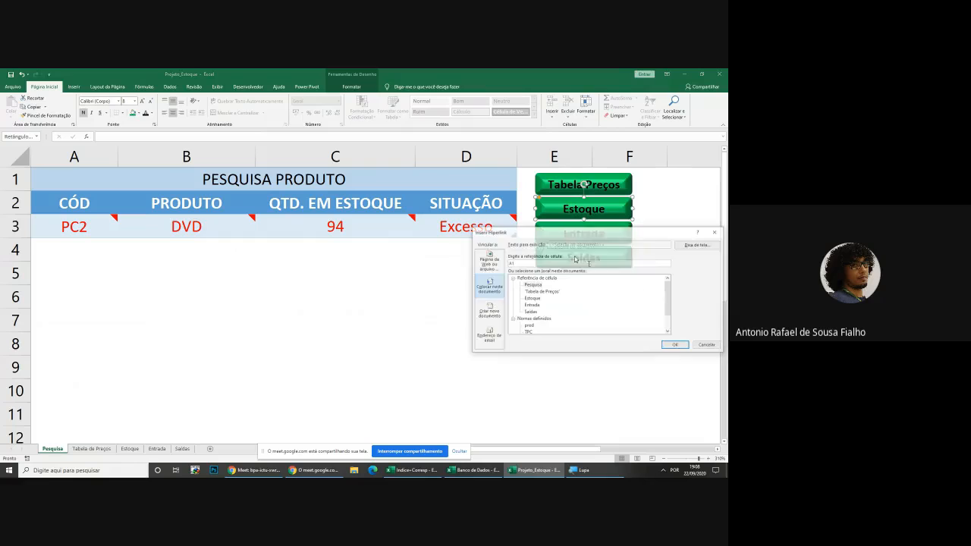
pyautogui.click(532, 299)
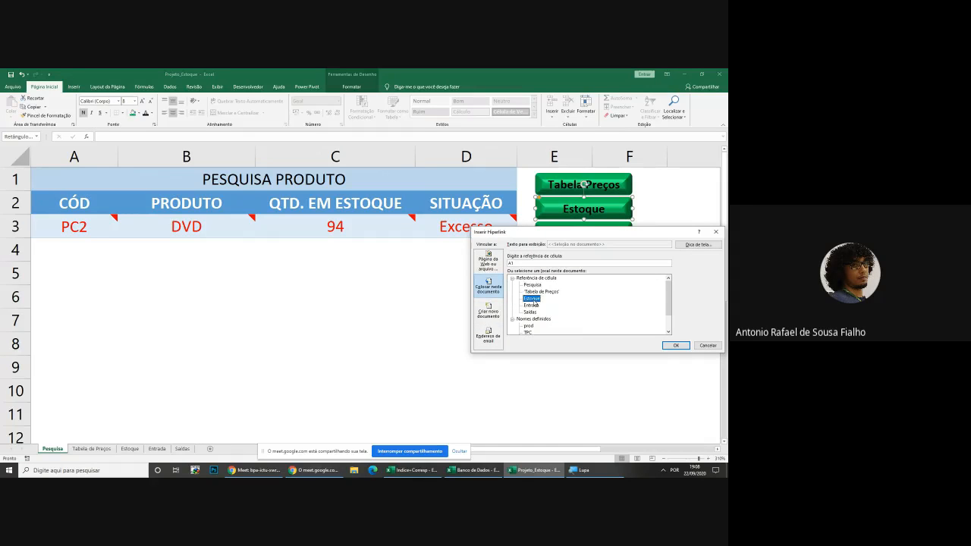
pyautogui.click(677, 348)
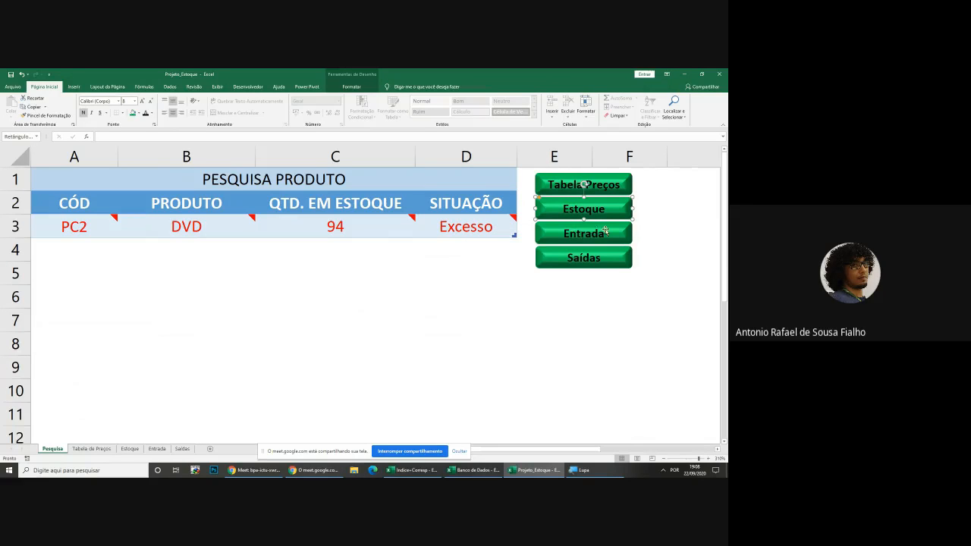
# Link the Entrada button to cell A1 of the Entrada sheet in this document
pyautogui.rightClick(607, 231)
pyautogui.click(637, 321)
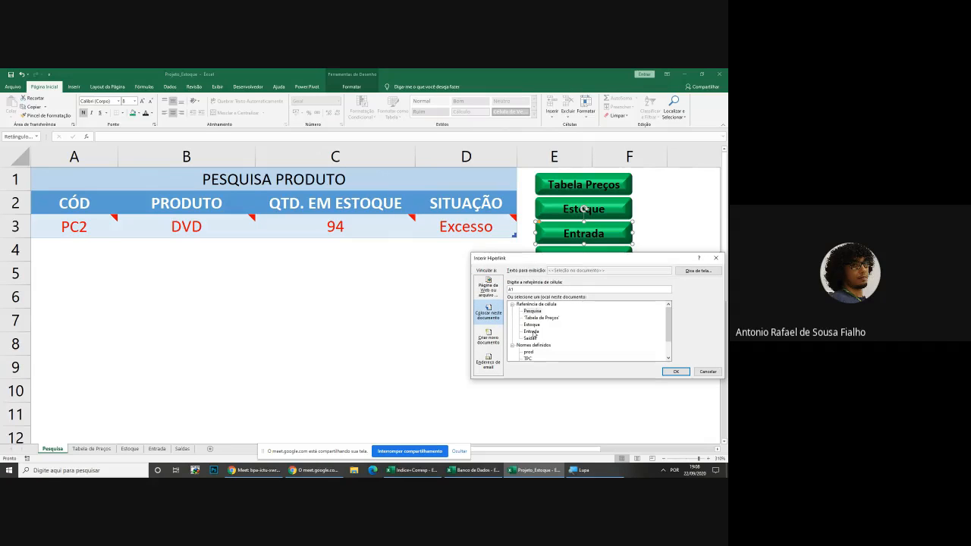
pyautogui.click(674, 371)
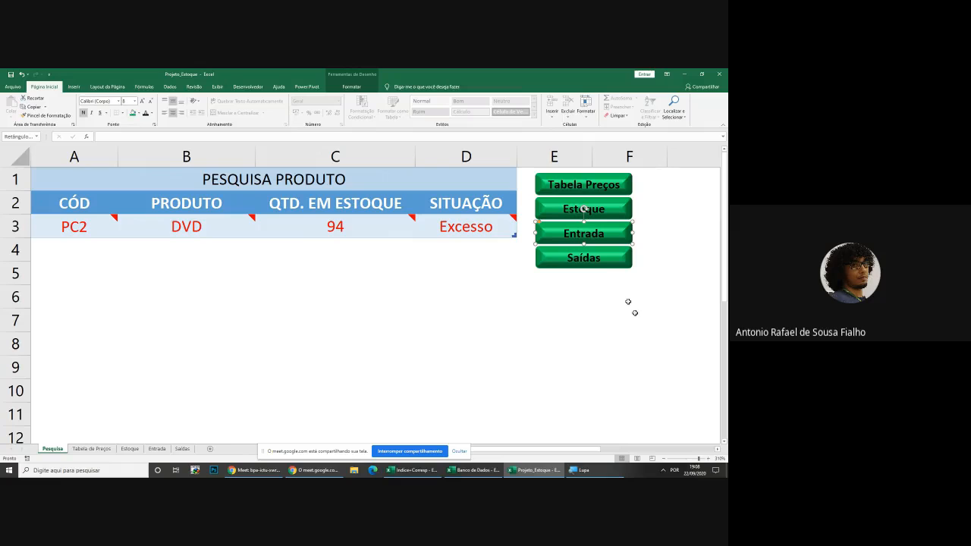
# Link the Saídas button to cell A1 of the Saídas sheet in this document and deselect the button
pyautogui.rightClick(617, 260)
pyautogui.click(657, 355)
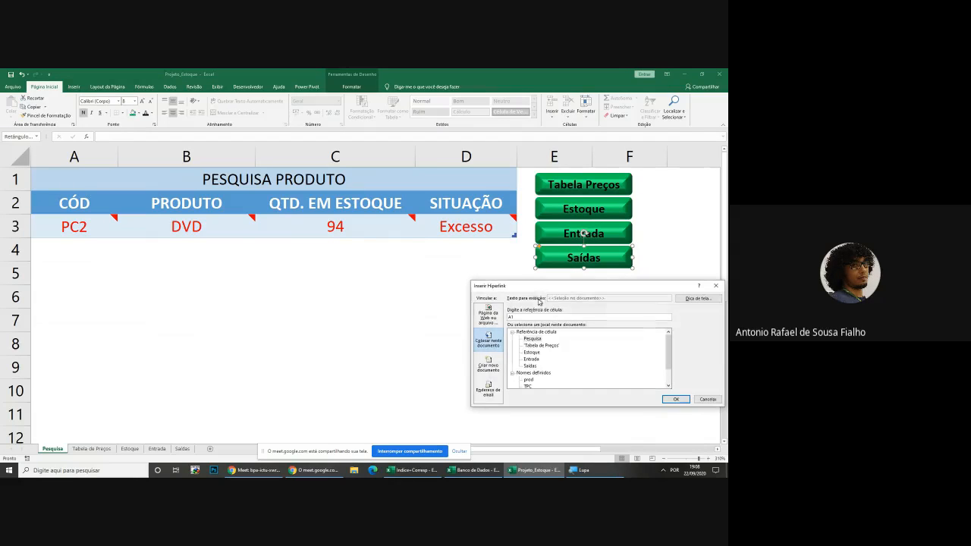
pyautogui.click(529, 367)
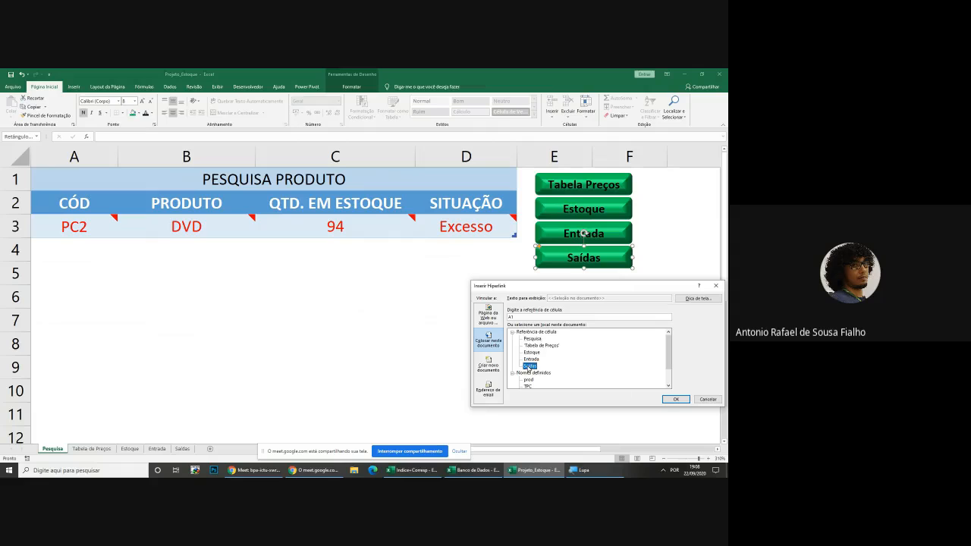
pyautogui.click(666, 399)
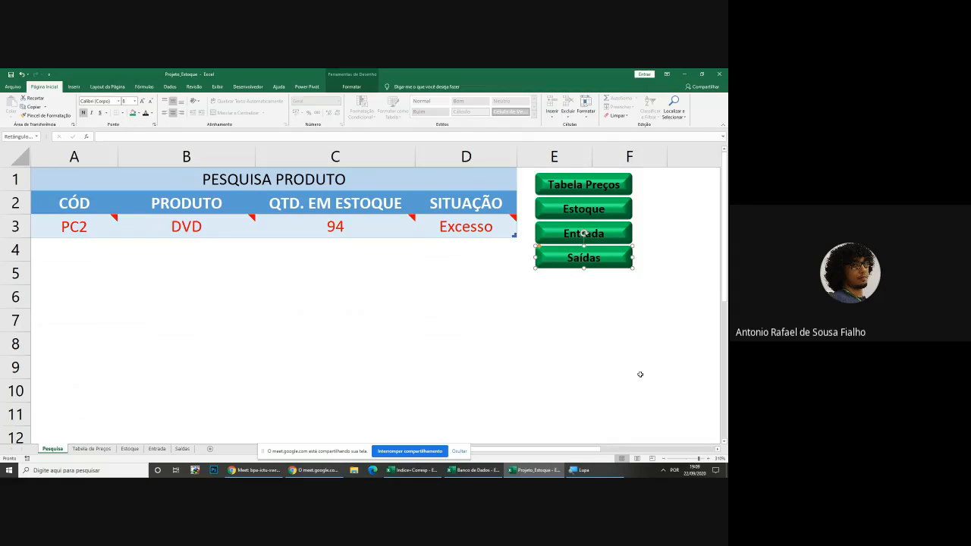
pyautogui.click(593, 371)
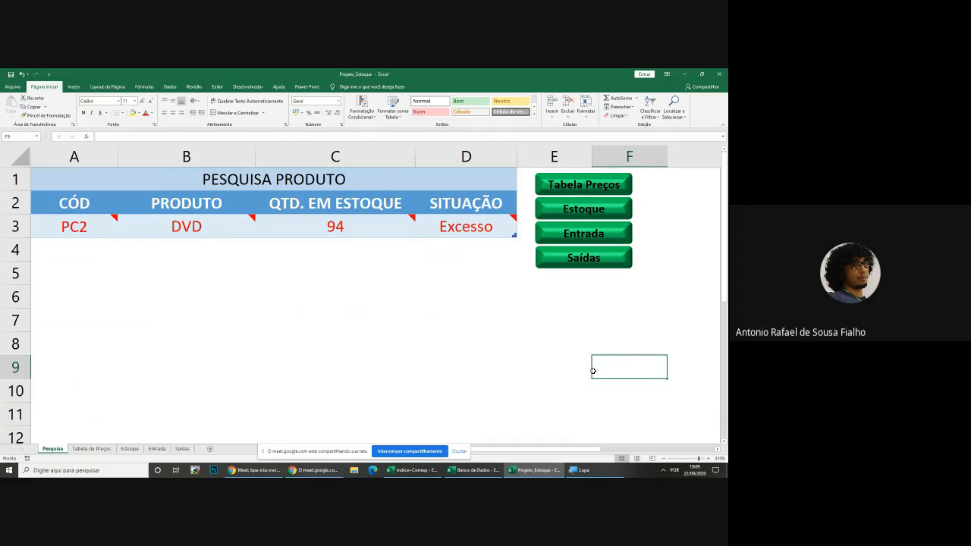
# Look through the Tabela de Preços, Estoque, Entrada and Saídas sheets, and examine the free space around the price tables on Tabela de Preços
pyautogui.click(95, 449)
pyautogui.click(129, 449)
pyautogui.click(157, 449)
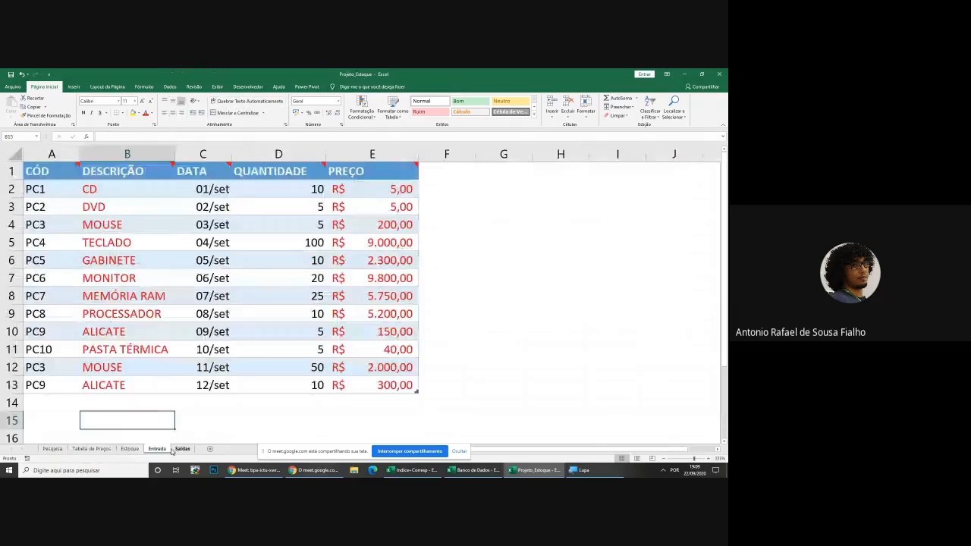
pyautogui.click(182, 449)
pyautogui.click(55, 449)
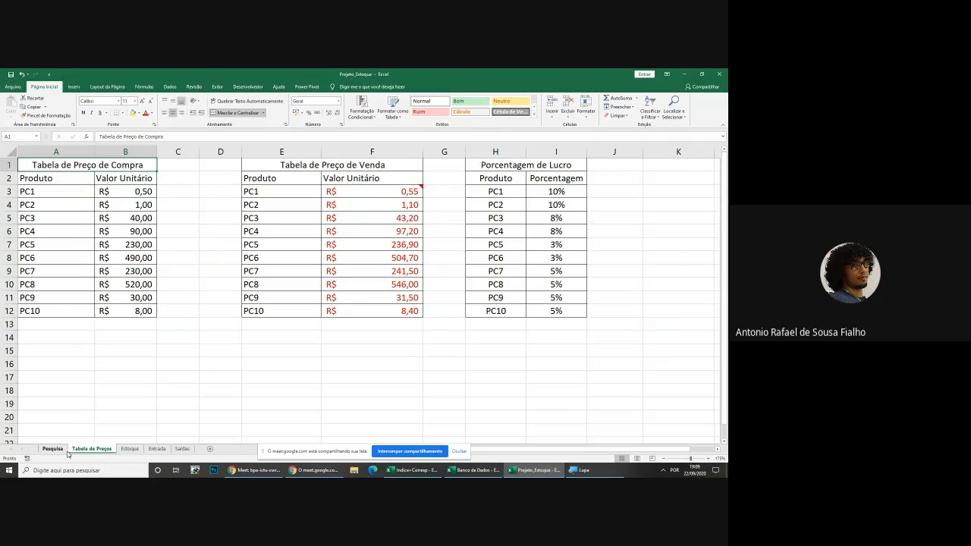
pyautogui.click(70, 452)
pyautogui.click(224, 342)
pyautogui.click(369, 351)
pyautogui.click(440, 342)
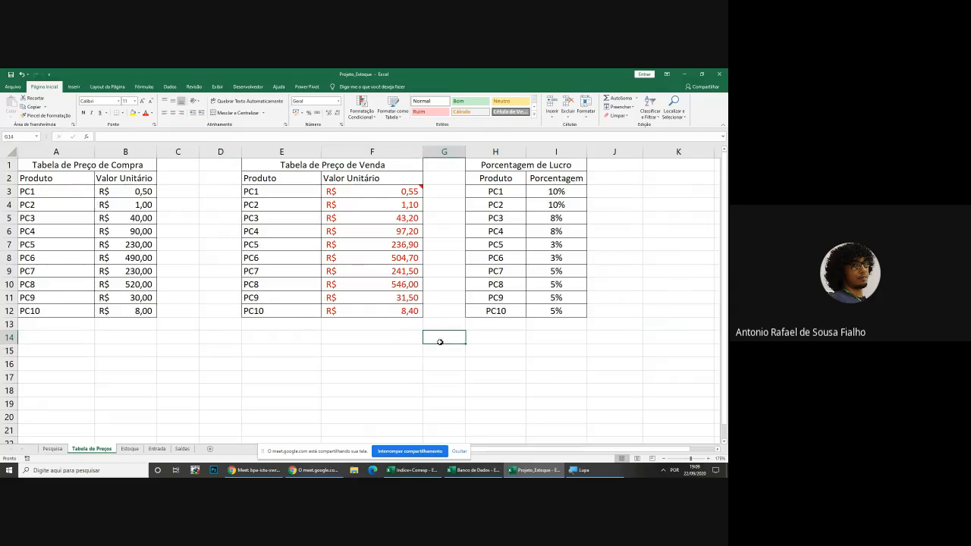
# Check the Pesquisa sheet's navigation buttons, and return to the Tabela de Preços sheet
pyautogui.click(52, 449)
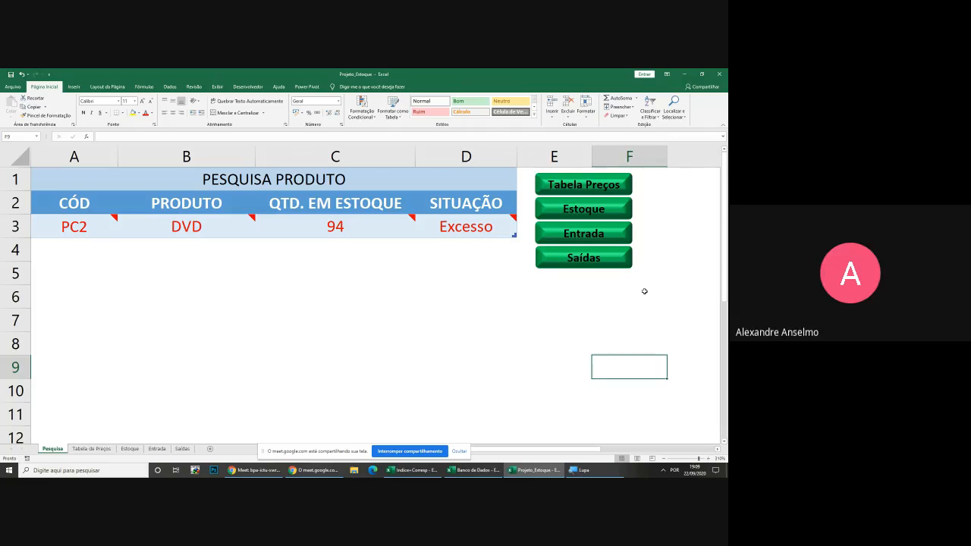
pyautogui.click(91, 448)
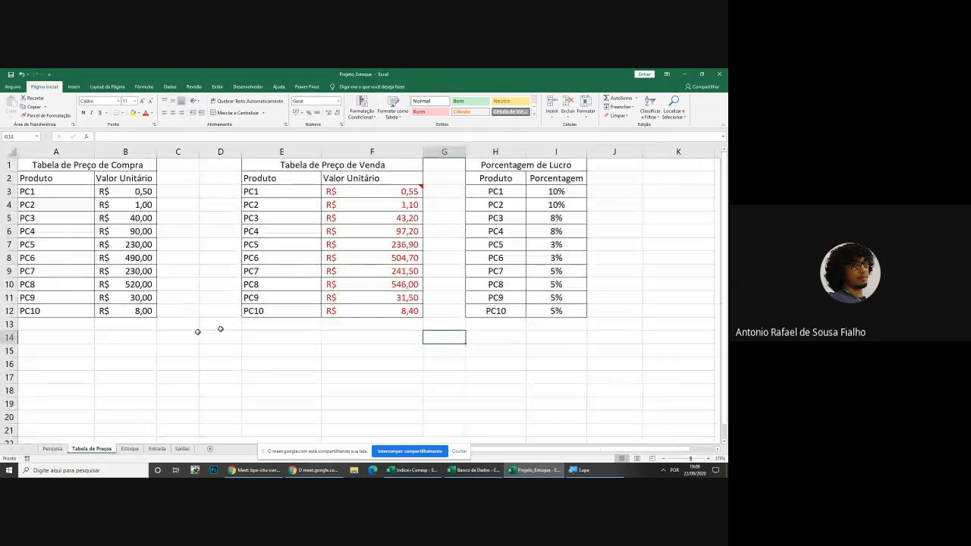
pyautogui.click(225, 367)
pyautogui.scroll(1, 225, 365)
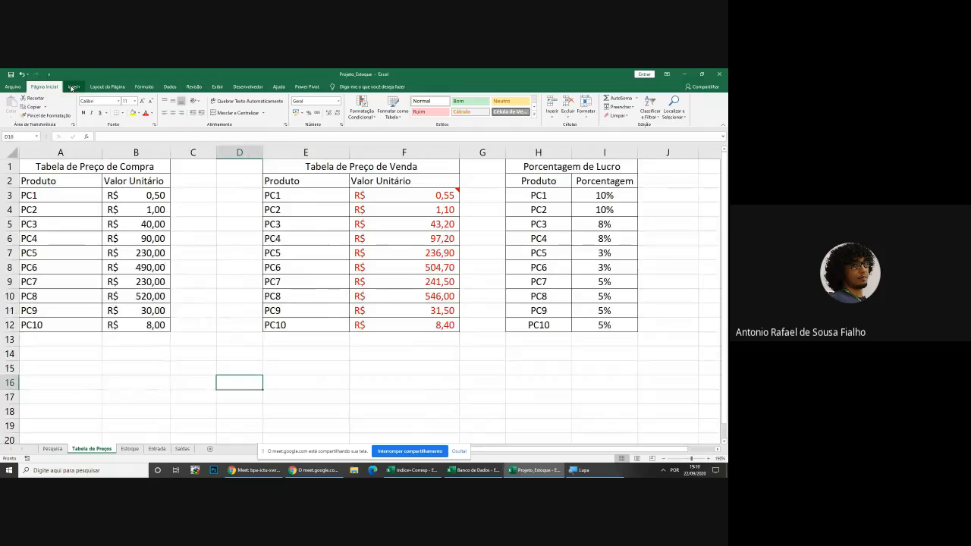
pyautogui.click(73, 87)
pyautogui.click(110, 104)
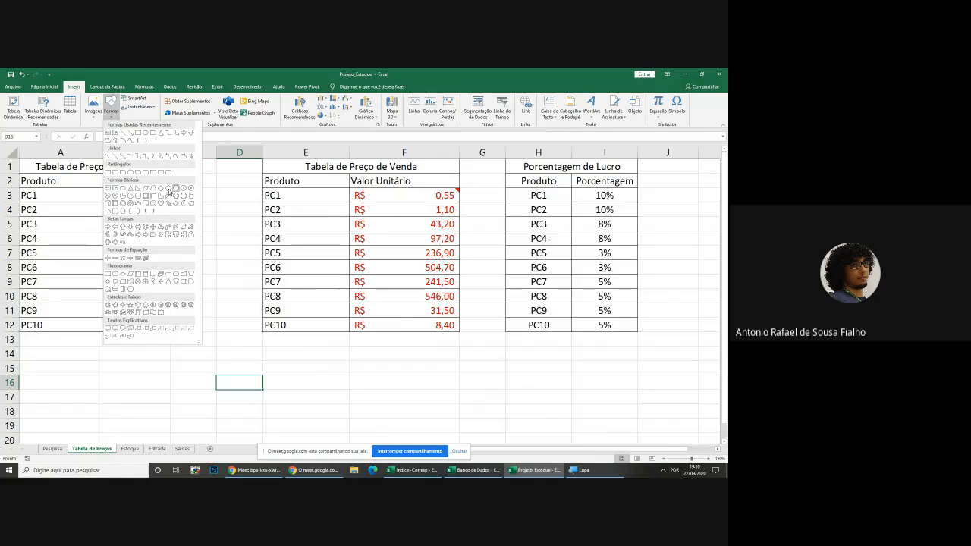
pyautogui.click(151, 133)
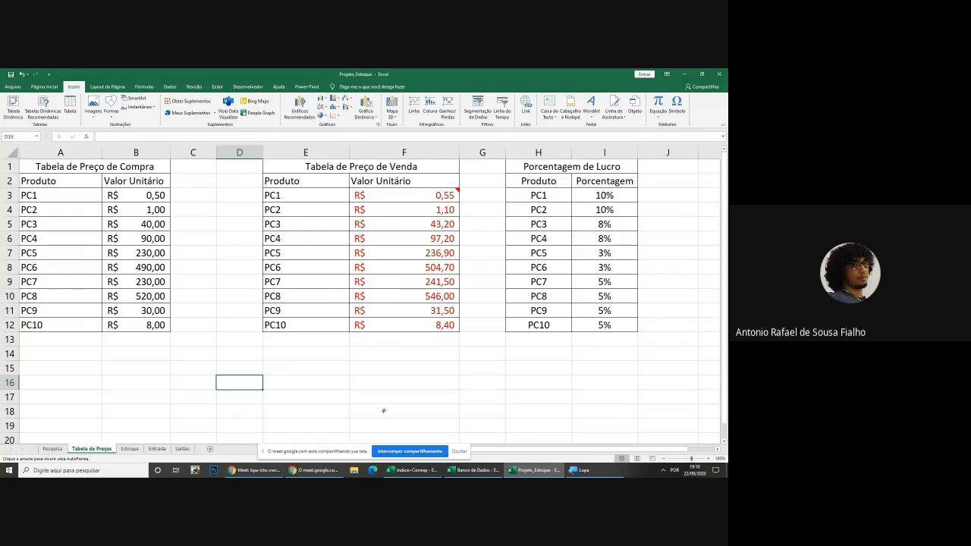
pyautogui.moveTo(365, 354); pyautogui.dragTo(452, 381)
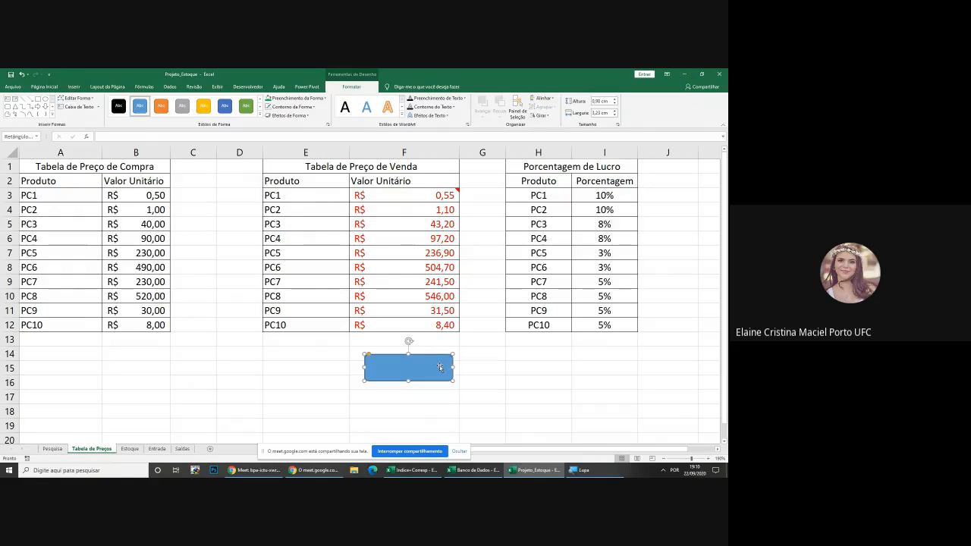
pyautogui.press('Delete')
# Magnify the screen to 200% and open the online image search for inserting a picture
pyautogui.click(75, 86)
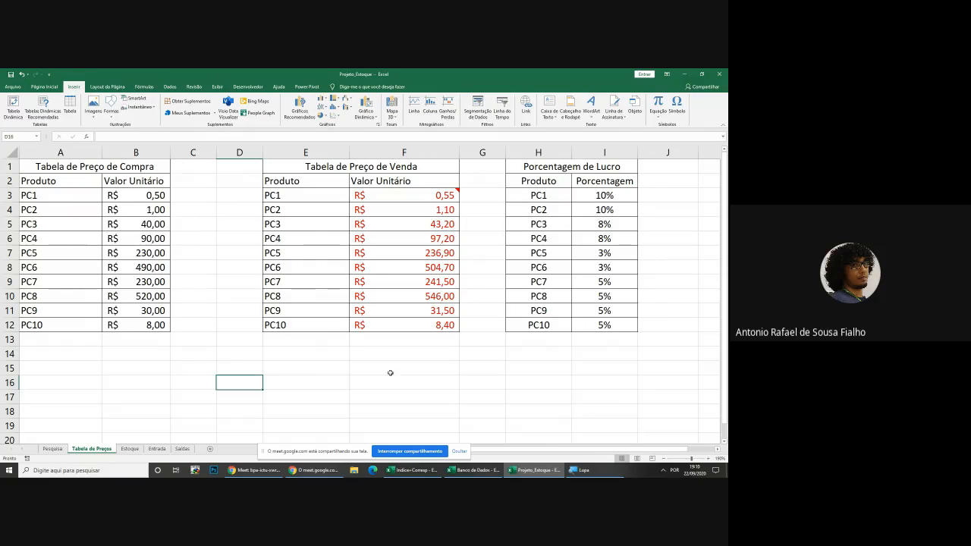
pyautogui.click(581, 468)
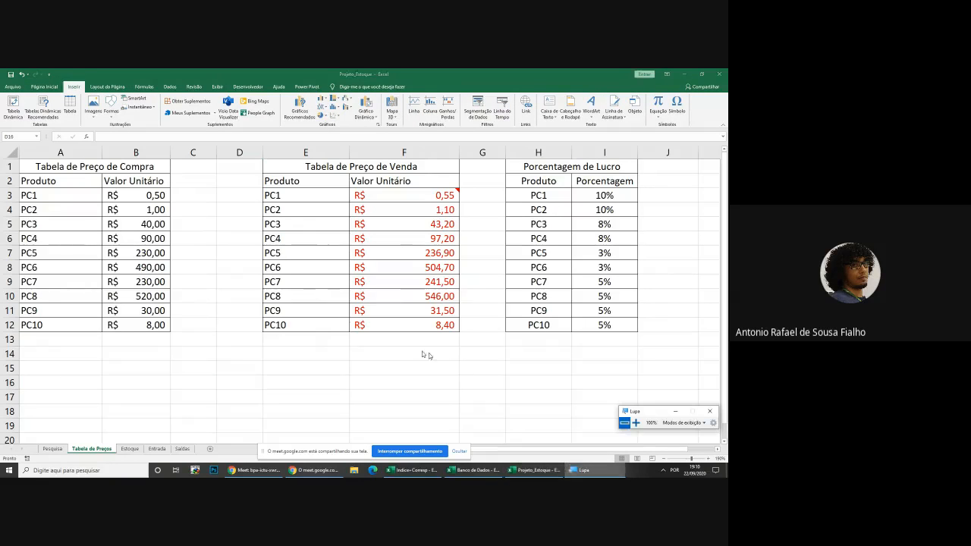
pyautogui.click(630, 423)
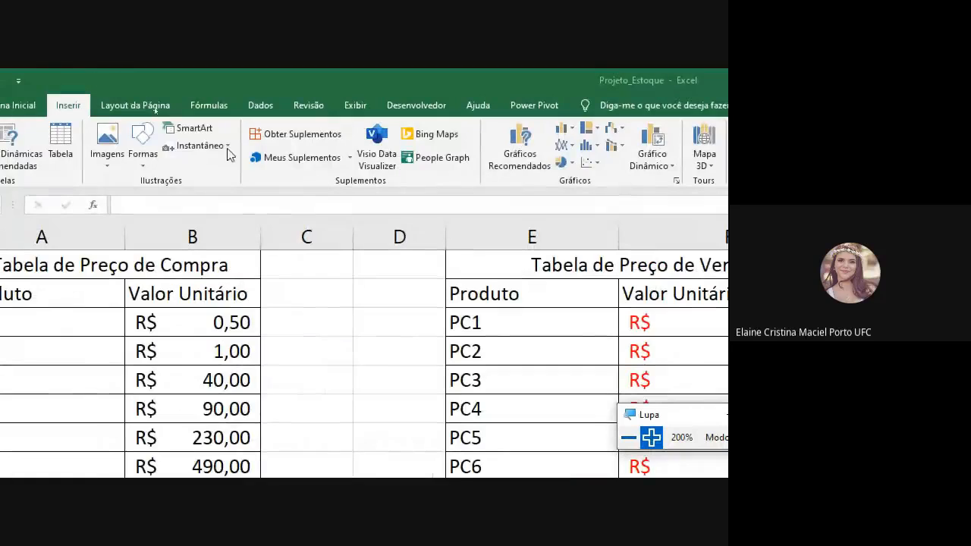
pyautogui.click(201, 174)
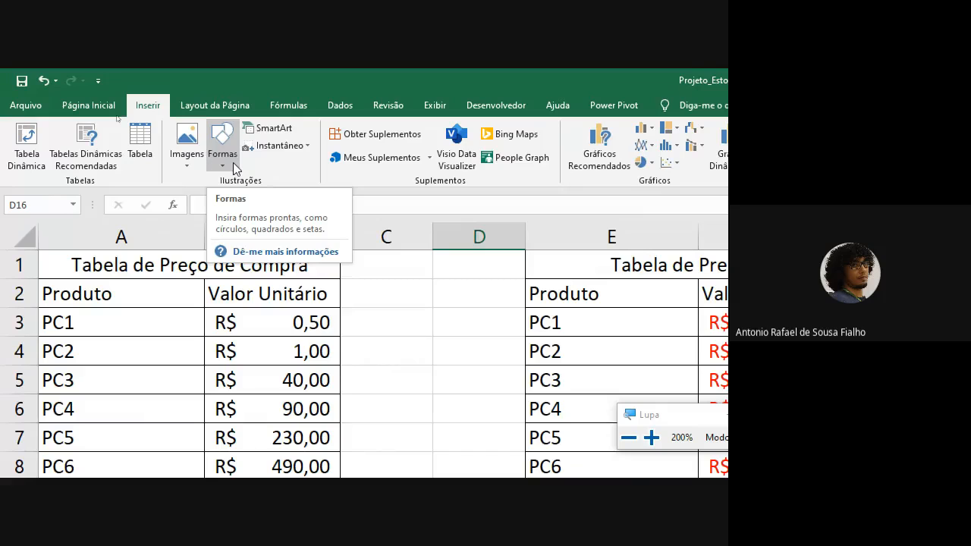
pyautogui.click(187, 148)
pyautogui.click(207, 219)
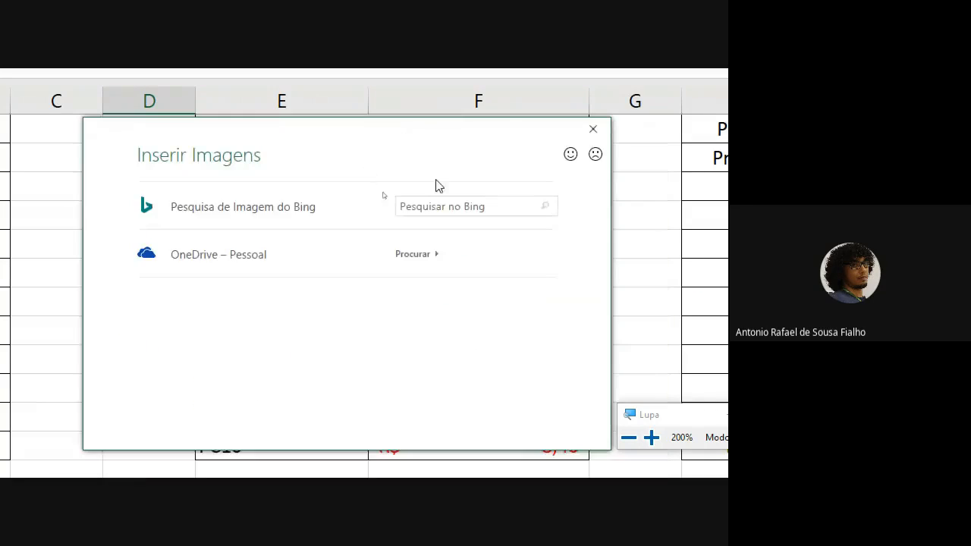
# Search Bing images for "house+png" and browse the house pictures
pyautogui.click(434, 209)
pyautogui.write('h')
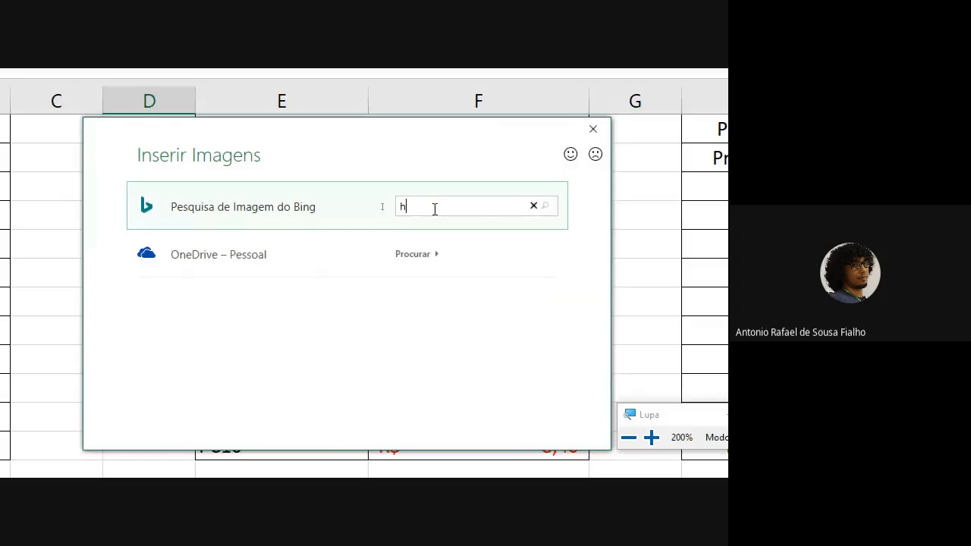
pyautogui.write('ouse+png')
pyautogui.moveTo(435, 204); pyautogui.dragTo(460, 208)
pyautogui.click(460, 208)
pyautogui.press('Return')
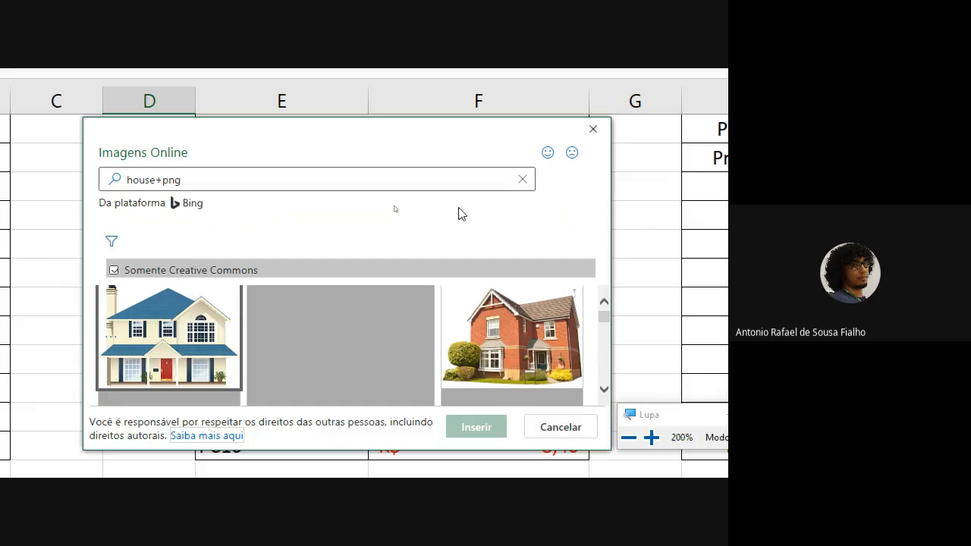
pyautogui.scroll(-3, 432, 301)
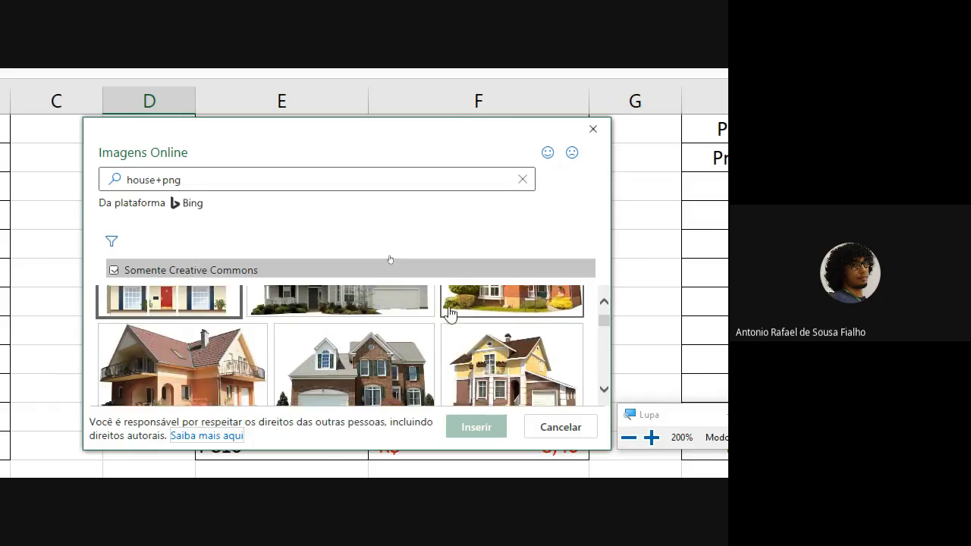
pyautogui.scroll(-8, 444, 317)
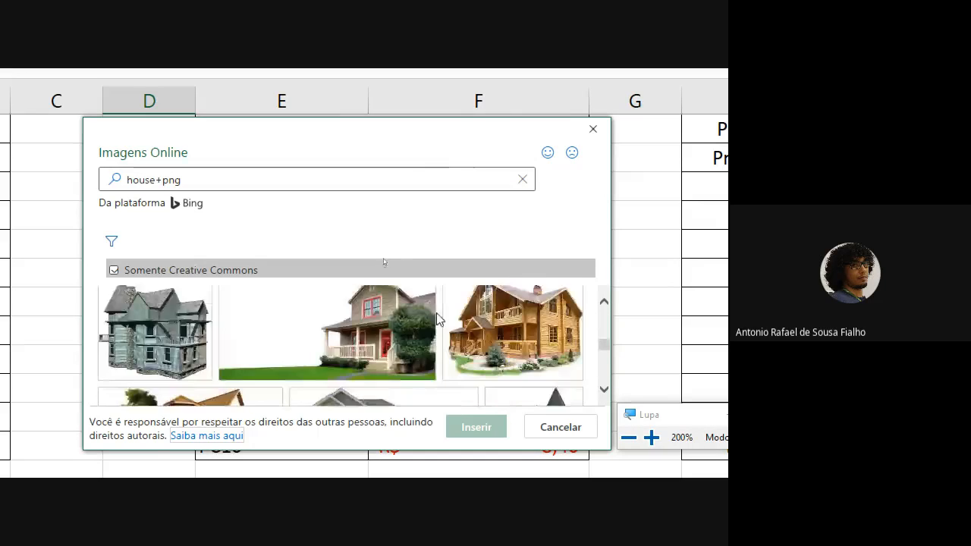
pyautogui.scroll(-2, 438, 319)
pyautogui.scroll(4, 438, 318)
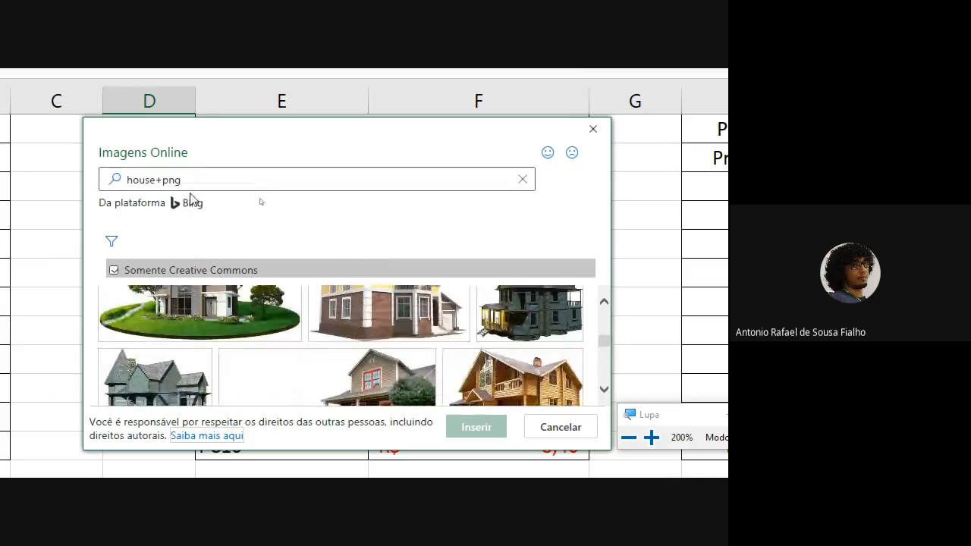
# Replace the image search term with "house icon" and run the search
pyautogui.click(246, 184)
pyautogui.moveTo(190, 183); pyautogui.dragTo(32, 170)
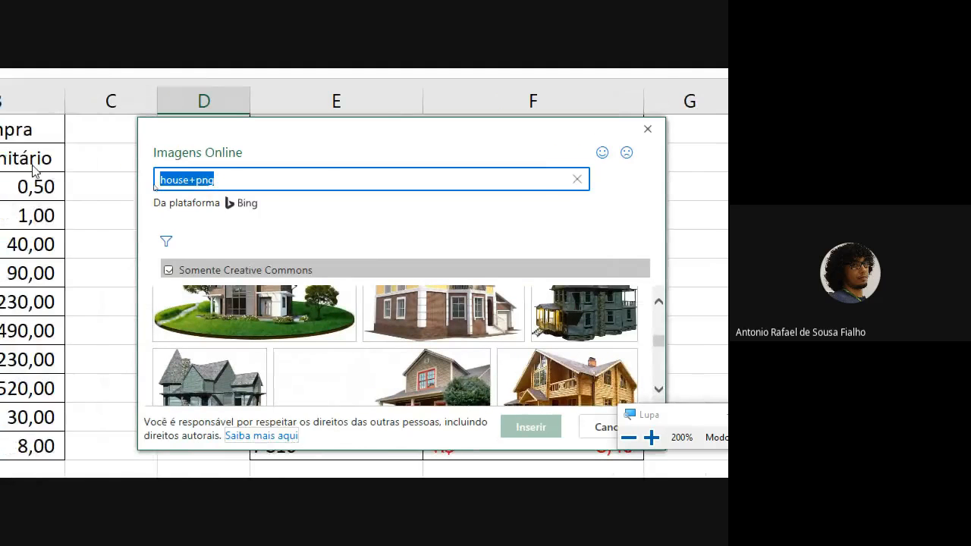
pyautogui.write('house icon')
pyautogui.press('Return')
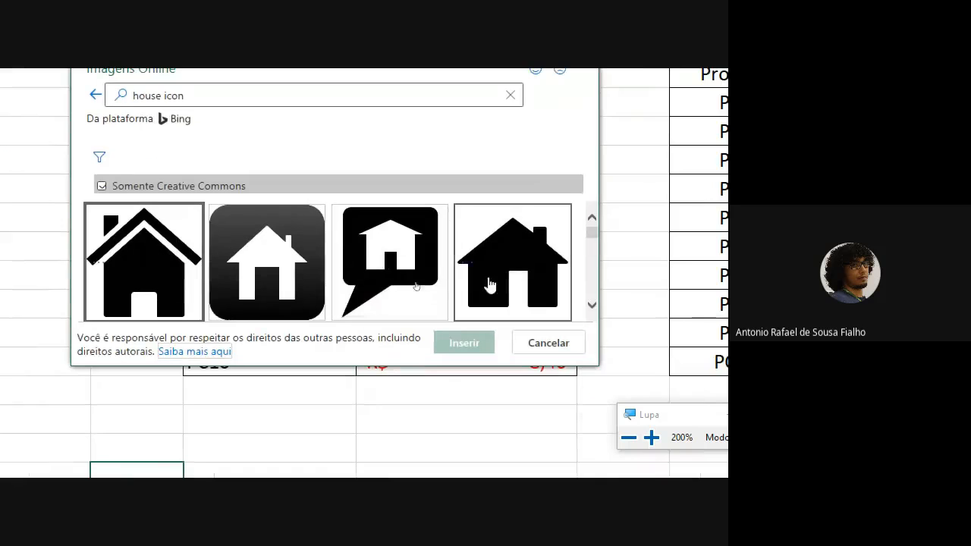
# Choose the icon of a white house on a dark rounded square and insert it into the sheet
pyautogui.scroll(-3, 264, 249)
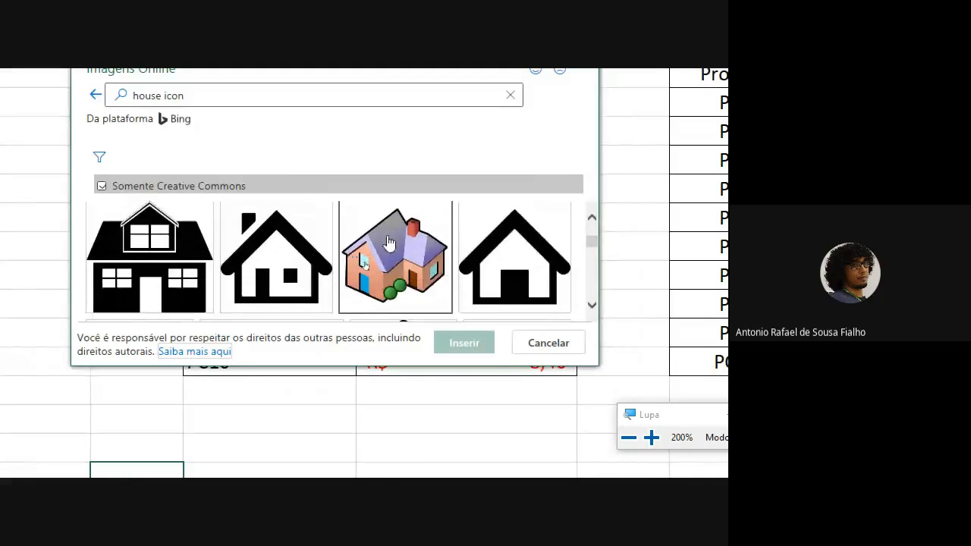
pyautogui.scroll(-3, 467, 246)
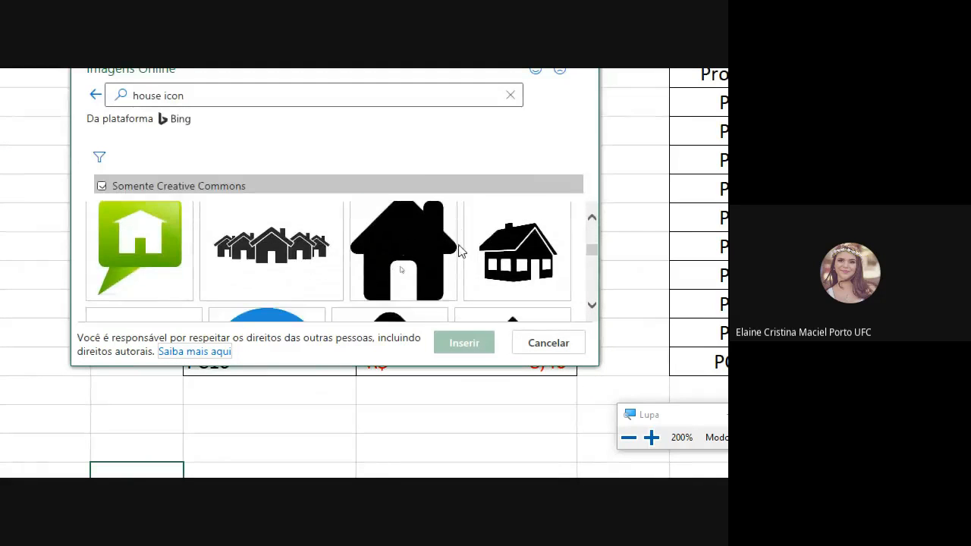
pyautogui.scroll(-5, 458, 250)
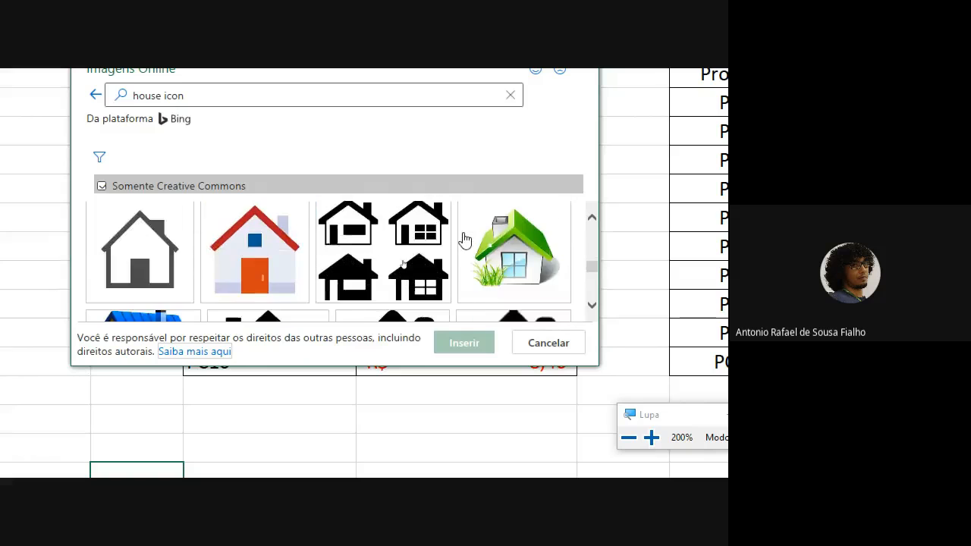
pyautogui.scroll(-5, 465, 240)
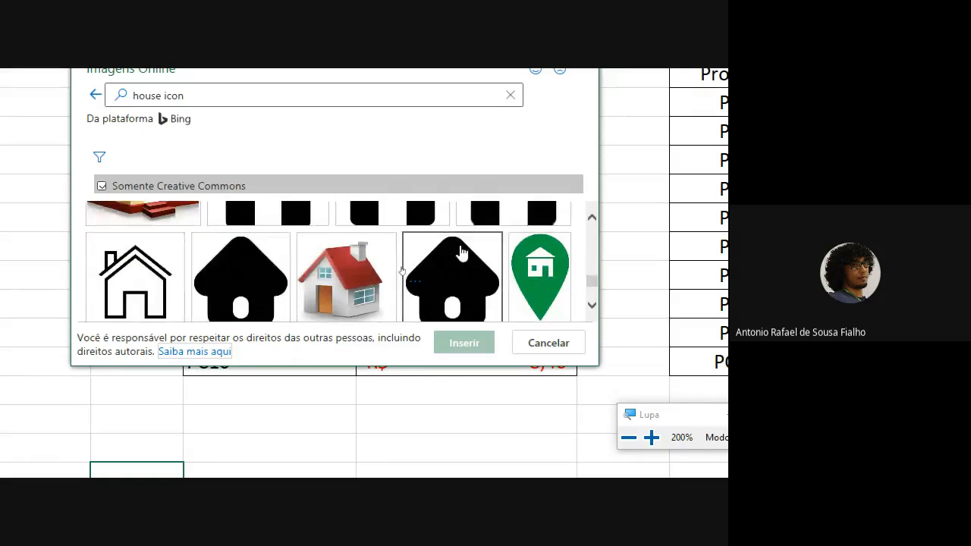
pyautogui.scroll(-1, 460, 254)
pyautogui.scroll(3, 436, 258)
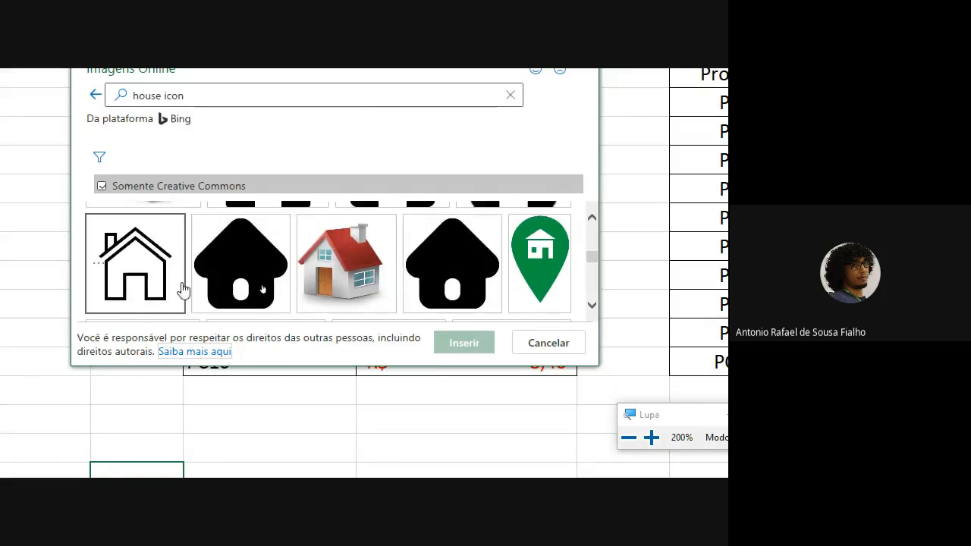
pyautogui.scroll(5, 186, 284)
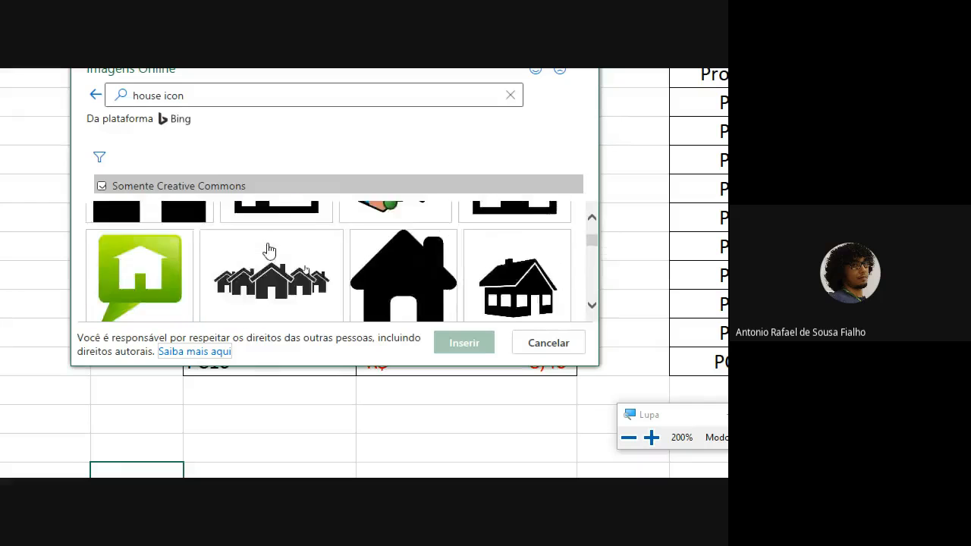
pyautogui.scroll(3, 269, 251)
pyautogui.click(270, 250)
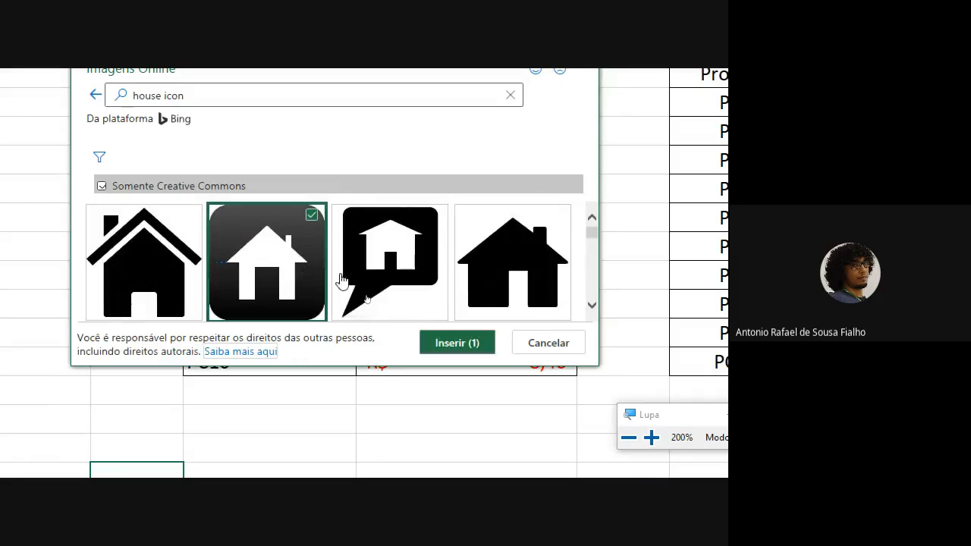
pyautogui.click(446, 345)
# Reset the magnification to 100% and shrink the house picture to a small button below the Porcentagem de Lucro table
pyautogui.click(628, 438)
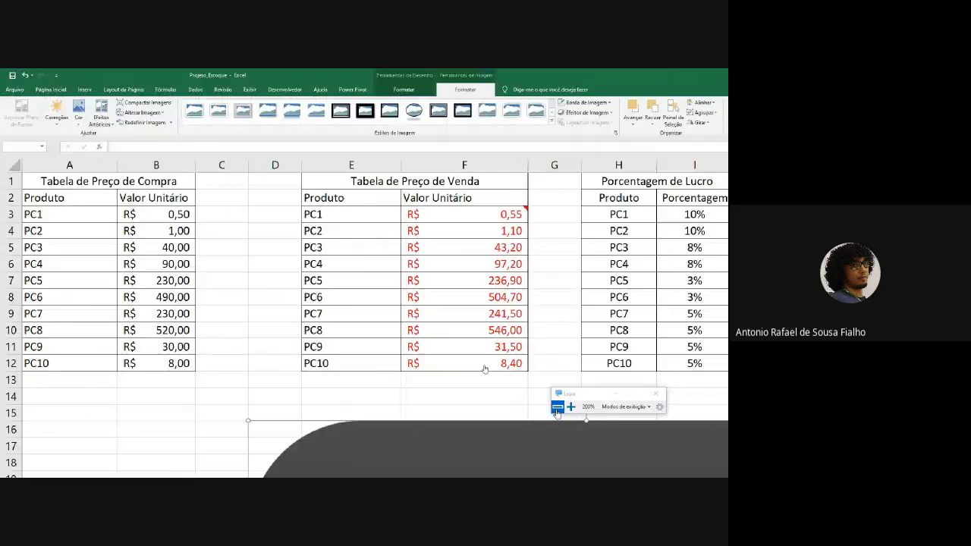
pyautogui.click(557, 409)
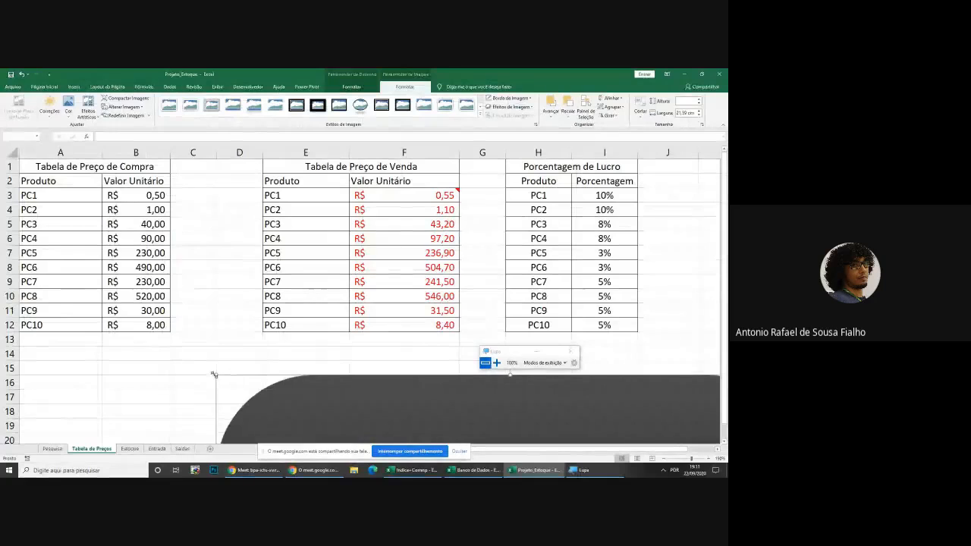
pyautogui.moveTo(214, 375); pyautogui.dragTo(299, 356)
pyautogui.moveTo(324, 389); pyautogui.dragTo(235, 229)
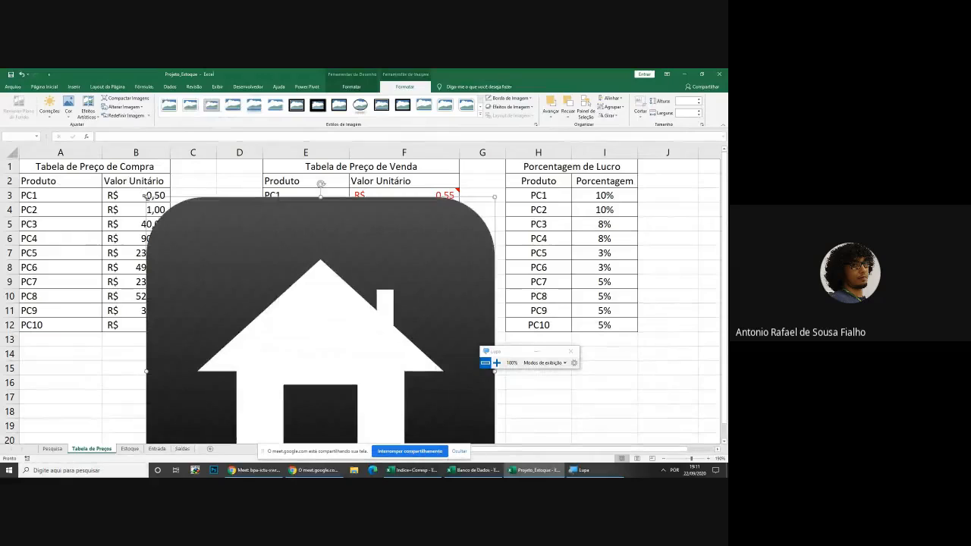
pyautogui.moveTo(147, 198); pyautogui.dragTo(645, 378)
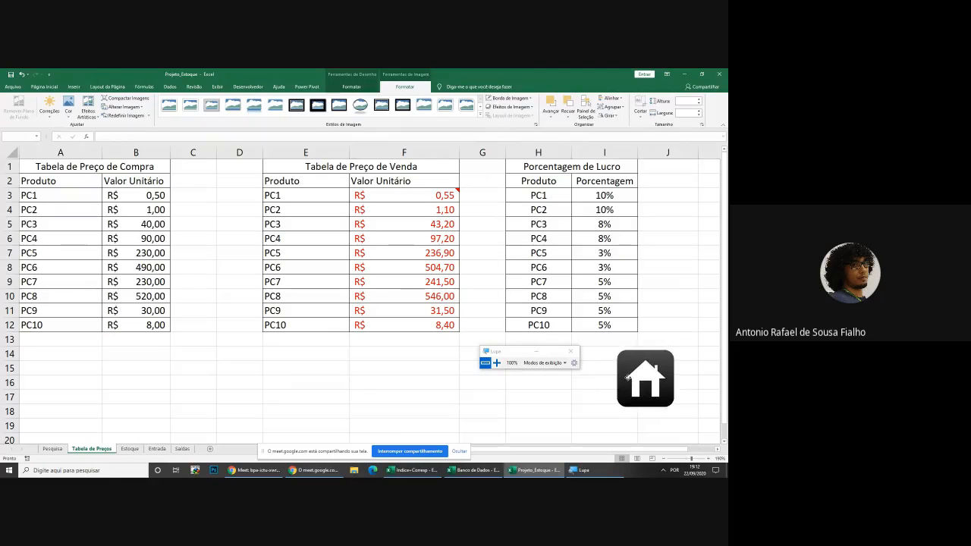
pyautogui.click(535, 352)
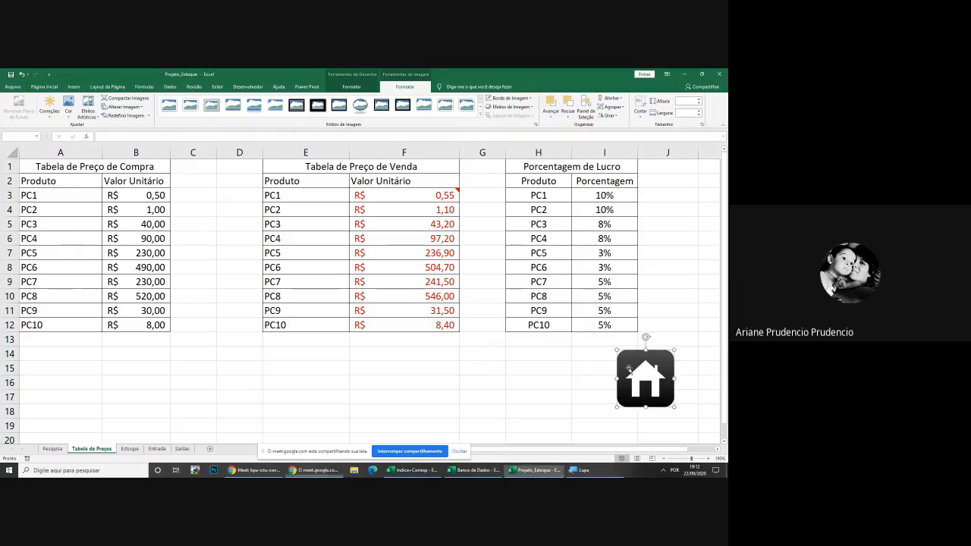
# Apply the Oblíquo bevel effect to the house picture, shrink it slightly and deselect it
pyautogui.click(351, 87)
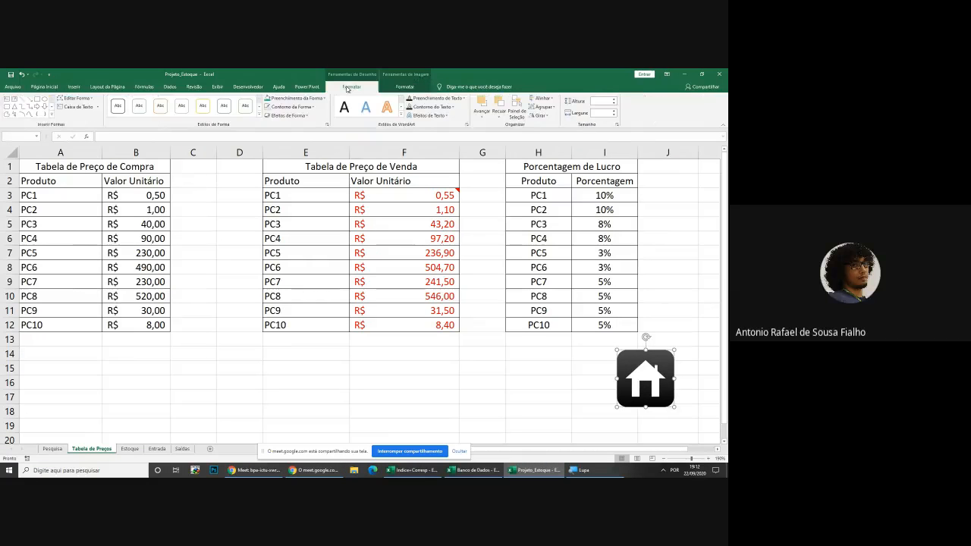
pyautogui.click(293, 115)
pyautogui.moveTo(286, 214)
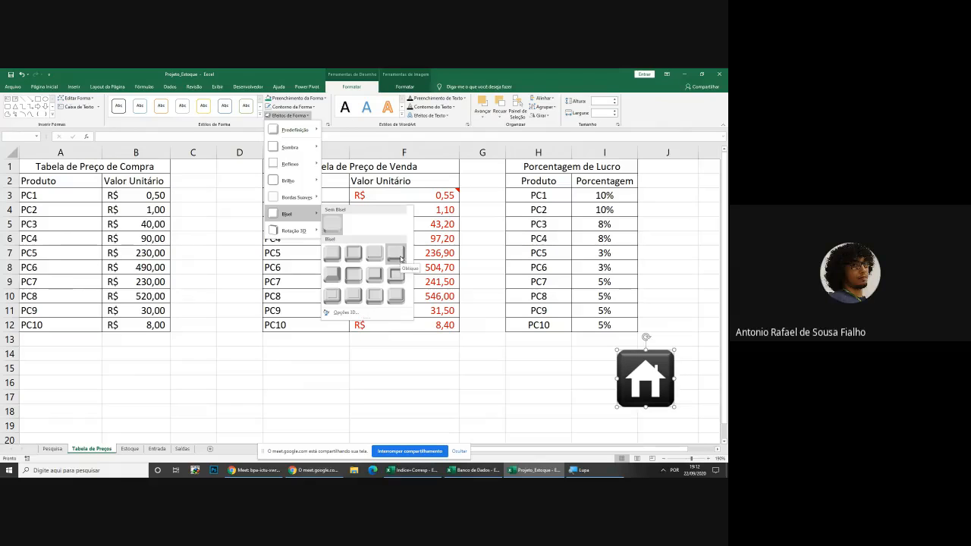
pyautogui.click(400, 255)
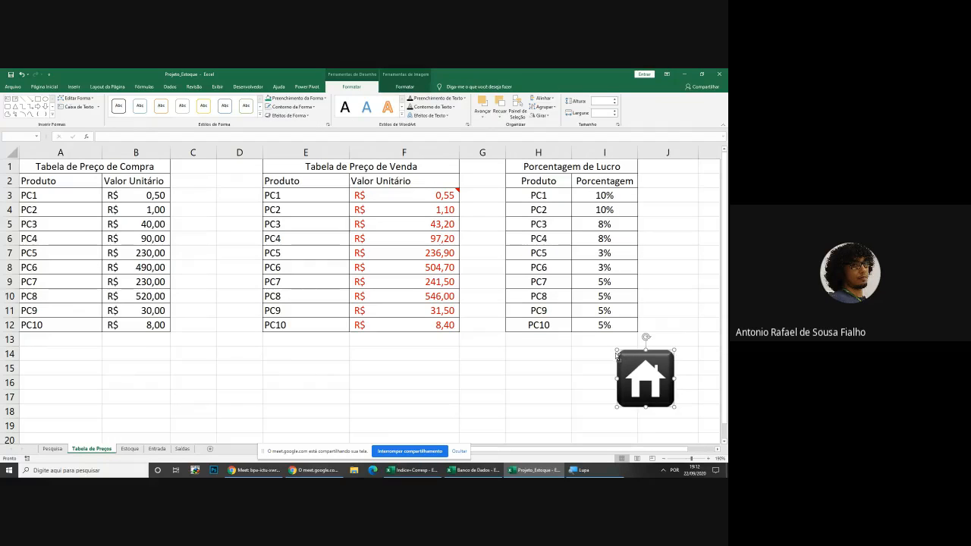
pyautogui.moveTo(616, 350); pyautogui.dragTo(623, 356)
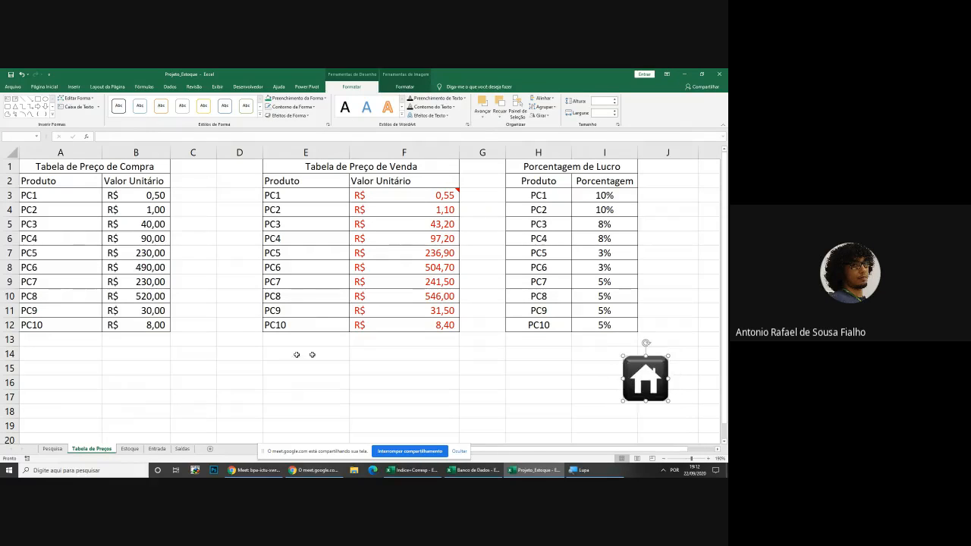
pyautogui.click(236, 232)
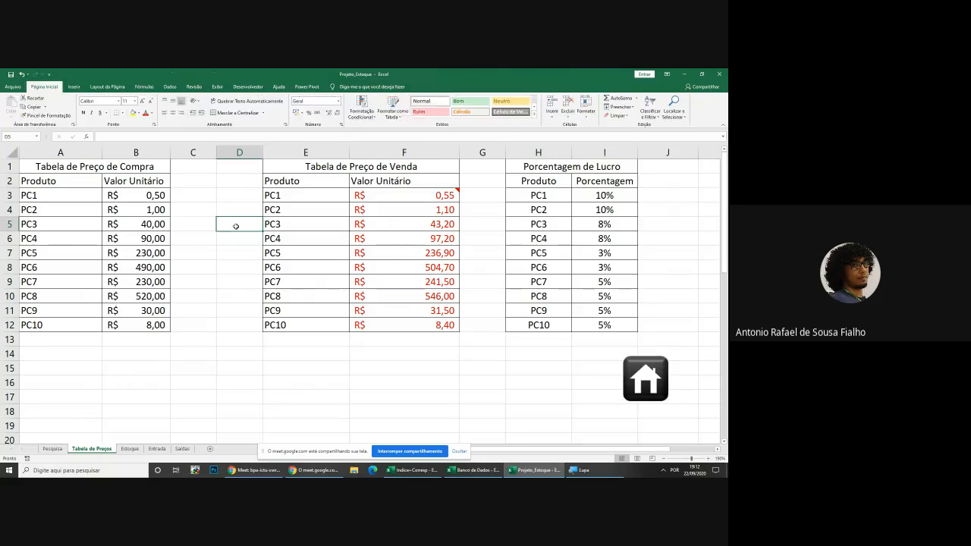
pyautogui.write('House icon')
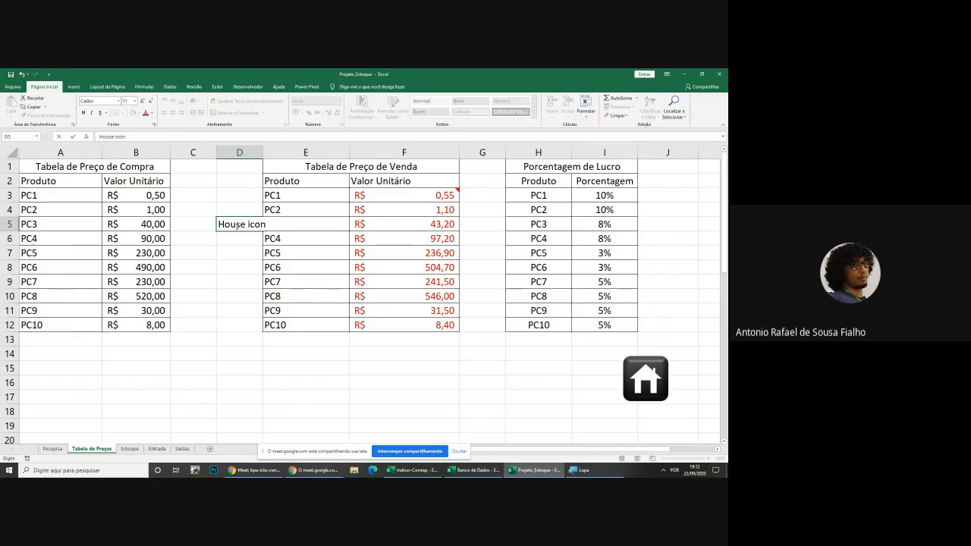
pyautogui.press('BackSpace')
pyautogui.press('BackSpace')
pyautogui.press('BackSpace')
pyautogui.press('BackSpace')
pyautogui.press('BackSpace')
pyautogui.press('BackSpace')
pyautogui.press('BackSpace')
pyautogui.press('BackSpace')
pyautogui.press('BackSpace')
pyautogui.press('BackSpace')
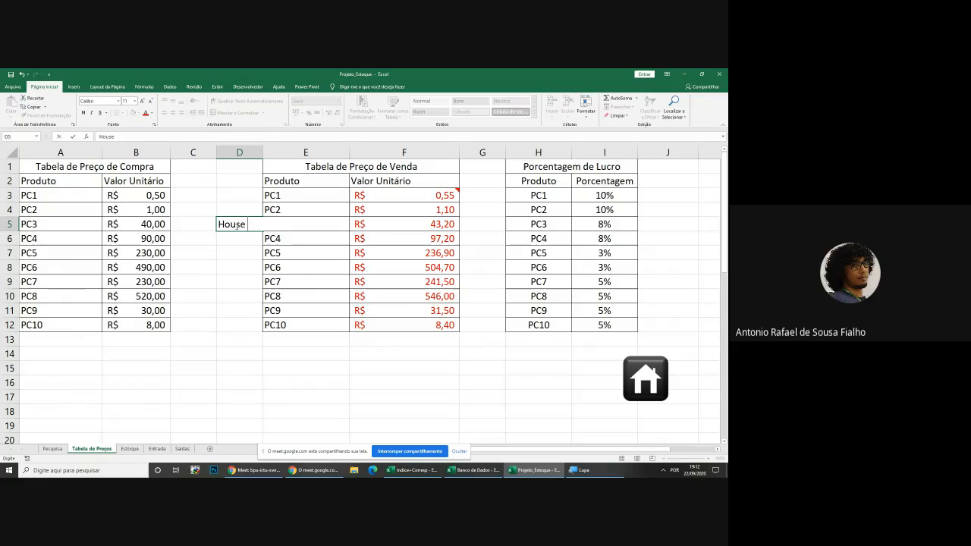
pyautogui.press('Return')
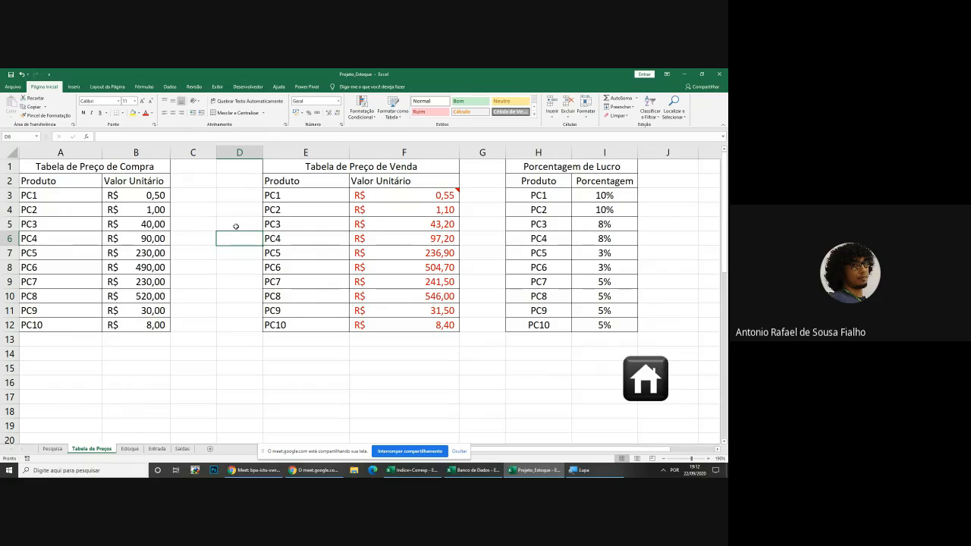
pyautogui.click(228, 214)
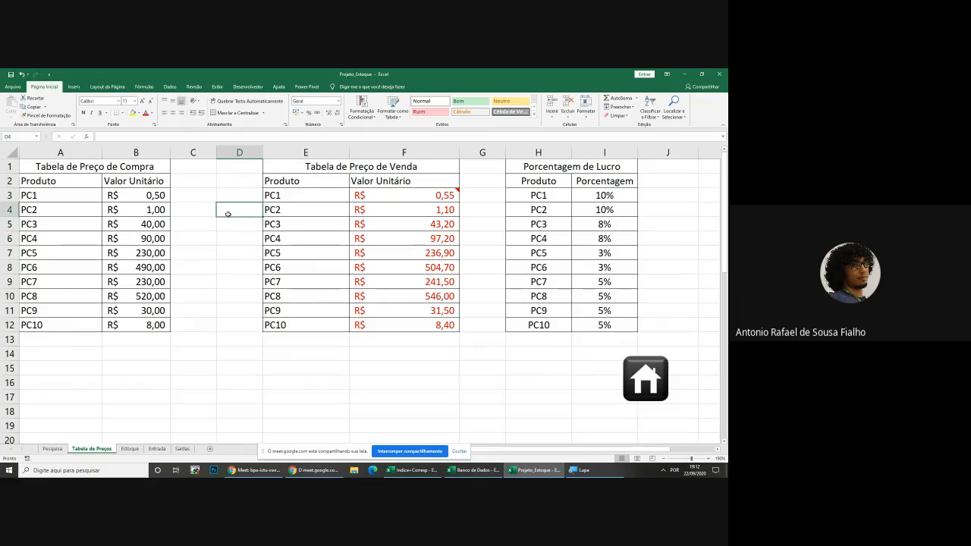
pyautogui.write('Icon')
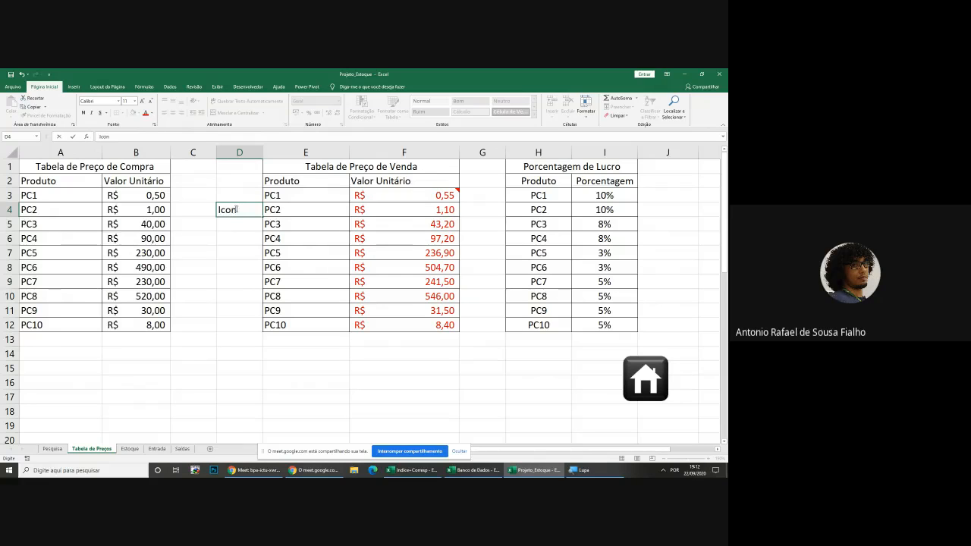
pyautogui.moveTo(238, 211); pyautogui.dragTo(218, 211)
# Move the house picture up beneath the Porcentagem column and clear the text in cell D4
pyautogui.moveTo(625, 367); pyautogui.dragTo(598, 352)
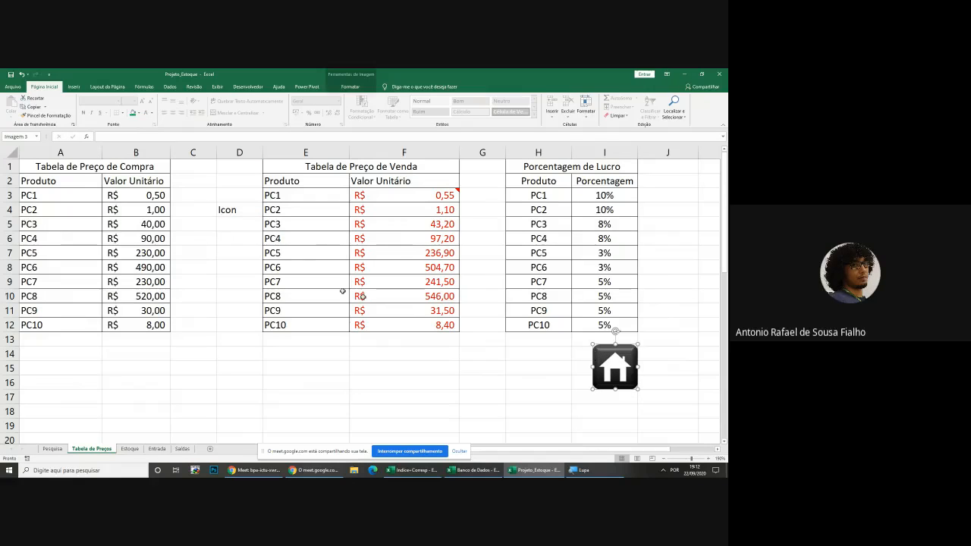
pyautogui.click(232, 211)
pyautogui.press('Delete')
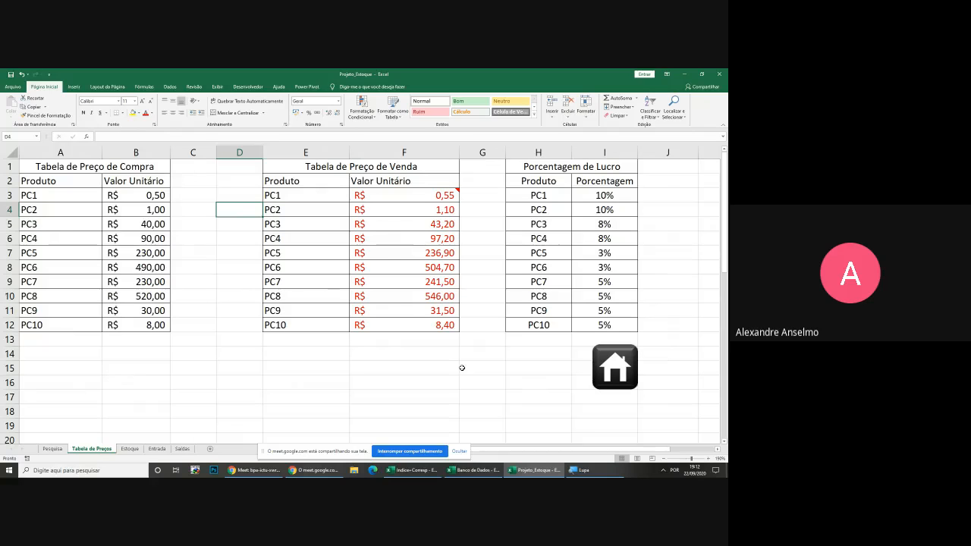
# Show the Imagens Online source for inserting pictures at 200% magnification, and restore the magnification to 100%
pyautogui.click(590, 470)
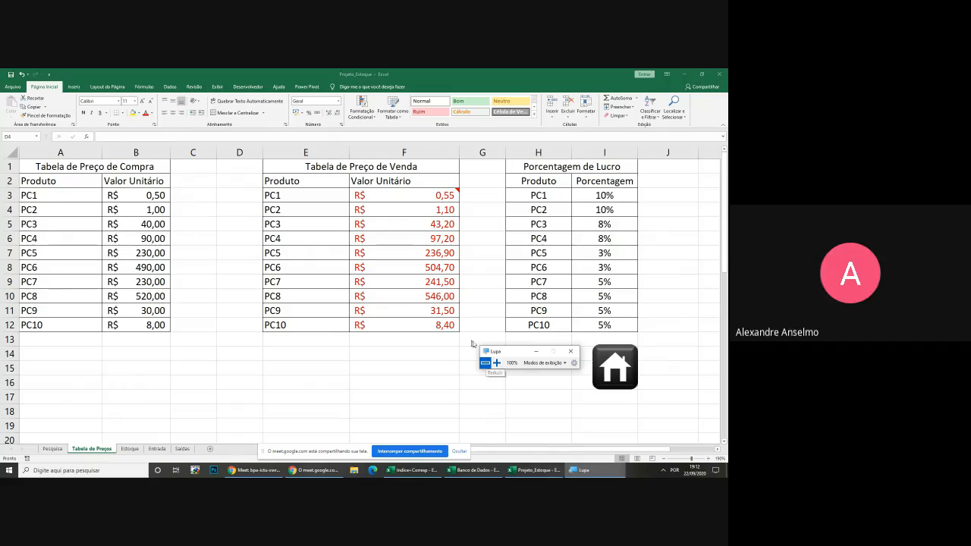
pyautogui.click(497, 363)
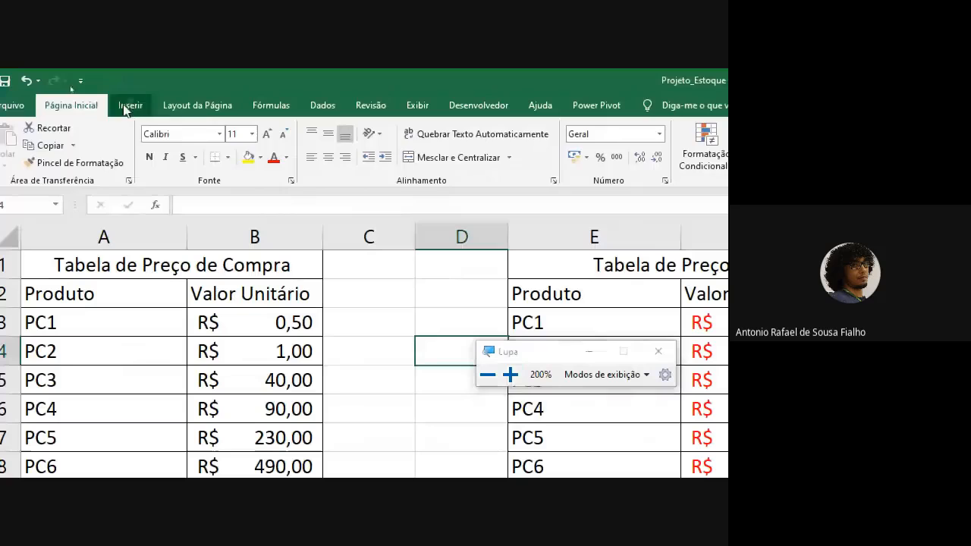
pyautogui.click(128, 106)
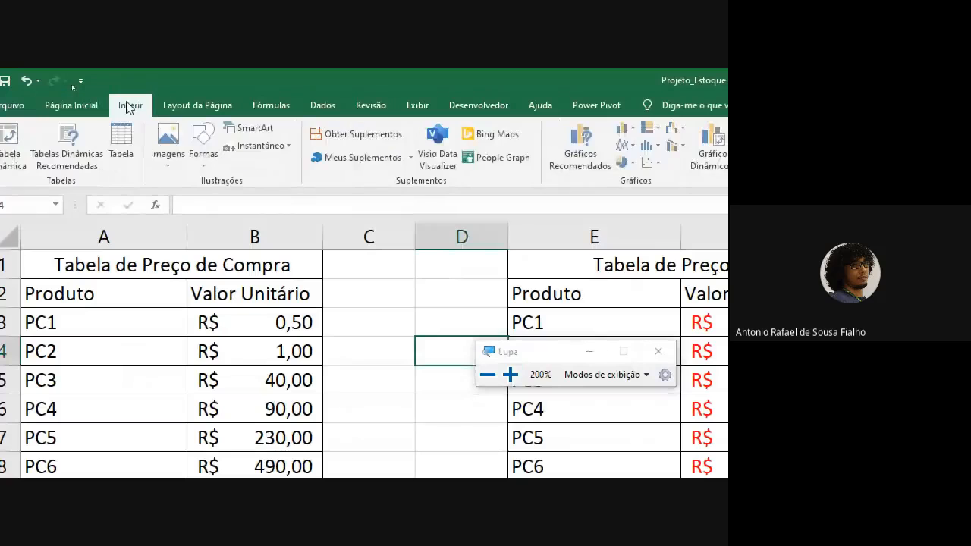
pyautogui.click(178, 157)
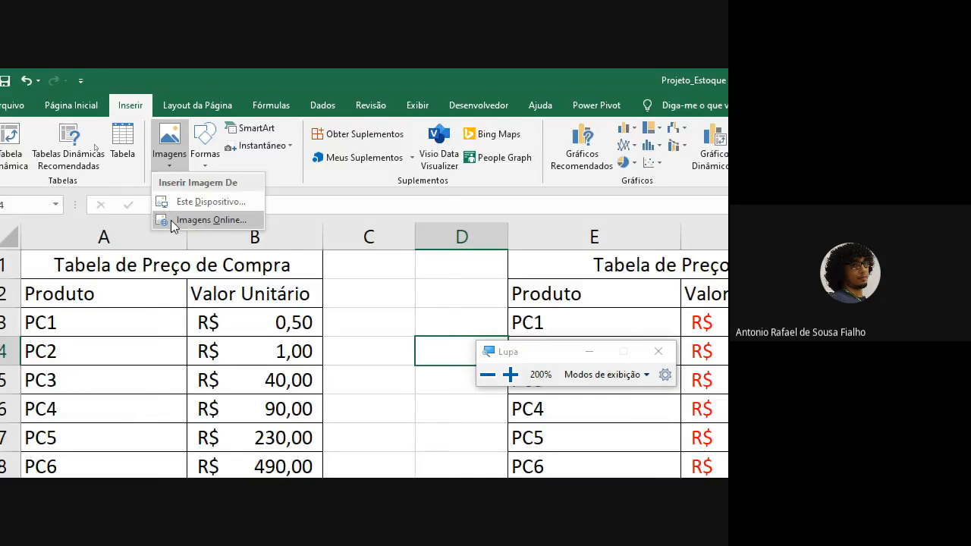
pyautogui.click(489, 377)
pyautogui.click(489, 377)
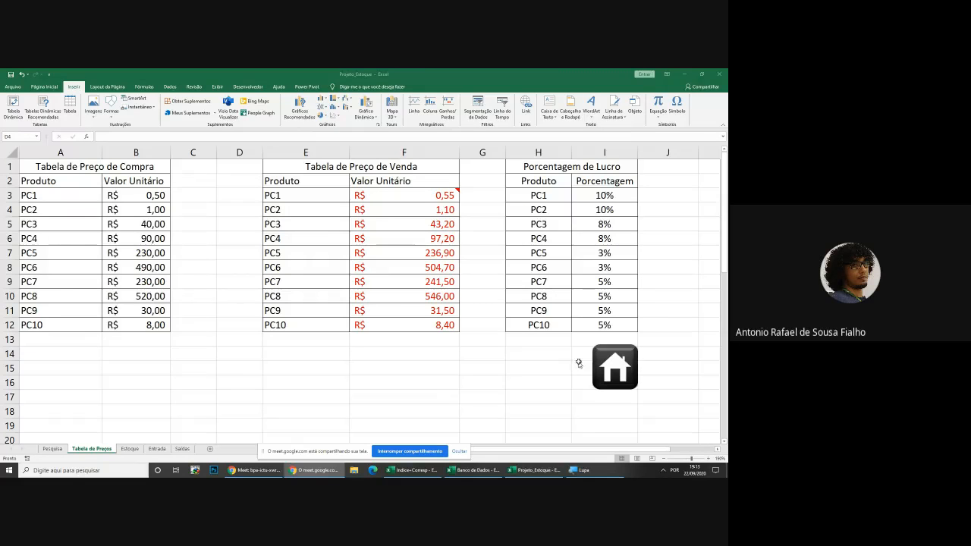
pyautogui.click(579, 359)
pyautogui.click(577, 354)
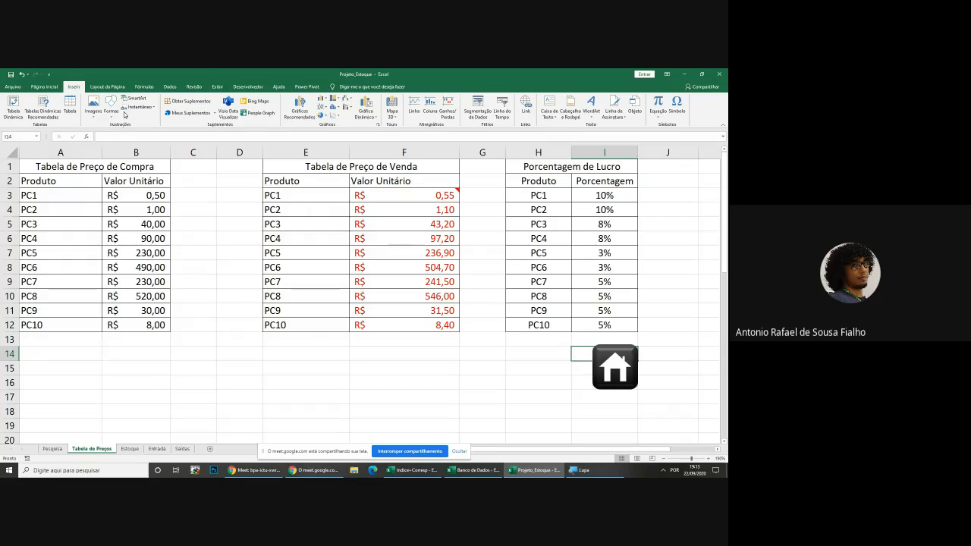
# Draw a left block arrow below the tables as an alternative button shape and delete it
pyautogui.click(116, 115)
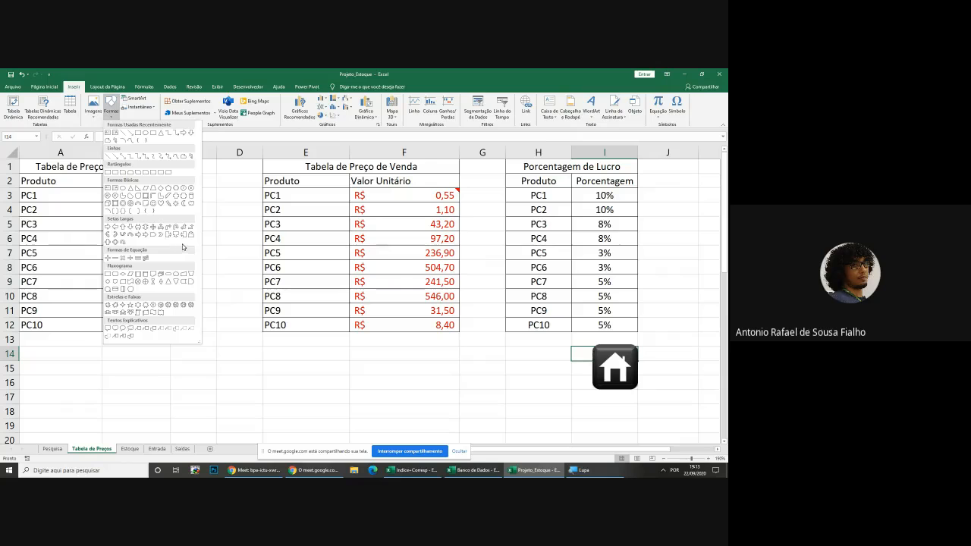
pyautogui.click(114, 227)
pyautogui.moveTo(209, 346); pyautogui.dragTo(317, 398)
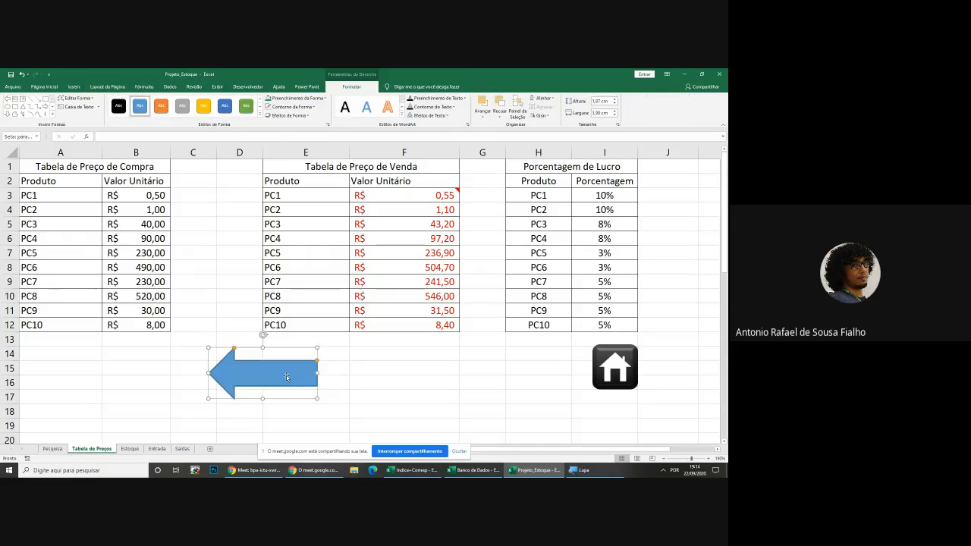
pyautogui.press('Delete')
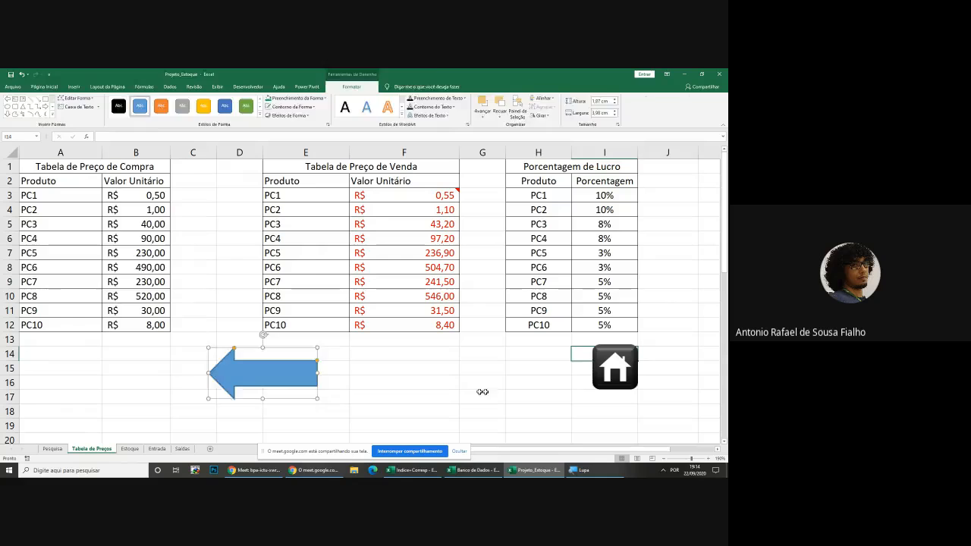
# Add a hyperlink from the house picture to cell A1 of the Pesquisa sheet in this document
pyautogui.rightClick(615, 365)
pyautogui.click(641, 310)
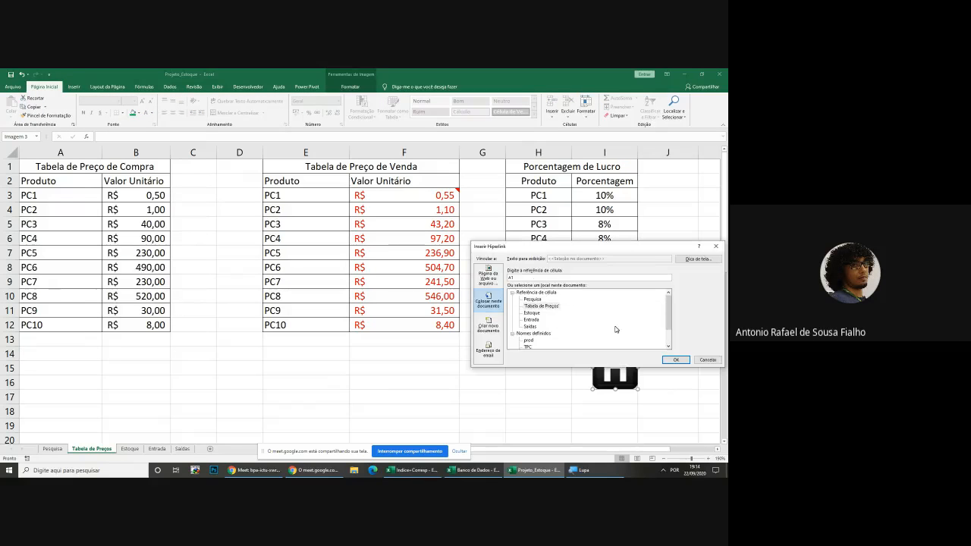
pyautogui.click(599, 470)
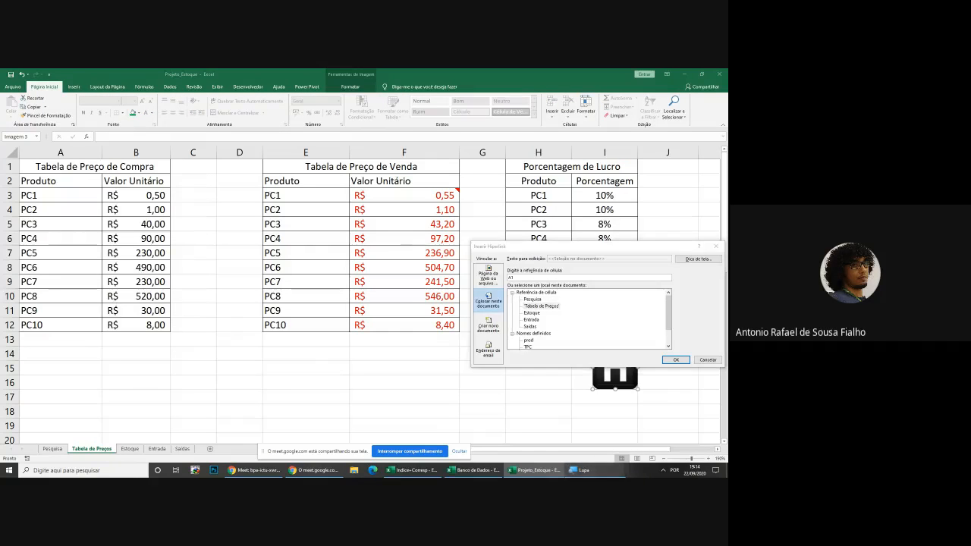
pyautogui.click(294, 234)
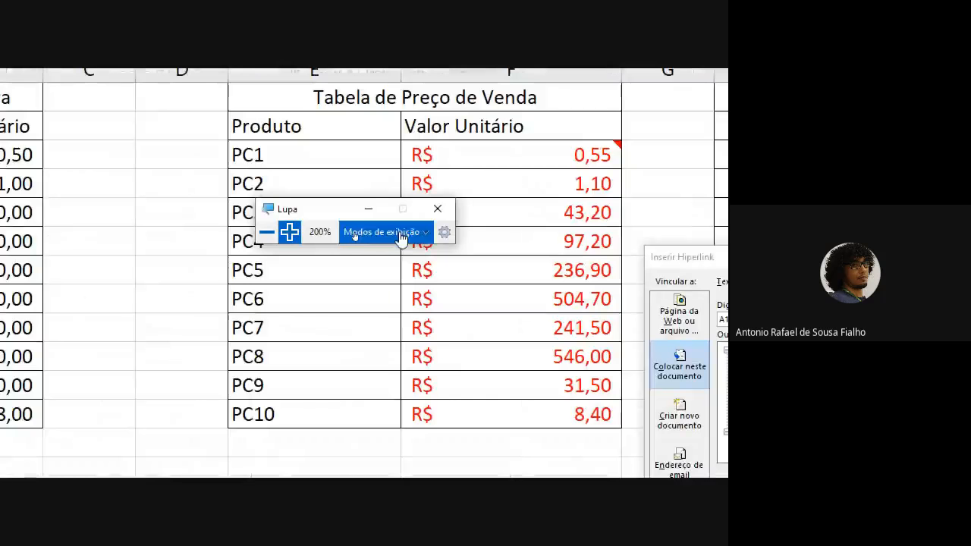
pyautogui.click(370, 215)
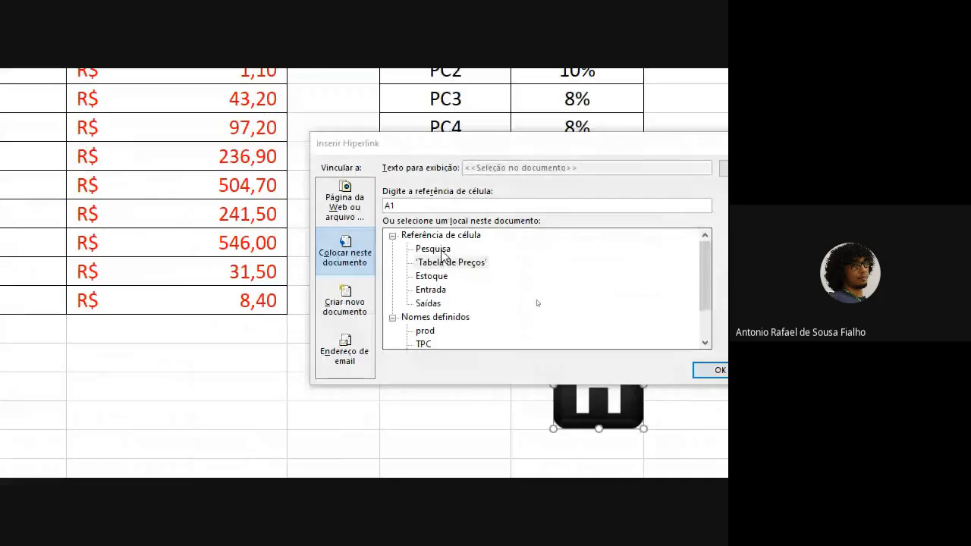
pyautogui.click(436, 250)
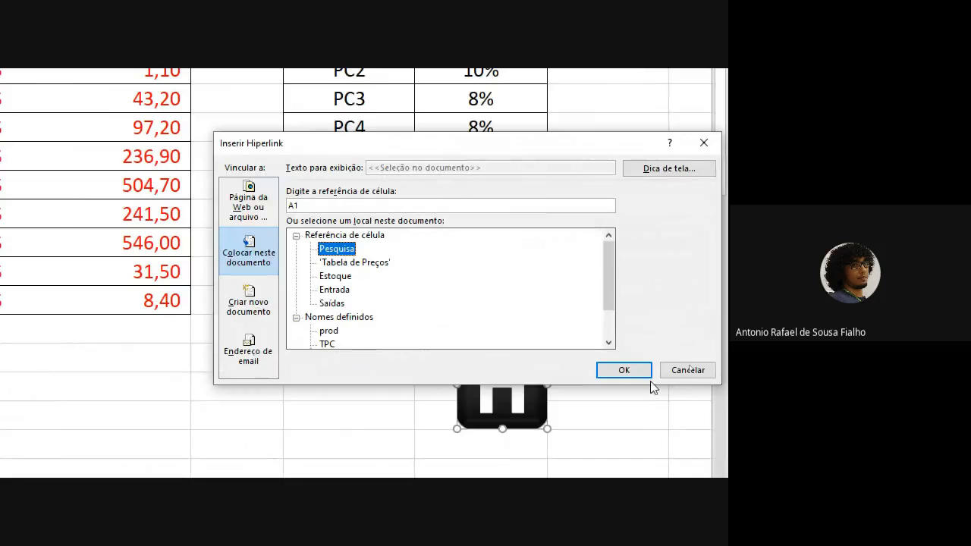
pyautogui.click(645, 371)
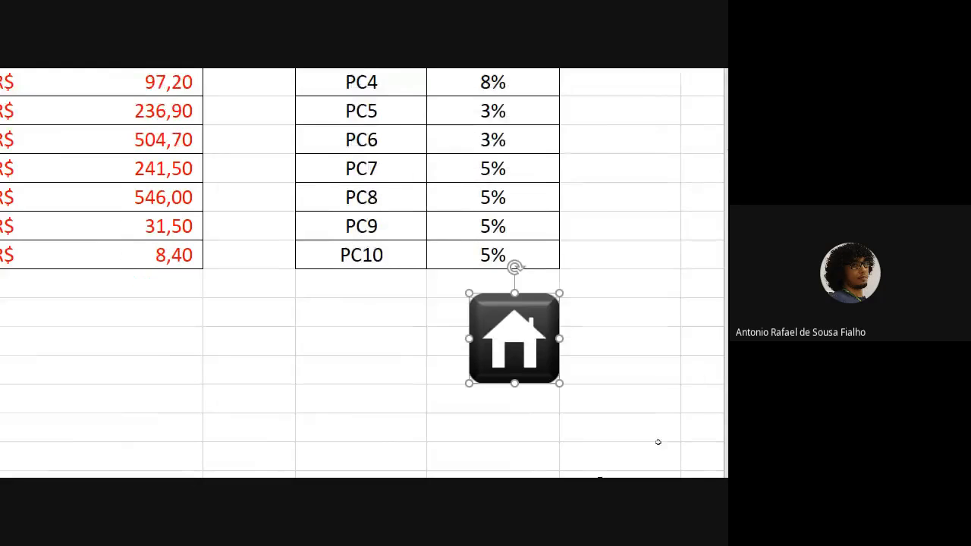
pyautogui.click(447, 463)
pyautogui.click(271, 236)
pyautogui.click(306, 259)
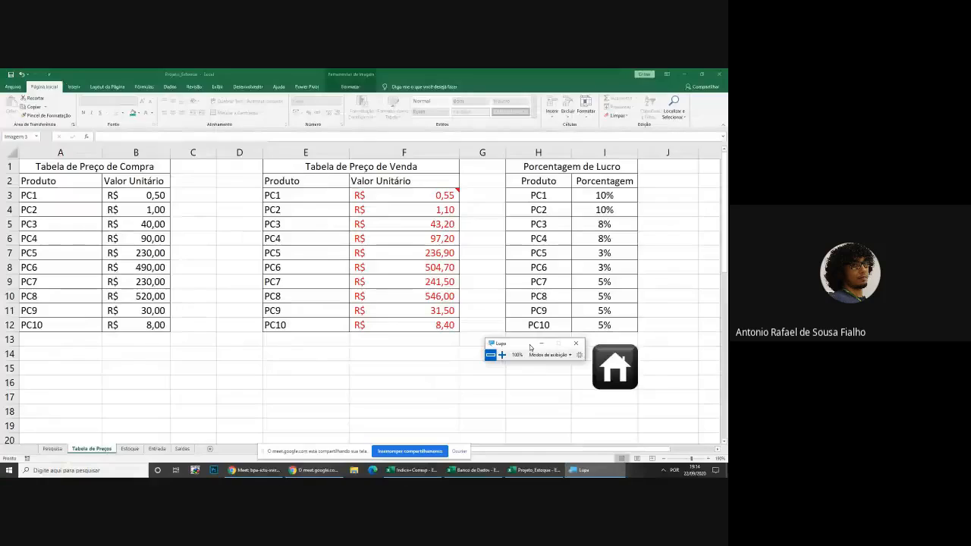
# Copy the linked house picture to the Estoque sheet and place it below the table's Situação column
pyautogui.click(635, 347)
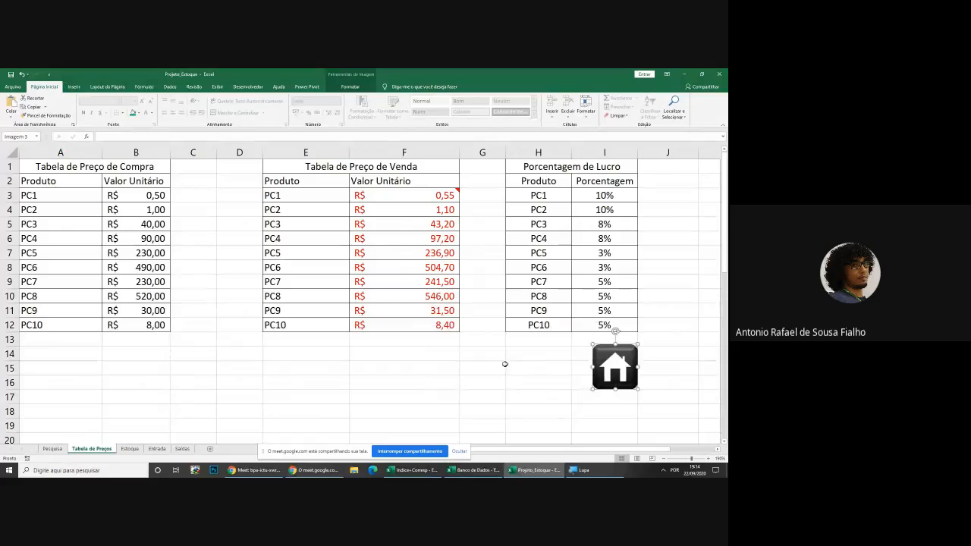
pyautogui.click(421, 352)
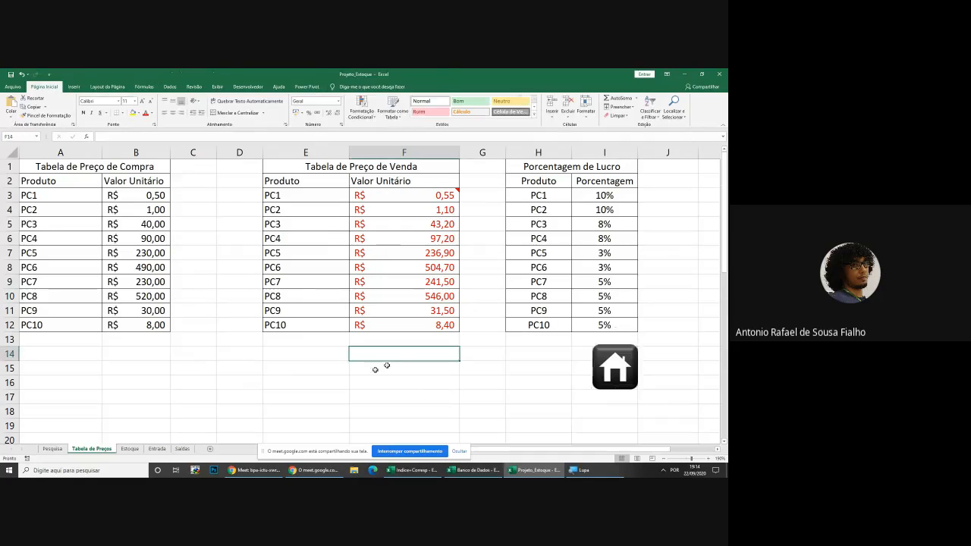
pyautogui.click(130, 449)
pyautogui.hotkey('ctrl', 'v')
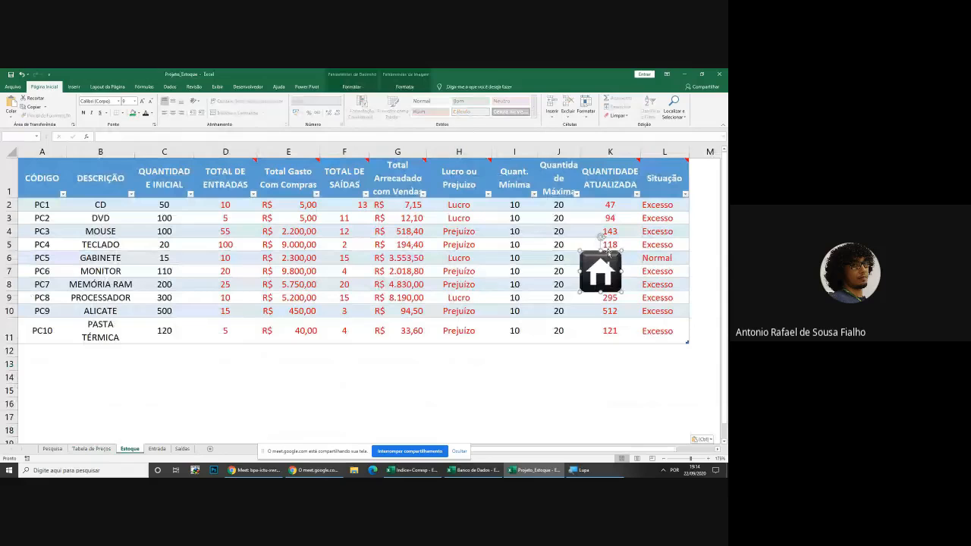
pyautogui.moveTo(608, 251); pyautogui.dragTo(651, 357)
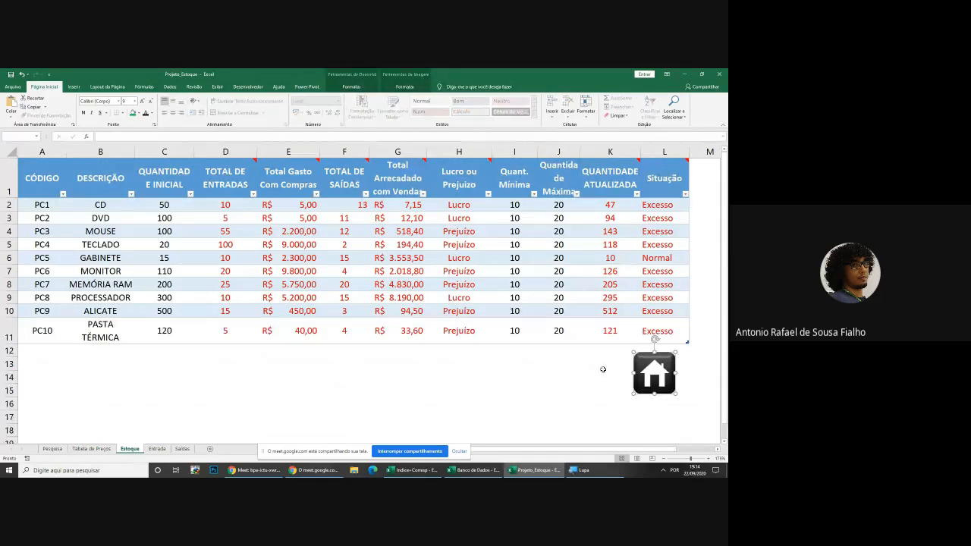
# Paste the house button into the Entrada sheet and place it beside the table in columns F–G, near rows 11–13
pyautogui.click(161, 451)
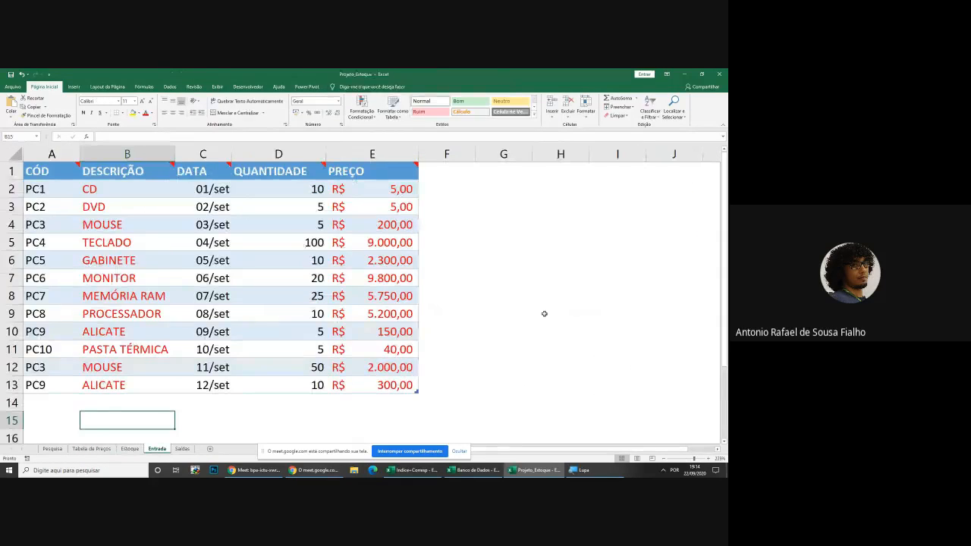
pyautogui.hotkey('ctrl', 'v')
pyautogui.moveTo(107, 425); pyautogui.dragTo(471, 353)
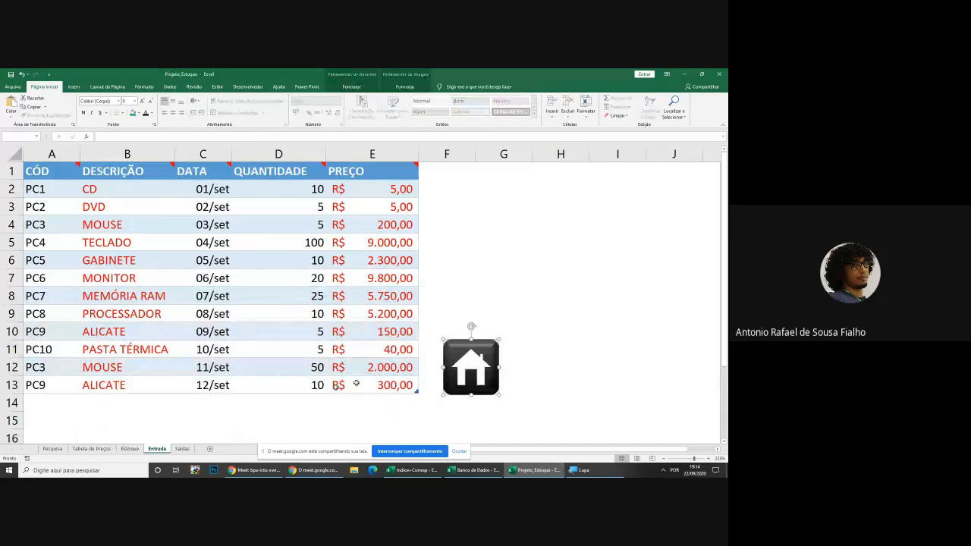
# Paste the house button into the Saídas sheet, place it beside the table near rows 9–11 and deselect it
pyautogui.click(180, 450)
pyautogui.hotkey('ctrl', 'v')
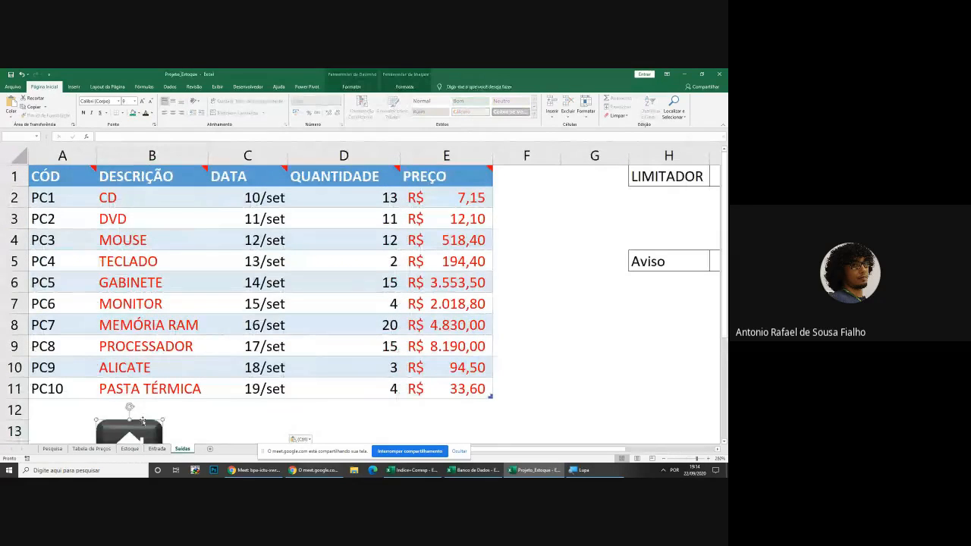
pyautogui.moveTo(143, 421); pyautogui.dragTo(594, 327)
pyautogui.click(576, 262)
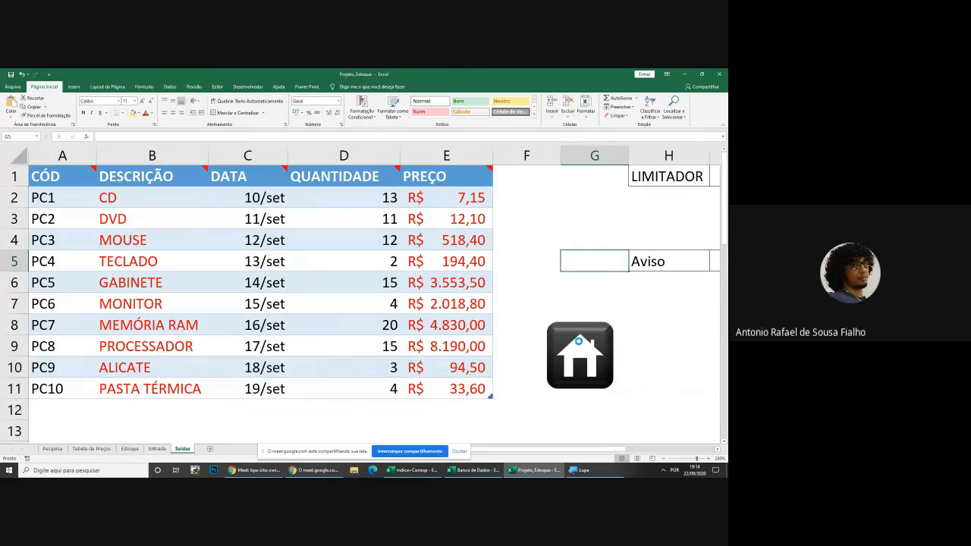
# Test the house buttons on Saídas, Estoque and Entrada together with the matching navigation buttons on the Pesquisa sheet
pyautogui.click(580, 345)
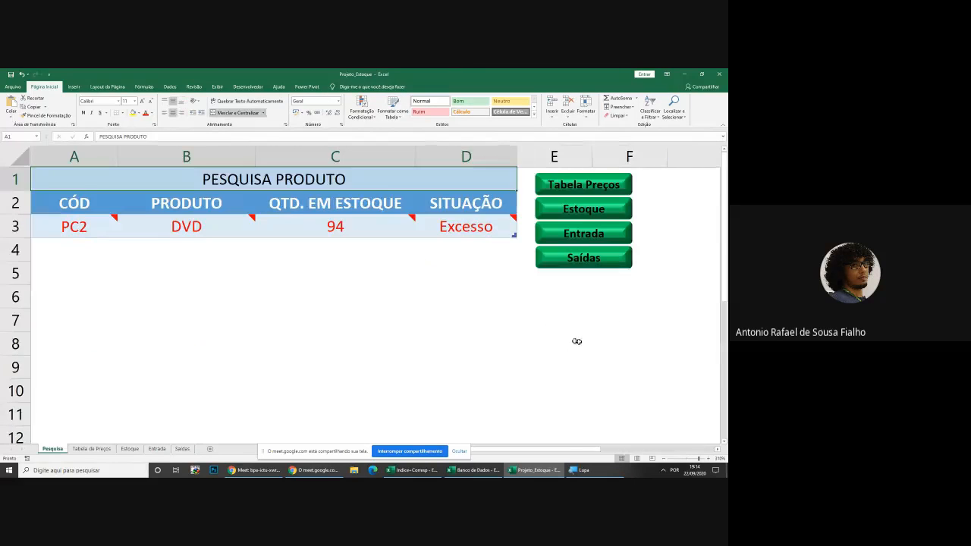
pyautogui.click(582, 207)
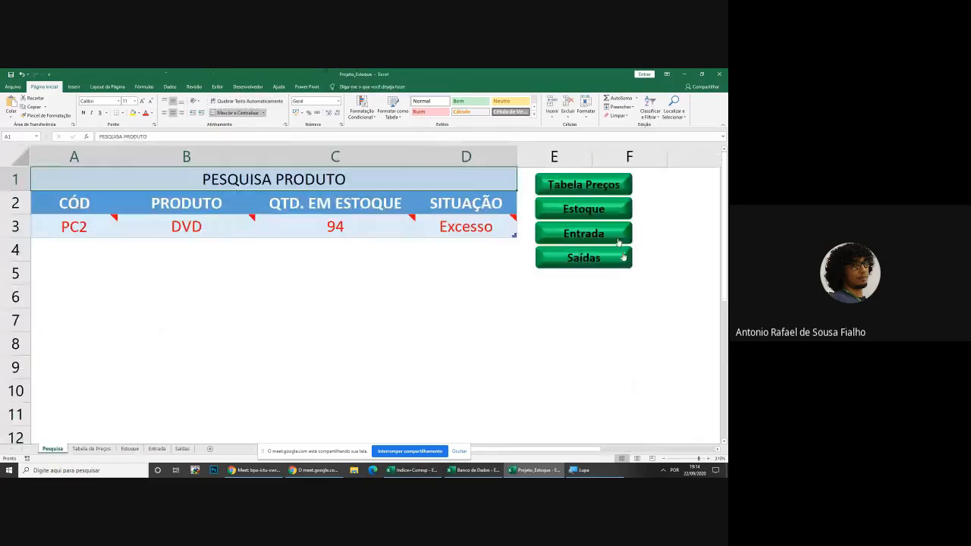
pyautogui.click(643, 377)
pyautogui.click(581, 232)
pyautogui.click(471, 368)
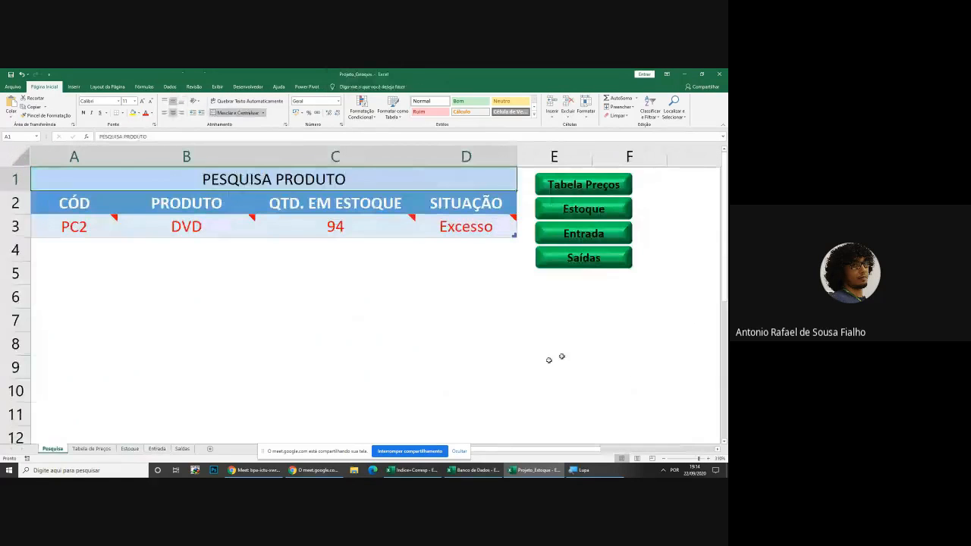
pyautogui.click(600, 266)
pyautogui.click(576, 359)
pyautogui.click(577, 360)
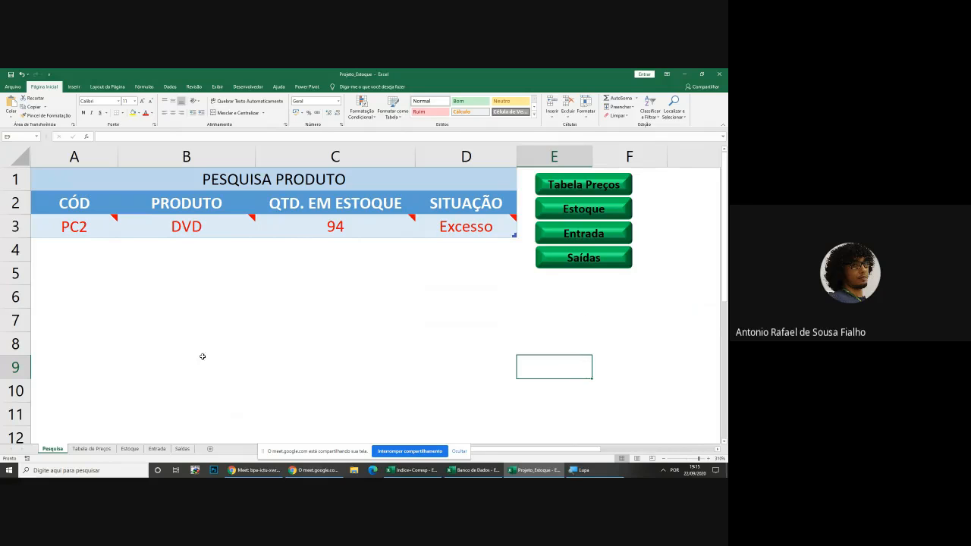
# Look over the Tabela de Preços, Estoque and Entrada sheets with their house buttons and return to the Pesquisa sheet
pyautogui.click(105, 450)
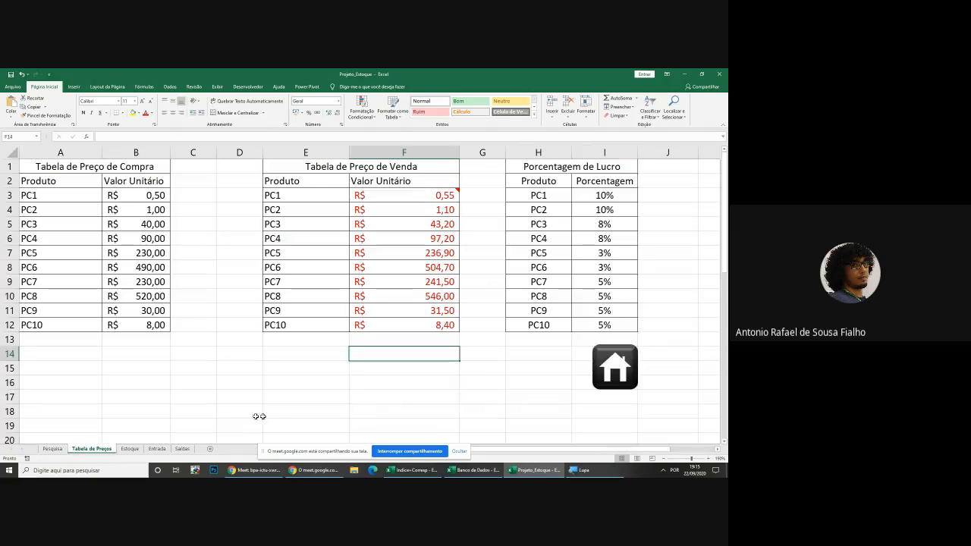
pyautogui.click(466, 393)
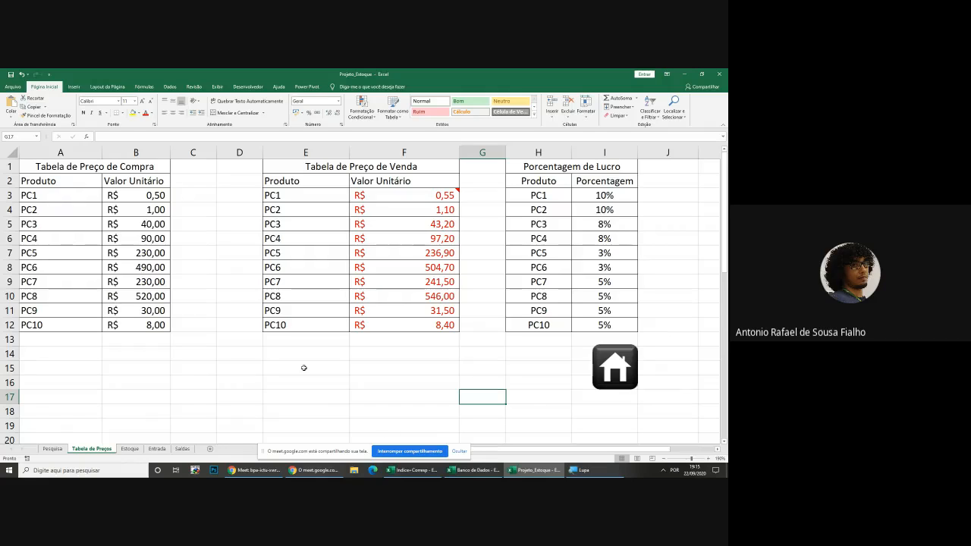
pyautogui.click(129, 449)
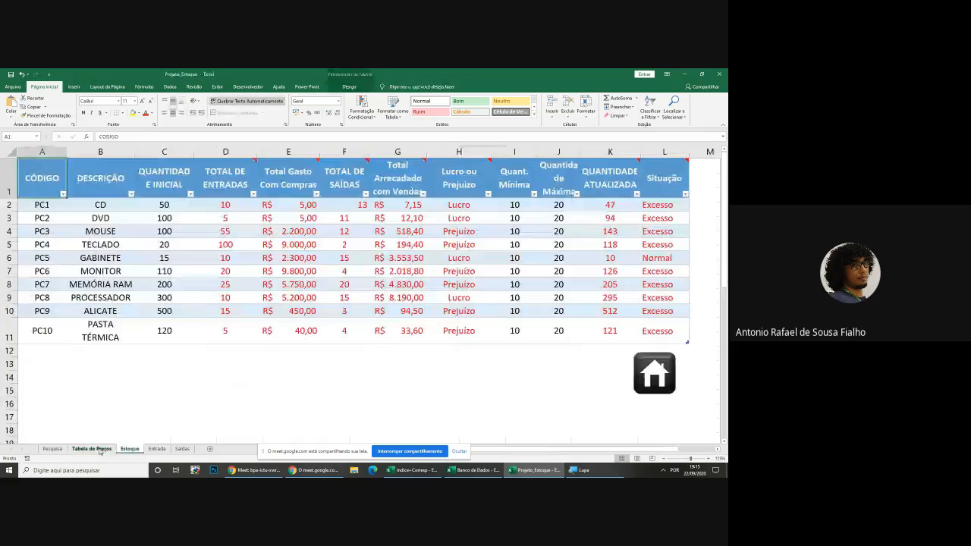
pyautogui.click(158, 449)
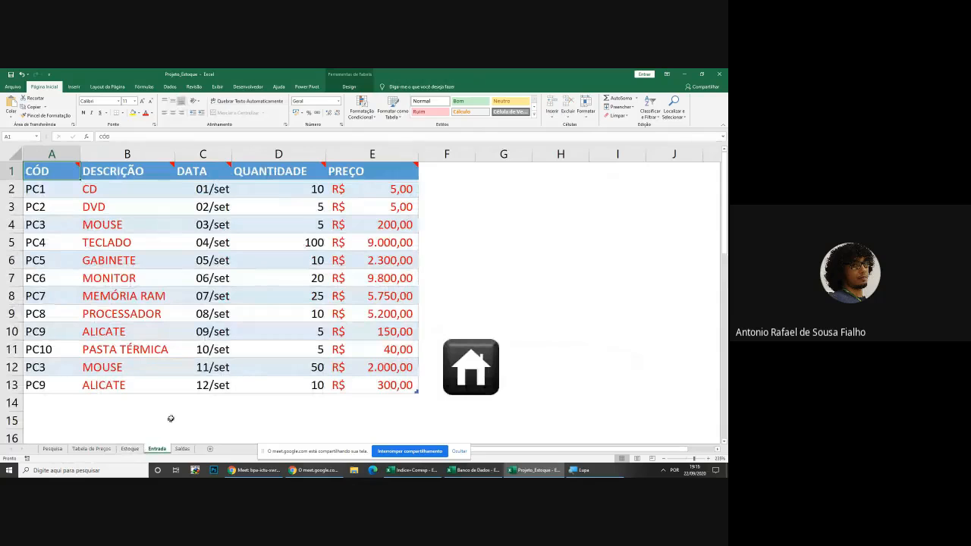
pyautogui.click(174, 419)
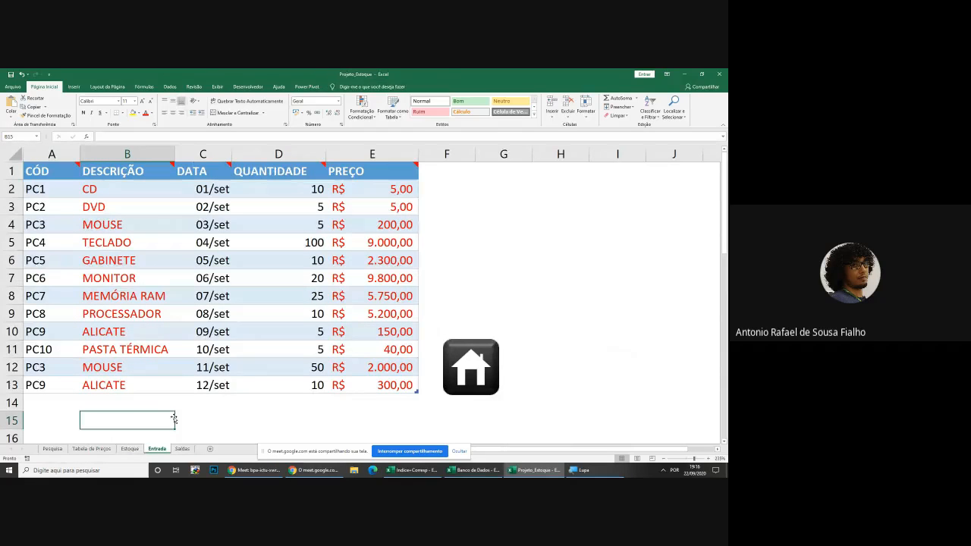
pyautogui.click(91, 448)
pyautogui.click(59, 448)
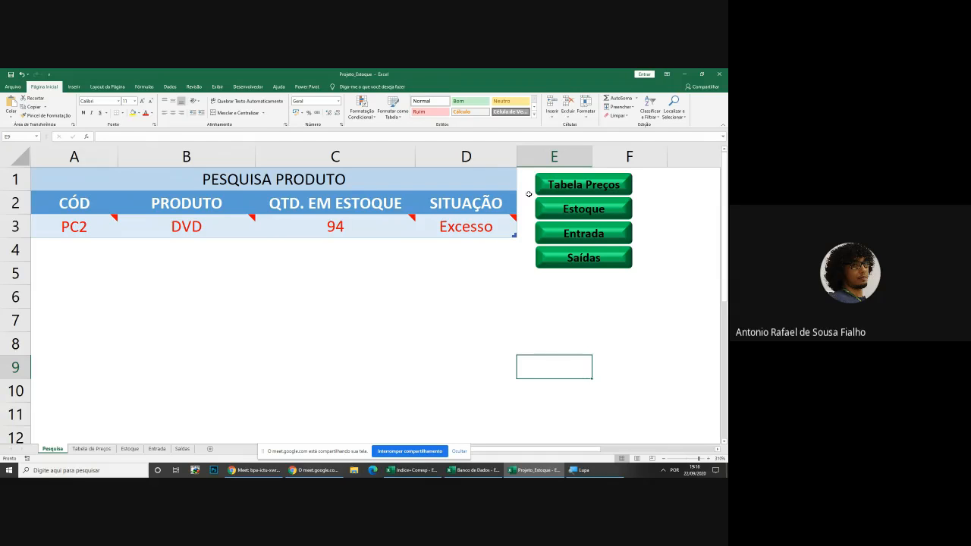
# View the Tabela de Preços and Estoque sheets again and return to an empty cell on the Pesquisa sheet
pyautogui.click(461, 267)
pyautogui.press('Down')
pyautogui.press('Down')
pyautogui.press('Down')
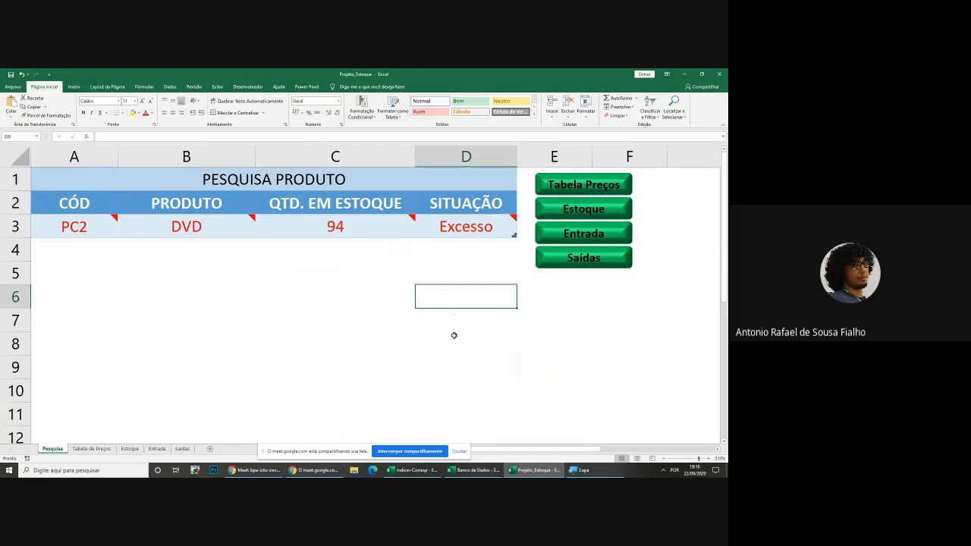
pyautogui.click(451, 295)
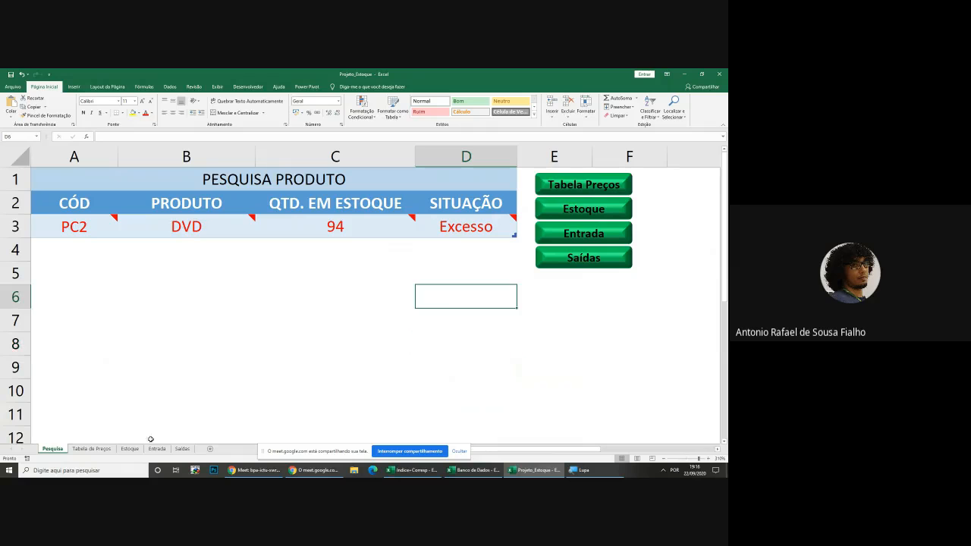
pyautogui.click(92, 449)
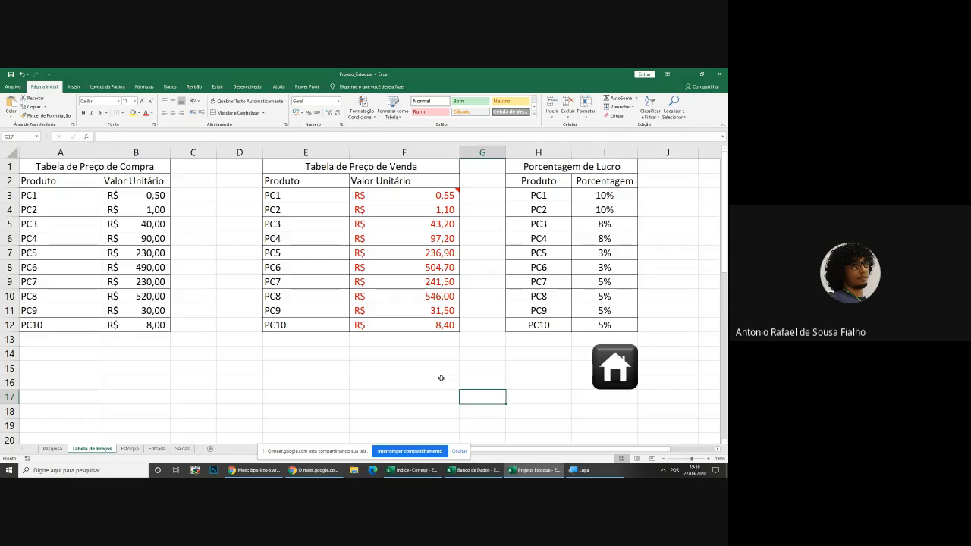
pyautogui.click(130, 451)
pyautogui.click(53, 450)
pyautogui.click(376, 292)
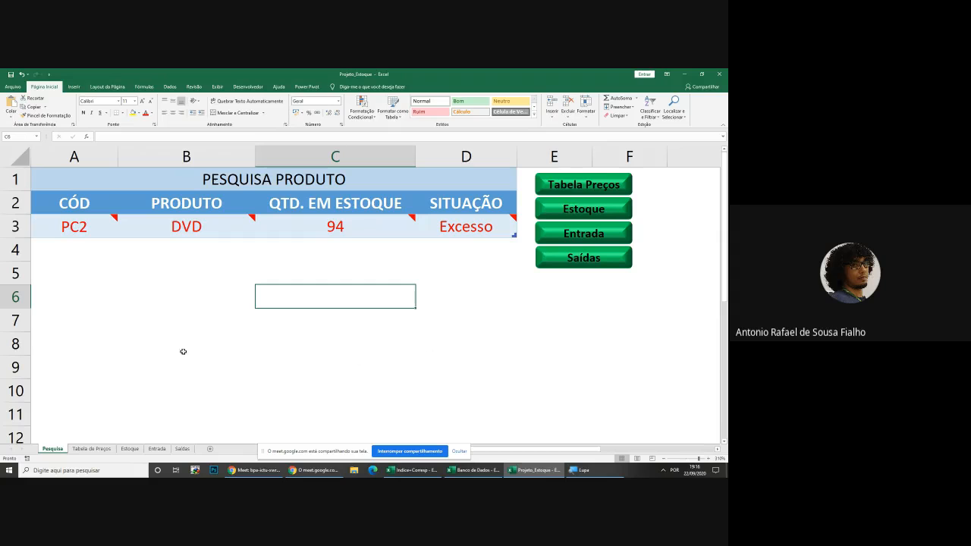
# Switch to the Lupa magnifier and enlarge the screen to 200%
pyautogui.click(581, 470)
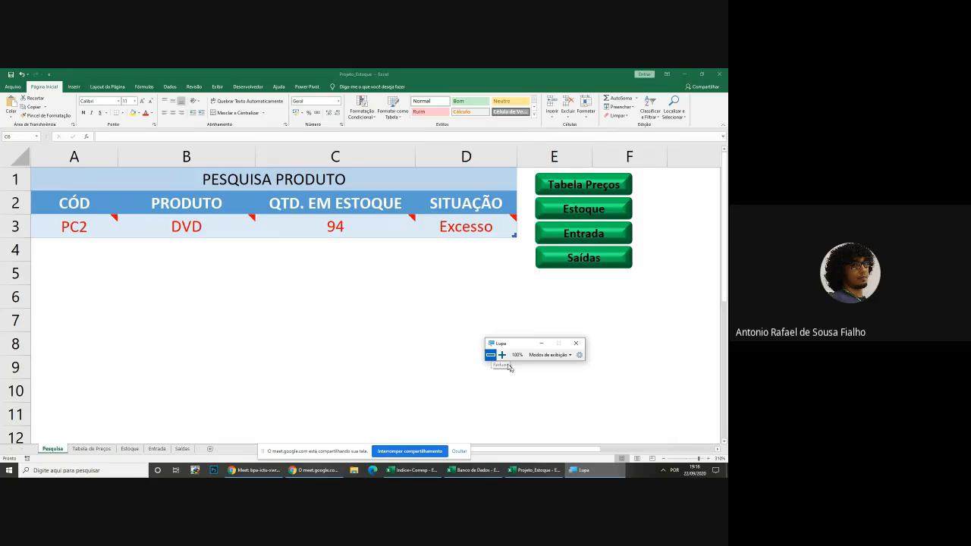
pyautogui.click(502, 354)
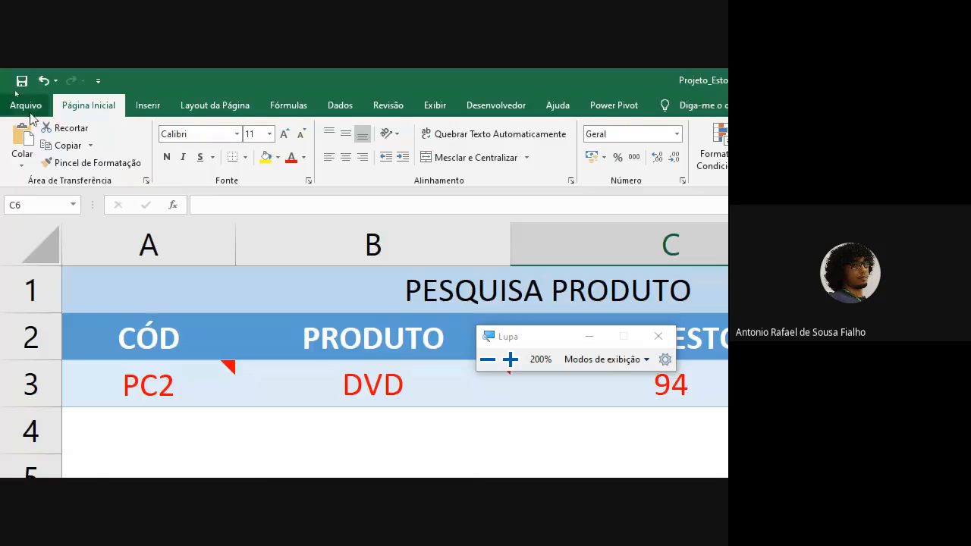
pyautogui.click(30, 112)
pyautogui.click(18, 112)
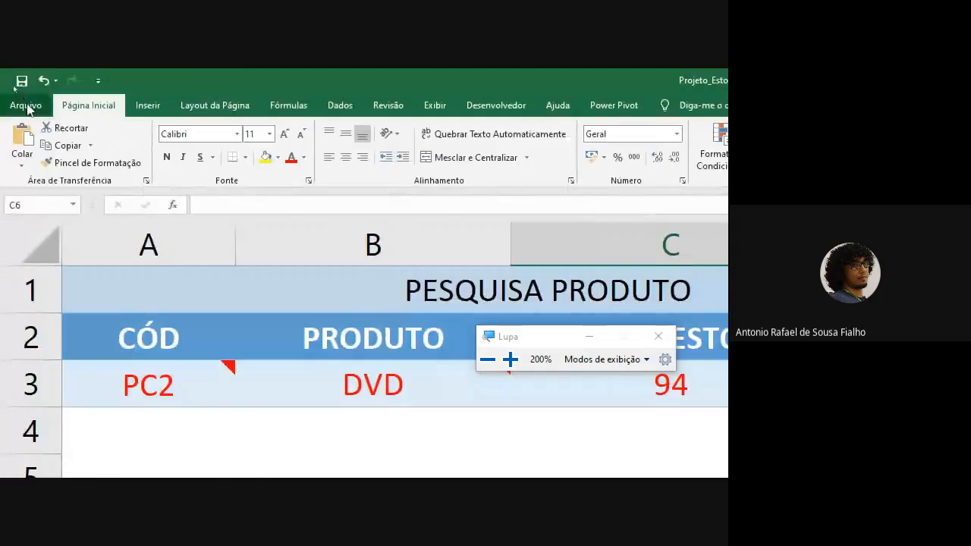
pyautogui.click(28, 109)
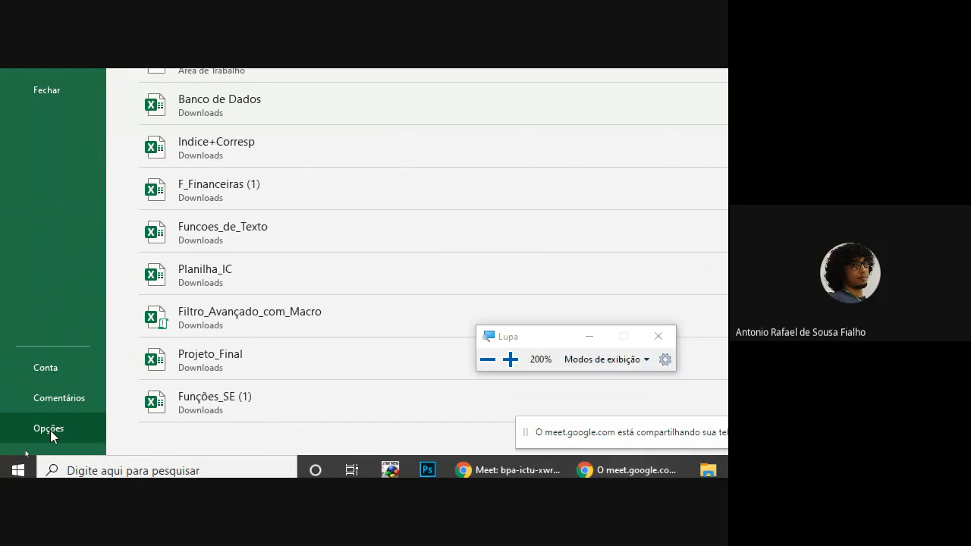
pyautogui.click(48, 429)
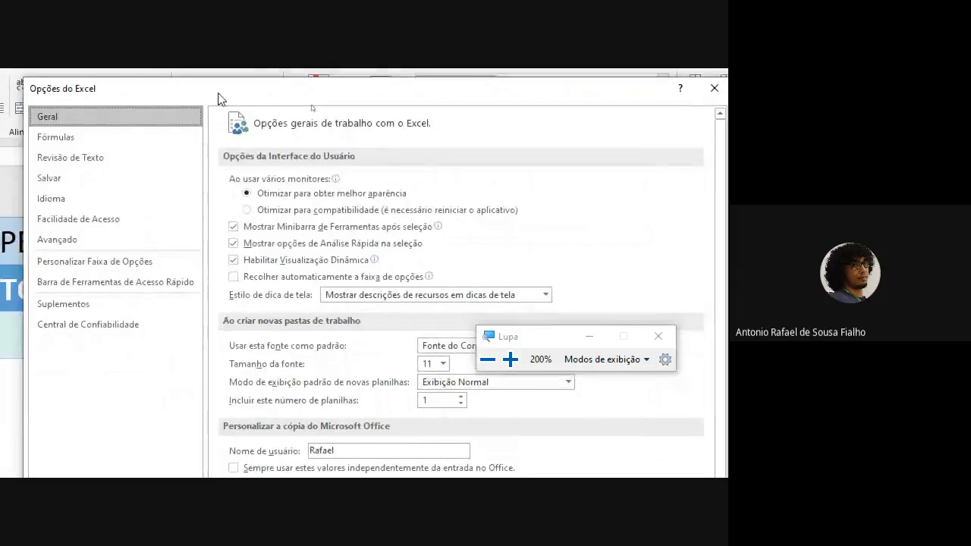
pyautogui.click(657, 144)
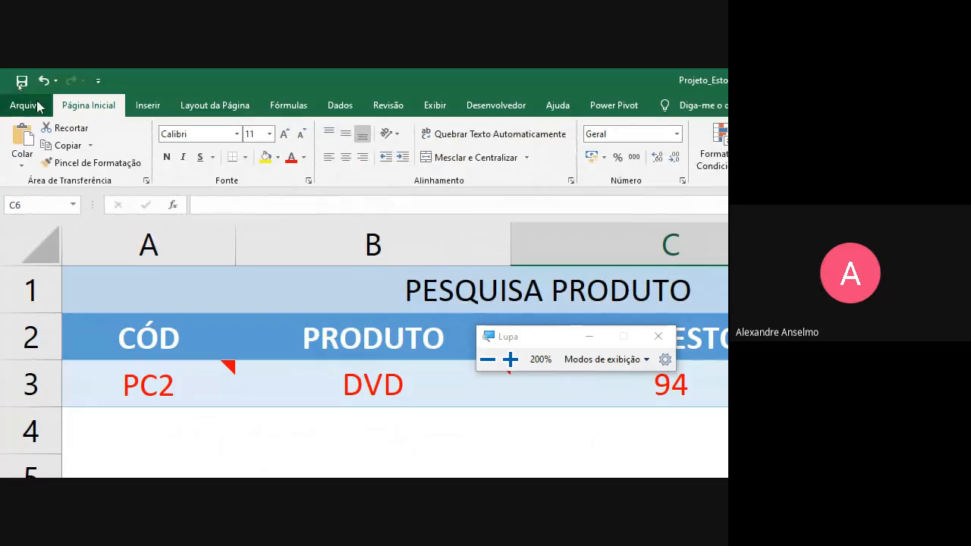
pyautogui.click(31, 106)
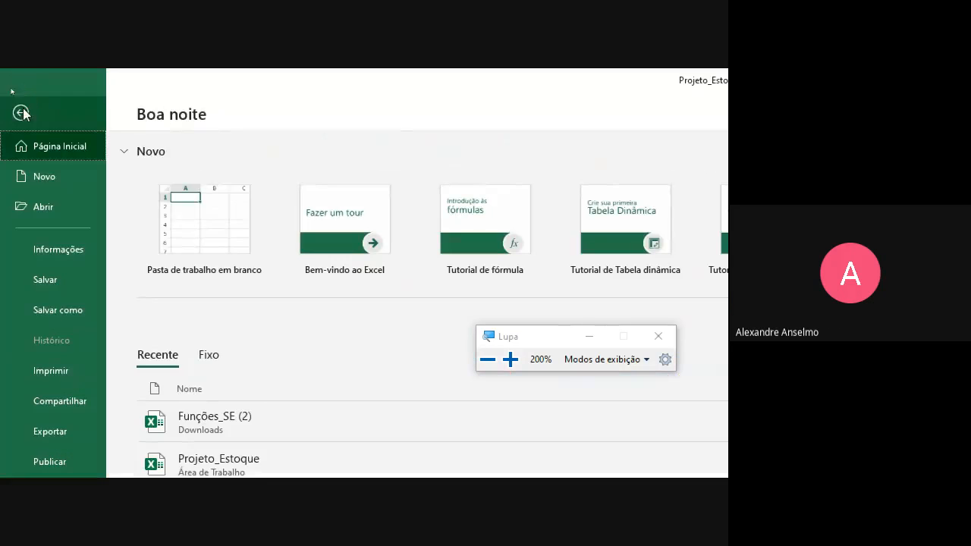
pyautogui.click(21, 114)
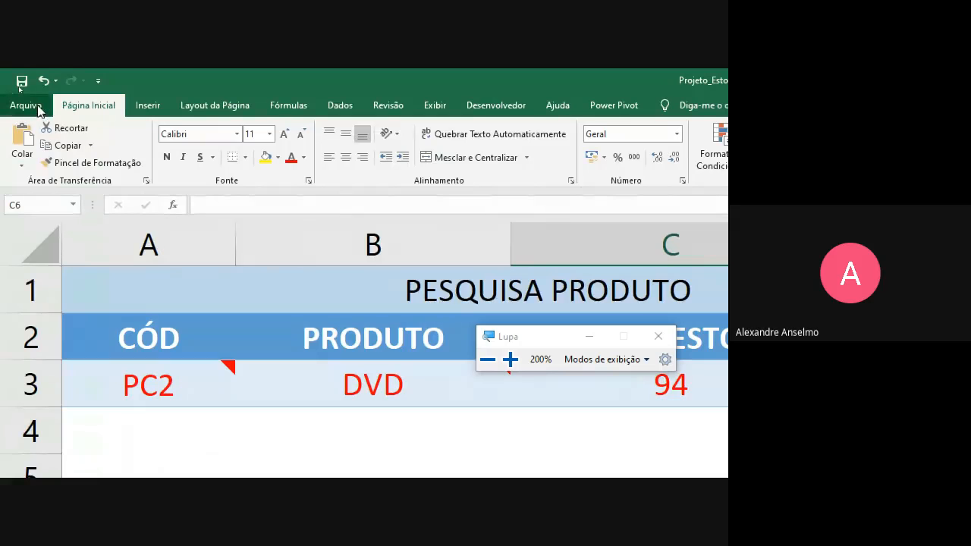
pyautogui.click(37, 106)
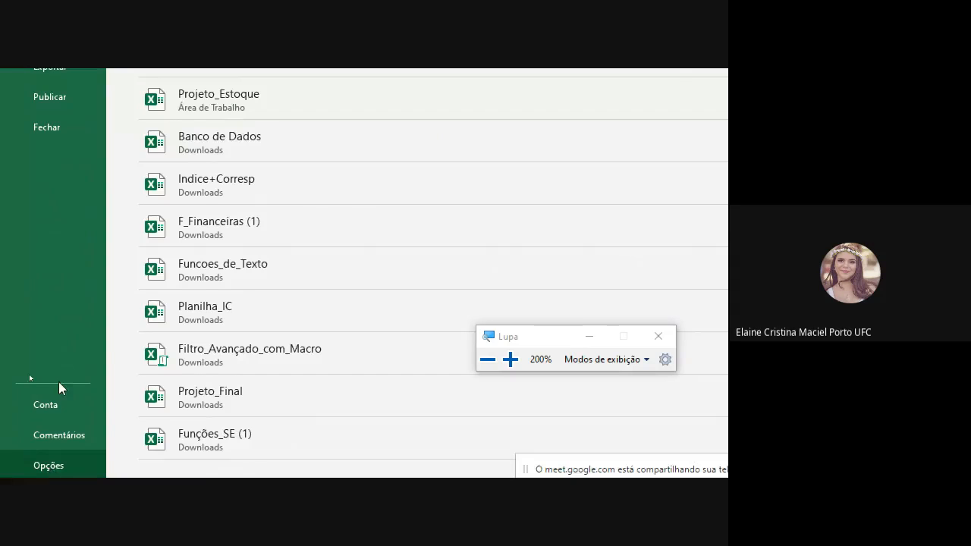
pyautogui.click(21, 113)
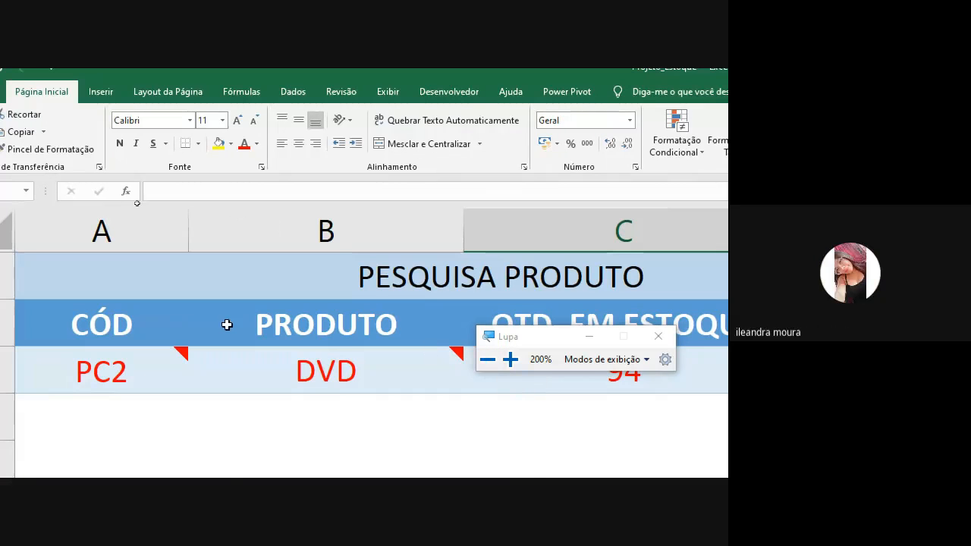
# Open the Excel options, minimise the Lupa window and show the Avançado settings
pyautogui.click(21, 103)
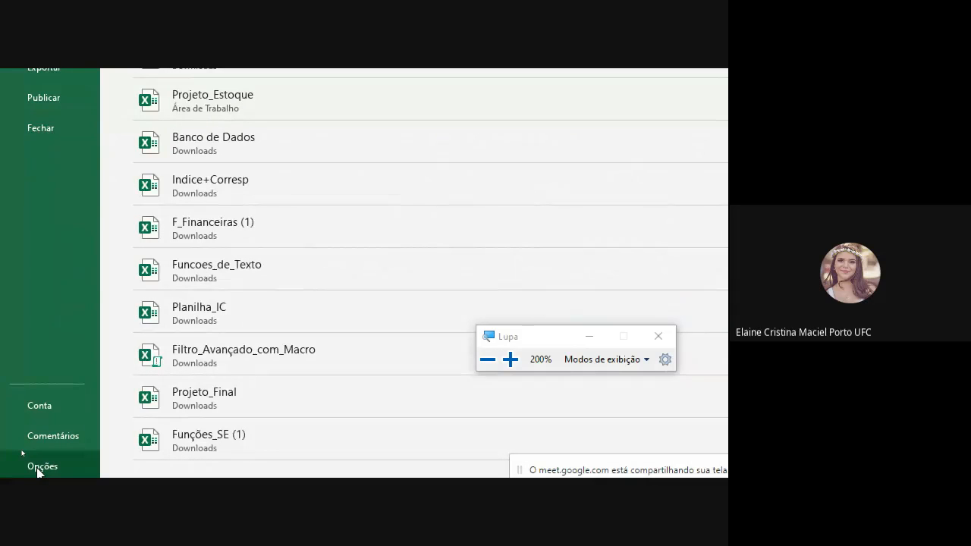
pyautogui.click(39, 466)
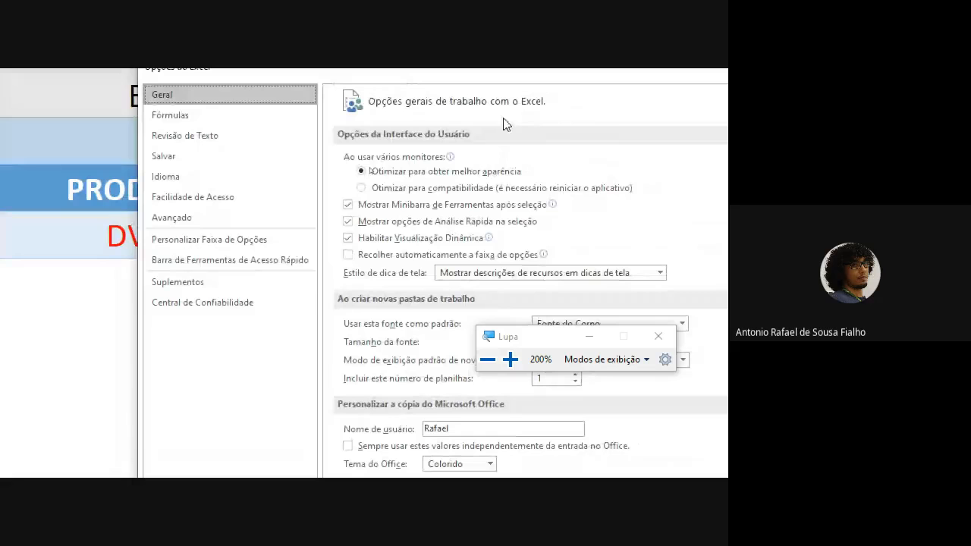
pyautogui.click(589, 339)
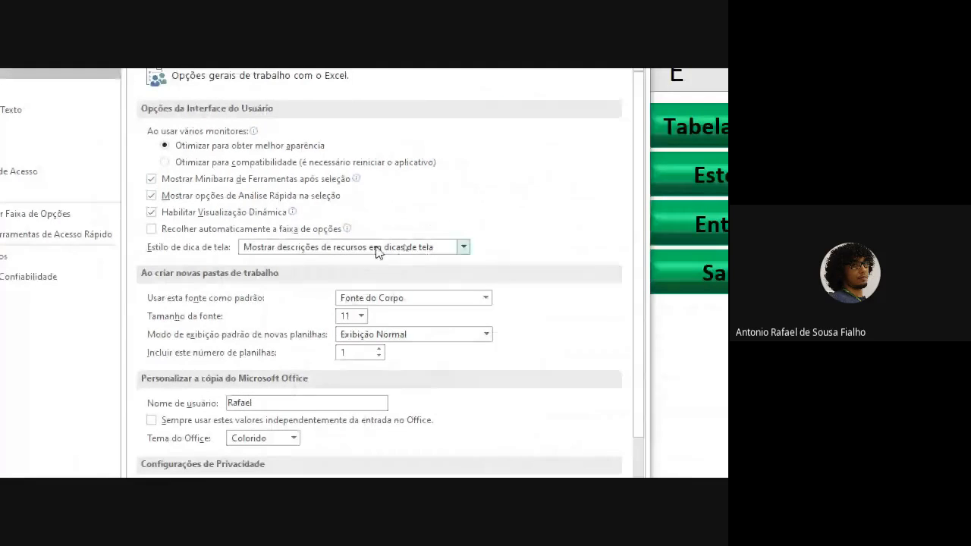
pyautogui.scroll(-3, 377, 252)
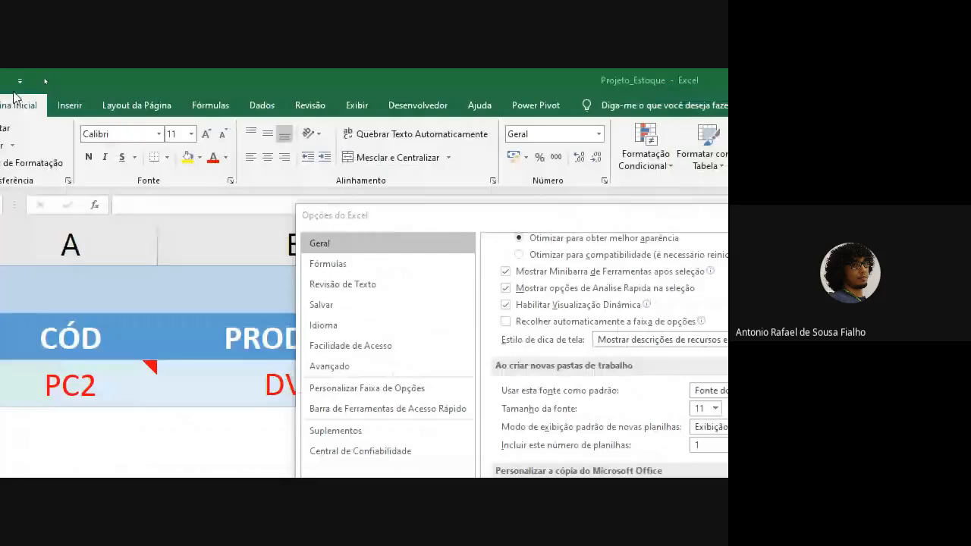
pyautogui.click(333, 365)
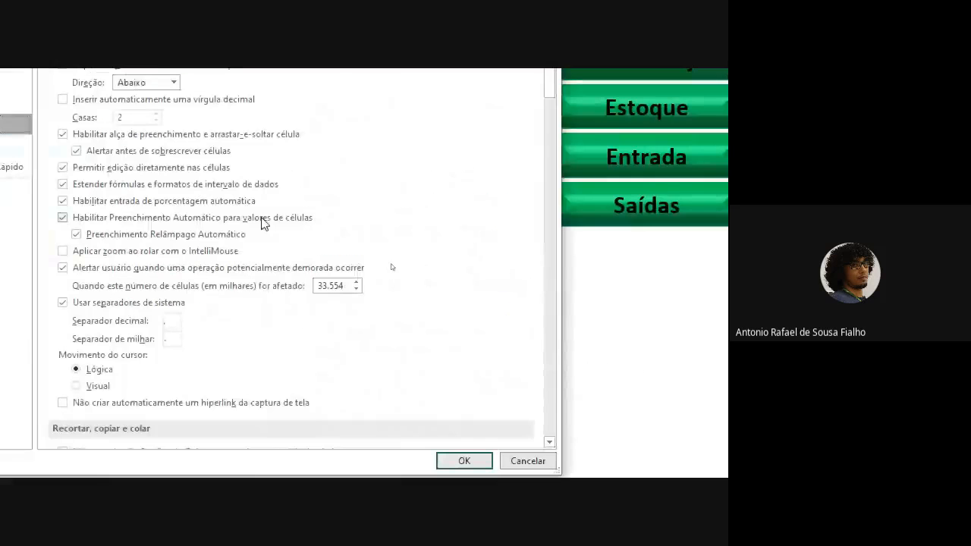
# Turn off Mostrar guias de planilha in the display options for the Projeto_Estoque workbook and apply the options
pyautogui.scroll(-2, 256, 253)
pyautogui.scroll(2, 319, 210)
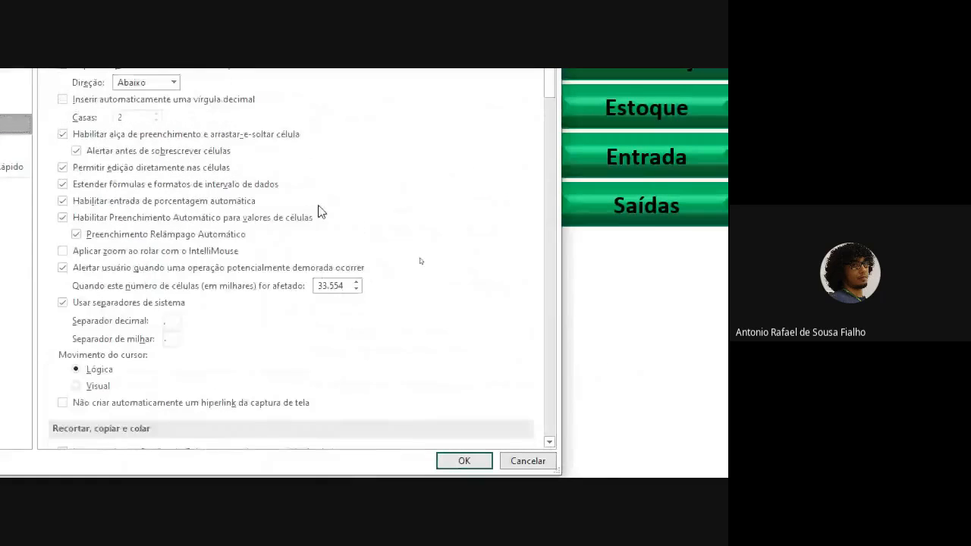
pyautogui.scroll(-1, 319, 213)
pyautogui.scroll(-4, 319, 213)
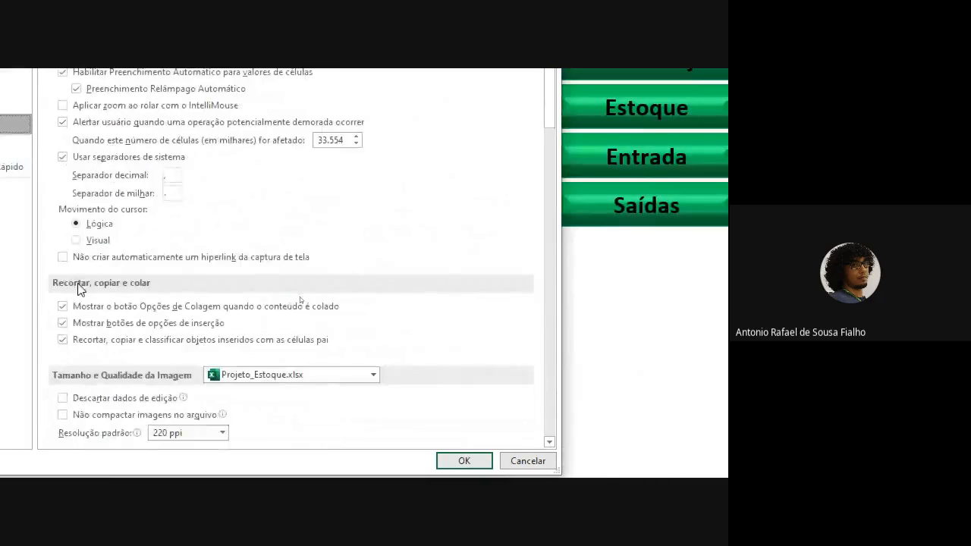
pyautogui.scroll(-1, 182, 254)
pyautogui.scroll(-1, 231, 256)
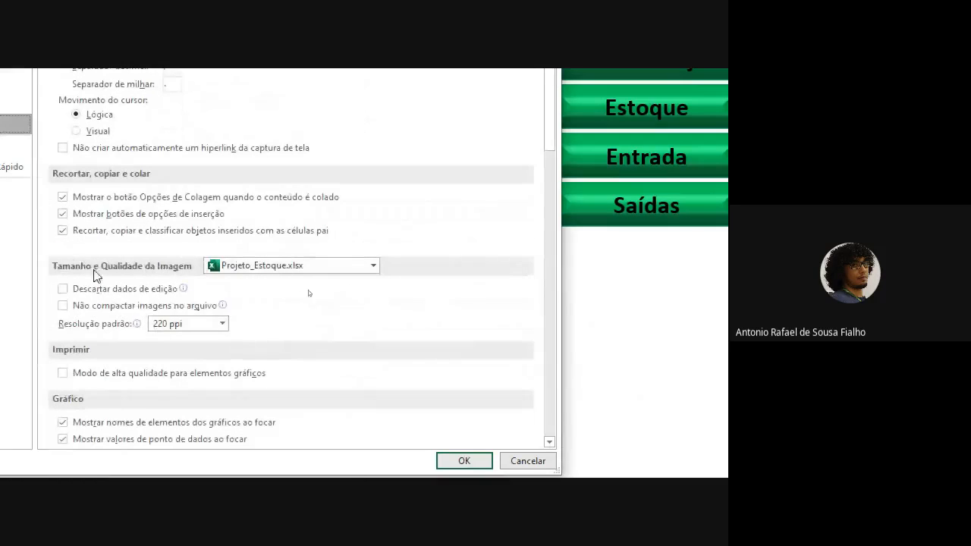
pyautogui.scroll(-3, 202, 276)
pyautogui.scroll(-3, 98, 243)
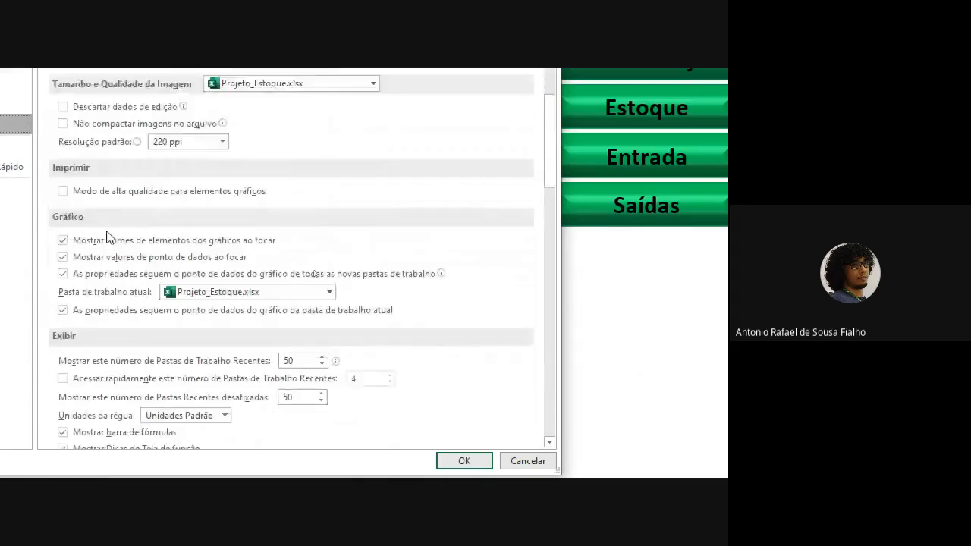
pyautogui.scroll(-2, 110, 234)
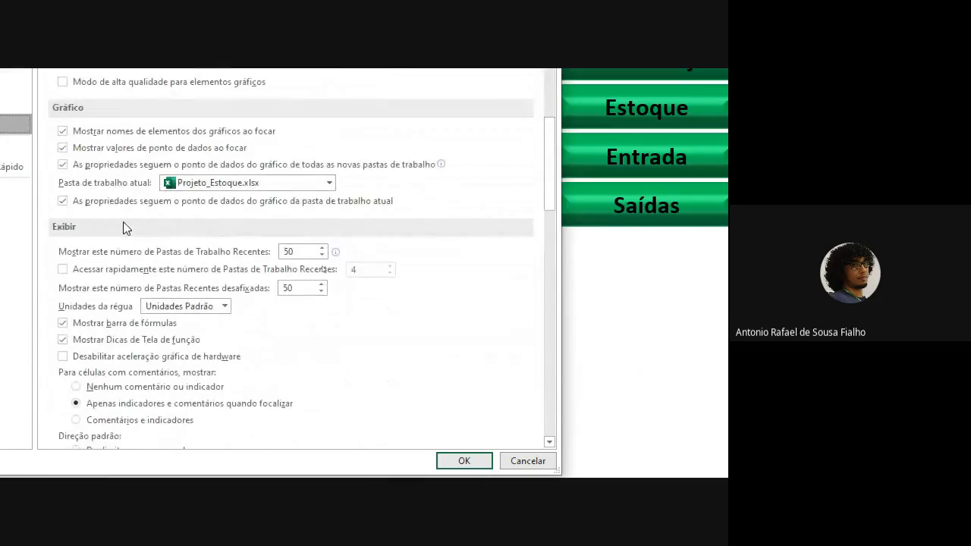
pyautogui.scroll(-1, 122, 257)
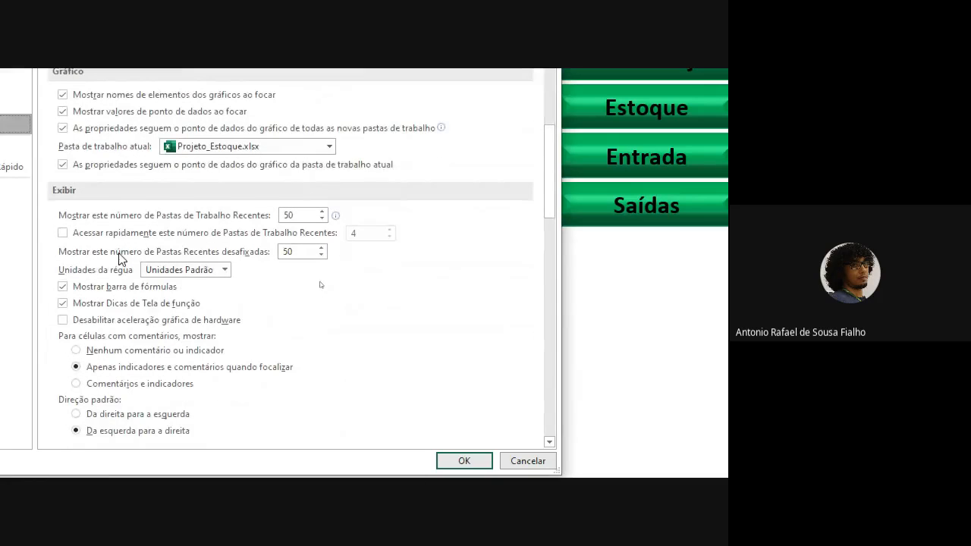
pyautogui.scroll(-1, 119, 260)
pyautogui.scroll(-2, 121, 261)
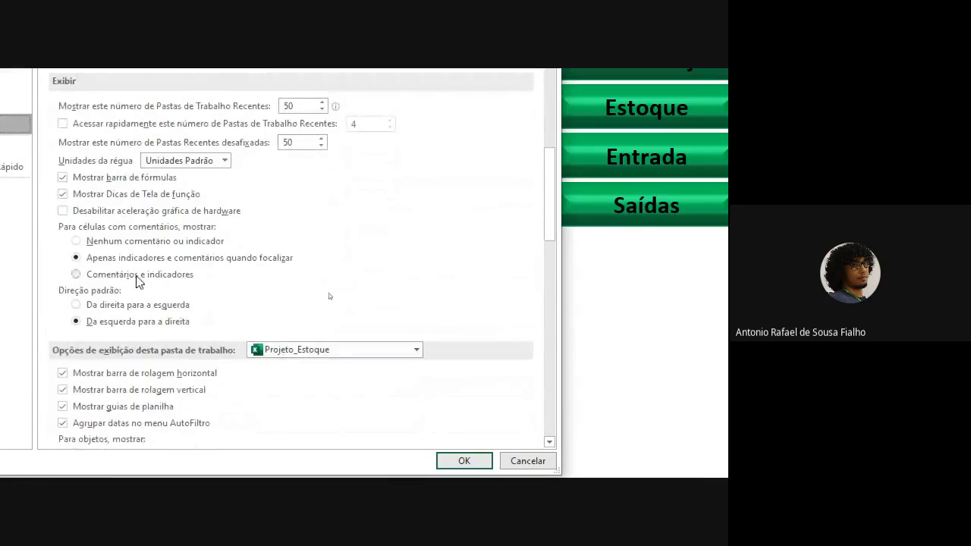
pyautogui.scroll(-1, 152, 326)
pyautogui.scroll(-2, 122, 296)
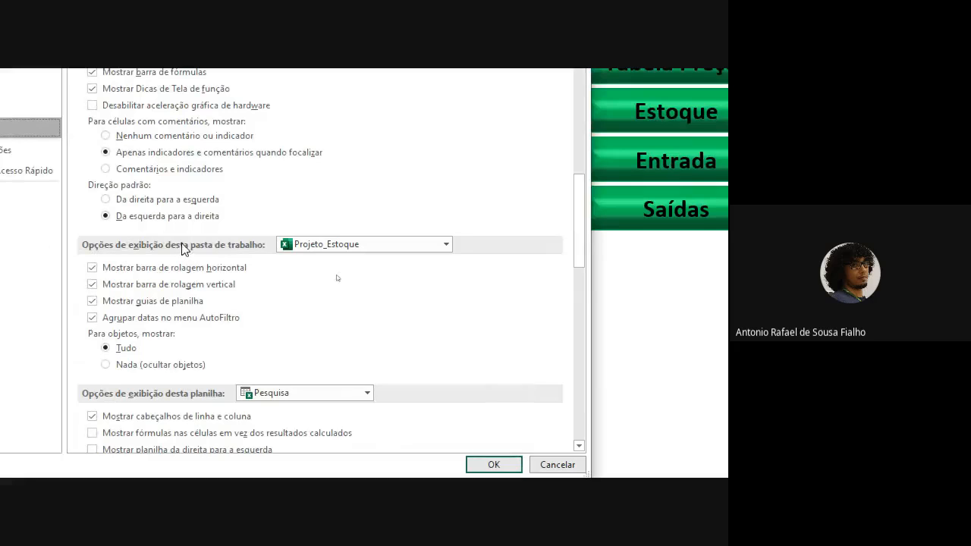
pyautogui.scroll(-1, 123, 331)
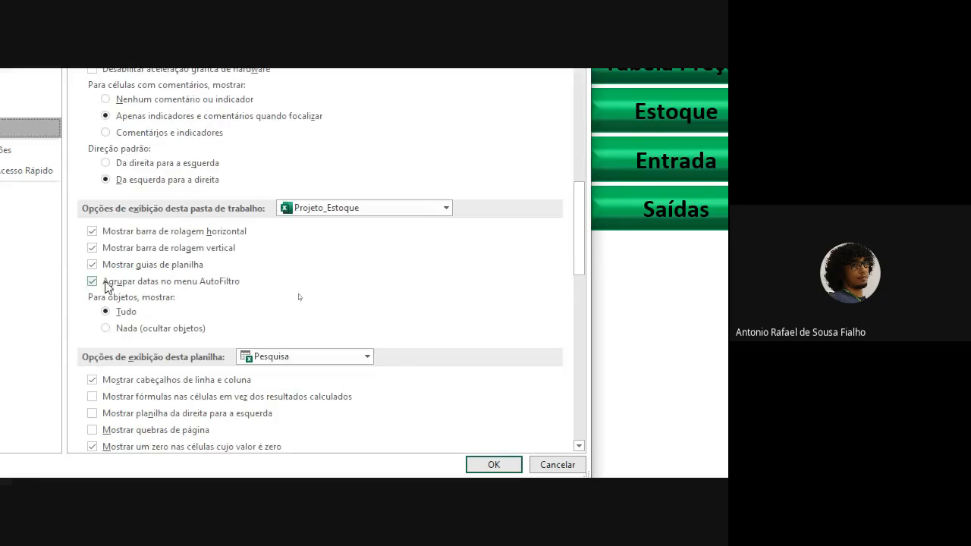
pyautogui.click(92, 264)
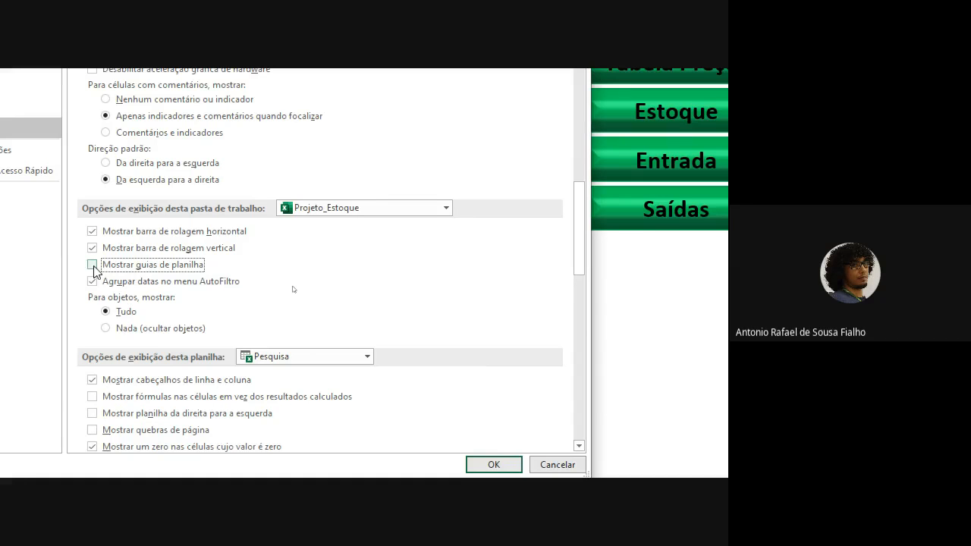
pyautogui.click(478, 464)
# Bring back the Lupa window, return the screen to normal magnification and select an empty cell on the Pesquisa sheet
pyautogui.click(523, 462)
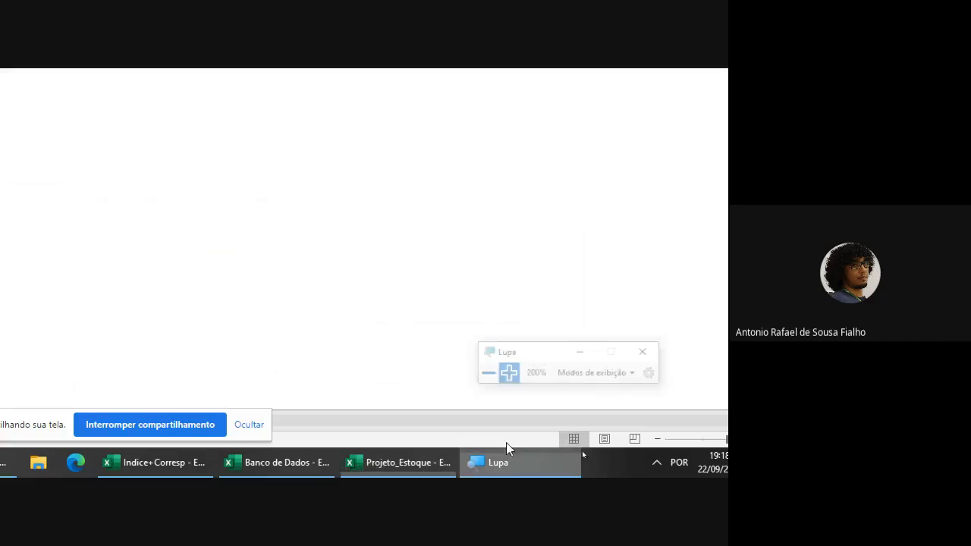
pyautogui.click(480, 365)
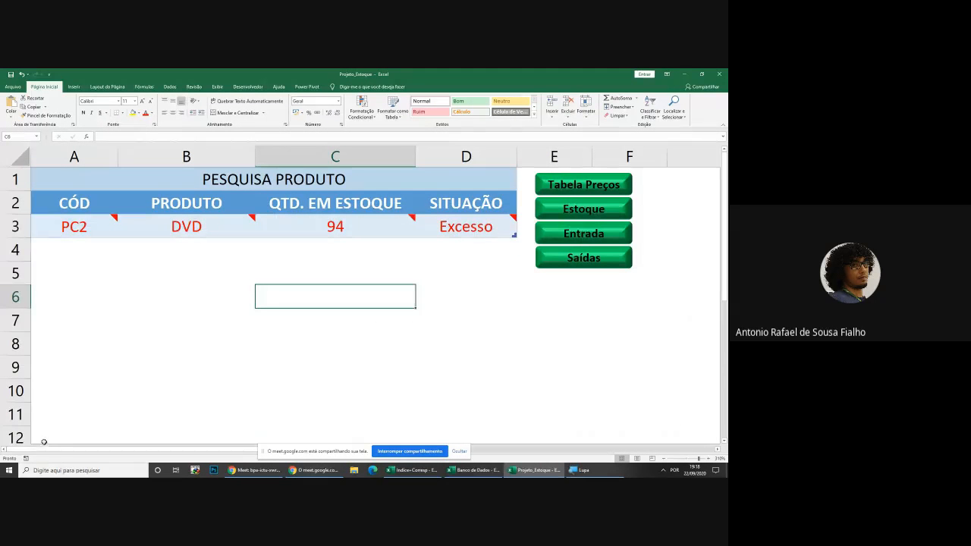
pyautogui.moveTo(46, 440); pyautogui.dragTo(614, 417)
pyautogui.click(637, 374)
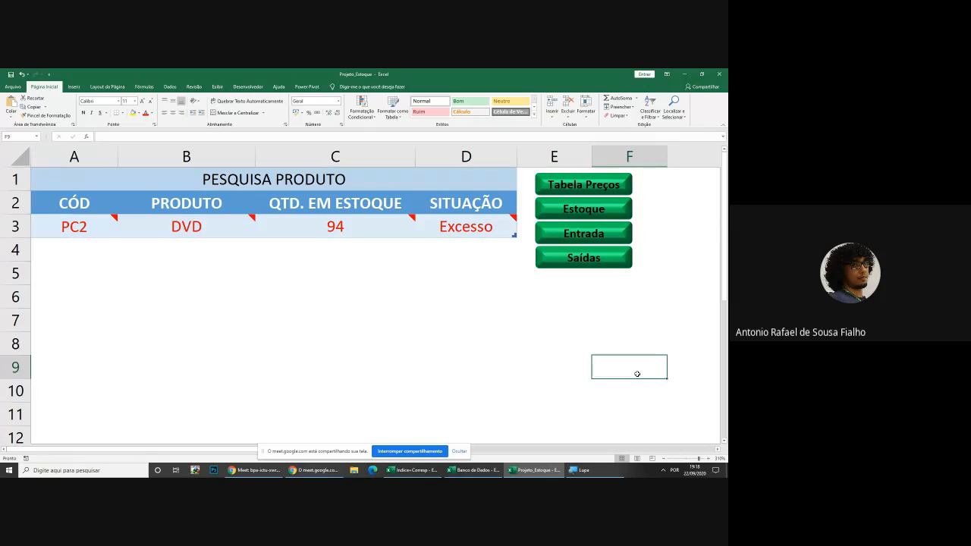
# Hide the row and column headings on the Pesquisa sheet and select an empty cell below the table
pyautogui.click(218, 87)
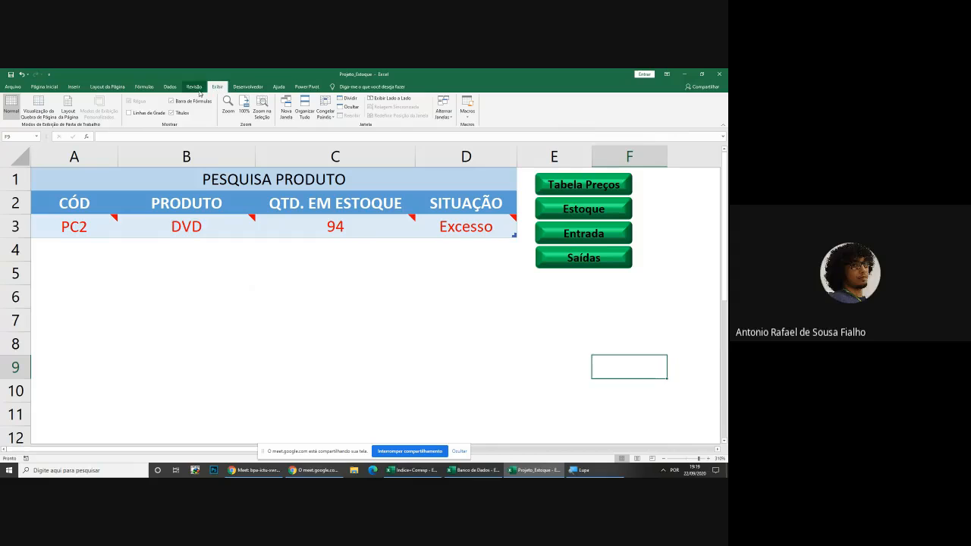
pyautogui.click(172, 112)
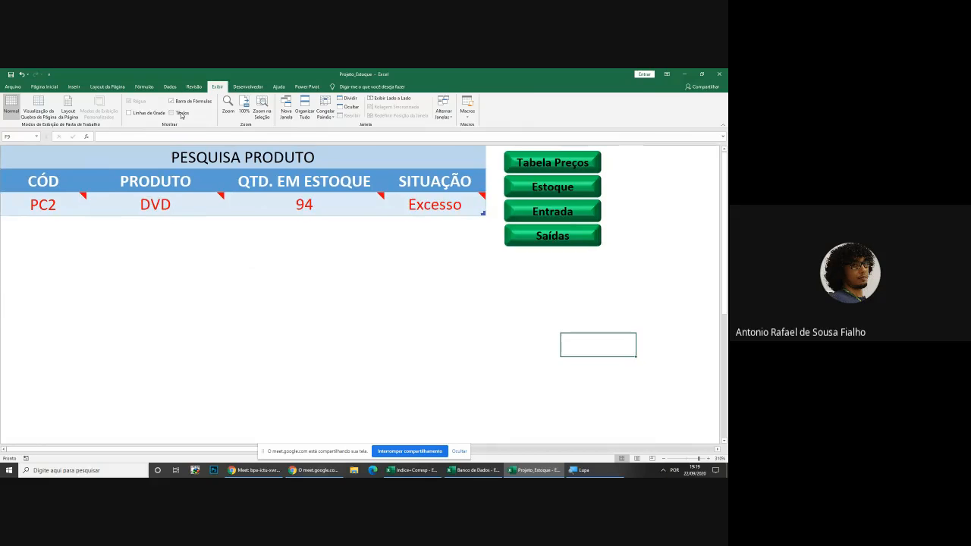
pyautogui.click(313, 334)
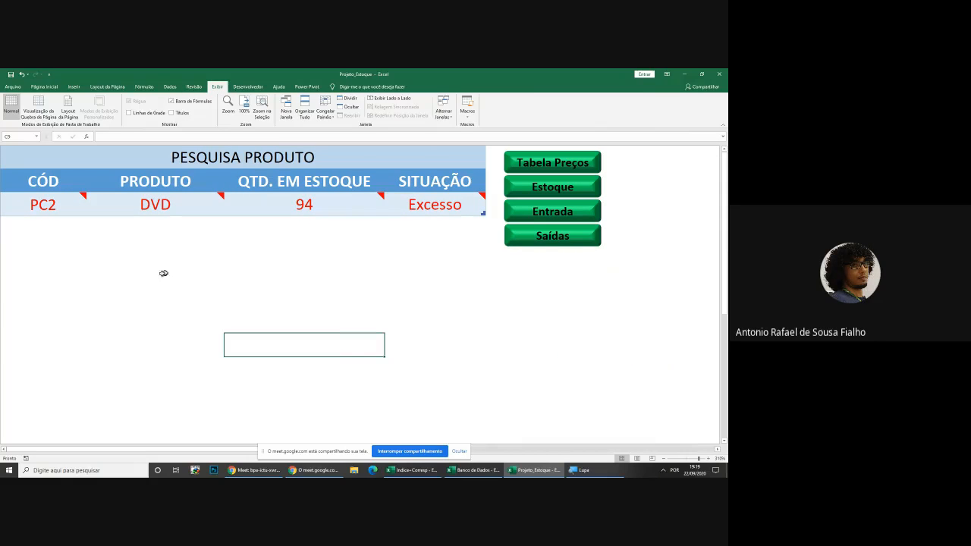
# Hide the row and column headings on the Estoque sheet and return to the Pesquisa sheet
pyautogui.click(552, 185)
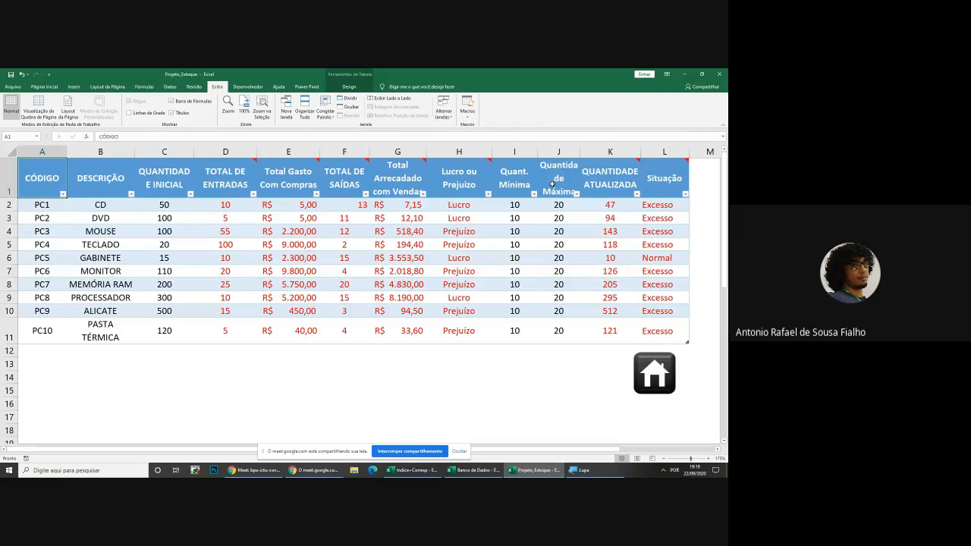
pyautogui.click(641, 372)
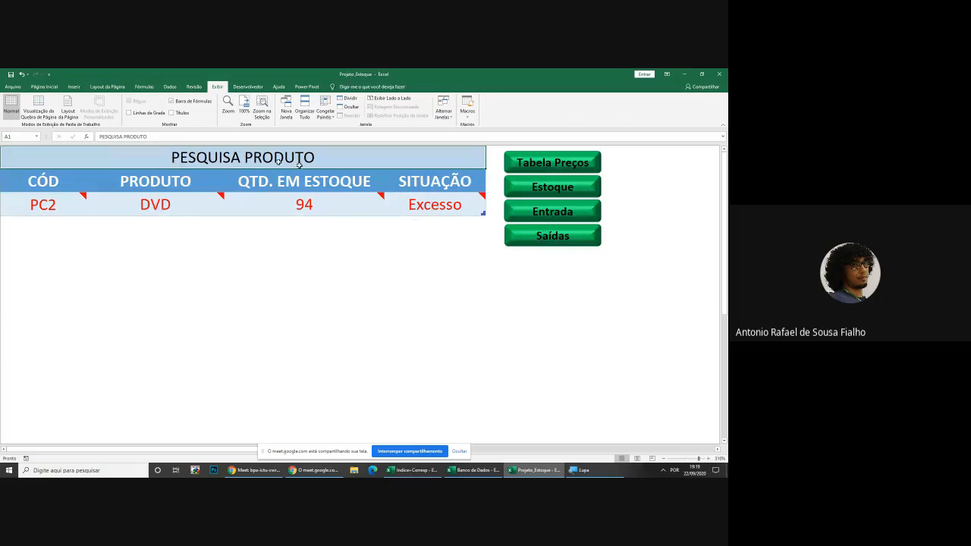
pyautogui.click(528, 188)
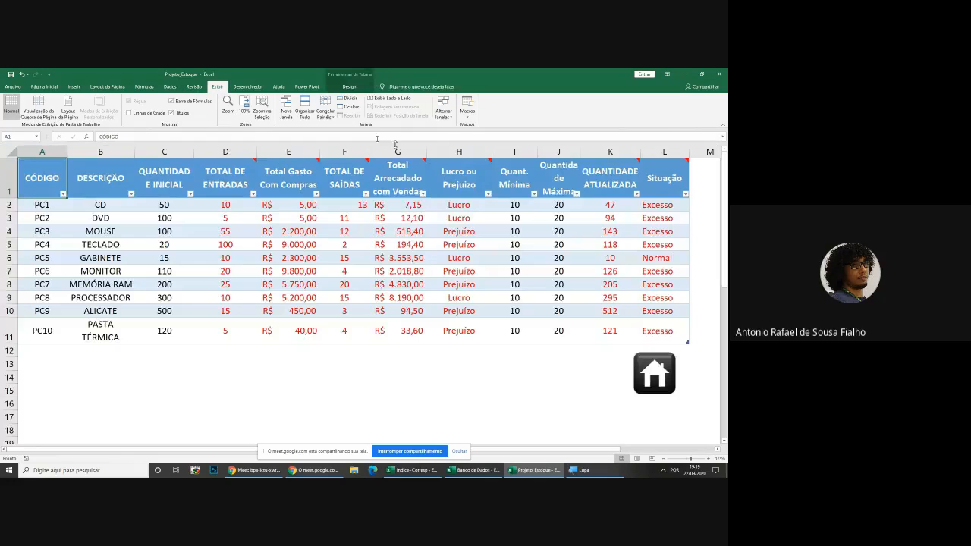
pyautogui.click(182, 113)
pyautogui.click(638, 362)
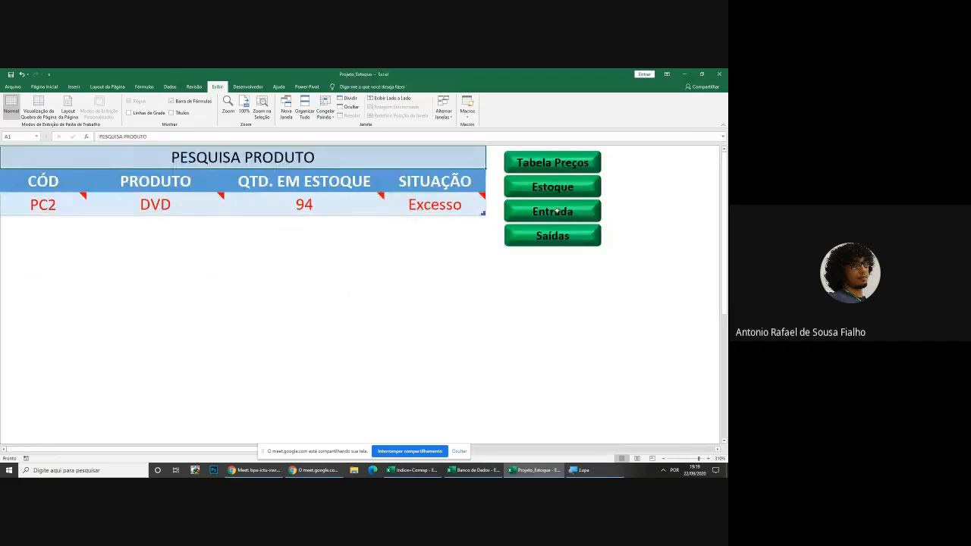
# Hide the row and column headings on the Entrada and Saídas sheets and return to the Pesquisa sheet
pyautogui.click(556, 212)
pyautogui.click(173, 112)
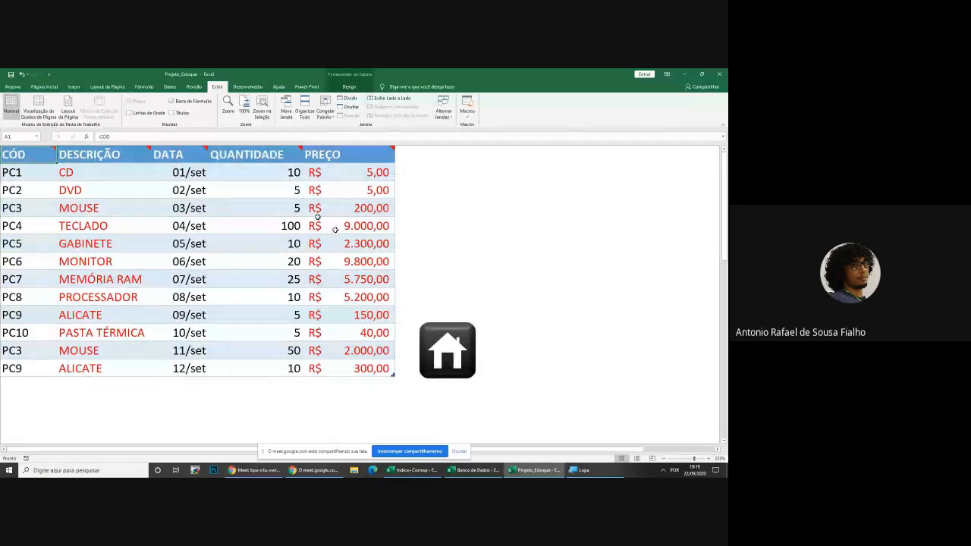
pyautogui.click(447, 348)
pyautogui.click(544, 234)
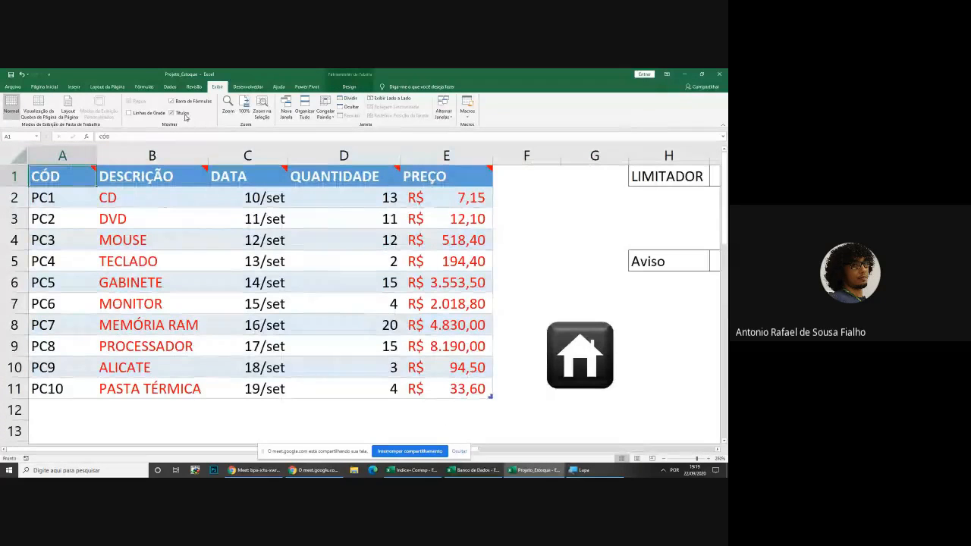
pyautogui.click(173, 112)
pyautogui.click(561, 334)
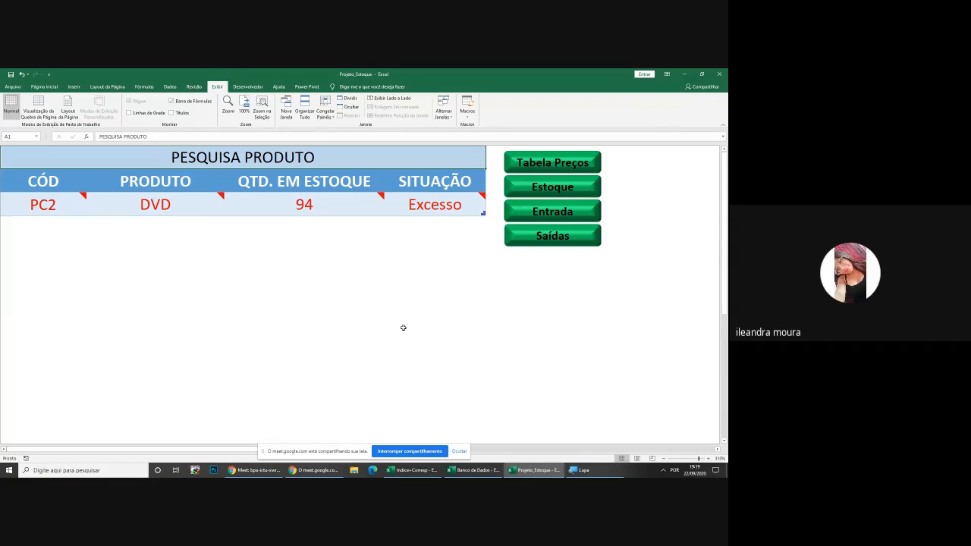
# Test the navigation links to the Estoque and Tabela de Preços sheets, returning to Pesquisa through each house image
pyautogui.click(556, 188)
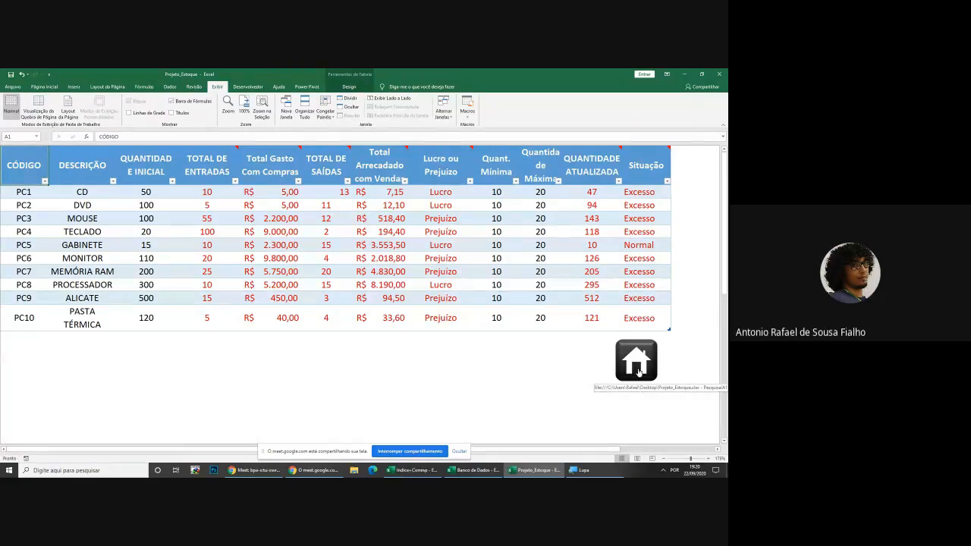
pyautogui.click(635, 366)
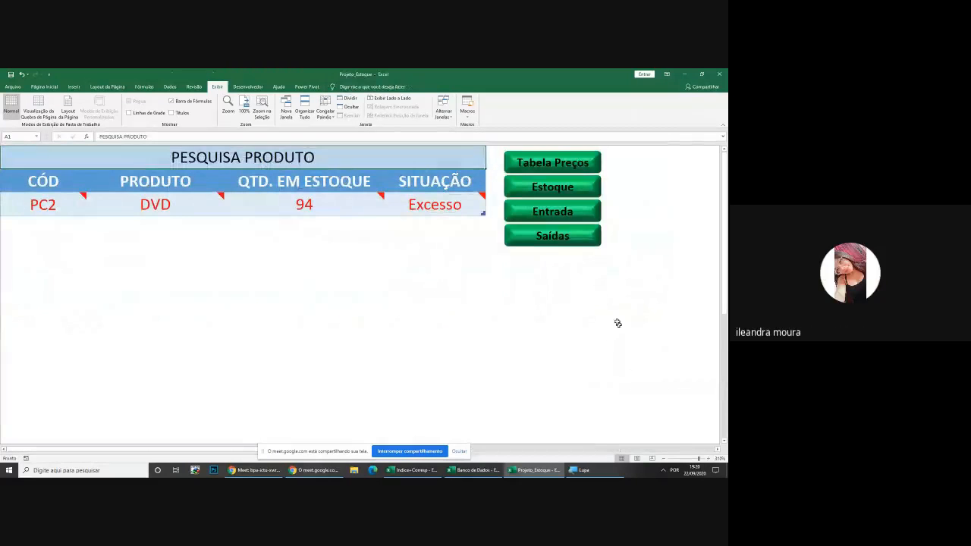
pyautogui.click(548, 164)
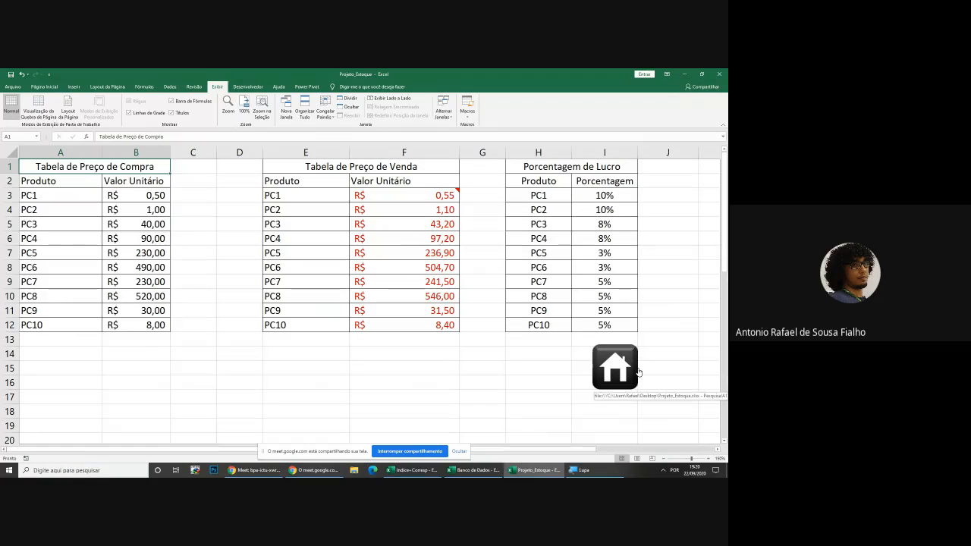
pyautogui.click(597, 355)
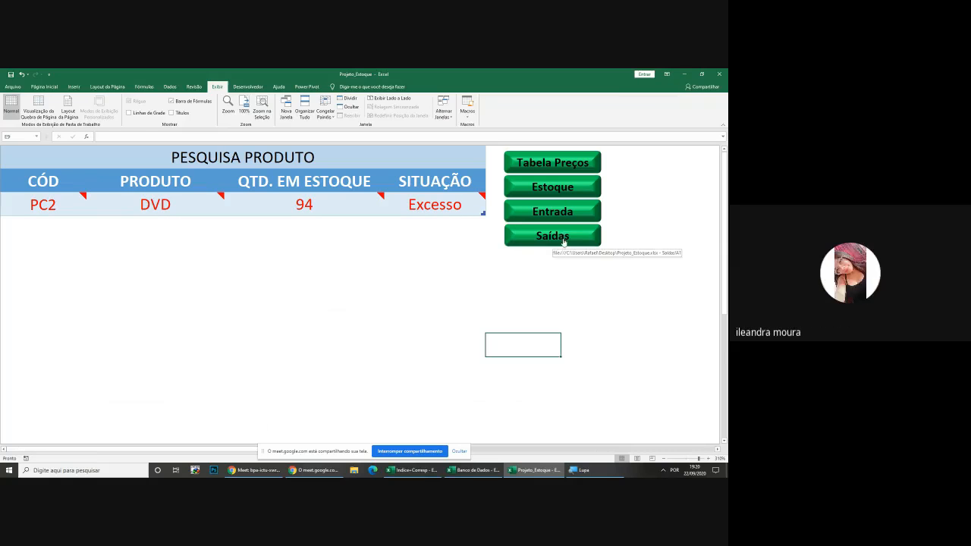
pyautogui.click(569, 164)
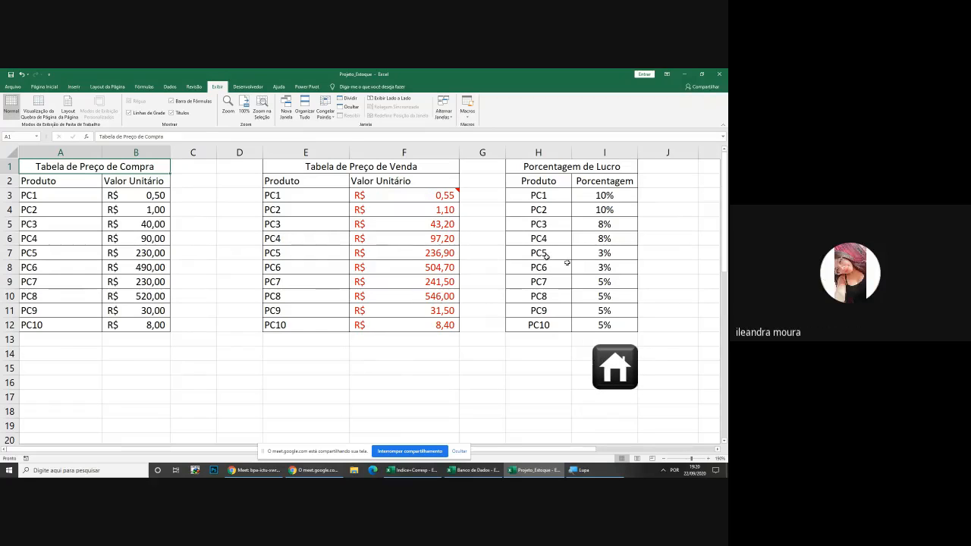
pyautogui.click(605, 369)
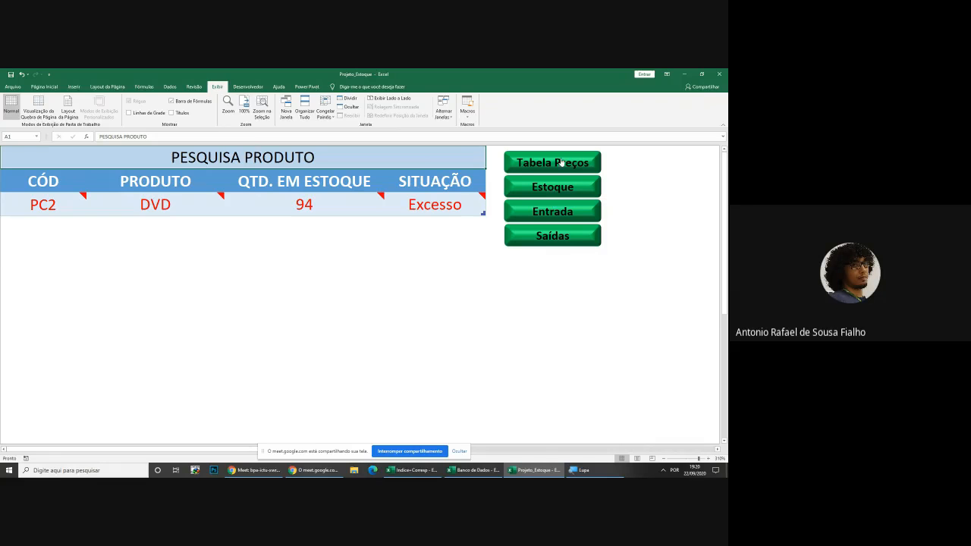
pyautogui.click(551, 273)
pyautogui.click(517, 323)
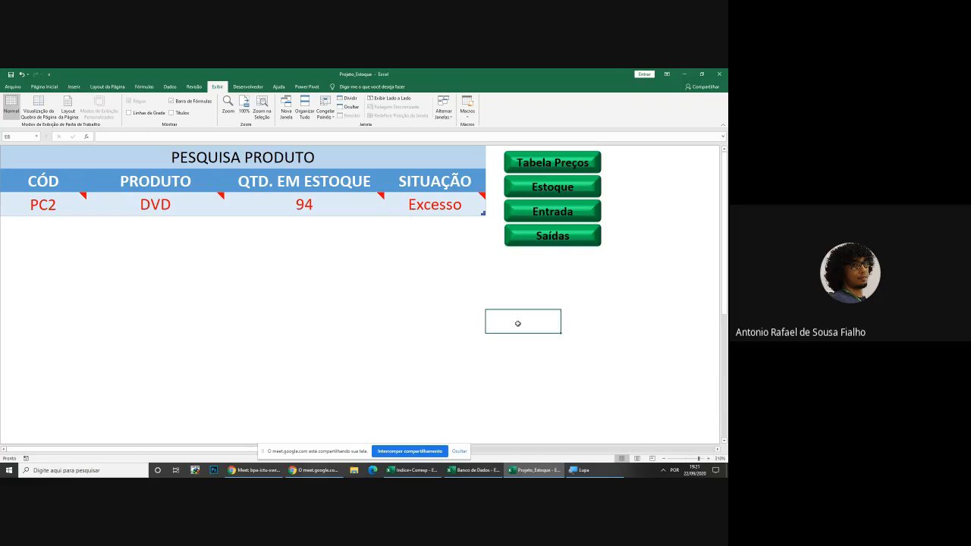
pyautogui.click(303, 278)
pyautogui.click(140, 235)
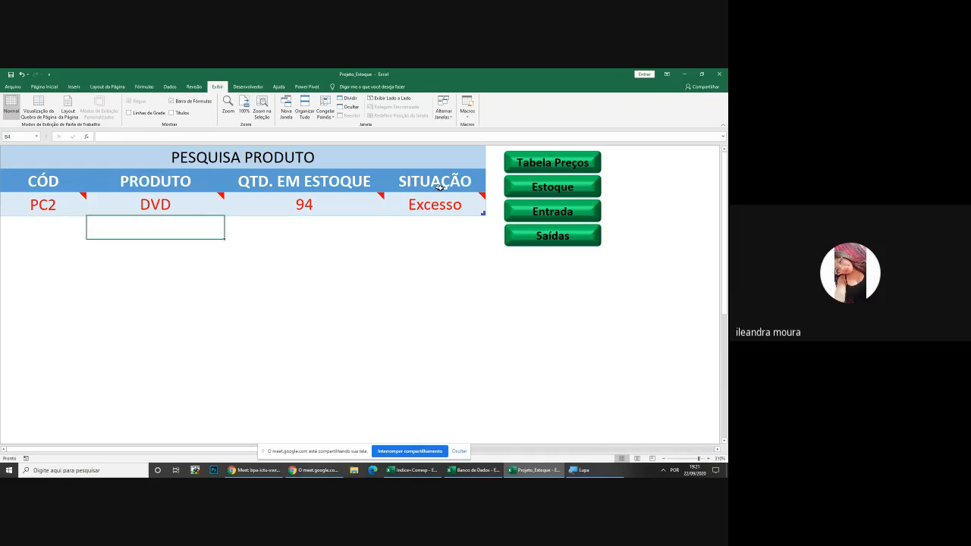
# Test the link to the Estoque sheet twice, returning to the Pesquisa sheet through the house image each time
pyautogui.click(567, 186)
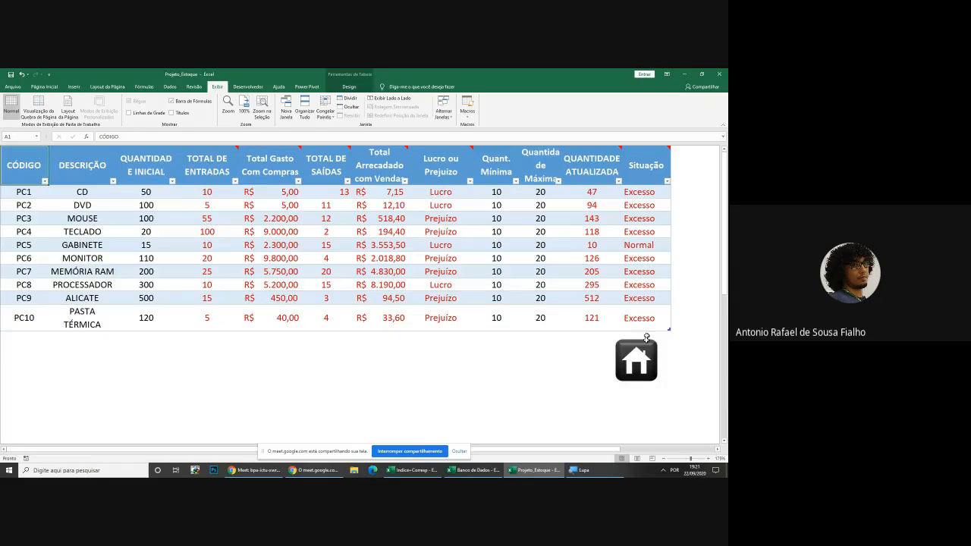
pyautogui.click(635, 357)
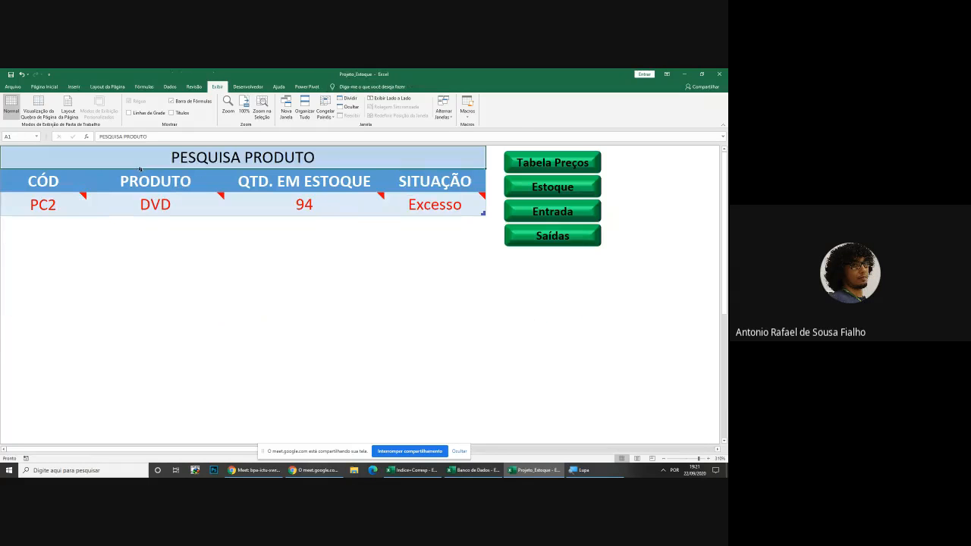
pyautogui.click(553, 185)
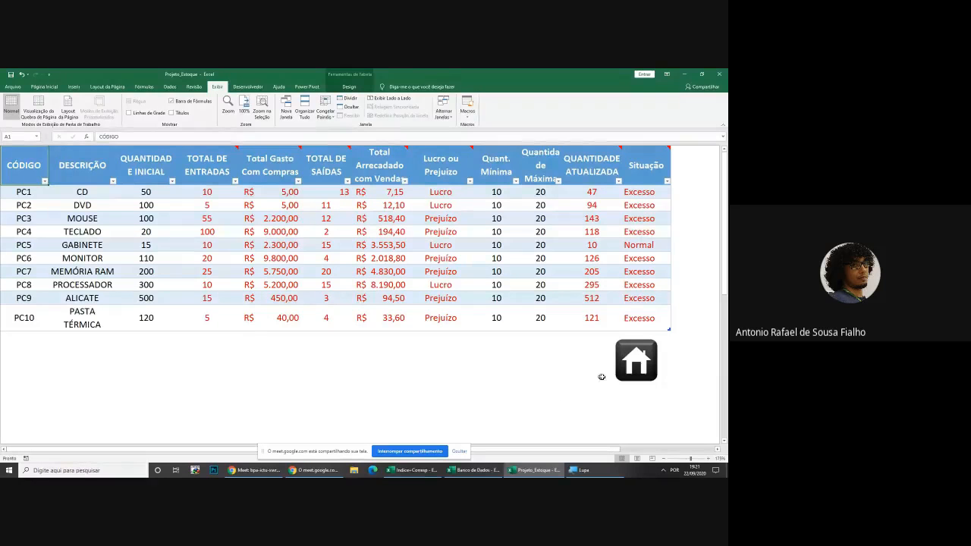
pyautogui.click(636, 362)
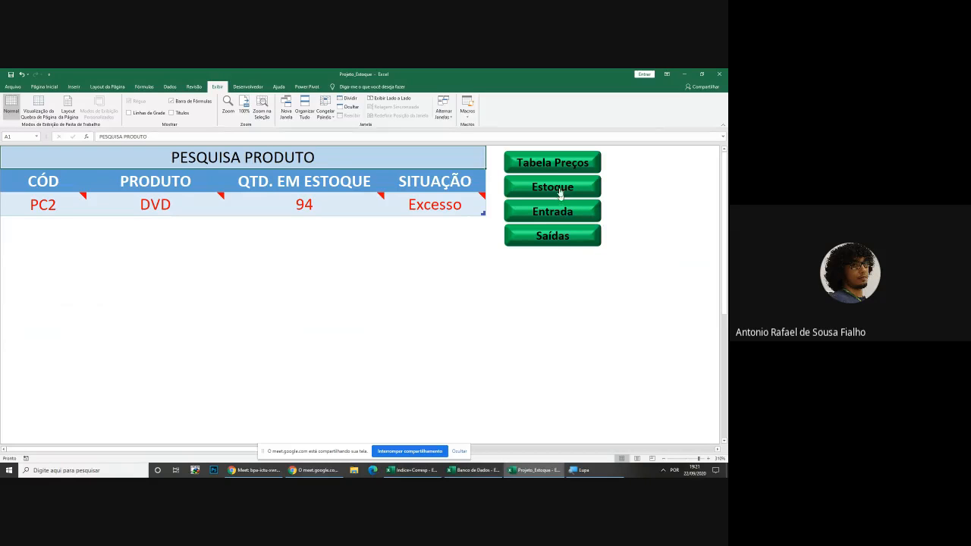
# Follow the Tabela de Preços link twice, examine the copy option of its house image, and return to the Pesquisa sheet each time
pyautogui.click(554, 165)
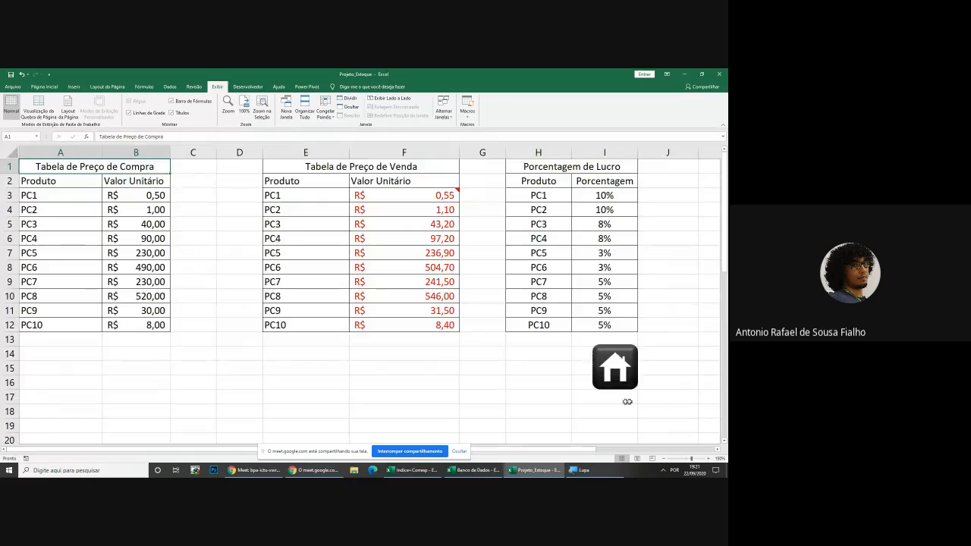
pyautogui.click(613, 363)
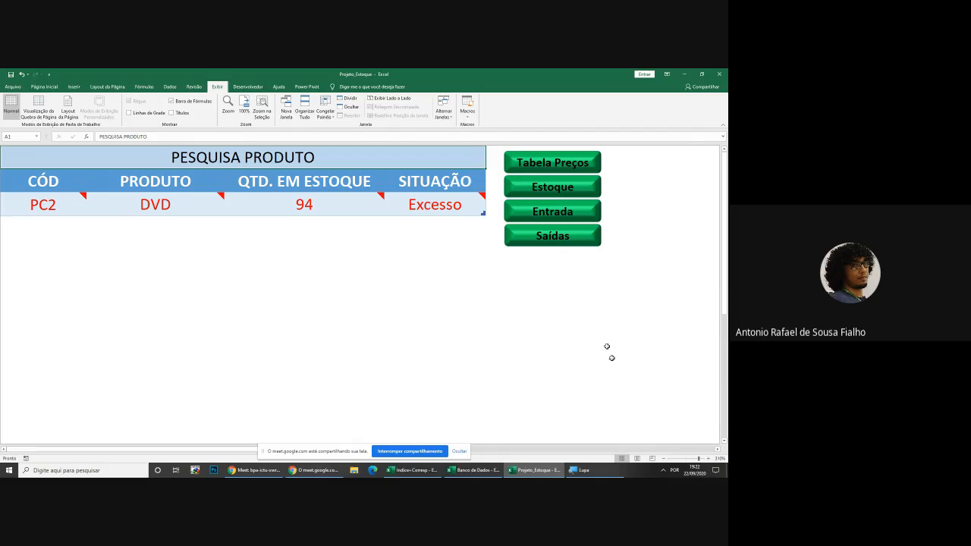
pyautogui.click(525, 164)
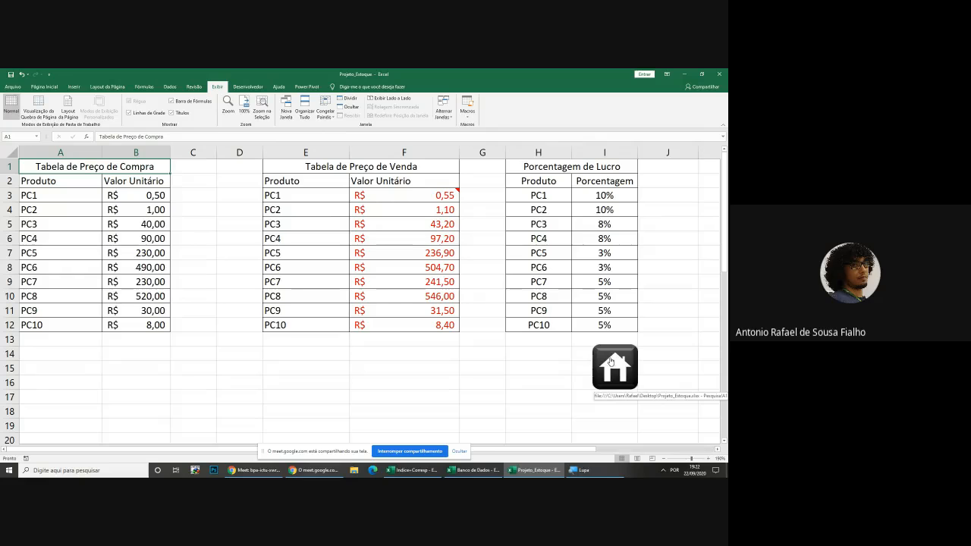
pyautogui.rightClick(607, 363)
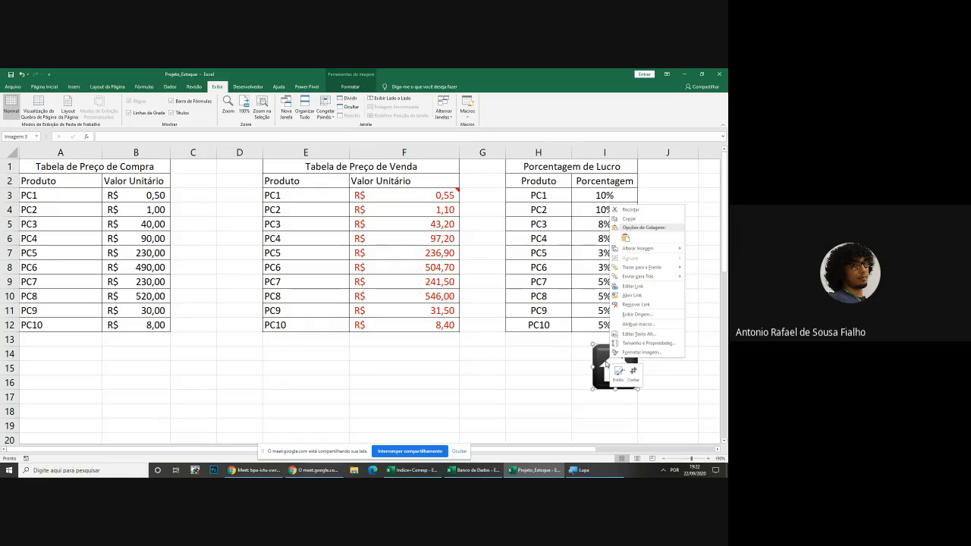
pyautogui.click(634, 222)
pyautogui.press('Escape')
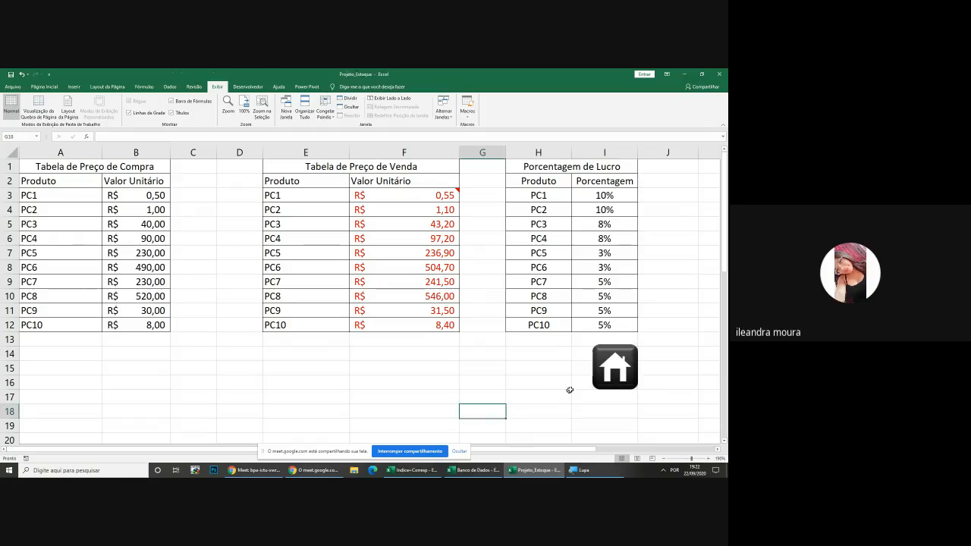
pyautogui.click(609, 372)
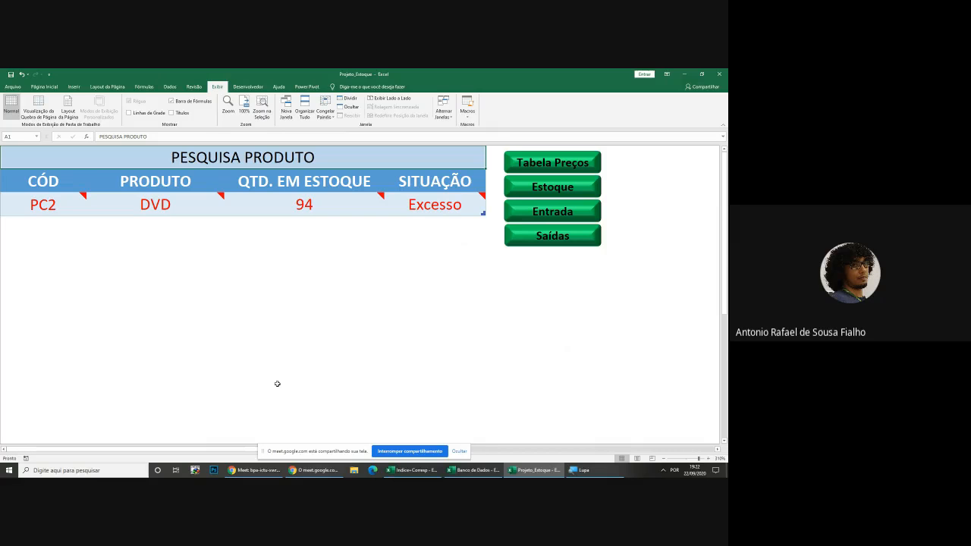
# Visit the Estoque sheet through its link, select empty cells below the table, and return to Pesquisa through the house image
pyautogui.click(543, 187)
pyautogui.click(565, 400)
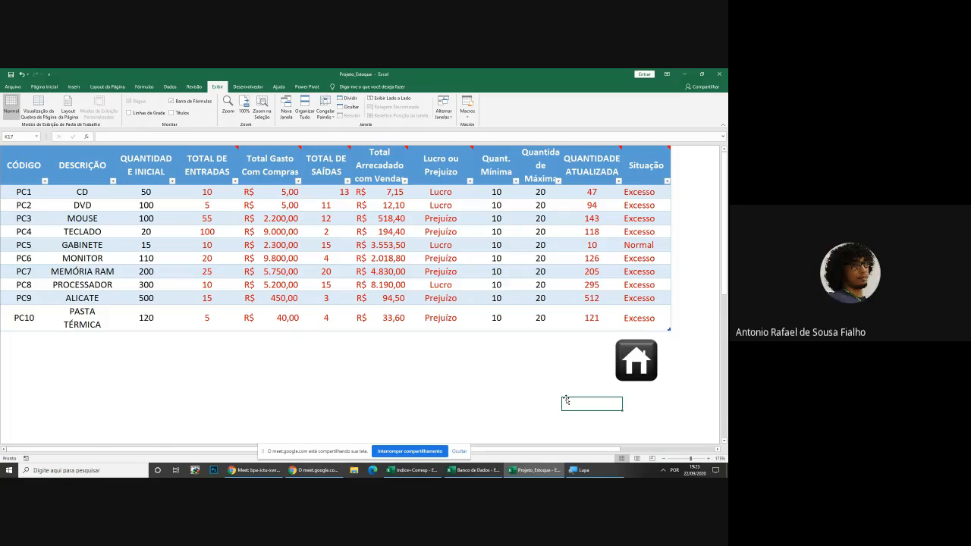
pyautogui.click(552, 373)
pyautogui.click(559, 351)
pyautogui.click(634, 369)
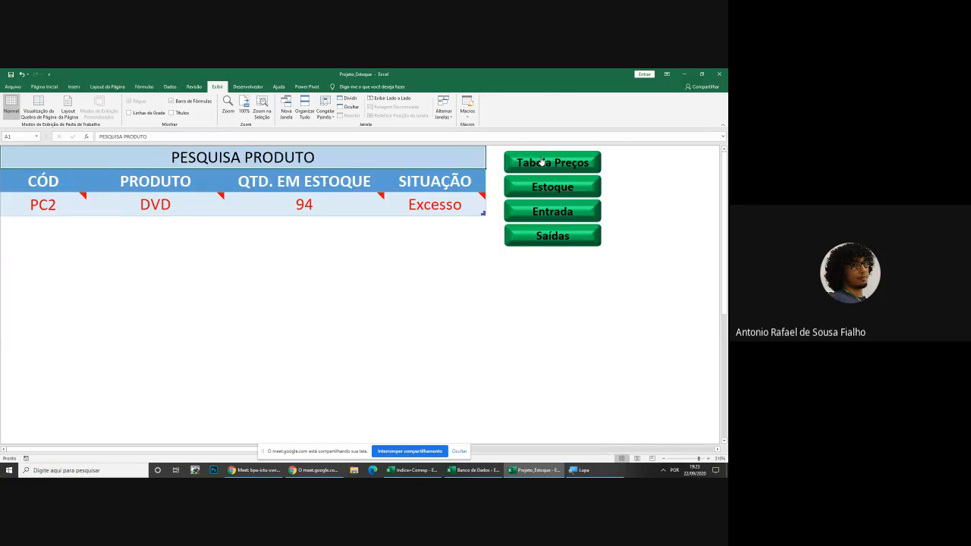
# Magnify the screen to 200%, copy the house image on the Tabela de Preços sheet, and return to the Pesquisa sheet
pyautogui.click(543, 161)
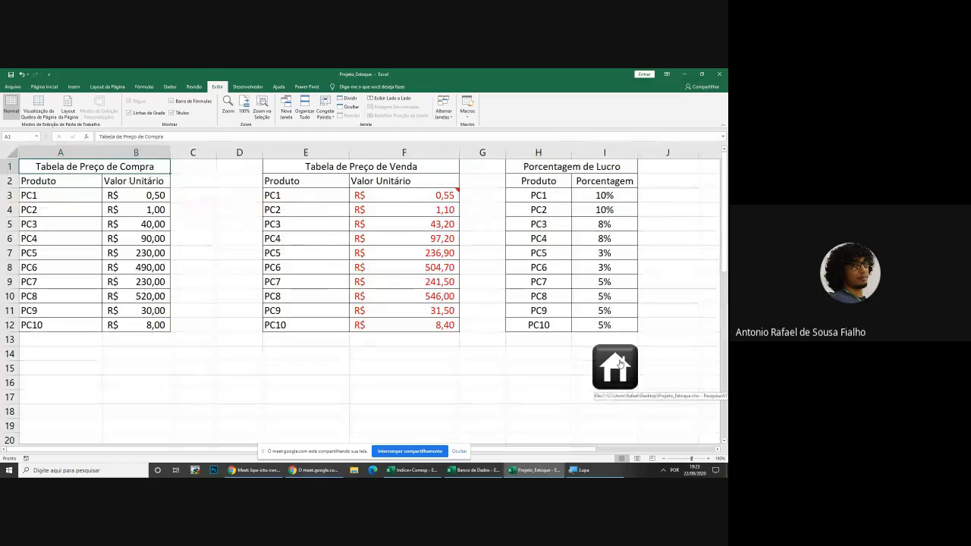
pyautogui.click(595, 470)
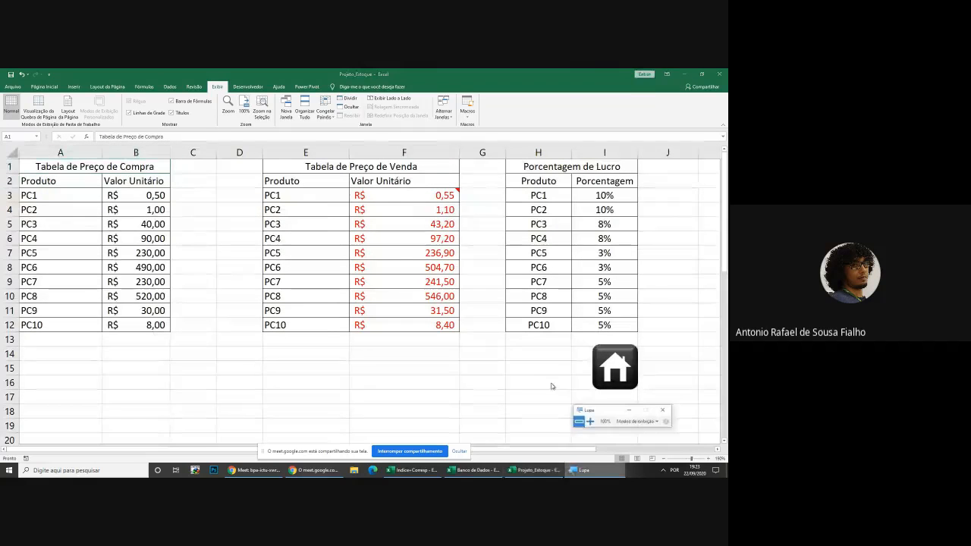
pyautogui.click(589, 421)
pyautogui.rightClick(521, 352)
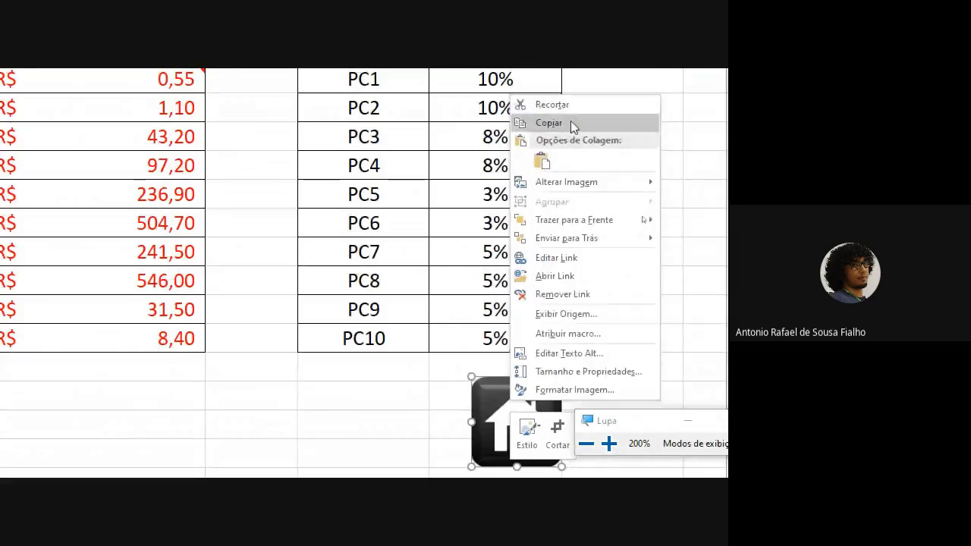
pyautogui.click(568, 126)
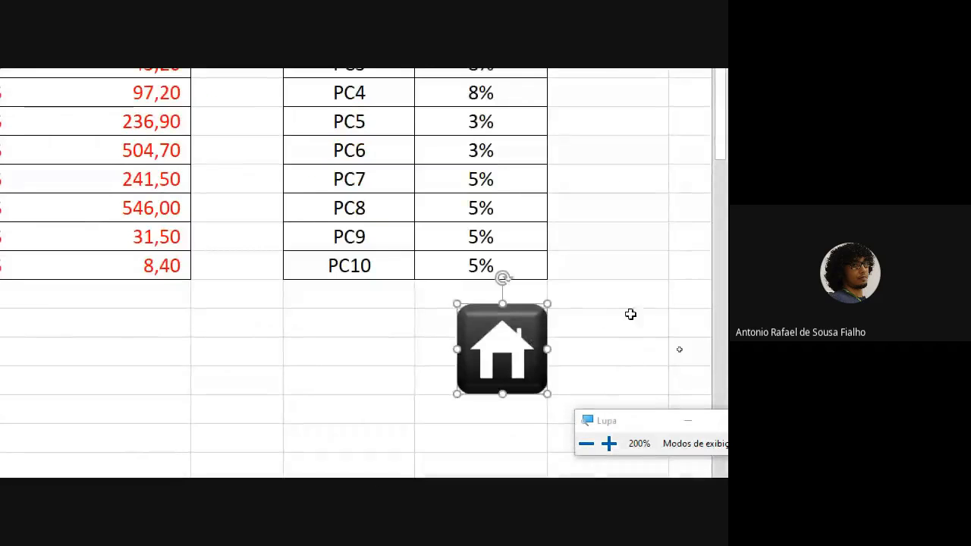
pyautogui.click(630, 314)
pyautogui.click(523, 340)
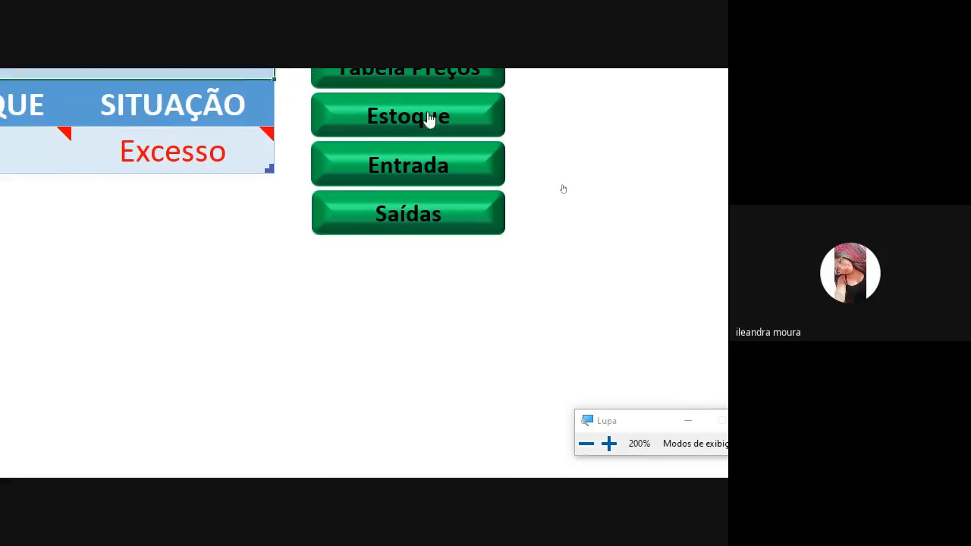
# Paste the copied house image on the Estoque sheet, place it beside the existing one, and delete the copy
pyautogui.click(429, 116)
pyautogui.click(314, 255)
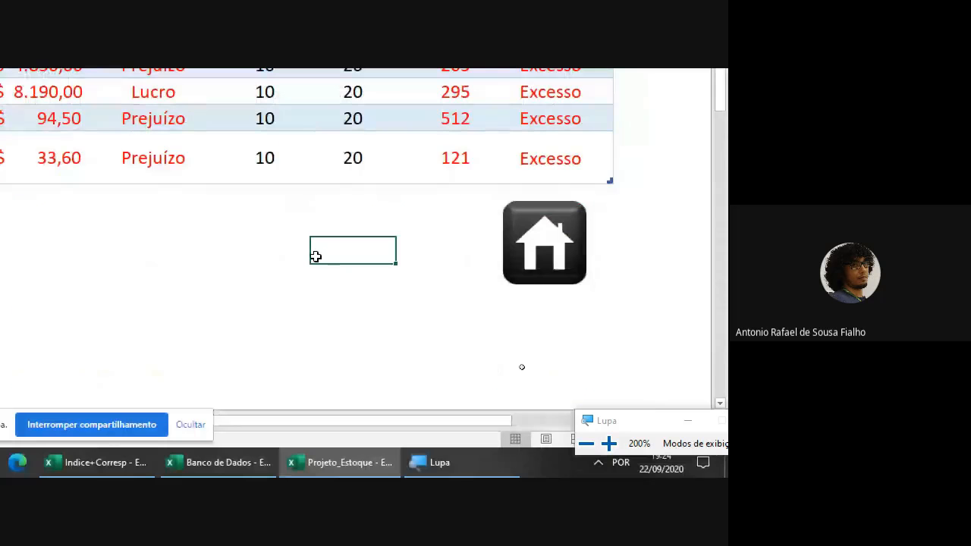
pyautogui.hotkey('ctrl', 'v')
pyautogui.moveTo(369, 239); pyautogui.dragTo(476, 200)
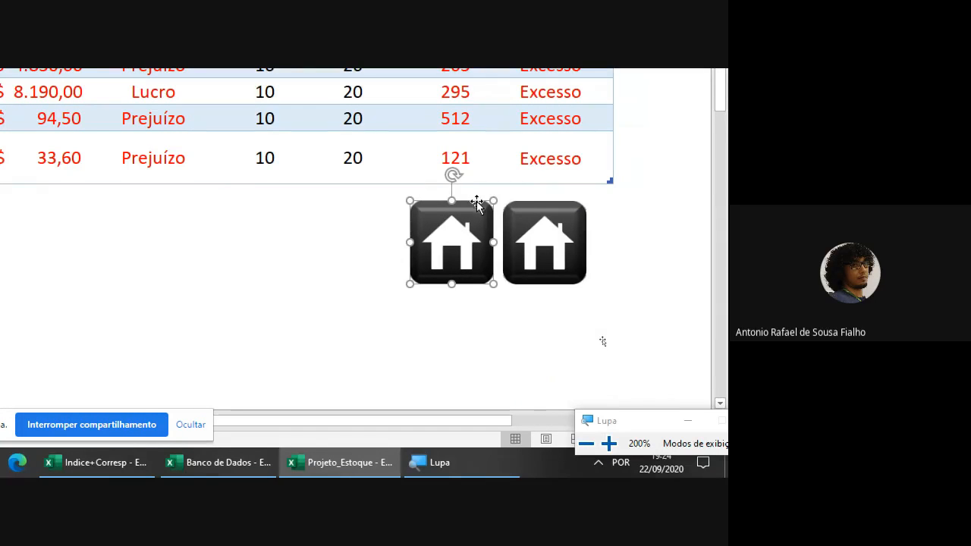
pyautogui.press('Delete')
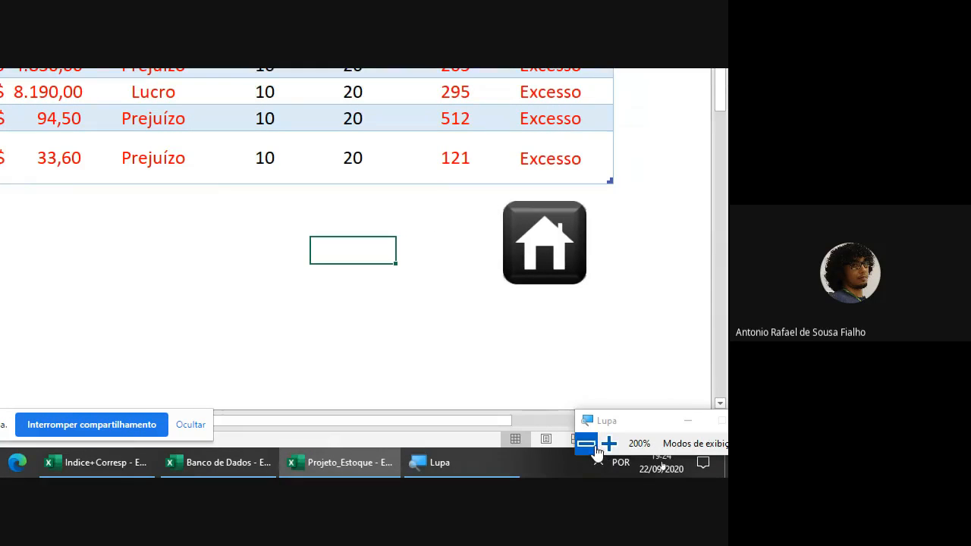
# Reset the screen magnifier to 100%, minimize it, and return from Estoque to the Pesquisa sheet through the house image
pyautogui.click(586, 444)
pyautogui.moveTo(680, 450); pyautogui.dragTo(533, 416)
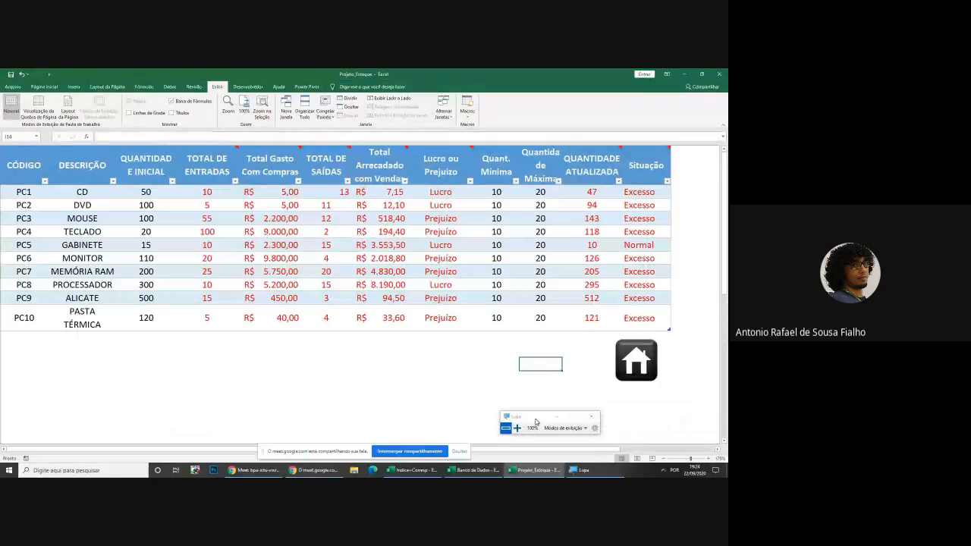
pyautogui.click(560, 419)
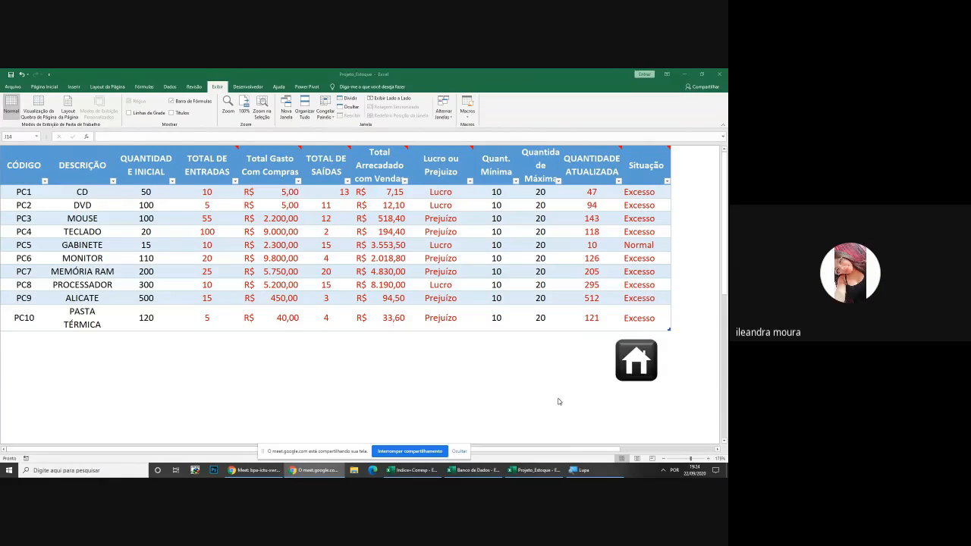
pyautogui.click(643, 364)
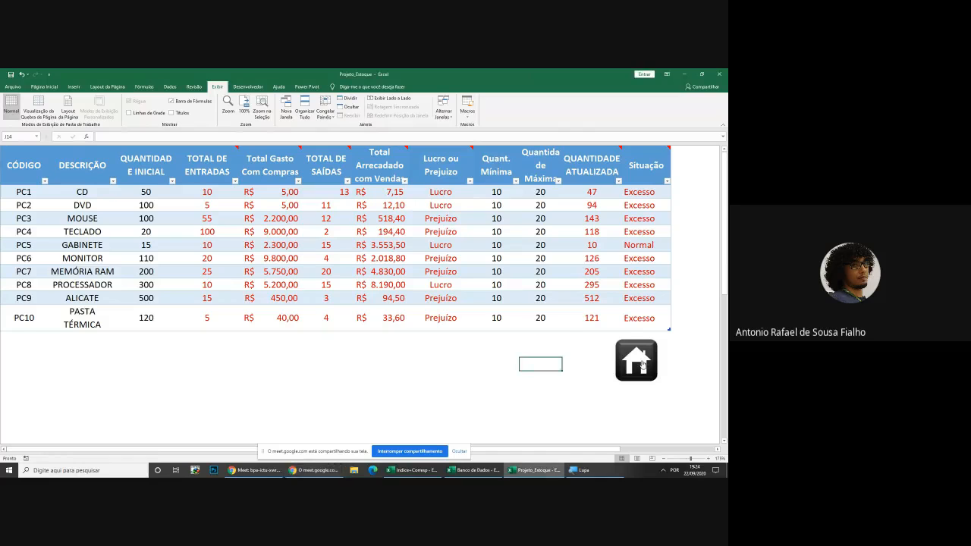
pyautogui.click(642, 362)
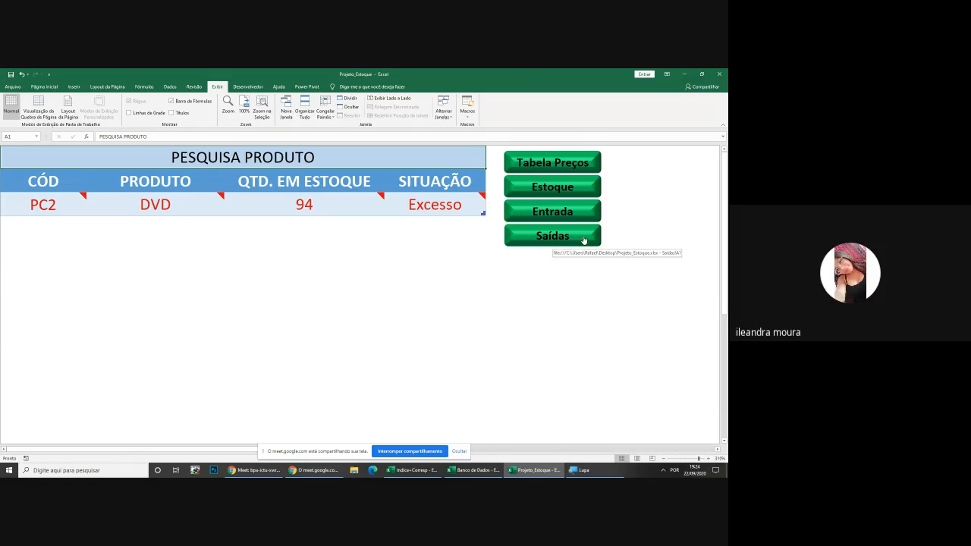
# Test the links to the Tabela de Preços and Estoque sheets, returning to Pesquisa through each house image
pyautogui.click(581, 163)
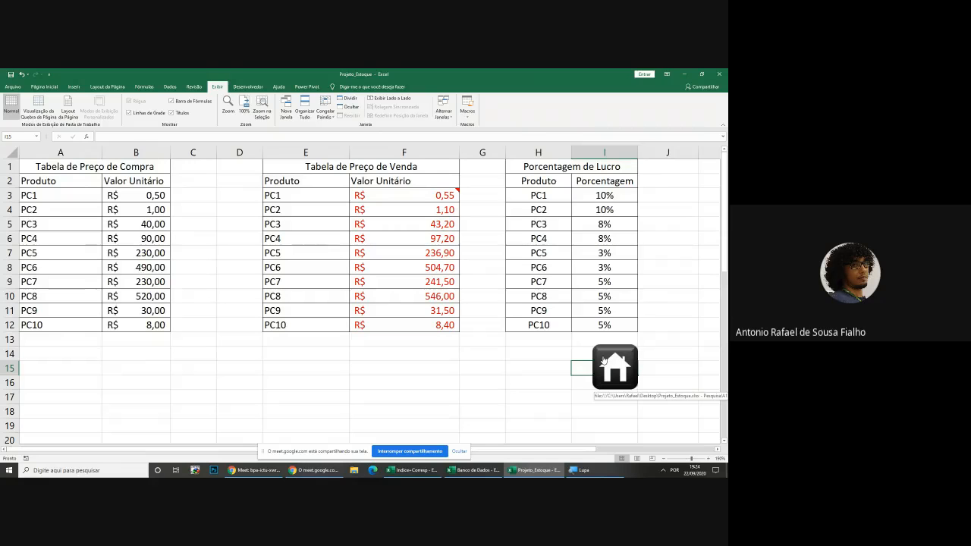
pyautogui.click(603, 359)
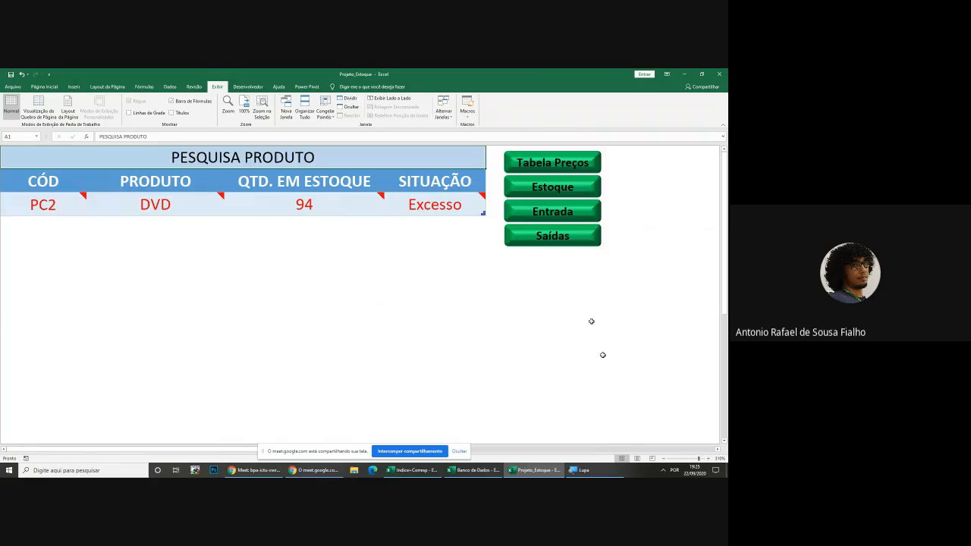
pyautogui.click(559, 190)
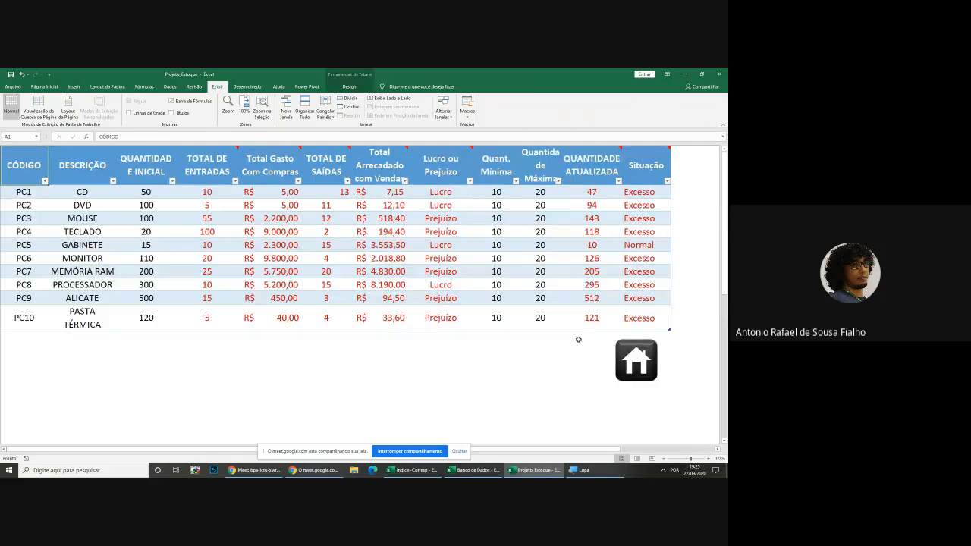
pyautogui.click(632, 357)
# Test the links to the Entrada and Saídas sheets, returning to Pesquisa through each house image
pyautogui.click(549, 221)
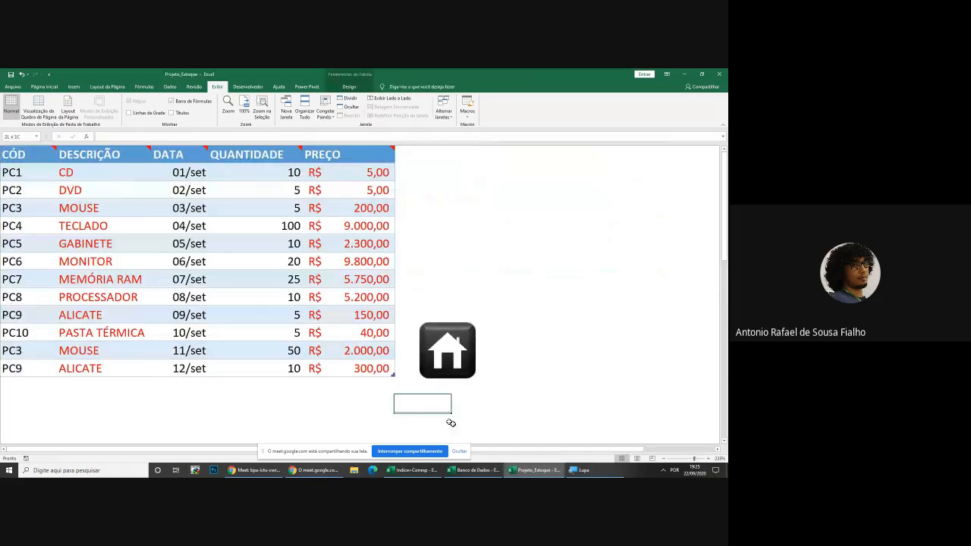
pyautogui.click(442, 369)
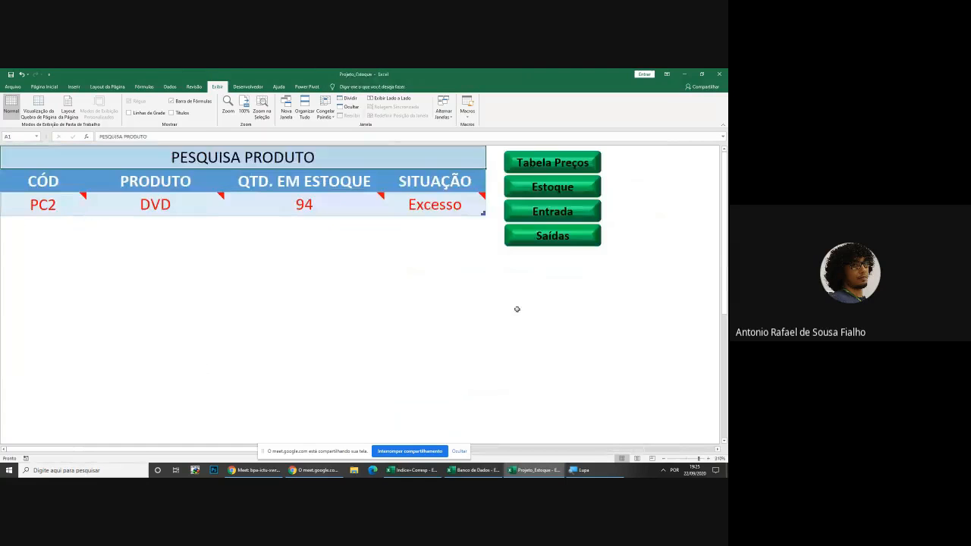
pyautogui.click(558, 241)
pyautogui.click(624, 289)
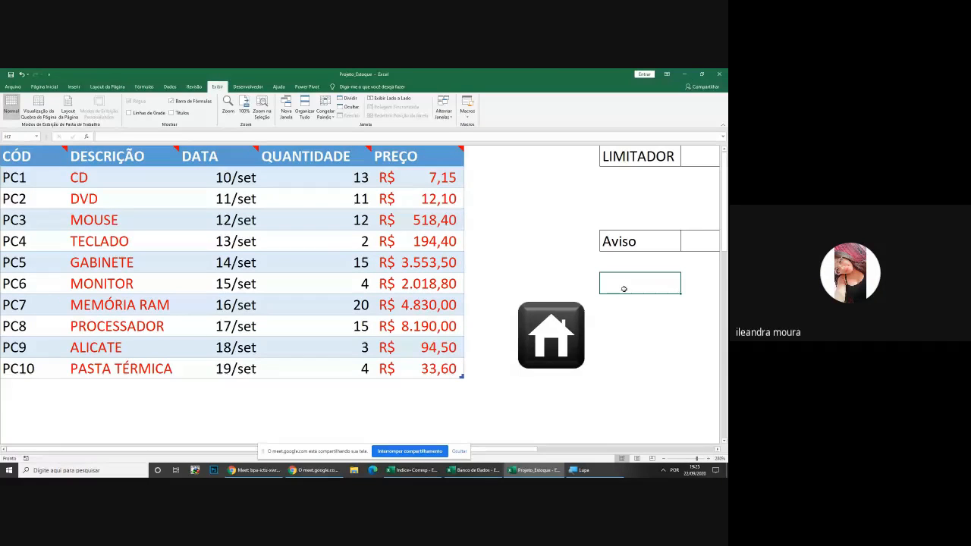
pyautogui.click(561, 331)
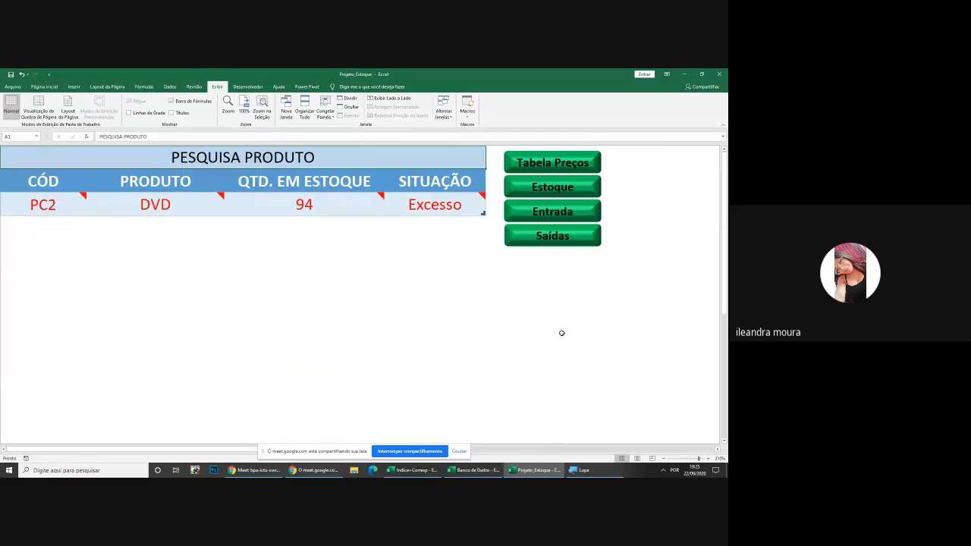
# Copy the magnified house image on the Tabela de Preços sheet, return to Pesquisa through it, and reset the magnifier to 100%
pyautogui.click(564, 162)
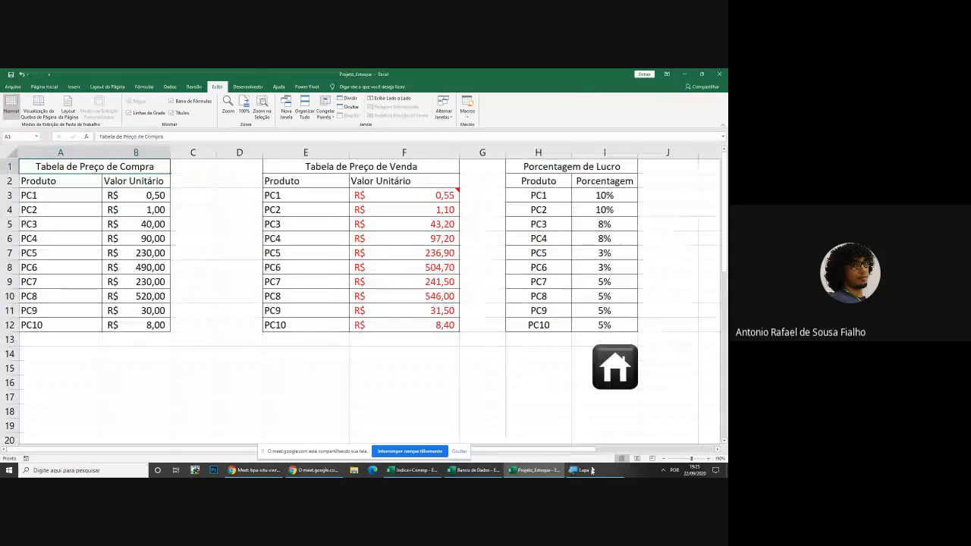
pyautogui.click(517, 429)
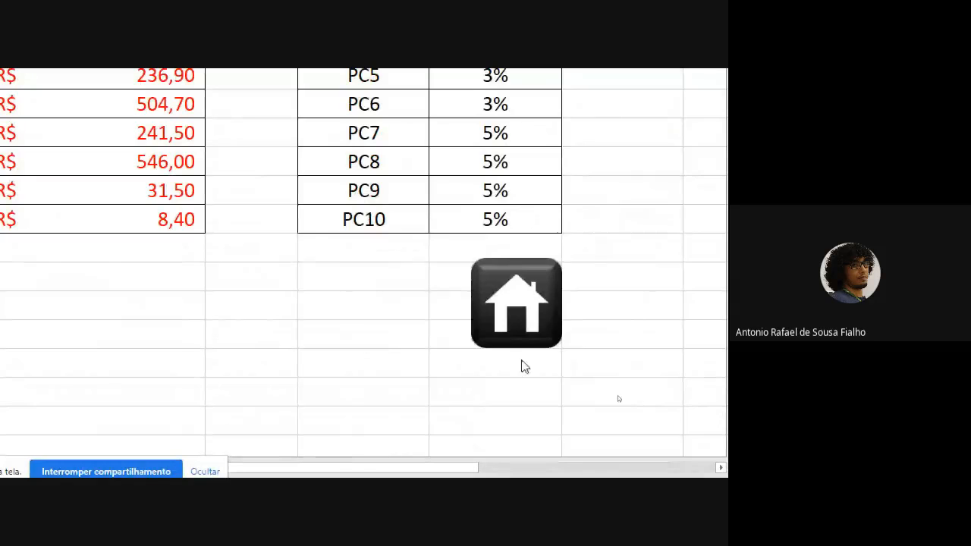
pyautogui.rightClick(520, 302)
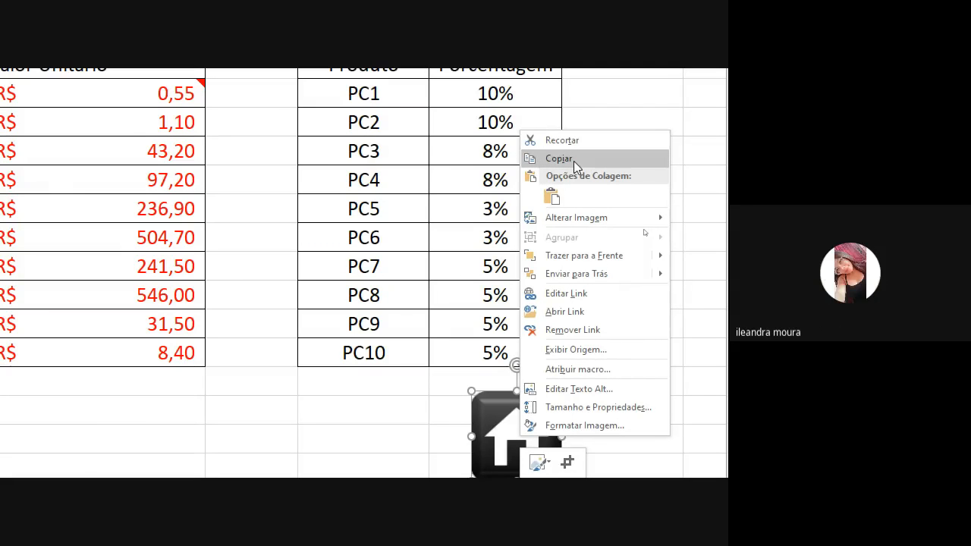
pyautogui.click(573, 161)
pyautogui.click(410, 353)
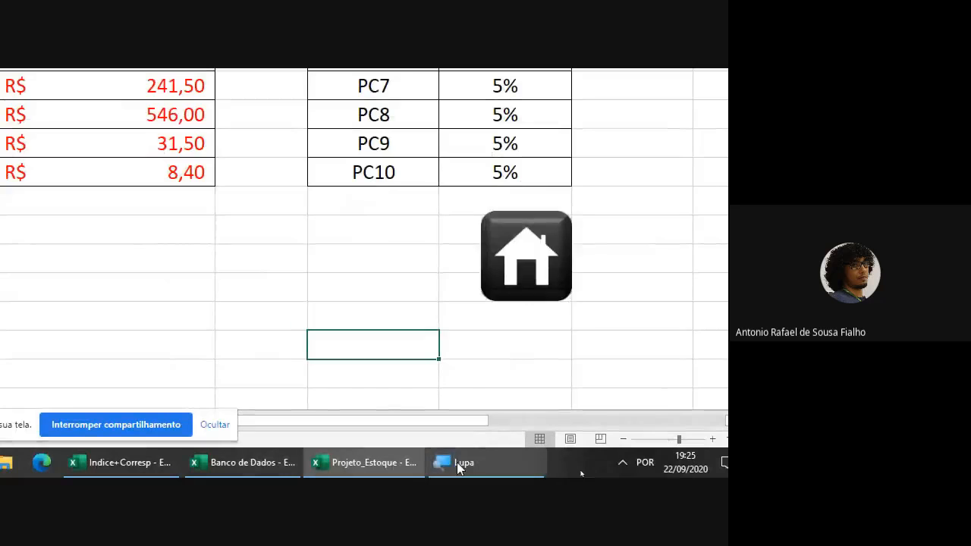
pyautogui.click(514, 253)
pyautogui.click(486, 463)
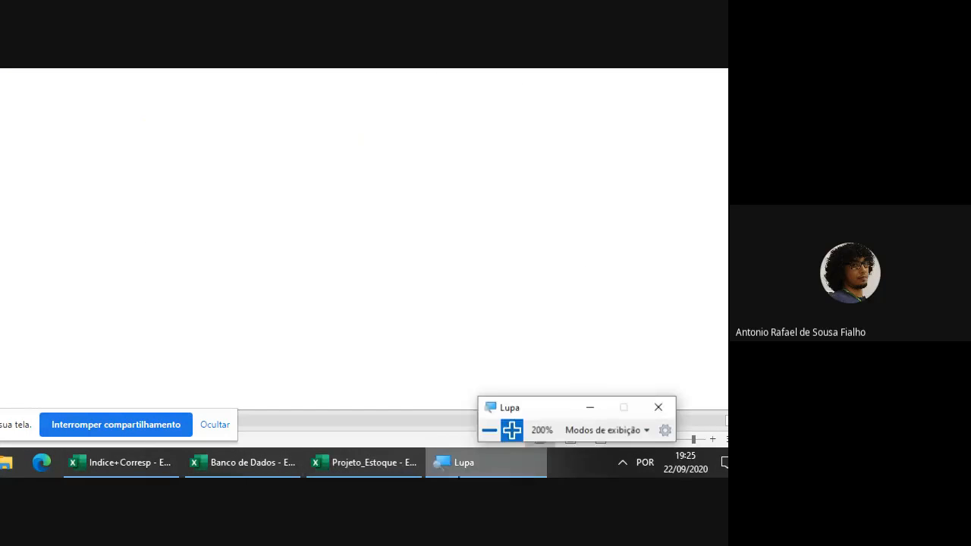
pyautogui.click(490, 430)
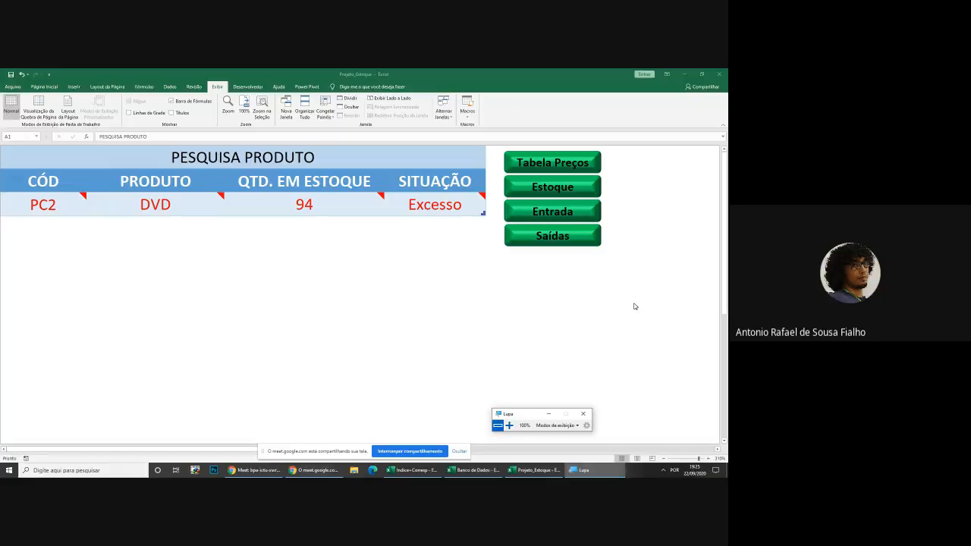
# Open the Estoque sheet and try pasting the copied house image below the table with the destination theme
pyautogui.click(577, 187)
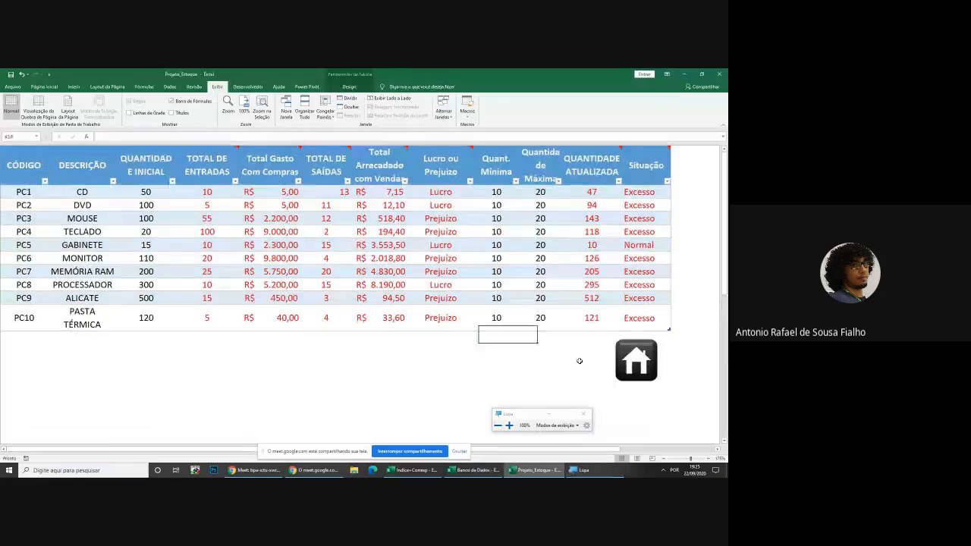
pyautogui.rightClick(484, 363)
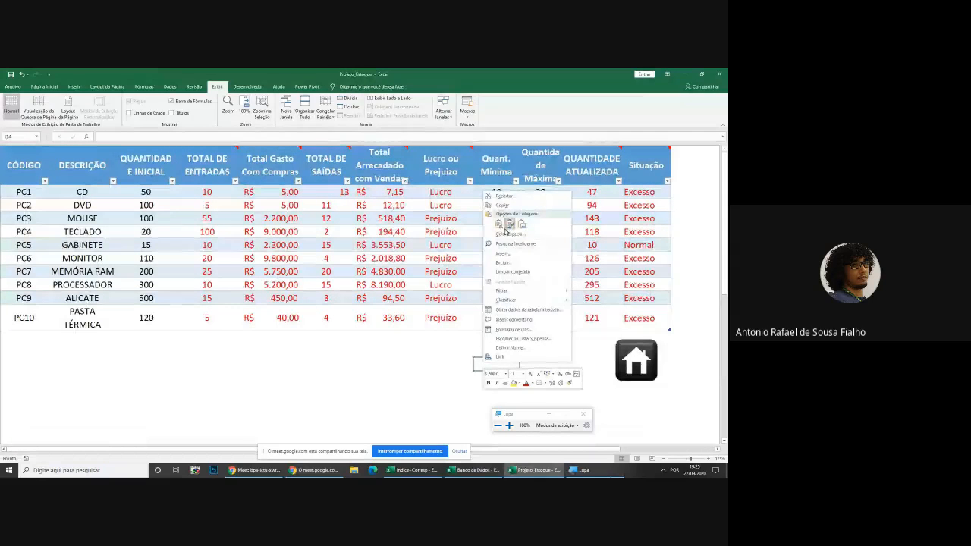
pyautogui.click(498, 226)
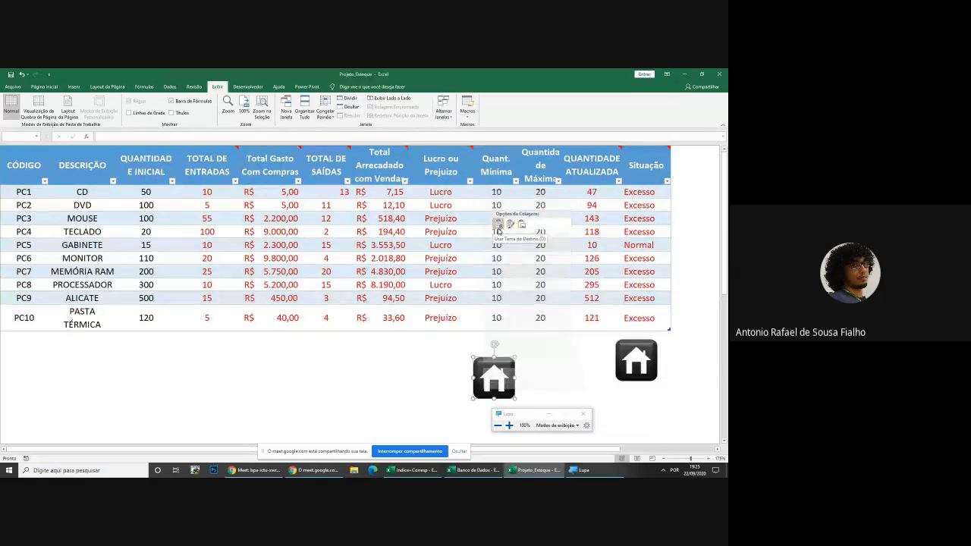
pyautogui.click(588, 357)
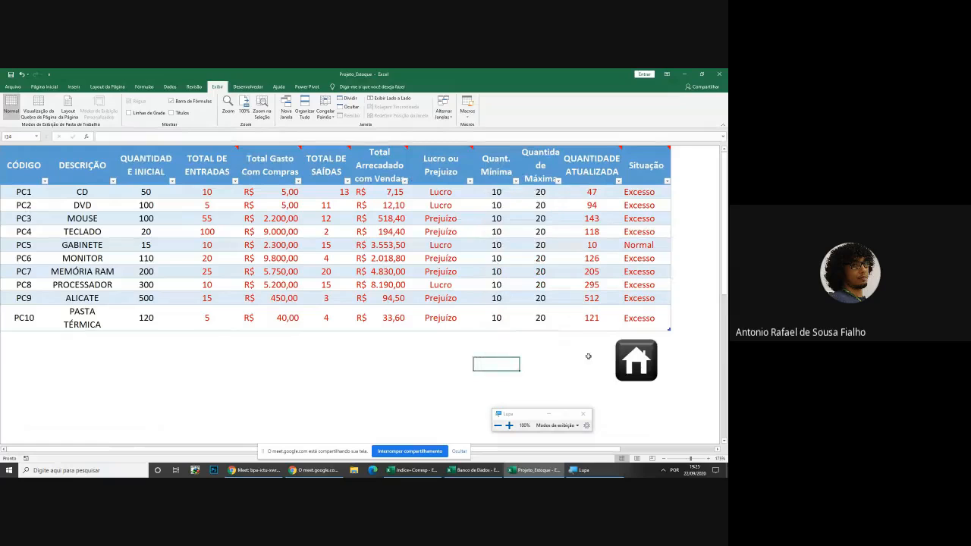
pyautogui.click(586, 357)
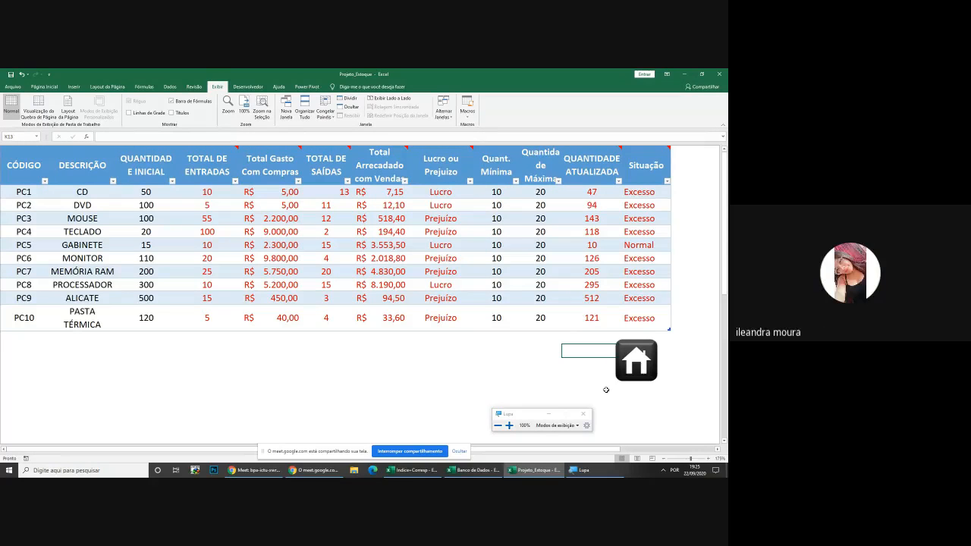
pyautogui.click(540, 355)
pyautogui.click(570, 352)
pyautogui.click(515, 360)
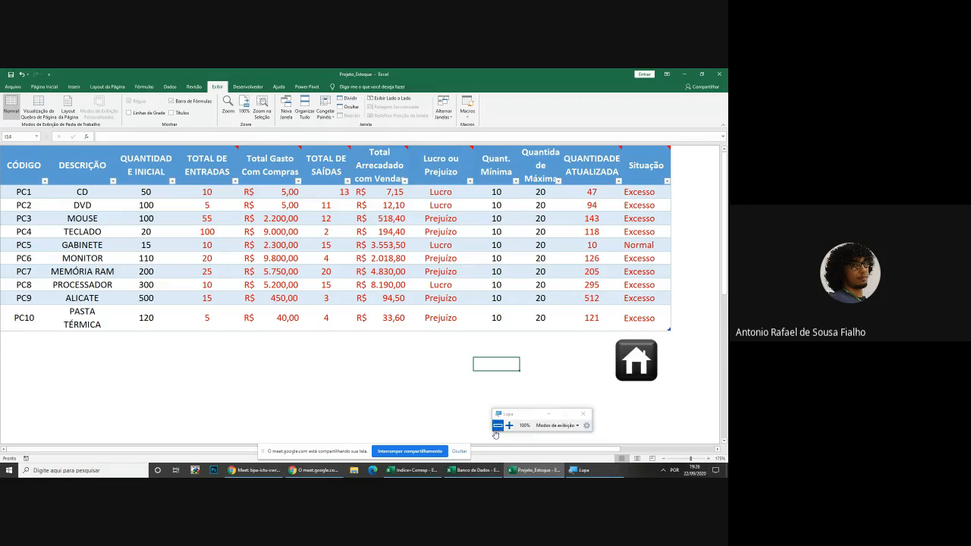
pyautogui.click(548, 414)
pyautogui.click(456, 389)
pyautogui.click(404, 388)
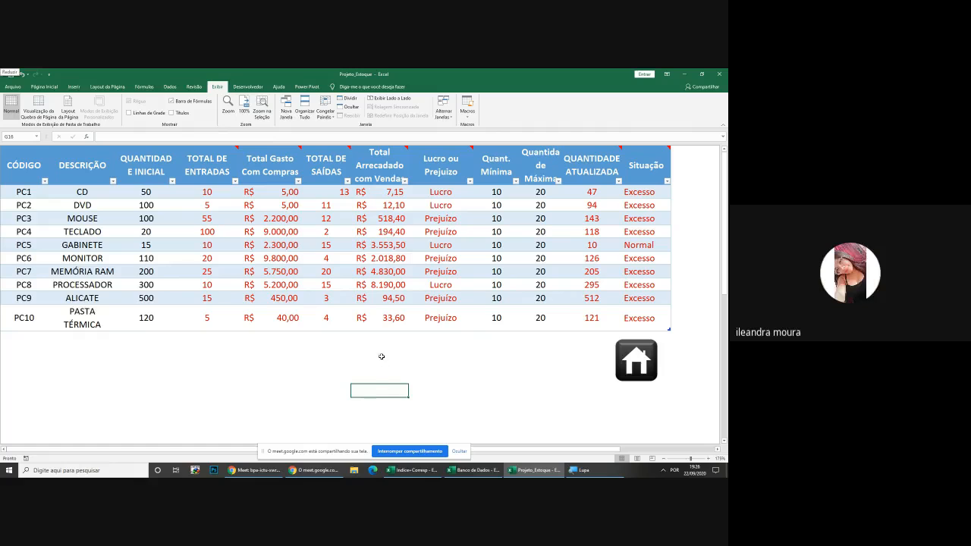
pyautogui.moveTo(382, 353); pyautogui.dragTo(380, 413)
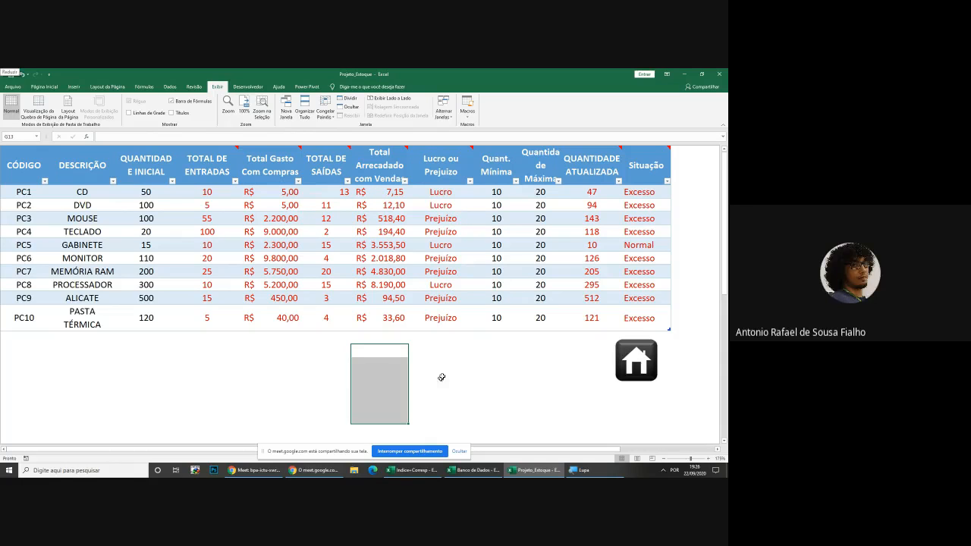
pyautogui.click(483, 373)
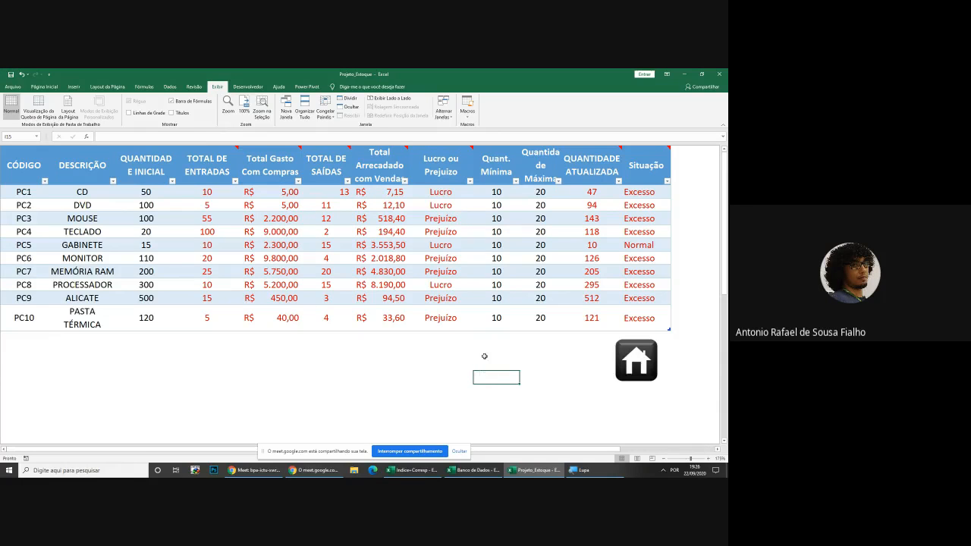
# Magnify the screen to 200%, try pasting the house image again below the Estoque table with the destination theme, and reset the magnifier to 100%
pyautogui.rightClick(484, 356)
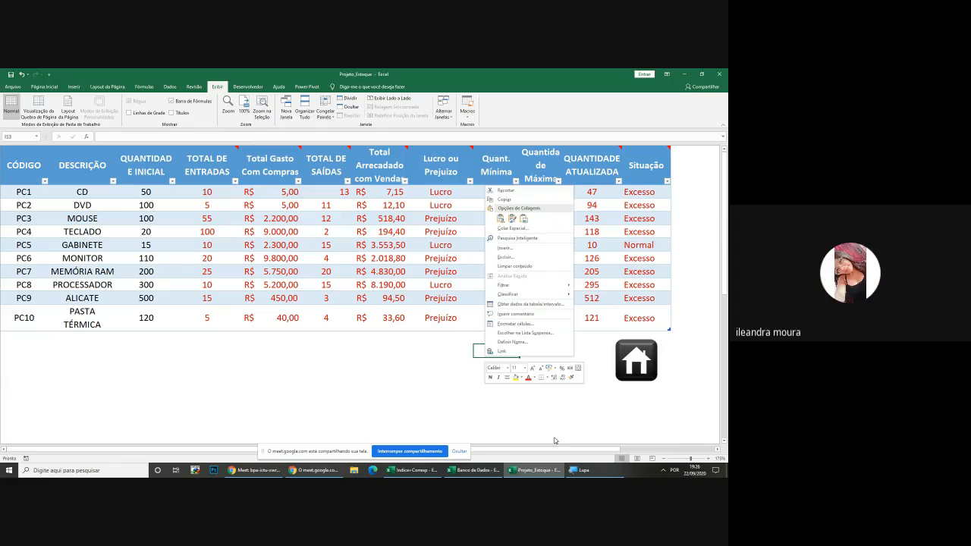
pyautogui.click(580, 470)
pyautogui.click(511, 426)
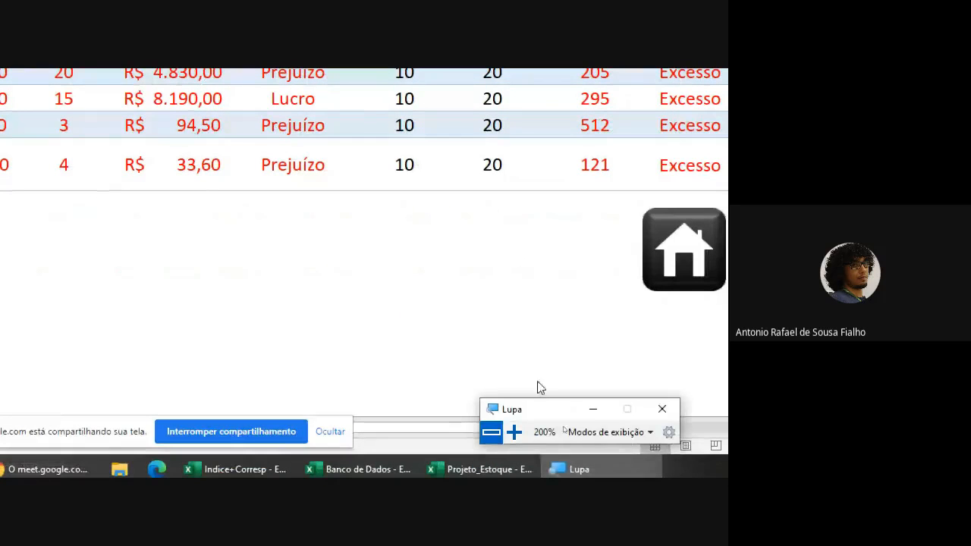
pyautogui.click(396, 231)
pyautogui.rightClick(396, 230)
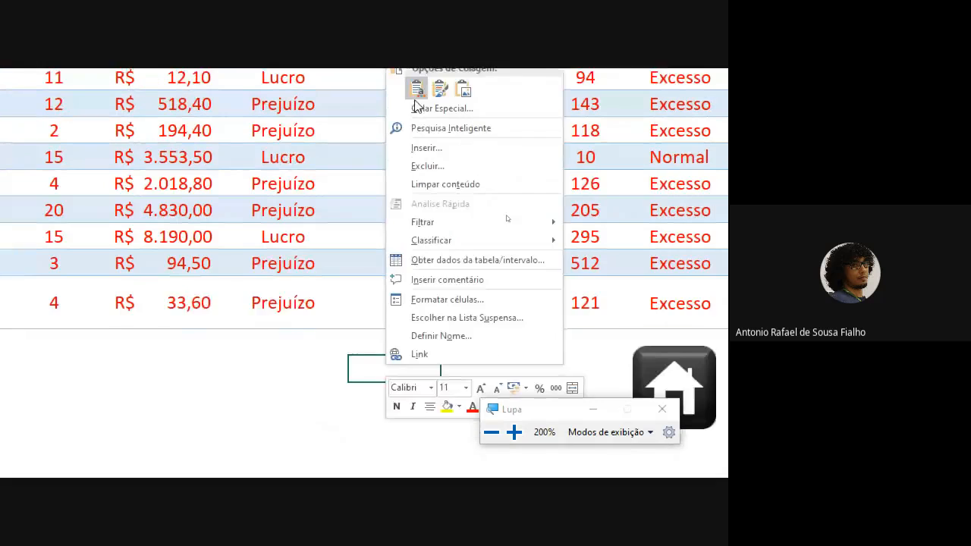
pyautogui.click(416, 91)
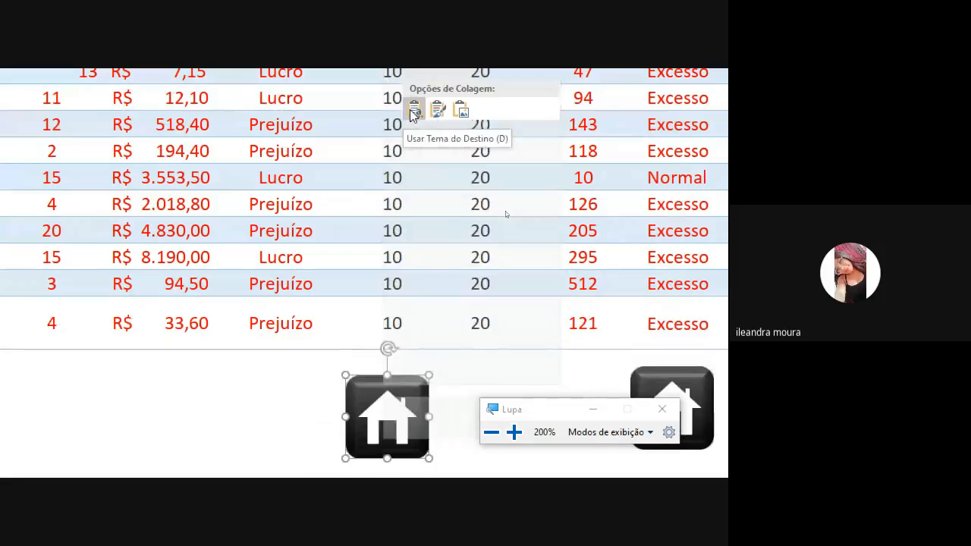
pyautogui.click(492, 433)
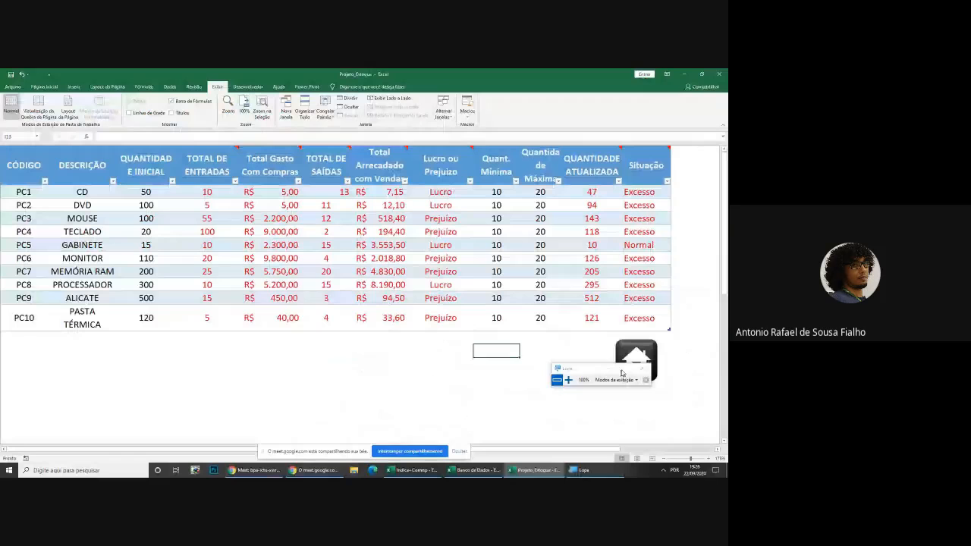
# Return from Estoque to the Pesquisa sheet through the existing house image
pyautogui.click(508, 362)
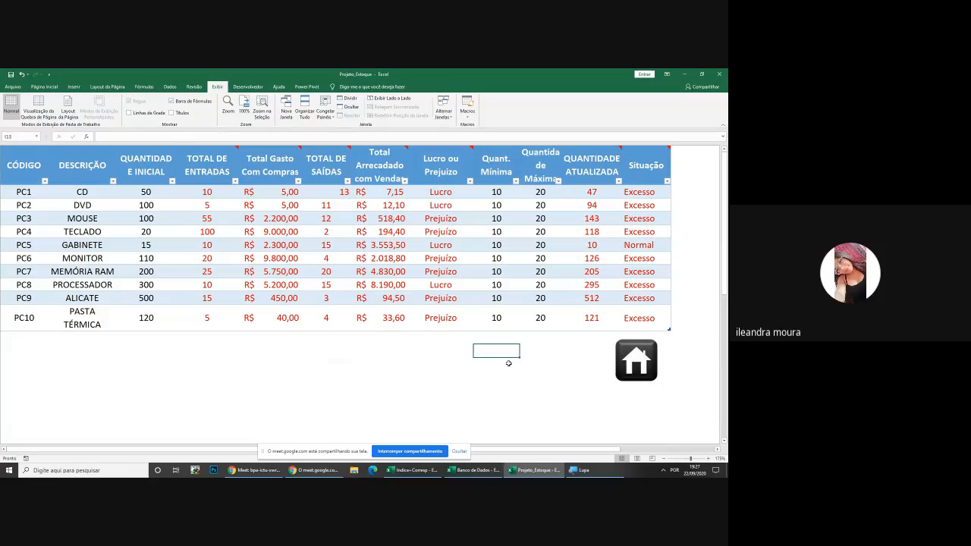
pyautogui.click(623, 367)
pyautogui.click(455, 313)
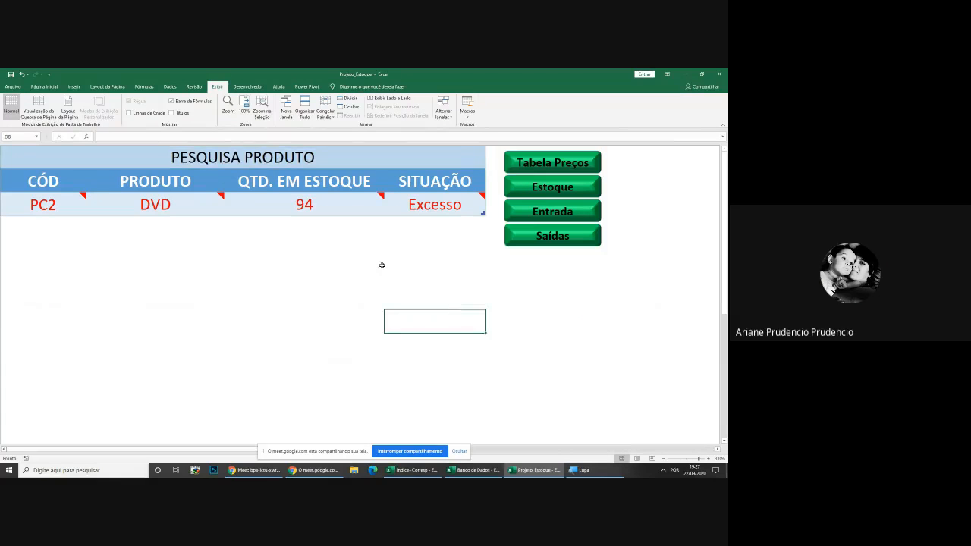
pyautogui.click(403, 231)
pyautogui.click(405, 313)
# Magnify the Pesquisa sheet to 200%, view the workbook's file options, and return to the sheet at 100% magnification
pyautogui.click(584, 470)
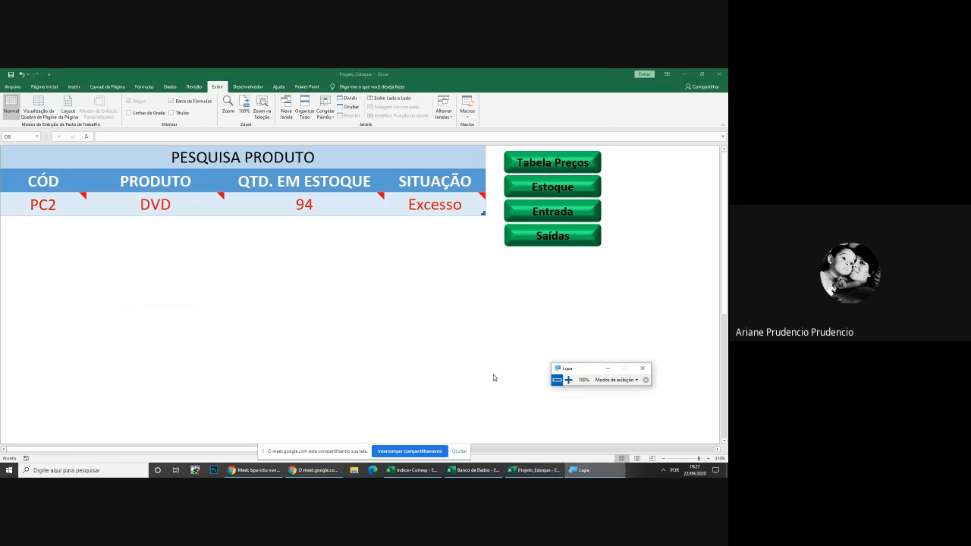
pyautogui.click(569, 386)
pyautogui.click(641, 357)
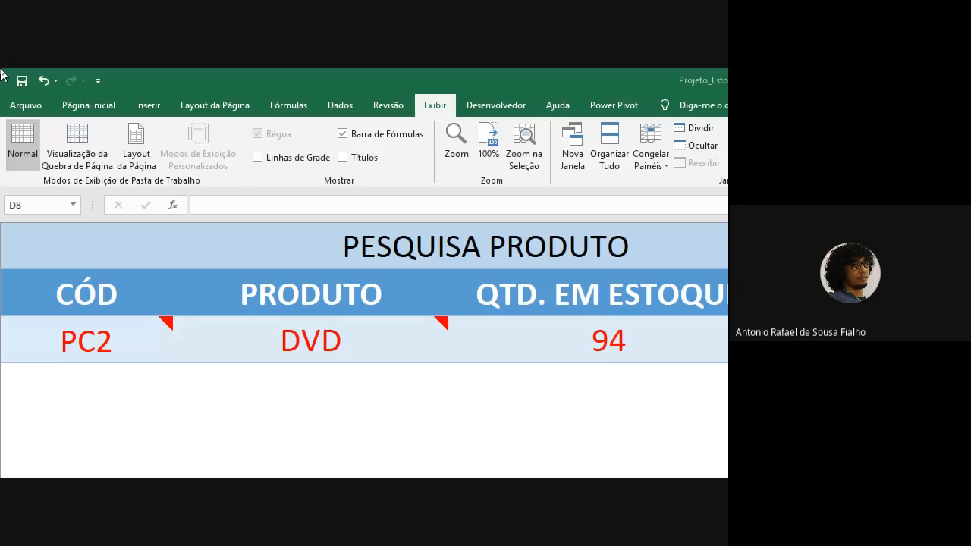
pyautogui.click(34, 110)
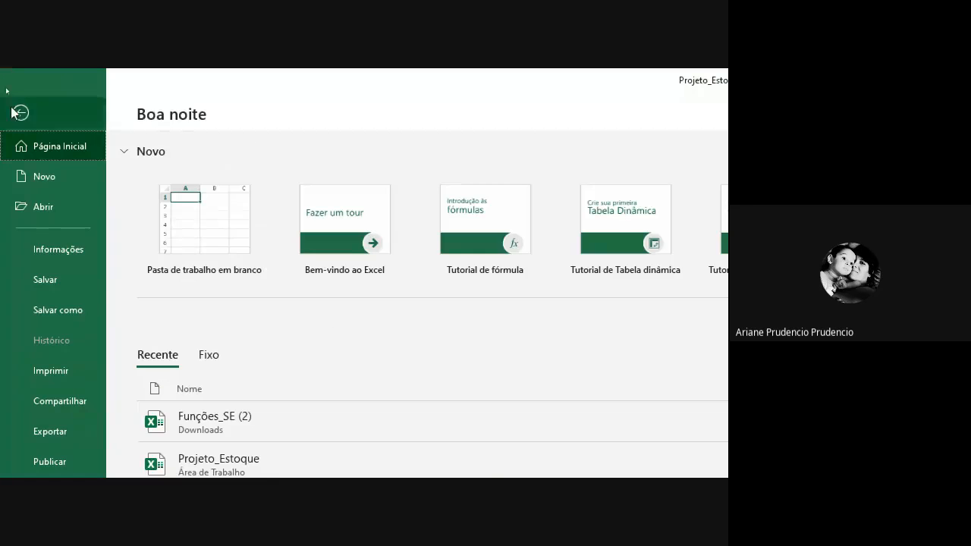
pyautogui.click(20, 111)
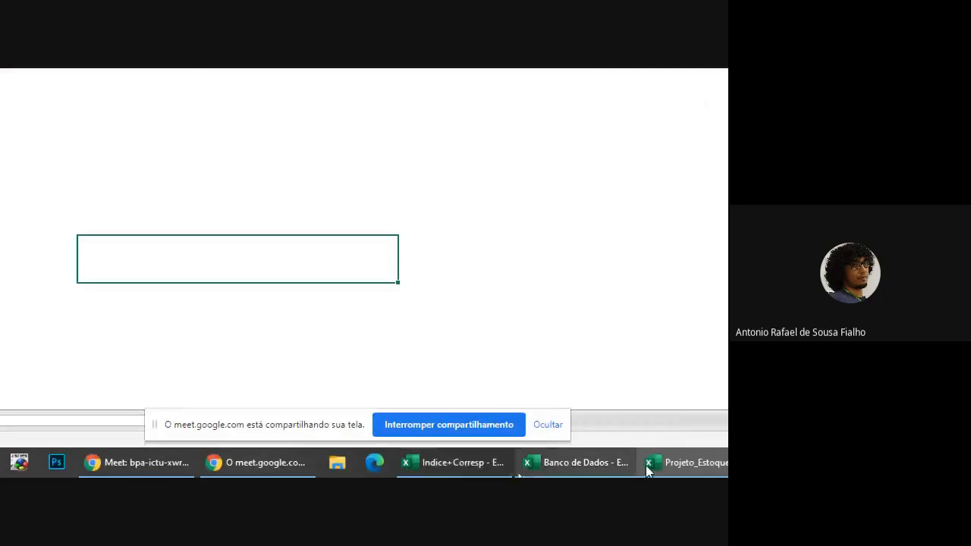
pyautogui.click(607, 463)
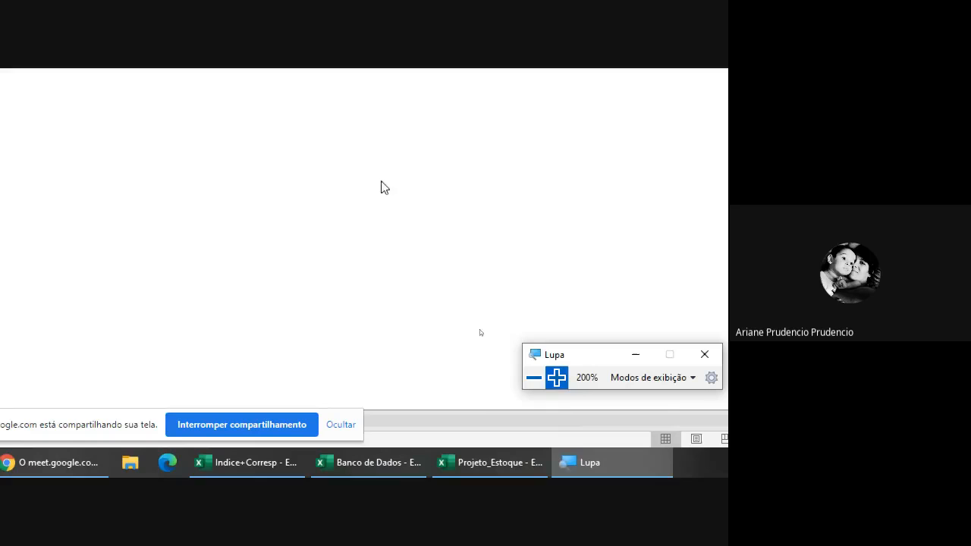
pyautogui.click(535, 379)
pyautogui.click(606, 418)
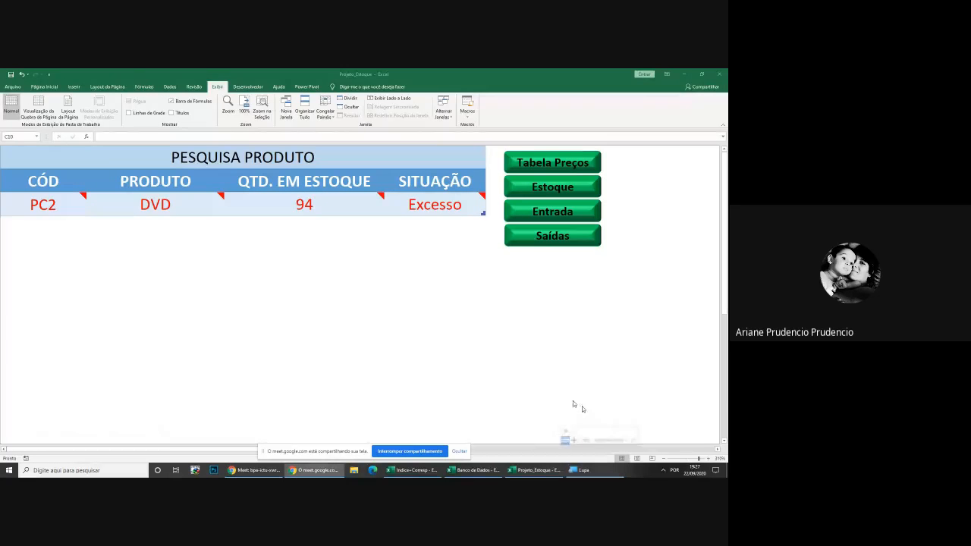
pyautogui.click(425, 296)
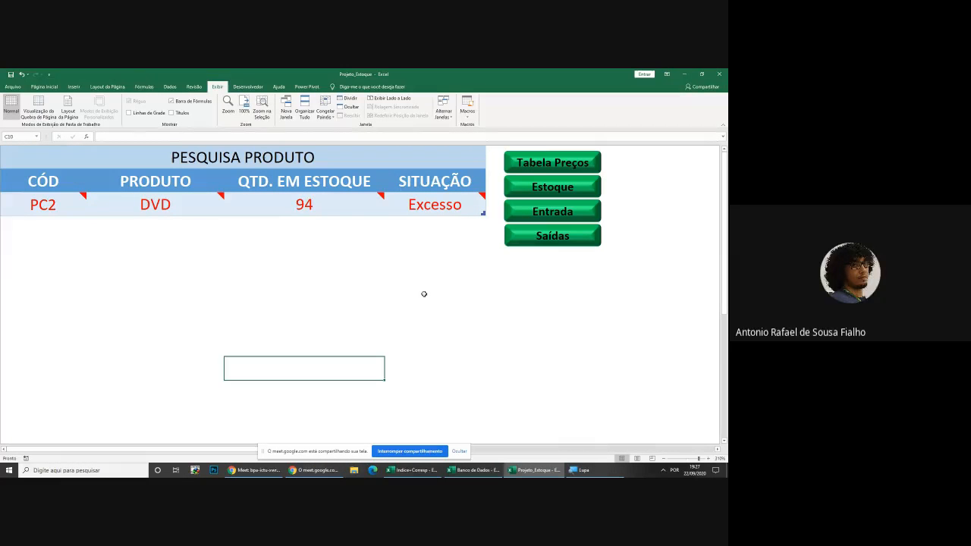
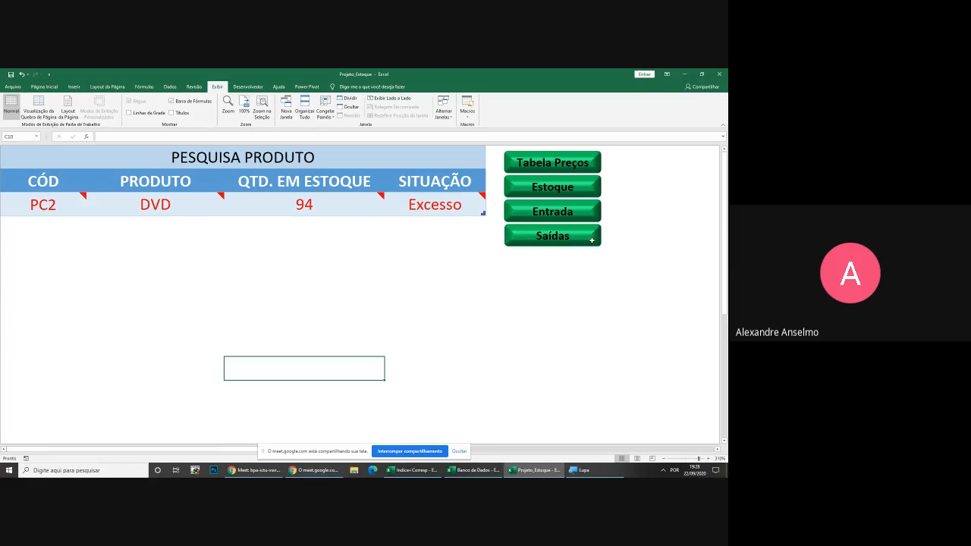
# Open the Saídas sheet through its link and bring the LIMITADOR cell and its comment into view
pyautogui.click(592, 240)
pyautogui.moveTo(529, 450); pyautogui.dragTo(645, 450)
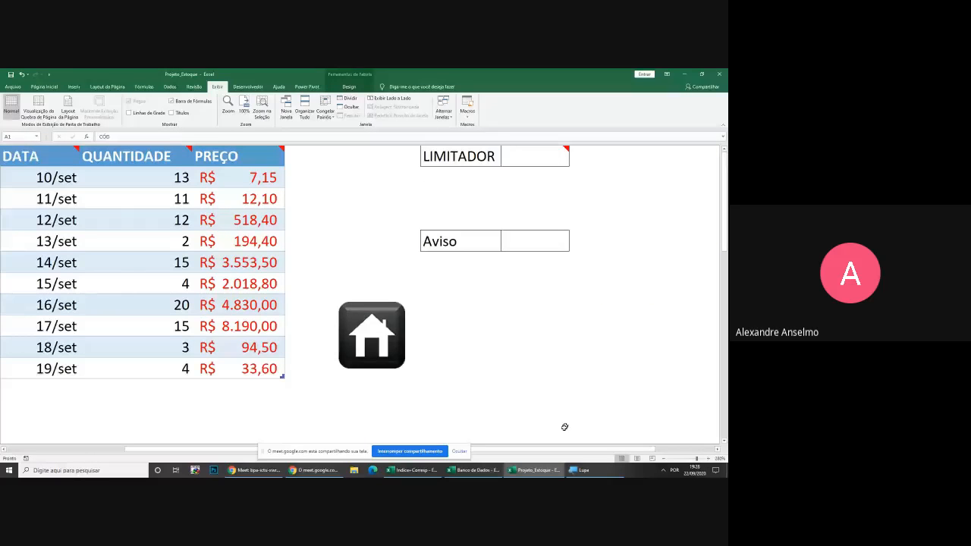
pyautogui.moveTo(581, 450); pyautogui.dragTo(614, 456)
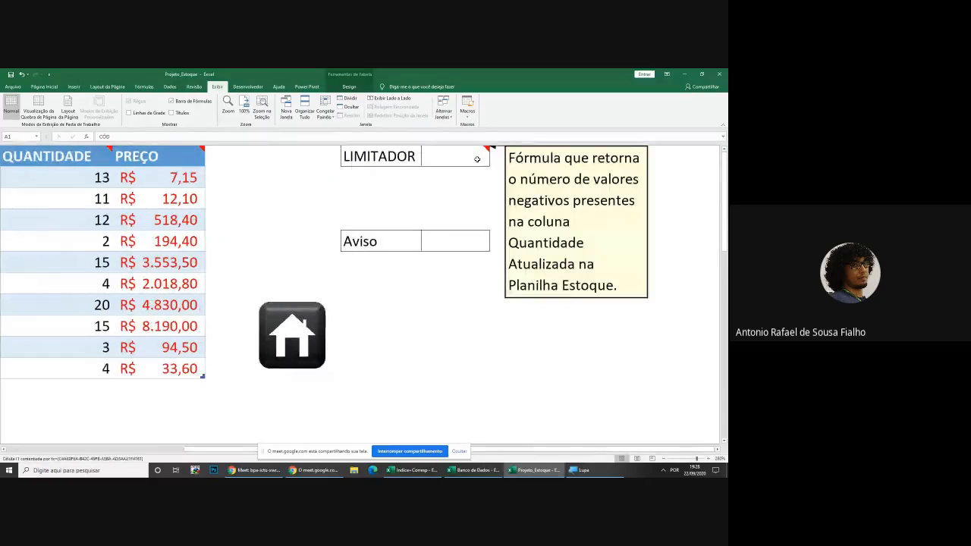
# Enter the formula =CONT.SE(TBSAIDA[QUANTIDADE];"<0") in the LIMITADOR value cell I1
pyautogui.click(478, 158)
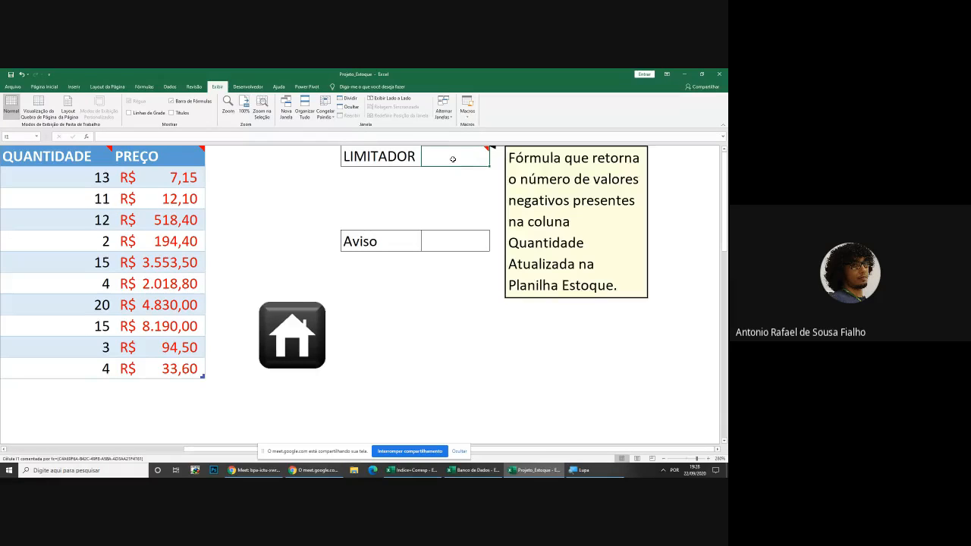
pyautogui.write('=cont.se')
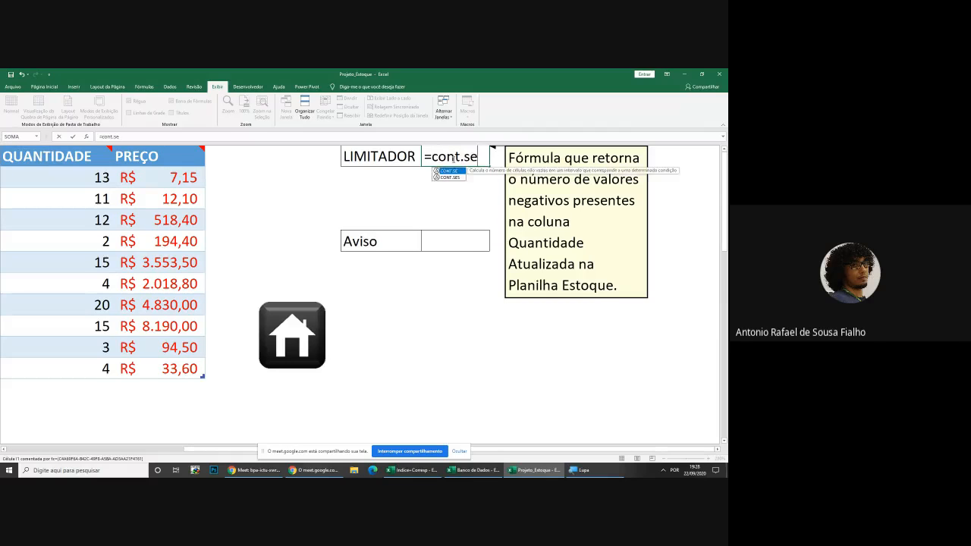
pyautogui.press('Tab')
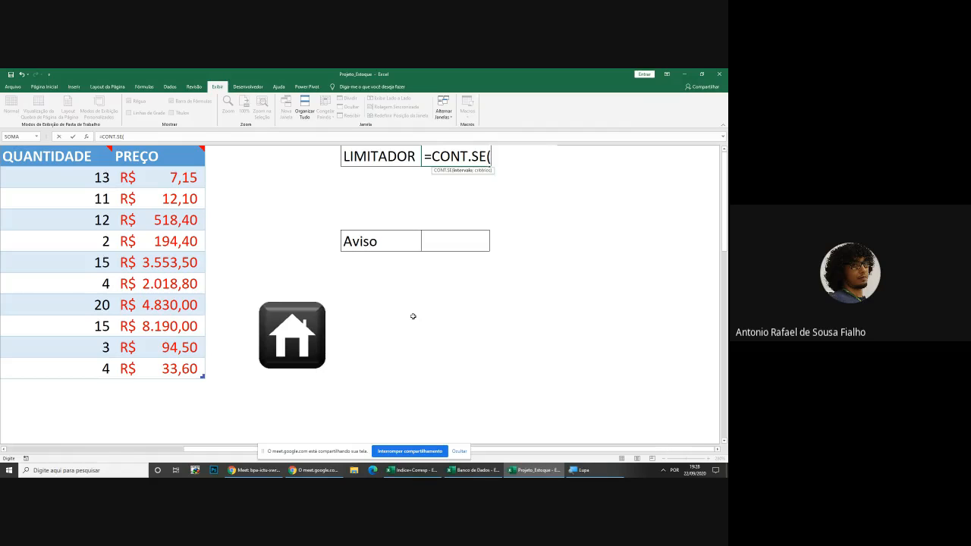
pyautogui.moveTo(55, 175); pyautogui.dragTo(54, 370)
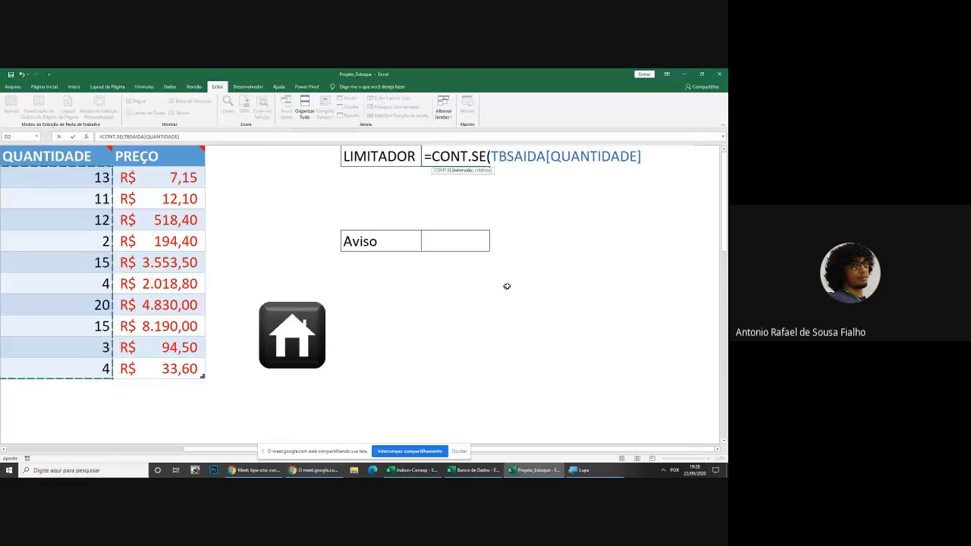
pyautogui.write(';')
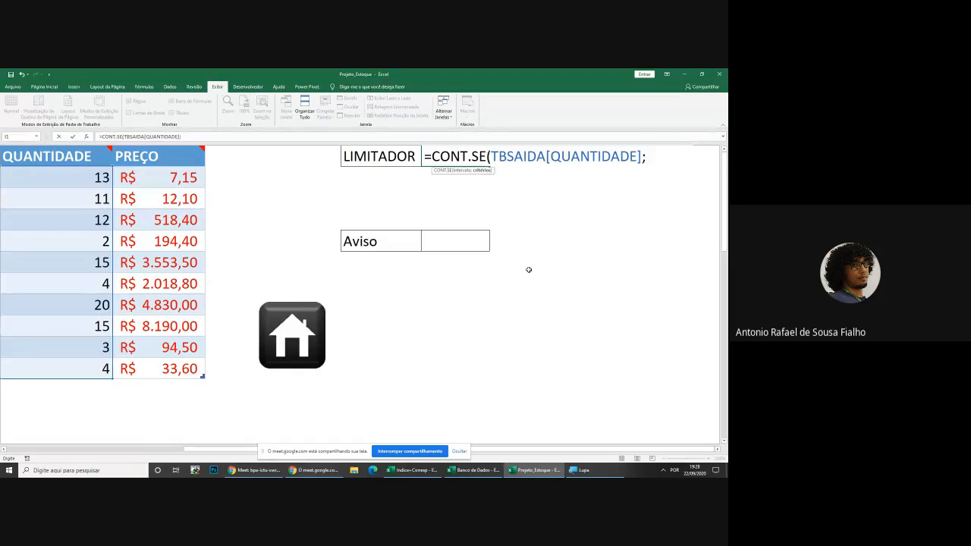
pyautogui.write('"<0"')
pyautogui.write(')')
pyautogui.press('Return')
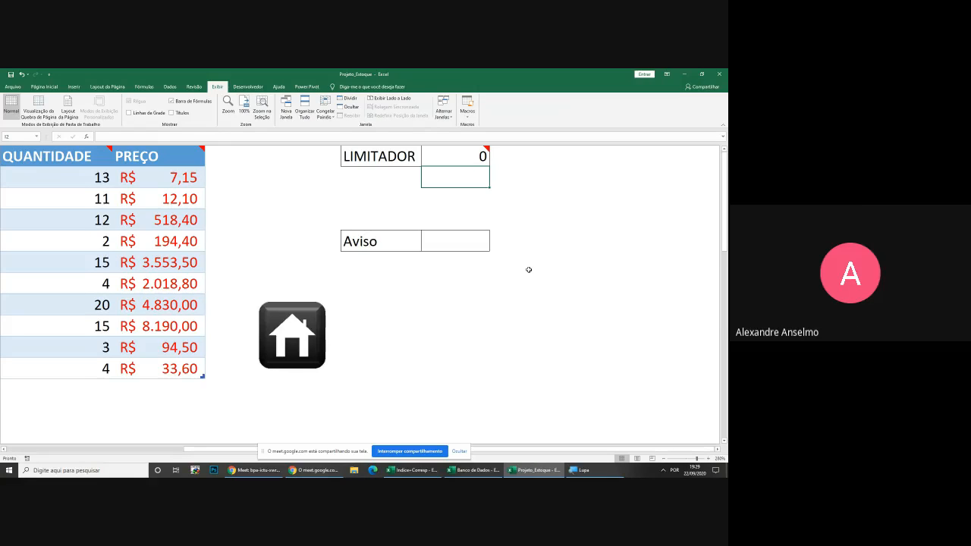
# Review the "<0" criterion in the LIMITADOR formula of cell I1, keeping the formula as entered
pyautogui.doubleClick(462, 158)
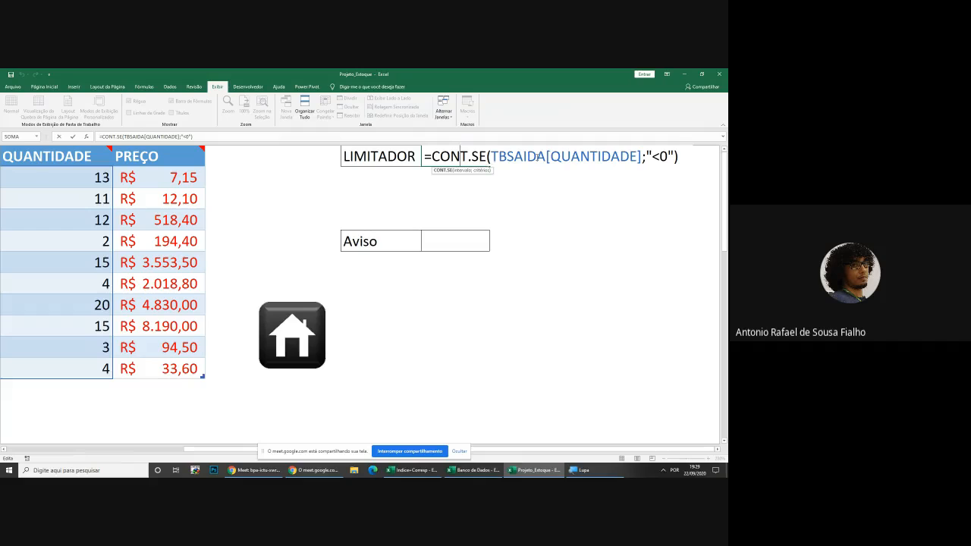
pyautogui.moveTo(646, 156); pyautogui.dragTo(667, 156)
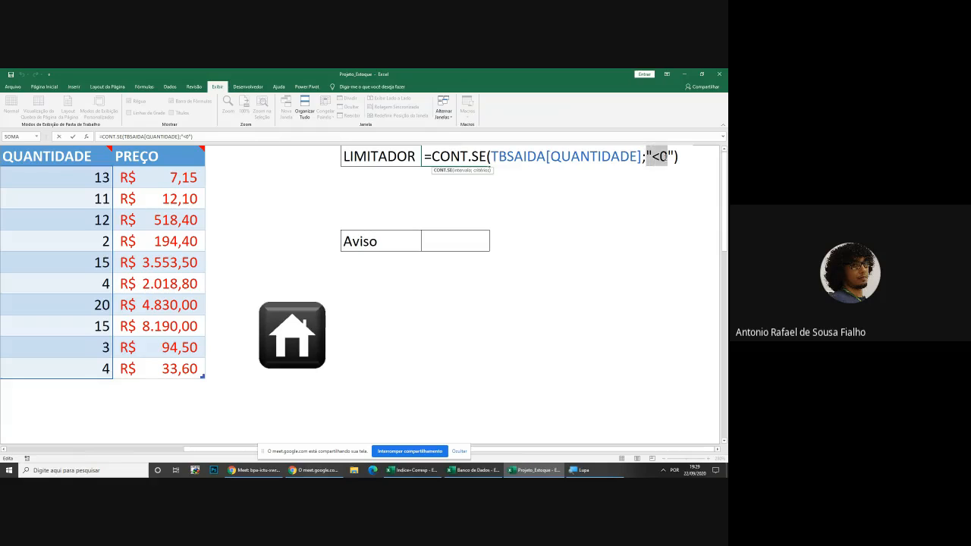
pyautogui.click(680, 156)
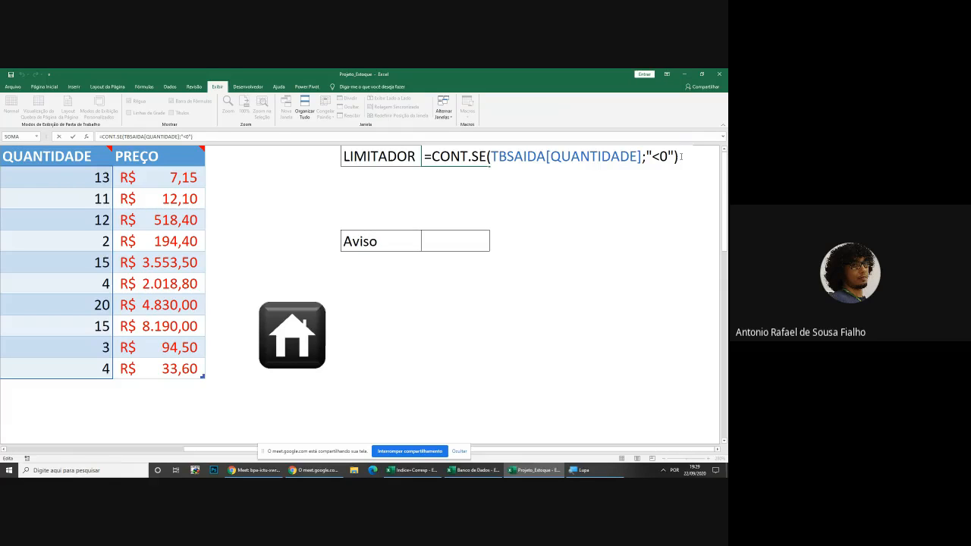
pyautogui.press('Return')
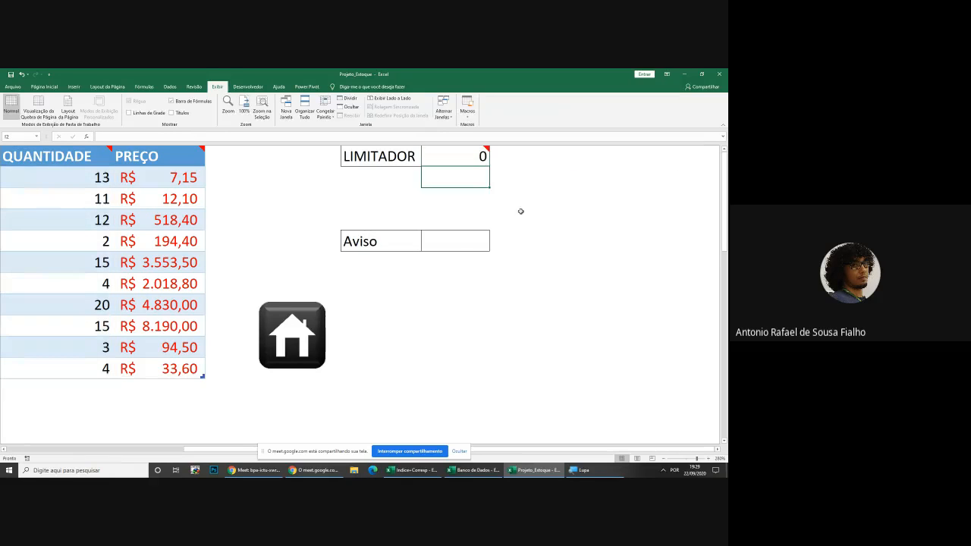
pyautogui.click(457, 248)
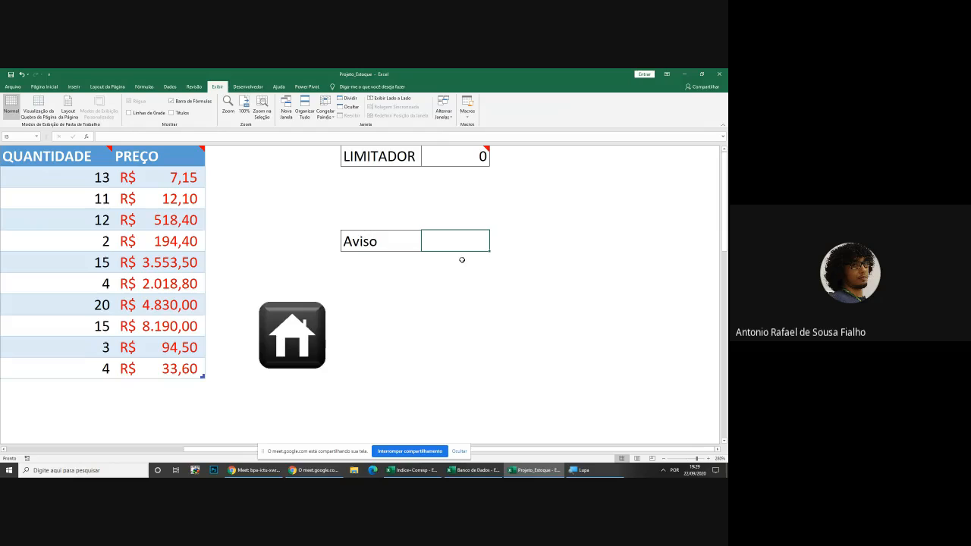
pyautogui.write('=SE(')
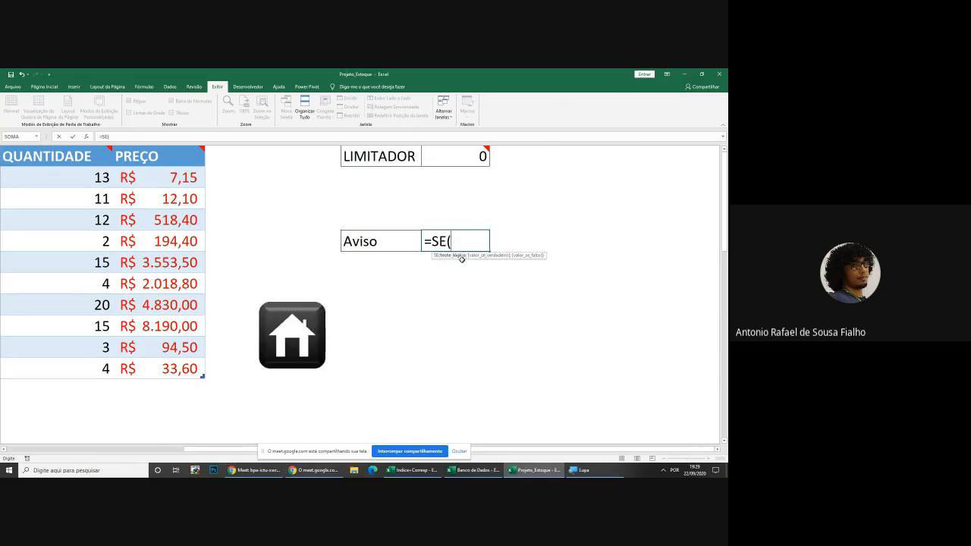
pyautogui.click(470, 159)
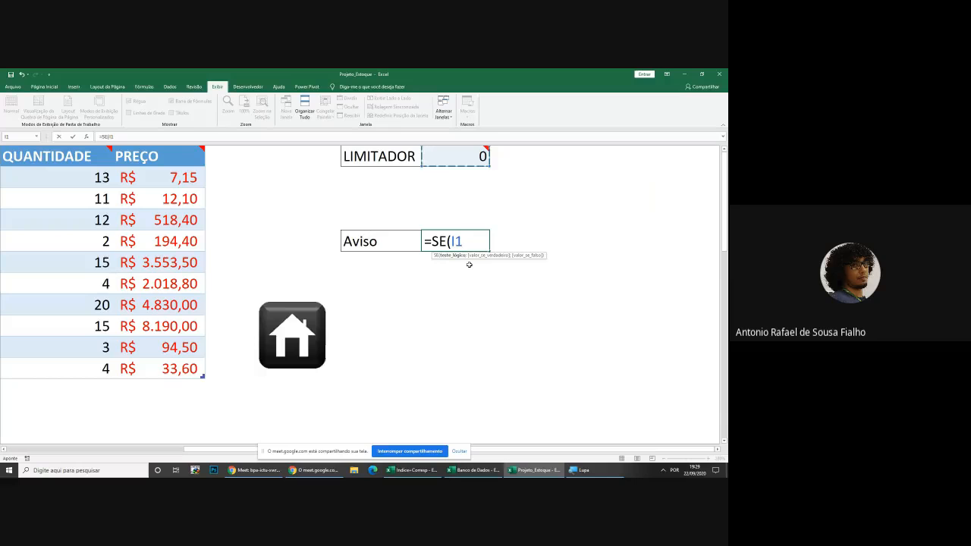
pyautogui.write('>0')
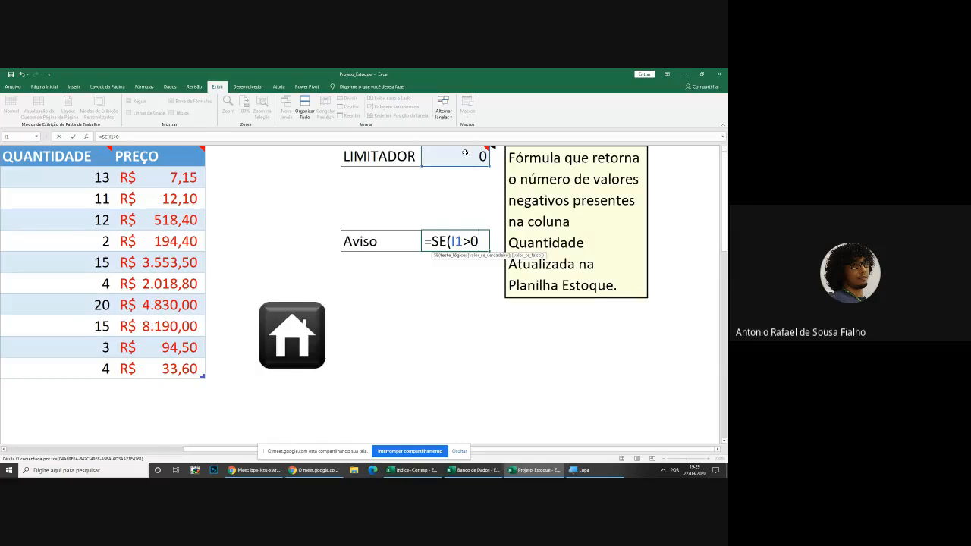
pyautogui.moveTo(469, 153)
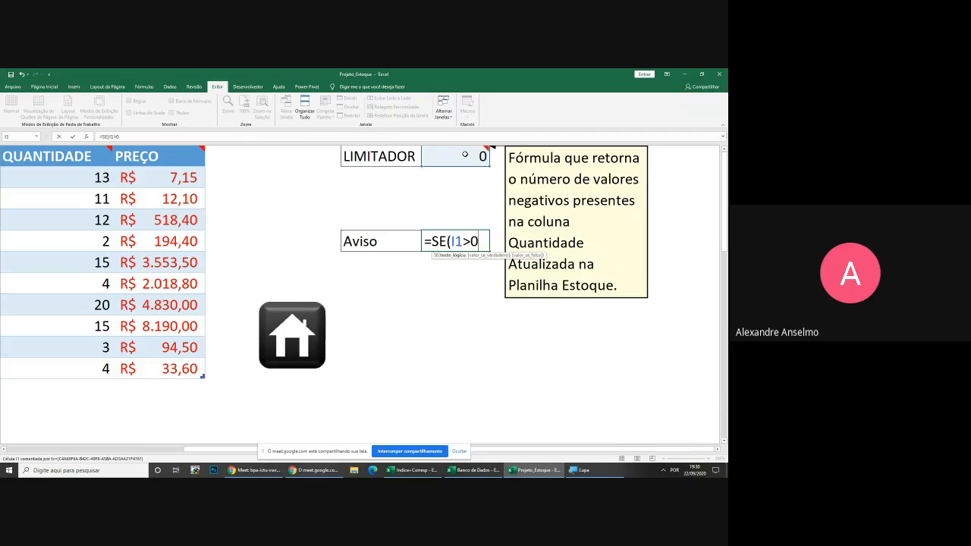
pyautogui.write(';')
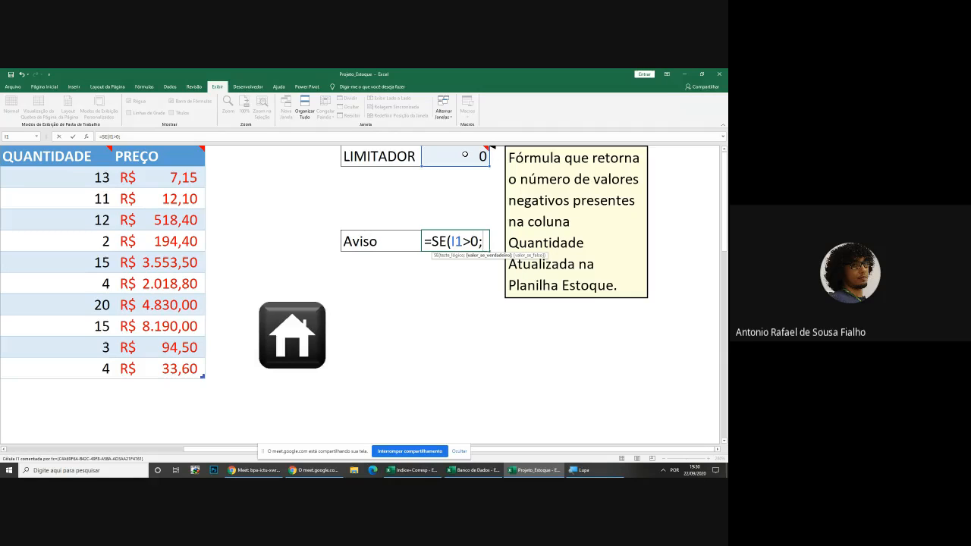
pyautogui.write('"Real')
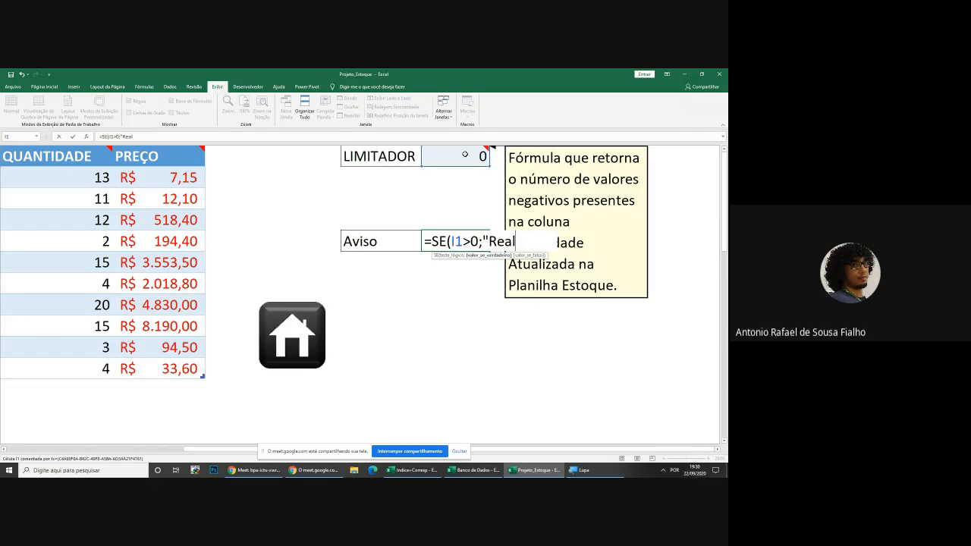
pyautogui.write('izar repos')
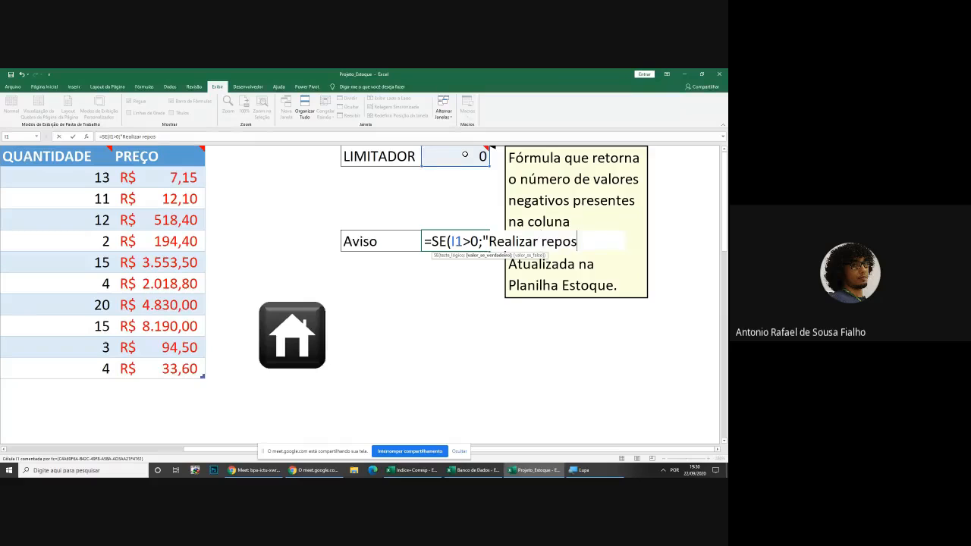
pyautogui.write('ição"')
pyautogui.press('Escape')
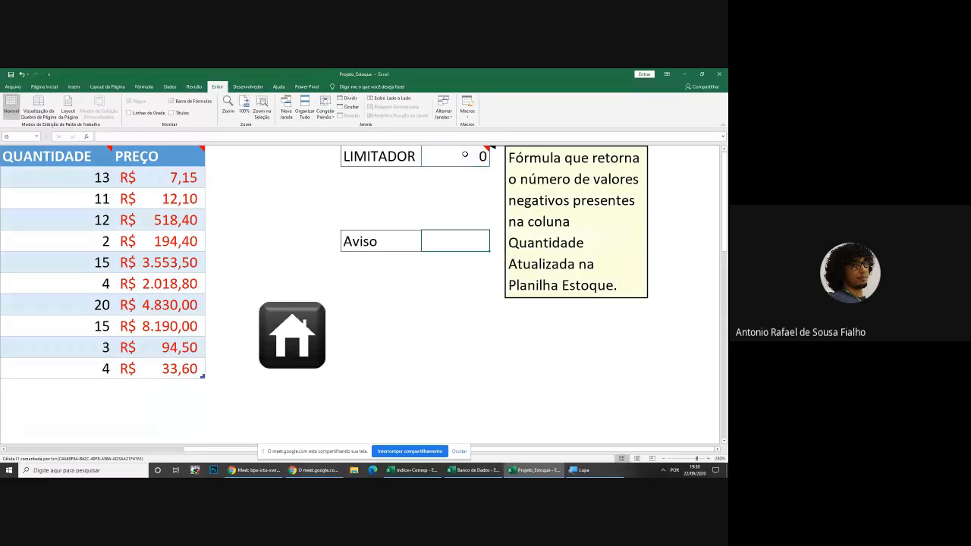
# Clear the LIMITADOR value cell I1 and return to the Pesquisa sheet through the house image
pyautogui.click(465, 154)
pyautogui.press('Delete')
pyautogui.click(288, 317)
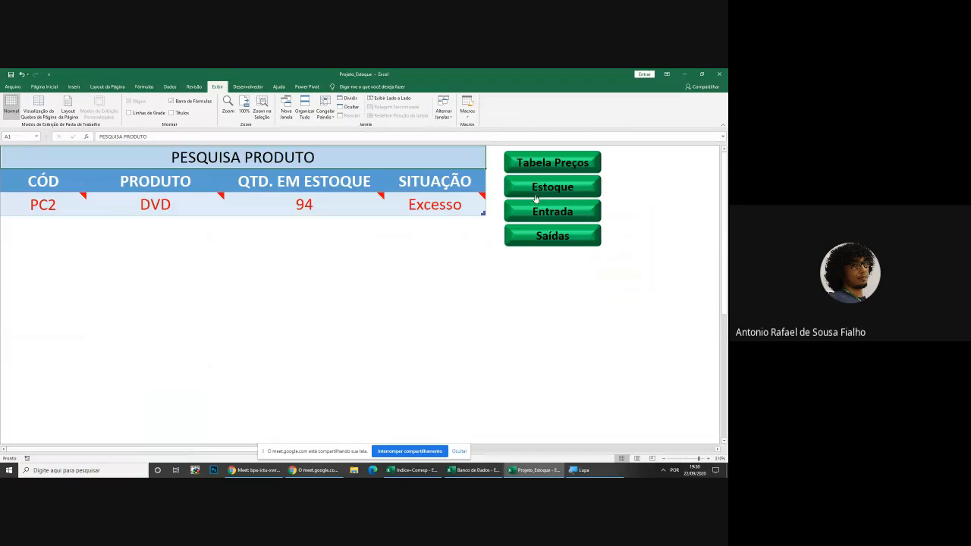
# View the linked Entrada and Estoque sheets, examine Estoque's Situação column, and return to the Pesquisa sheet
pyautogui.click(544, 210)
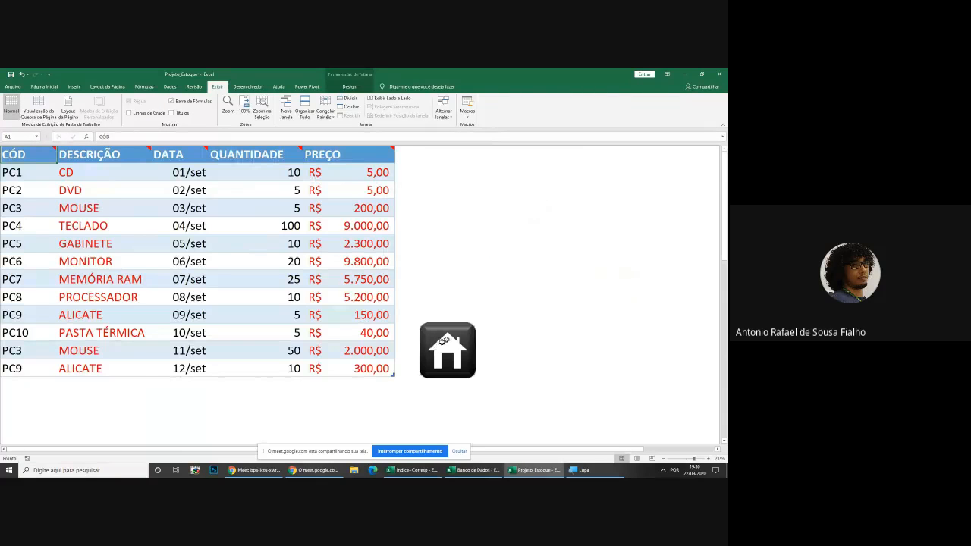
pyautogui.click(443, 348)
pyautogui.click(556, 189)
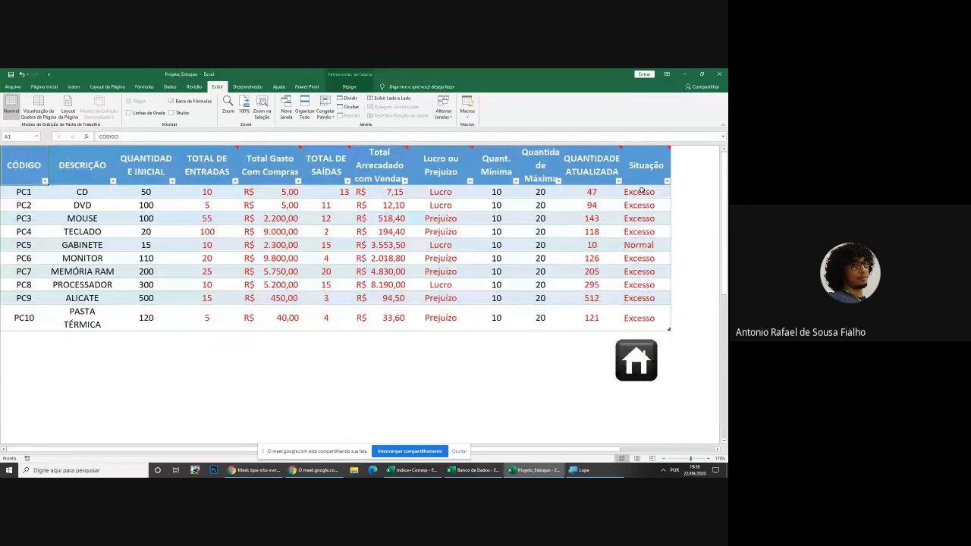
pyautogui.moveTo(641, 191); pyautogui.dragTo(646, 317)
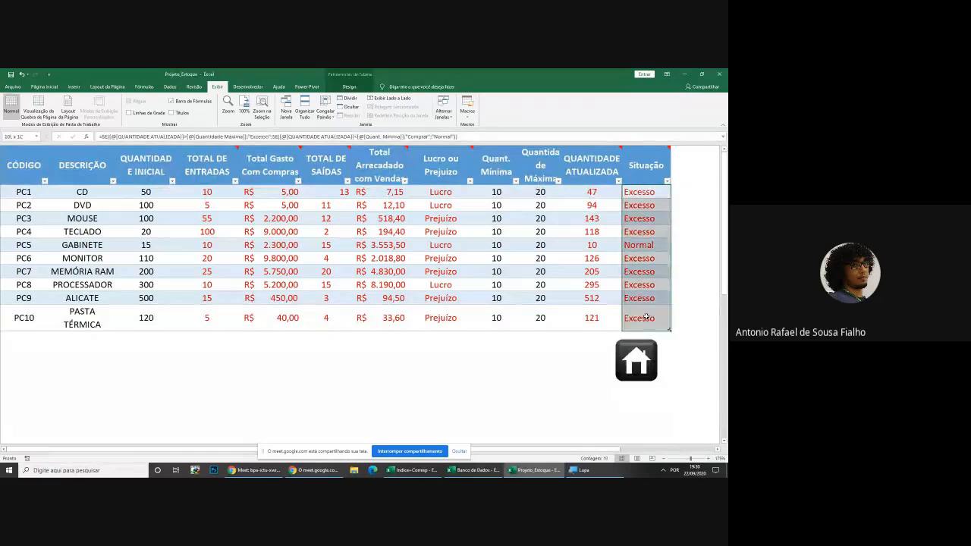
pyautogui.click(533, 390)
pyautogui.click(627, 348)
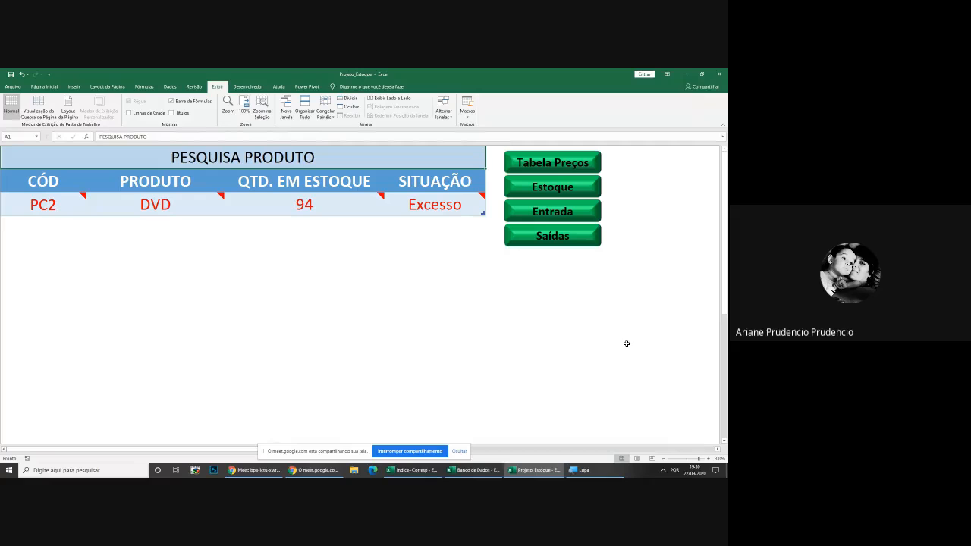
pyautogui.click(582, 470)
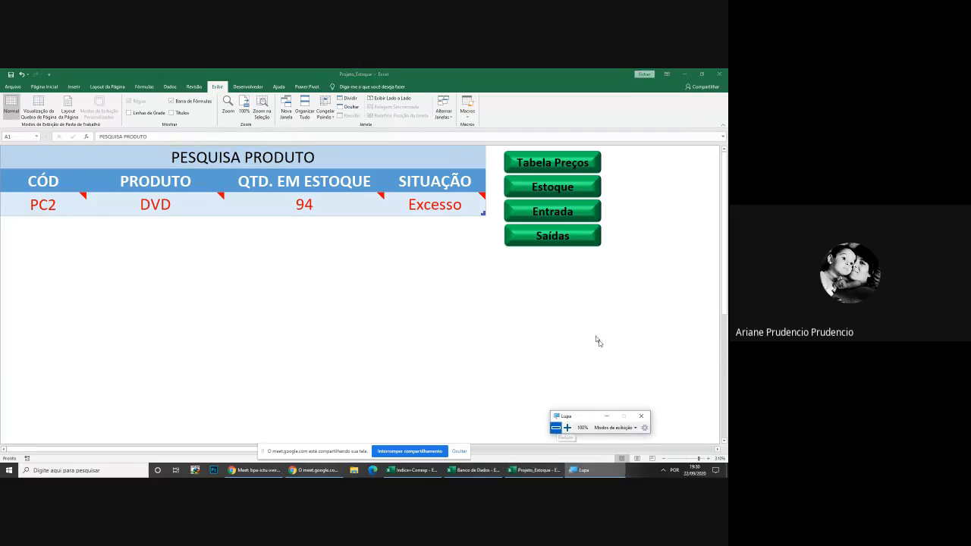
pyautogui.click(606, 417)
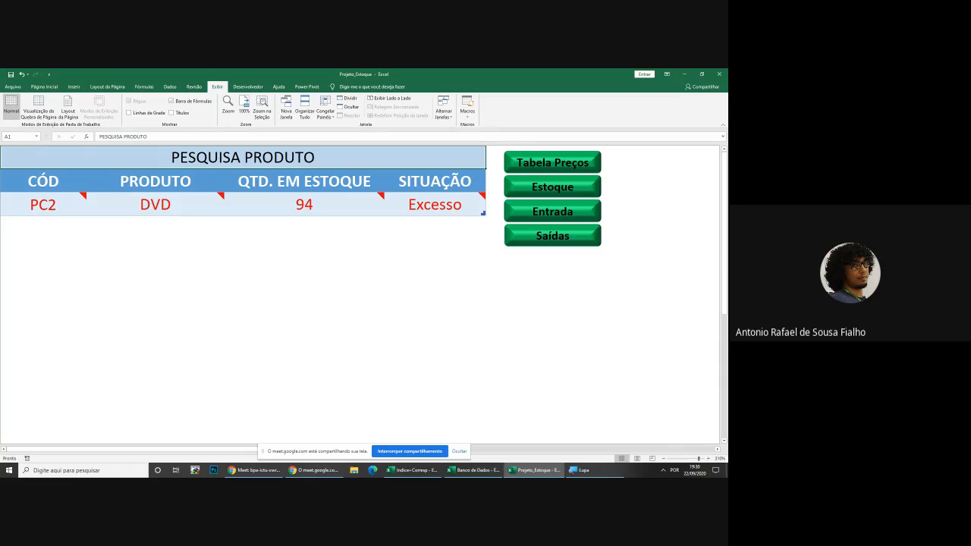
# Switch to the Indice+Corresp workbook and open its Planilha1 sheet with the INDICE + CORRESP tables in view
pyautogui.moveTo(425, 472)
pyautogui.click(389, 436)
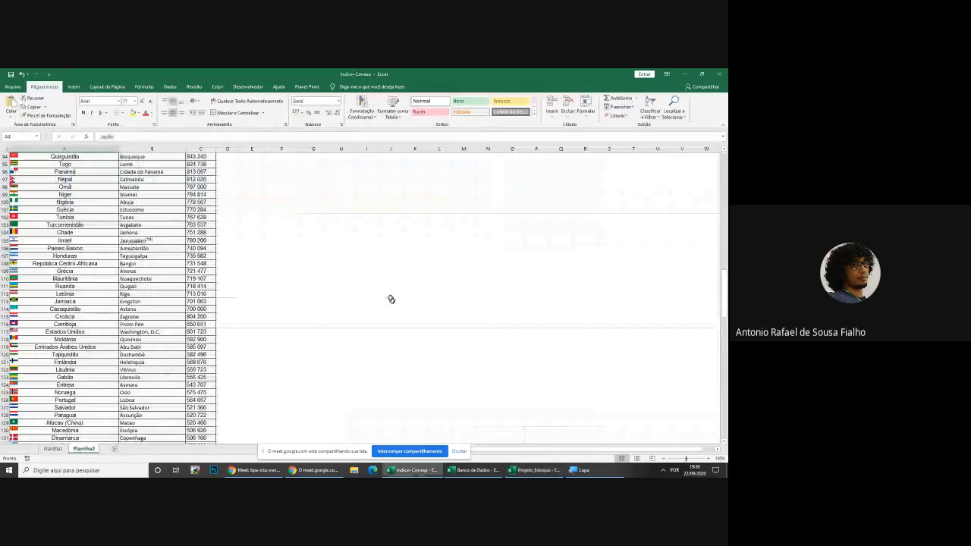
pyautogui.click(52, 449)
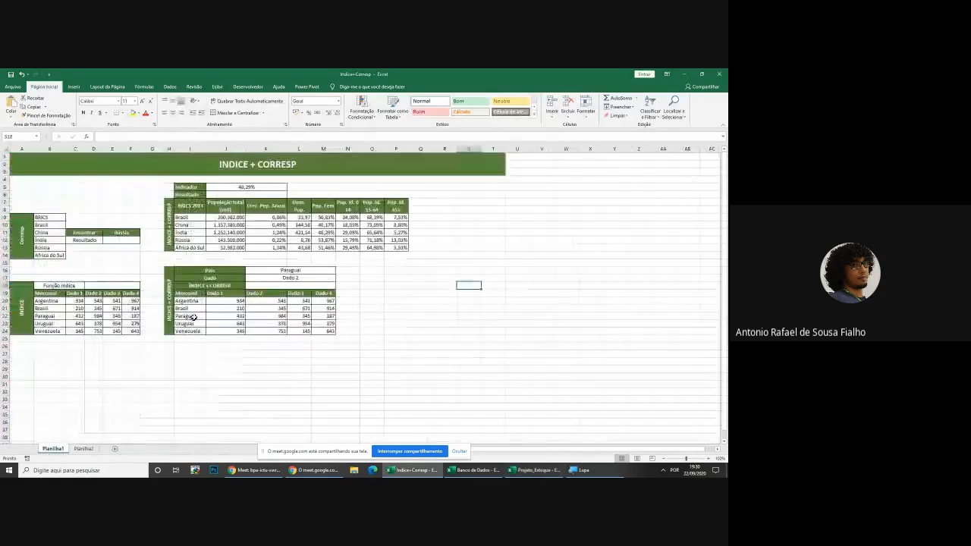
pyautogui.scroll(4, 516, 387)
pyautogui.scroll(-1, 528, 369)
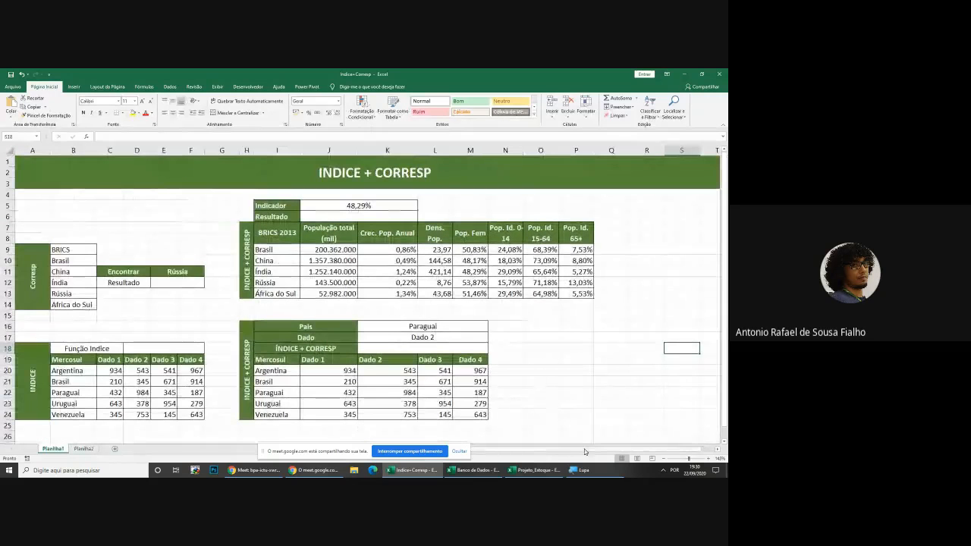
pyautogui.click(543, 360)
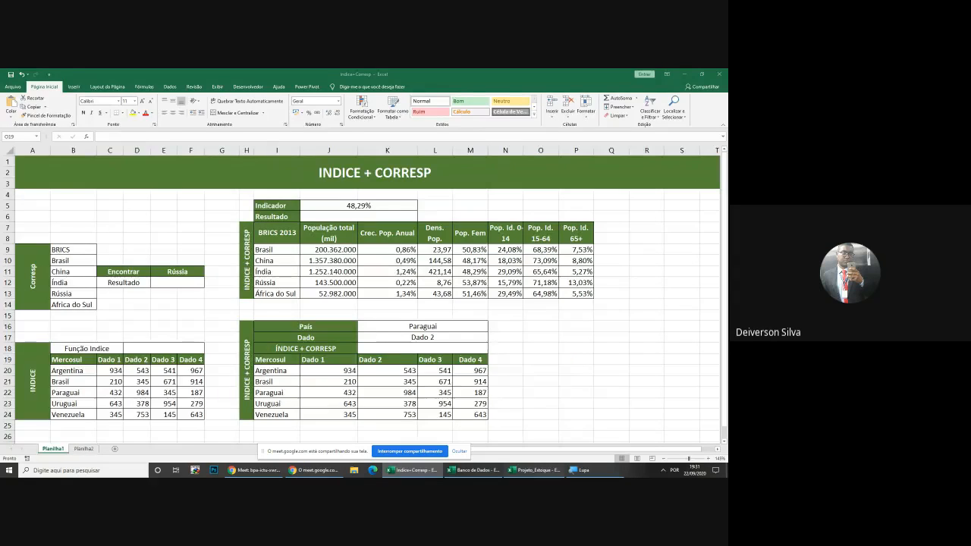
# Close the Projeto_Estoque workbook, and return to Indice+Corresp after a look at the Banco de Dados workbook
pyautogui.hotkey('alt', 'Tab')
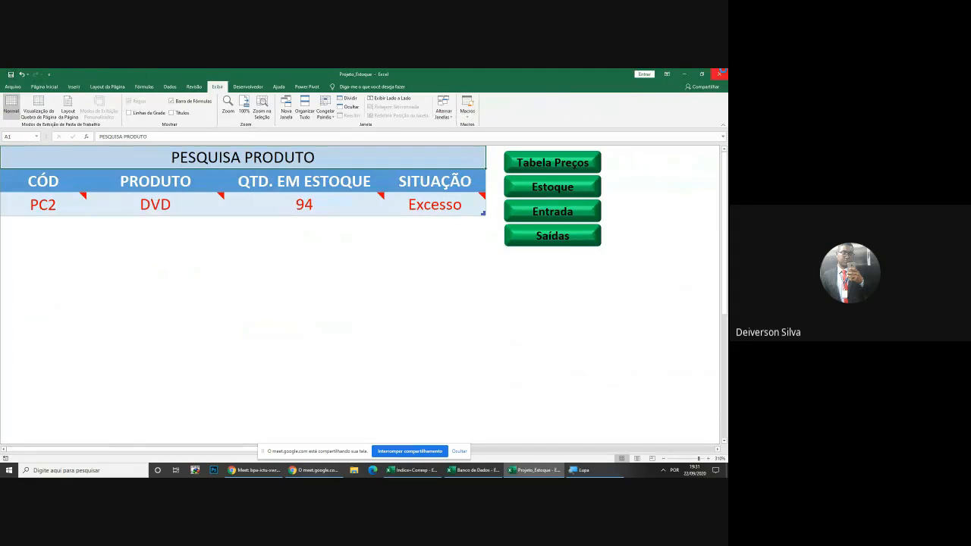
pyautogui.click(719, 73)
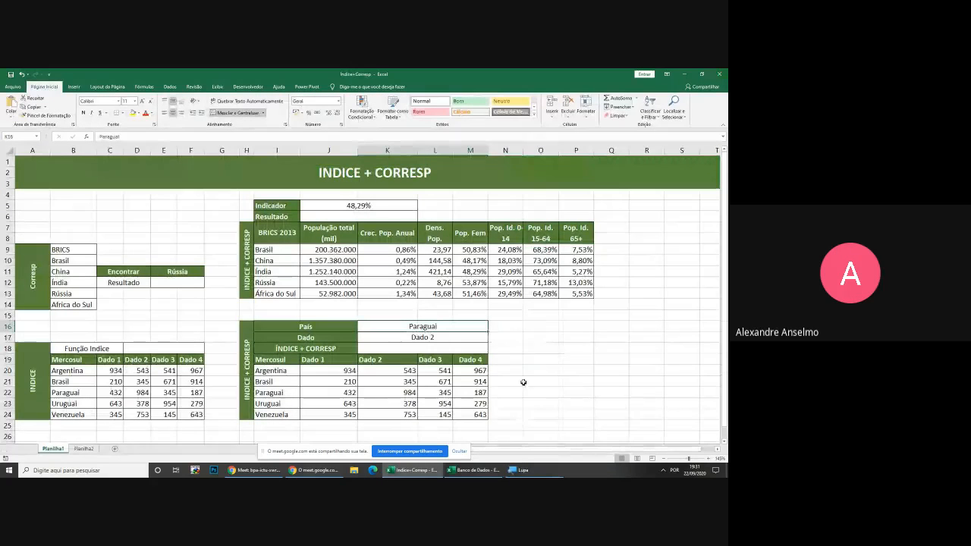
pyautogui.click(523, 382)
pyautogui.click(473, 469)
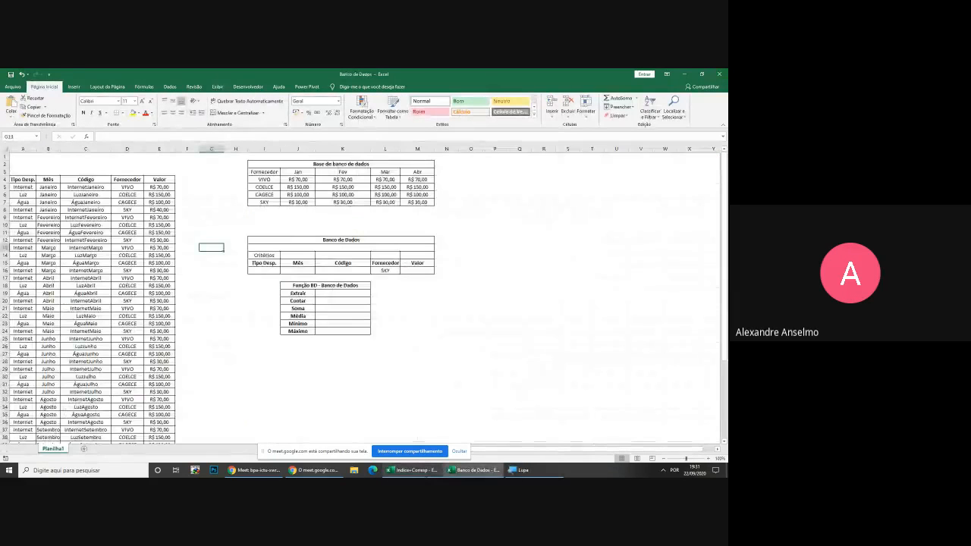
pyautogui.click(414, 470)
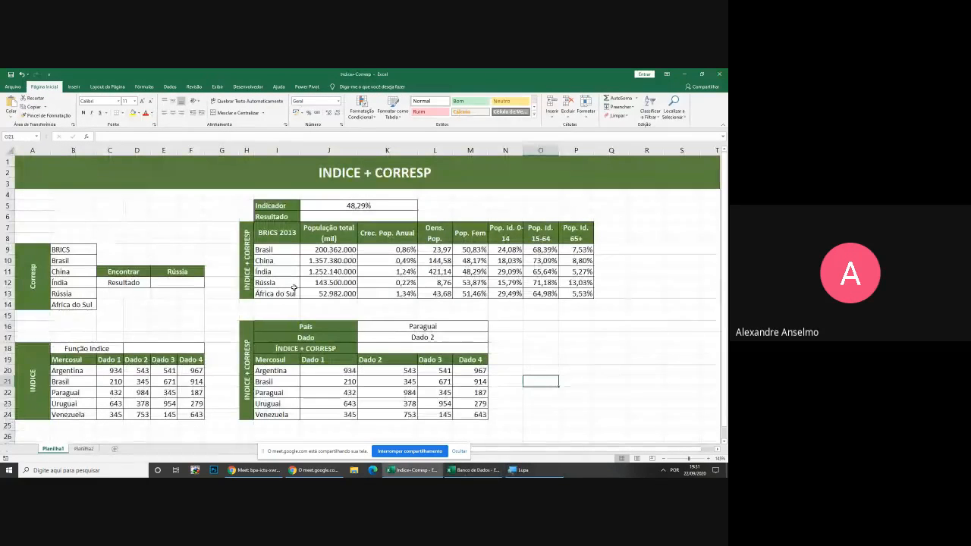
# Examine the Corresp block on Planilha1, with its BRICS country list and the Encontrar and Resultado cells
pyautogui.scroll(1, 293, 287)
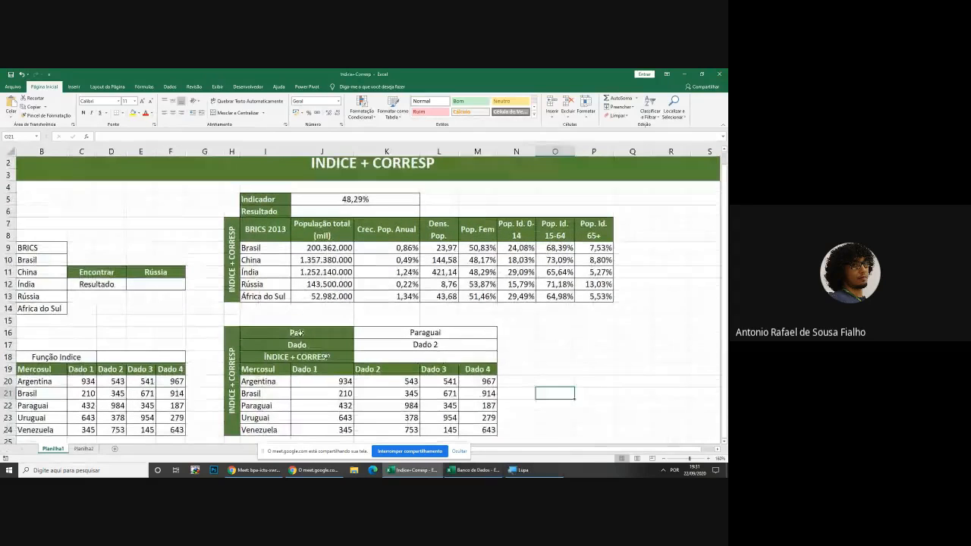
pyautogui.hscroll(-1, 175, 331)
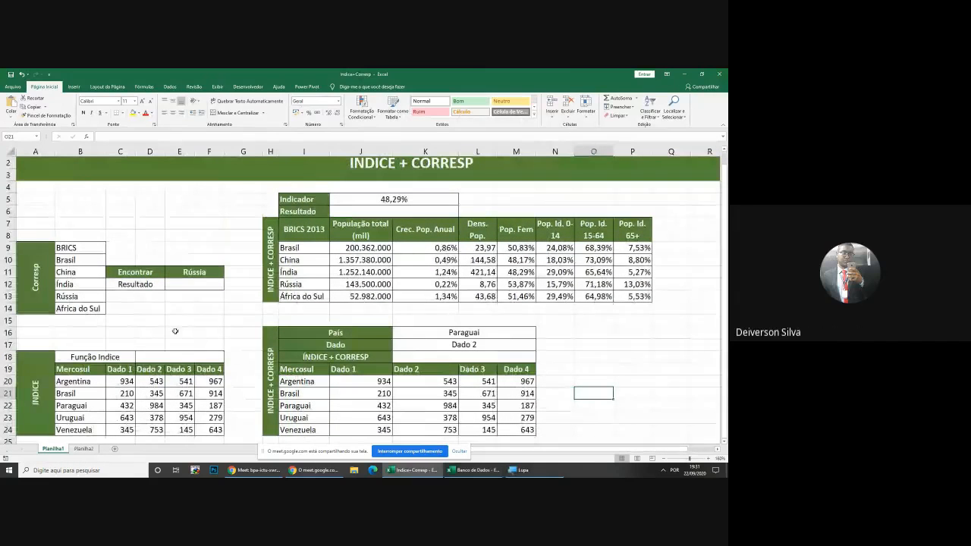
pyautogui.scroll(4, 175, 331)
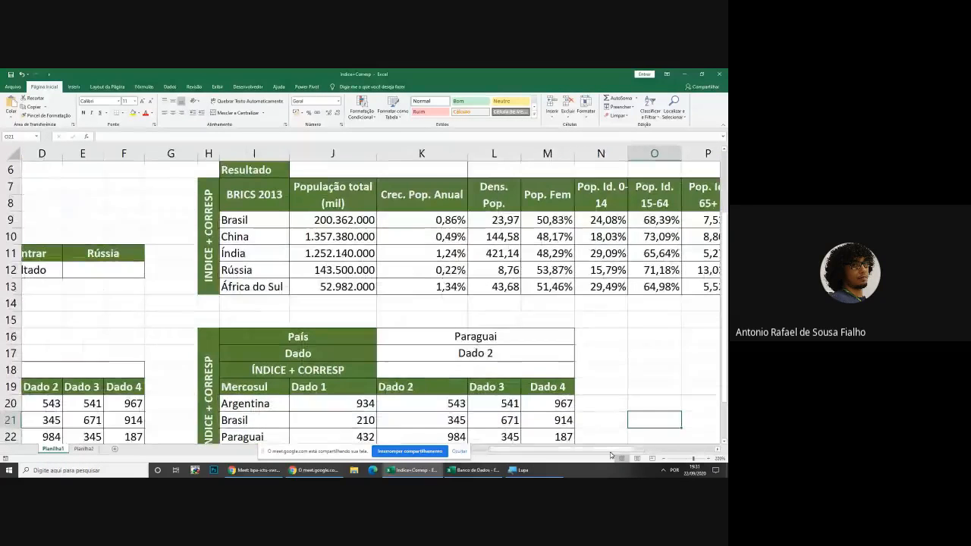
pyautogui.moveTo(613, 449); pyautogui.dragTo(599, 440)
pyautogui.scroll(-1, 478, 448)
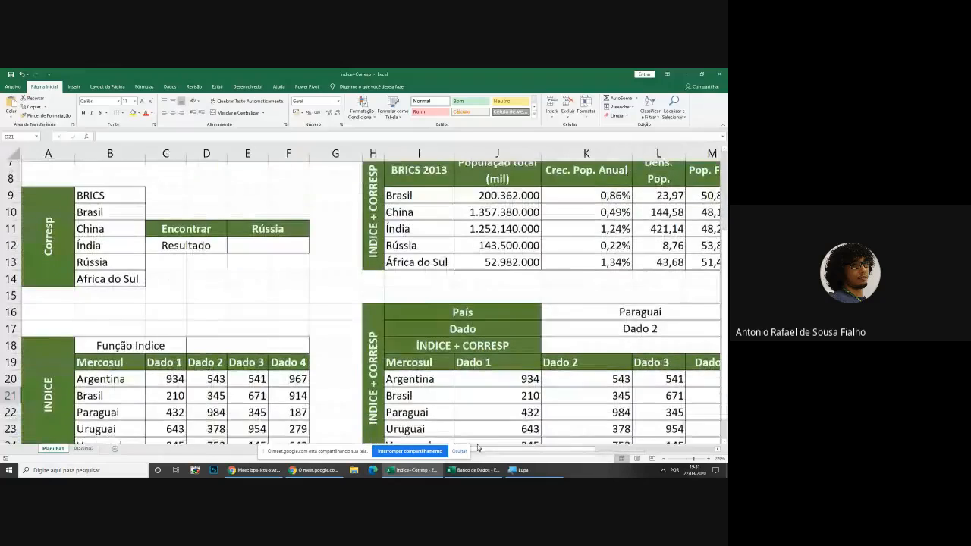
pyautogui.scroll(2, 114, 260)
pyautogui.scroll(-1, 47, 258)
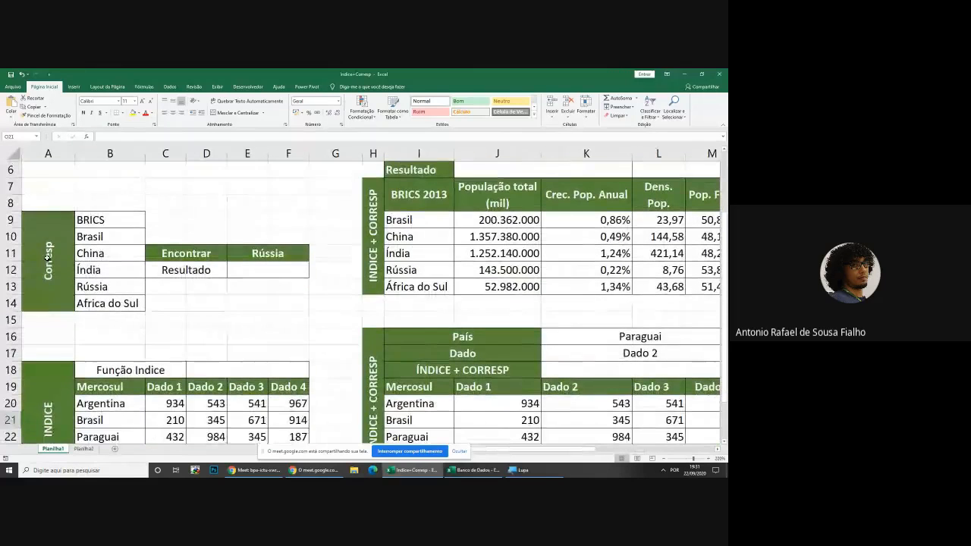
pyautogui.moveTo(48, 258); pyautogui.dragTo(66, 232)
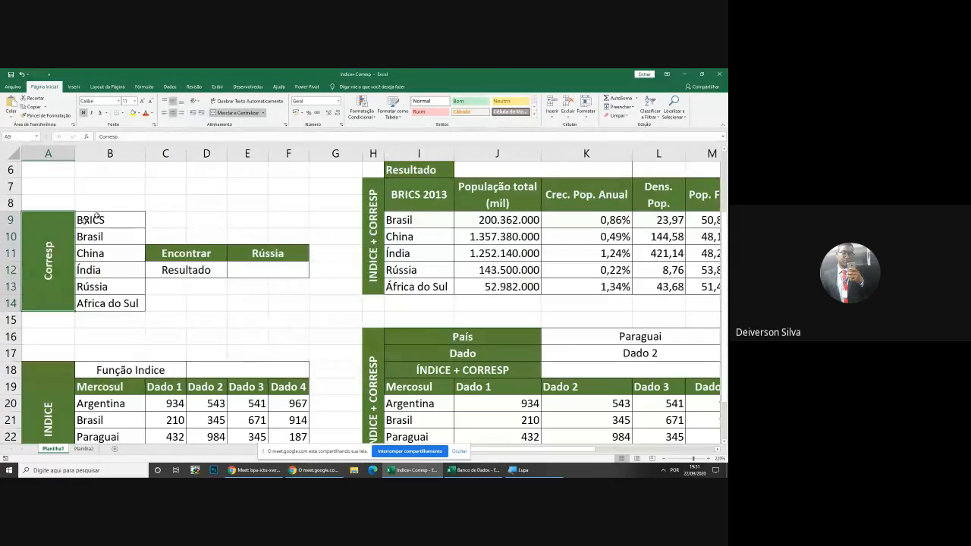
pyautogui.click(38, 169)
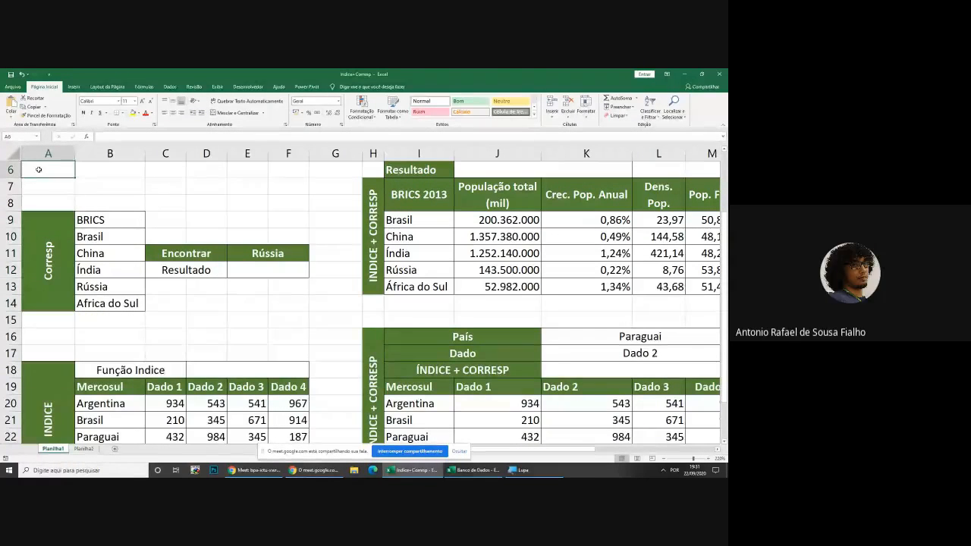
# Enter the labels Correspondente in cell A6 and Correspondência in cell A7 above the Corresp block
pyautogui.write('Corr')
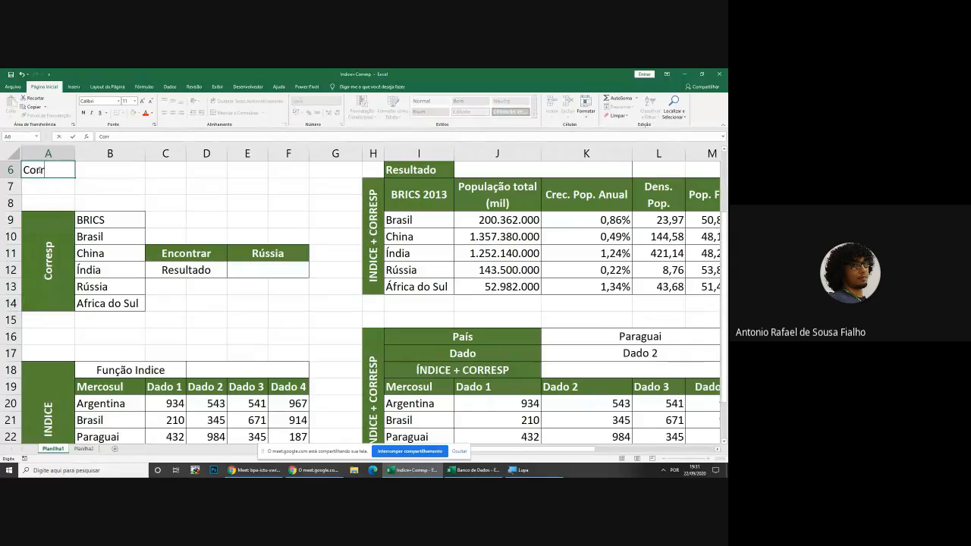
pyautogui.write('espondent')
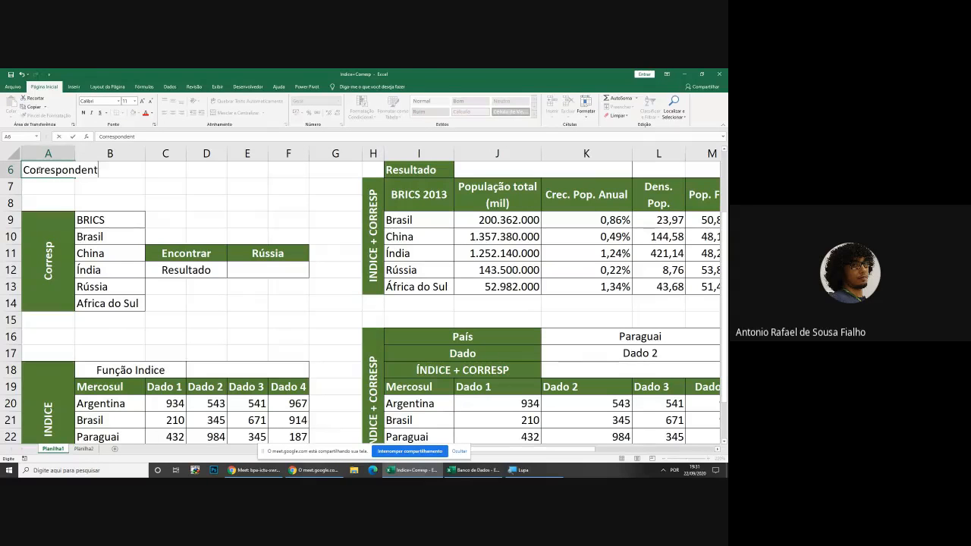
pyautogui.write('e')
pyautogui.press('Return')
pyautogui.write('Cor')
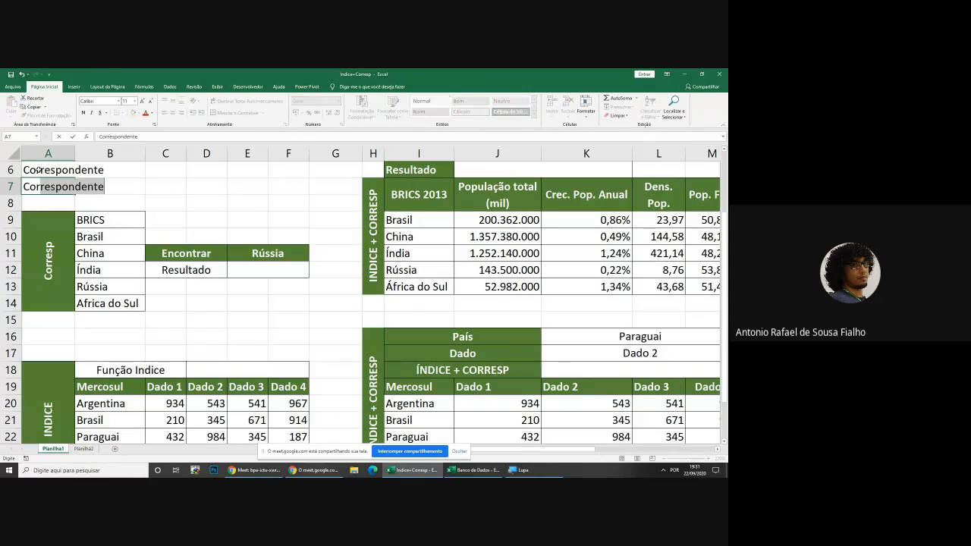
pyautogui.write('respondê')
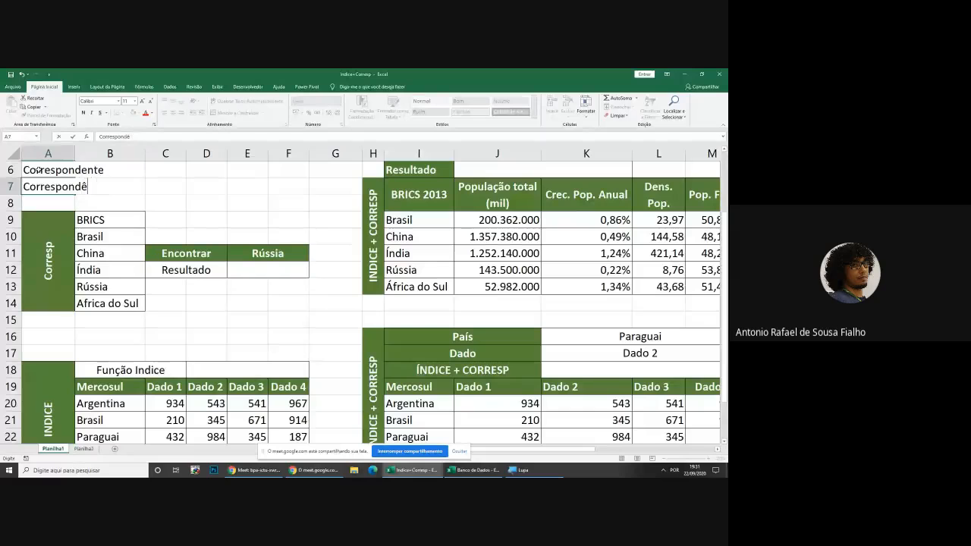
pyautogui.write('ncia')
pyautogui.press('Return')
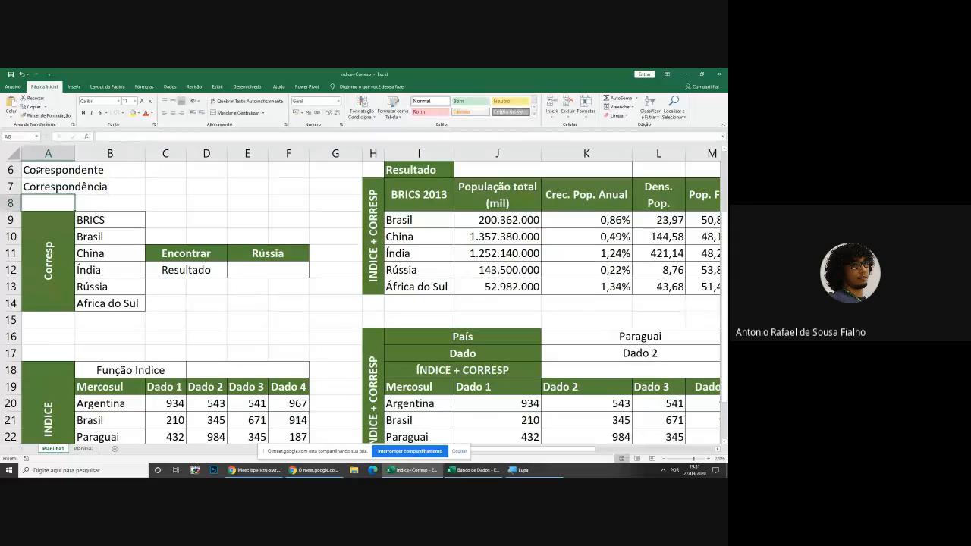
# Begin a CORRESP formula in the Corresp block's Resultado cell E12, with the Encontrar country in E11 as the lookup value
pyautogui.click(250, 263)
pyautogui.write('=cor')
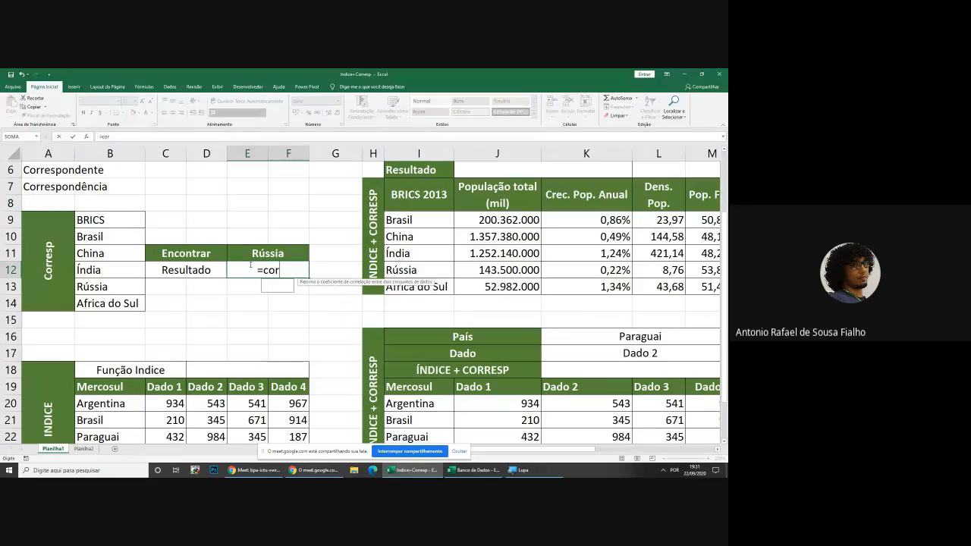
pyautogui.write('res')
pyautogui.press('Tab')
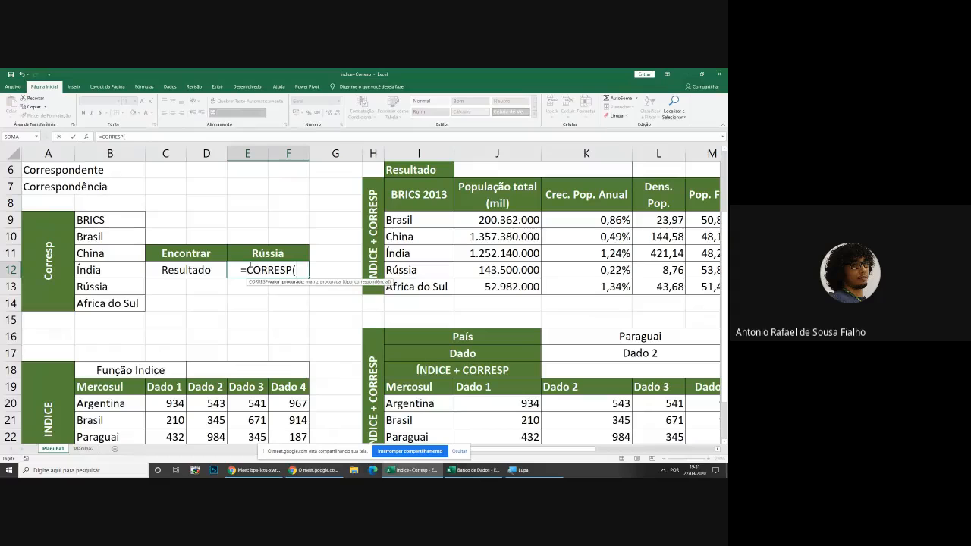
pyautogui.press('BackSpace')
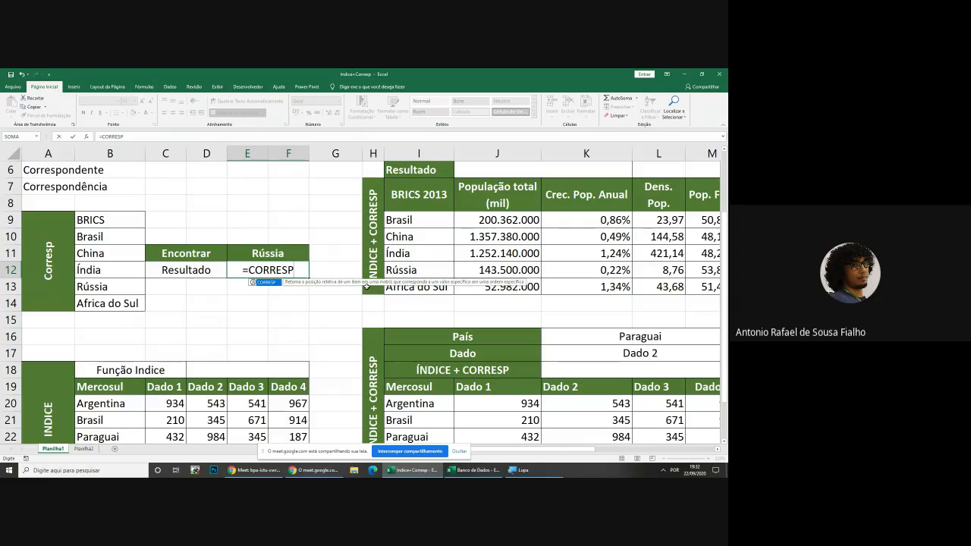
pyautogui.write('(')
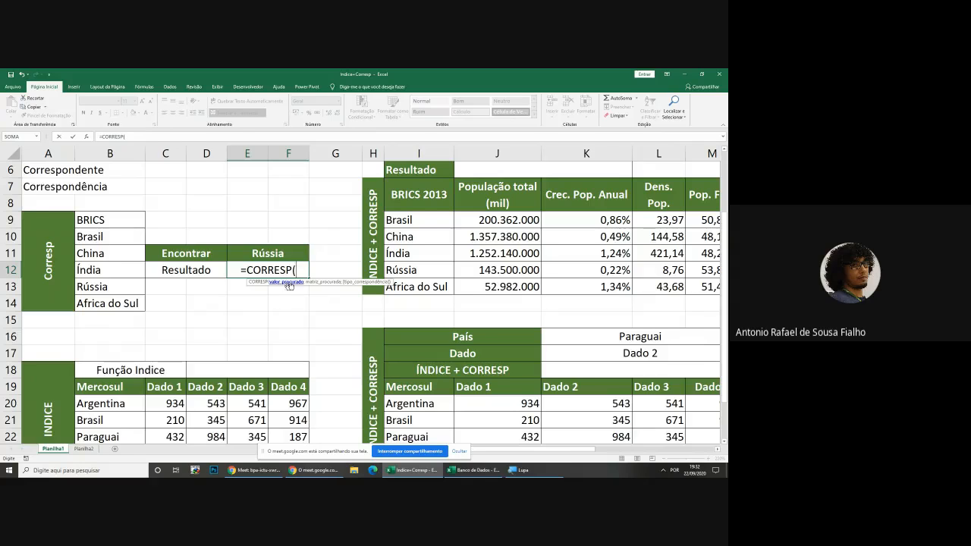
pyautogui.click(258, 253)
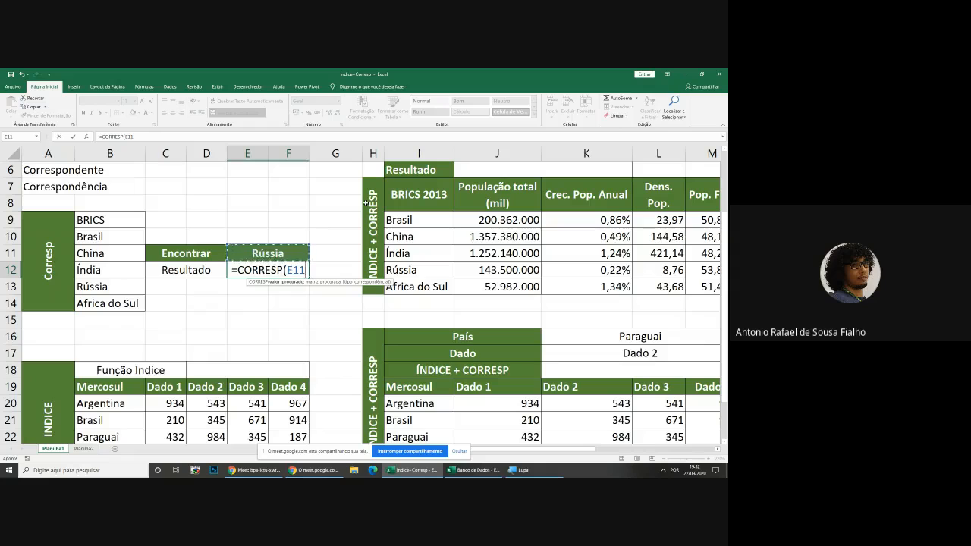
pyautogui.write(';')
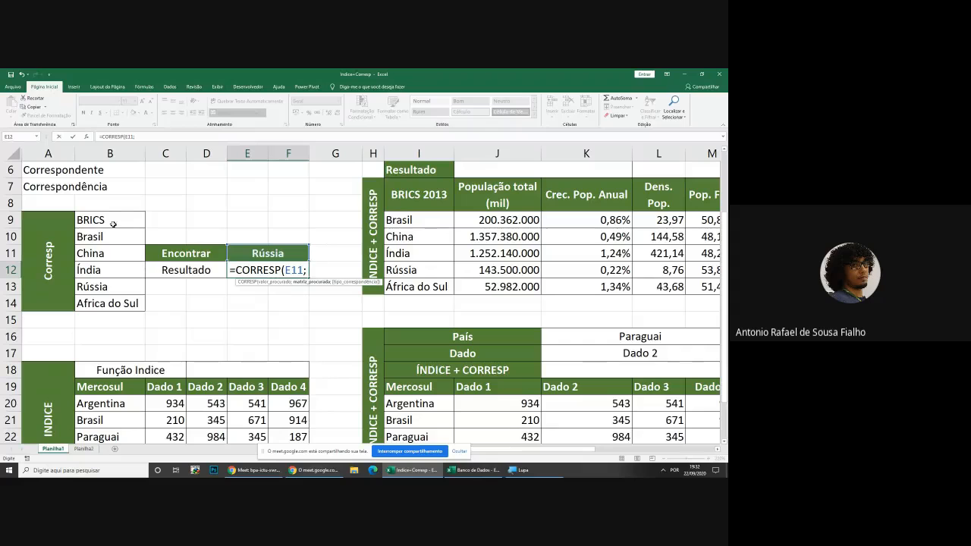
# Complete the CORRESP formula in E12 with B9:B14 as the lookup range and 0 for an exact match
pyautogui.moveTo(113, 225); pyautogui.dragTo(107, 304)
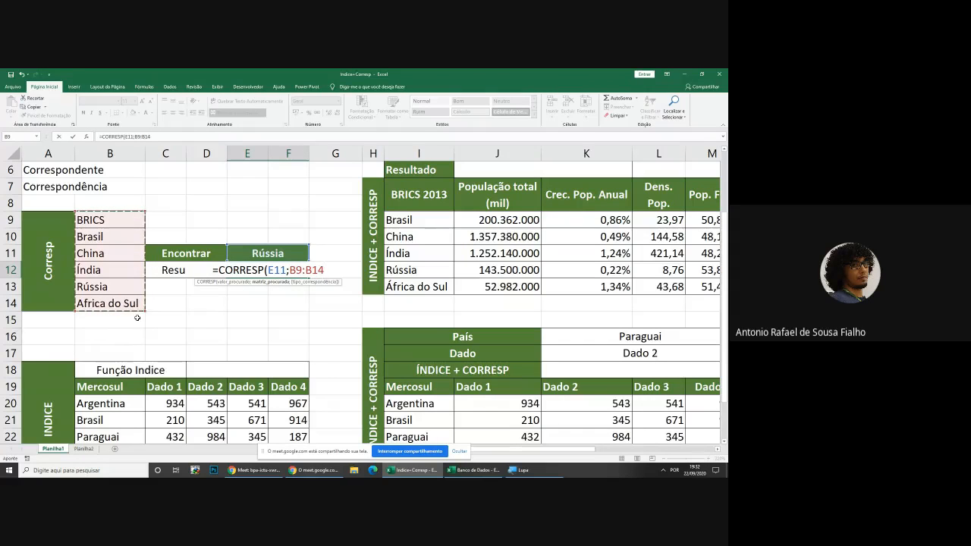
pyautogui.write(';')
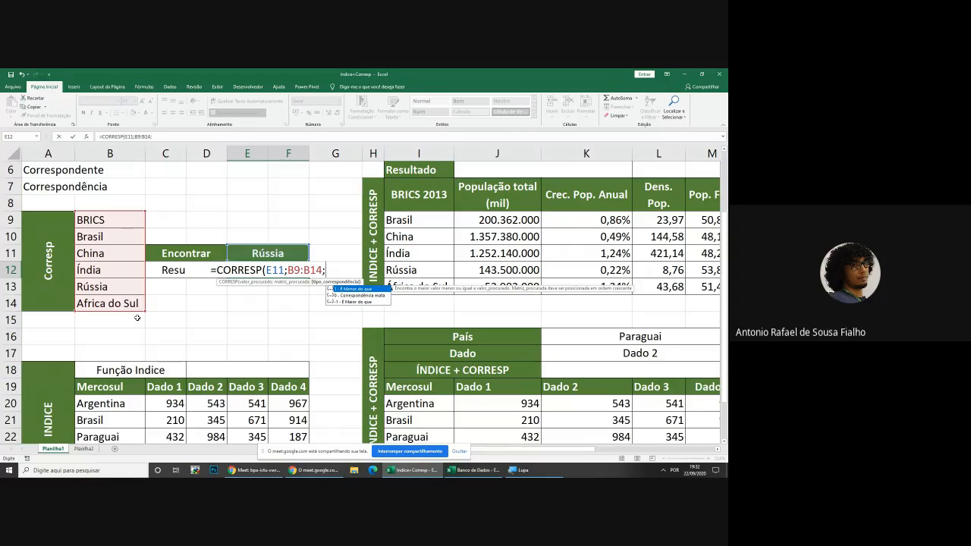
pyautogui.write('0')
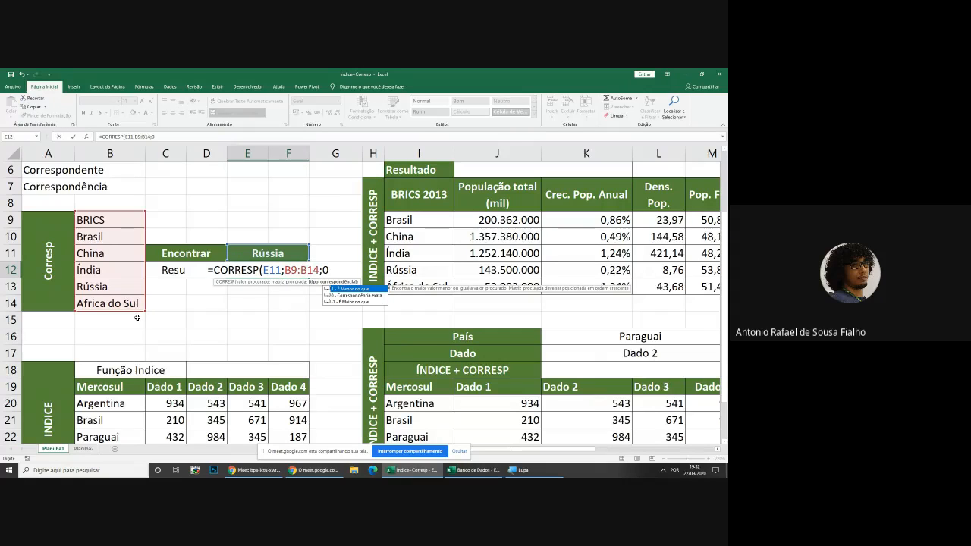
pyautogui.write(')')
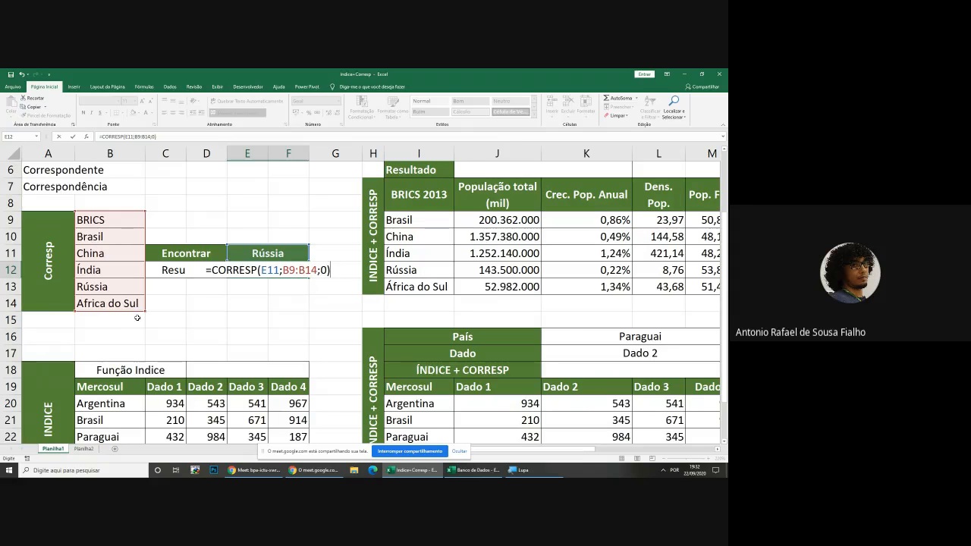
pyautogui.press('BackSpace')
pyautogui.press('BackSpace')
pyautogui.press('BackSpace')
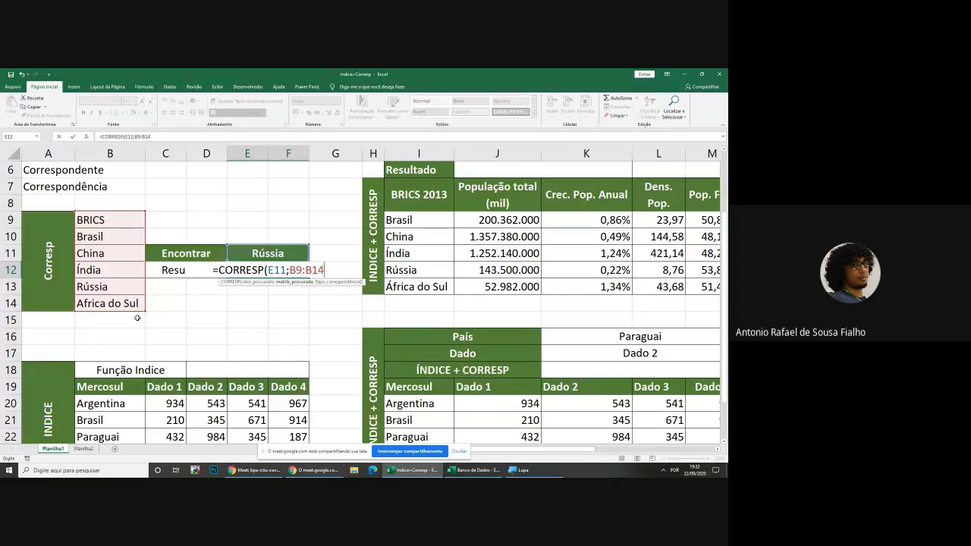
pyautogui.write(')')
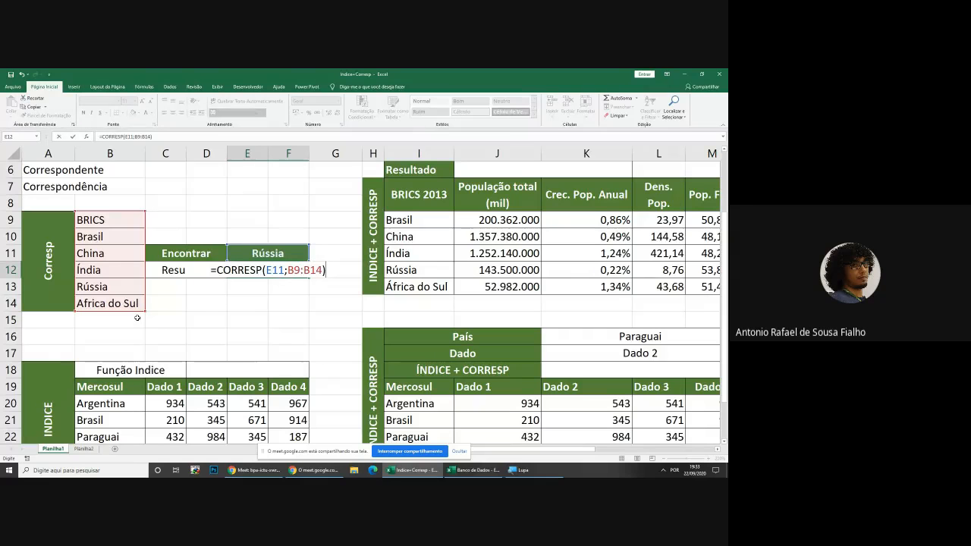
pyautogui.press('BackSpace')
pyautogui.write(';0')
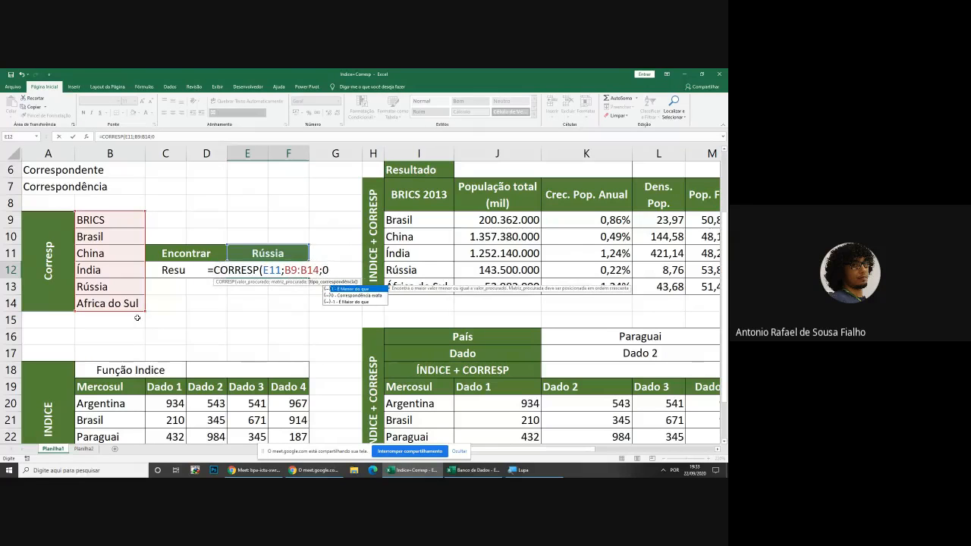
pyautogui.write(')')
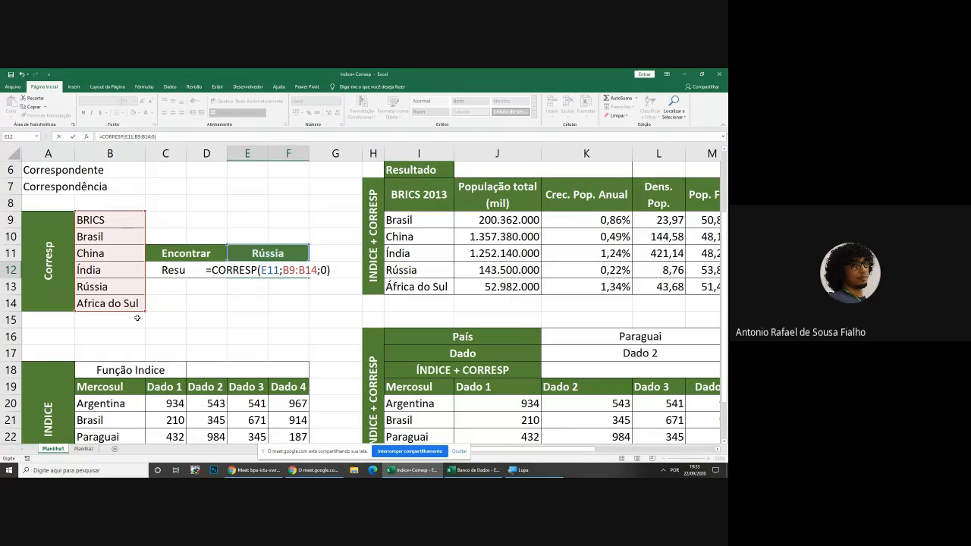
pyautogui.press('Return')
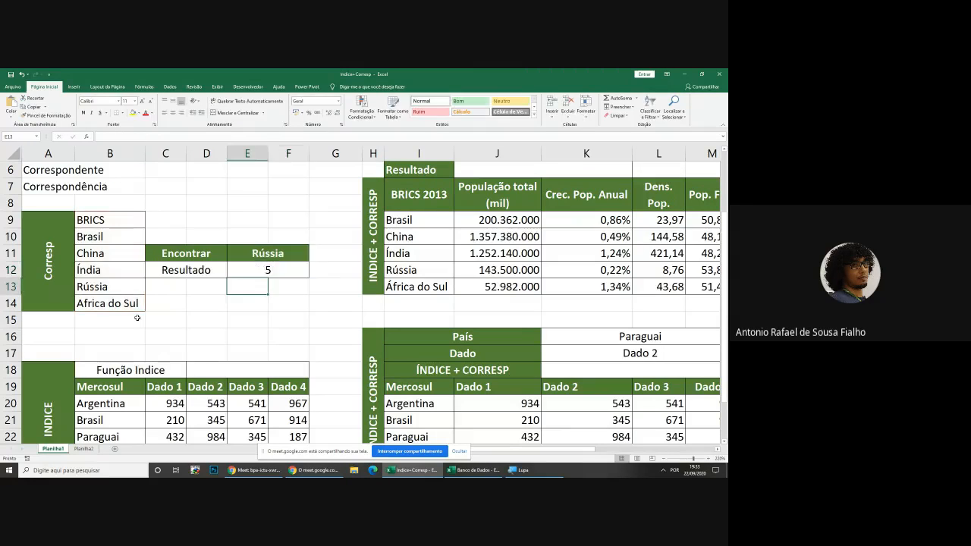
# Examine the CORRESP formula in E12 and count down the country list from BRICS to Rússia to check its result
pyautogui.click(279, 270)
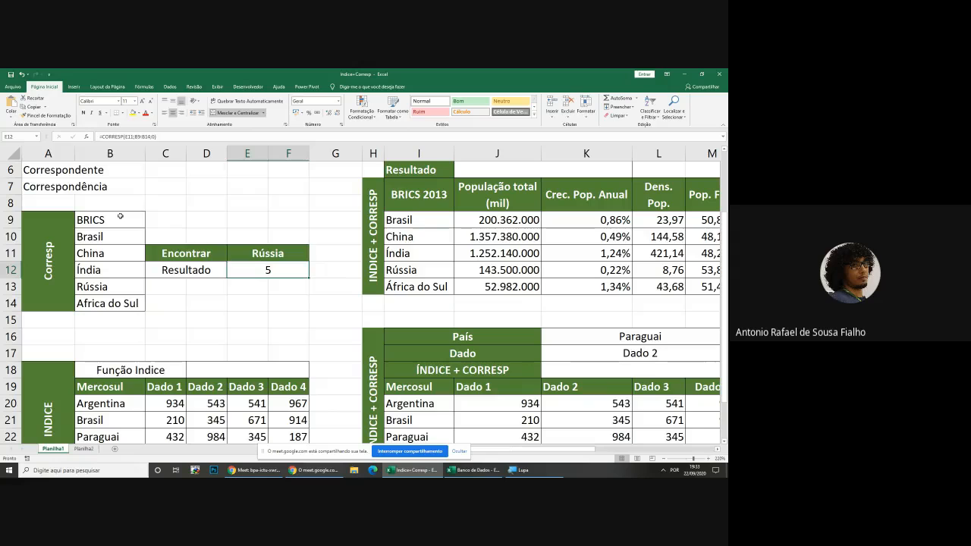
pyautogui.moveTo(119, 218); pyautogui.dragTo(150, 312)
pyautogui.doubleClick(247, 267)
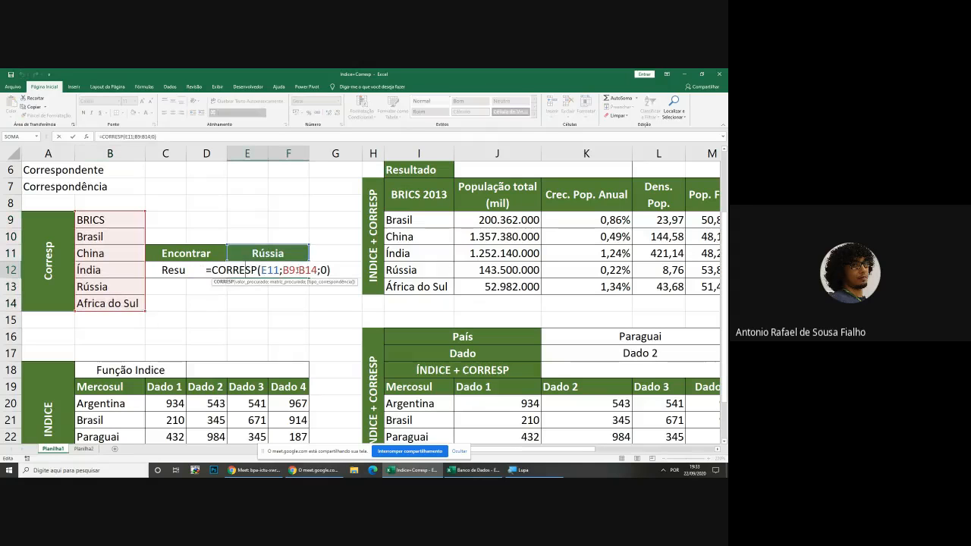
pyautogui.press('Escape')
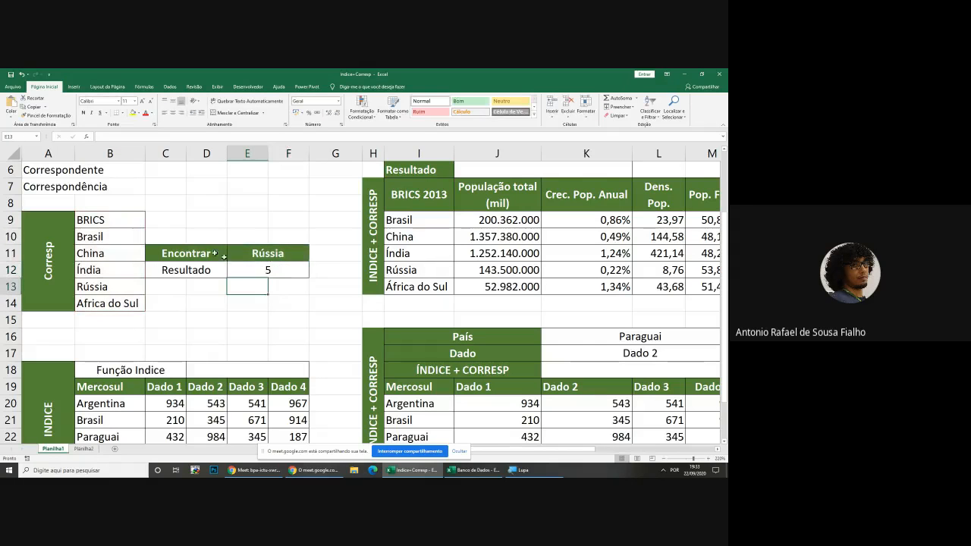
pyautogui.moveTo(99, 220); pyautogui.dragTo(104, 294)
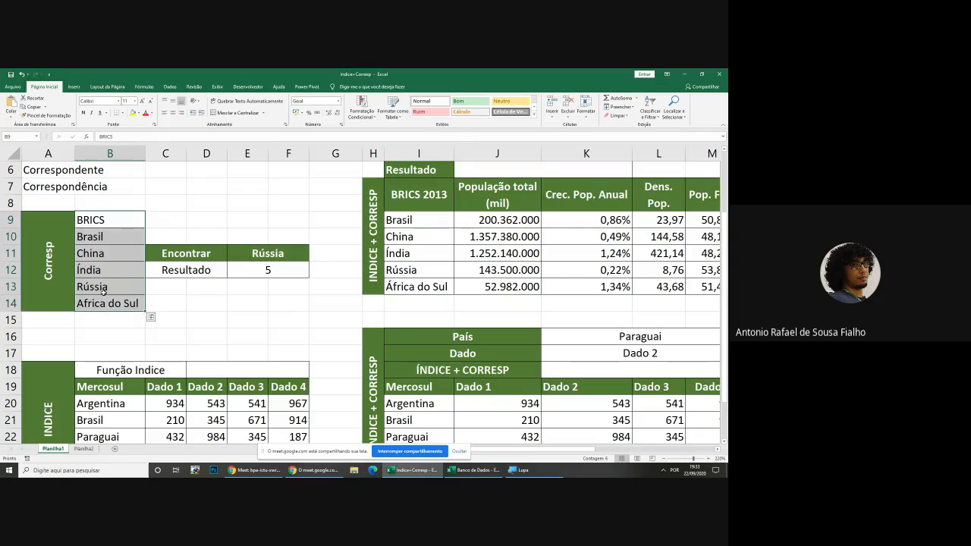
pyautogui.click(104, 289)
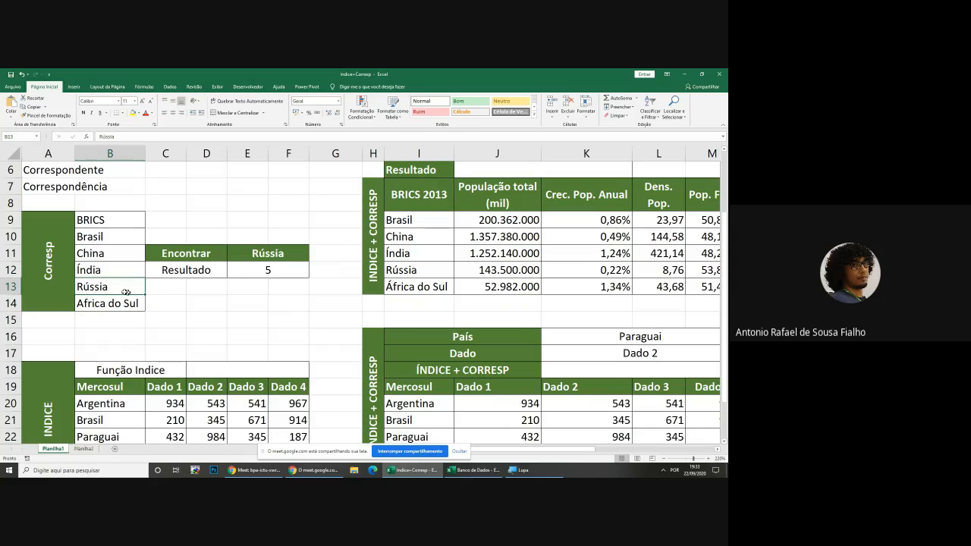
pyautogui.moveTo(123, 221); pyautogui.dragTo(114, 302)
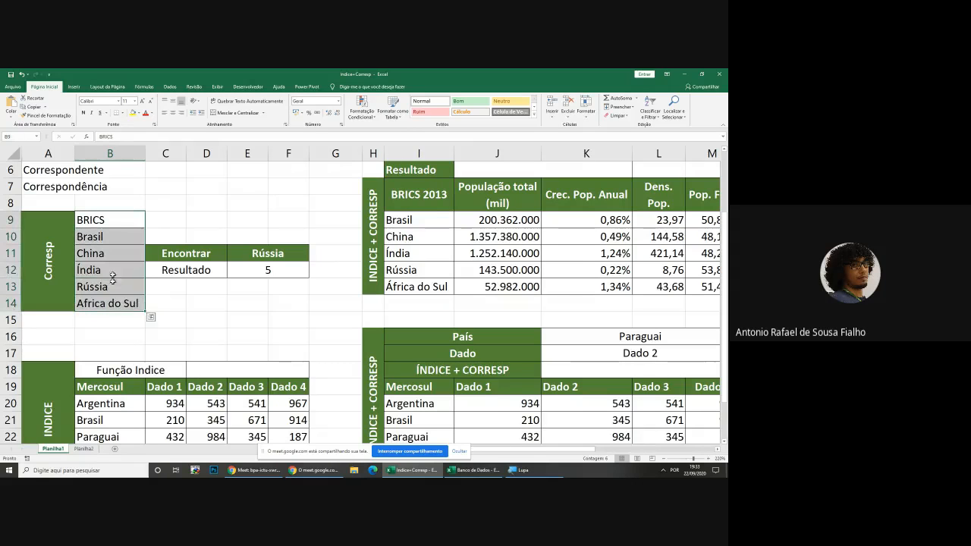
pyautogui.click(109, 221)
pyautogui.click(108, 238)
pyautogui.click(109, 254)
pyautogui.click(111, 268)
pyautogui.click(111, 284)
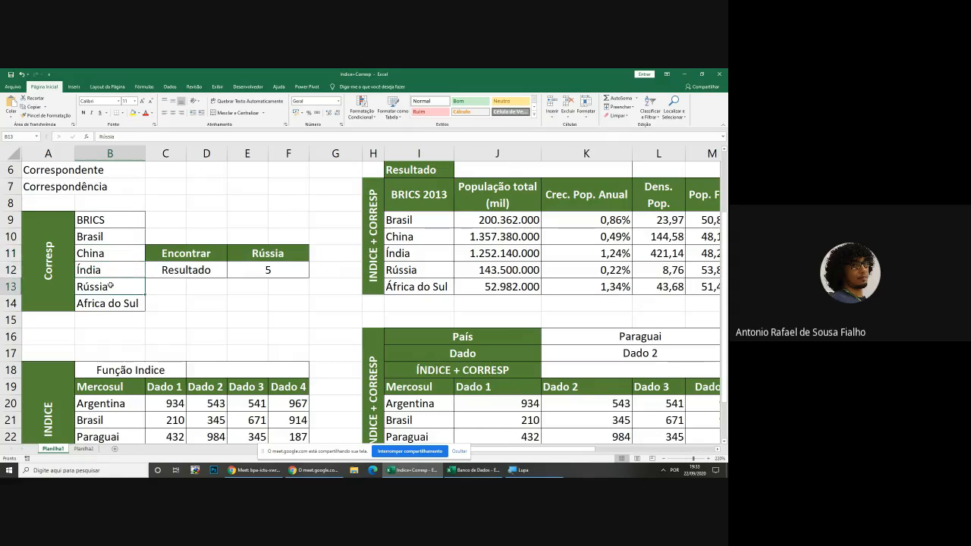
# Restart the CORRESP formula in the Corresp block's Resultado cell E12, using the Encontrar country in E11 as the lookup value
pyautogui.click(317, 325)
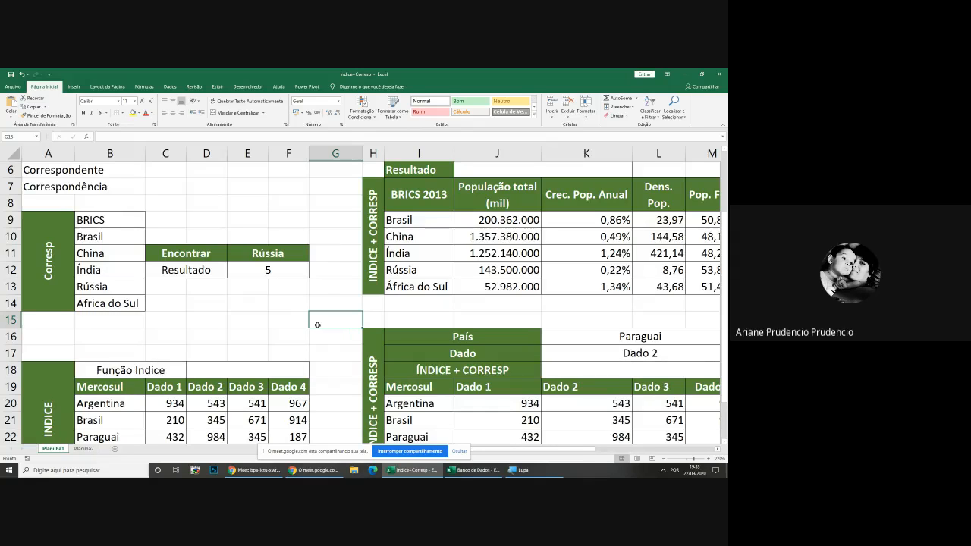
pyautogui.press('Up')
pyautogui.press('Up')
pyautogui.press('Up')
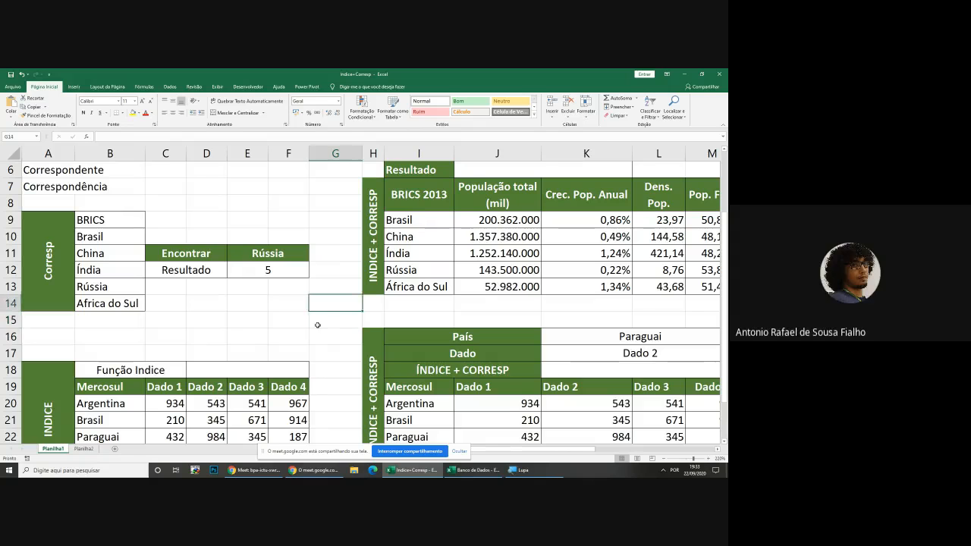
pyautogui.press('Left')
pyautogui.write('=corr')
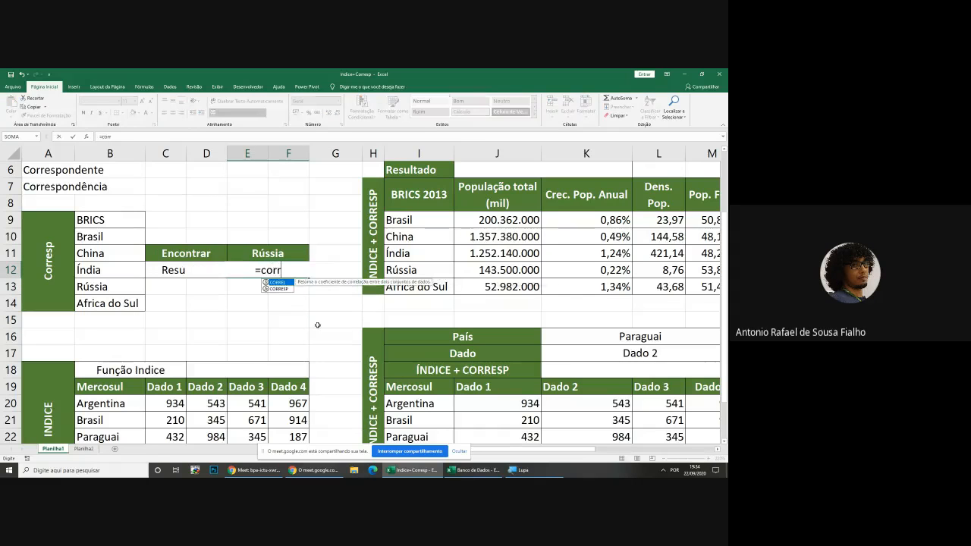
pyautogui.press('Down')
pyautogui.press('Tab')
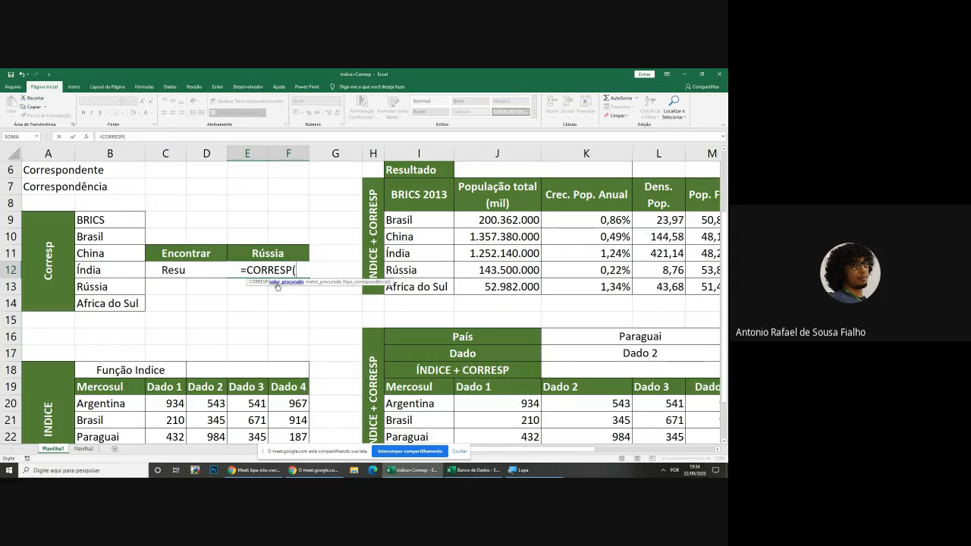
pyautogui.click(281, 253)
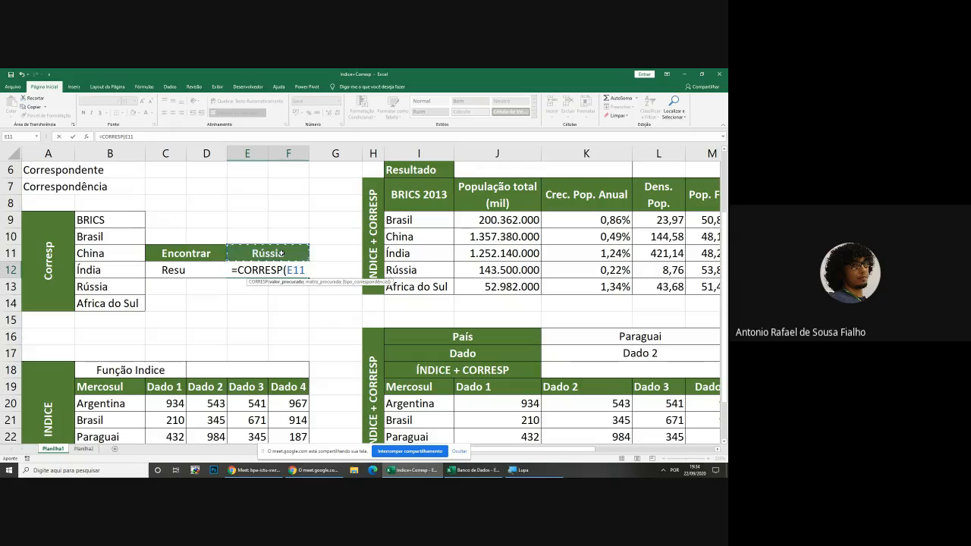
# Finish the E12 formula as =CORRESP(E11;B9:B14;0) and check its result against the country list from BRICS to Rússia
pyautogui.write(';')
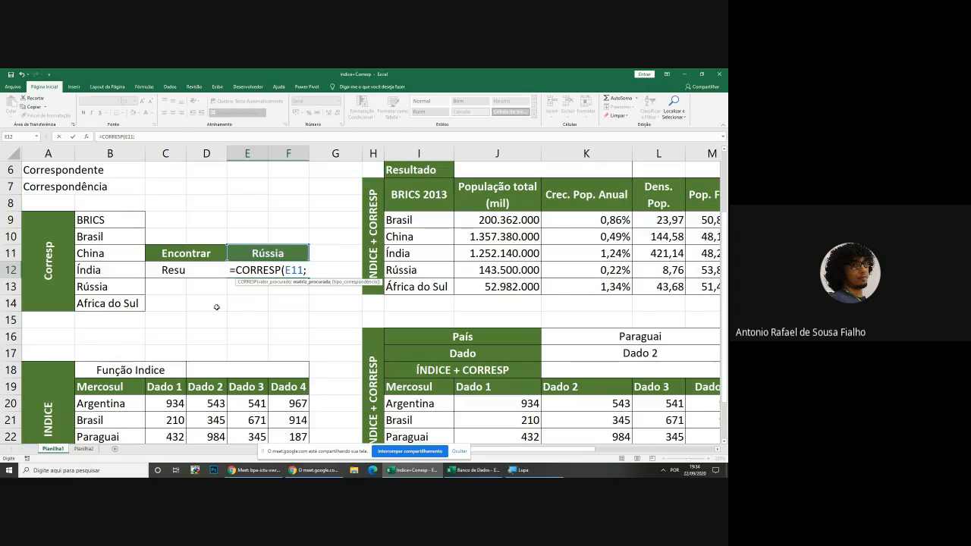
pyautogui.moveTo(97, 218); pyautogui.dragTo(93, 304)
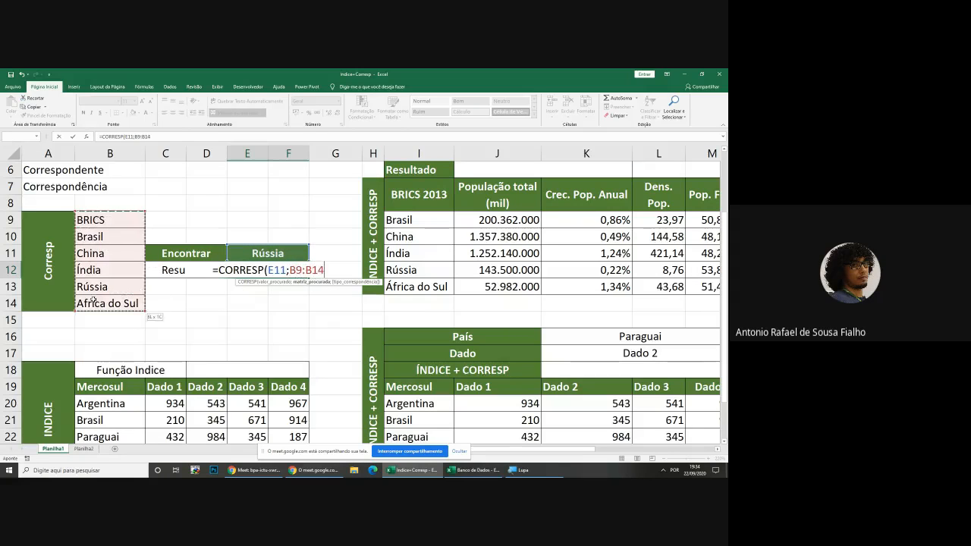
pyautogui.write(';0')
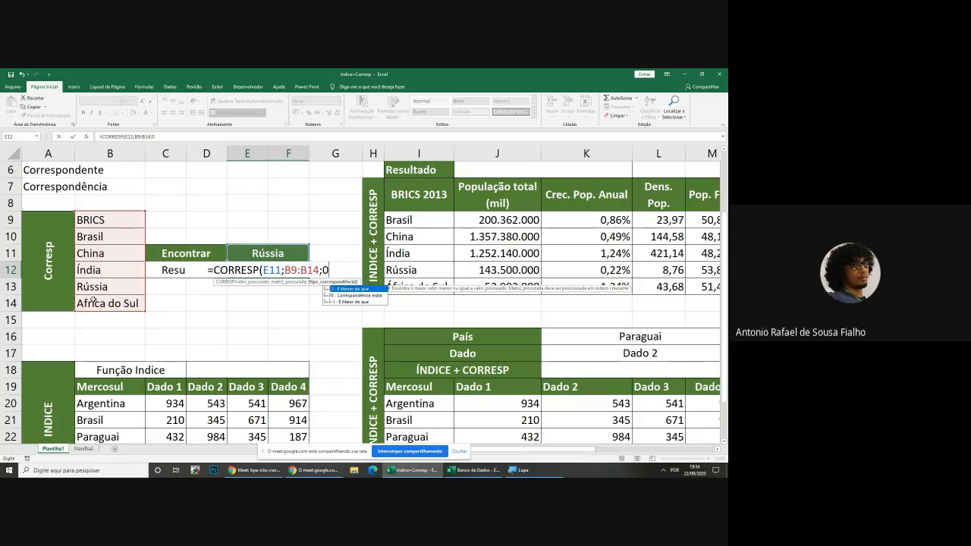
pyautogui.write(')')
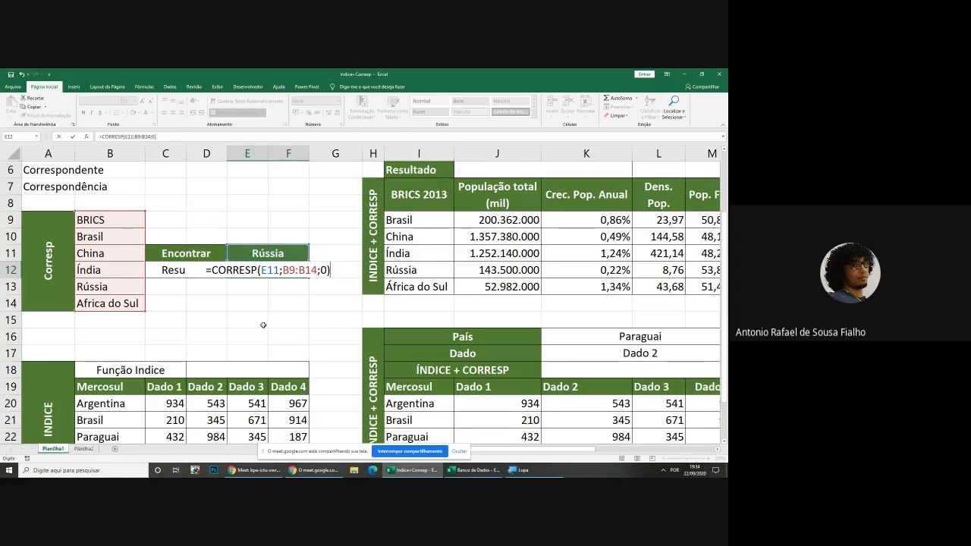
pyautogui.hotkey('ctrl', 'Return')
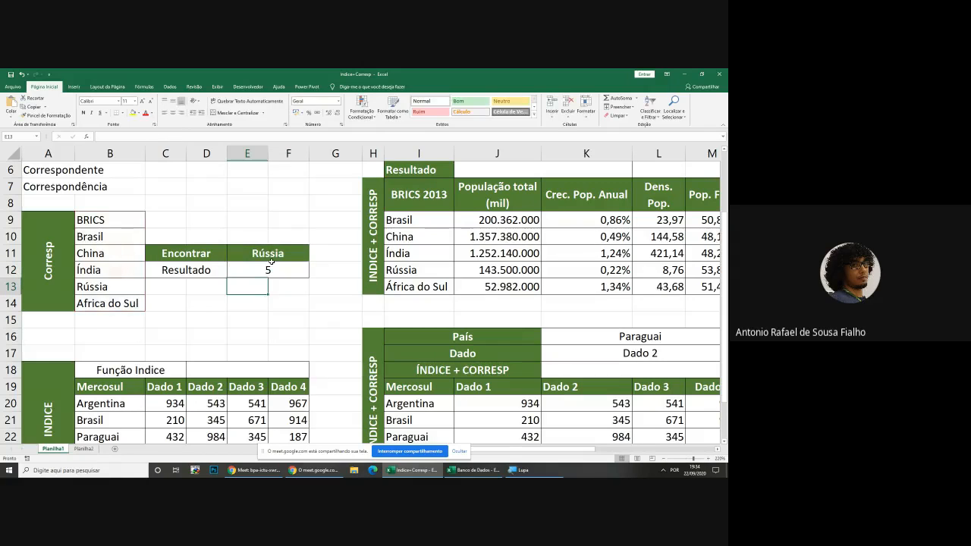
pyautogui.moveTo(112, 220); pyautogui.dragTo(111, 297)
pyautogui.click(216, 316)
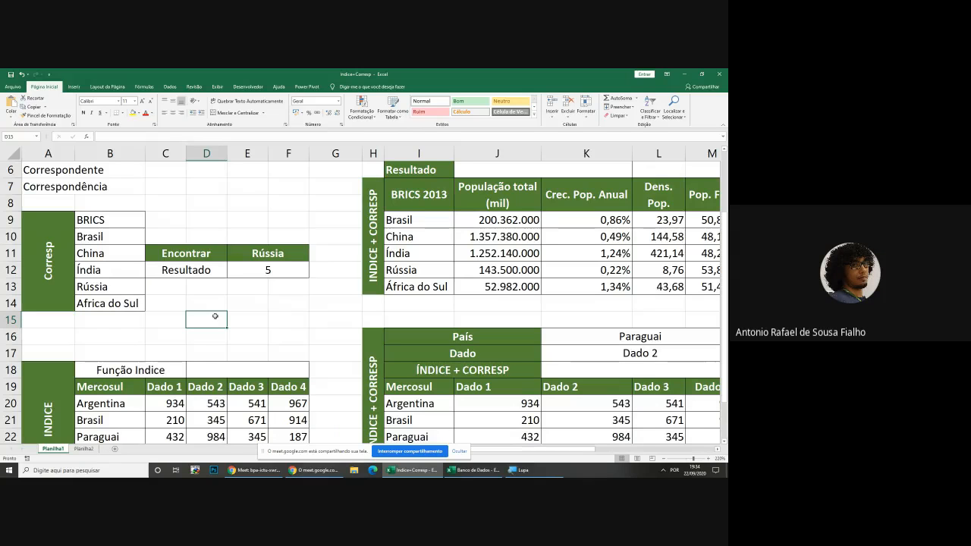
# Replace the labels in A6:A7 with the note "Função Corresp, indica a linha correspondente de um valor" in A6
pyautogui.moveTo(40, 173); pyautogui.dragTo(42, 188)
pyautogui.press('Delete')
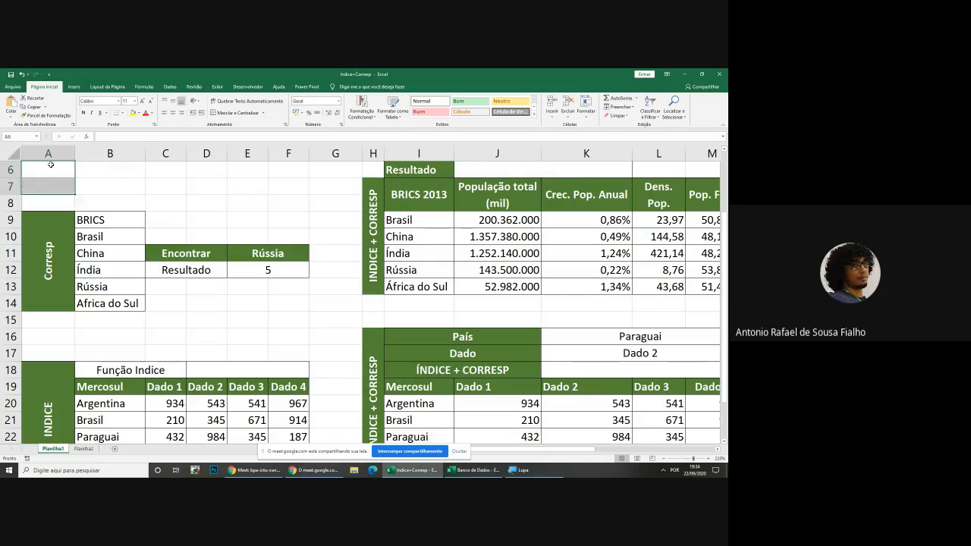
pyautogui.click(50, 165)
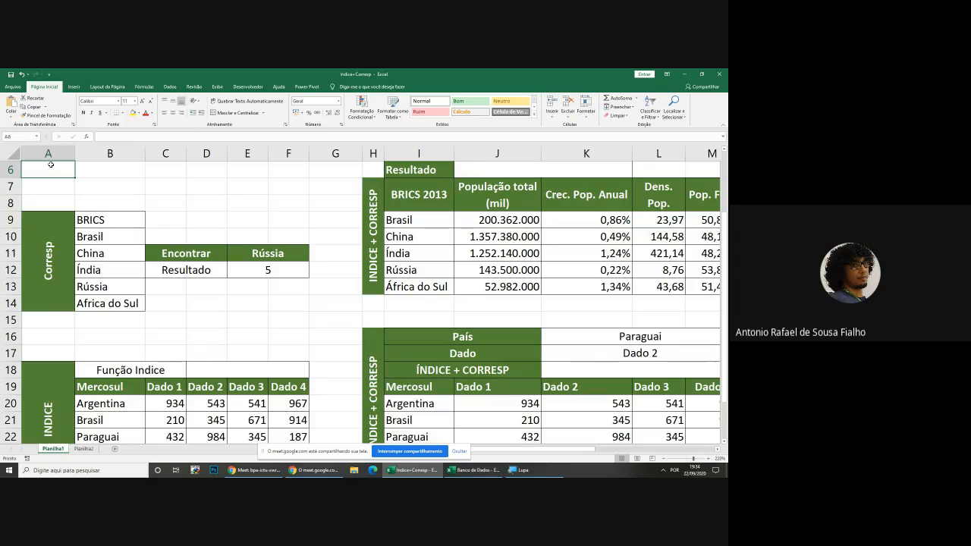
pyautogui.write('Função ')
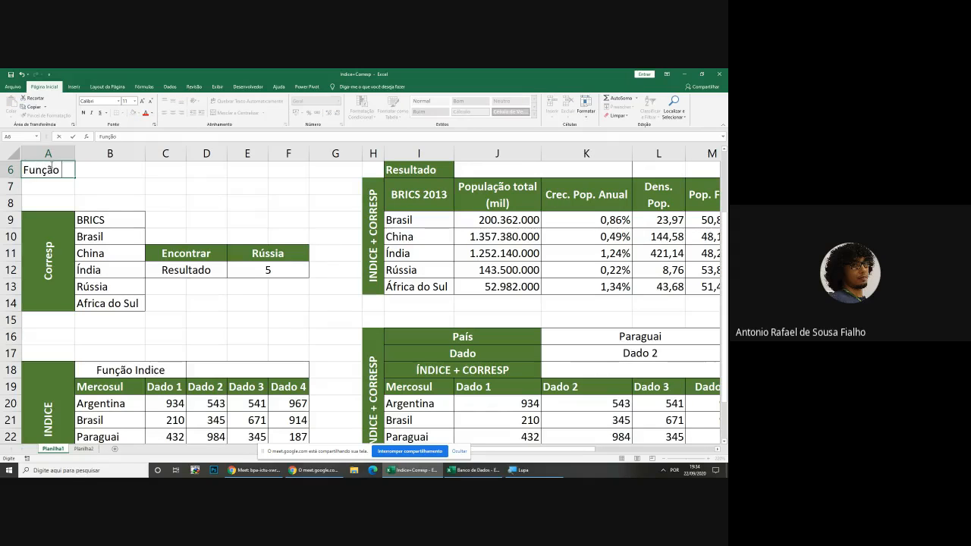
pyautogui.write('Corresp, ind')
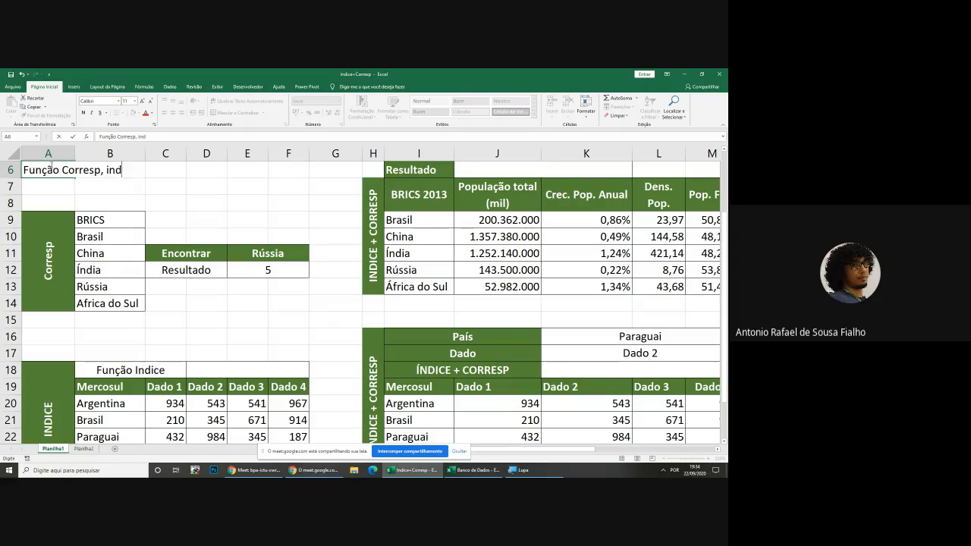
pyautogui.write('ica a linha correspond')
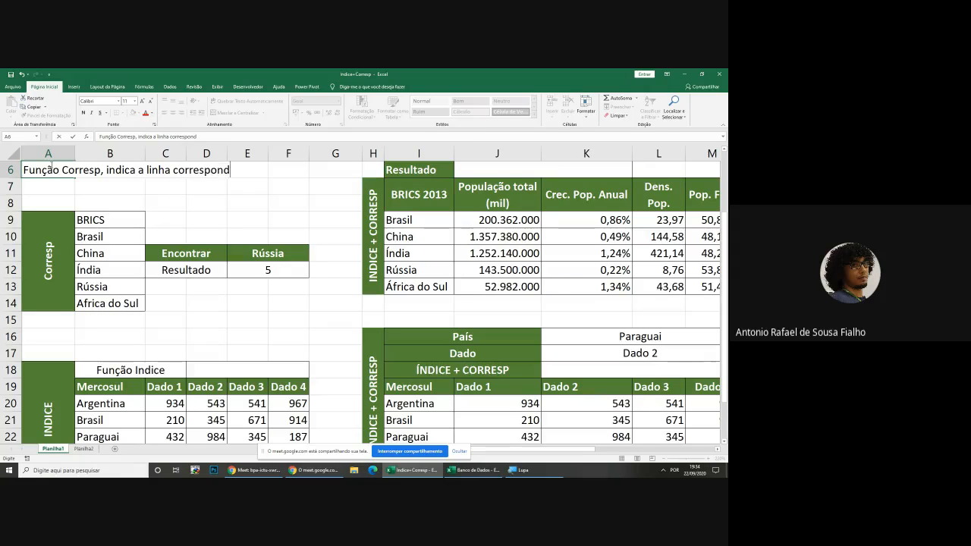
pyautogui.write('ente de um v')
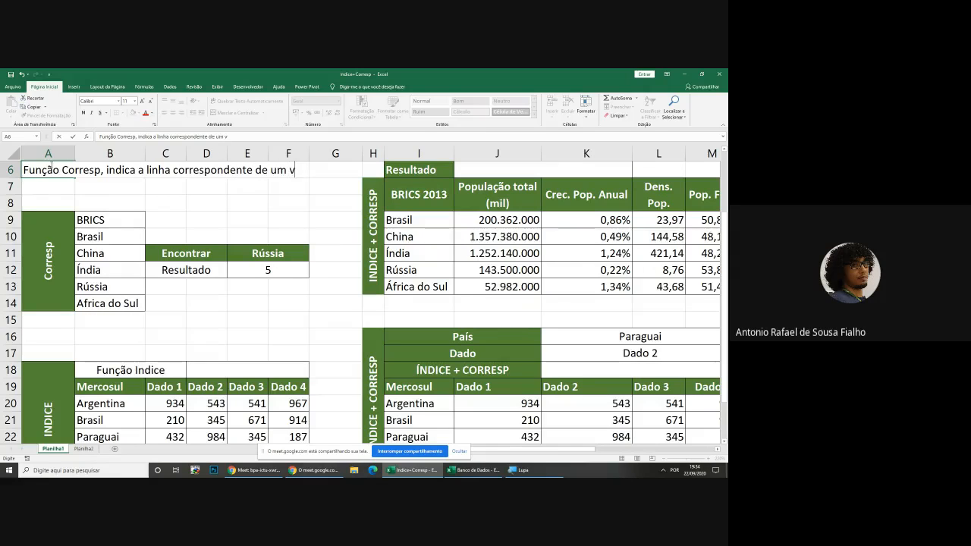
pyautogui.write('alor')
pyautogui.press('Up')
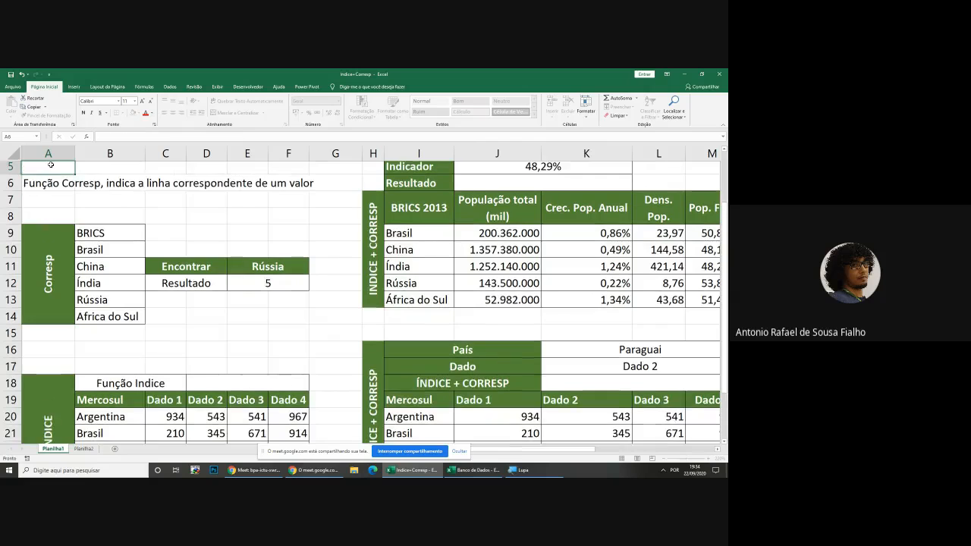
# Undo the note in A6 and the clearing of the labels in A6:A7
pyautogui.hotkey('ctrl', 'z')
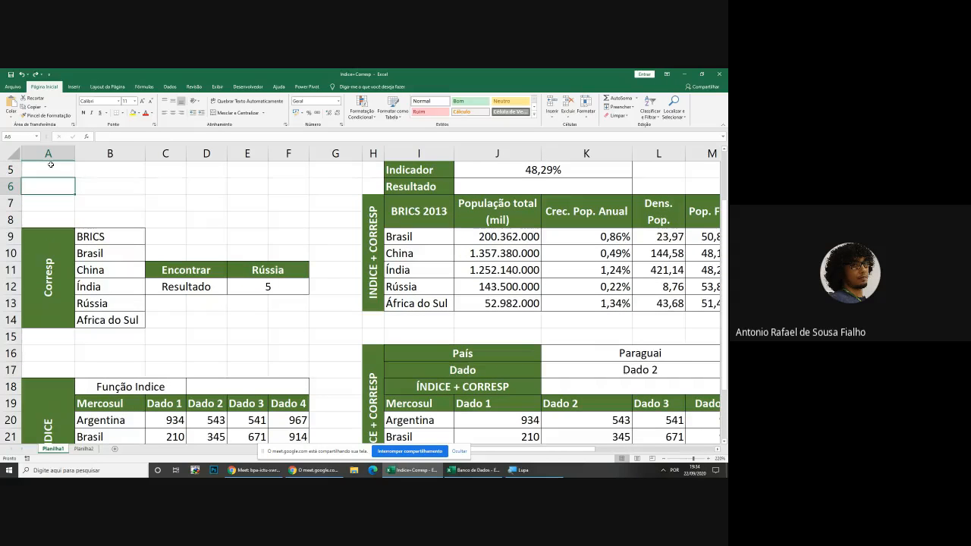
pyautogui.hotkey('ctrl', 'z')
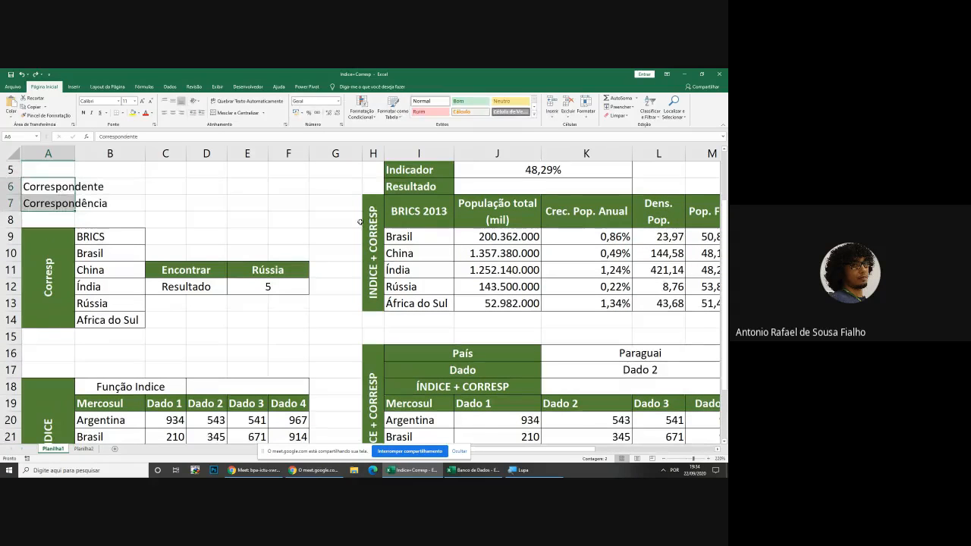
pyautogui.scroll(2, 361, 222)
pyautogui.scroll(-1, 361, 221)
# Clear the labels Correspondente and Correspondência from cells A6:A7
pyautogui.click(206, 203)
pyautogui.moveTo(48, 204); pyautogui.dragTo(47, 213)
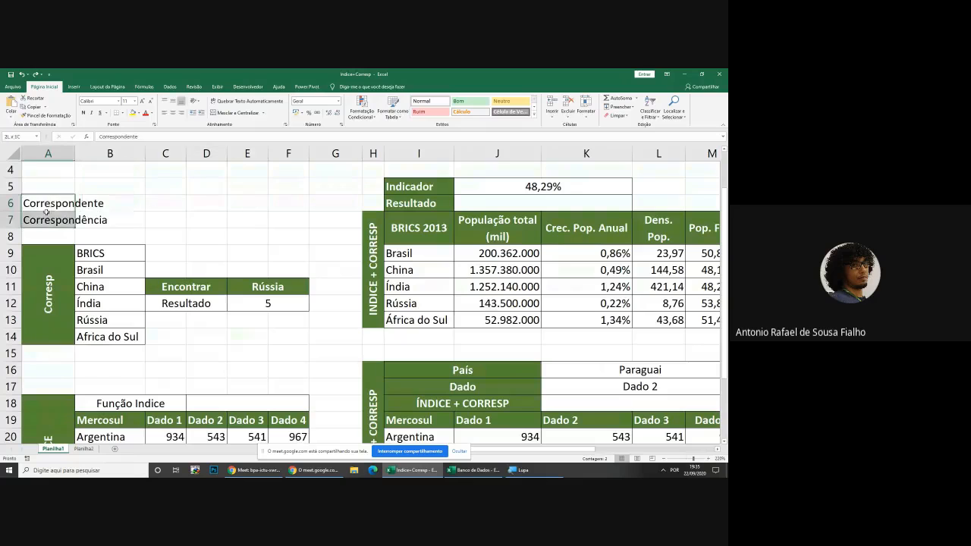
pyautogui.press('Delete')
pyautogui.scroll(1, 49, 209)
pyautogui.scroll(-2, 54, 203)
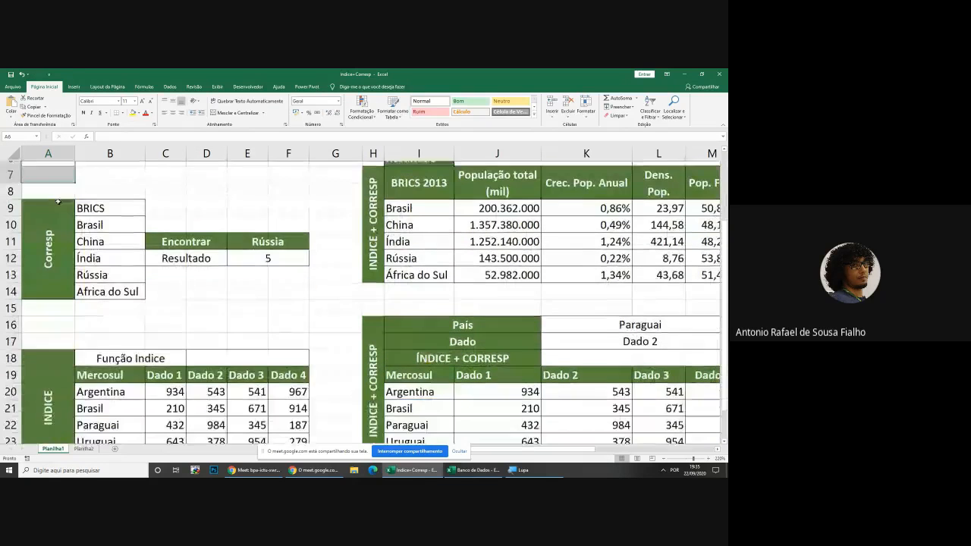
pyautogui.scroll(1, 53, 184)
# Enter the note "Função Corresp indica o valor correspondente de uma linha, dentro de um intervalo." in cell A4
pyautogui.click(51, 172)
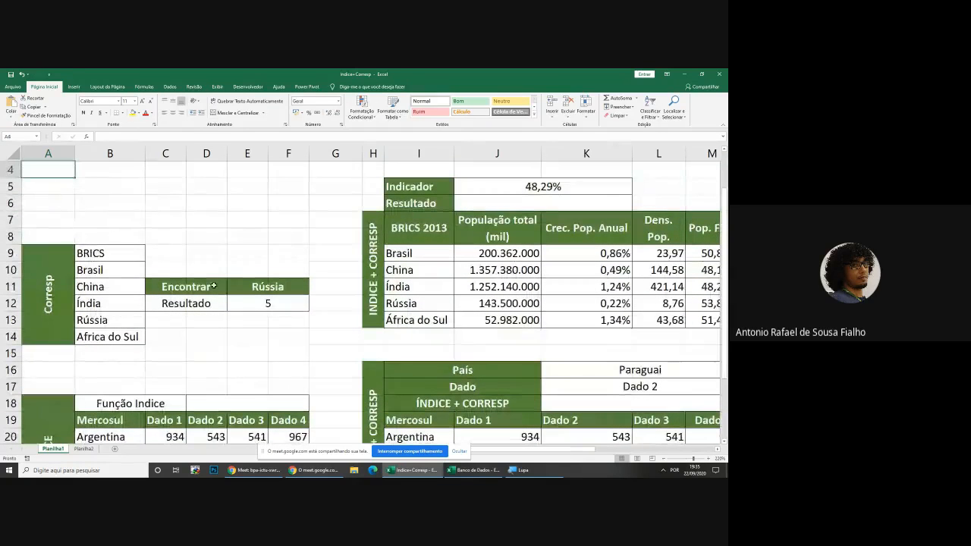
pyautogui.doubleClick(256, 304)
pyautogui.press('Return')
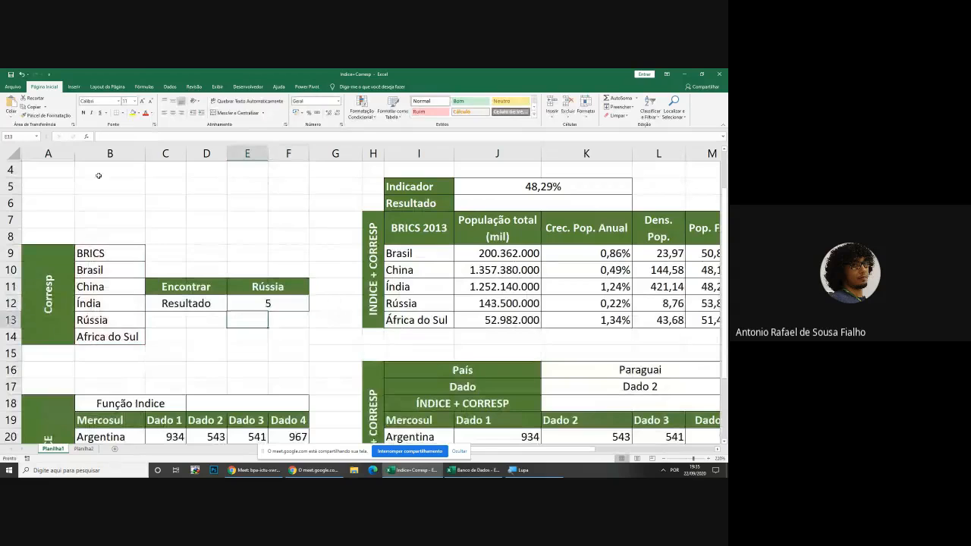
pyautogui.click(56, 168)
pyautogui.write('Funç')
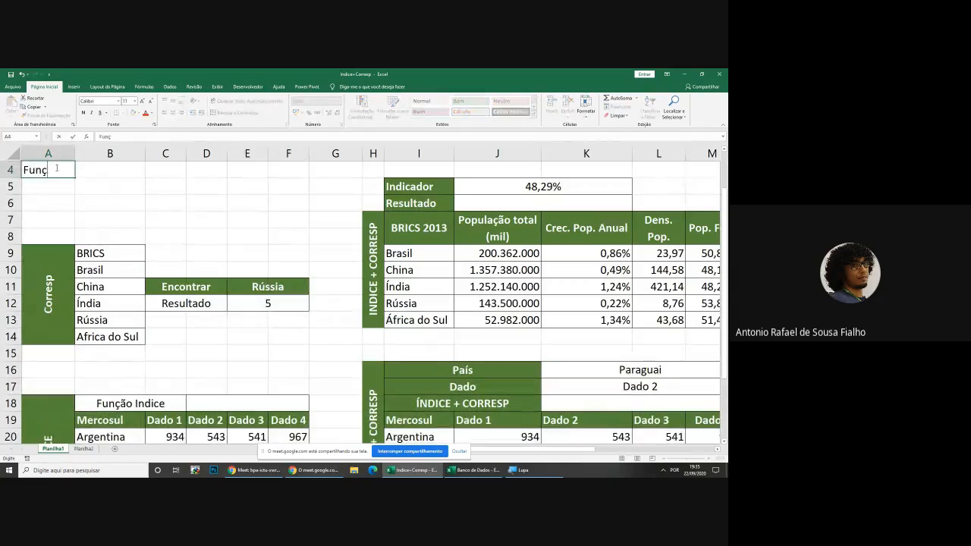
pyautogui.write('ão Corresp')
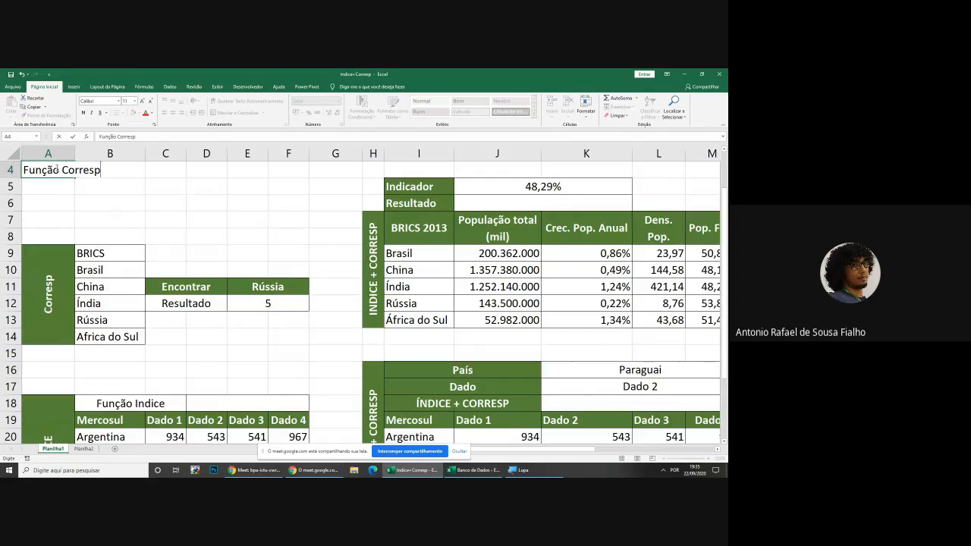
pyautogui.write(' indica o valor corr')
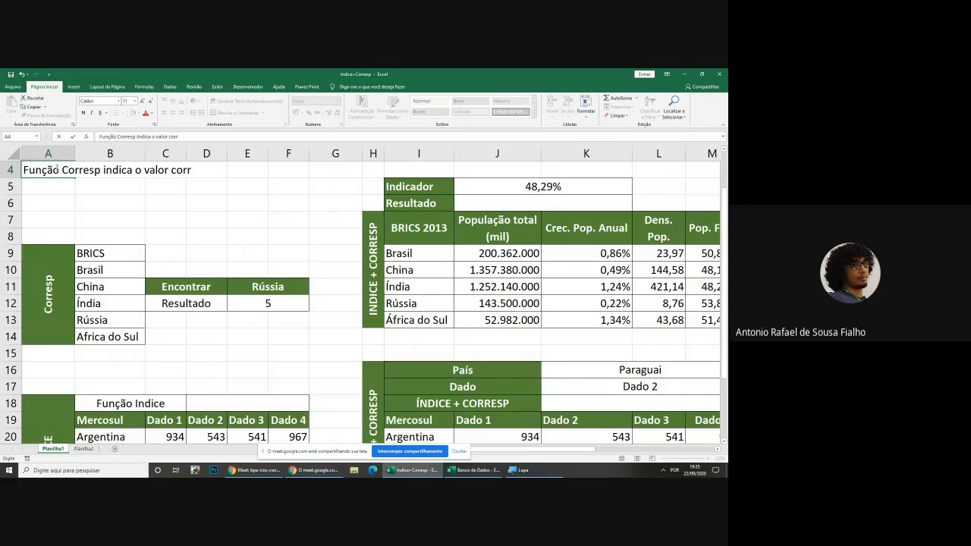
pyautogui.write('espondente de uma li')
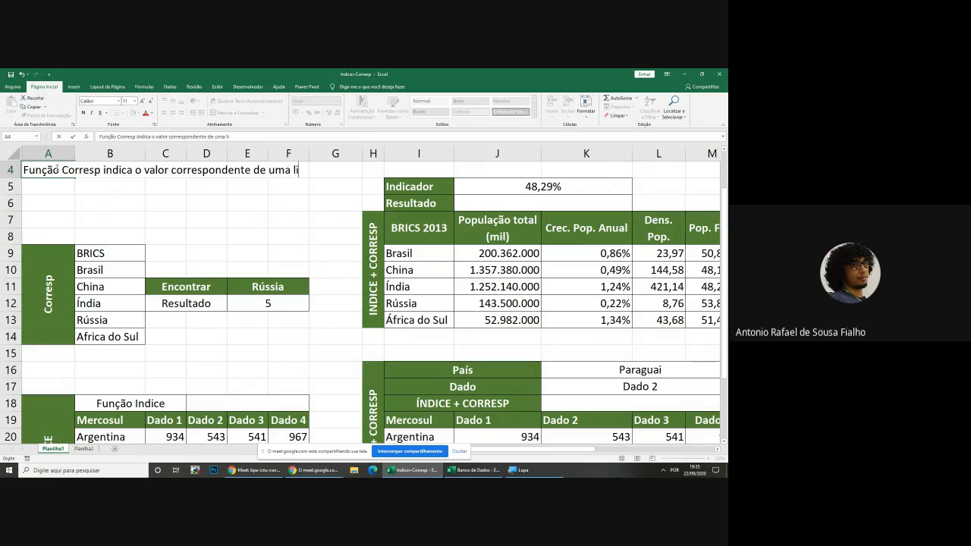
pyautogui.write('nha, dentro')
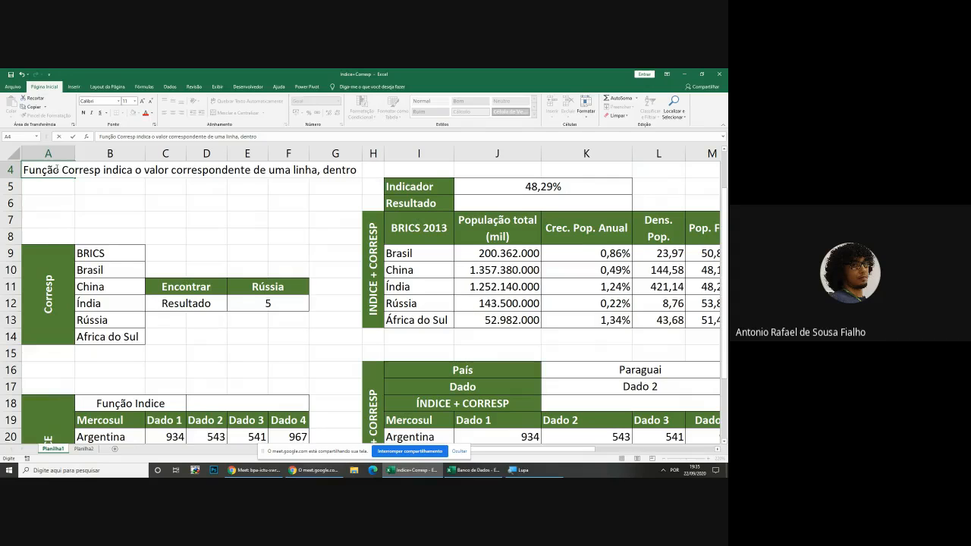
pyautogui.write(' de um intervalo.')
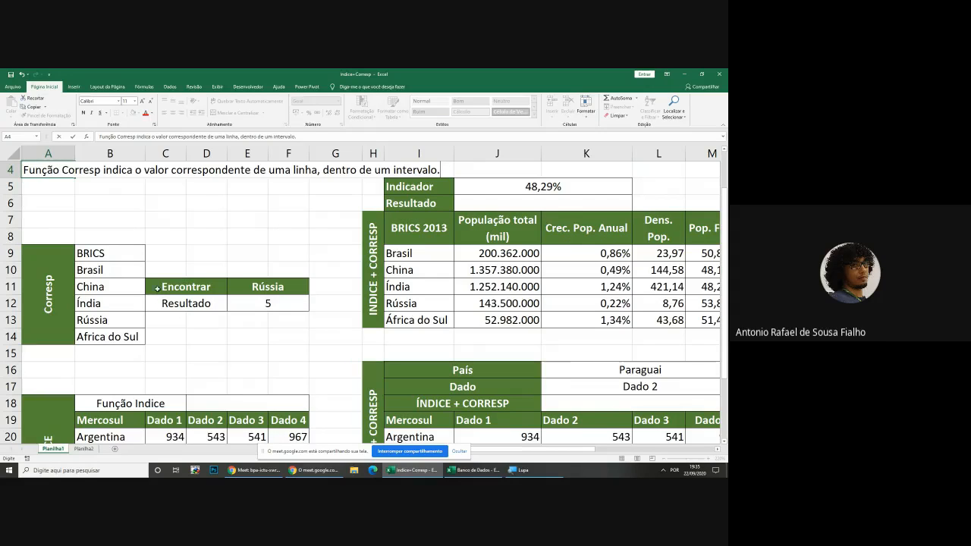
pyautogui.click(196, 259)
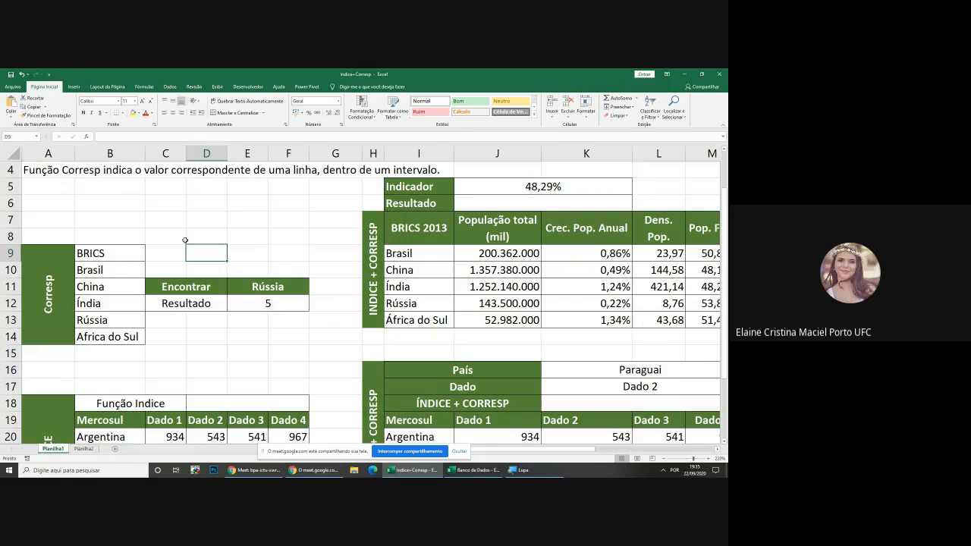
# Enter the formula =ÍNDICE(B20:F24;5;3) in cell D18, beside Função Indice, and compare it with the matching value in the Mercosul table
pyautogui.scroll(-2, 187, 242)
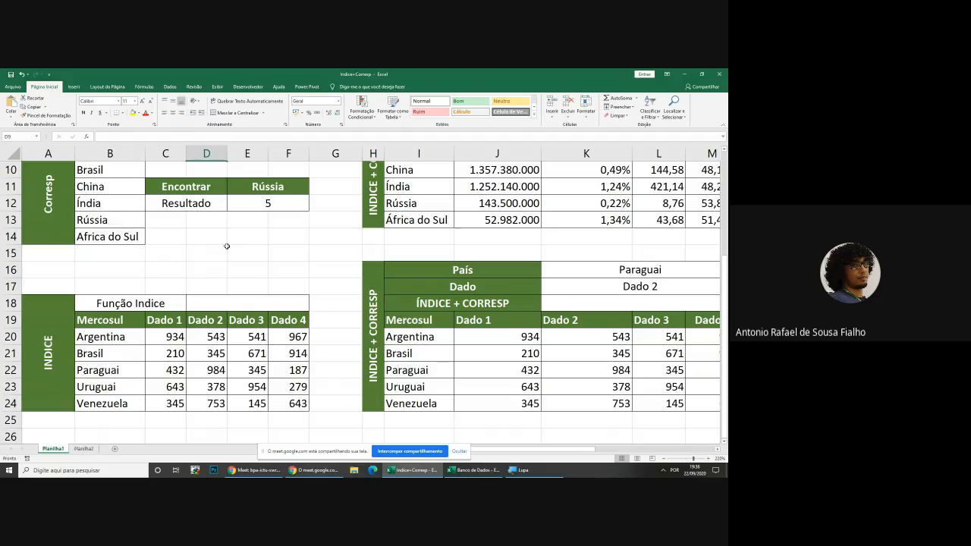
pyautogui.click(179, 298)
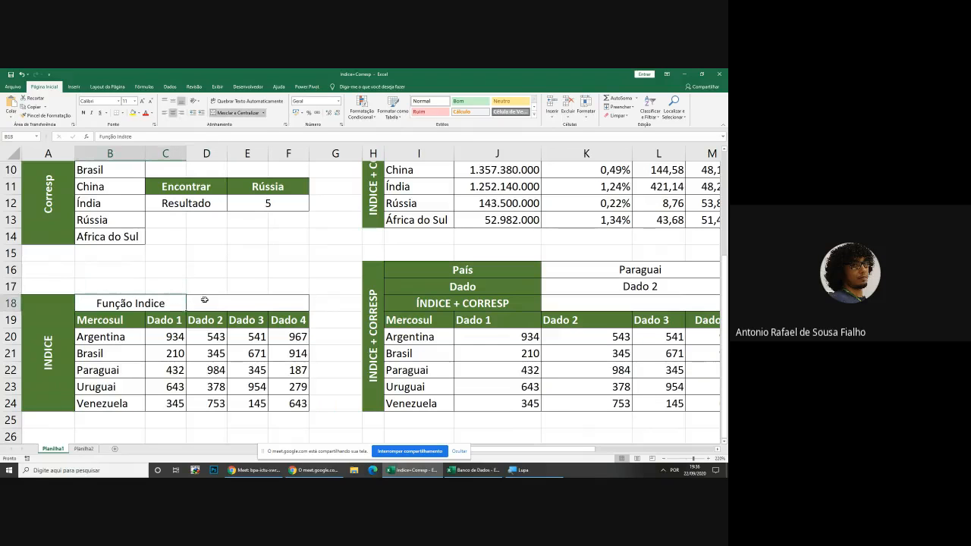
pyautogui.click(215, 300)
pyautogui.write('=ind')
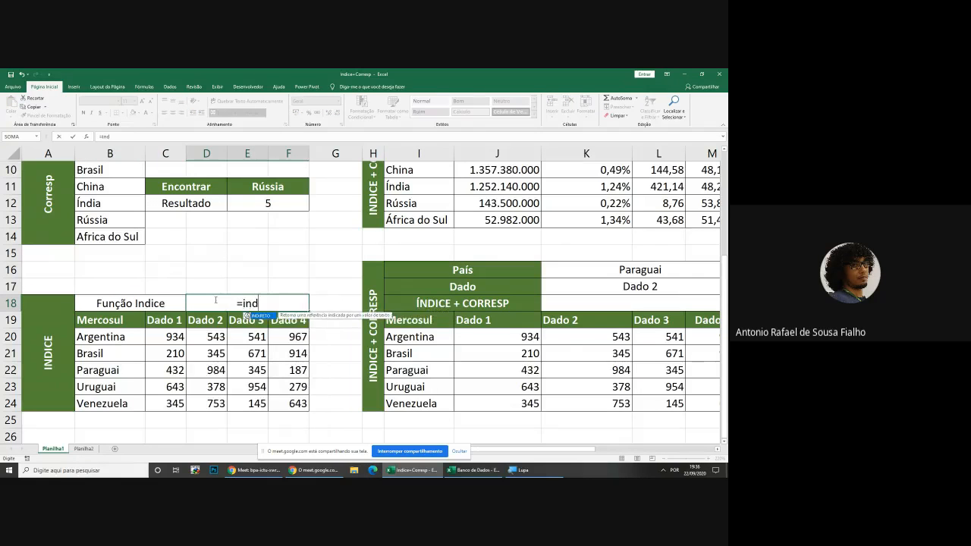
pyautogui.press('BackSpace')
pyautogui.press('BackSpace')
pyautogui.press('BackSpace')
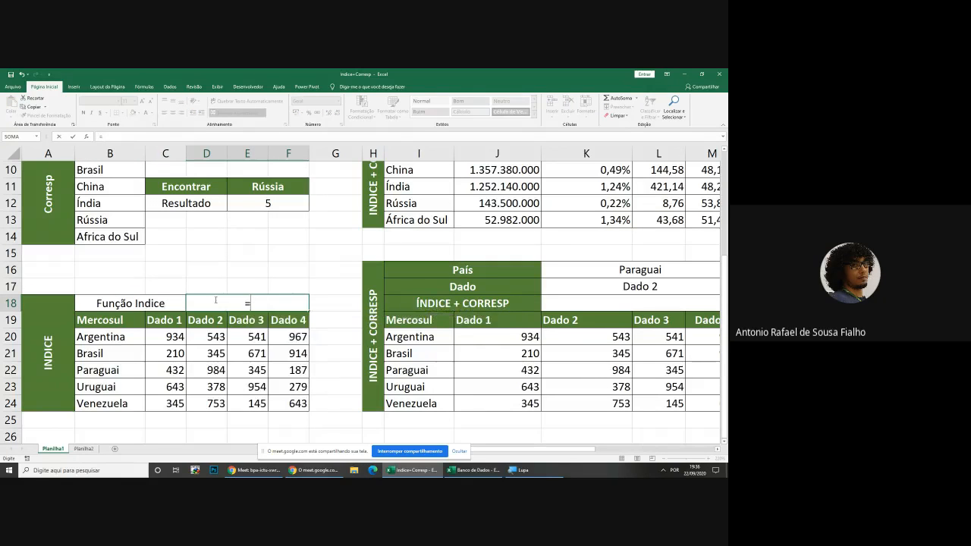
pyautogui.write('ind')
pyautogui.press('Tab')
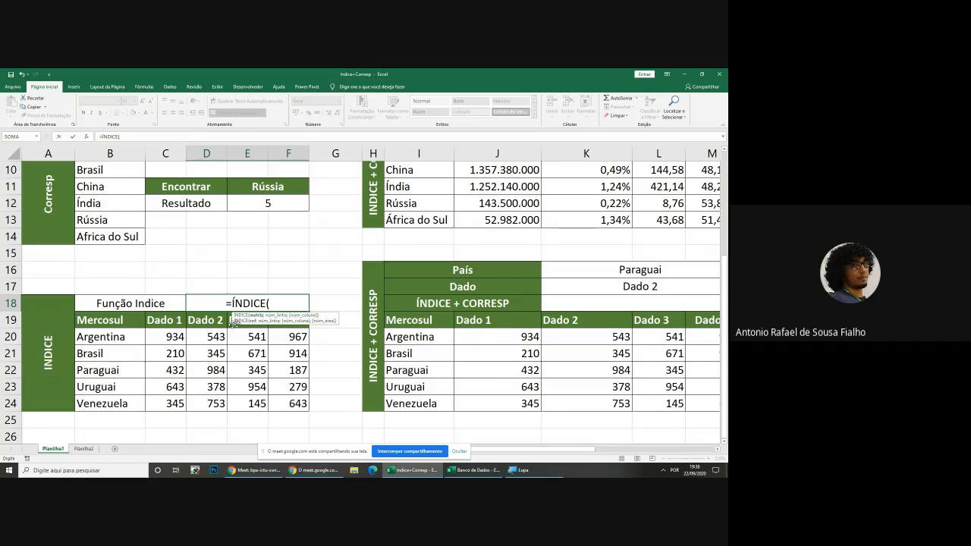
pyautogui.moveTo(93, 336); pyautogui.dragTo(282, 401)
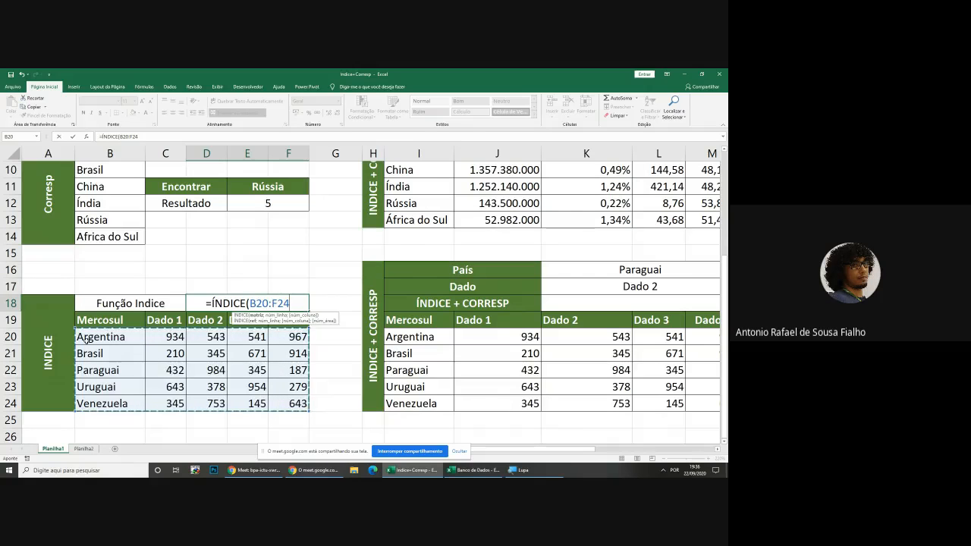
pyautogui.write(';')
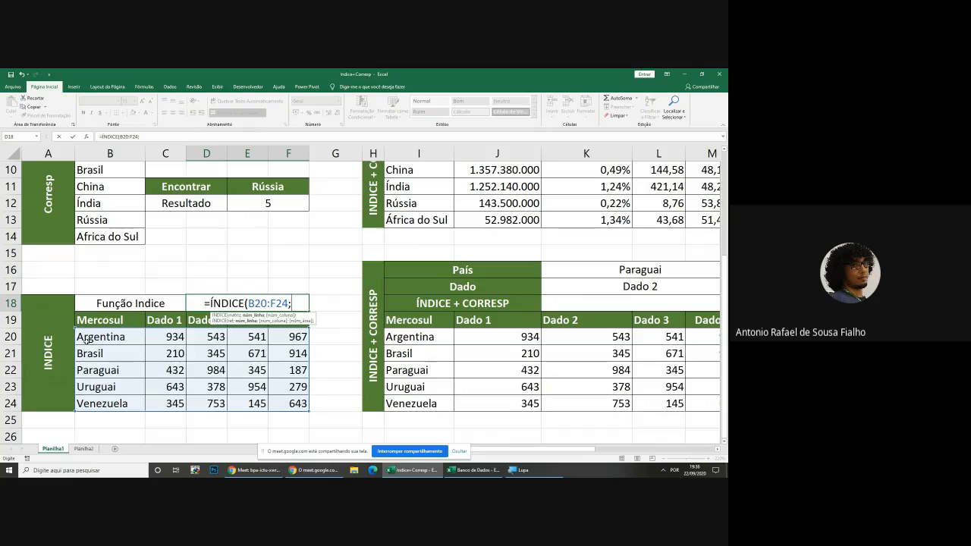
pyautogui.write('5')
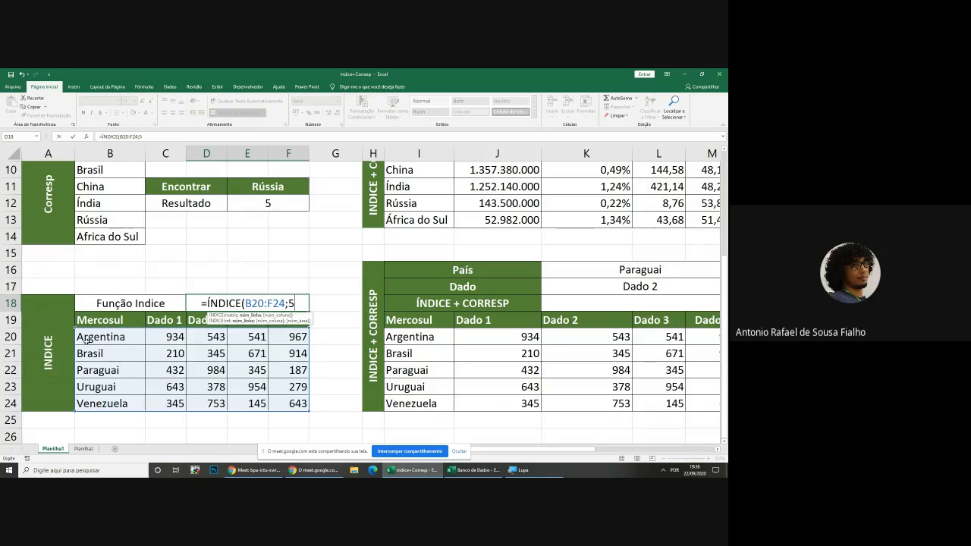
pyautogui.write(';')
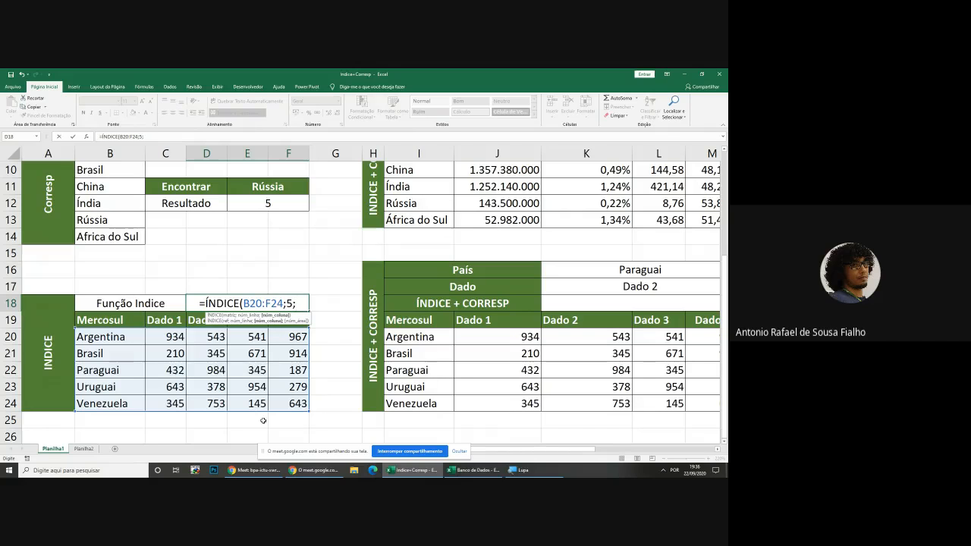
pyautogui.write('3)')
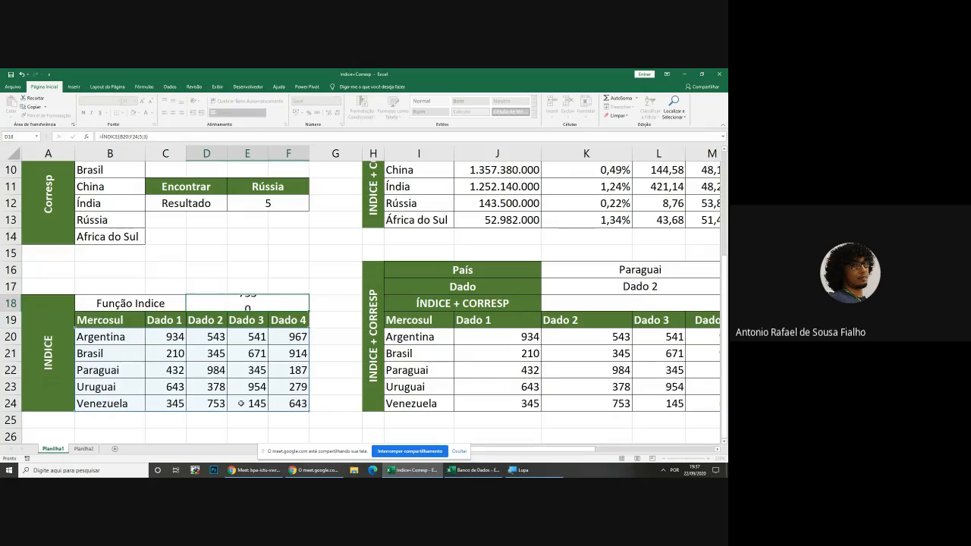
pyautogui.press('Return')
pyautogui.click(241, 303)
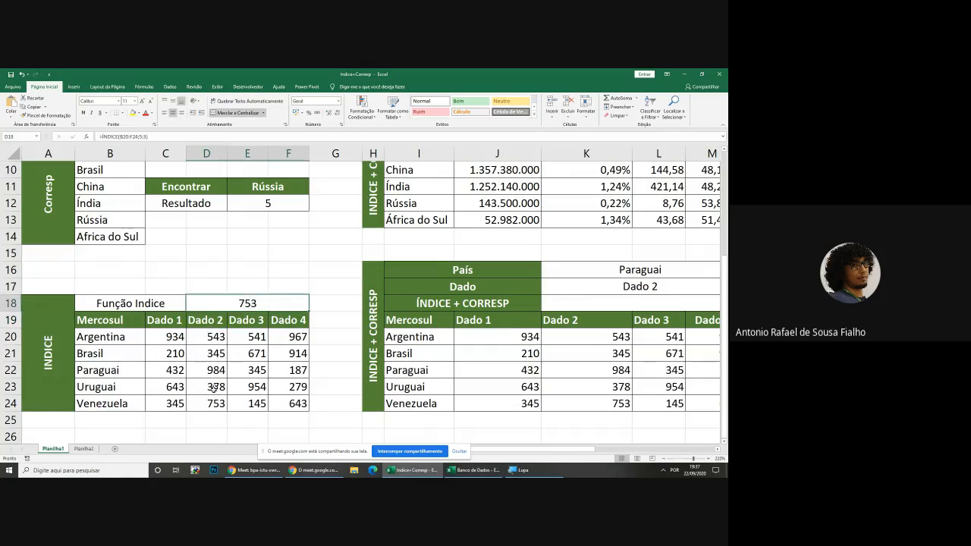
pyautogui.click(205, 403)
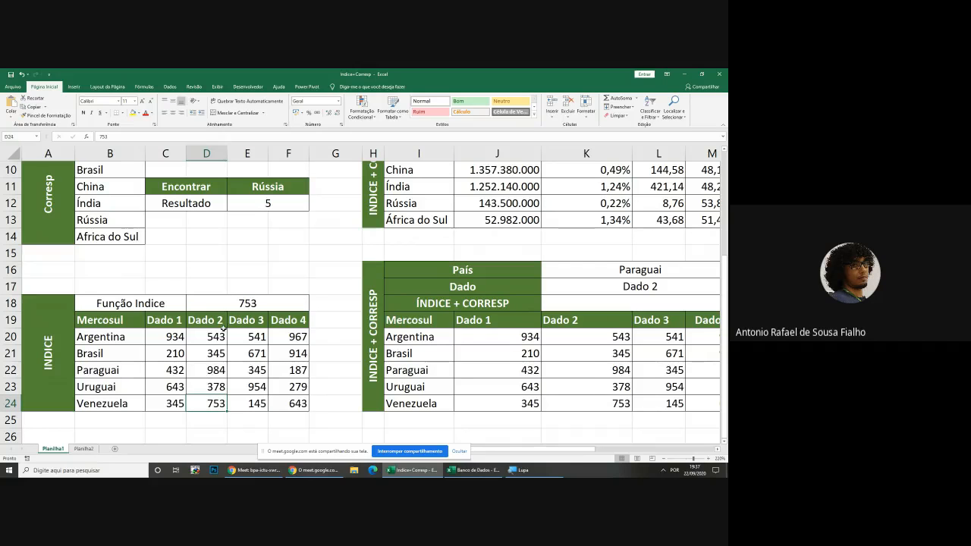
# Remove the column argument from the formula in D18, making it =ÍNDICE(B20:F24;5)
pyautogui.doubleClick(247, 303)
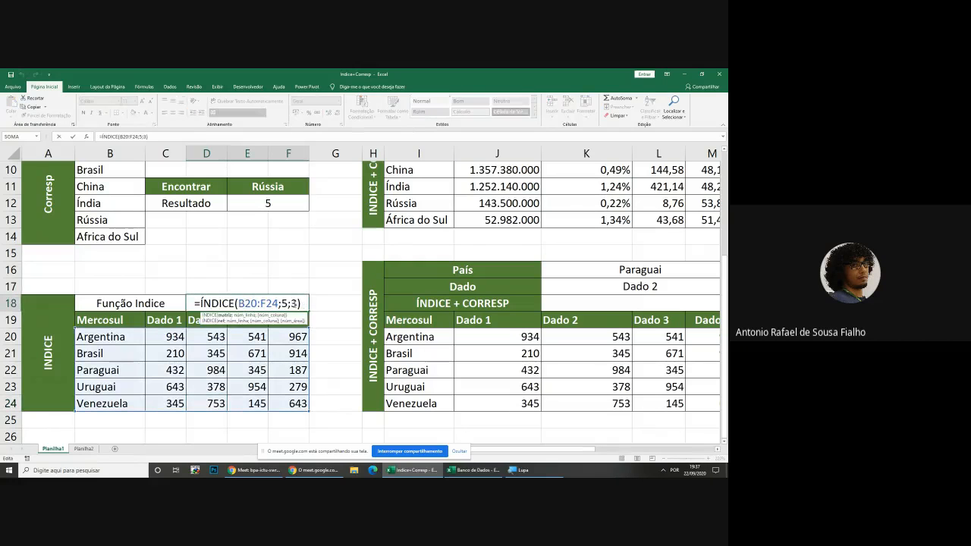
pyautogui.click(297, 305)
pyautogui.click(302, 304)
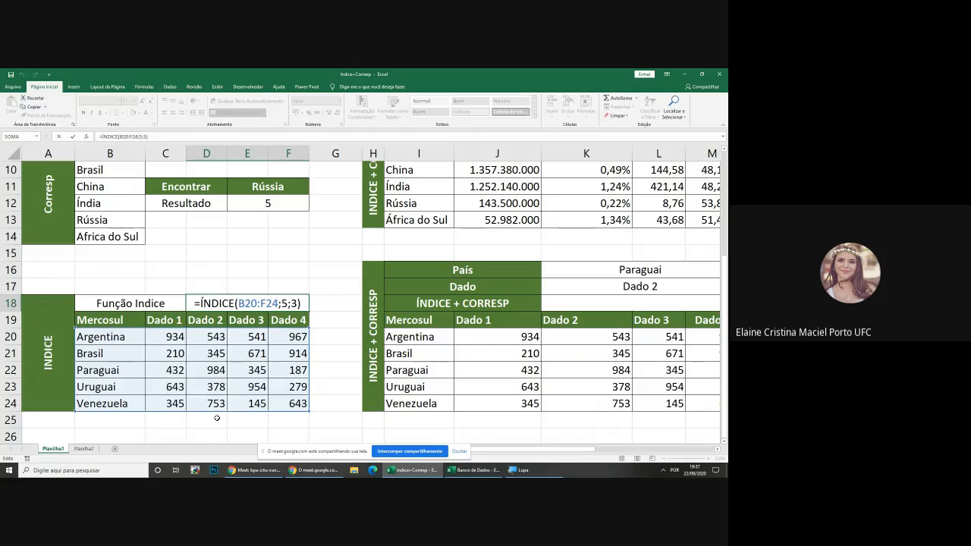
pyautogui.press('BackSpace')
pyautogui.press('BackSpace')
pyautogui.press('BackSpace')
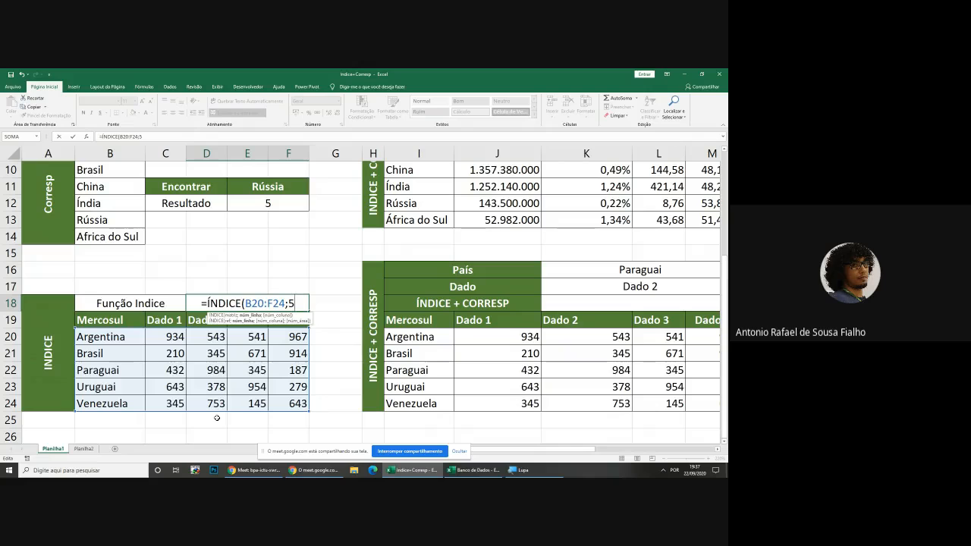
pyautogui.write(')')
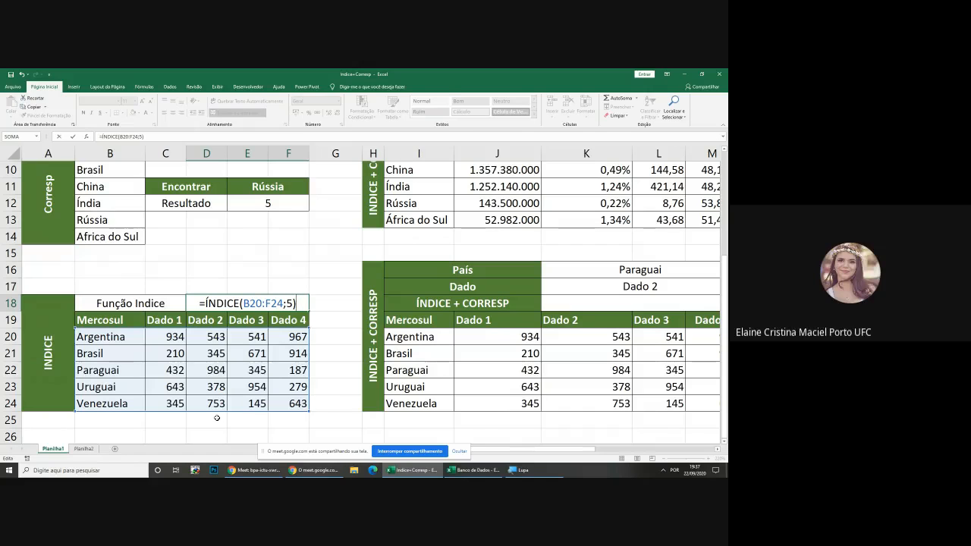
pyautogui.press('Return')
pyautogui.click(254, 303)
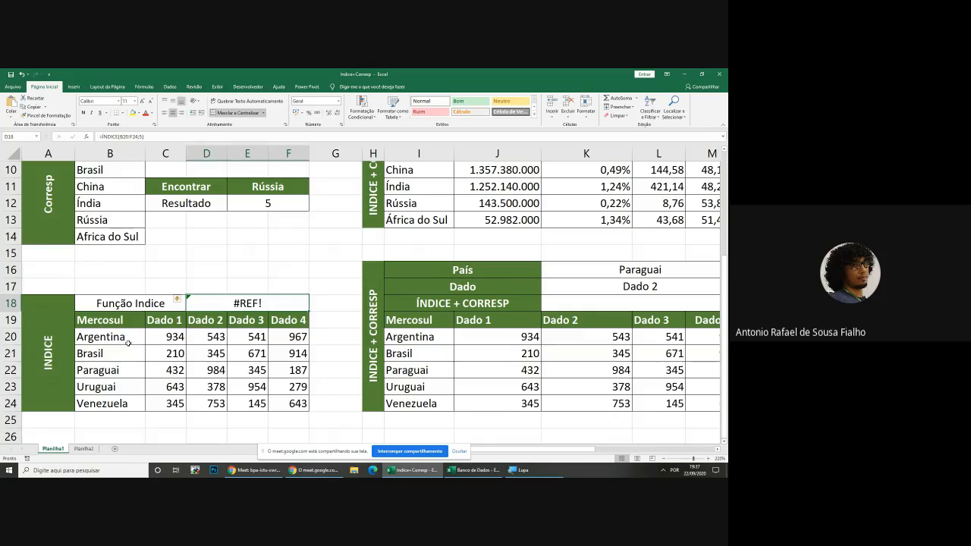
# Replace the matrix of the ÍNDICE formula in D18 with the country names in B20:B24, keeping row 5
pyautogui.moveTo(128, 341); pyautogui.dragTo(290, 402)
pyautogui.click(267, 300)
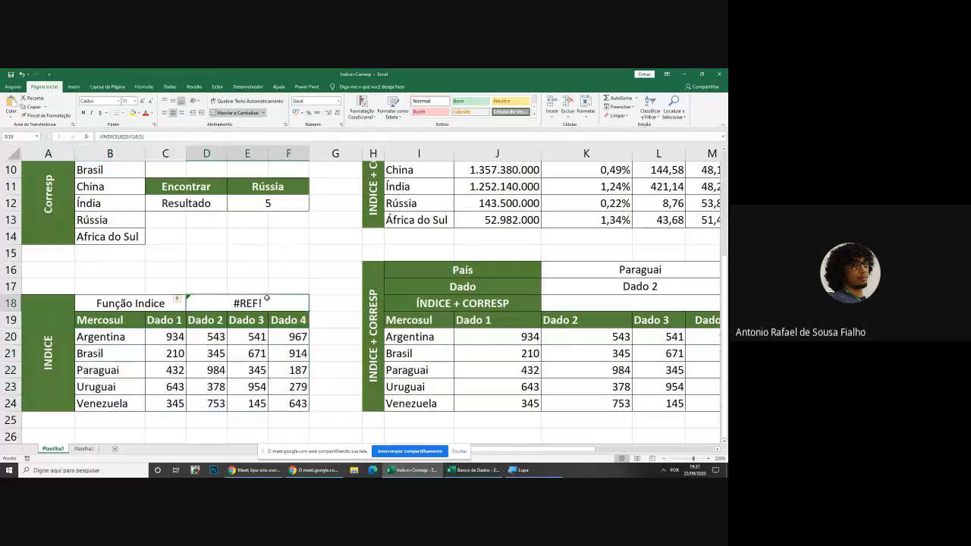
pyautogui.doubleClick(267, 300)
pyautogui.press('BackSpace')
pyautogui.press('BackSpace')
pyautogui.press('BackSpace')
pyautogui.press('BackSpace')
pyautogui.press('BackSpace')
pyautogui.press('BackSpace')
pyautogui.press('BackSpace')
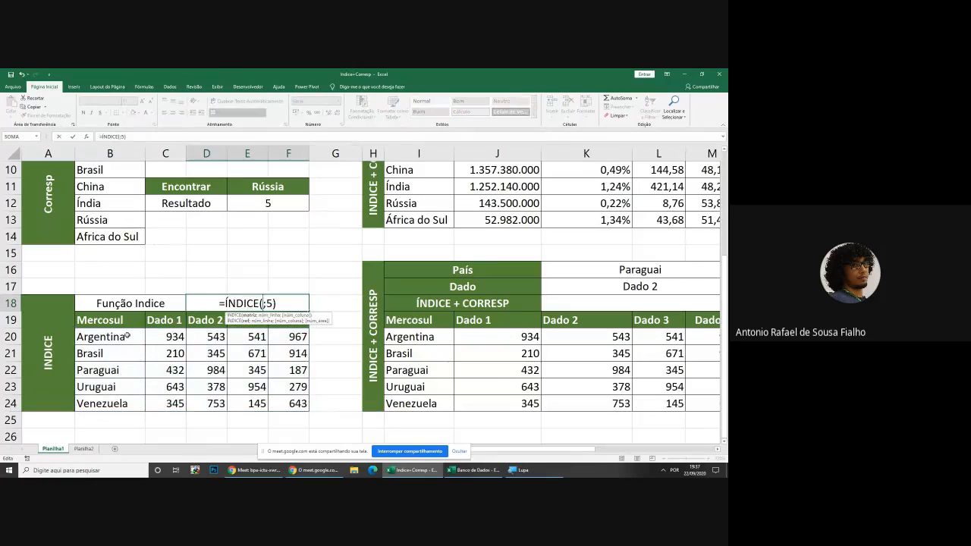
pyautogui.moveTo(131, 340); pyautogui.dragTo(129, 404)
pyautogui.press('Return')
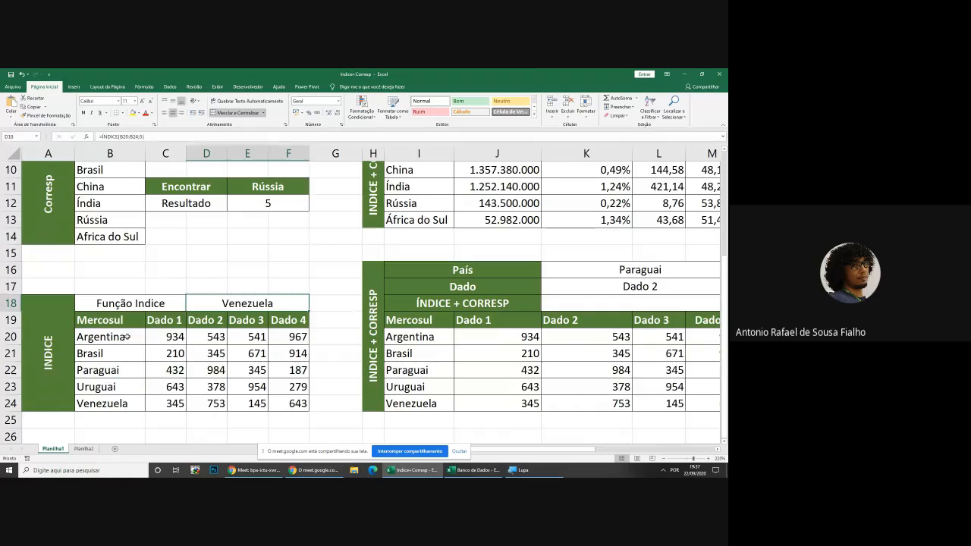
# Try the whole data range B20:F24 as the matrix of the ÍNDICE formula in D18
pyautogui.moveTo(130, 338); pyautogui.dragTo(131, 400)
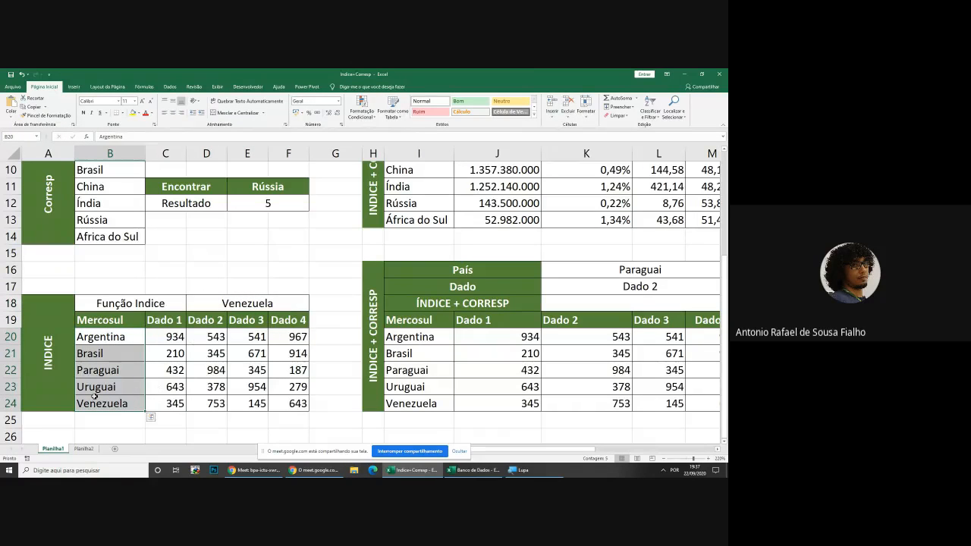
pyautogui.doubleClick(269, 303)
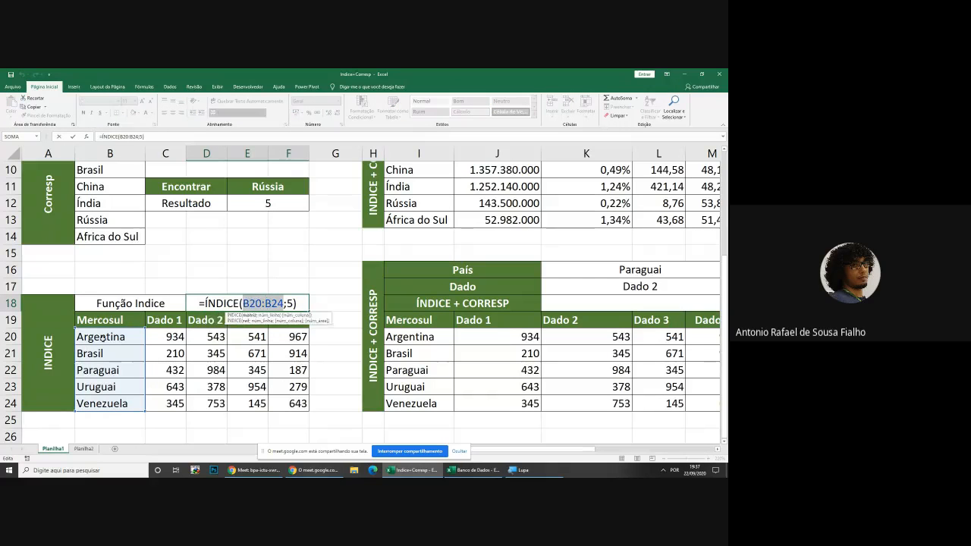
pyautogui.click(102, 338)
pyautogui.moveTo(103, 338); pyautogui.dragTo(292, 411)
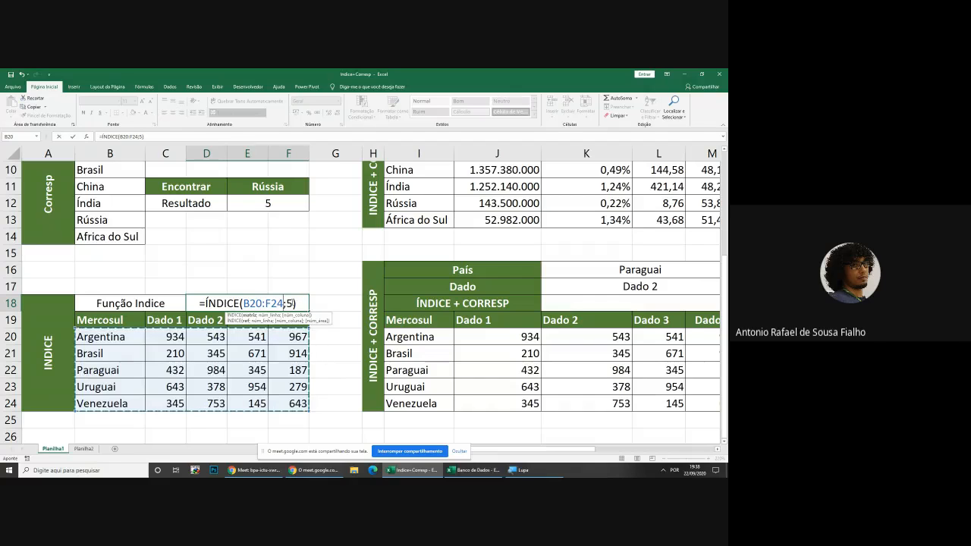
pyautogui.click(291, 303)
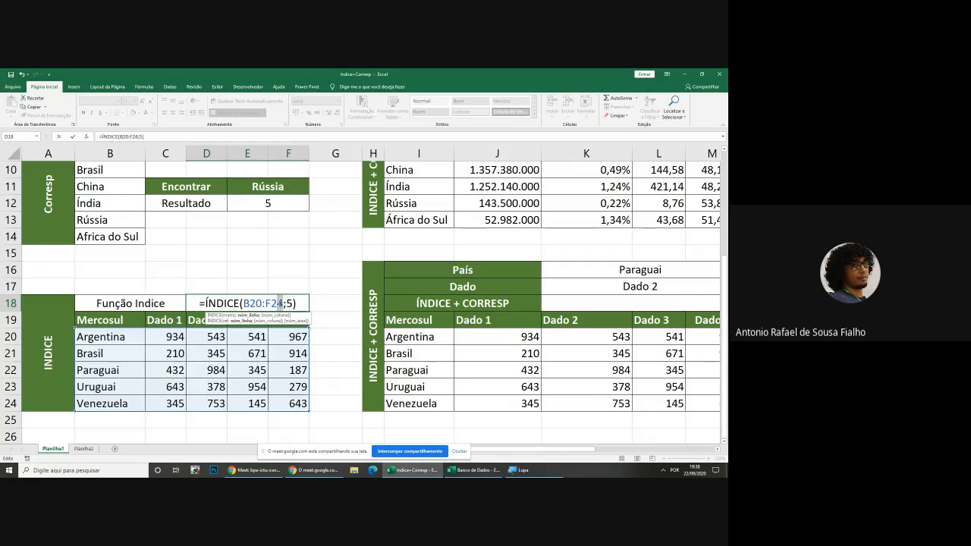
# Set the matrix of the open ÍNDICE formula back to the country column B20:B24
pyautogui.moveTo(283, 303); pyautogui.dragTo(240, 303)
pyautogui.press('BackSpace')
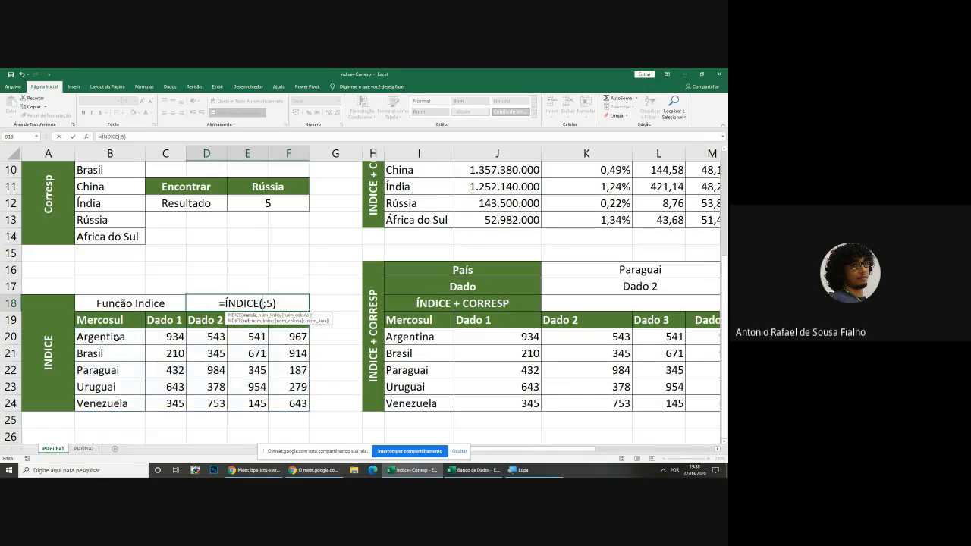
pyautogui.moveTo(116, 337); pyautogui.dragTo(116, 406)
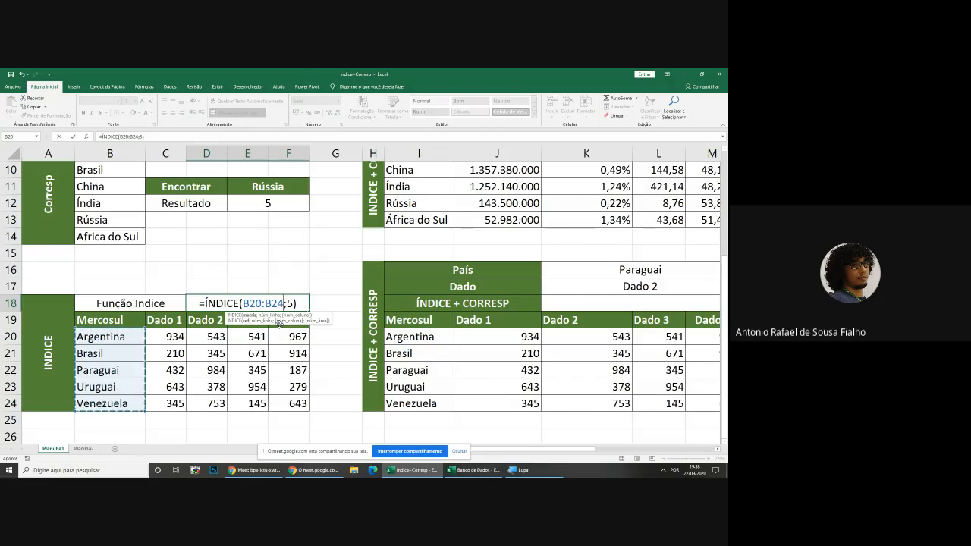
# Delete the matrix reference from the ÍNDICE formula in D18, keeping the row argument 5
pyautogui.press('BackSpace')
pyautogui.press('BackSpace')
pyautogui.press('BackSpace')
pyautogui.press('BackSpace')
pyautogui.press('BackSpace')
pyautogui.press('BackSpace')
pyautogui.press('BackSpace')
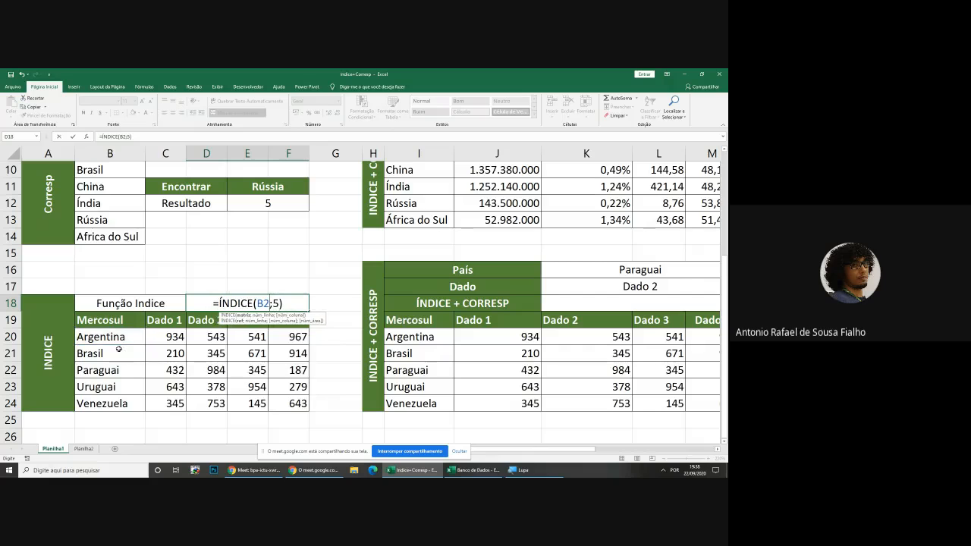
# Complete the ÍNDICE formula in D18 with matrix B20:F24, row 5 and column 3
pyautogui.moveTo(118, 342); pyautogui.dragTo(299, 402)
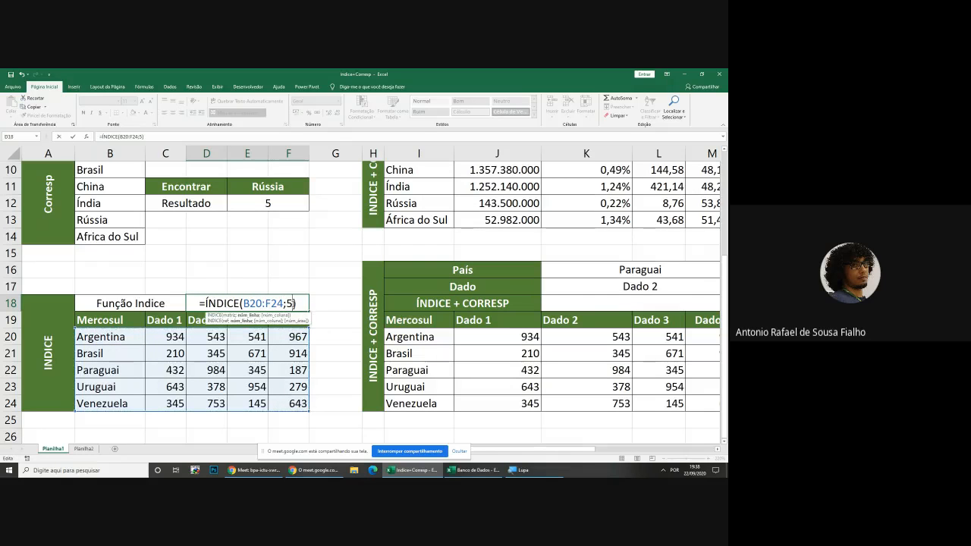
pyautogui.write(';')
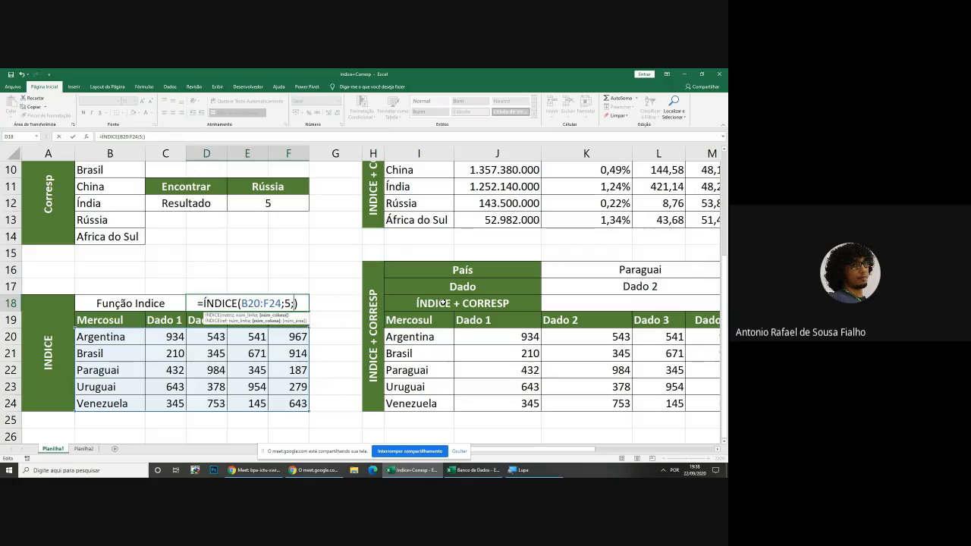
pyautogui.write('3')
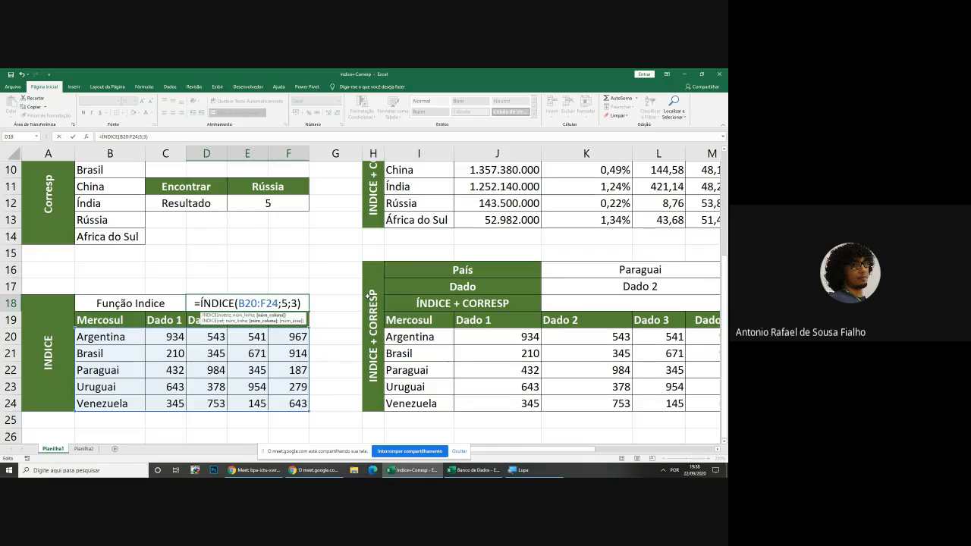
pyautogui.write(')')
pyautogui.press('Return')
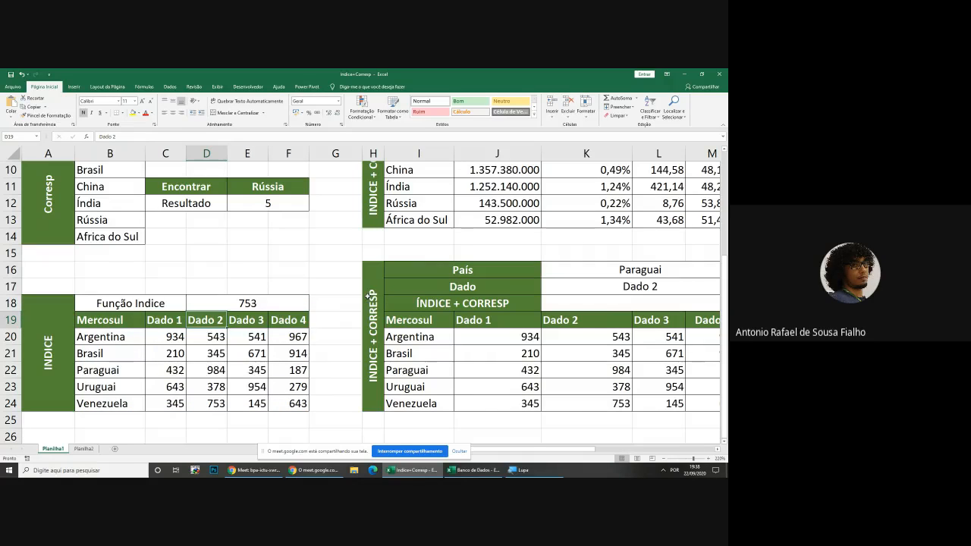
pyautogui.doubleClick(269, 301)
pyautogui.click(302, 304)
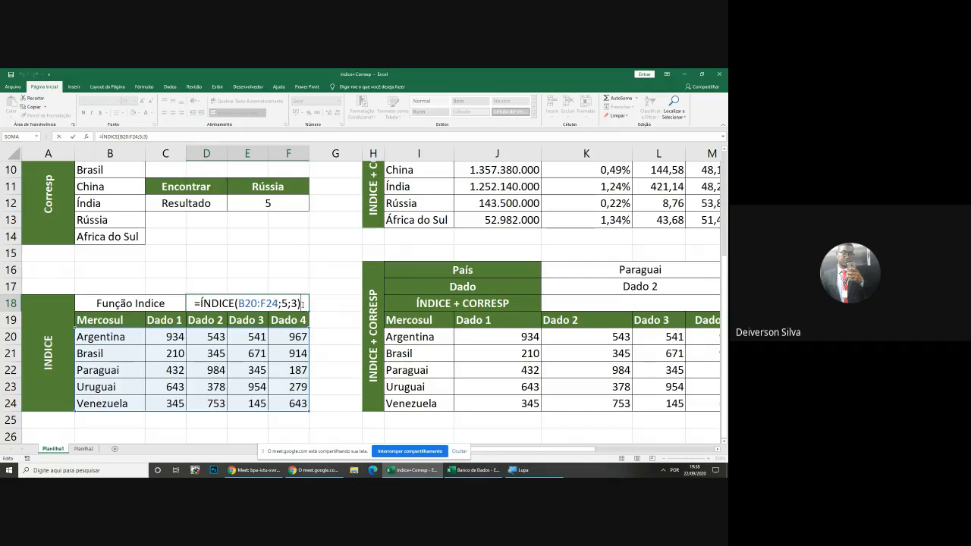
pyautogui.press('Return')
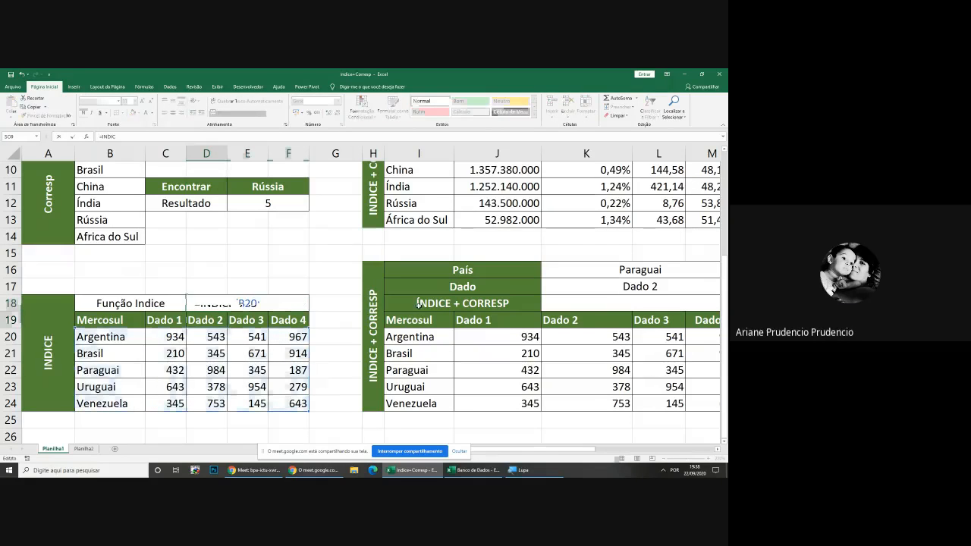
# Examine the BRICS 2013 table, comparing the Indicador value in J5 with the Pop. Fem column and the country rows
pyautogui.scroll(3, 418, 304)
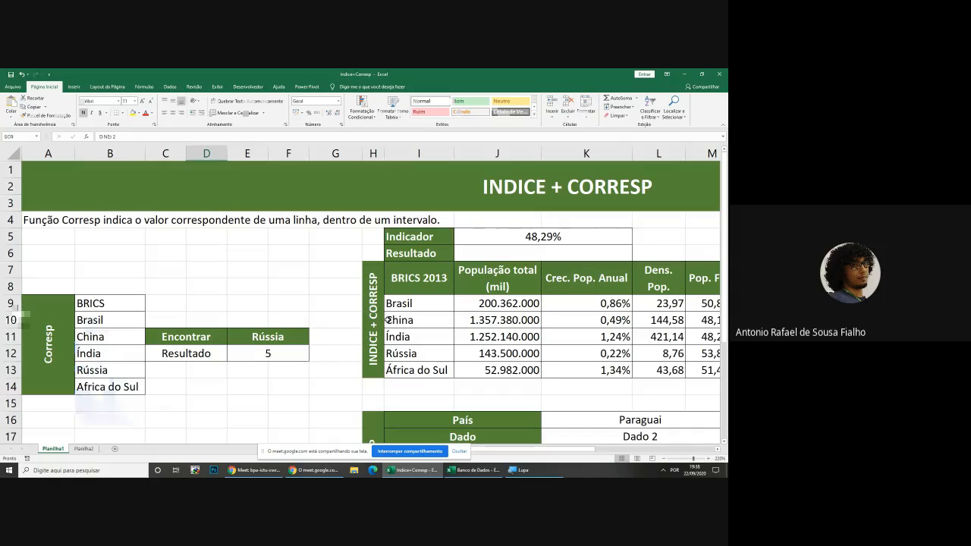
pyautogui.click(384, 320)
pyautogui.scroll(-1, 644, 354)
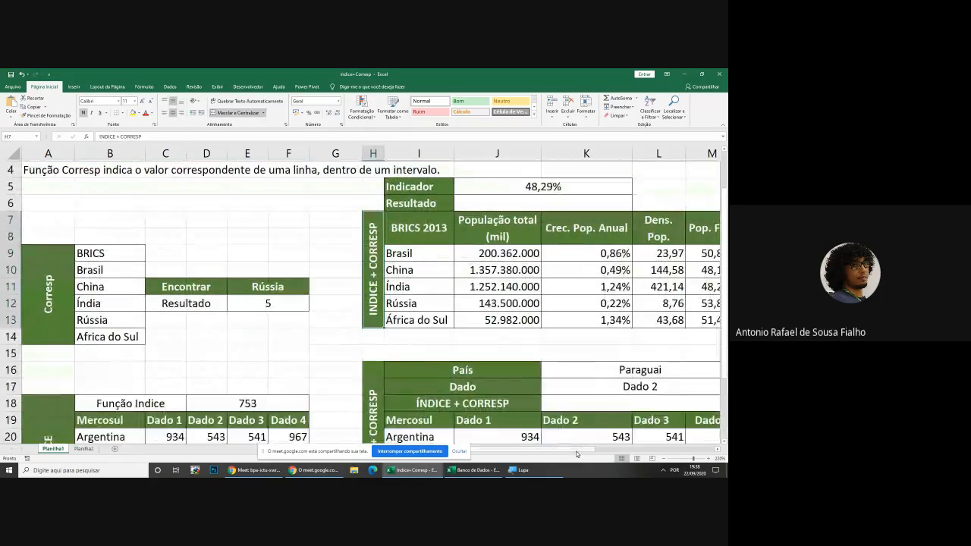
pyautogui.moveTo(583, 452); pyautogui.dragTo(653, 454)
pyautogui.click(292, 201)
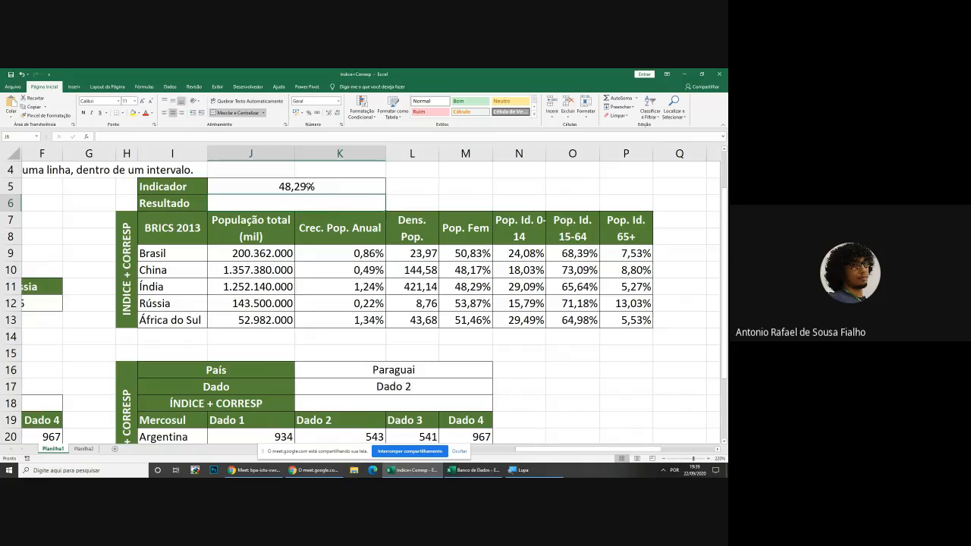
pyautogui.click(292, 184)
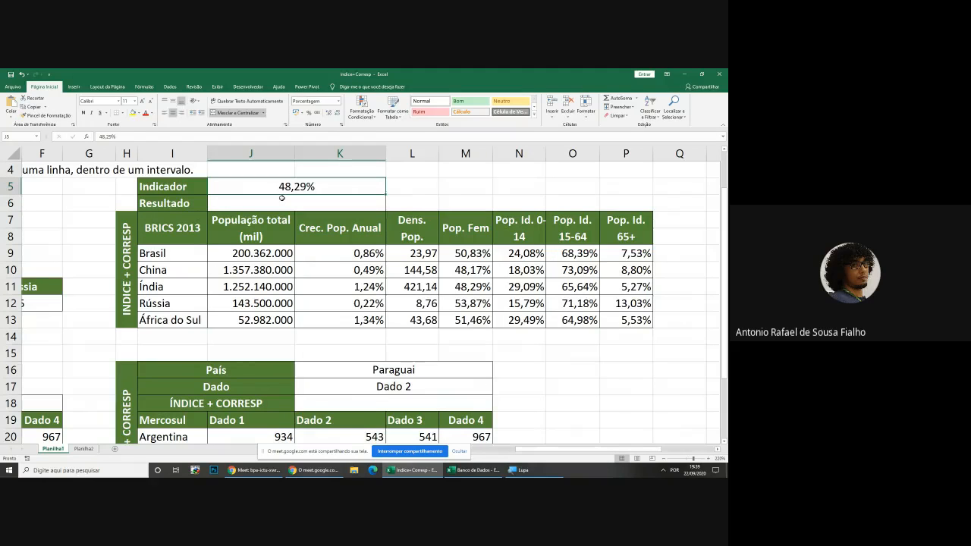
pyautogui.click(281, 198)
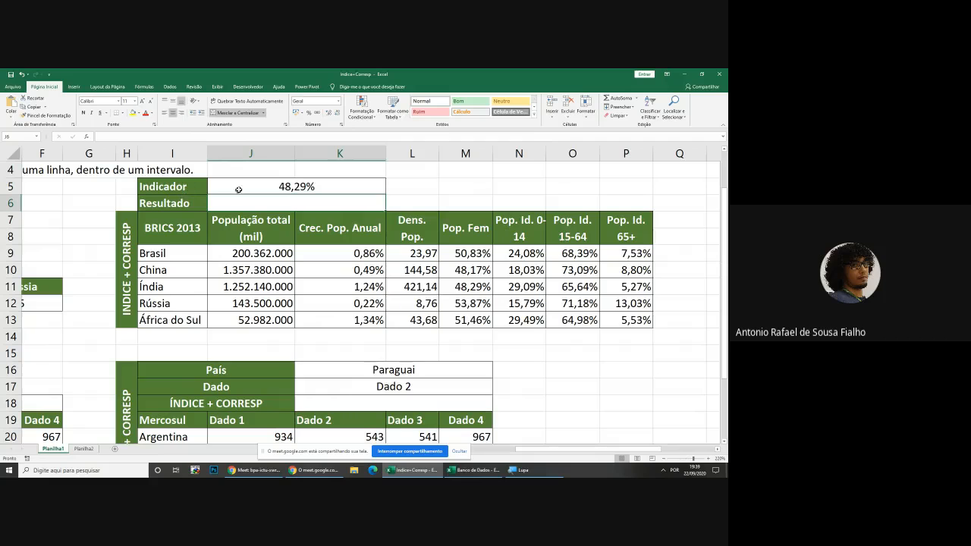
pyautogui.click(276, 188)
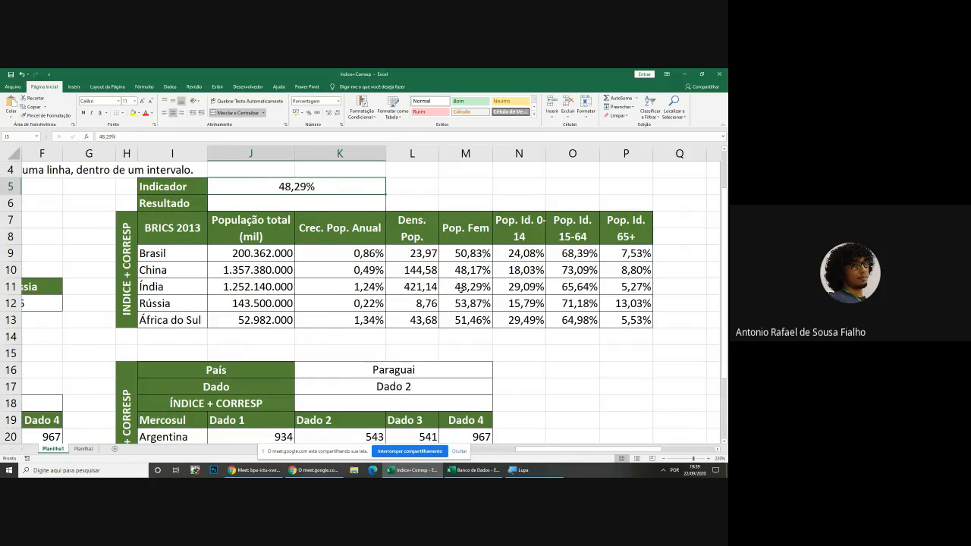
pyautogui.click(460, 288)
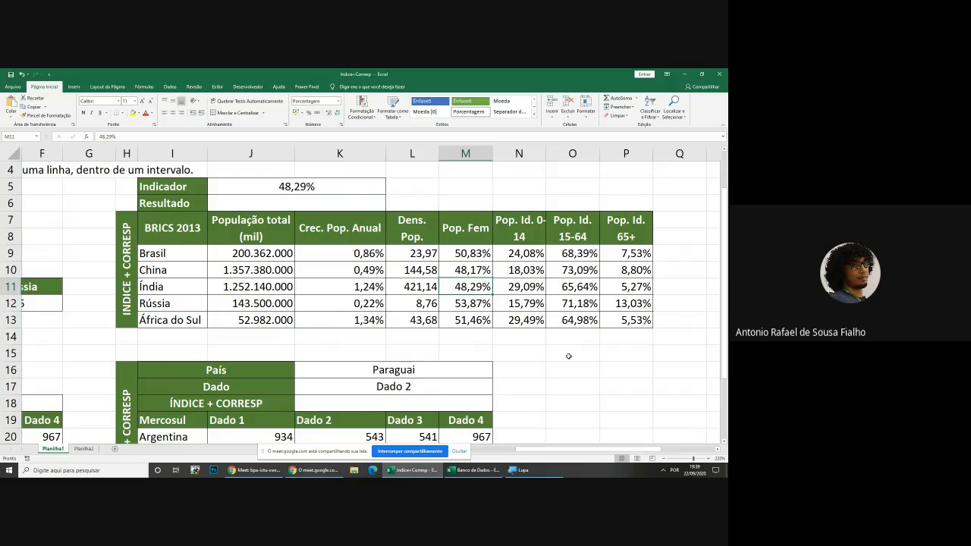
pyautogui.moveTo(463, 228); pyautogui.dragTo(469, 318)
pyautogui.moveTo(198, 252); pyautogui.dragTo(439, 322)
pyautogui.click(300, 186)
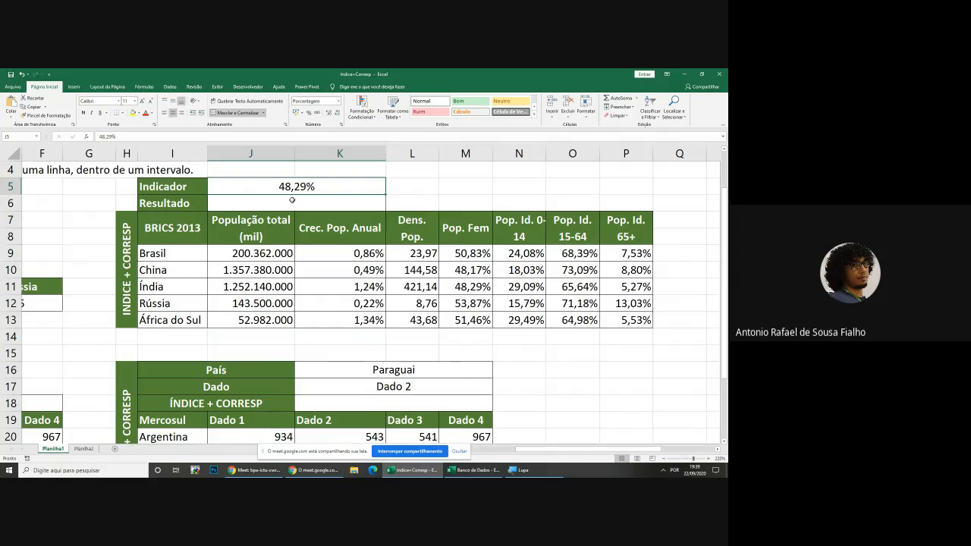
# Try =PROCV(J5;I9:M13;-5;0) in the Resultado cell J6, and clear the cell
pyautogui.click(292, 200)
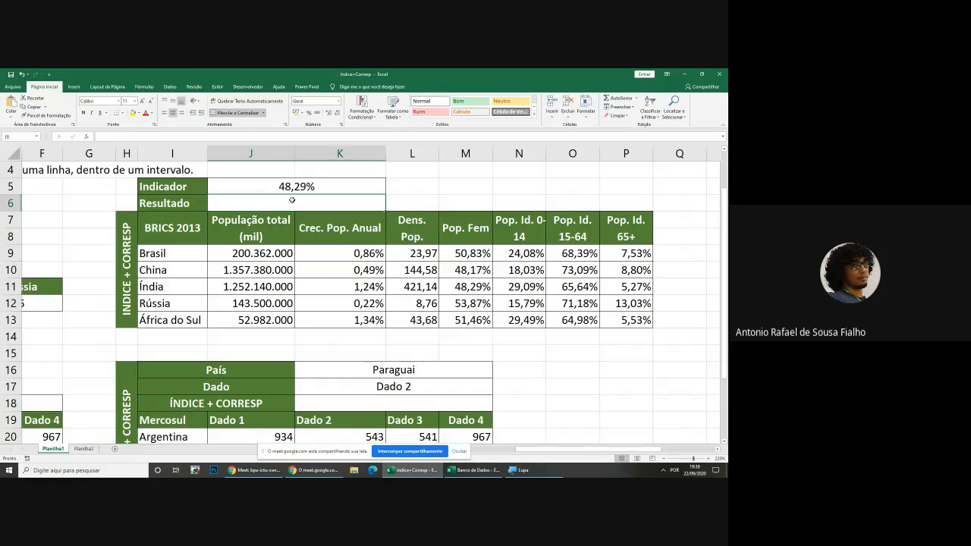
pyautogui.write('=procv')
pyautogui.press('Tab')
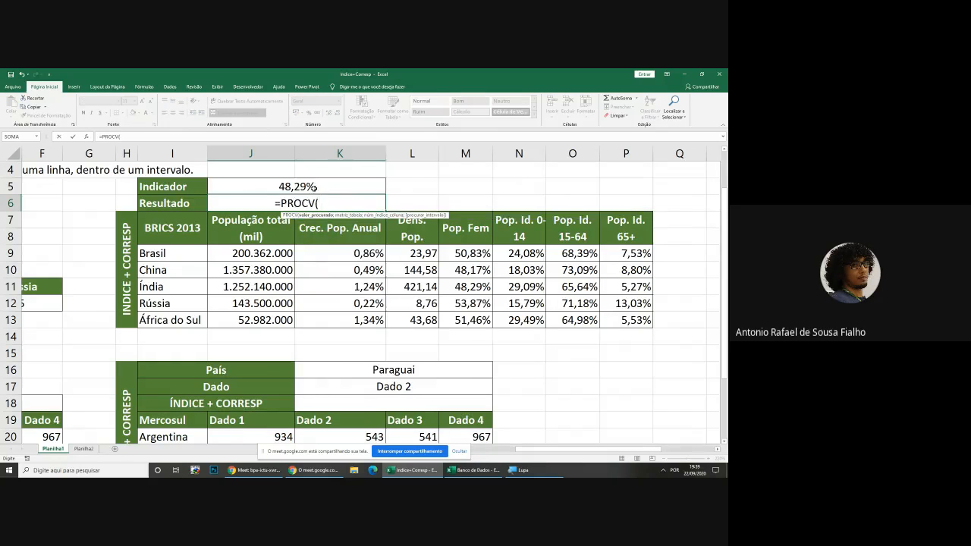
pyautogui.click(307, 187)
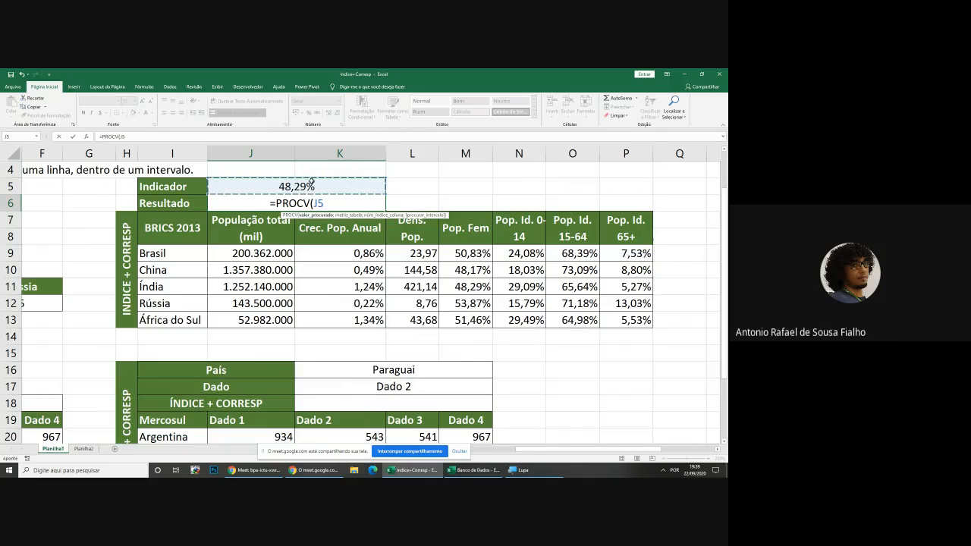
pyautogui.write(';')
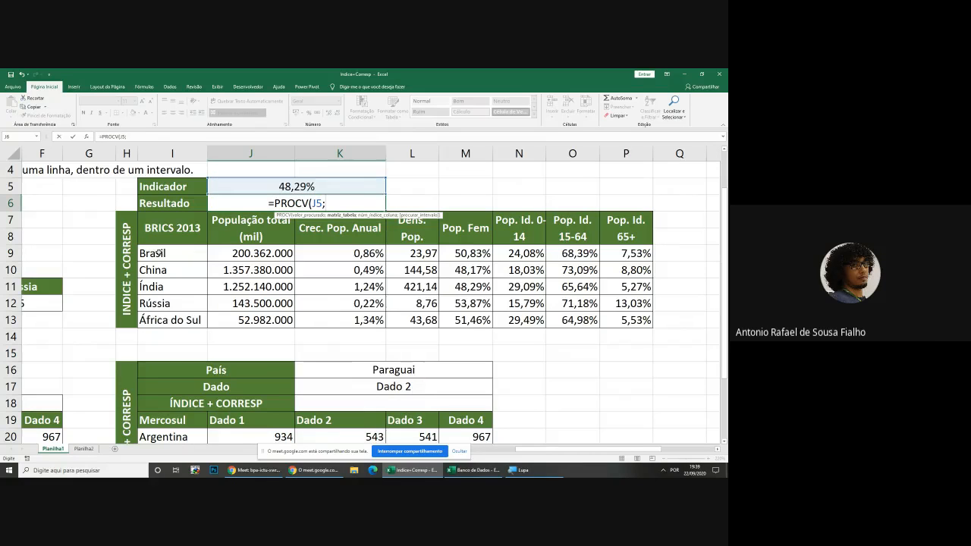
pyautogui.moveTo(164, 251); pyautogui.dragTo(466, 324)
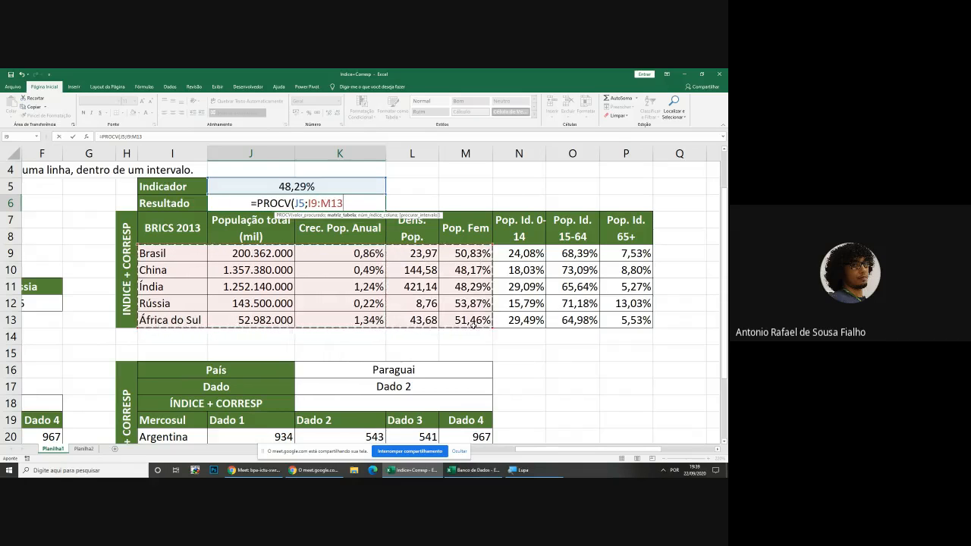
pyautogui.write(';')
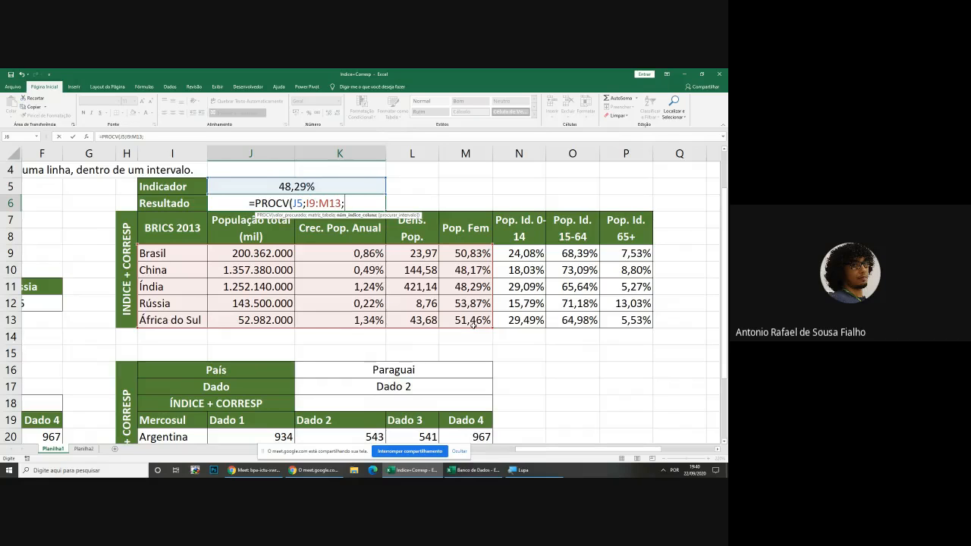
pyautogui.write('5')
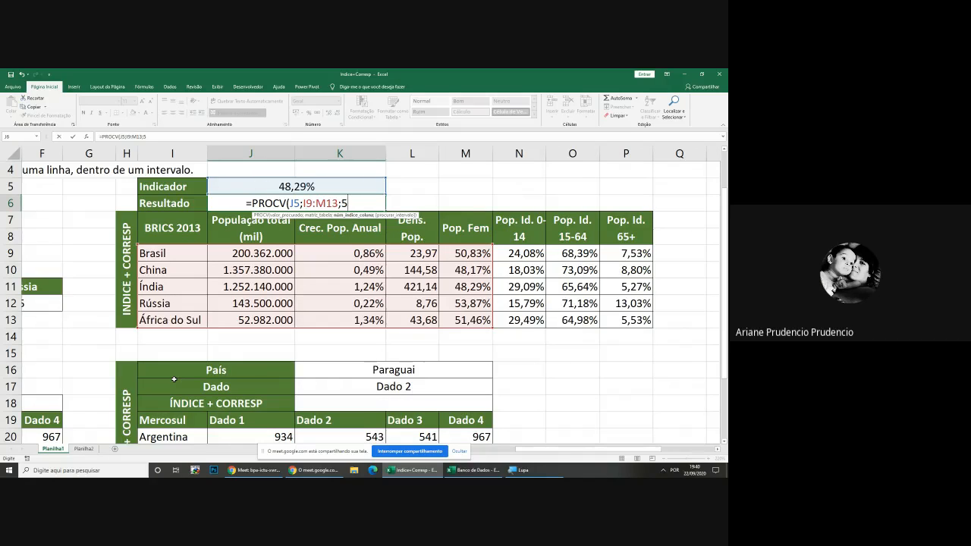
pyautogui.press('BackSpace')
pyautogui.write('-5')
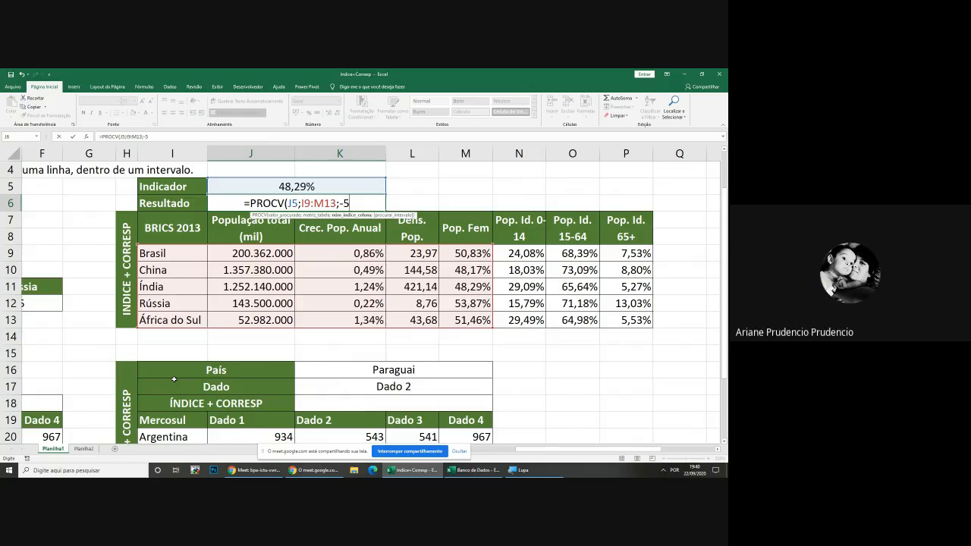
pyautogui.write(';')
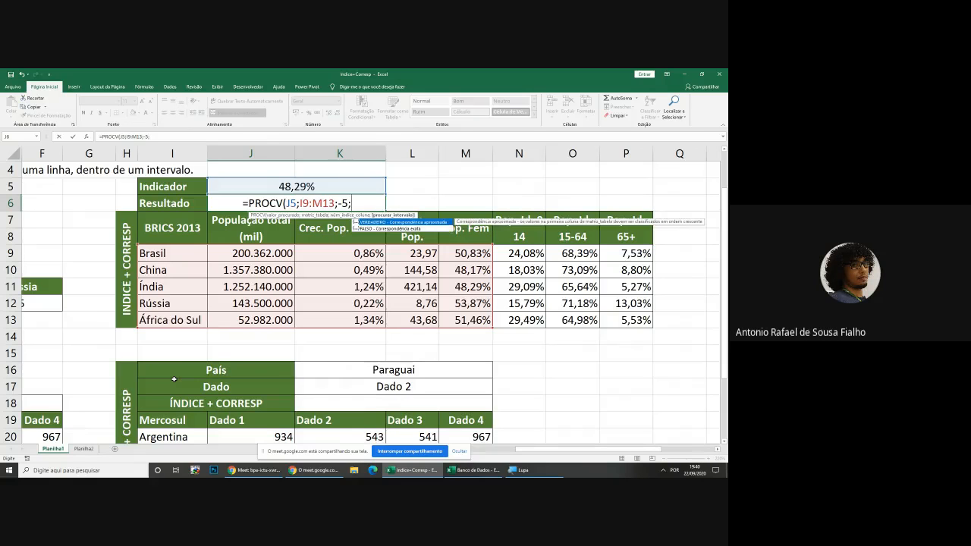
pyautogui.write('0)')
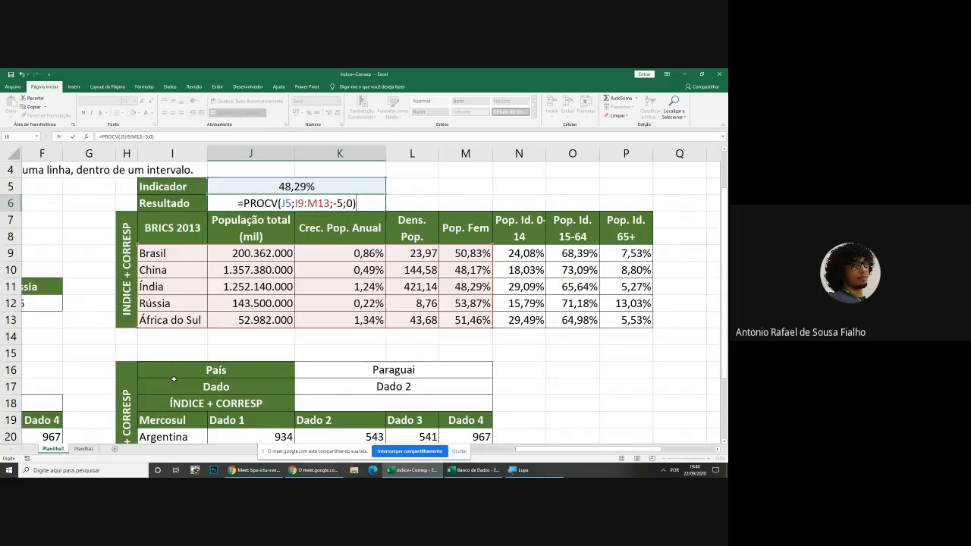
pyautogui.press('Return')
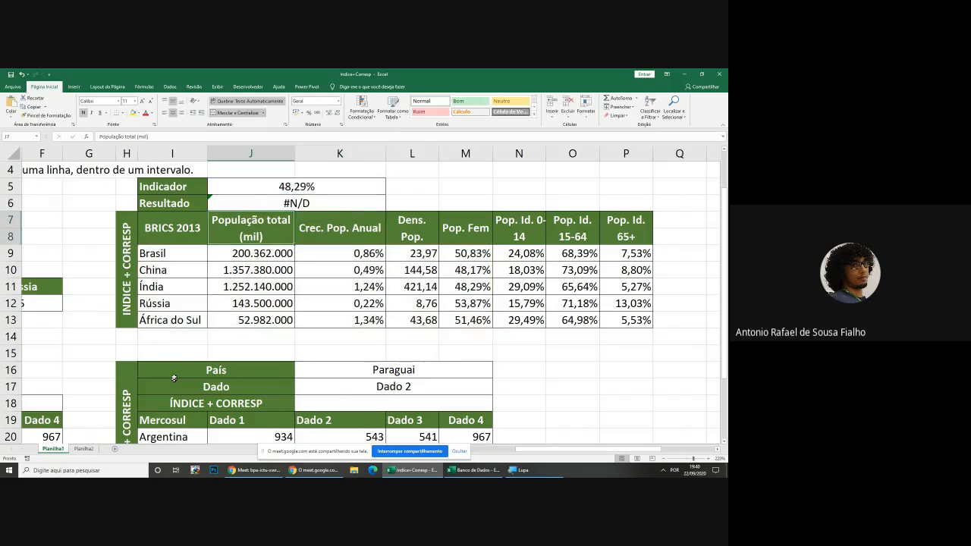
pyautogui.click(315, 199)
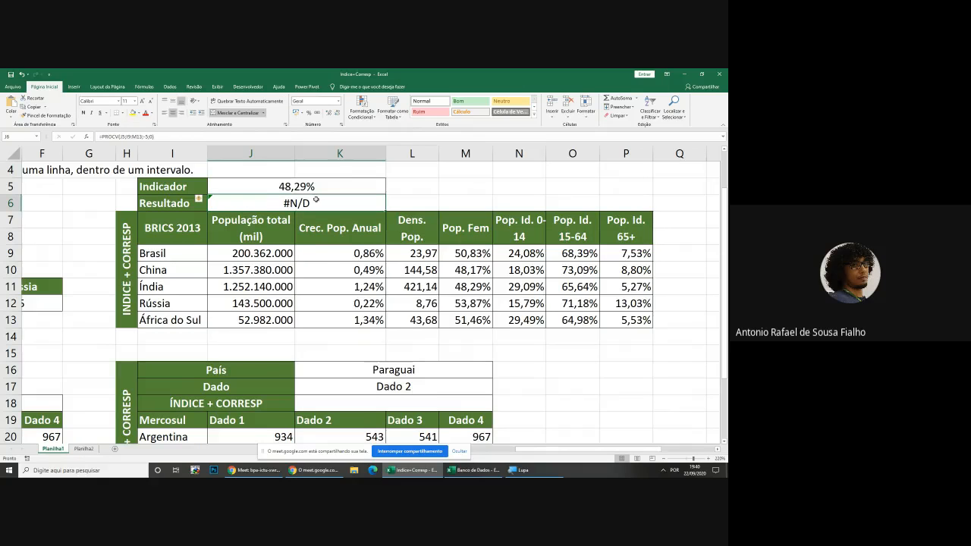
pyautogui.press('Delete')
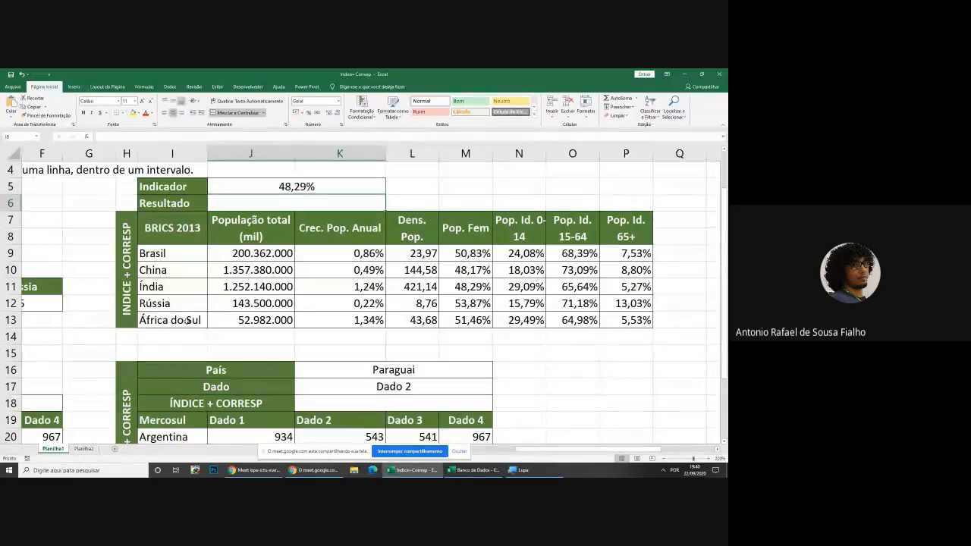
# Enter =ÍNDICE(I9:M13;3;1) in the Resultado cell J6 to return the country from row 3, column 1 of the BRICS table
pyautogui.moveTo(167, 251)
pyautogui.mouseDown()
pyautogui.moveTo(159, 324)
pyautogui.moveTo(466, 324)
pyautogui.moveTo(459, 258)
pyautogui.moveTo(184, 255)
pyautogui.mouseUp()
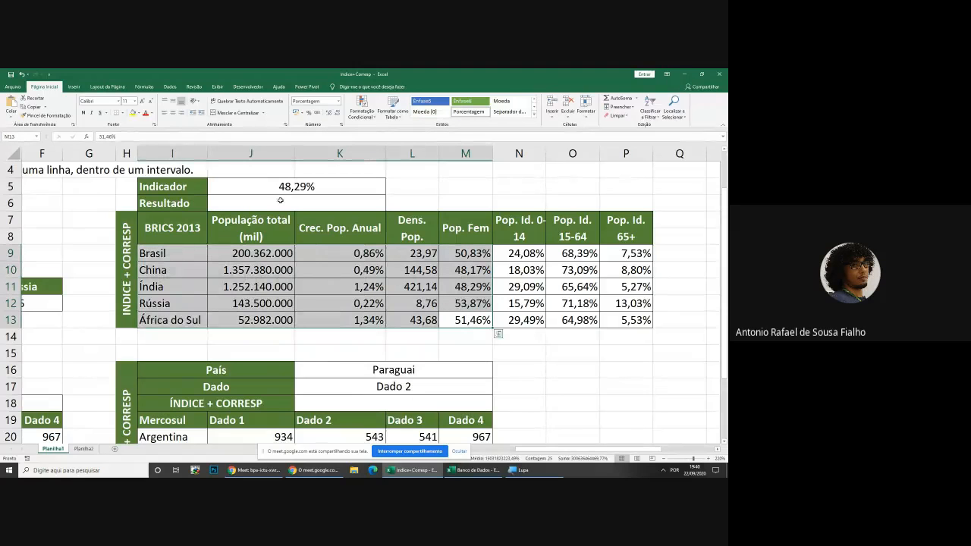
pyautogui.click(280, 202)
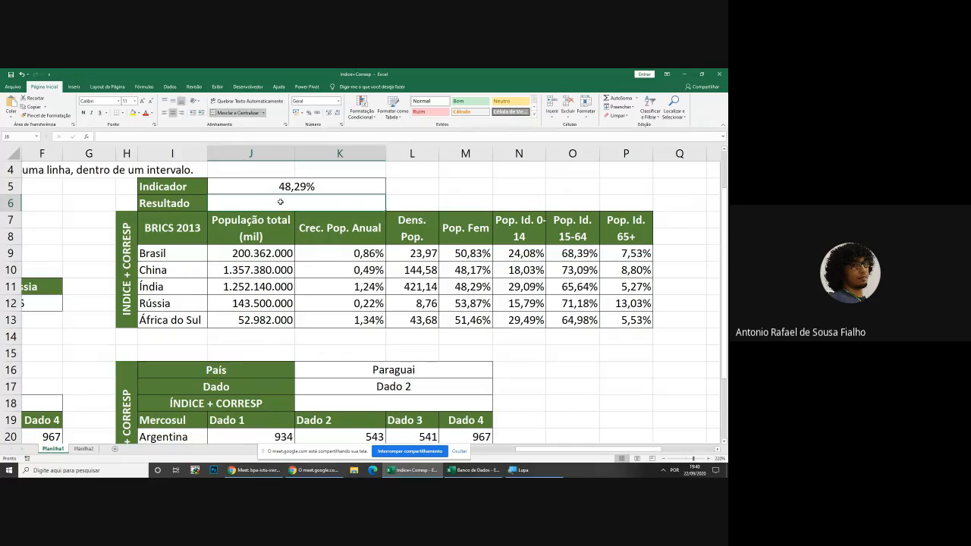
pyautogui.write('=ín')
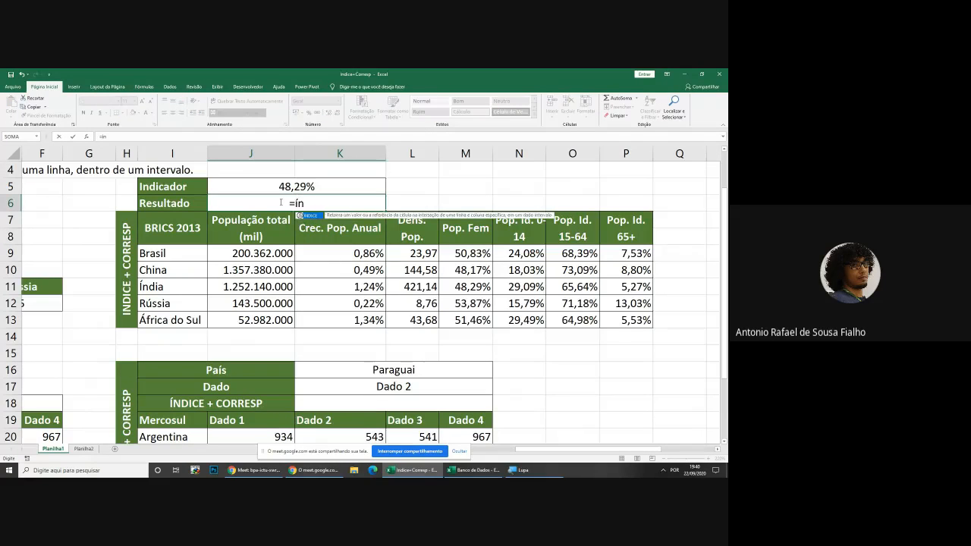
pyautogui.press('Tab')
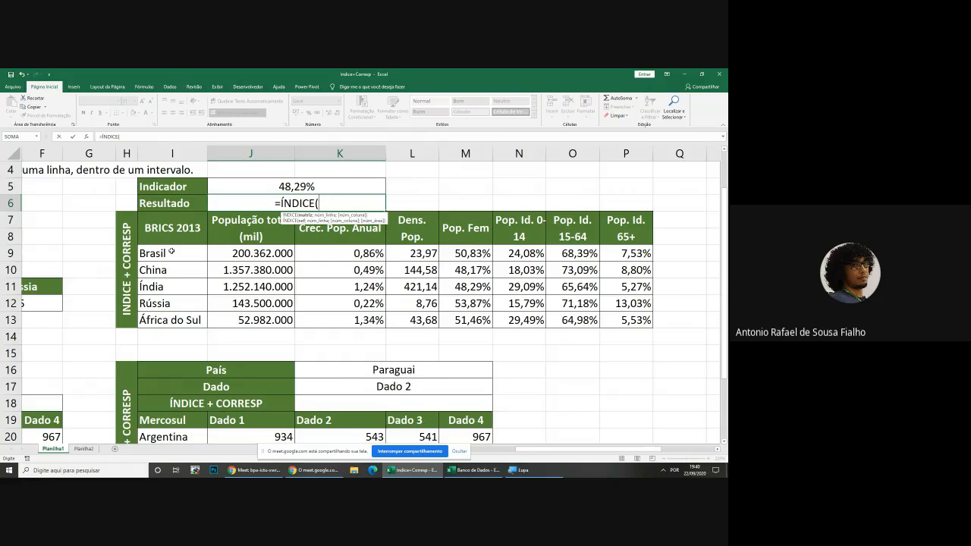
pyautogui.moveTo(172, 251); pyautogui.dragTo(457, 322)
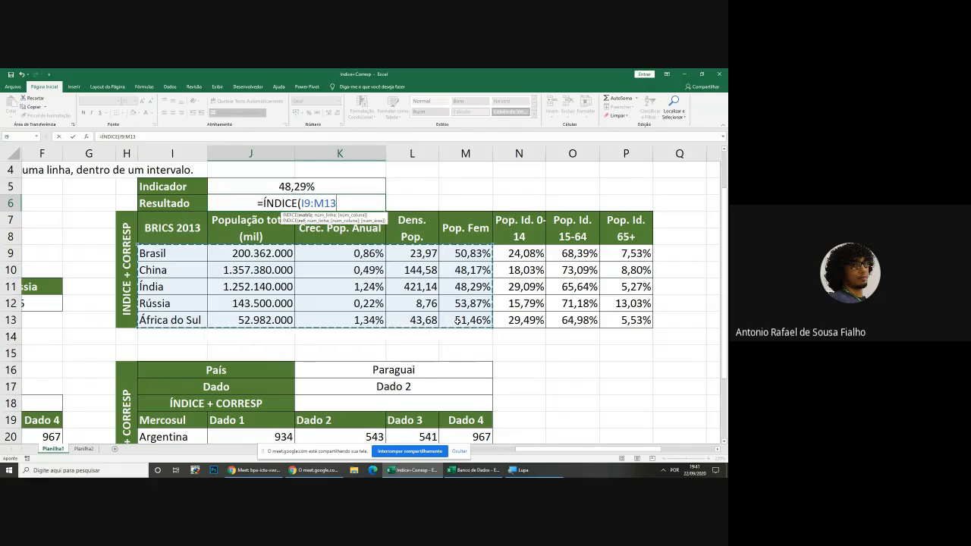
pyautogui.write(';')
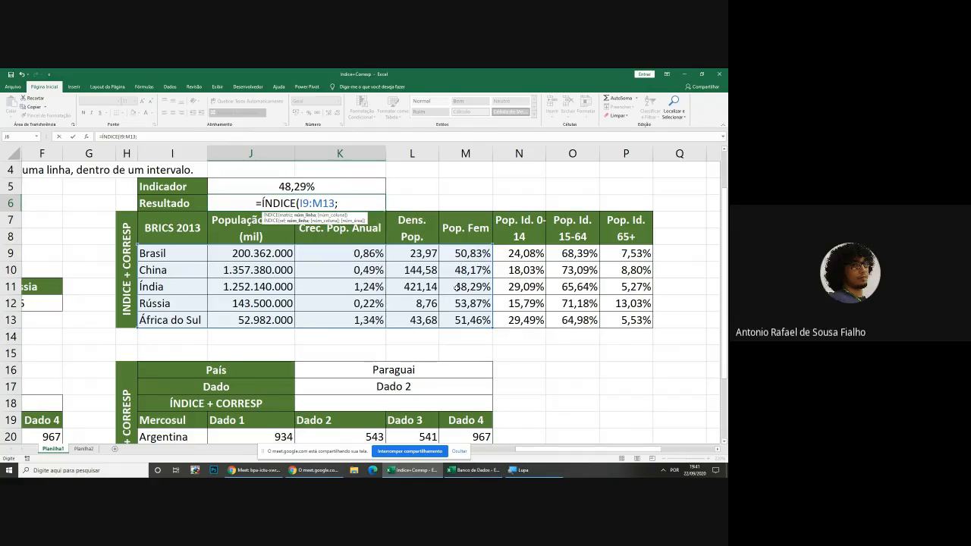
pyautogui.write('3')
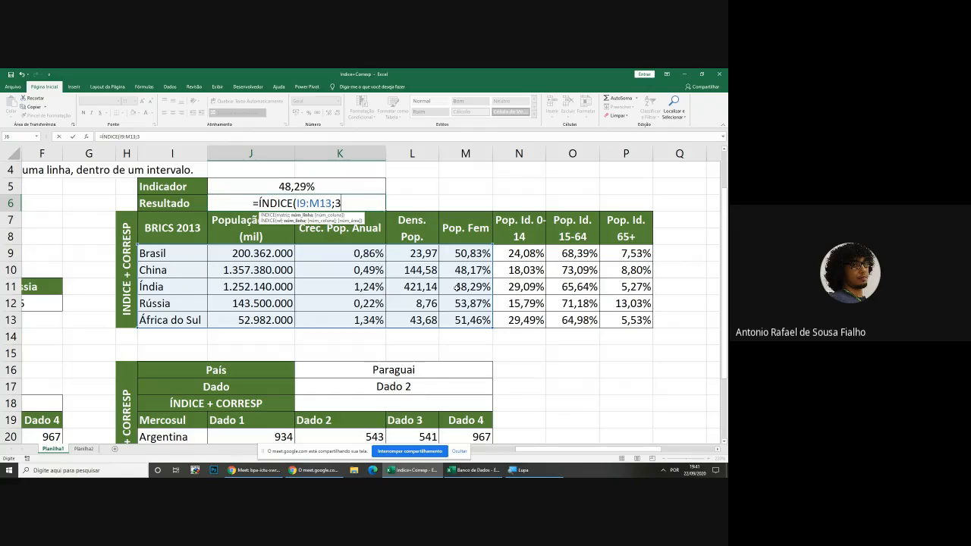
pyautogui.write(';')
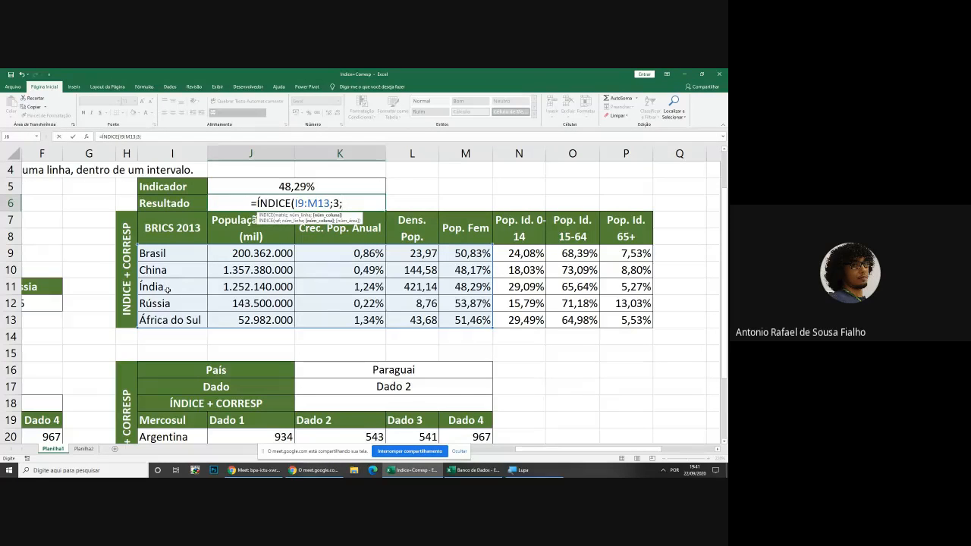
pyautogui.write('1')
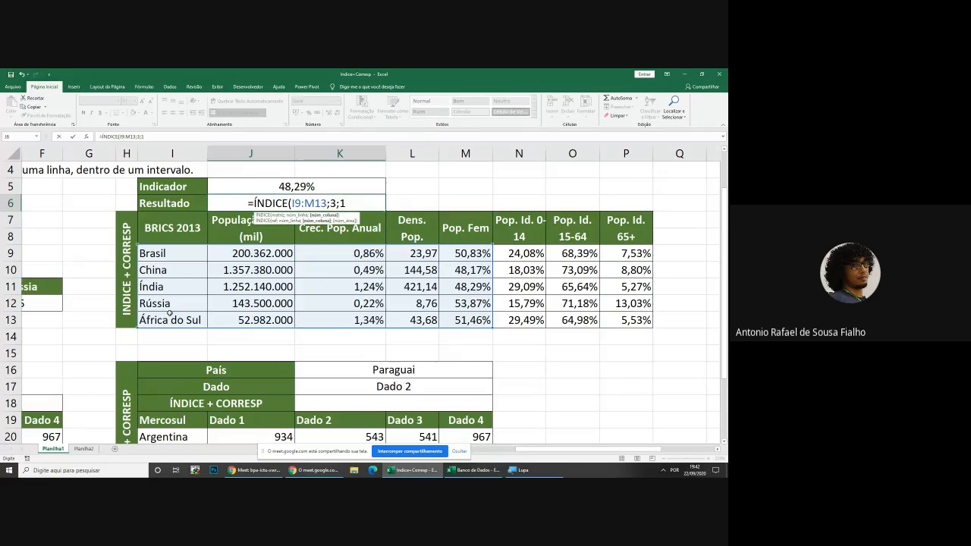
pyautogui.write(')')
pyautogui.press('Return')
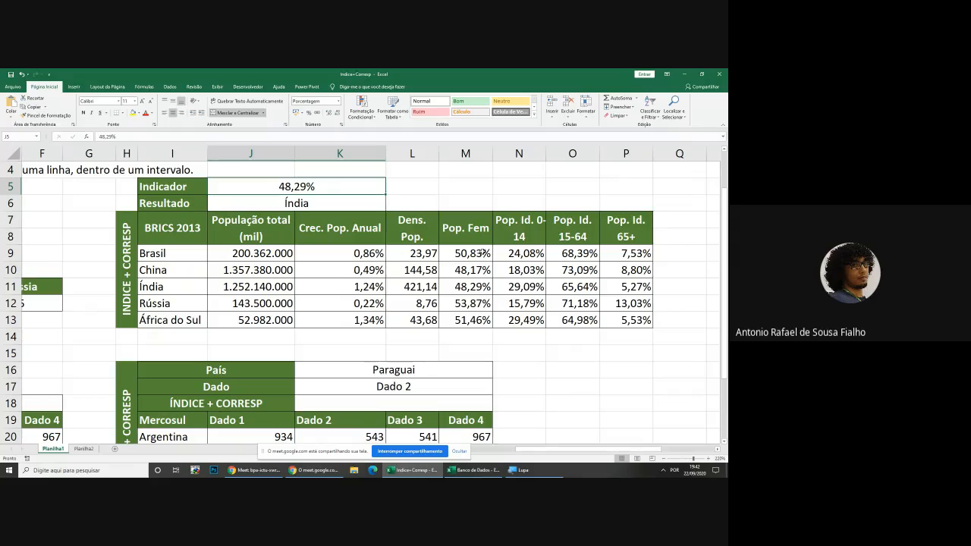
# Remove the fixed row and column arguments from the ÍNDICE formula in J6, keeping the matrix I9:M13
pyautogui.click(481, 253)
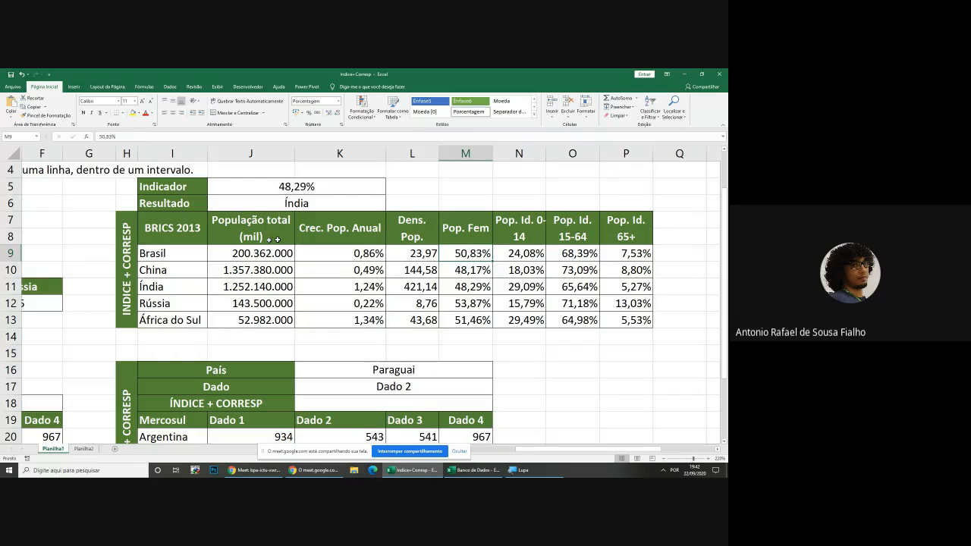
pyautogui.click(312, 203)
pyautogui.doubleClick(313, 204)
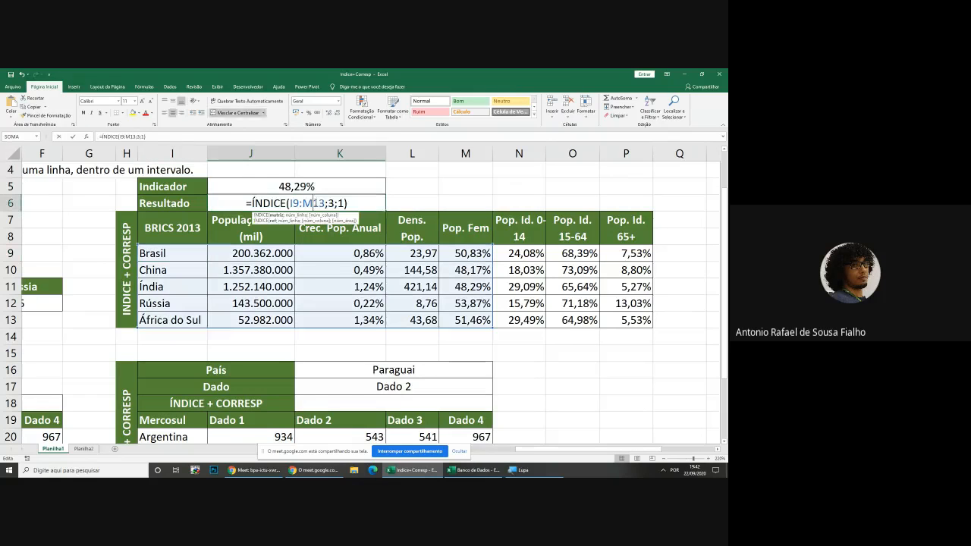
pyautogui.moveTo(347, 203); pyautogui.dragTo(328, 203)
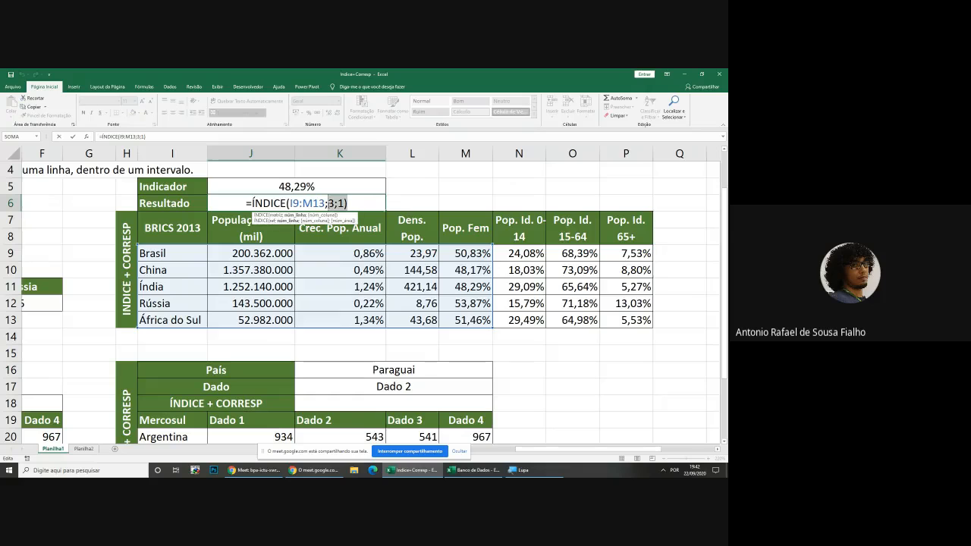
pyautogui.press('BackSpace')
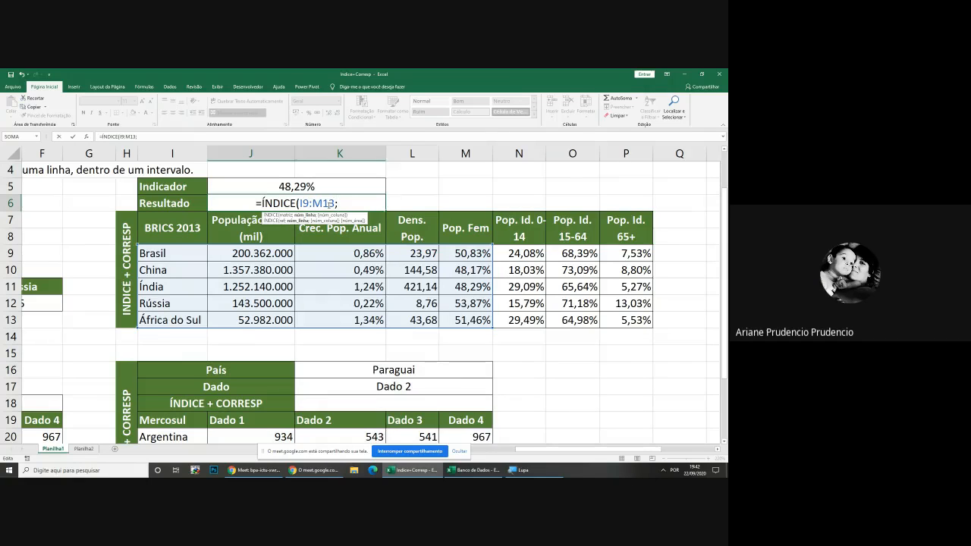
# Complete the ÍNDICE formula in J6 with CORRESP(J5;M9:M13;0) as the row number and 1 as the column number
pyautogui.write('cor')
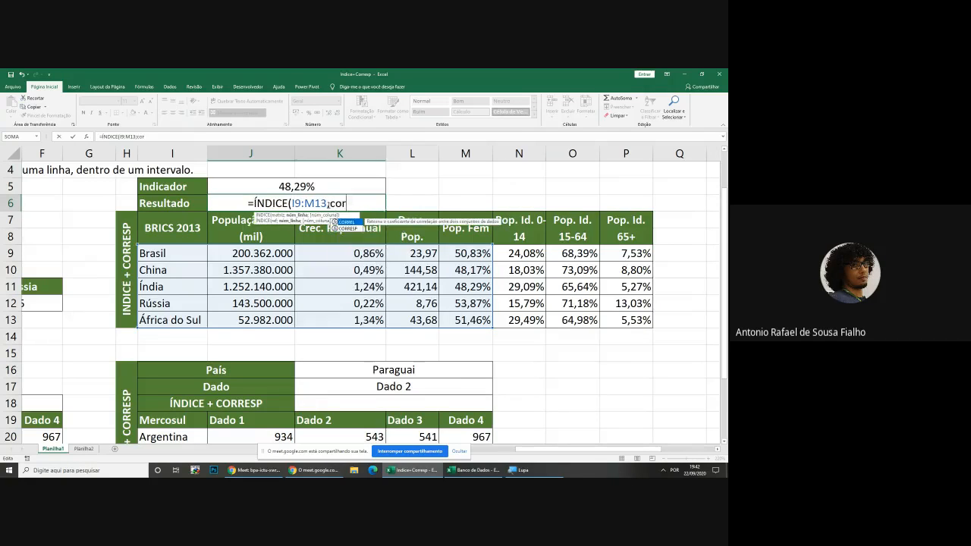
pyautogui.write('res')
pyautogui.press('Tab')
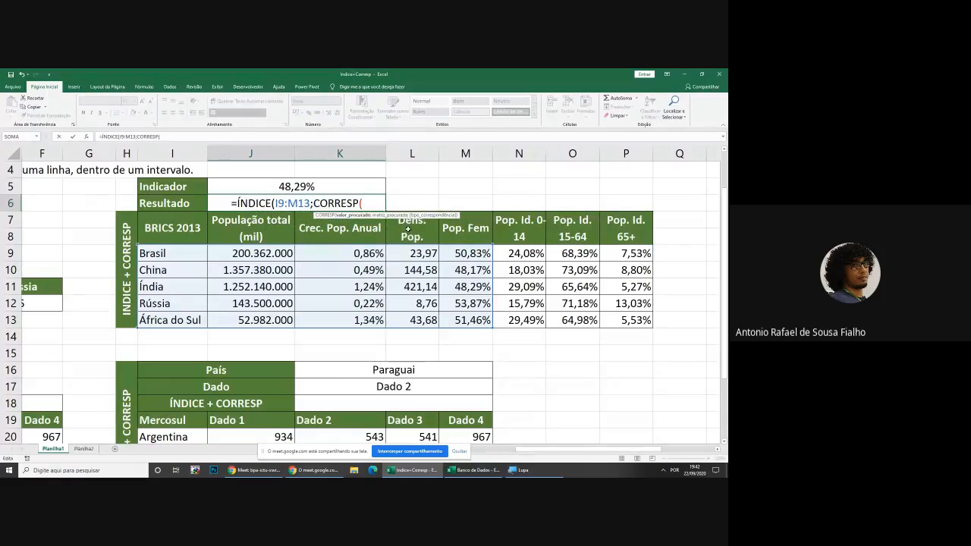
pyautogui.click(294, 184)
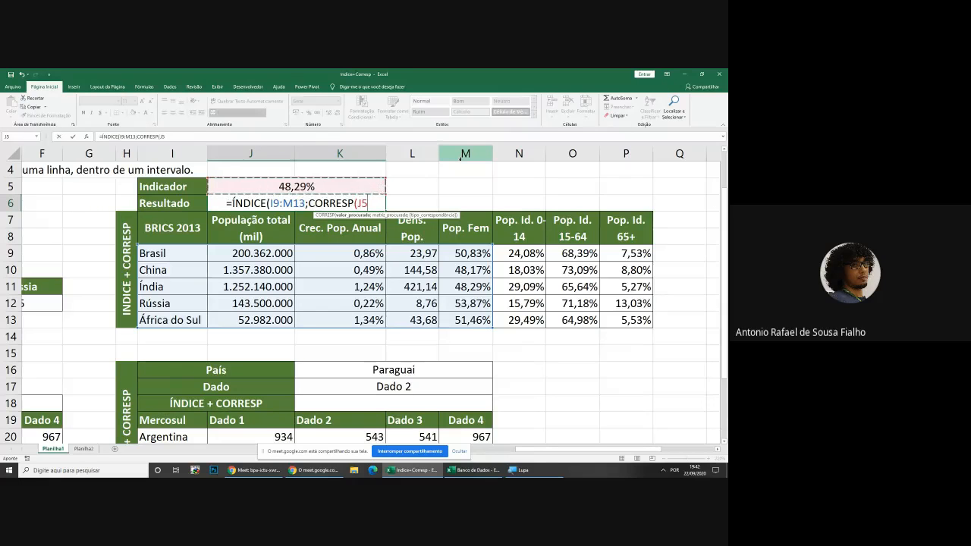
pyautogui.write(';')
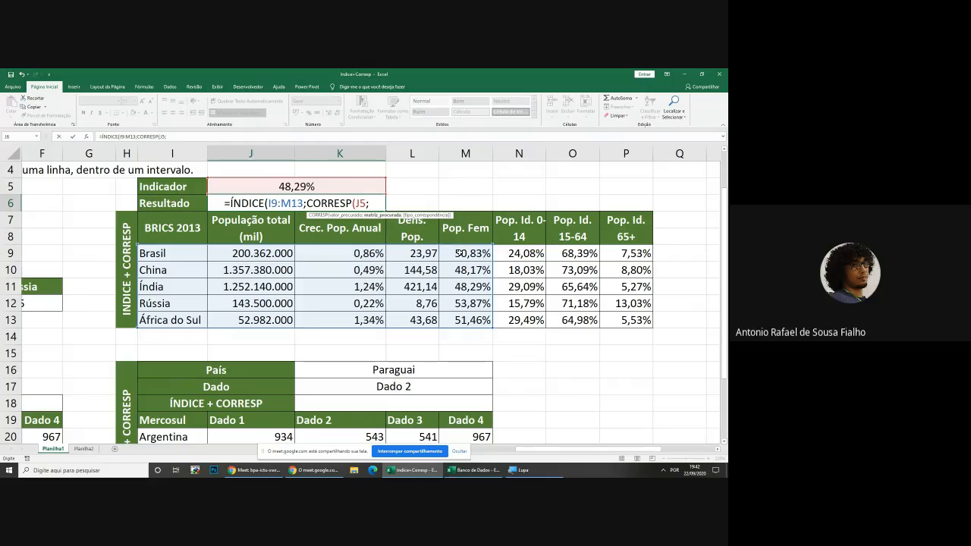
pyautogui.moveTo(458, 253); pyautogui.dragTo(455, 323)
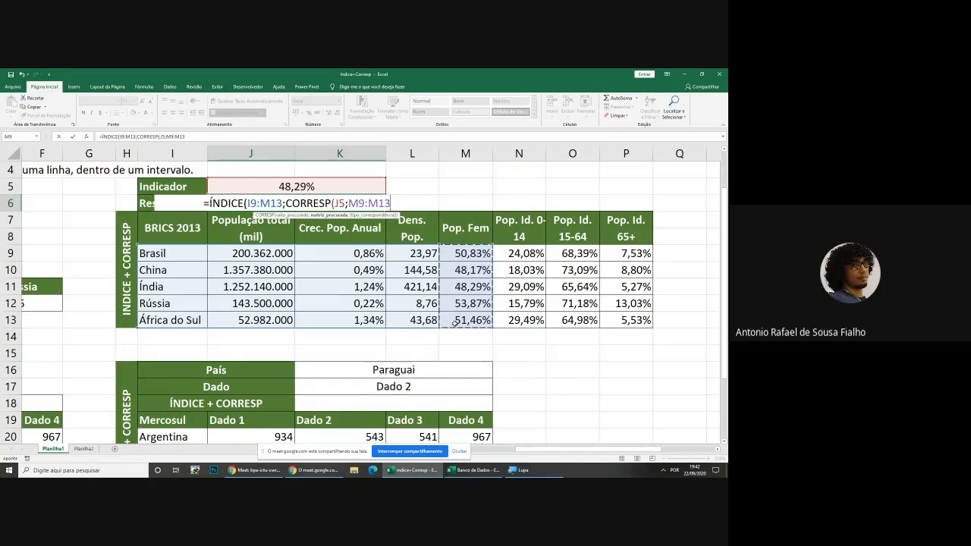
pyautogui.write(';0')
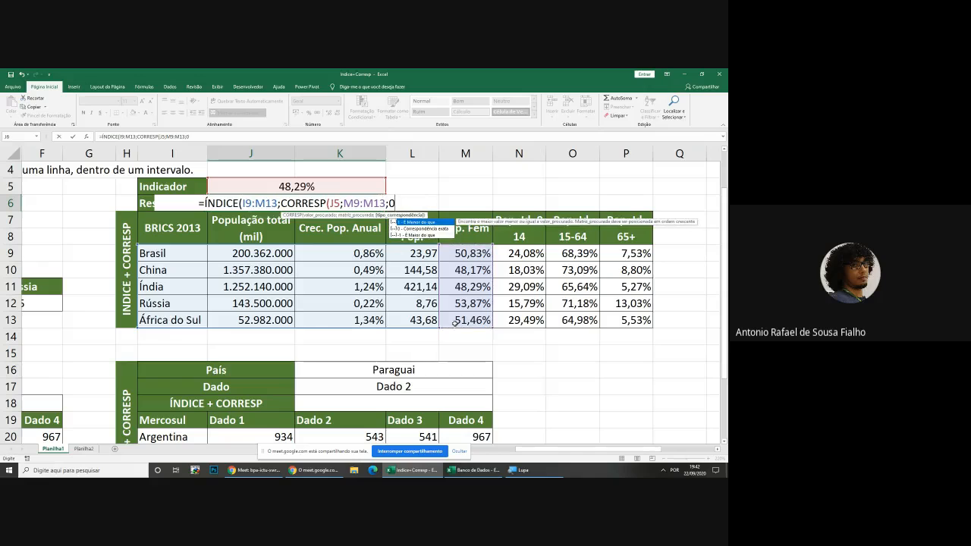
pyautogui.write(')')
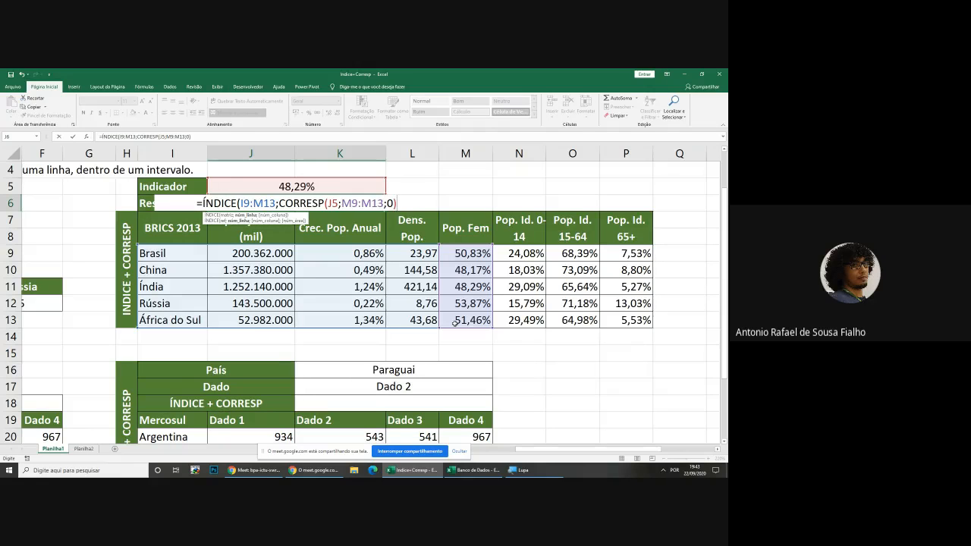
pyautogui.write(';')
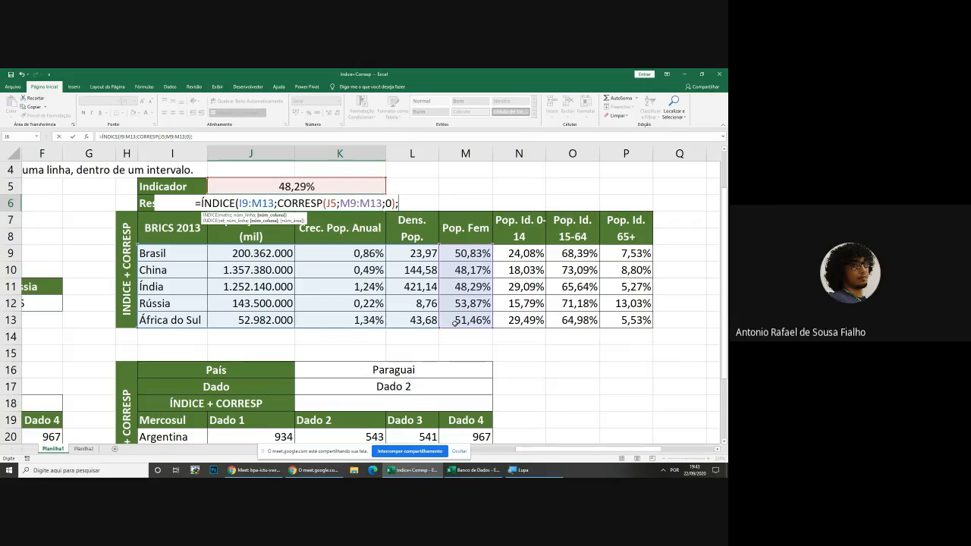
pyautogui.write('1)')
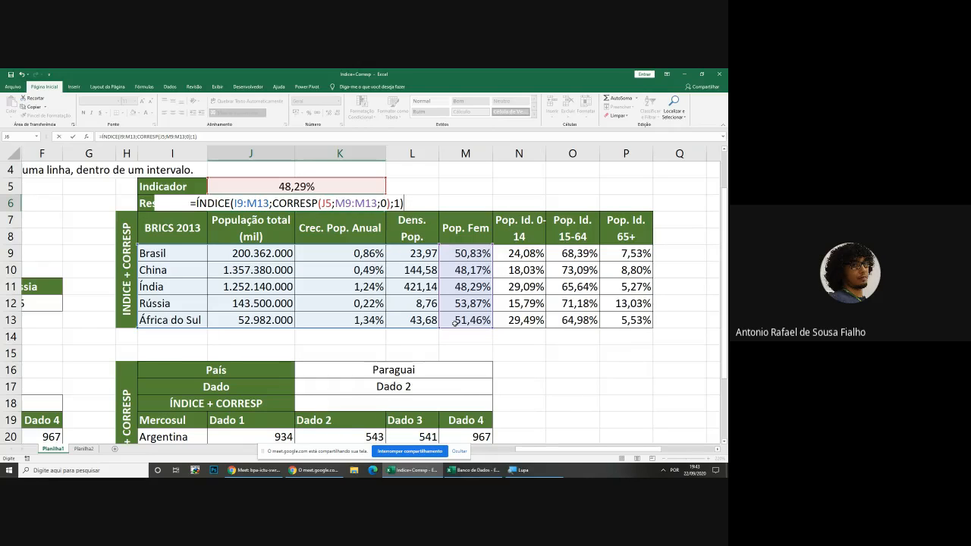
pyautogui.press('Return')
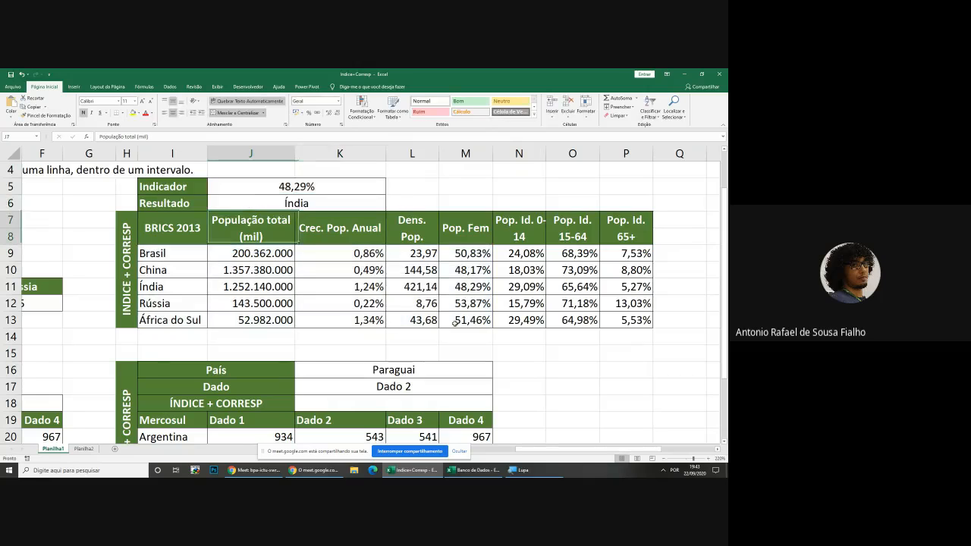
# Review the formula in J6 and test it by setting the Indicador value in J5 to 50,83%
pyautogui.press('Up')
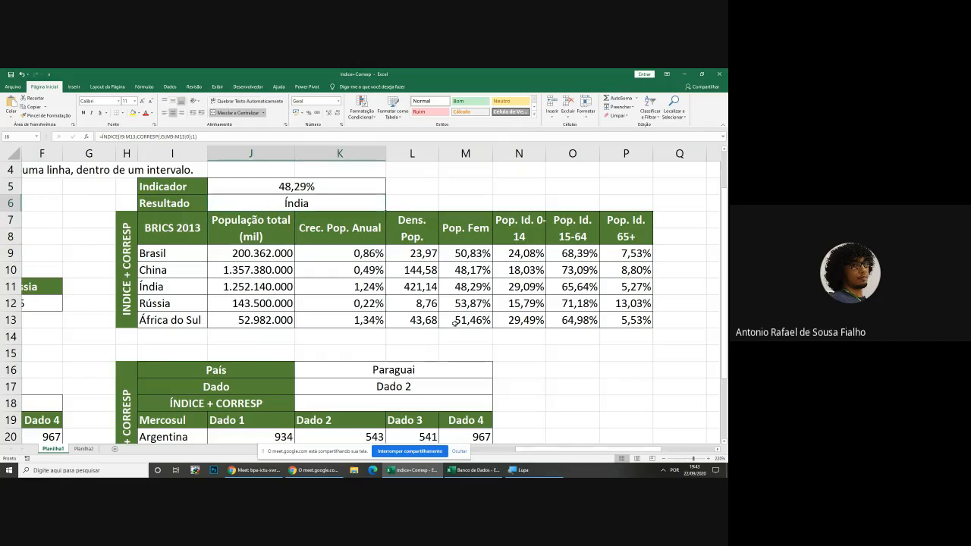
pyautogui.press('F2')
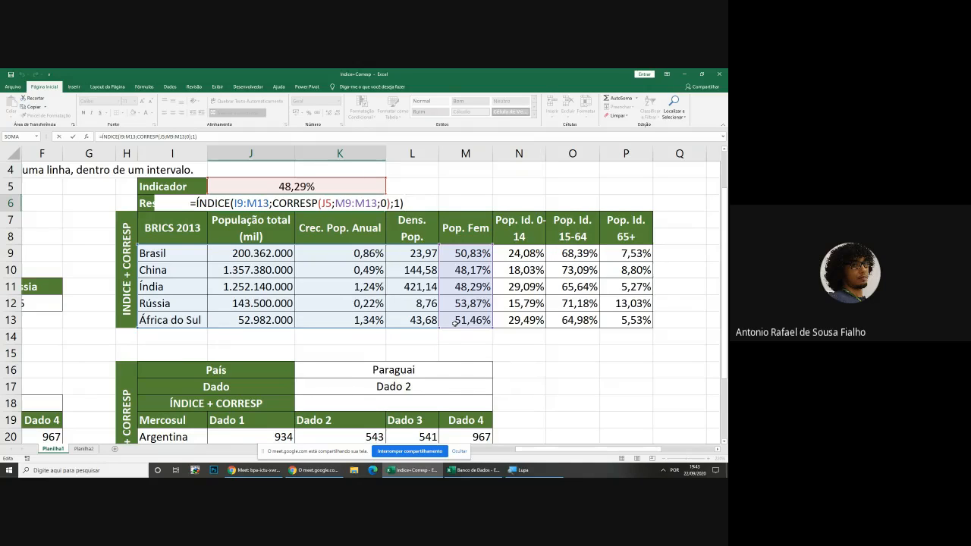
pyautogui.hotkey('shift', 'Return')
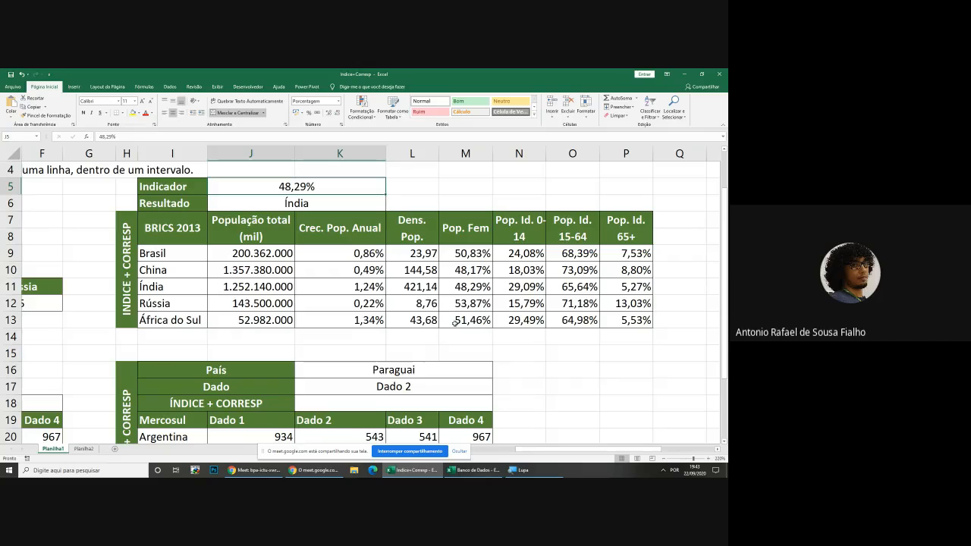
pyautogui.write('50,83')
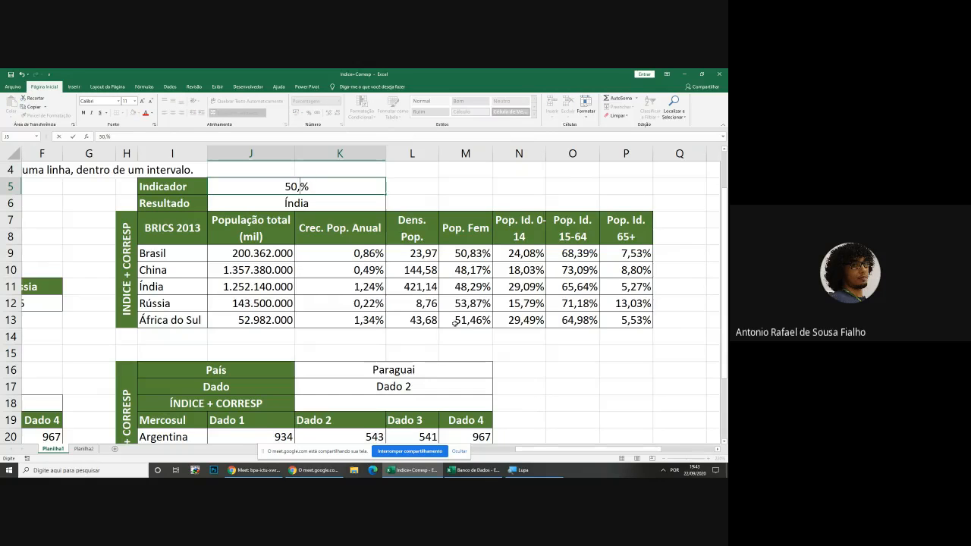
pyautogui.press('Return')
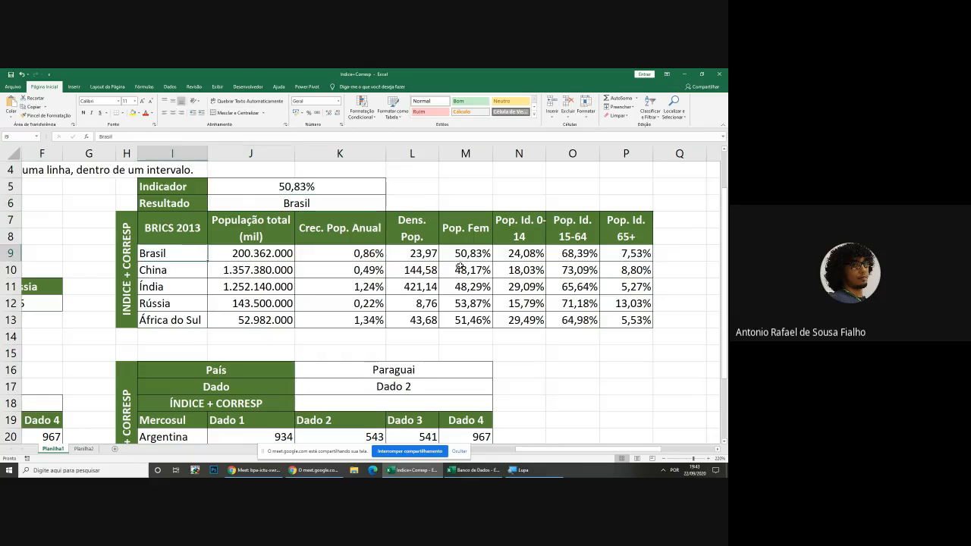
# Set the Indicador in J5 to 51,46%, another value from the Pop. Fem column
pyautogui.moveTo(485, 256); pyautogui.dragTo(482, 353)
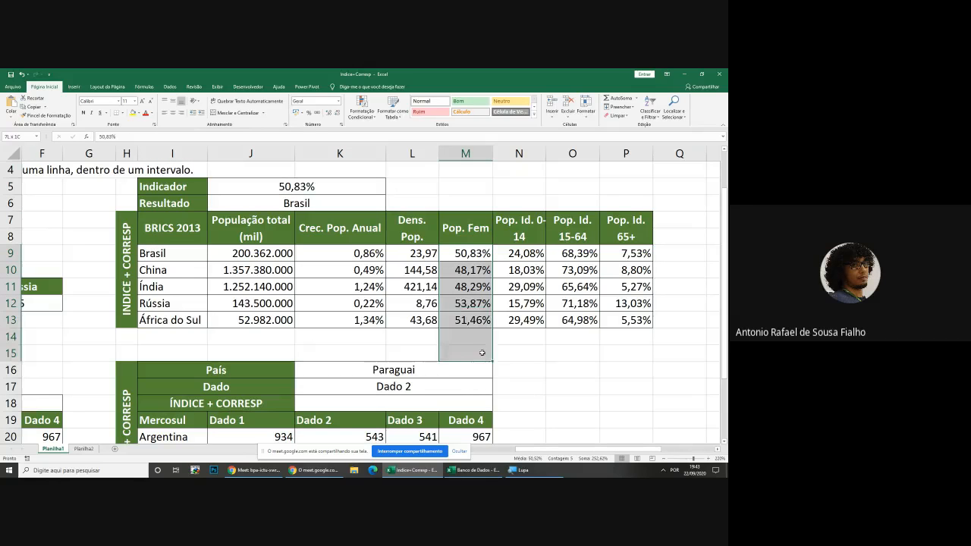
pyautogui.click(323, 189)
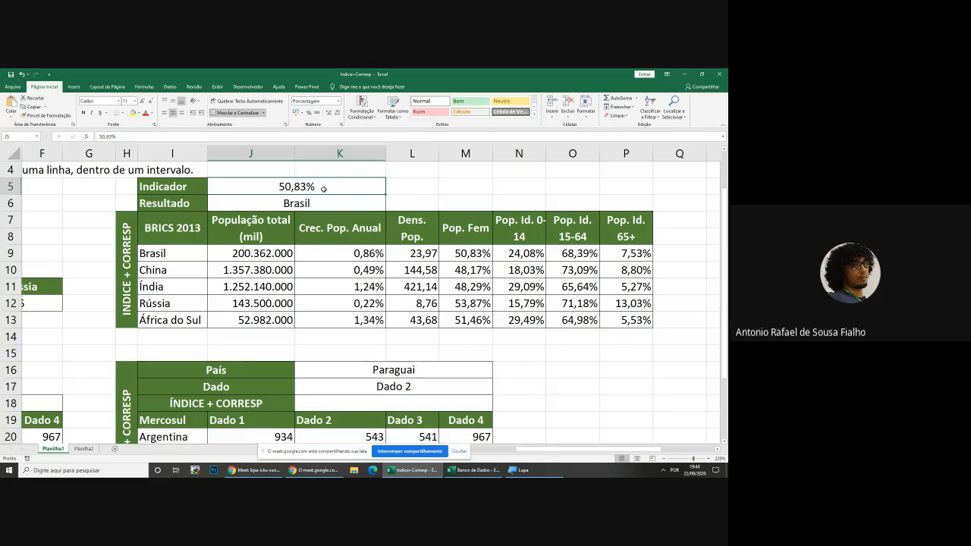
pyautogui.write('51,46')
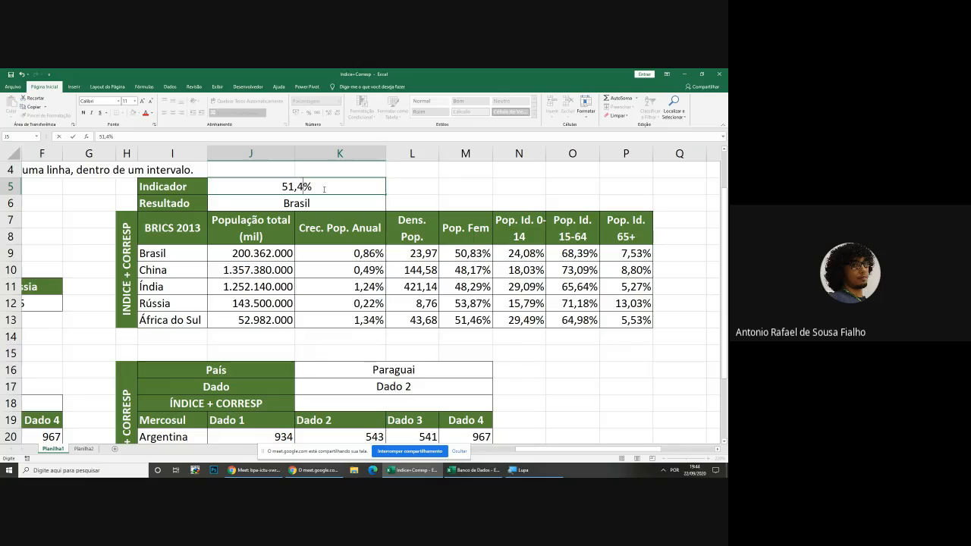
pyautogui.press('Return')
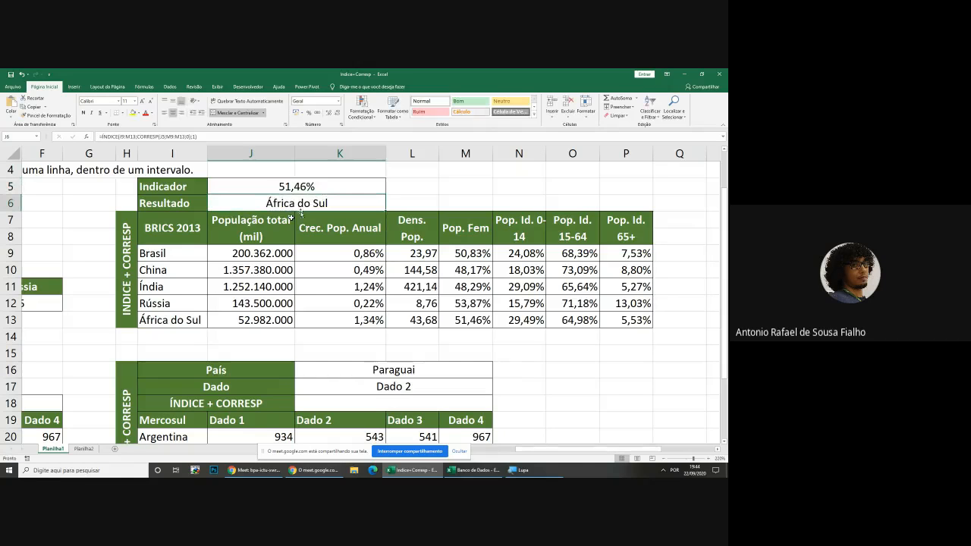
pyautogui.click(171, 319)
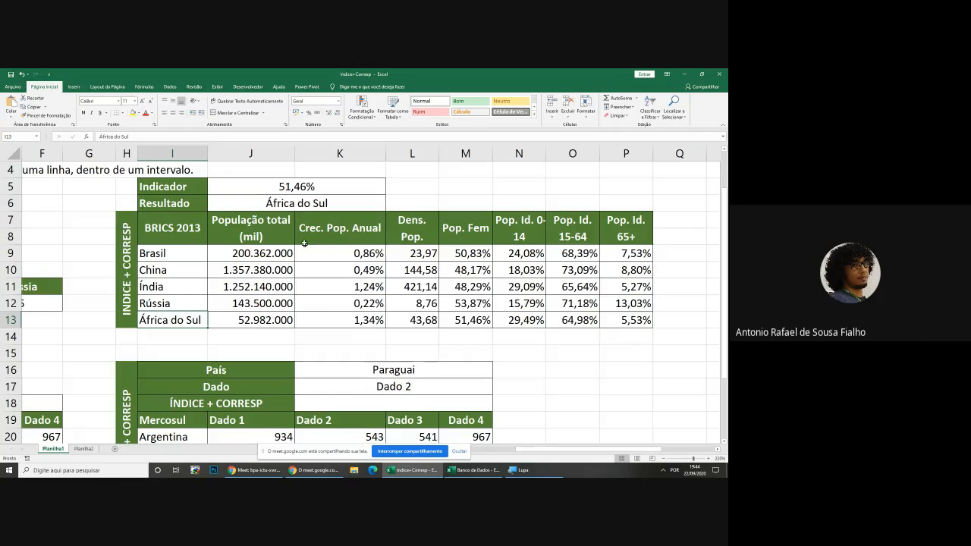
pyautogui.doubleClick(302, 203)
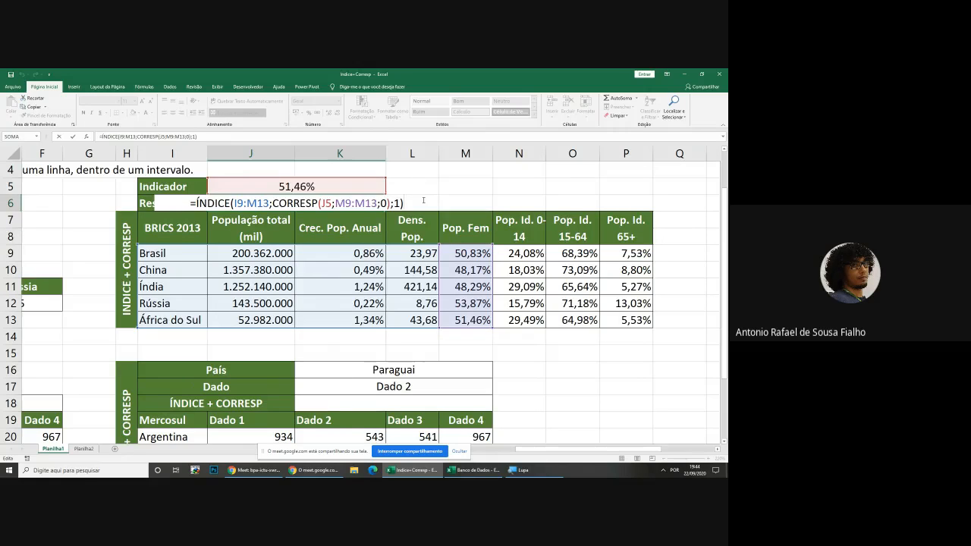
pyautogui.hotkey('ctrl', 'Return')
pyautogui.write('=ind')
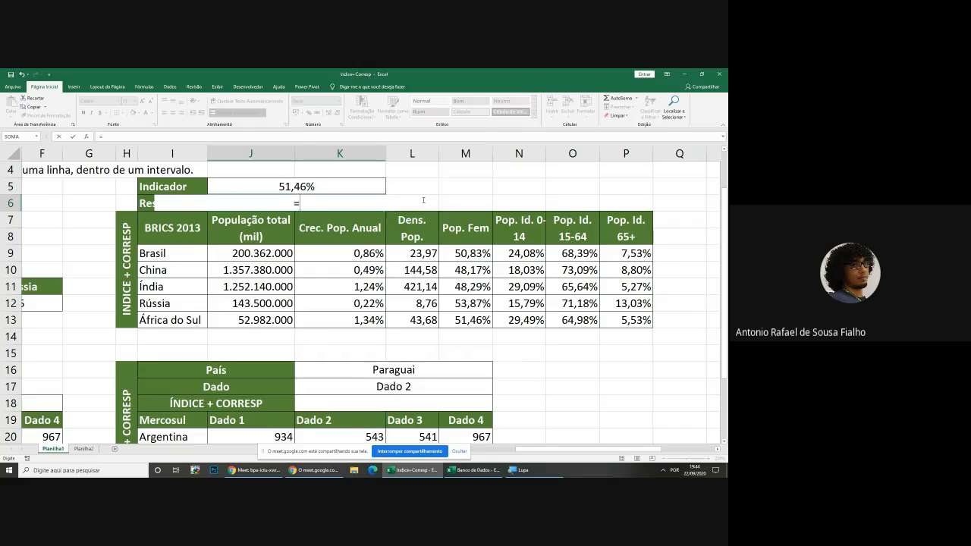
pyautogui.press('Tab')
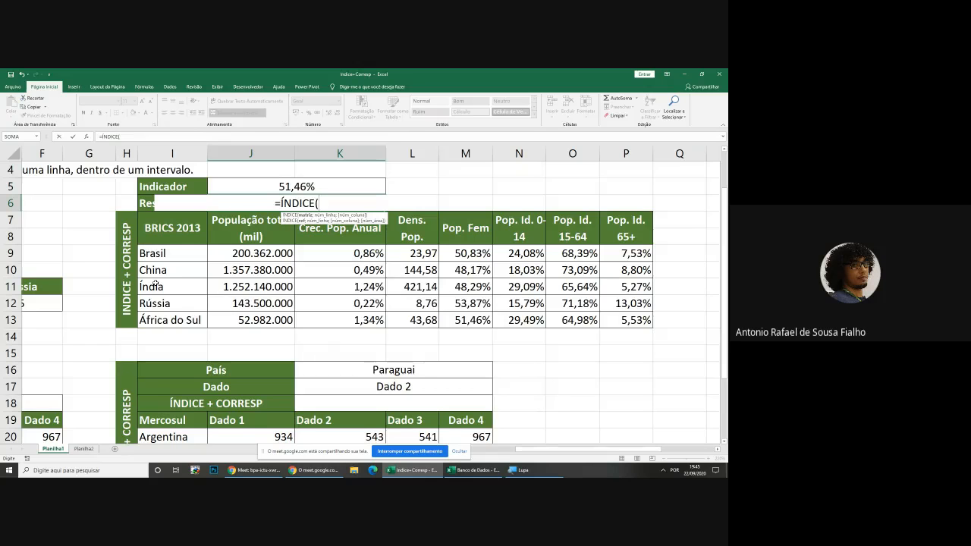
pyautogui.press('Escape')
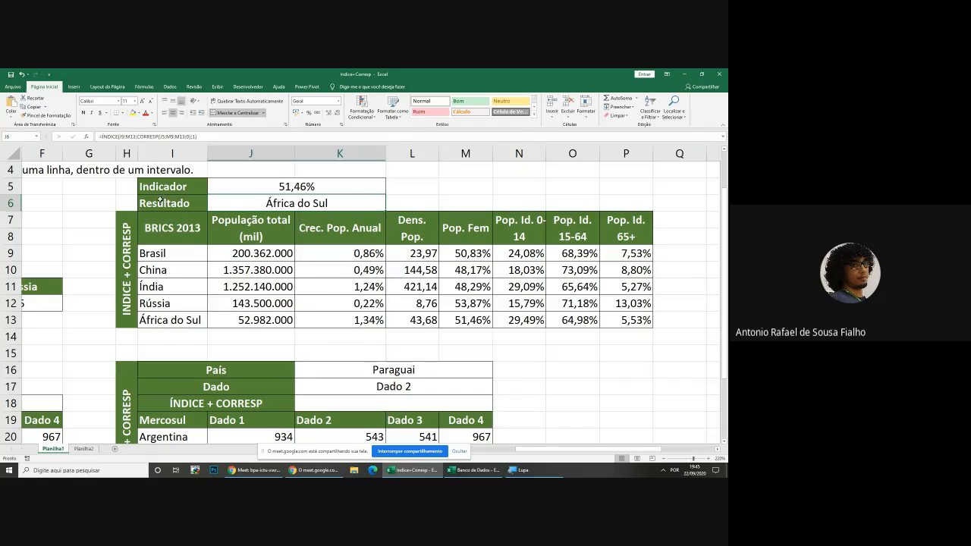
# Start a new ÍNDICE formula in the Resultado cell J6, using only the country column I9:I13 as the matrix
pyautogui.click(189, 203)
pyautogui.click(250, 206)
pyautogui.moveTo(151, 255); pyautogui.dragTo(159, 320)
pyautogui.click(315, 203)
pyautogui.write('=índ')
pyautogui.press('Tab')
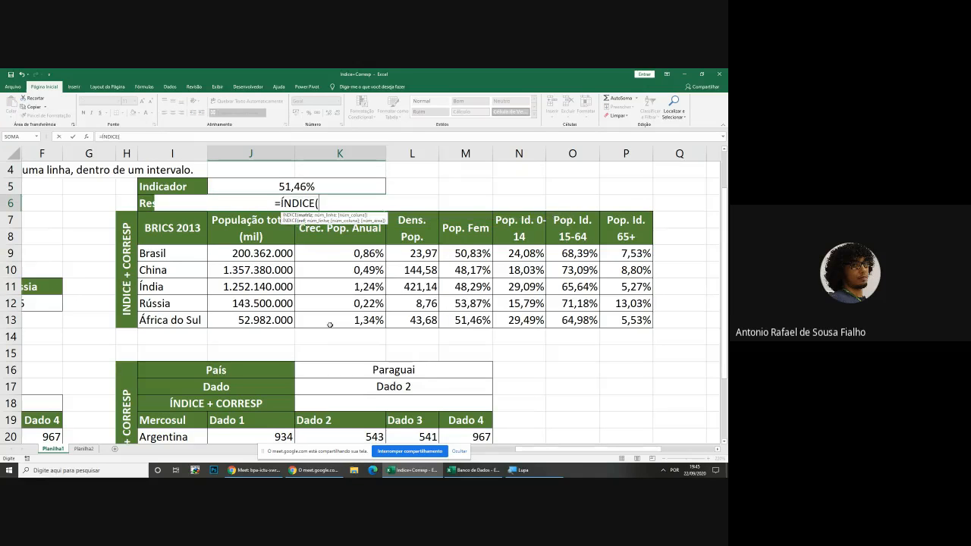
pyautogui.moveTo(175, 257); pyautogui.dragTo(463, 324)
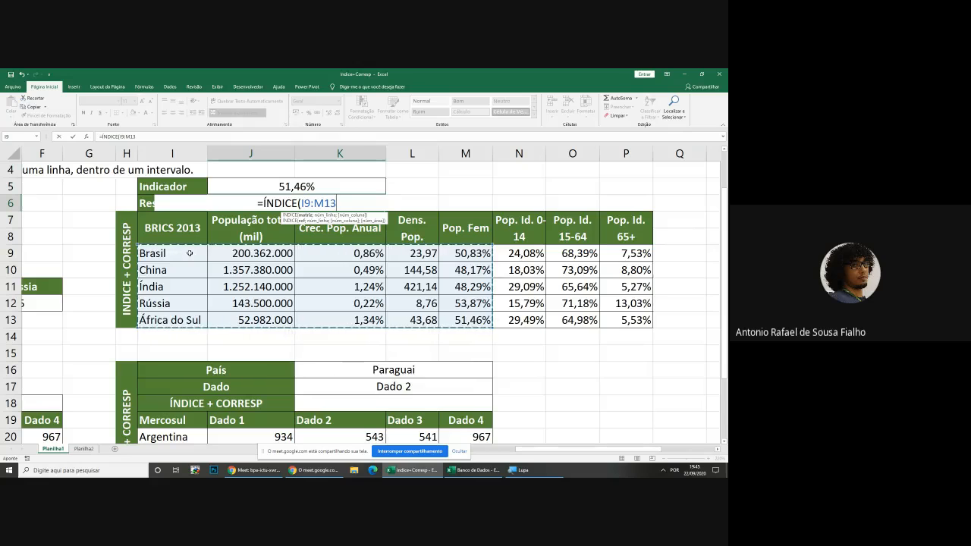
pyautogui.moveTo(186, 250); pyautogui.dragTo(184, 309)
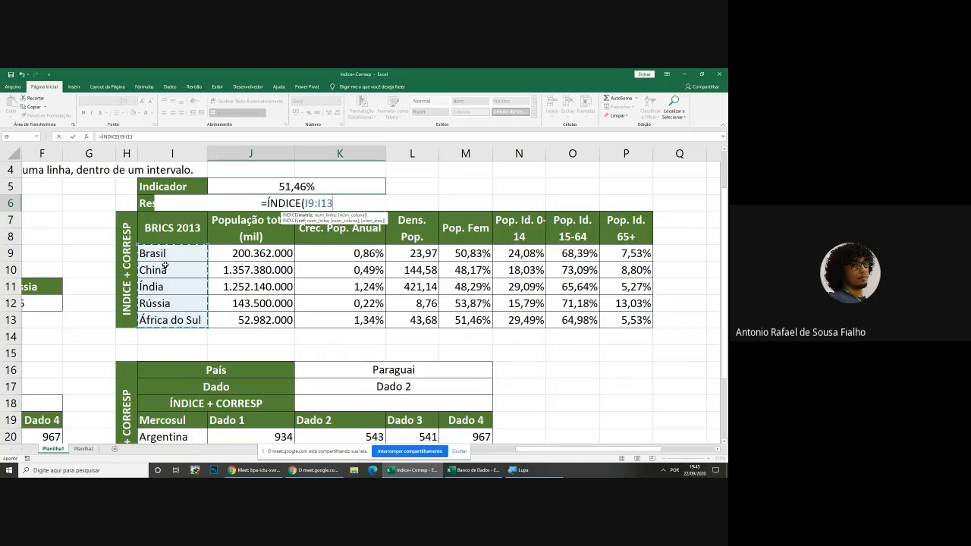
pyautogui.moveTo(173, 253); pyautogui.dragTo(175, 318)
pyautogui.write(';')
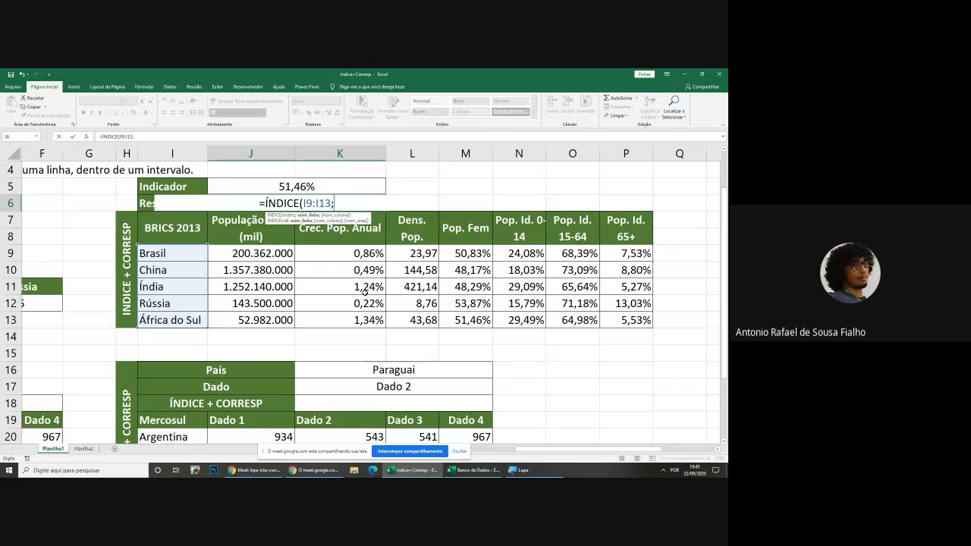
# Add CORRESP(J5;M9:M13;0) as the row number of the ÍNDICE formula in J6
pyautogui.write('corresp')
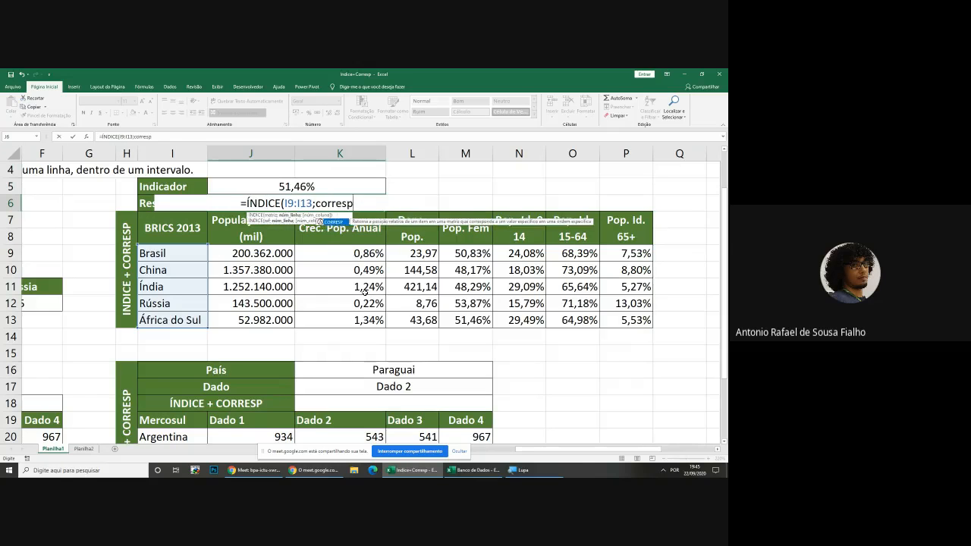
pyautogui.press('Tab')
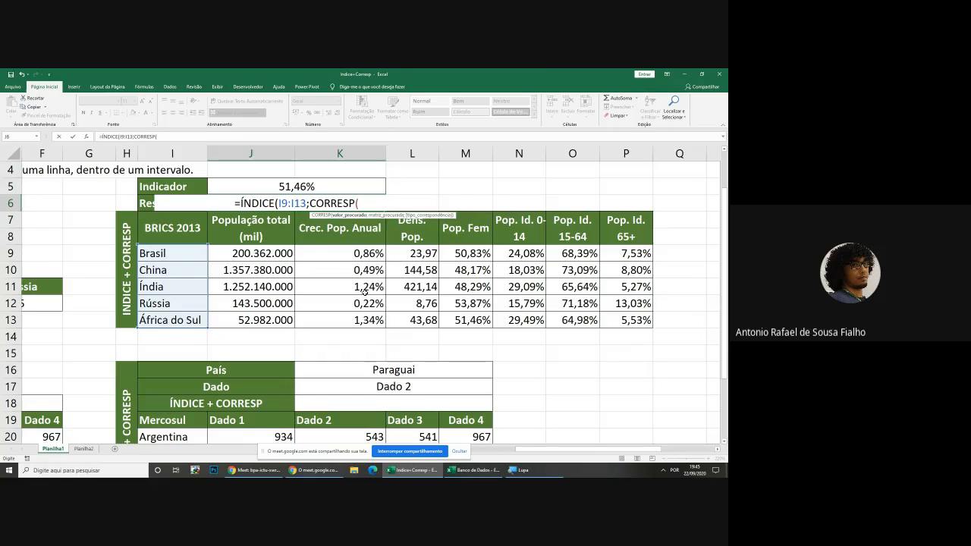
pyautogui.click(303, 185)
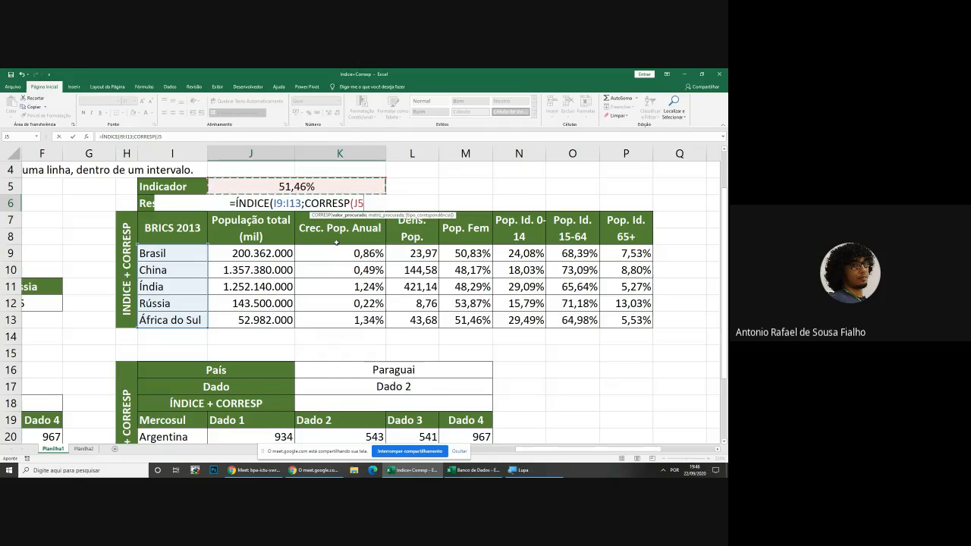
pyautogui.write(';')
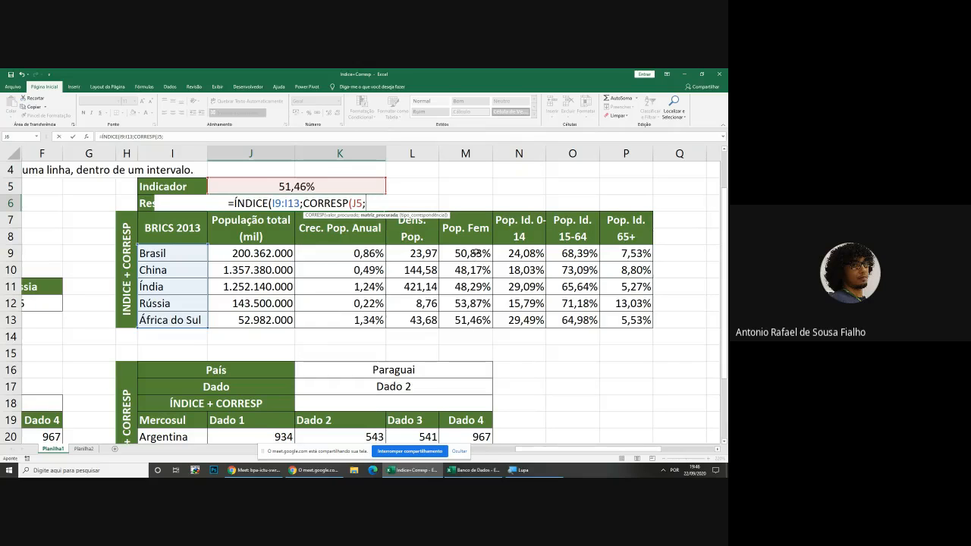
pyautogui.moveTo(466, 253); pyautogui.dragTo(465, 319)
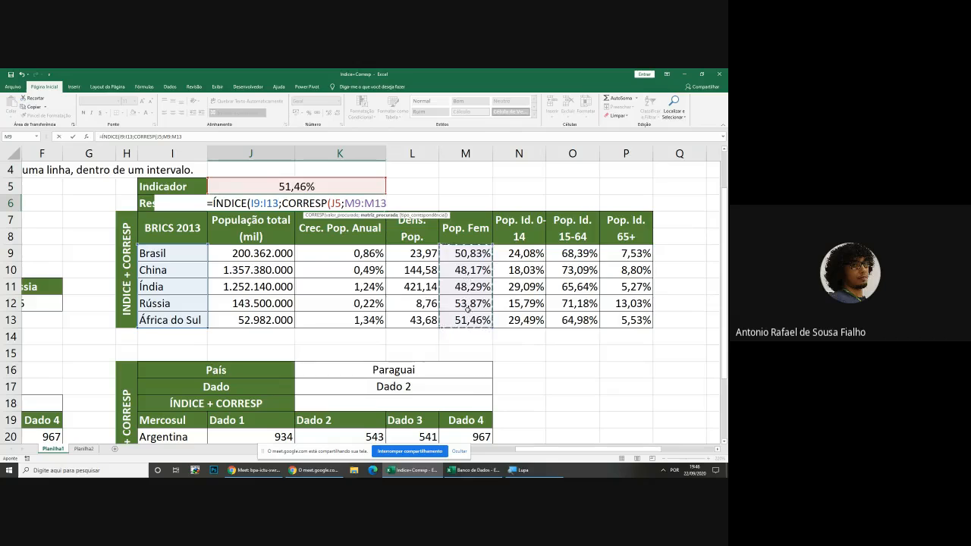
pyautogui.write(';0')
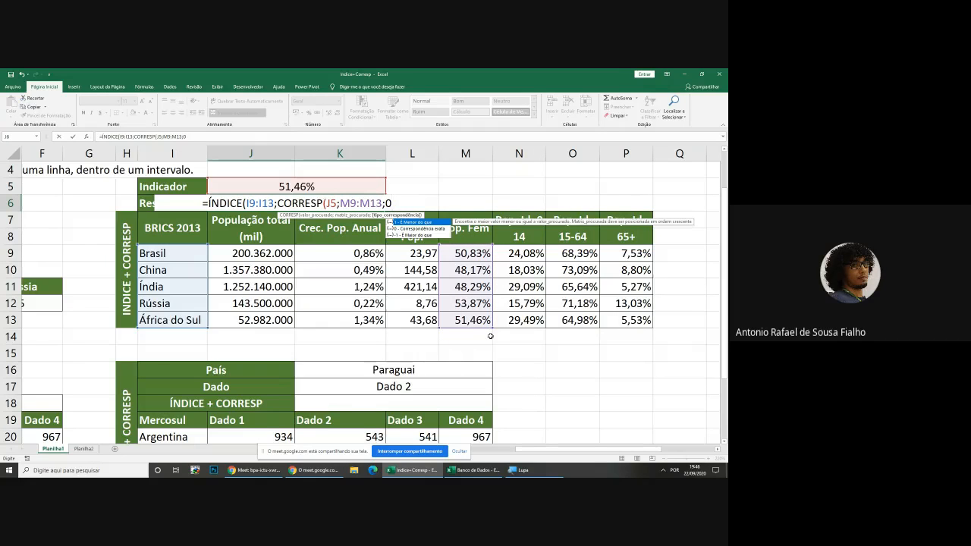
pyautogui.write(')')
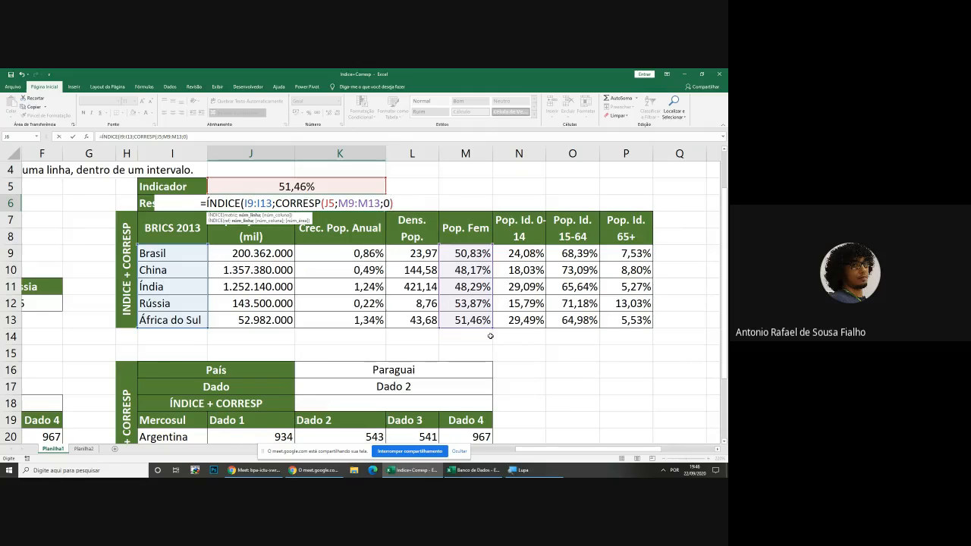
# Complete the ÍNDICE formula in J6 with 1 as the column number
pyautogui.write(';')
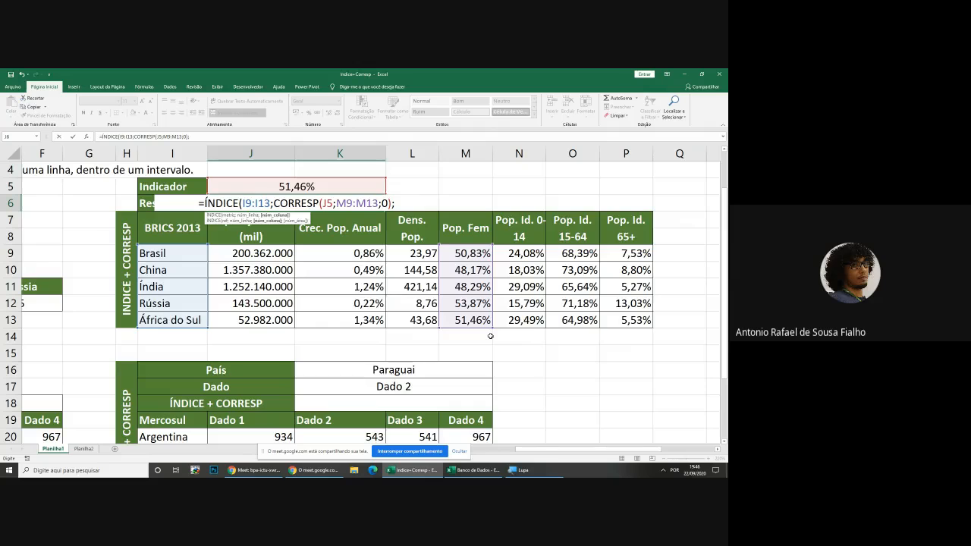
pyautogui.write('1')
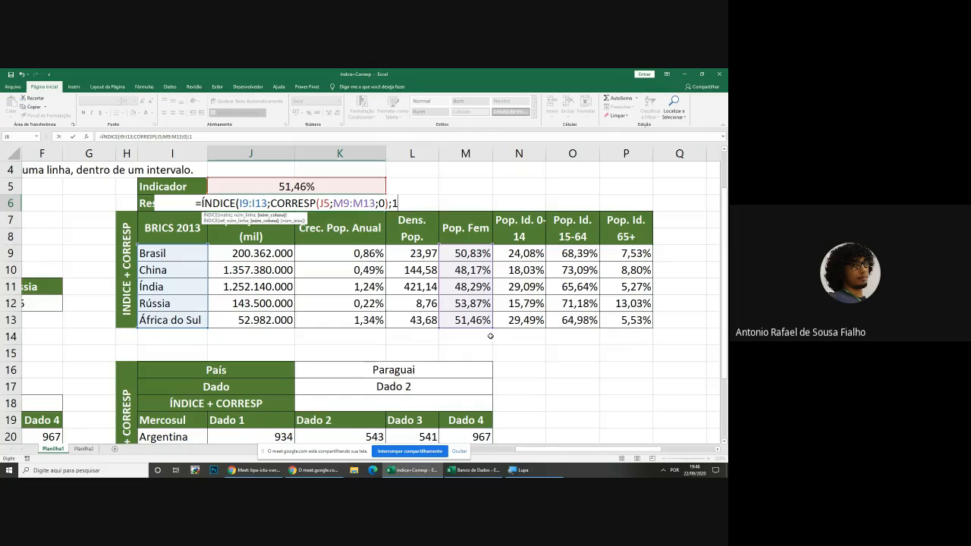
pyautogui.write(')')
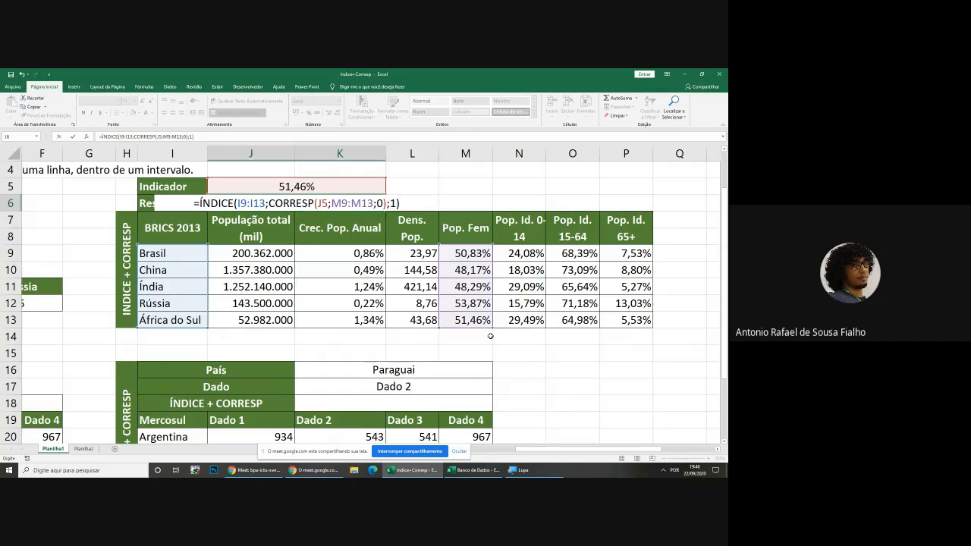
pyautogui.press('Return')
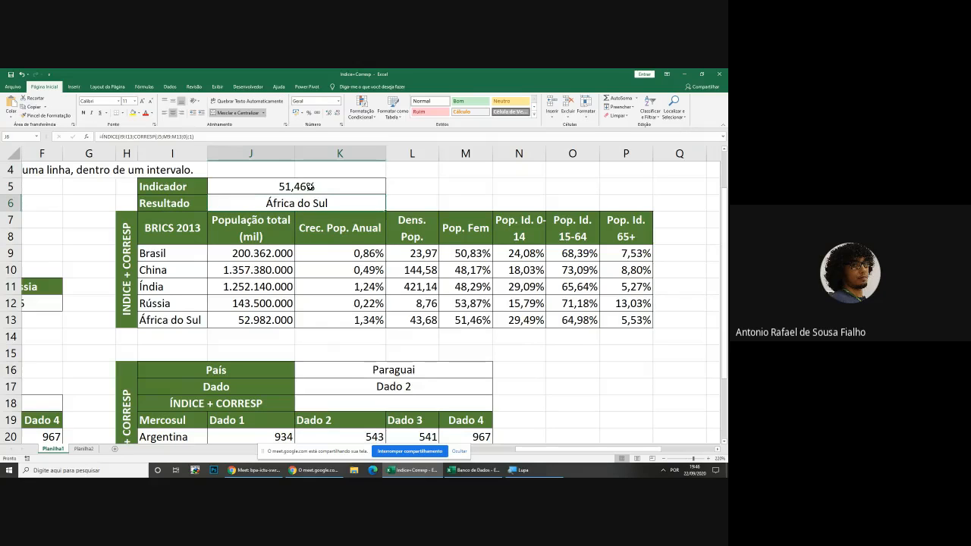
# Set the Indicador value in J5 to 48,29% to test the formula
pyautogui.click(311, 186)
pyautogui.write('45,2')
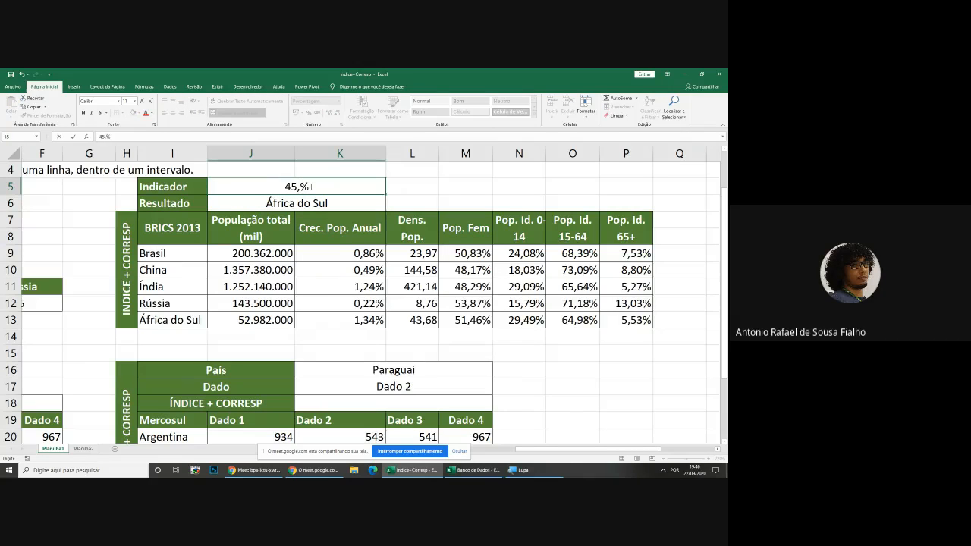
pyautogui.press('BackSpace')
pyautogui.press('BackSpace')
pyautogui.press('BackSpace')
pyautogui.write('8,29')
pyautogui.press('Return')
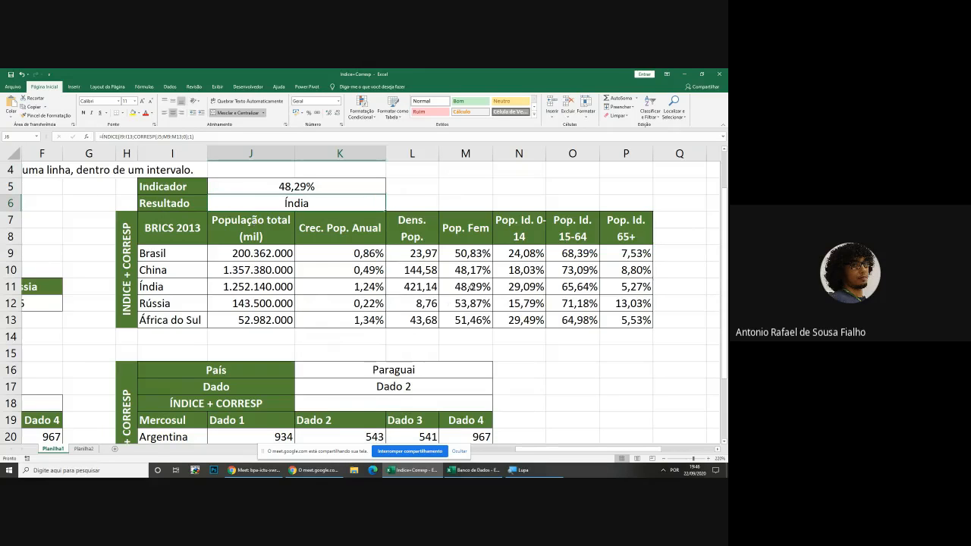
# Remove the column number argument from the J6 formula, leaving =ÍNDICE(I9:I13;CORRESP(J5;M9:M13;0))
pyautogui.doubleClick(336, 208)
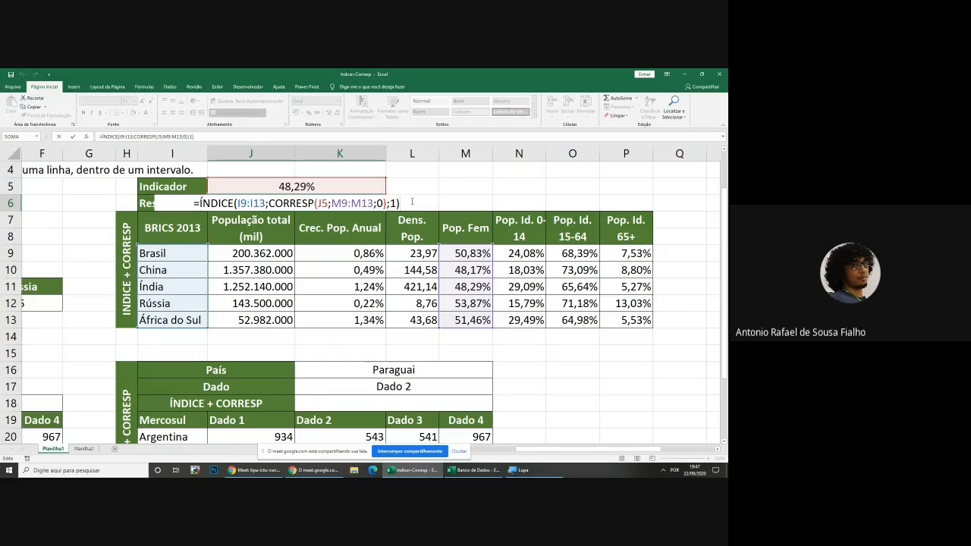
pyautogui.moveTo(234, 203); pyautogui.dragTo(266, 203)
pyautogui.click(258, 203)
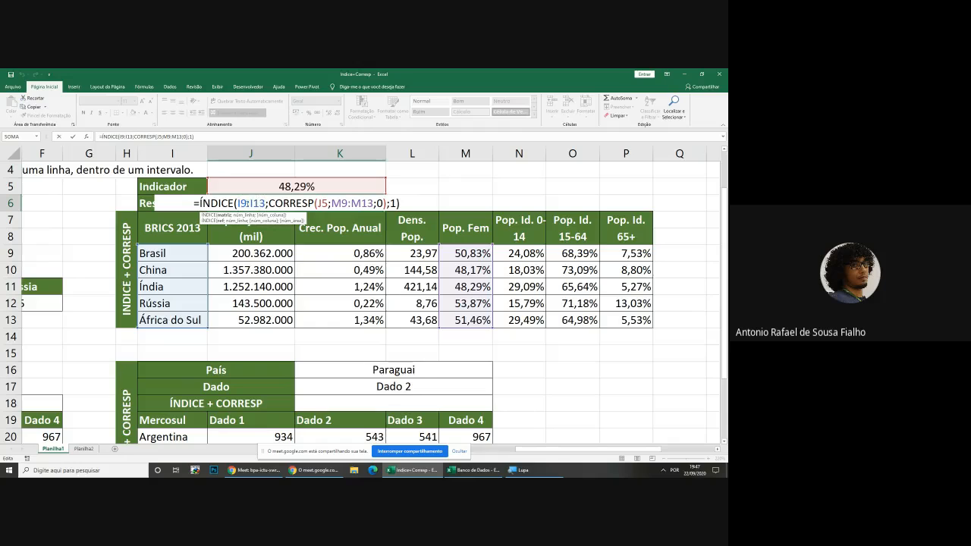
pyautogui.click(401, 202)
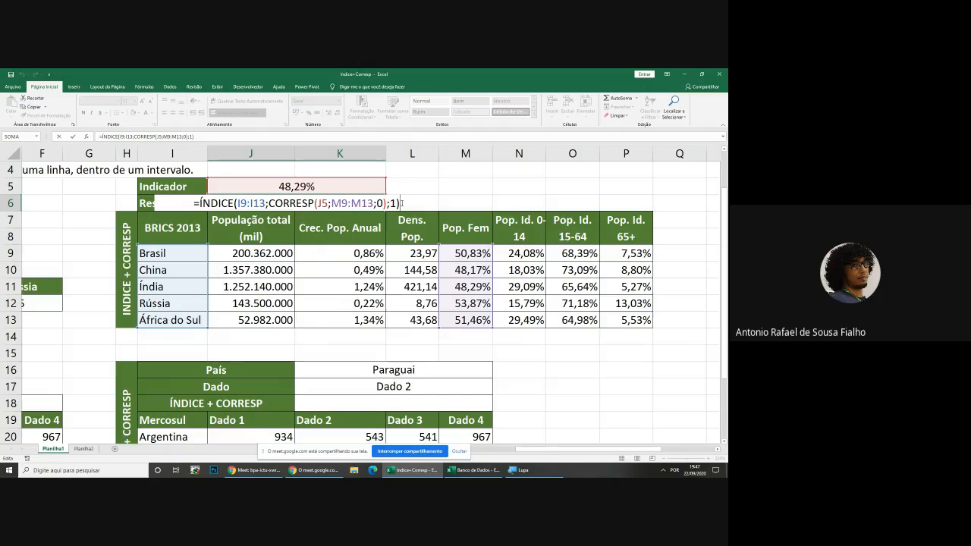
pyautogui.press('BackSpace')
pyautogui.press('BackSpace')
pyautogui.press('BackSpace')
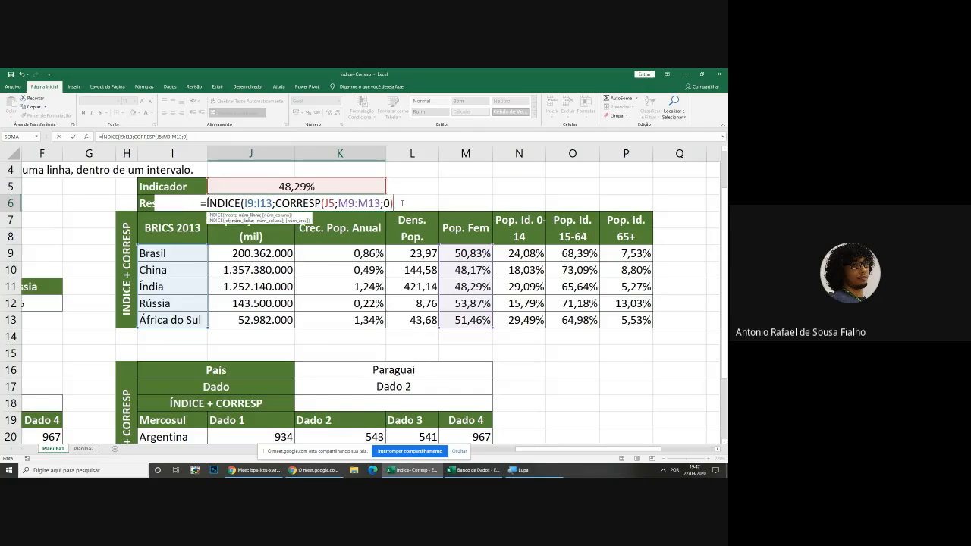
pyautogui.write(')')
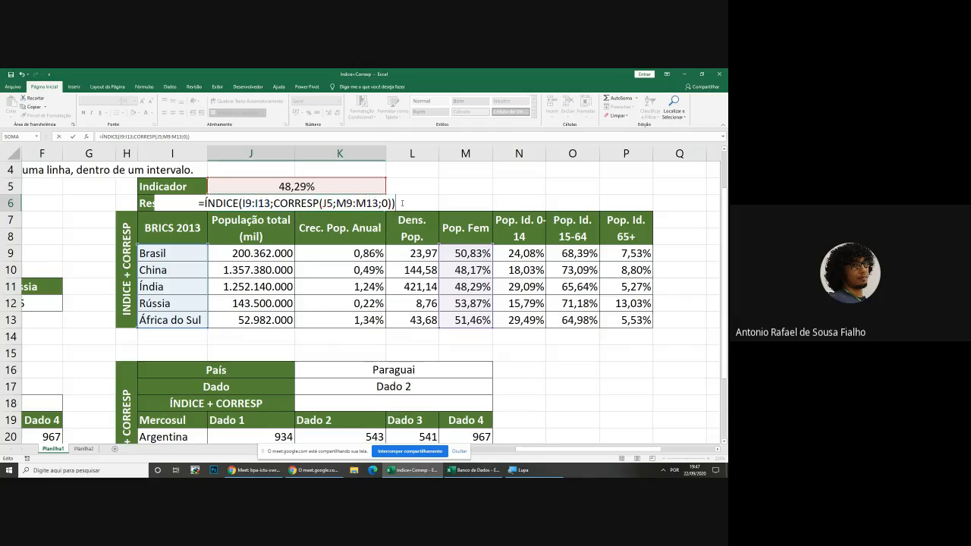
pyautogui.press('Return')
# Review the J6 formula, focusing on the single-column matrix I9:I13
pyautogui.press('Up')
pyautogui.press('F2')
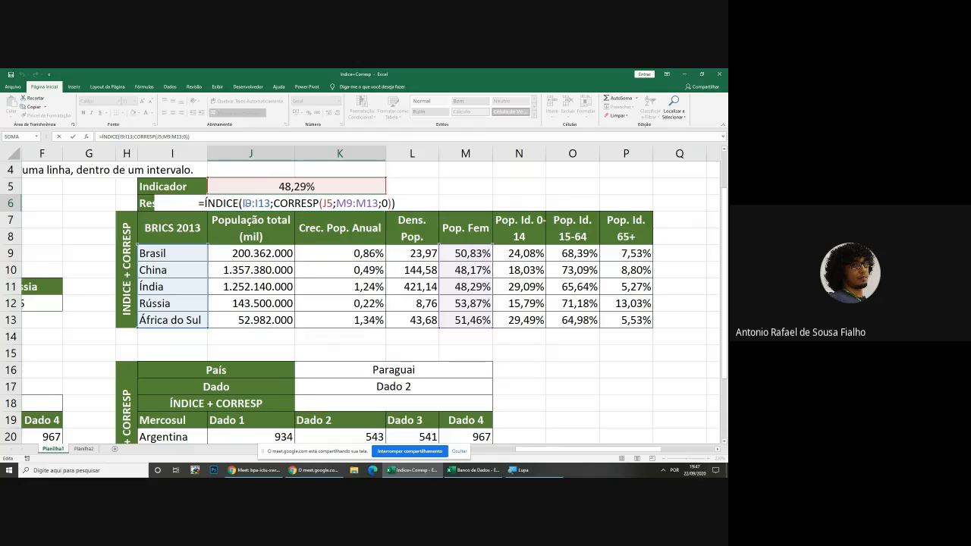
pyautogui.moveTo(243, 203); pyautogui.dragTo(270, 203)
pyautogui.press('Return')
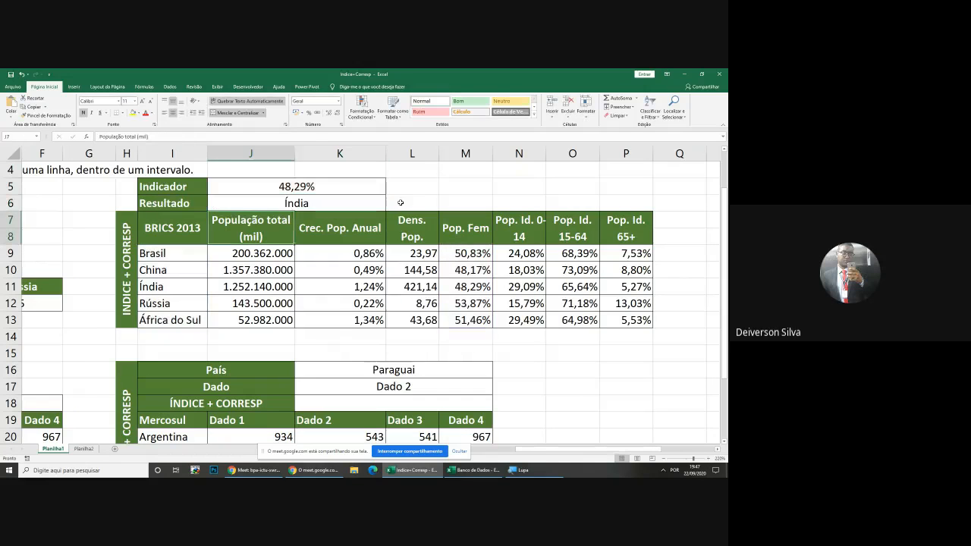
# Set the Indicador in J5 to 48,17%, the Pop. Fem value for China
pyautogui.doubleClick(307, 182)
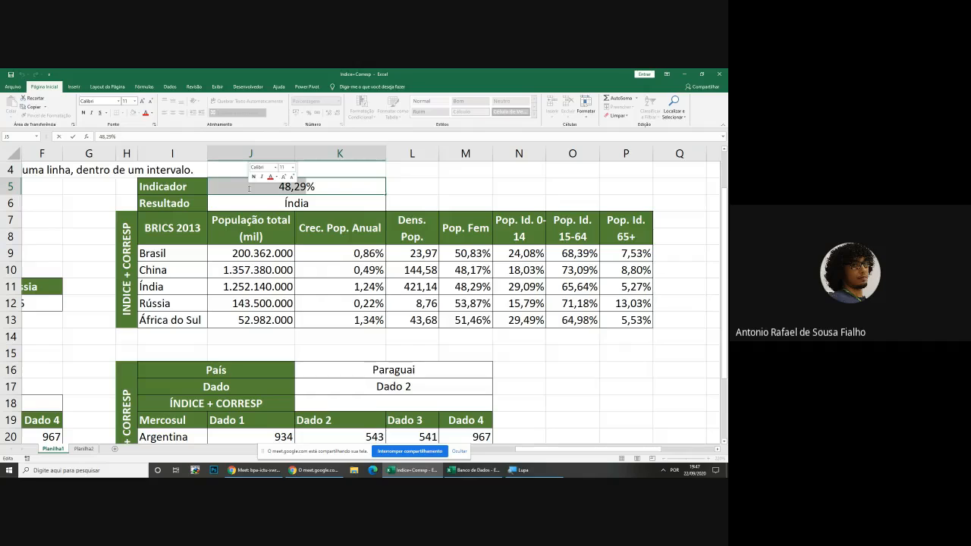
pyautogui.write('48')
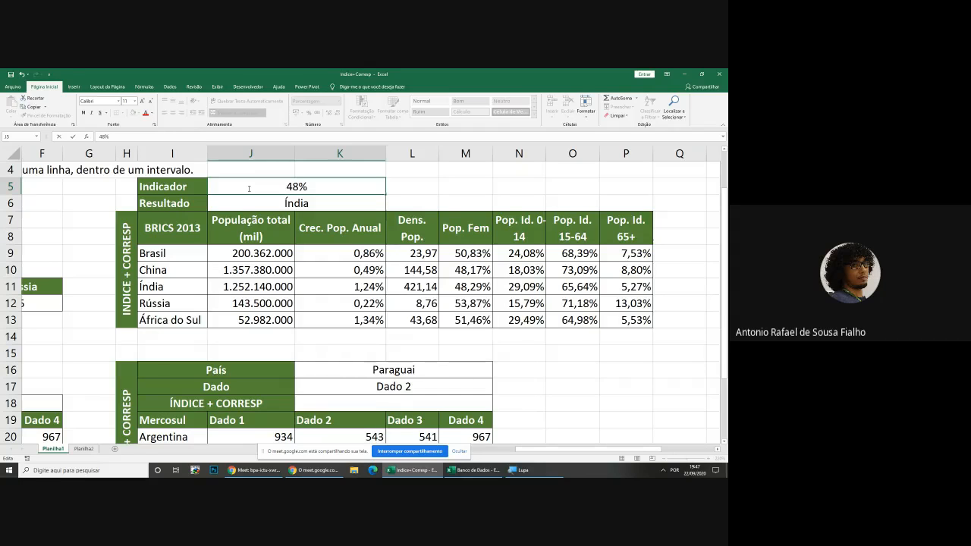
pyautogui.write(',17')
pyautogui.press('Return')
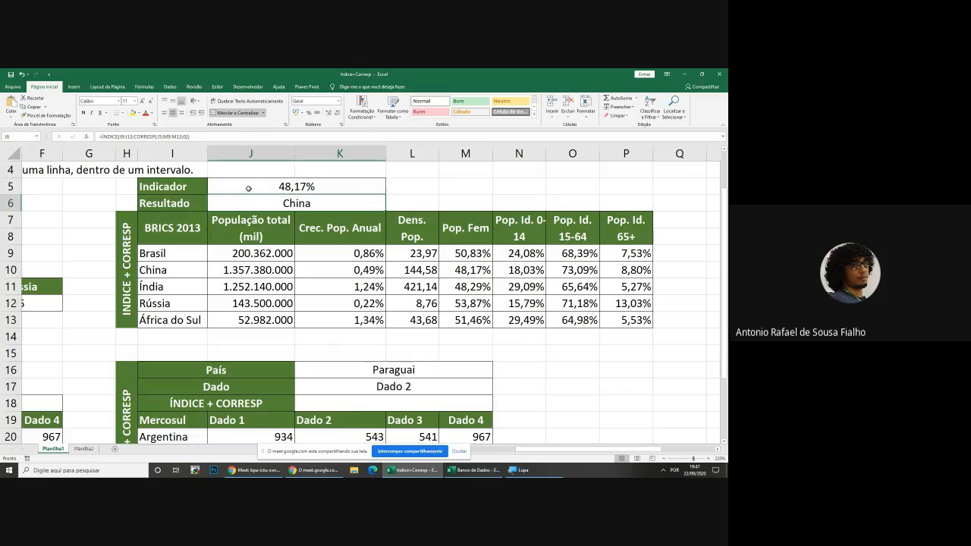
# Replace the matrix in the J6 ÍNDICE formula with the full BRICS data range I9:P13
pyautogui.doubleClick(257, 202)
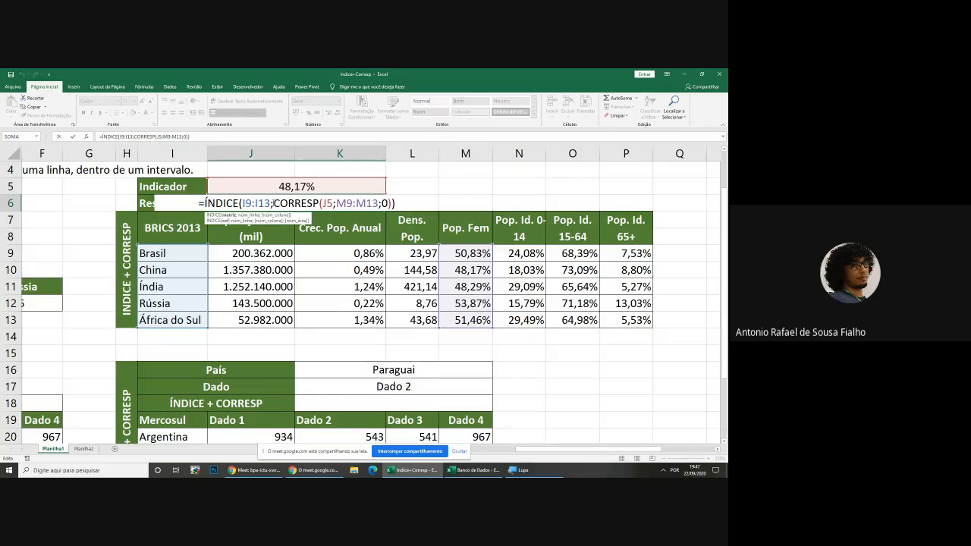
pyautogui.moveTo(273, 203); pyautogui.dragTo(241, 202)
pyautogui.press('BackSpace')
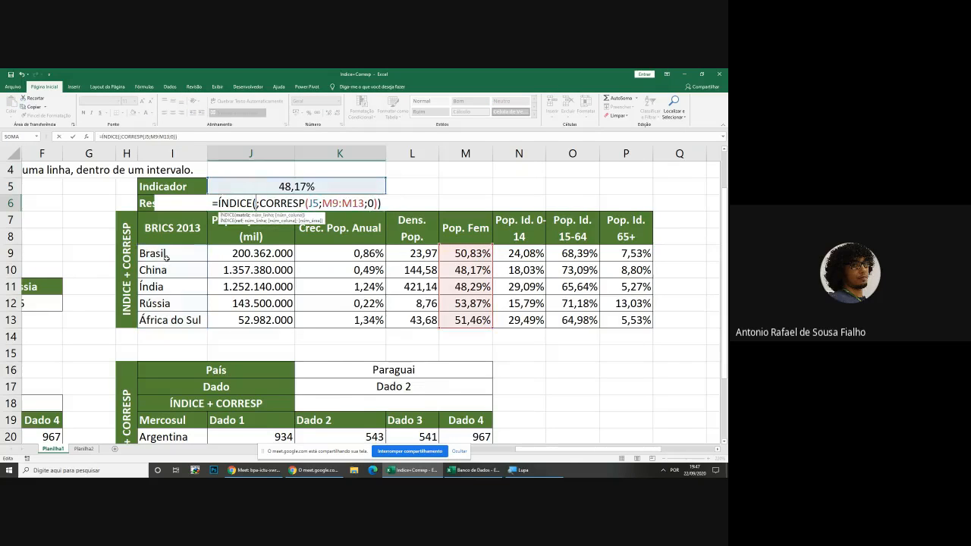
pyautogui.moveTo(166, 257); pyautogui.dragTo(640, 321)
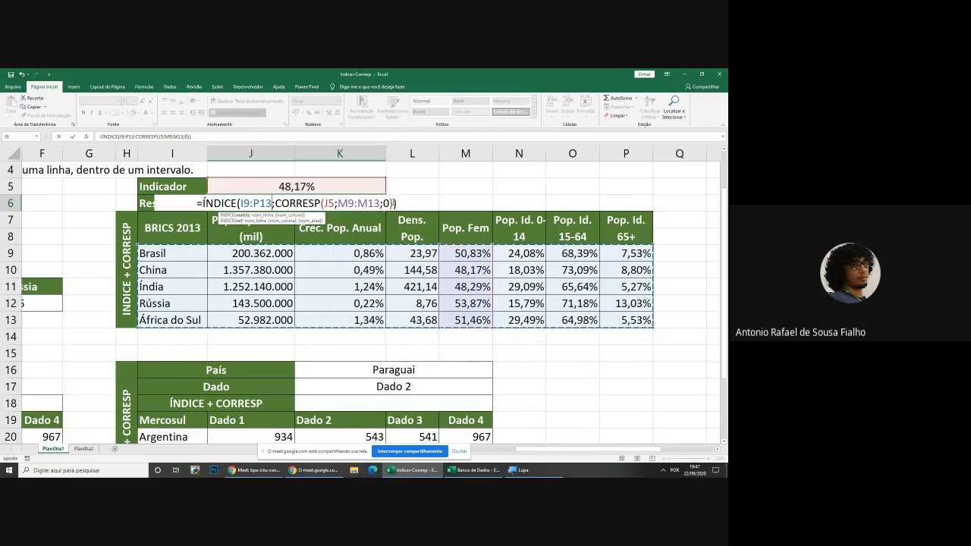
# Add 1 as the column number argument of the J6 formula, making it =ÍNDICE(I9:P13;CORRESP(J5;M9:M13;0);1), and reopen it for checking
pyautogui.click(392, 203)
pyautogui.write(';1')
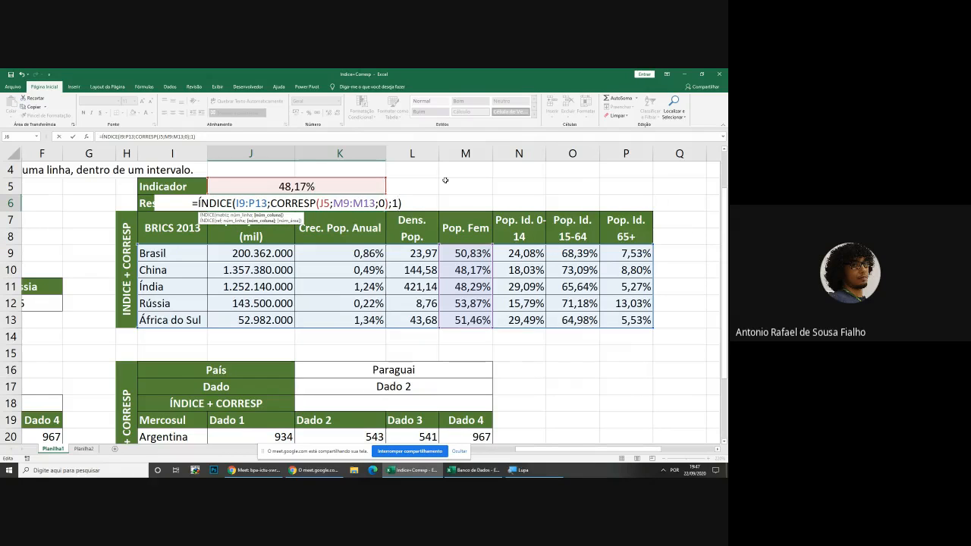
pyautogui.press('Return')
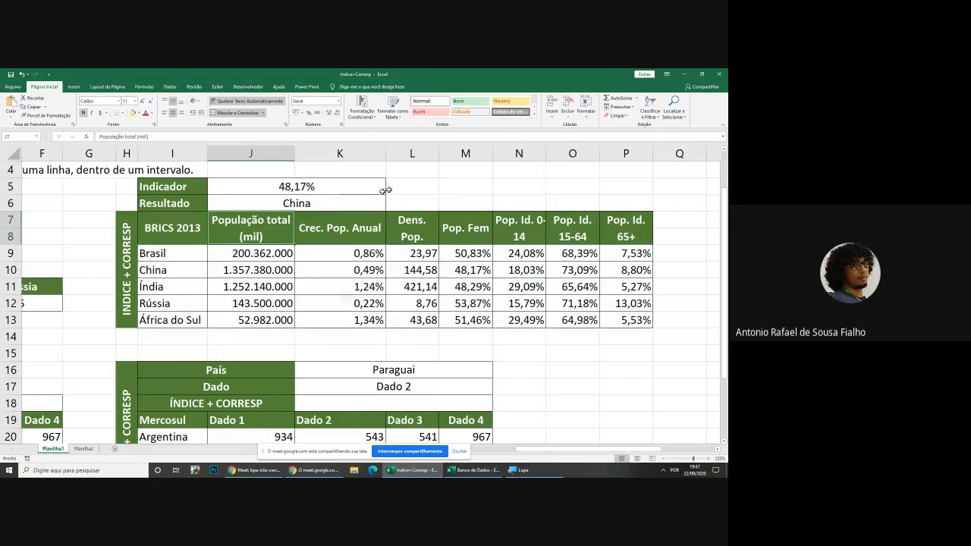
pyautogui.doubleClick(353, 203)
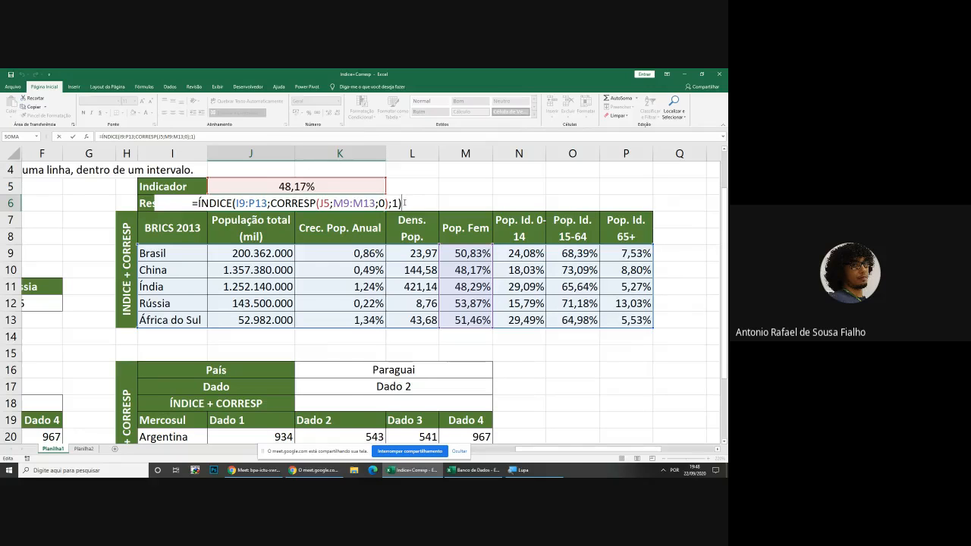
pyautogui.press('Return')
# Examine the Mercosul table's Dado and ÍNDICE + CORRESP cells, and review the J6 formula of the BRICS table
pyautogui.scroll(-3, 403, 208)
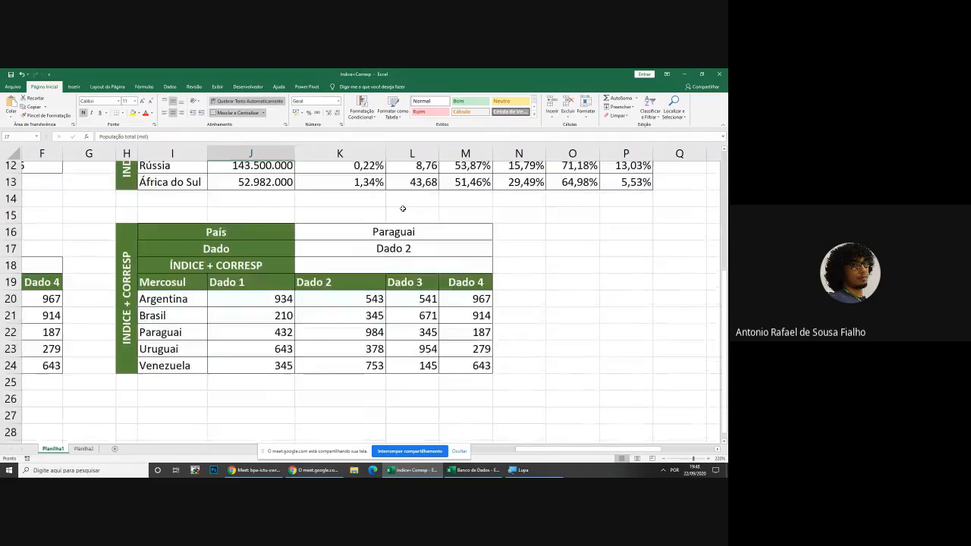
pyautogui.scroll(-1, 403, 209)
pyautogui.click(395, 249)
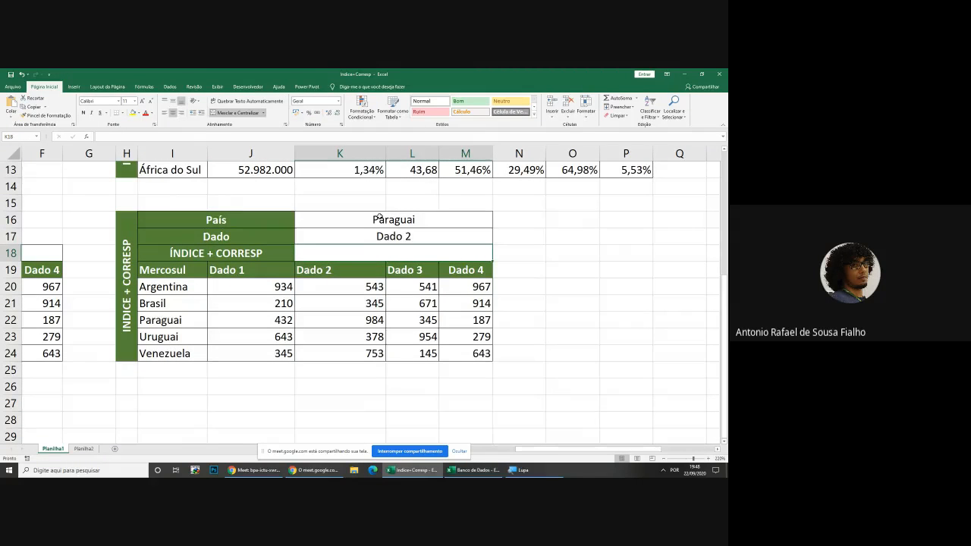
pyautogui.click(336, 269)
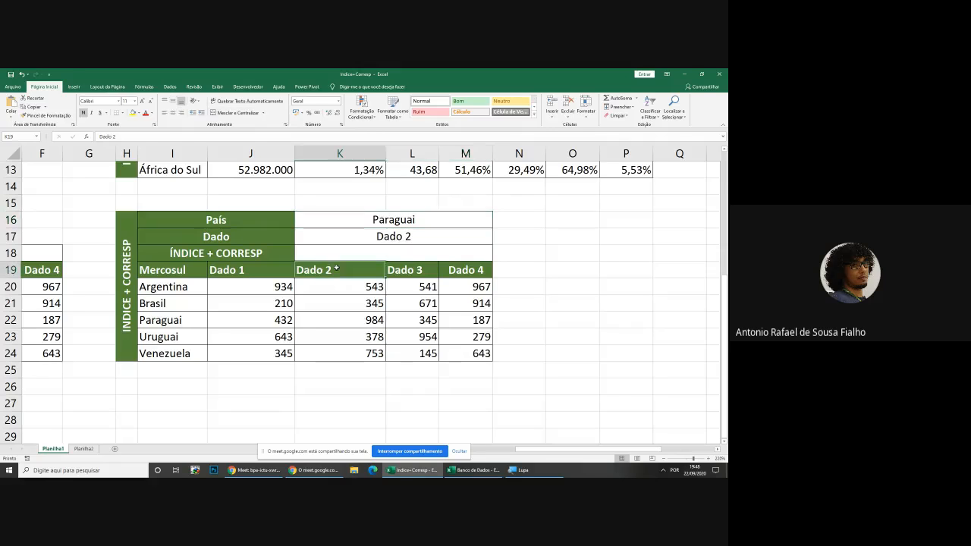
pyautogui.click(421, 232)
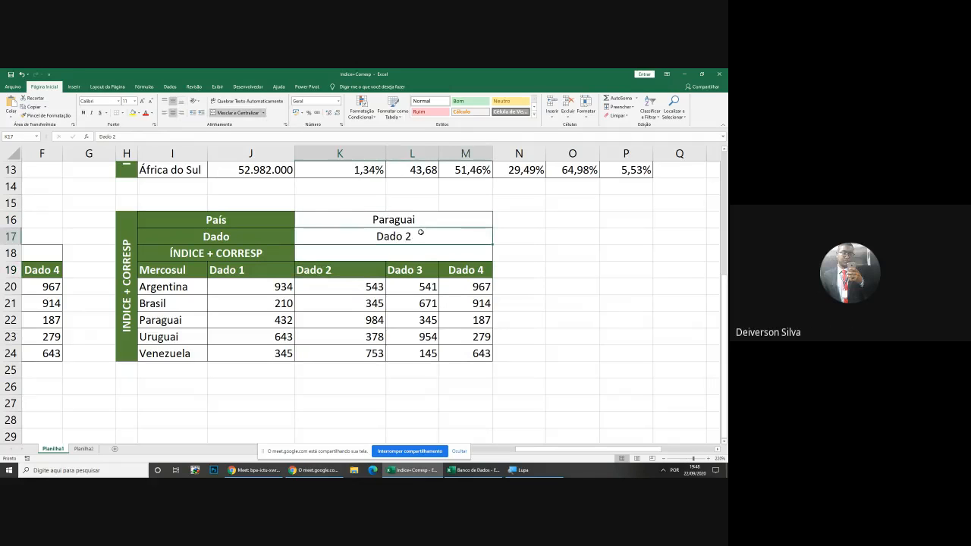
pyautogui.scroll(4, 431, 223)
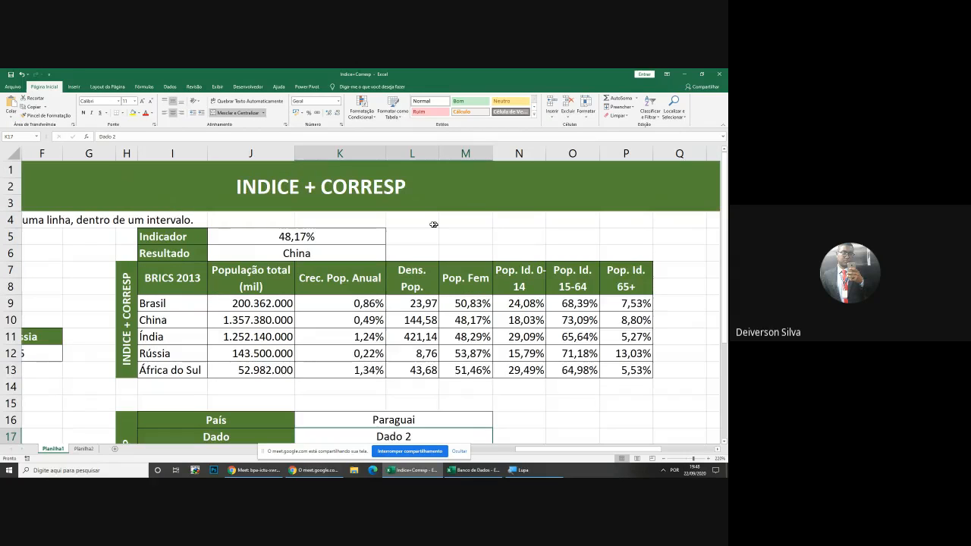
pyautogui.scroll(-1, 433, 225)
pyautogui.doubleClick(341, 201)
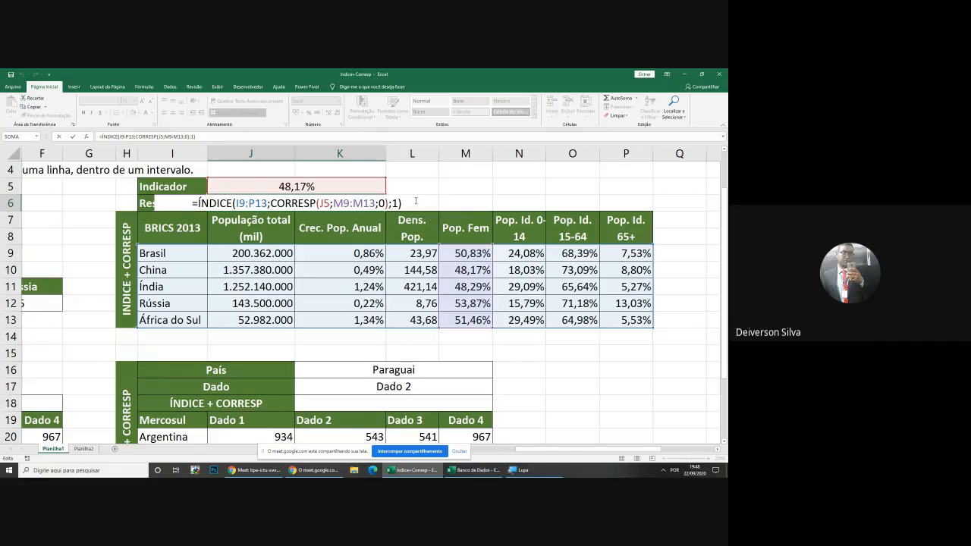
pyautogui.press('Return')
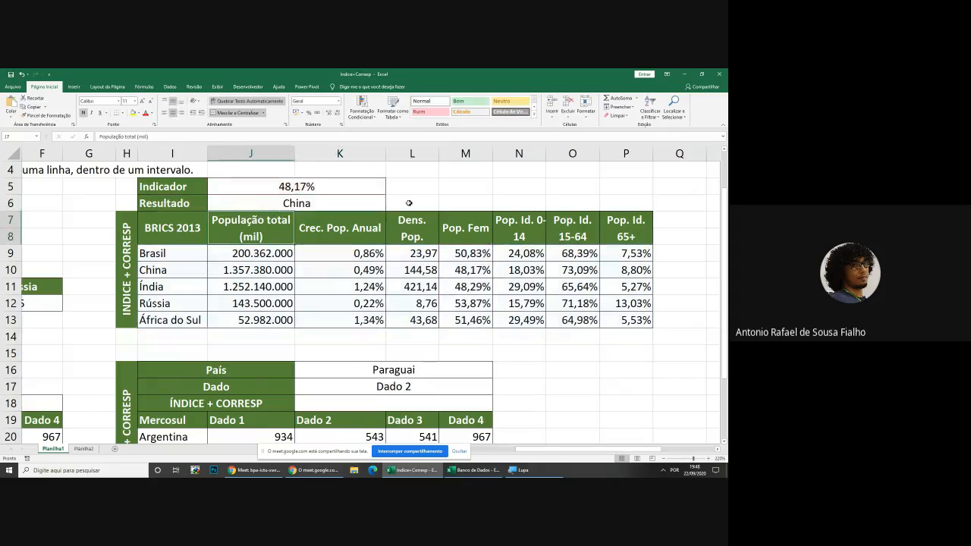
# Magnify the number format options to 200% with Lupa, and try the percent style on the Indicador in J5 before undoing it
pyautogui.click(324, 182)
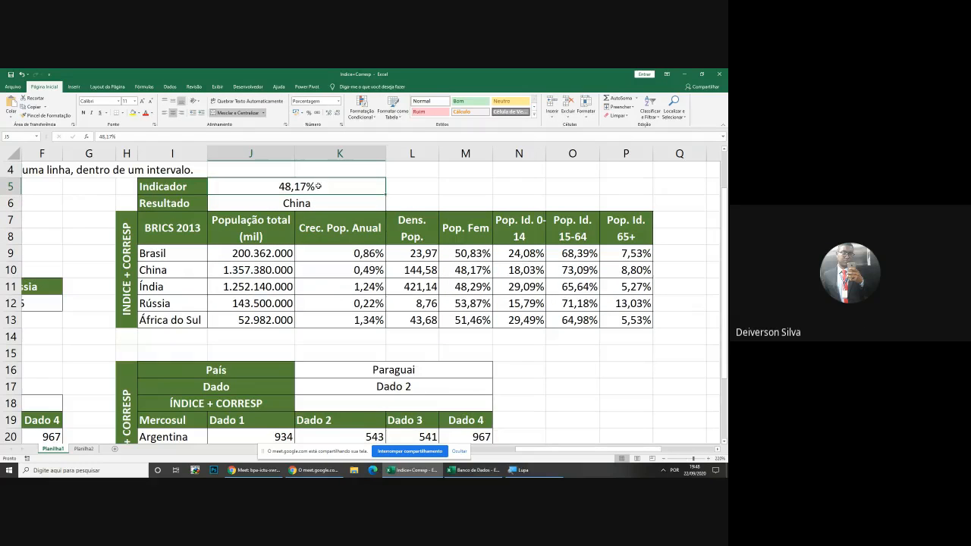
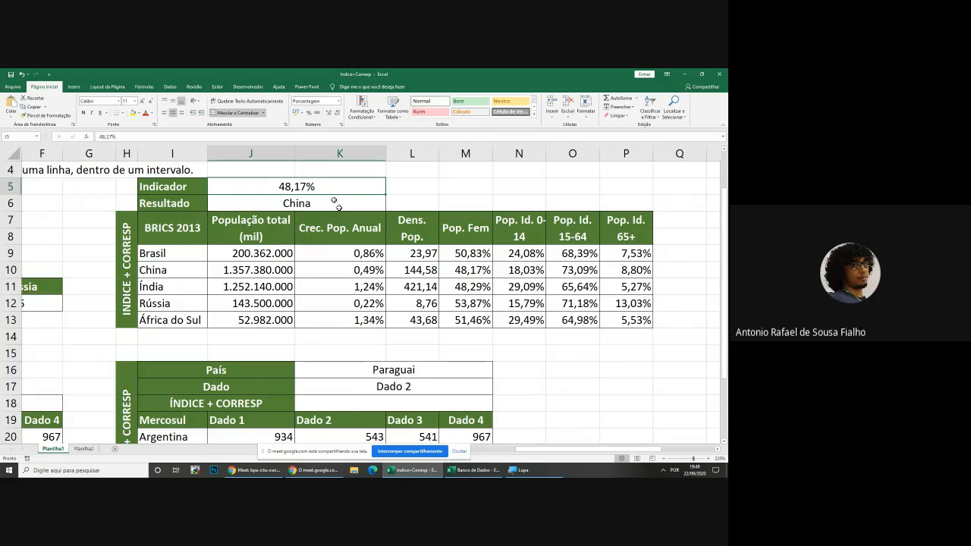
pyautogui.click(522, 469)
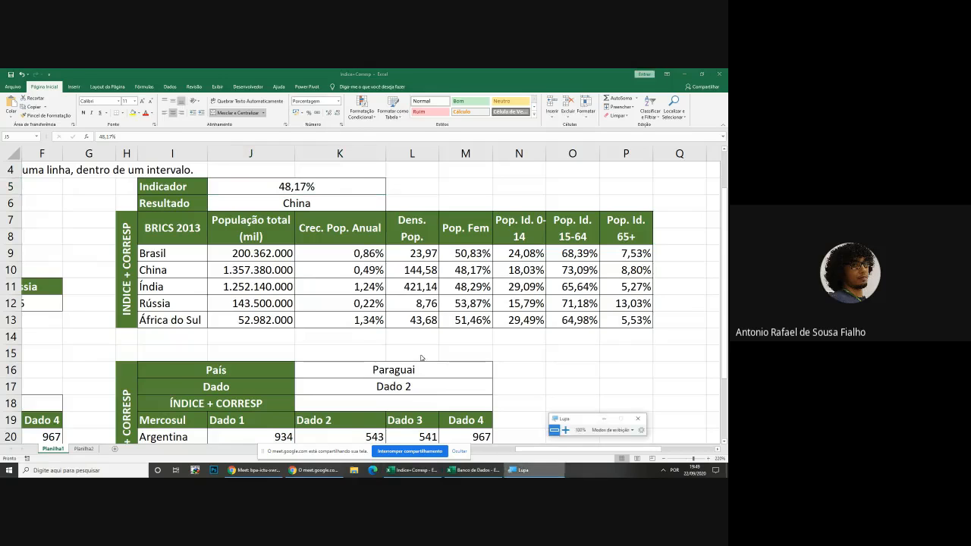
pyautogui.click(567, 428)
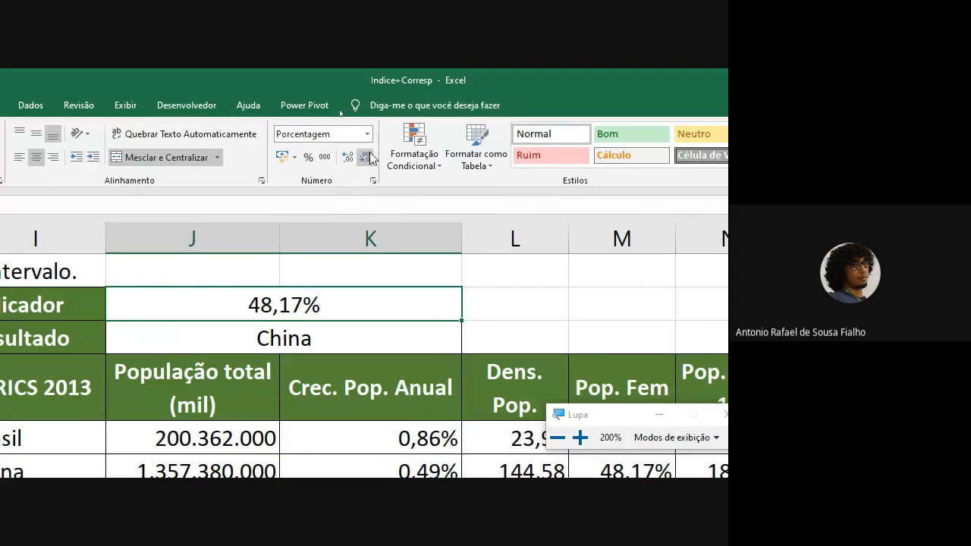
pyautogui.click(557, 438)
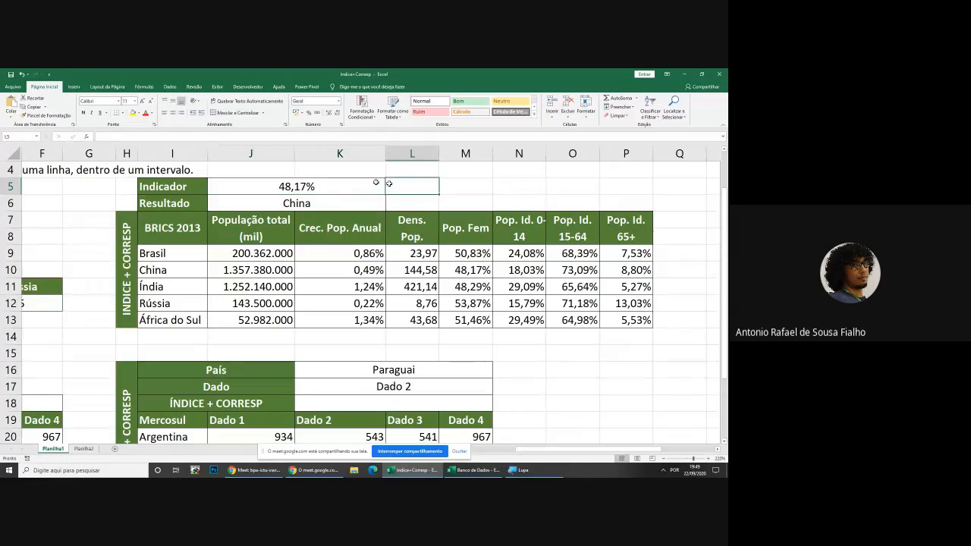
pyautogui.click(308, 113)
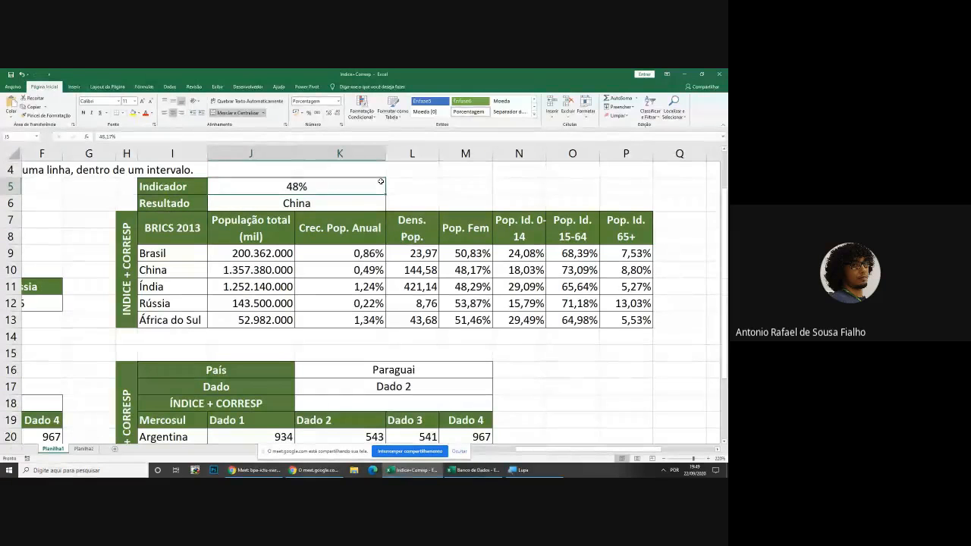
pyautogui.hotkey('ctrl', 'z')
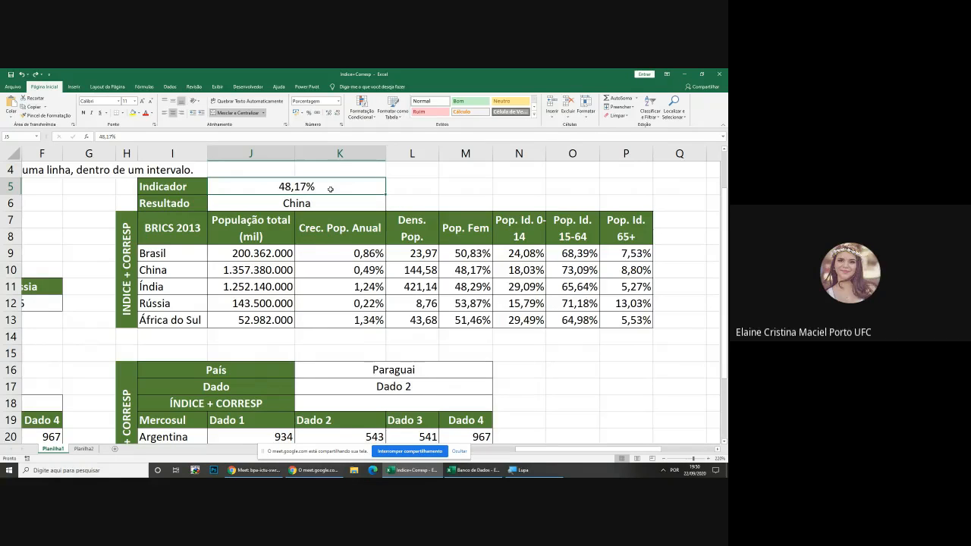
# Change the J6 formula to =ÍNDICE(I9:I13;CORRESP(J5;M9:M13;0)), using the single-column country matrix and removing the column number
pyautogui.doubleClick(333, 202)
pyautogui.click(410, 203)
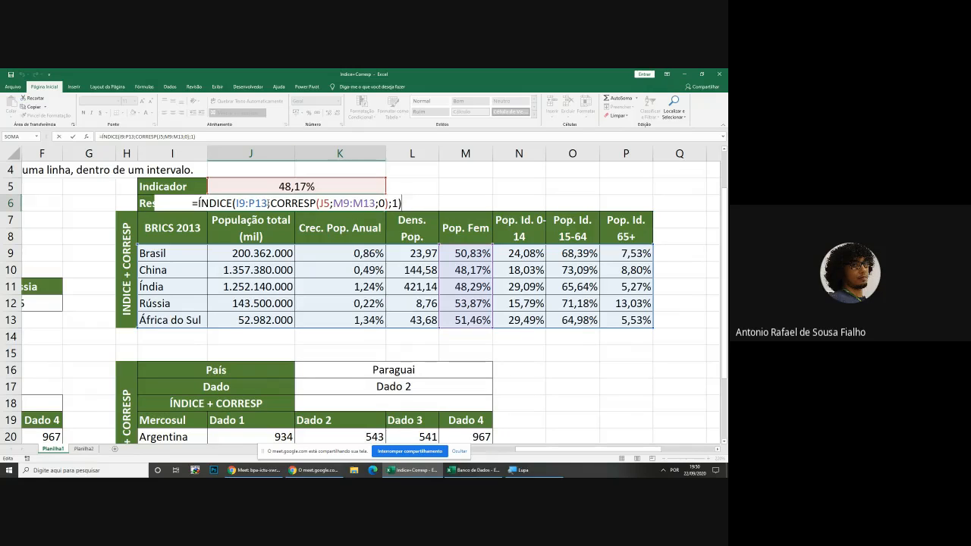
pyautogui.moveTo(267, 204); pyautogui.dragTo(235, 203)
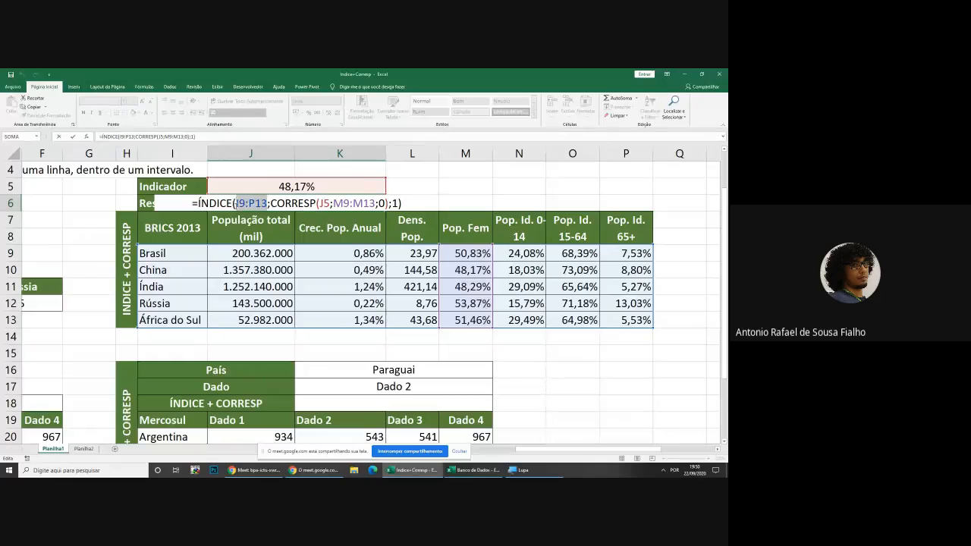
pyautogui.moveTo(203, 263); pyautogui.dragTo(182, 314)
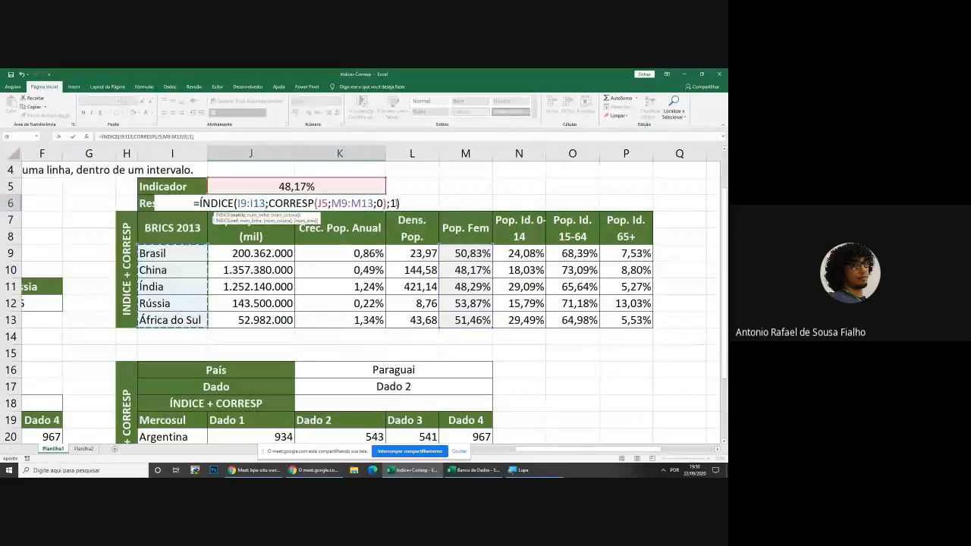
pyautogui.click(396, 203)
pyautogui.press('BackSpace')
pyautogui.press('BackSpace')
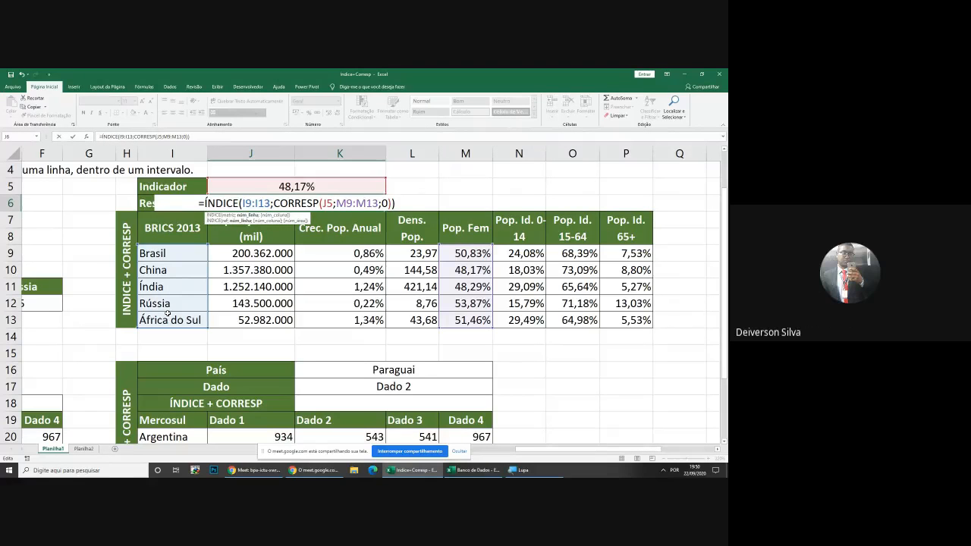
pyautogui.press('Return')
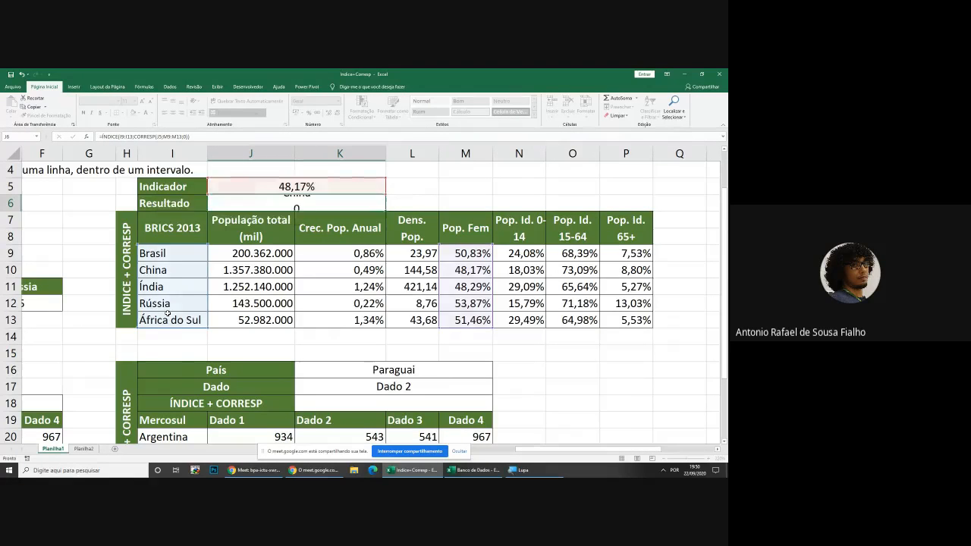
# Examine how the País in K16 and the Dado in K17 locate a value where row and column cross in the Mercosul table
pyautogui.scroll(-2, 261, 300)
pyautogui.click(431, 297)
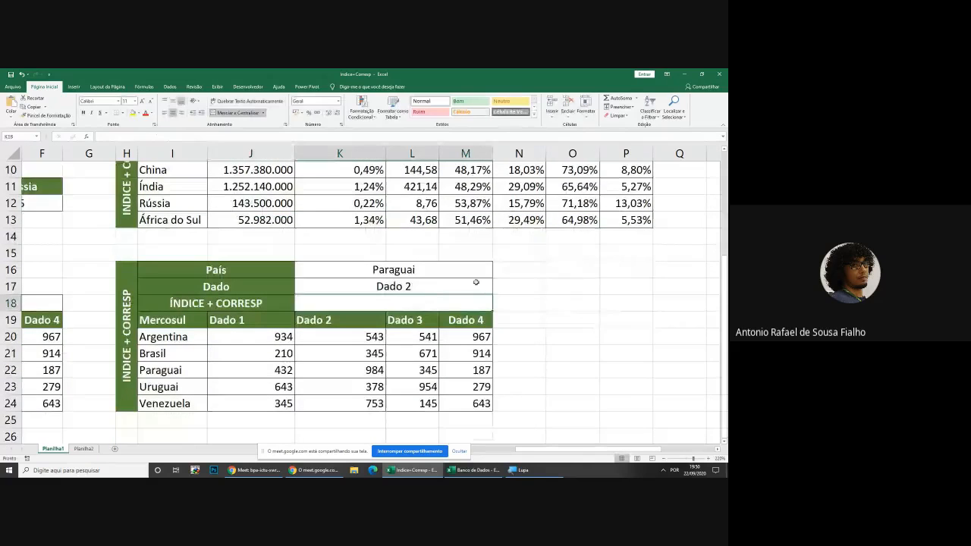
pyautogui.scroll(-1, 477, 280)
pyautogui.scroll(-1, 476, 281)
pyautogui.scroll(1, 425, 227)
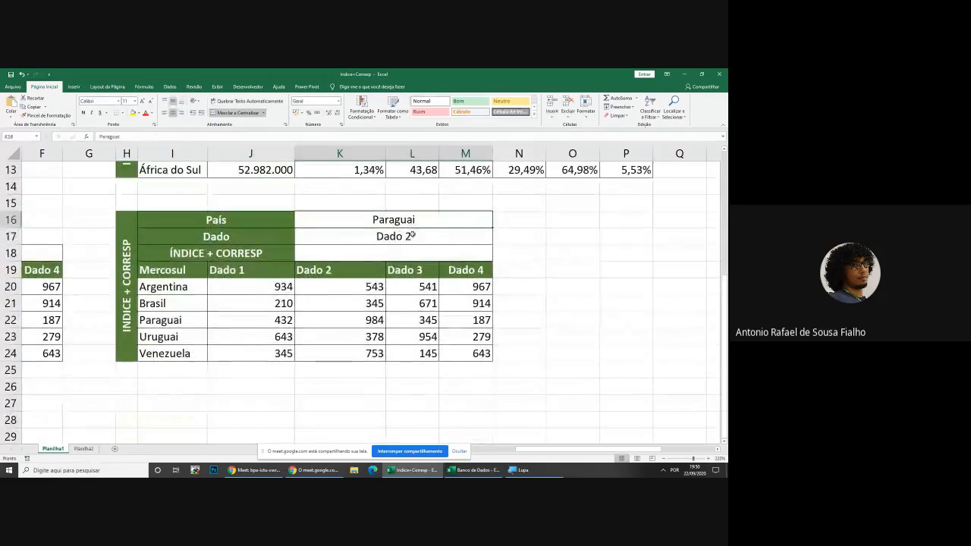
pyautogui.click(419, 236)
pyautogui.click(397, 219)
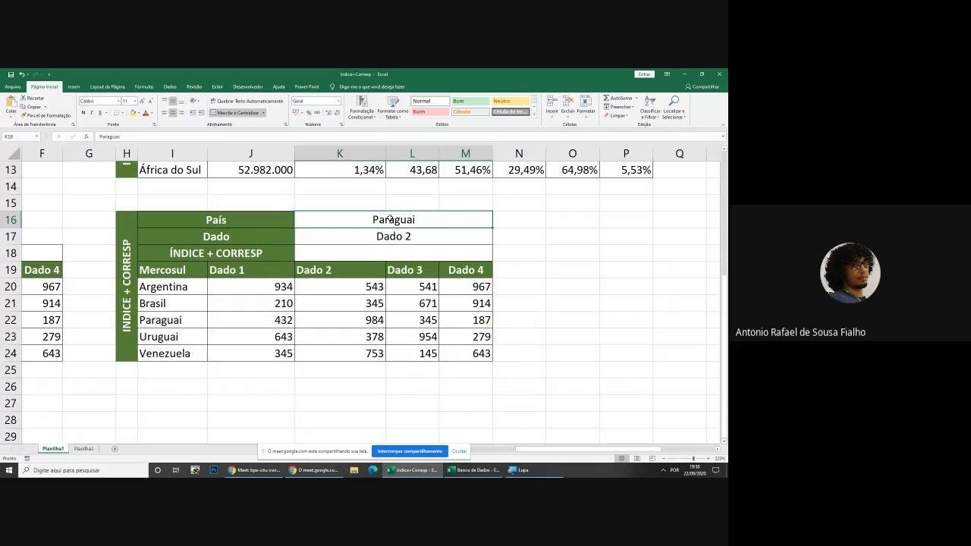
pyautogui.click(389, 236)
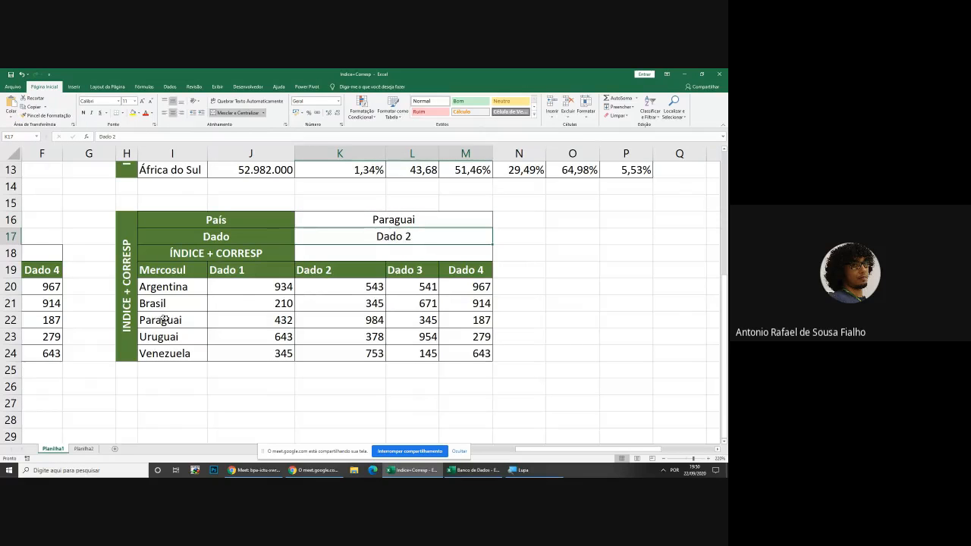
pyautogui.click(343, 323)
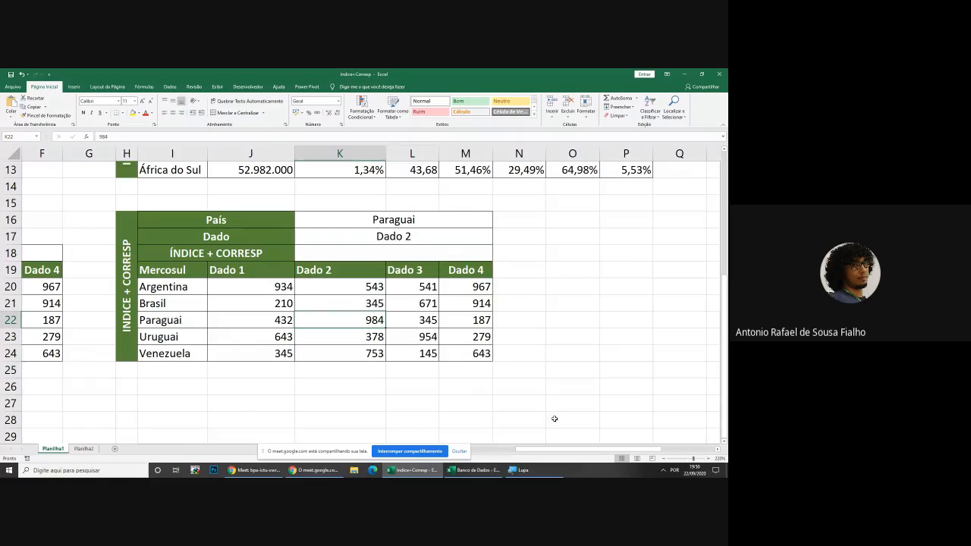
pyautogui.click(396, 220)
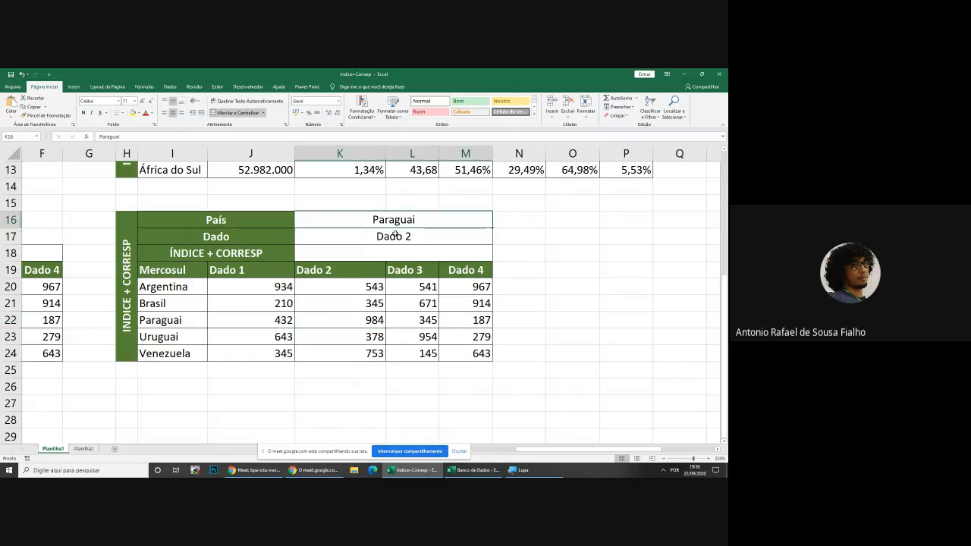
pyautogui.click(393, 236)
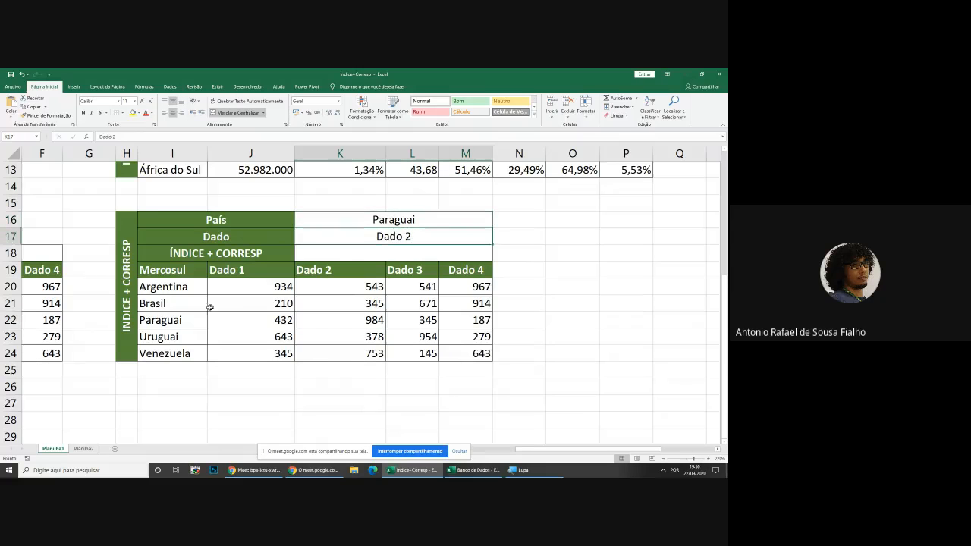
pyautogui.click(405, 304)
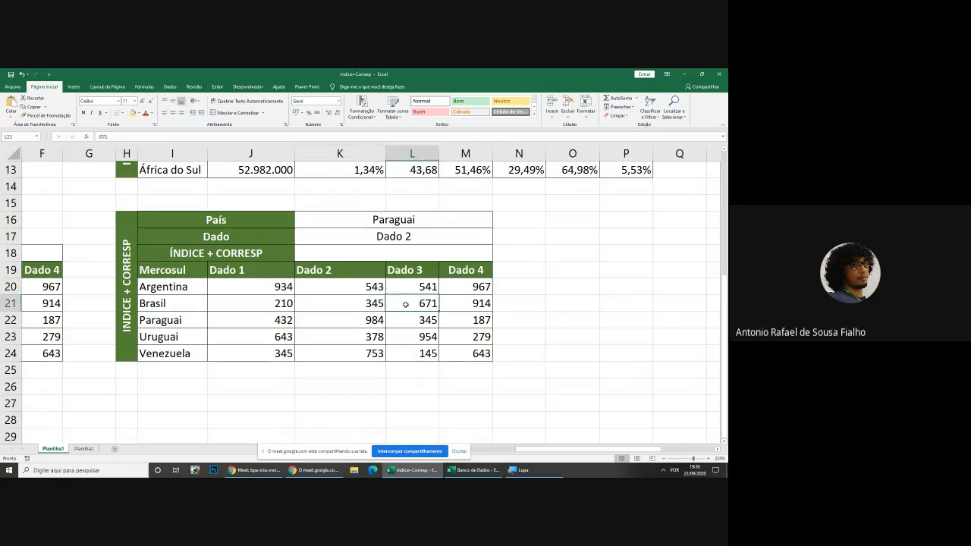
# Start an ÍNDICE formula in K18 of the Mercosul table with I20:M24 as the matrix
pyautogui.click(390, 251)
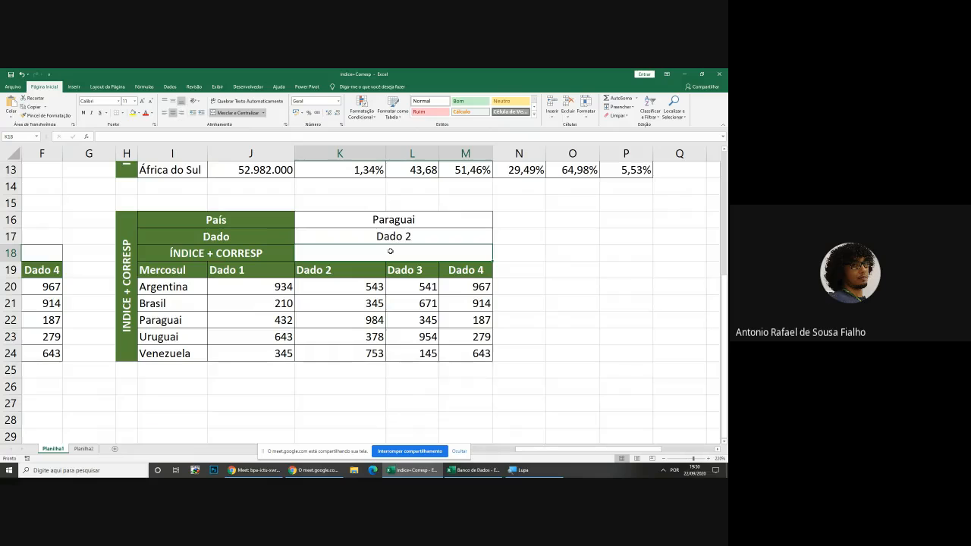
pyautogui.write('=ÍNDICE(')
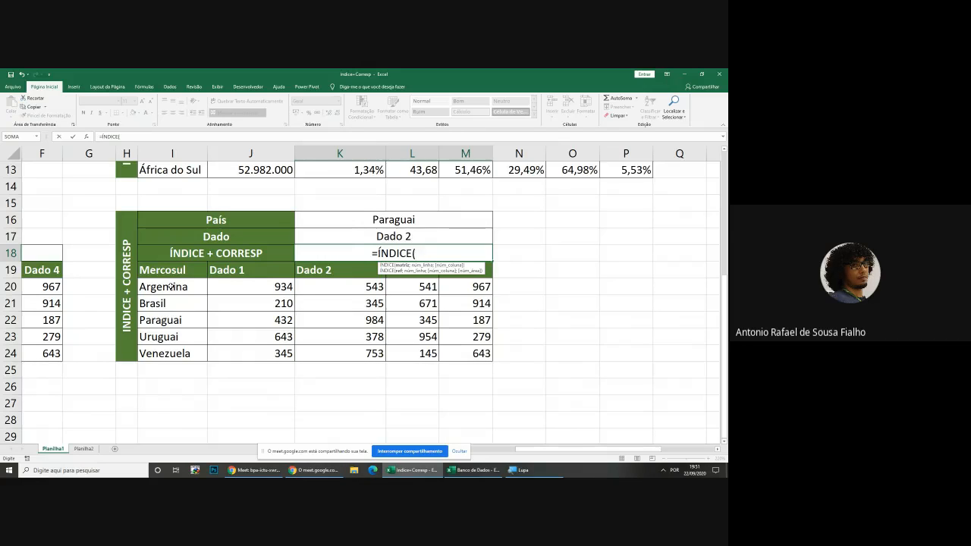
pyautogui.moveTo(170, 286); pyautogui.dragTo(474, 354)
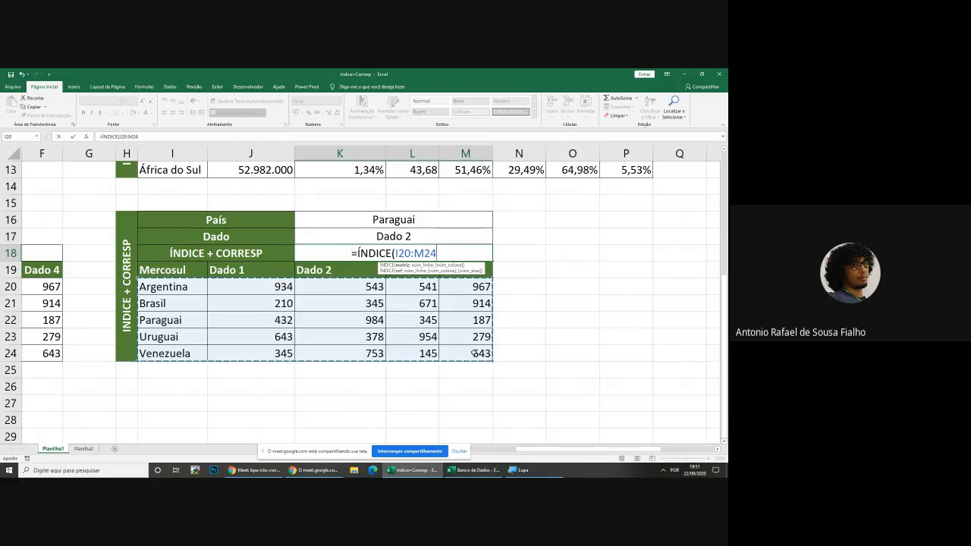
pyautogui.write(';')
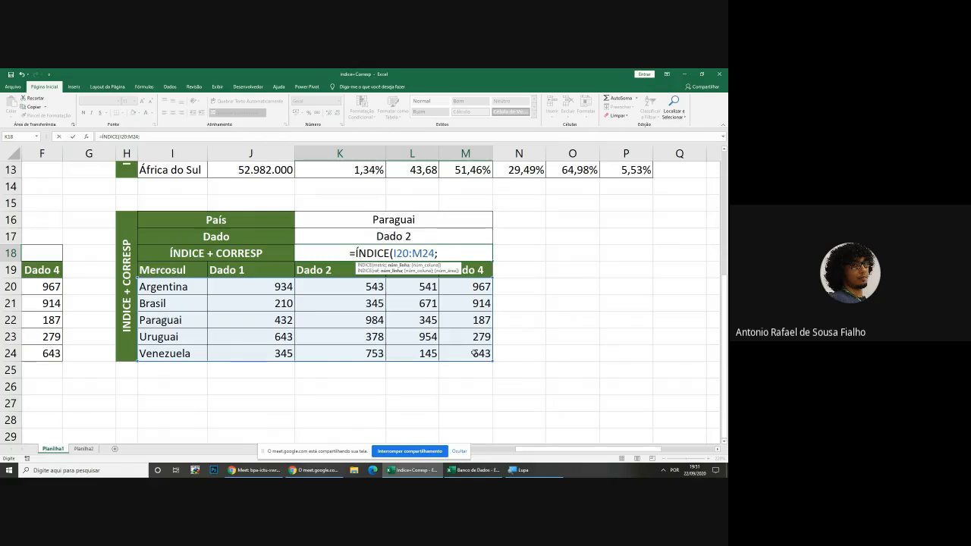
# Add CORRESP(K16;I20:I24) as the row number in the K18 formula, leaving out the match type
pyautogui.write('corresp')
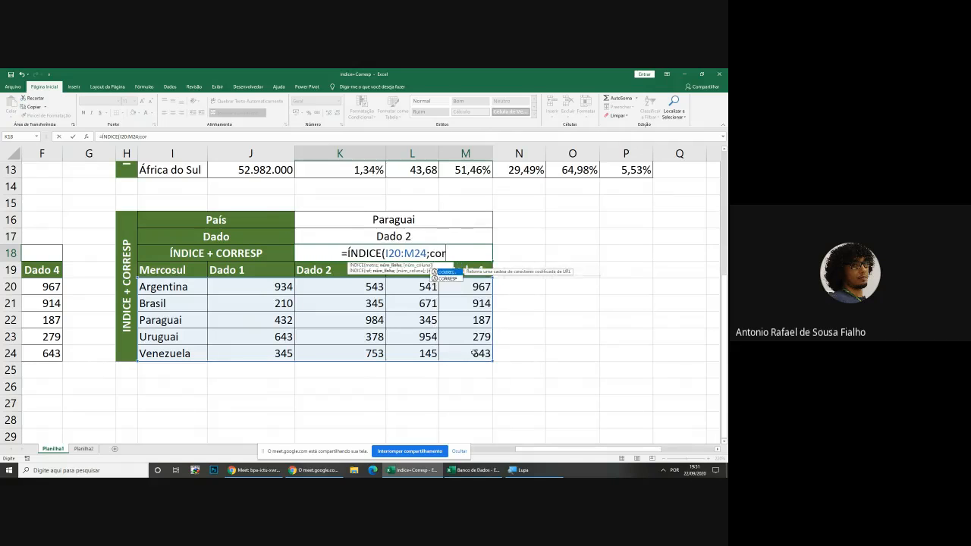
pyautogui.press('Tab')
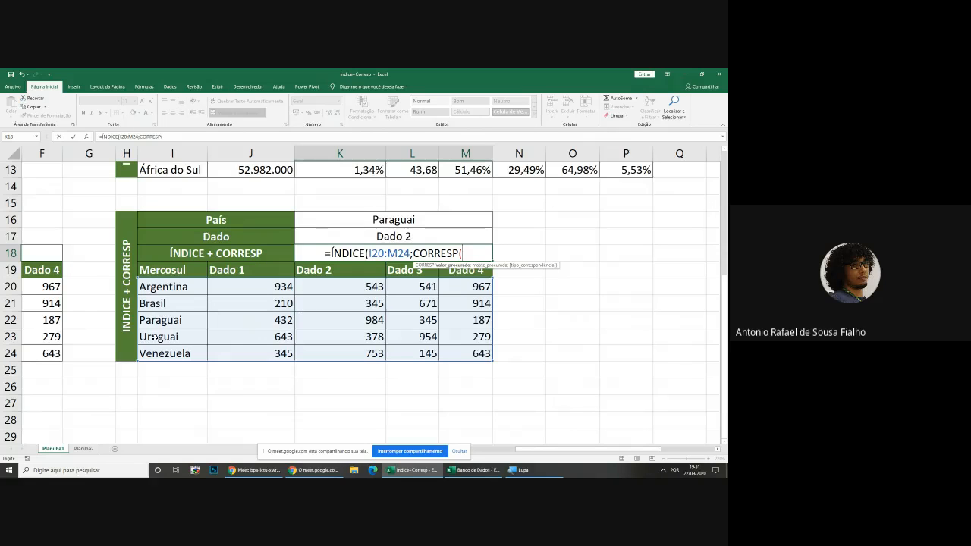
pyautogui.click(396, 217)
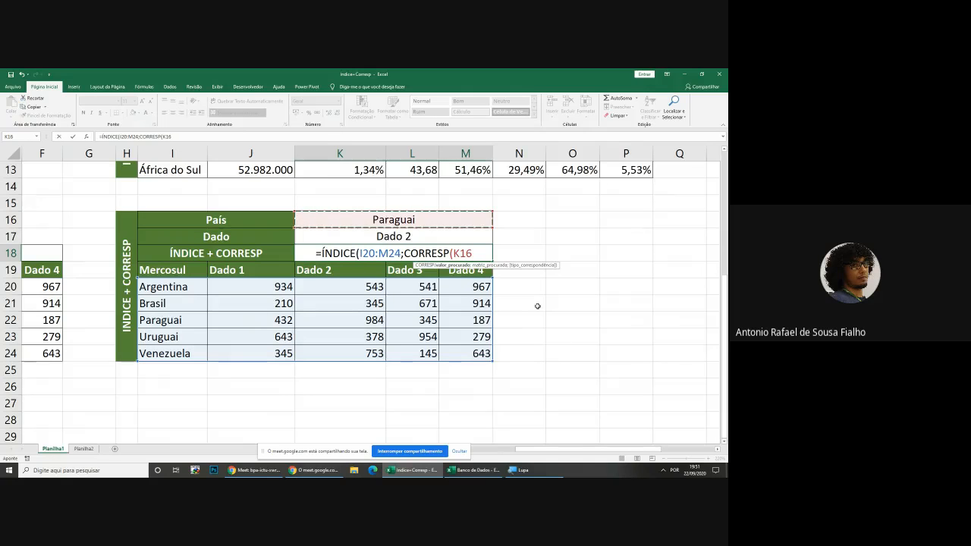
pyautogui.write(';')
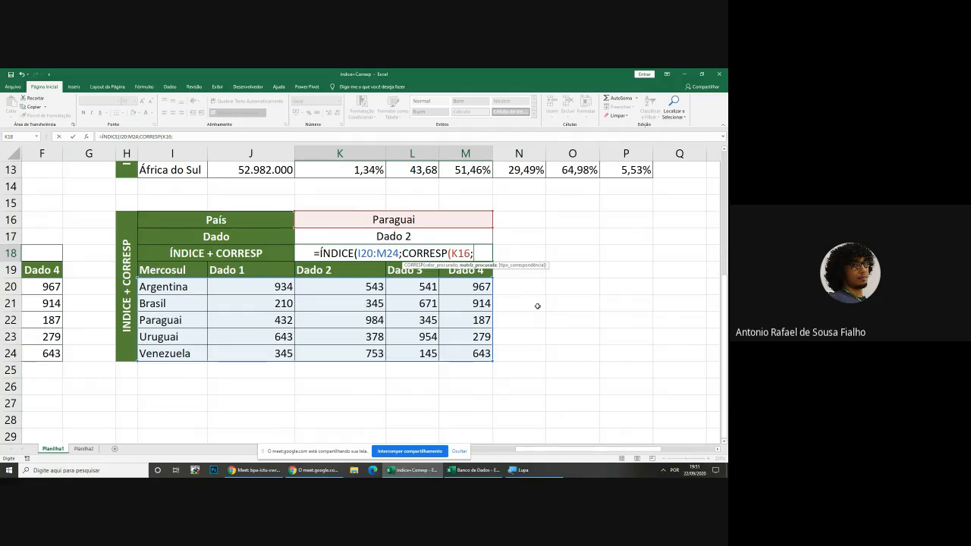
pyautogui.click(165, 286)
pyautogui.moveTo(165, 286); pyautogui.dragTo(168, 355)
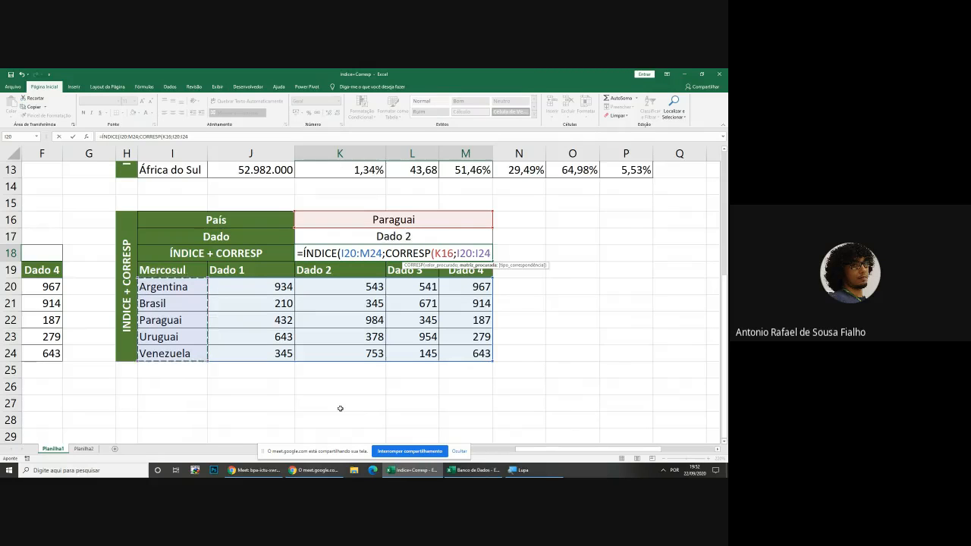
pyautogui.write(';0')
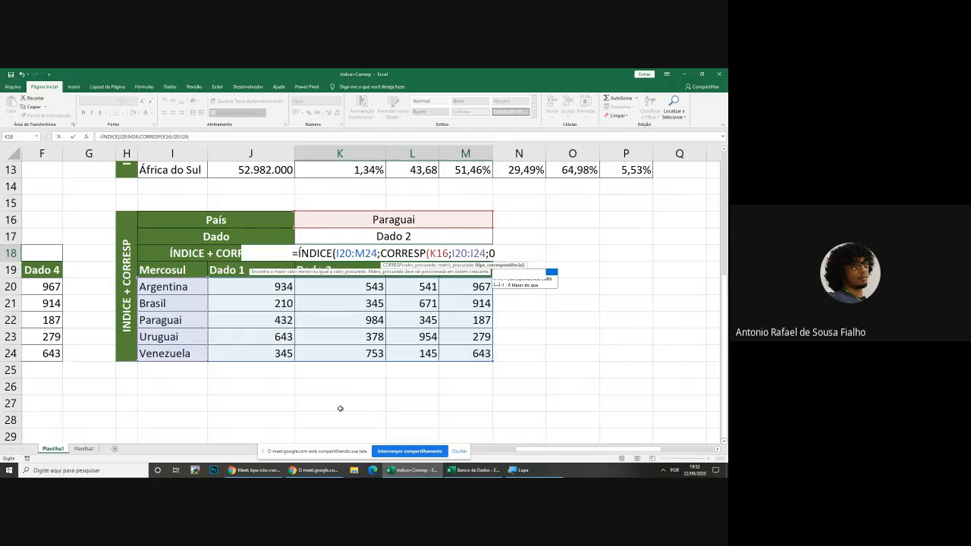
pyautogui.write(')')
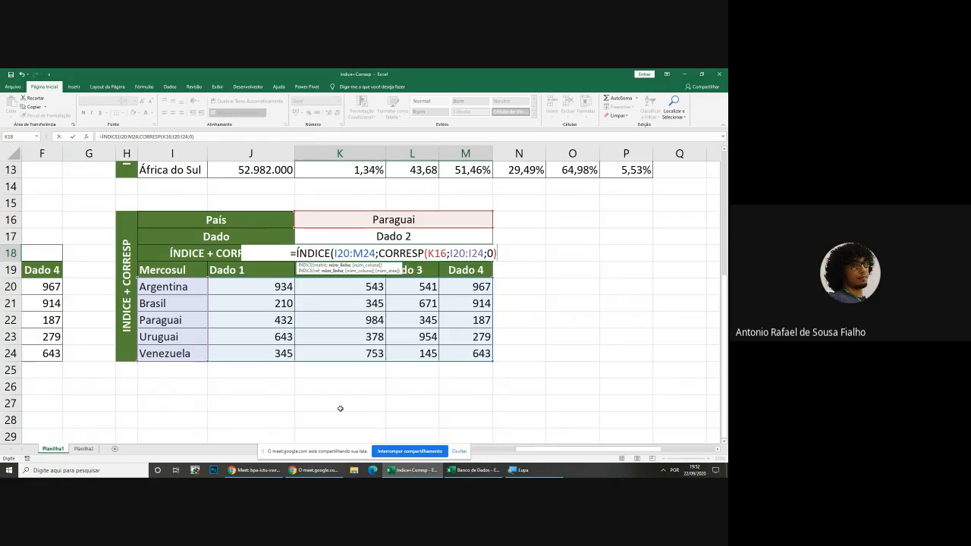
pyautogui.press('BackSpace')
pyautogui.press('BackSpace')
pyautogui.press('BackSpace')
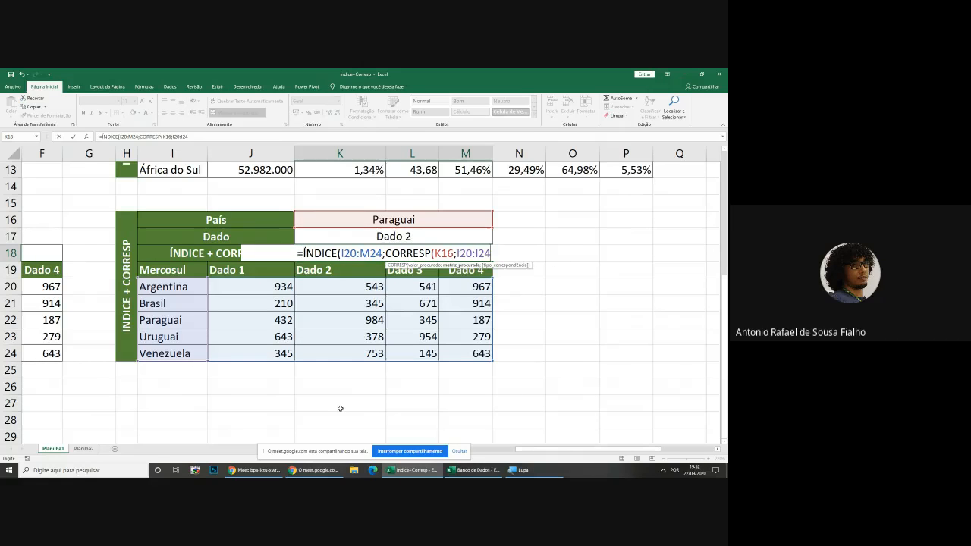
pyautogui.write(')')
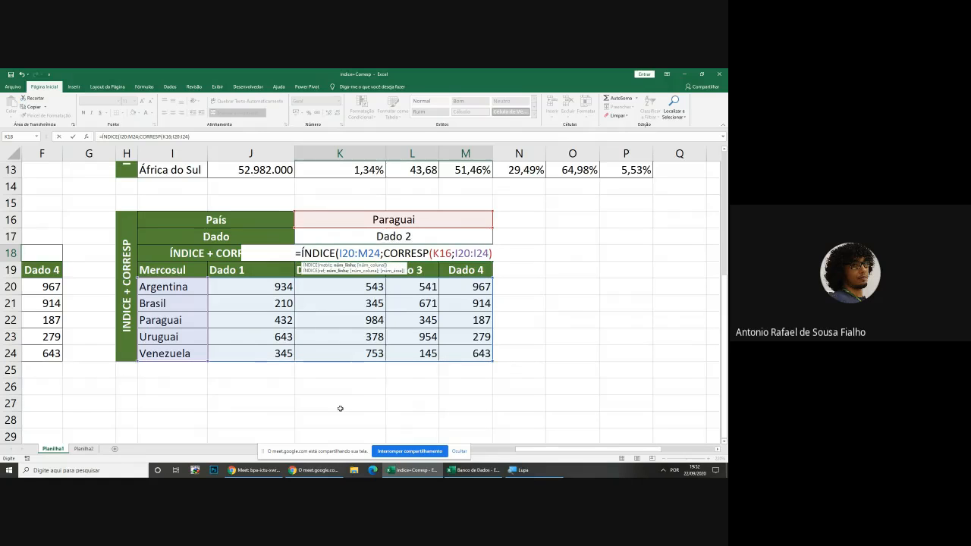
pyautogui.write(';')
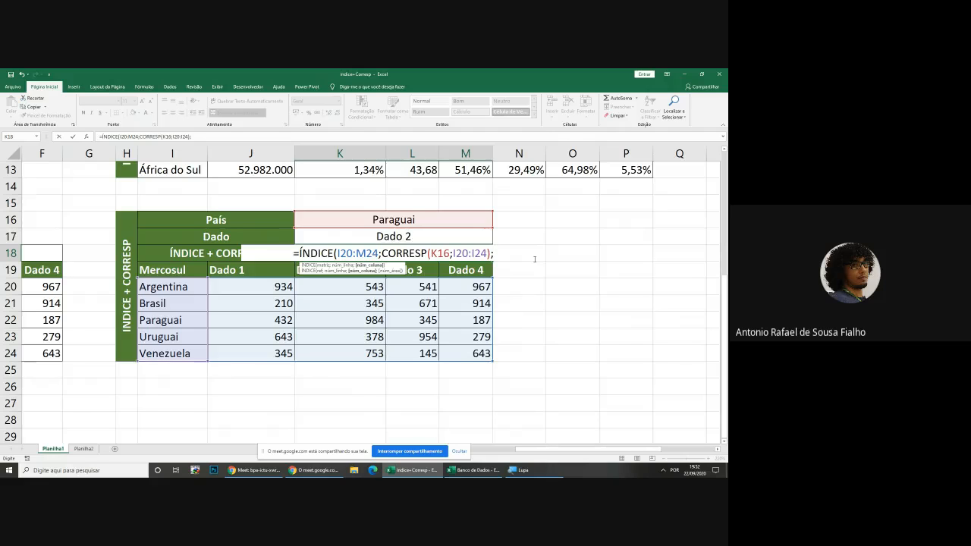
# Add CORRESP(K17;J19:M19) as the column number and complete the ÍNDICE formula in K18
pyautogui.write('corres')
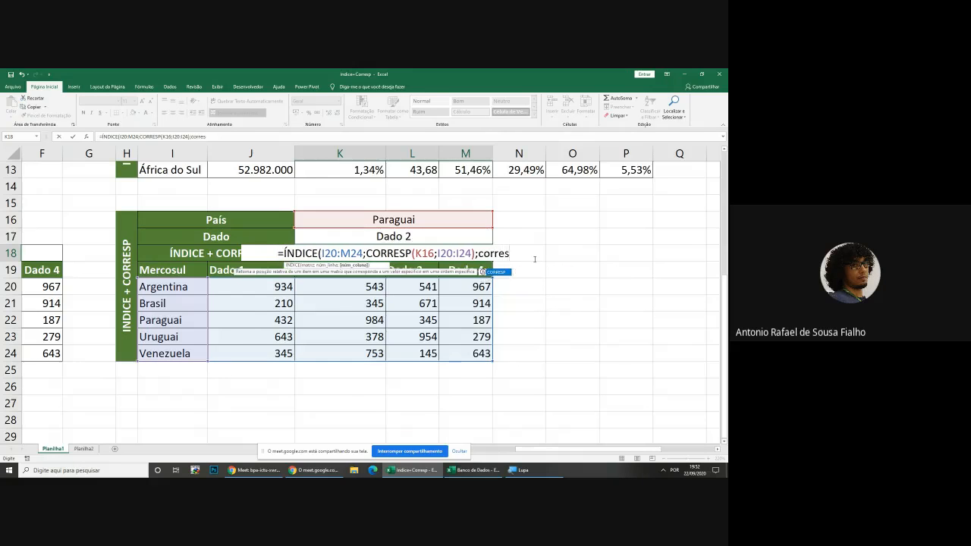
pyautogui.press('Tab')
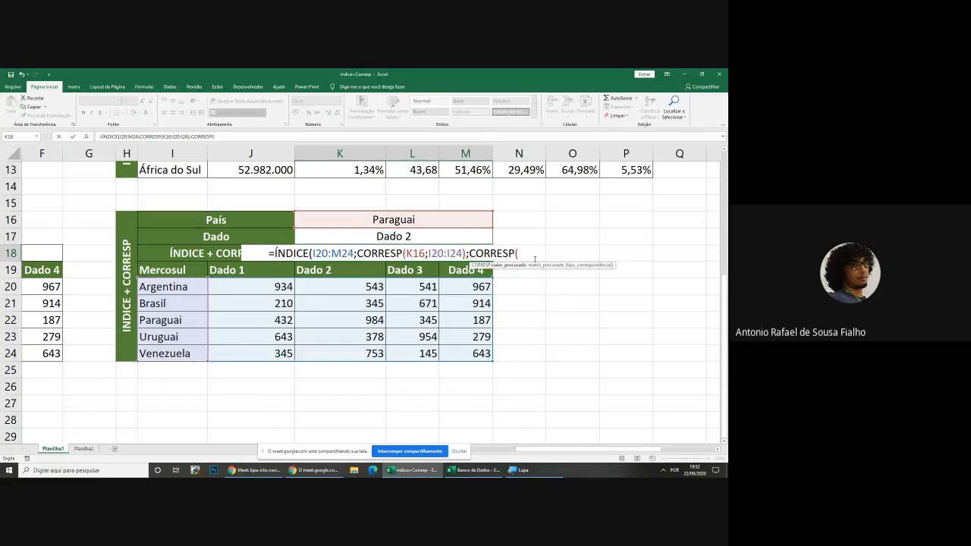
pyautogui.click(377, 236)
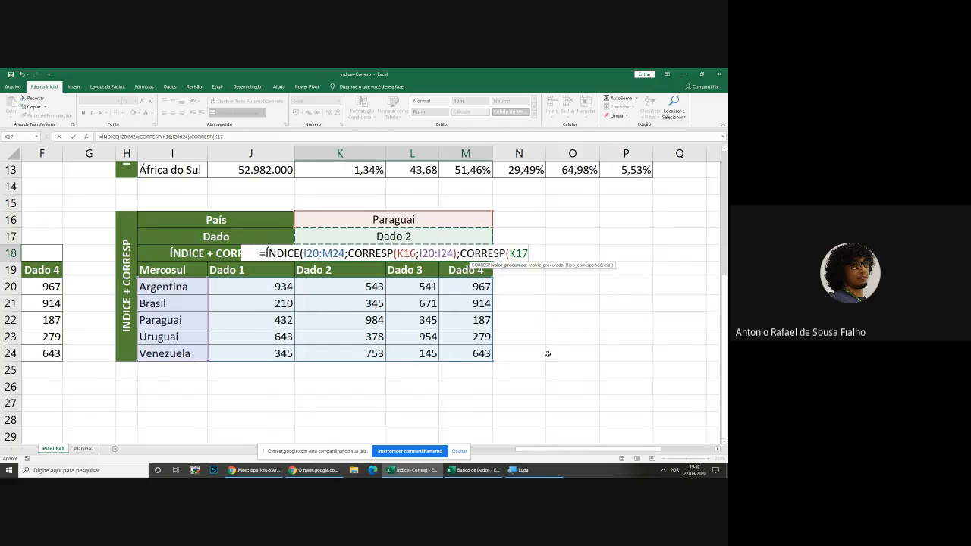
pyautogui.write(';')
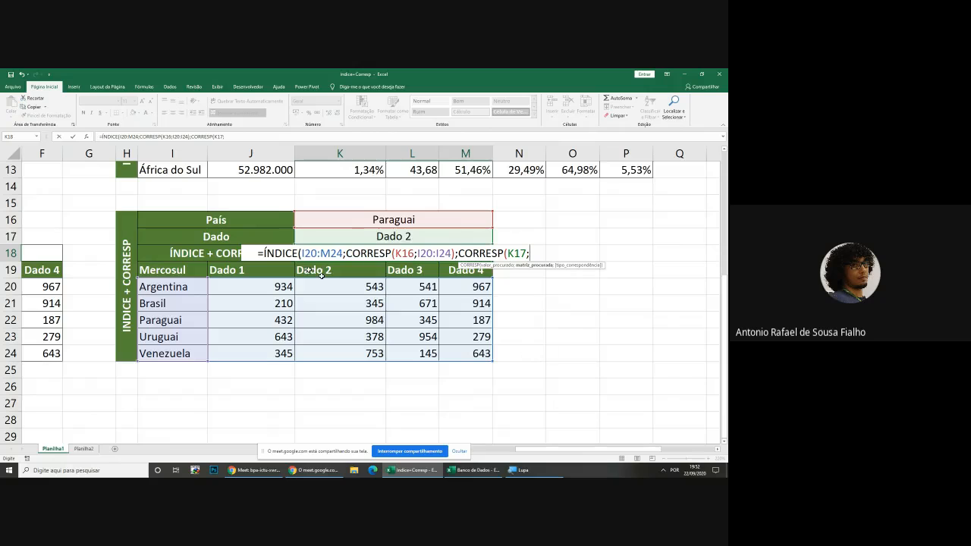
pyautogui.moveTo(230, 271); pyautogui.dragTo(473, 270)
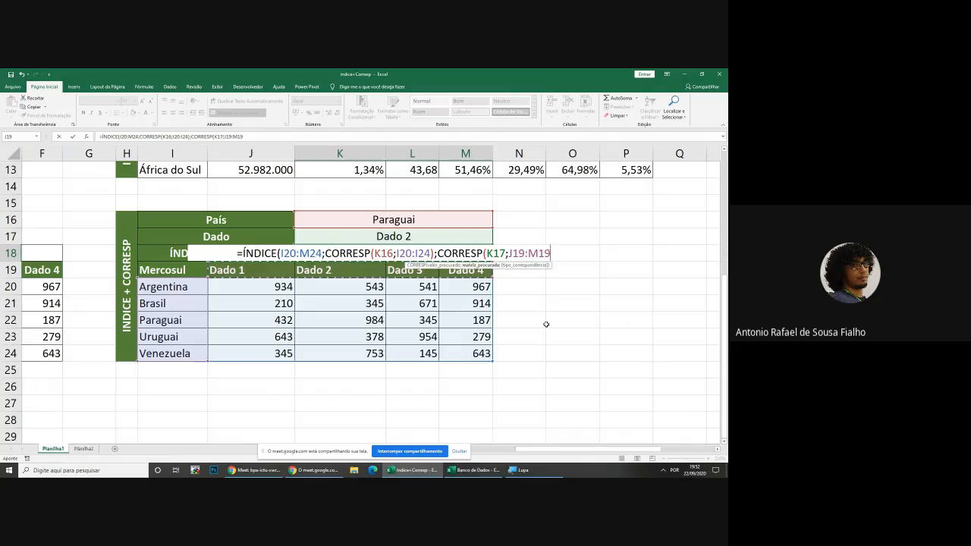
pyautogui.write(')')
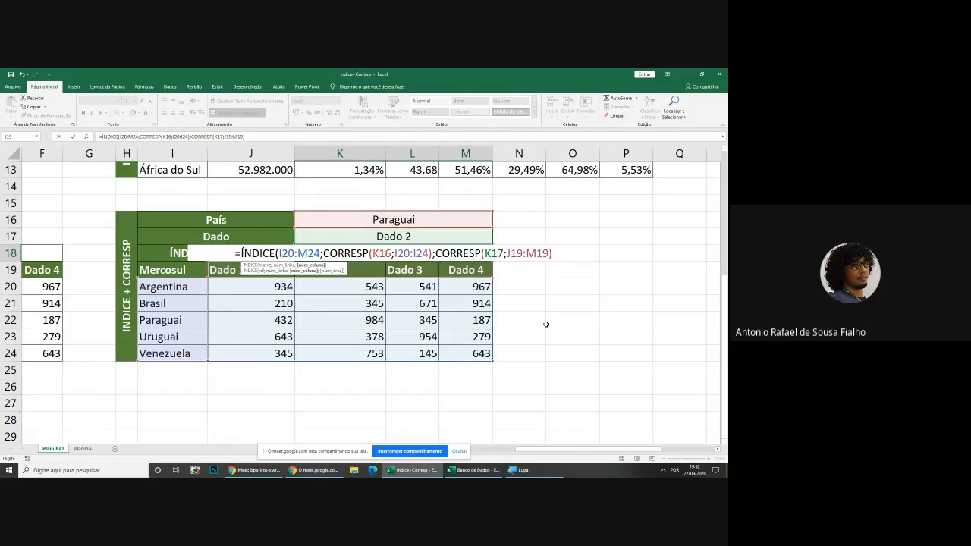
pyautogui.write(')')
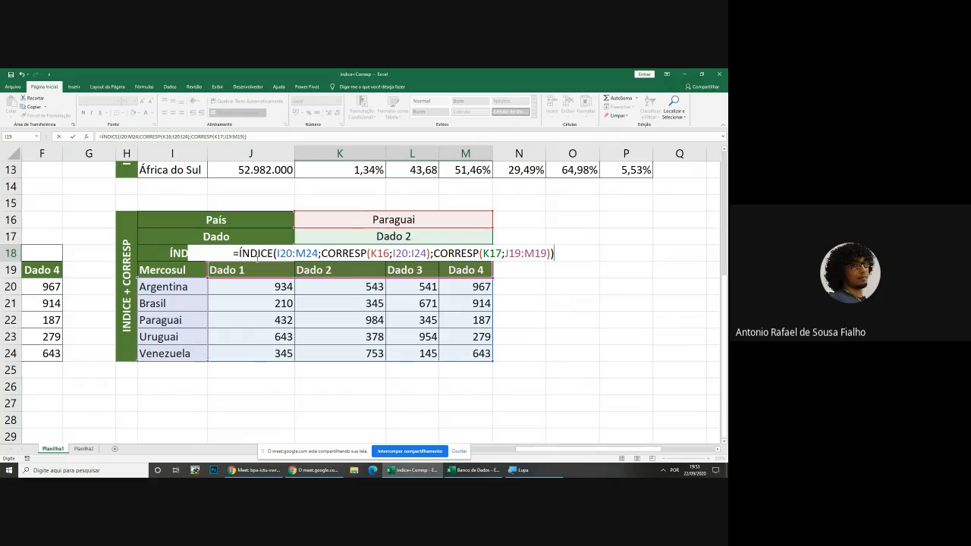
pyautogui.press('Return')
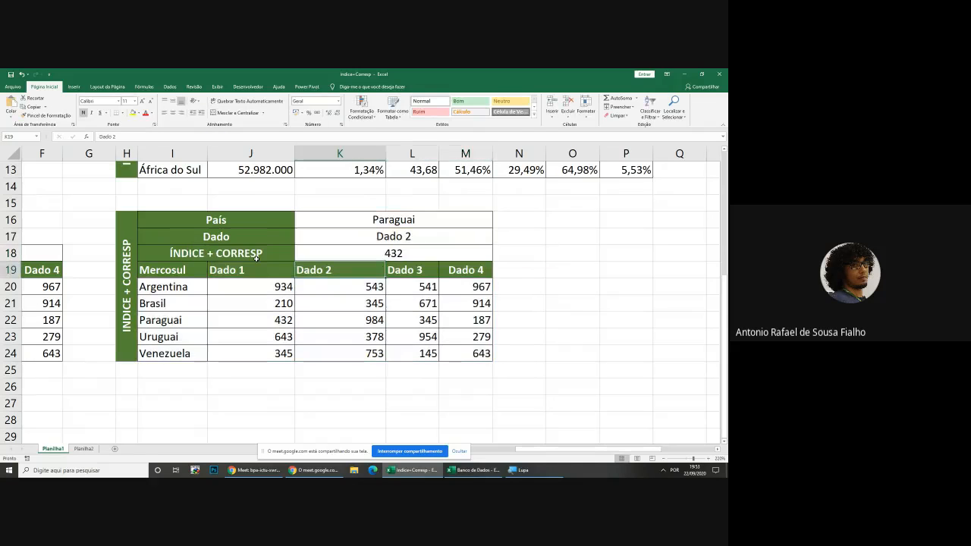
# Compare the K18 result with the Paraguai row's values under Dado 1 and Dado 2
pyautogui.click(365, 254)
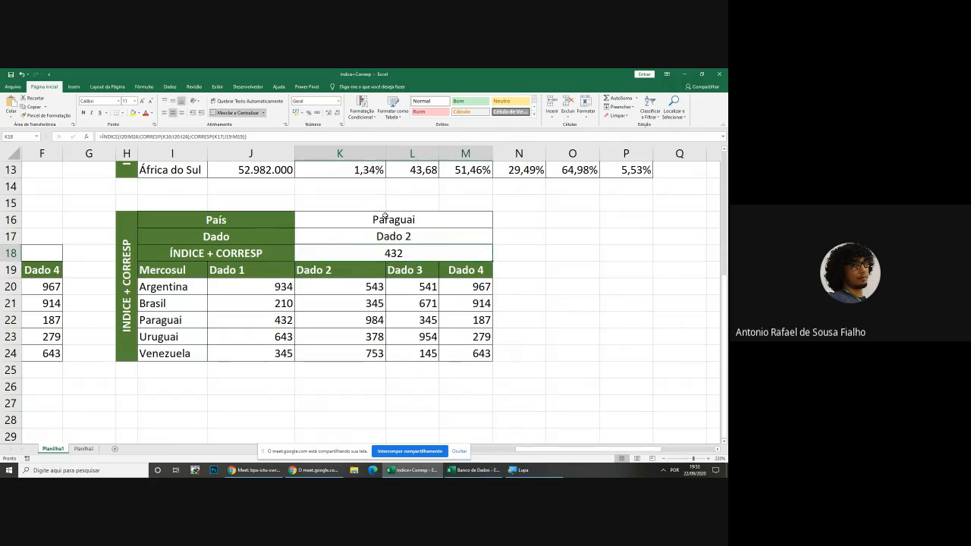
pyautogui.press('Up')
pyautogui.press('Up')
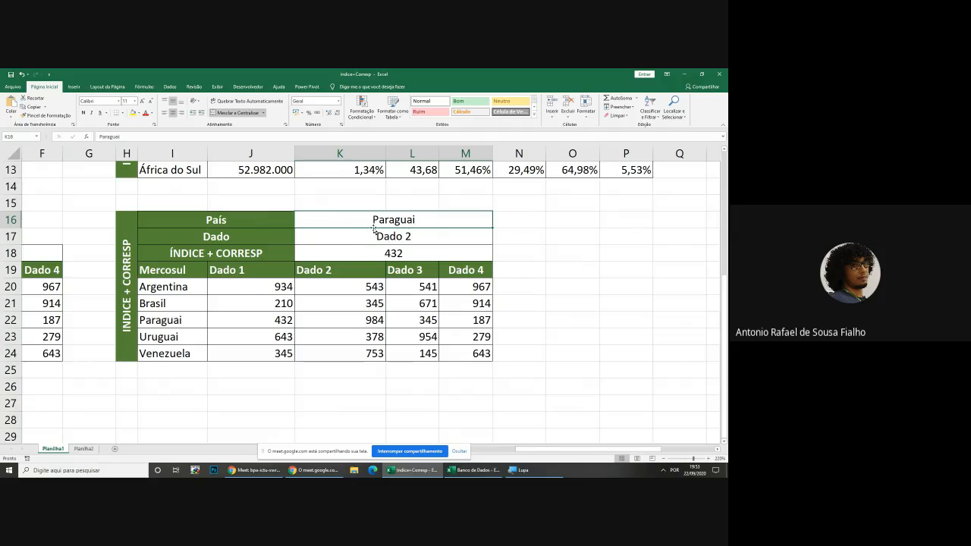
pyautogui.click(326, 271)
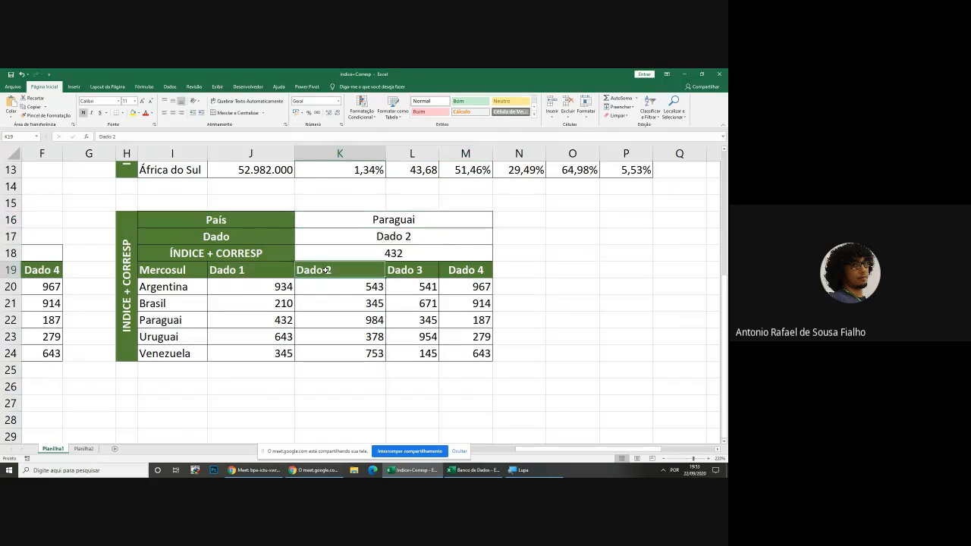
pyautogui.click(326, 322)
pyautogui.click(263, 320)
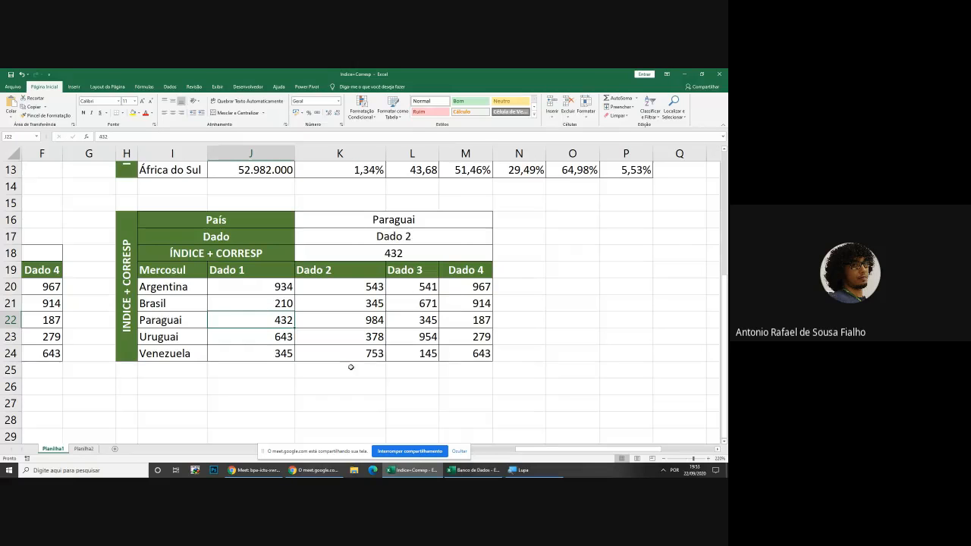
pyautogui.click(357, 328)
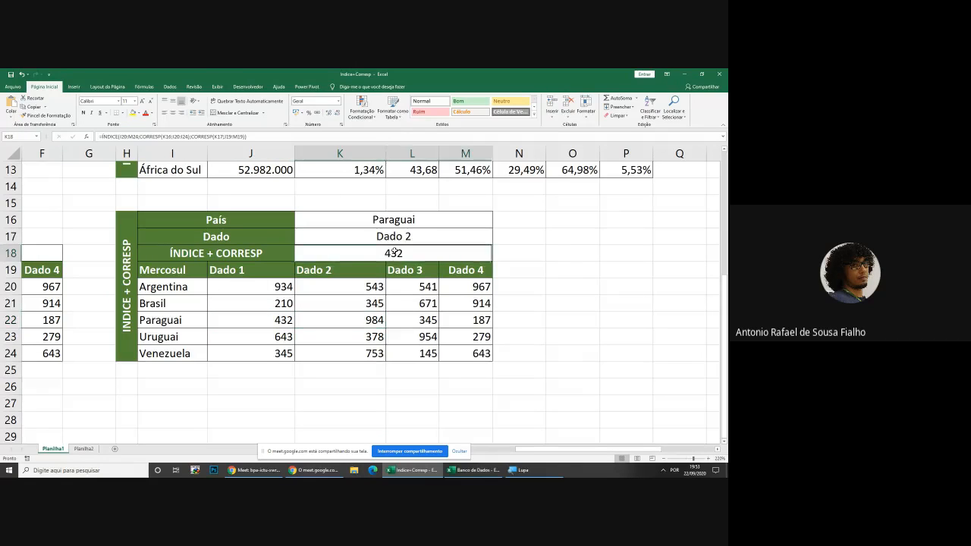
# Change the ÍNDICE matrix in the K18 formula to J20:M24 and check the result against the Paraguai value under Dado 2
pyautogui.doubleClick(393, 252)
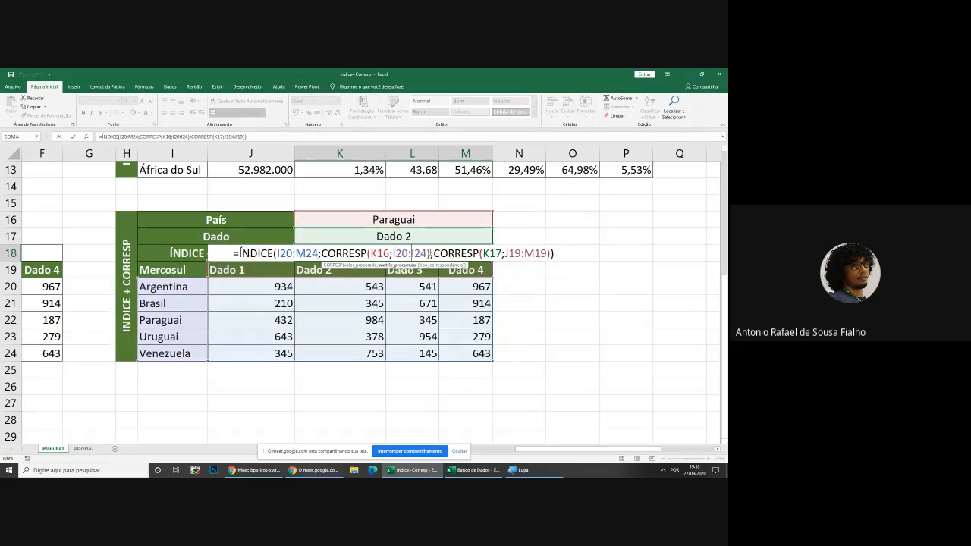
pyautogui.click(432, 252)
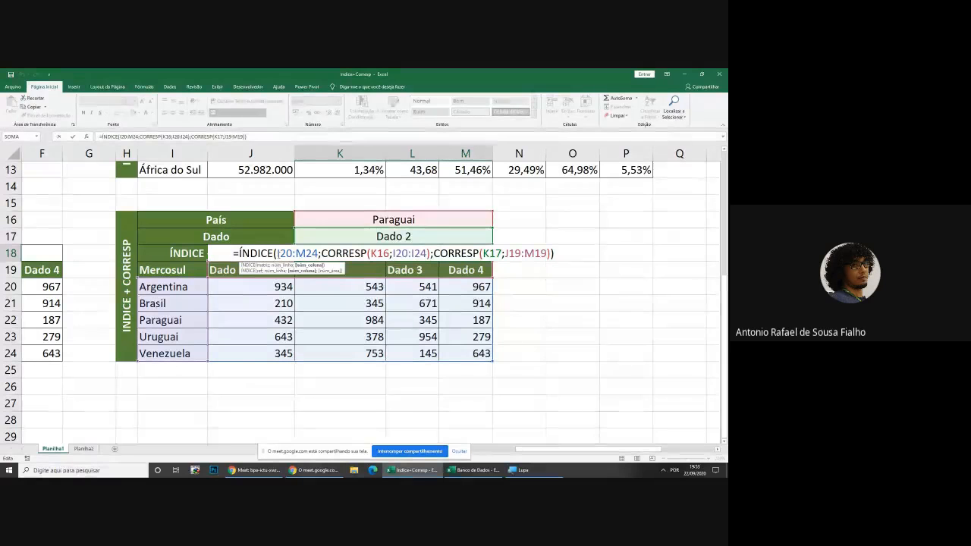
pyautogui.click(297, 254)
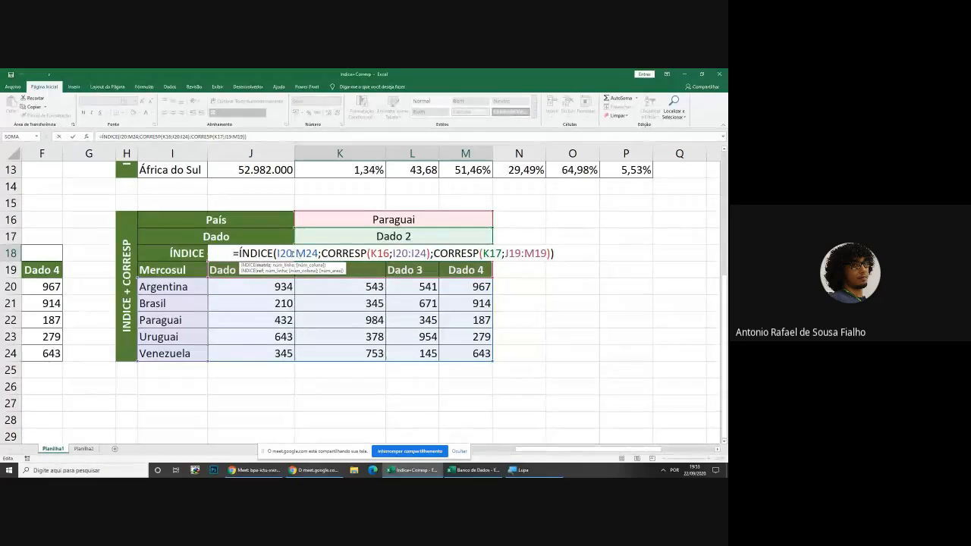
pyautogui.moveTo(278, 253); pyautogui.dragTo(318, 254)
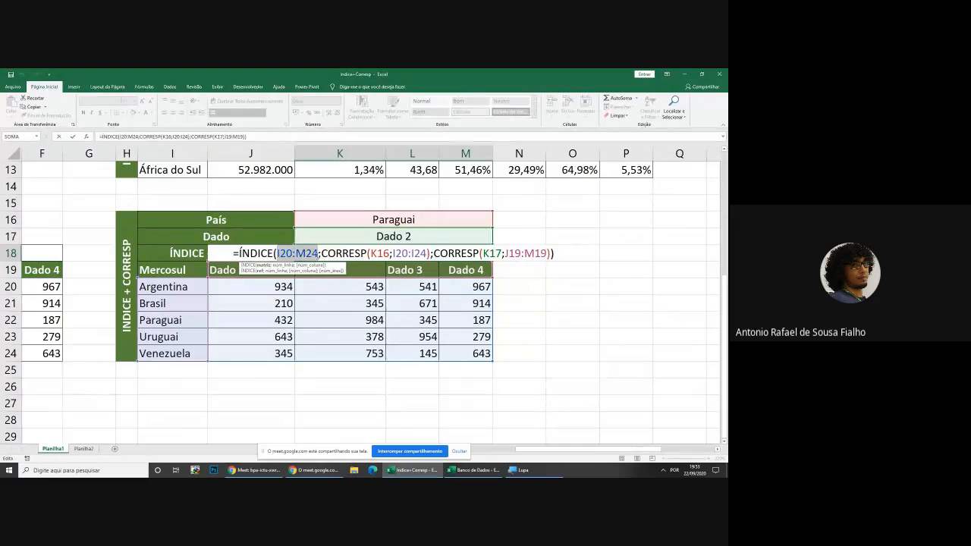
pyautogui.press('BackSpace')
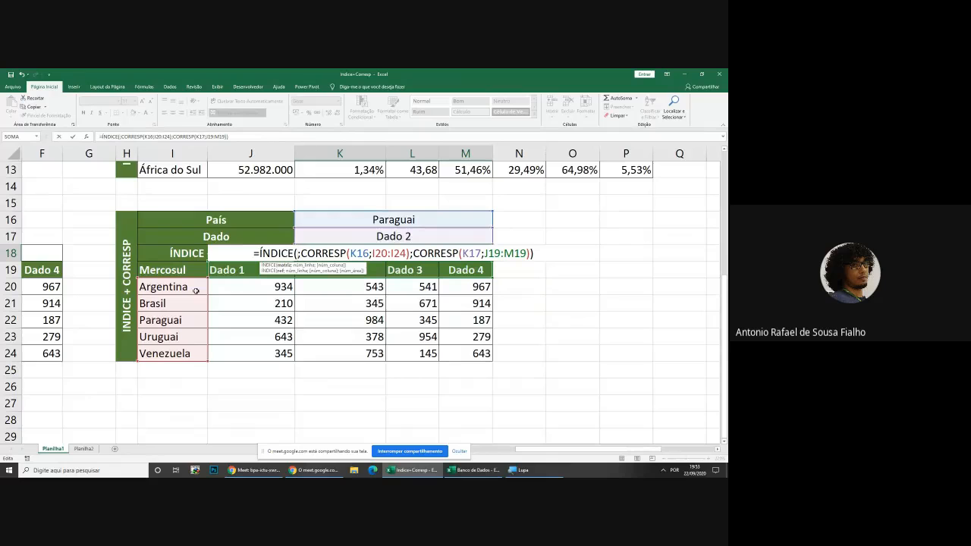
pyautogui.click(234, 286)
pyautogui.moveTo(234, 287); pyautogui.dragTo(486, 357)
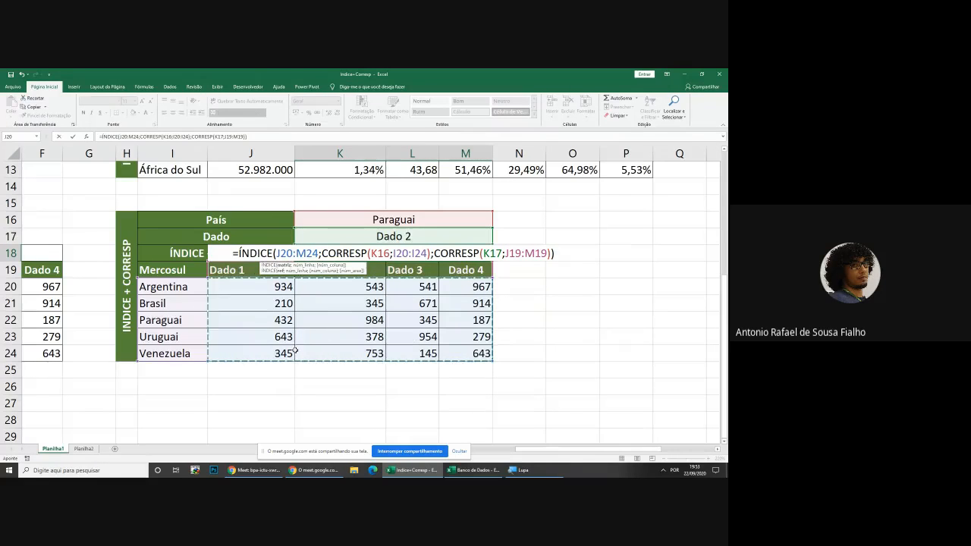
pyautogui.press('Return')
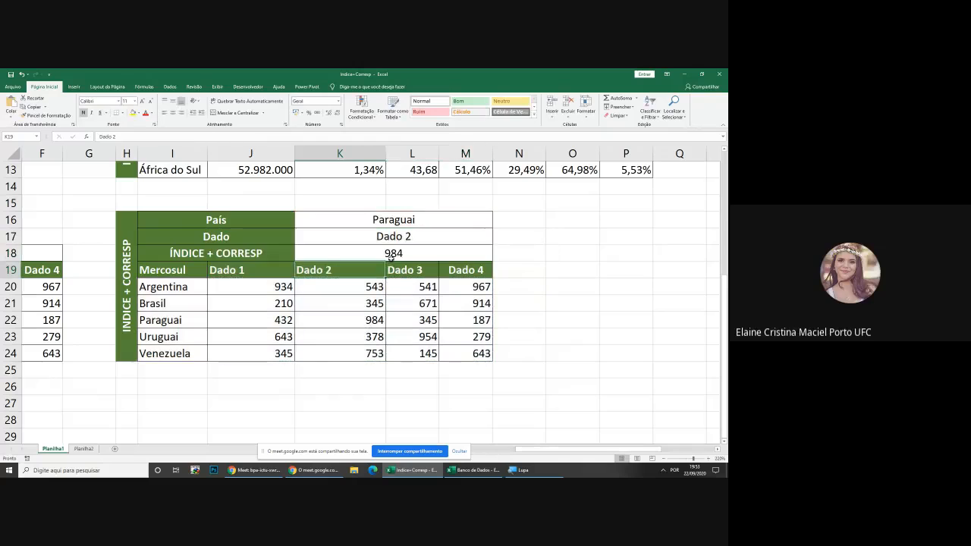
pyautogui.click(362, 322)
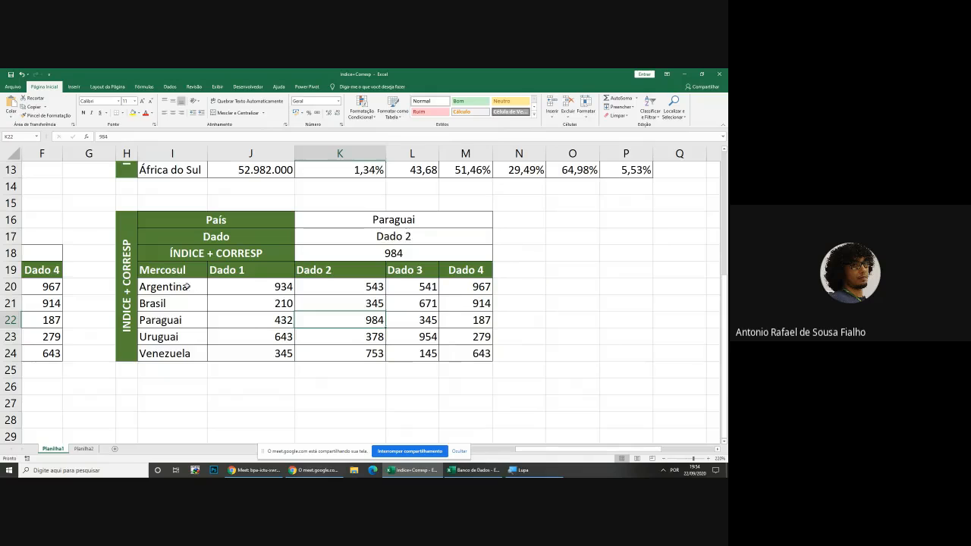
# Review the country names, the Paraguai value under Dado 2 and the references in the K18 formula
pyautogui.moveTo(187, 286); pyautogui.dragTo(178, 346)
pyautogui.click(360, 314)
pyautogui.doubleClick(397, 252)
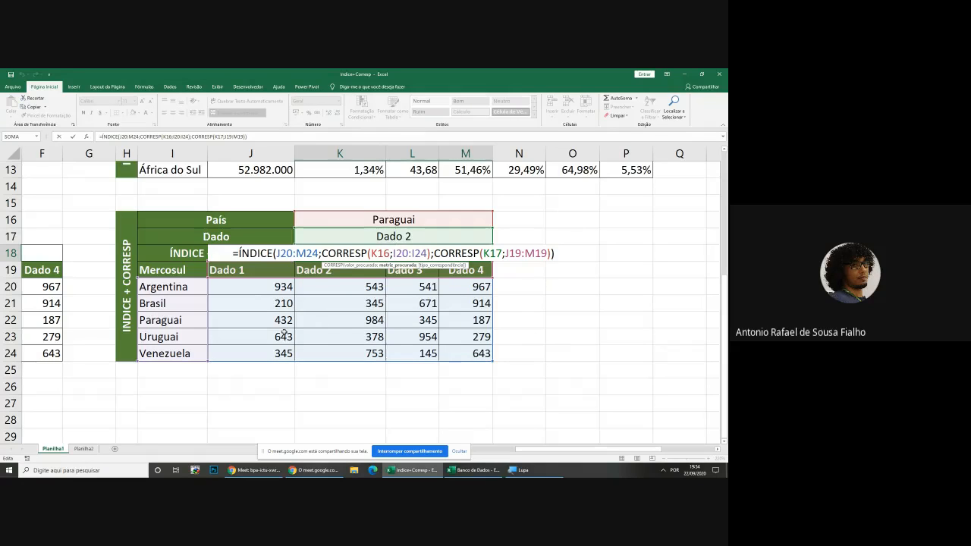
pyautogui.press('Return')
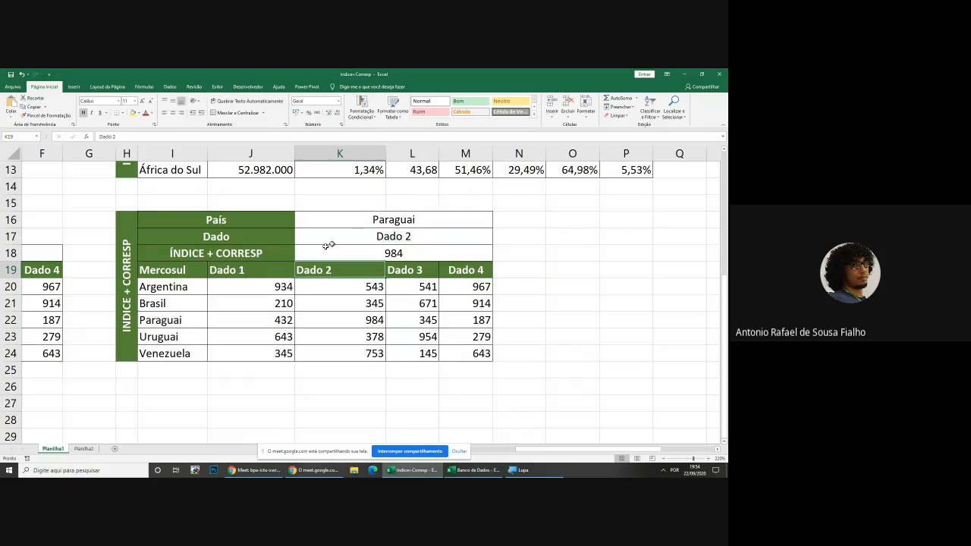
# Add list data validation to the País cell K16, using the country names in I20:I24 as the source
pyautogui.click(350, 220)
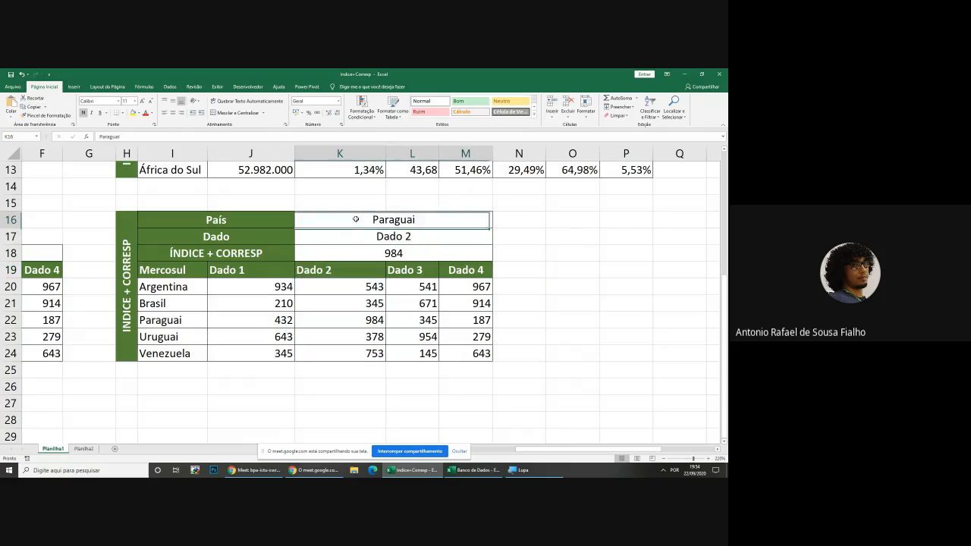
pyautogui.click(168, 86)
pyautogui.click(419, 102)
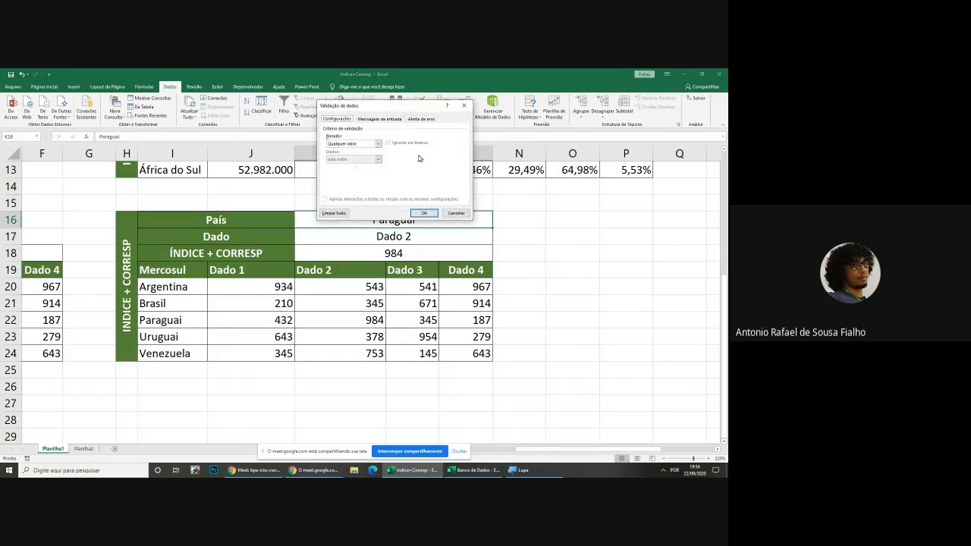
pyautogui.click(376, 144)
pyautogui.click(346, 167)
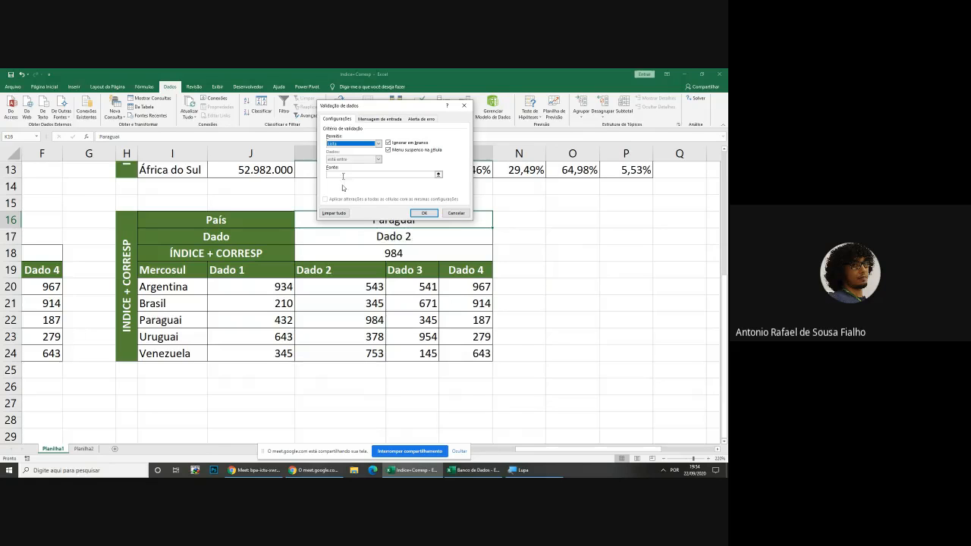
pyautogui.click(354, 176)
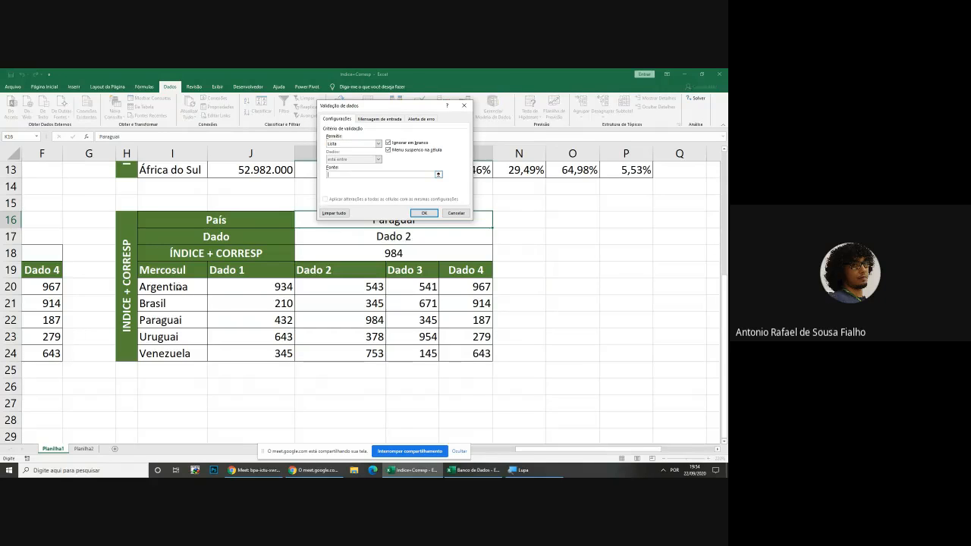
pyautogui.moveTo(176, 287); pyautogui.dragTo(177, 355)
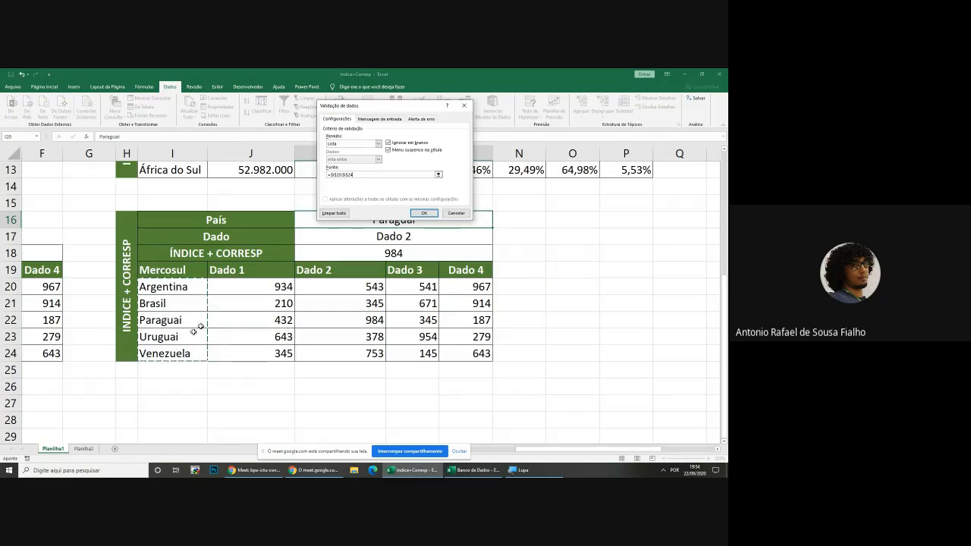
pyautogui.click(427, 213)
# Add list data validation to the Dado cell K17, using the headers in J19:M19 as the source
pyautogui.press('Return')
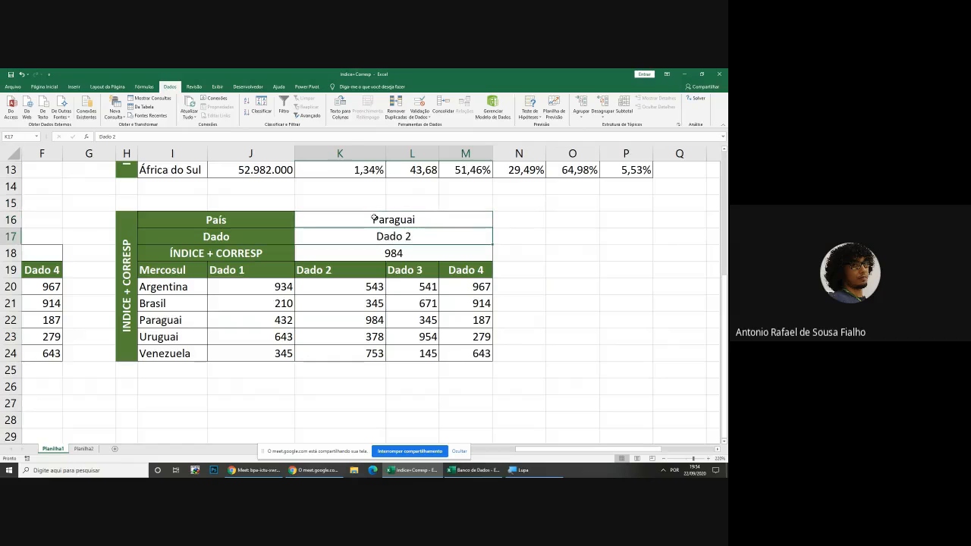
pyautogui.click(420, 106)
pyautogui.click(378, 143)
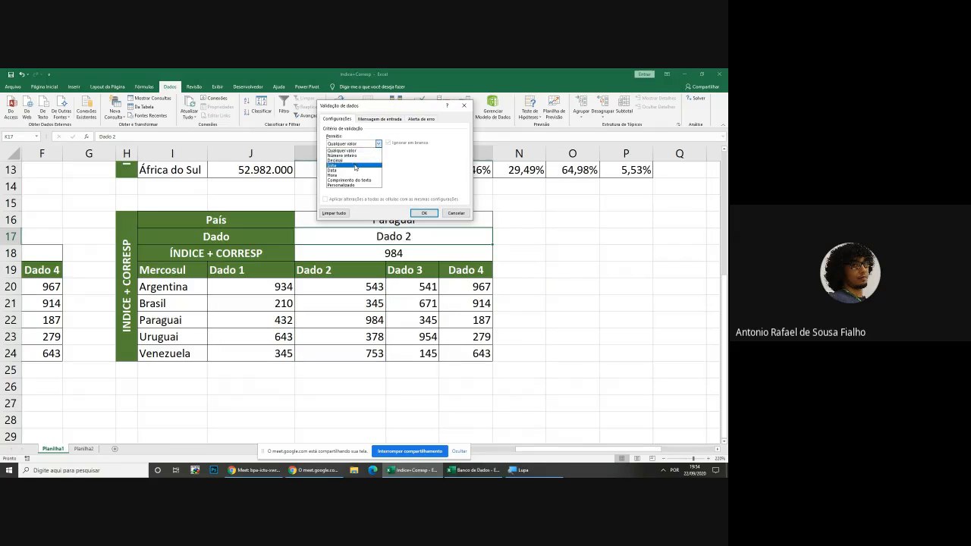
pyautogui.click(354, 165)
pyautogui.click(364, 174)
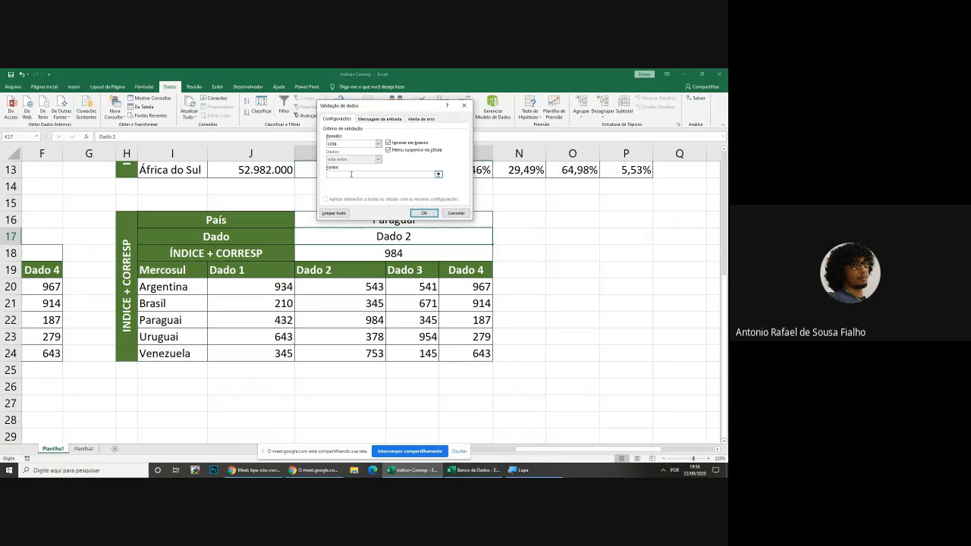
pyautogui.click(230, 270)
pyautogui.moveTo(230, 270); pyautogui.dragTo(461, 273)
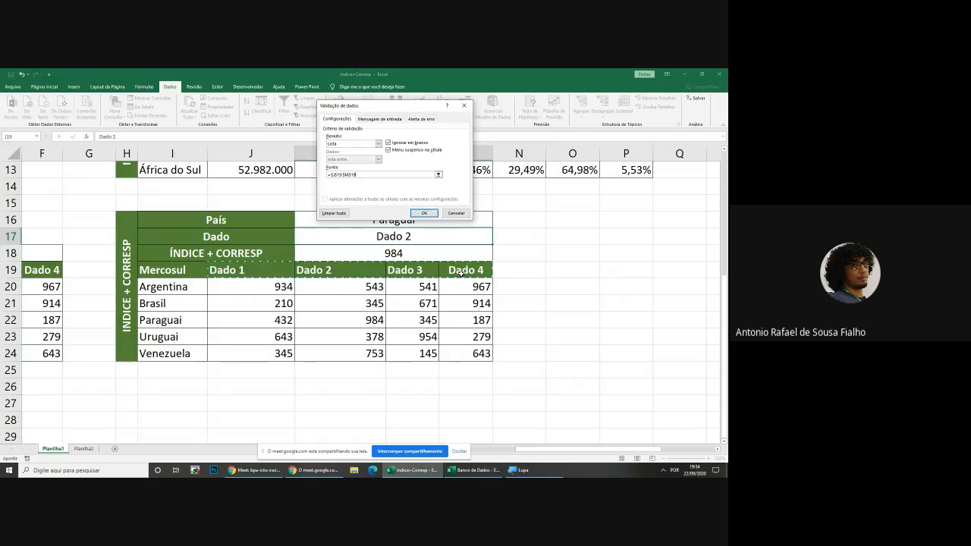
pyautogui.click(424, 213)
pyautogui.click(554, 253)
# Choose Brasil as the País and Dado 4 as the Dado from the new validation lists
pyautogui.click(462, 218)
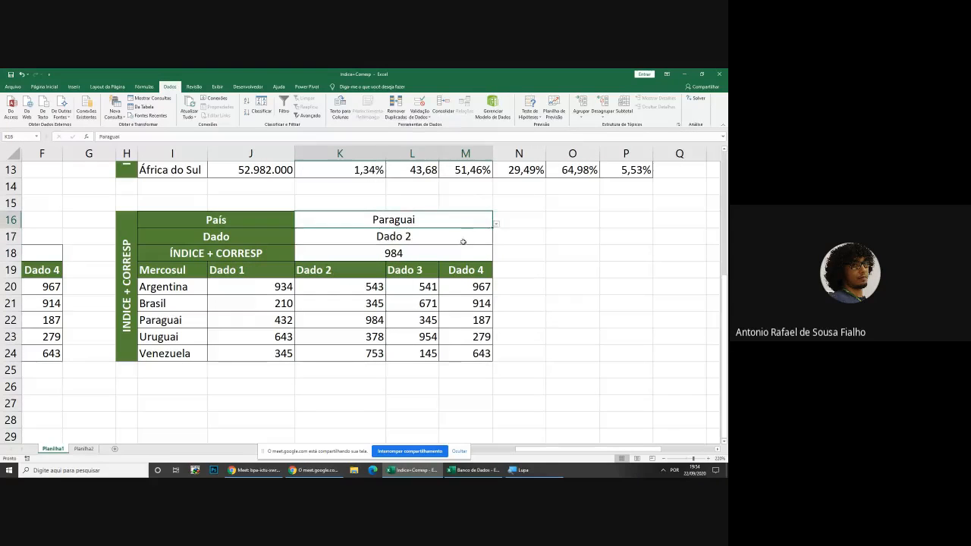
pyautogui.click(495, 223)
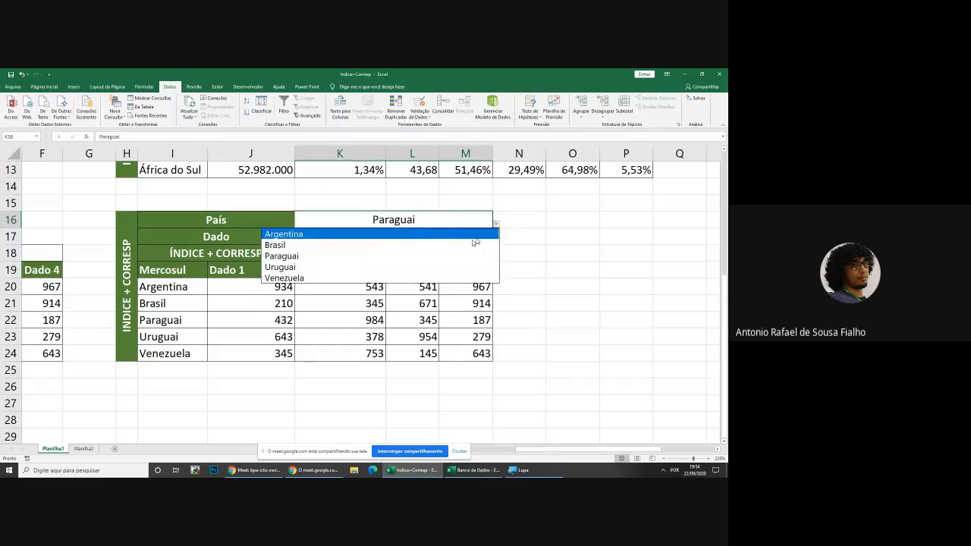
pyautogui.click(430, 247)
pyautogui.click(466, 241)
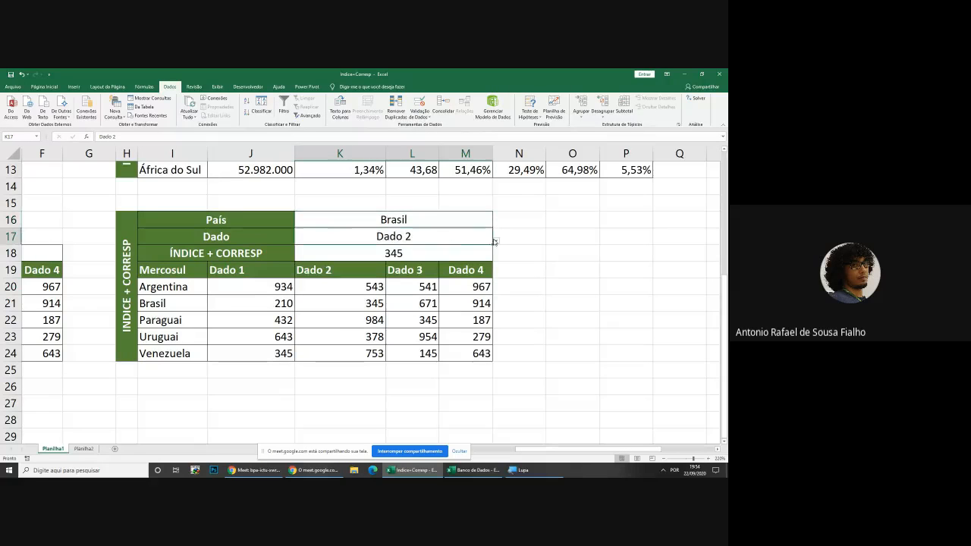
pyautogui.click(495, 240)
pyautogui.click(413, 281)
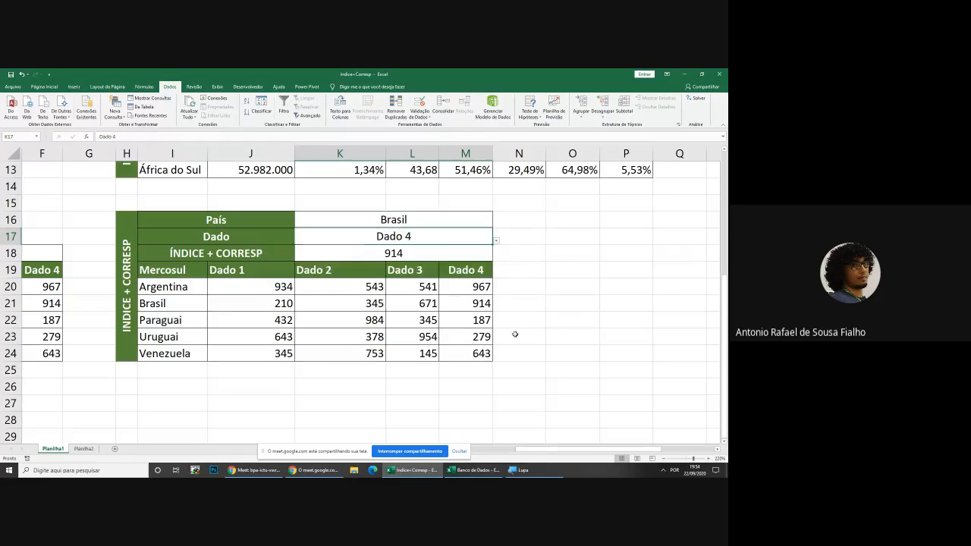
# Check the K18 result against Brasil's value under Dado 4 and review the references in its formula
pyautogui.click(412, 252)
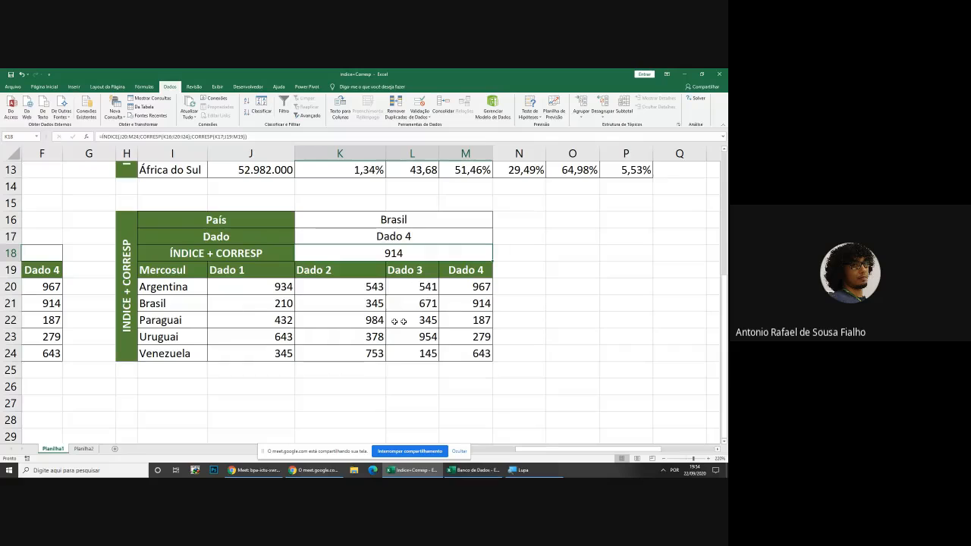
pyautogui.click(168, 301)
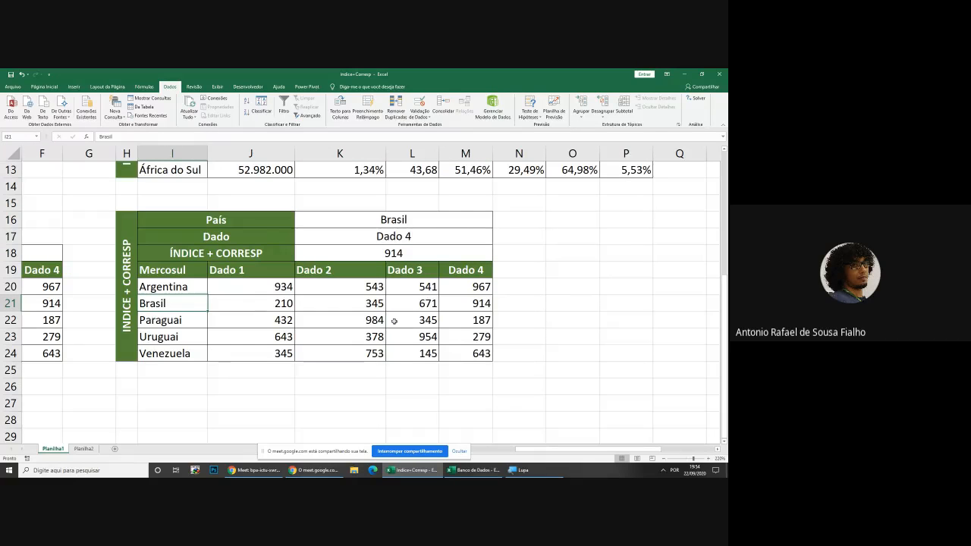
pyautogui.click(470, 304)
pyautogui.click(556, 297)
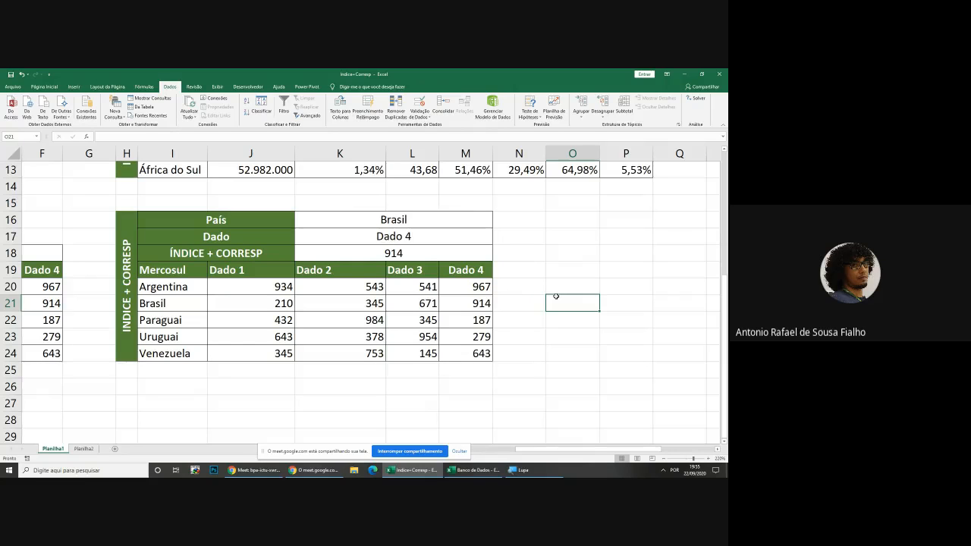
pyautogui.click(432, 254)
pyautogui.doubleClick(434, 254)
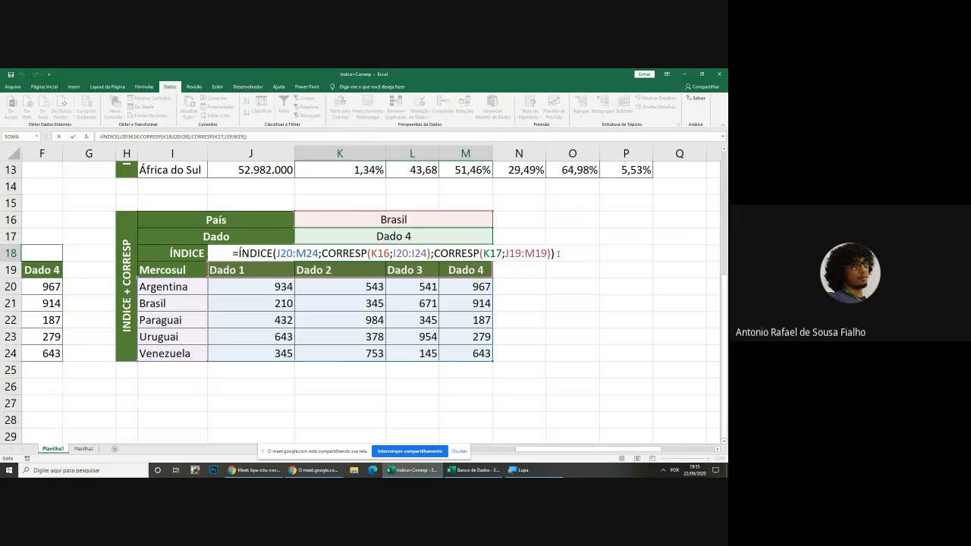
pyautogui.press('Return')
# Show the data validation settings for the empty cell N16 and close them without creating a rule
pyautogui.click(508, 220)
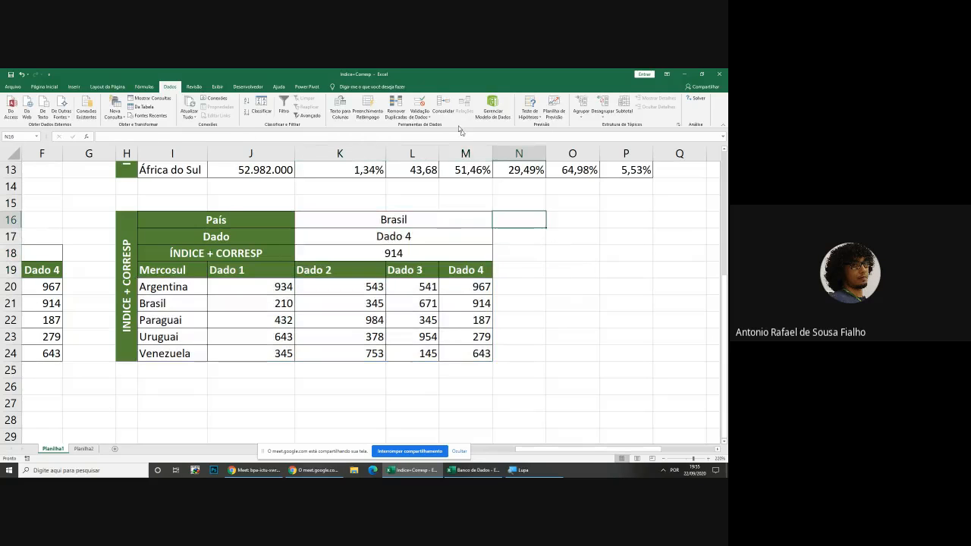
pyautogui.click(423, 101)
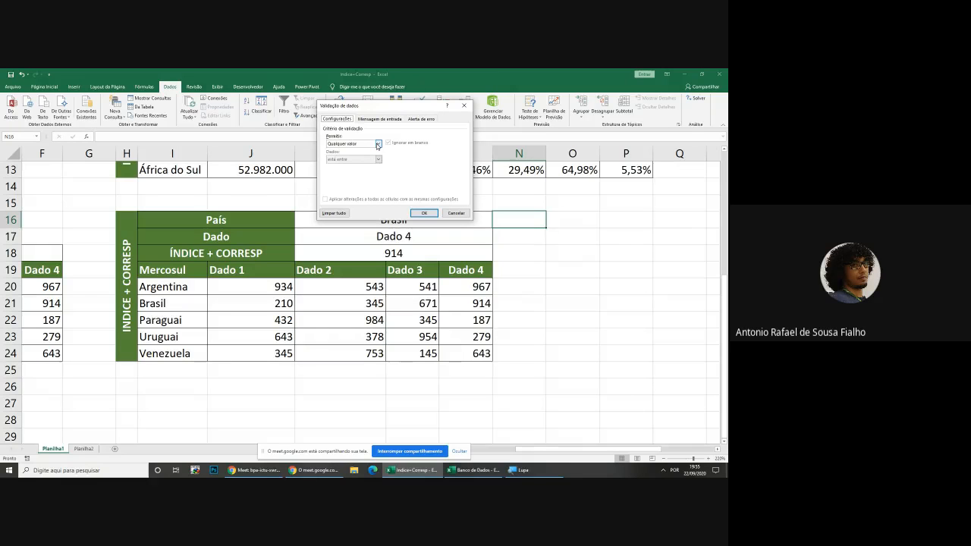
pyautogui.click(377, 145)
pyautogui.click(377, 145)
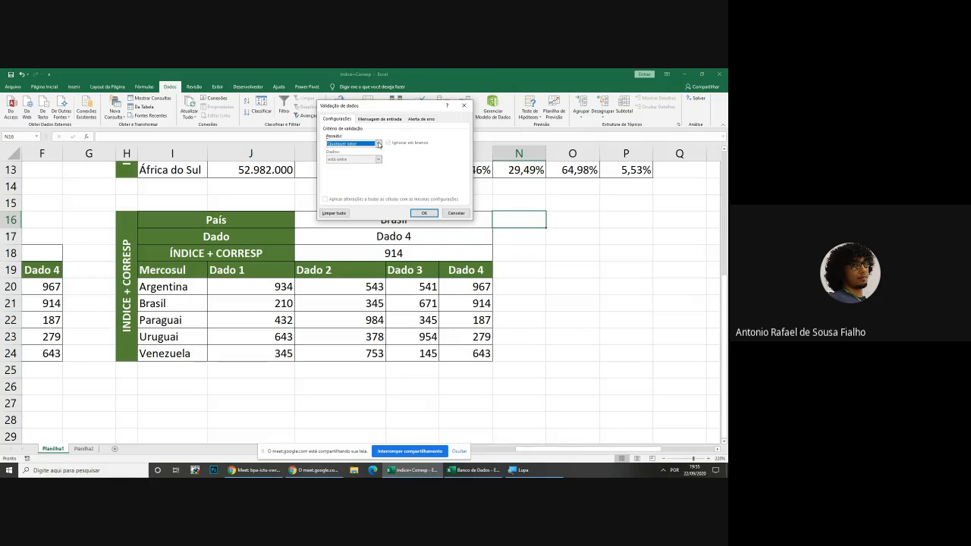
pyautogui.click(464, 105)
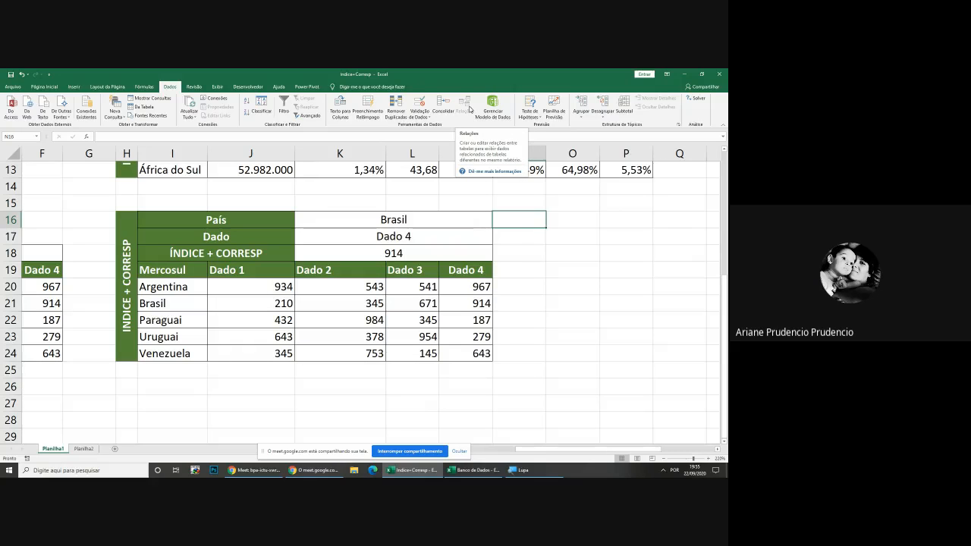
# Clear the K18 formula and start a new ÍNDICE formula there with J20:M24 as the matrix
pyautogui.click(434, 253)
pyautogui.doubleClick(433, 254)
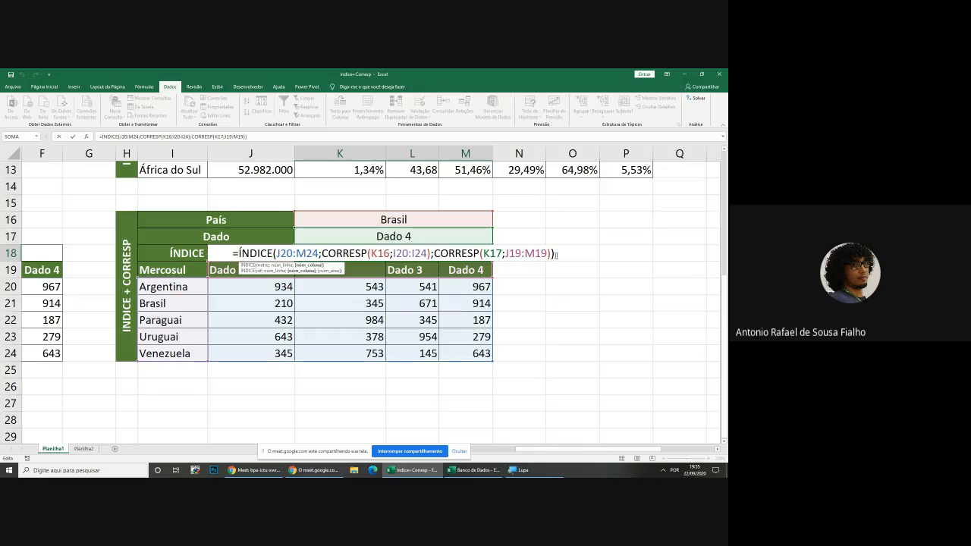
pyautogui.click(557, 256)
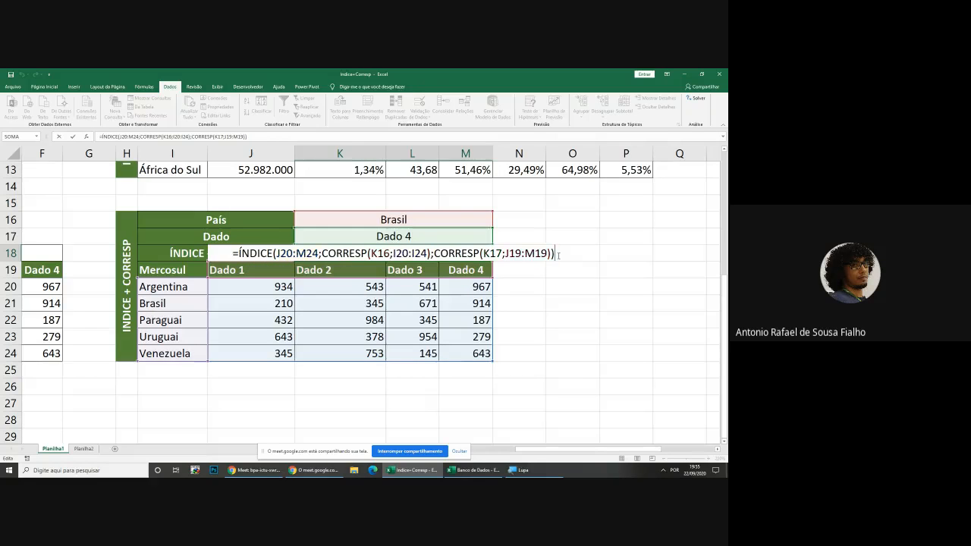
pyautogui.press('Escape')
pyautogui.write('=')
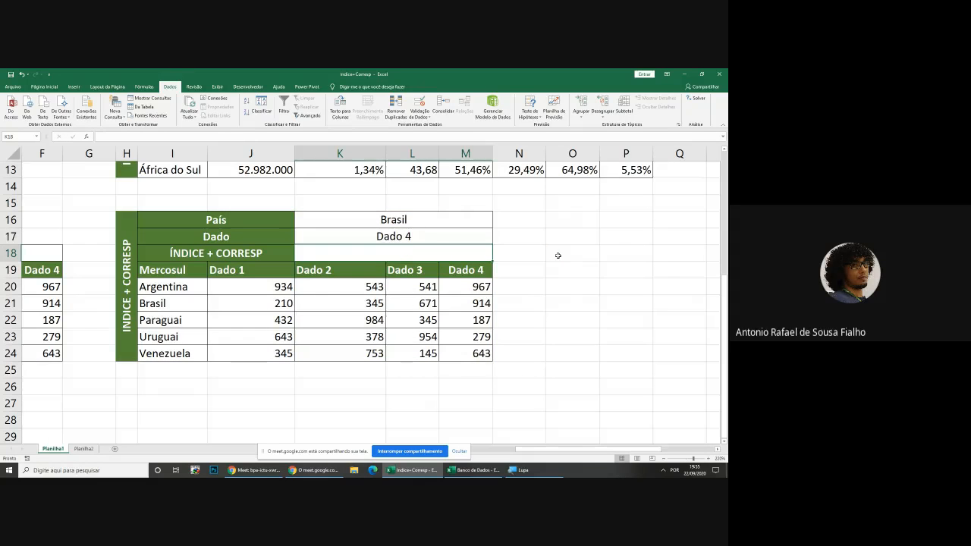
pyautogui.write('ín')
pyautogui.press('Tab')
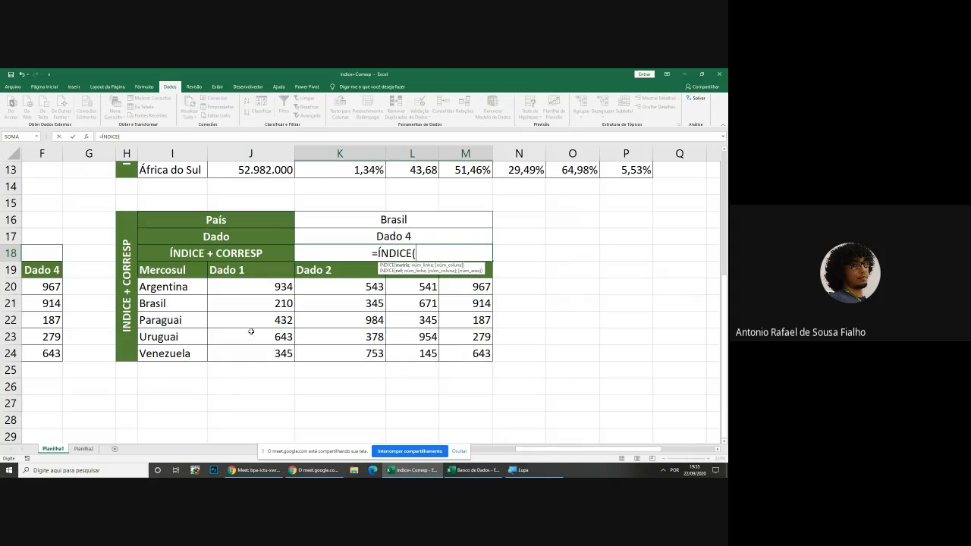
pyautogui.moveTo(236, 289); pyautogui.dragTo(476, 352)
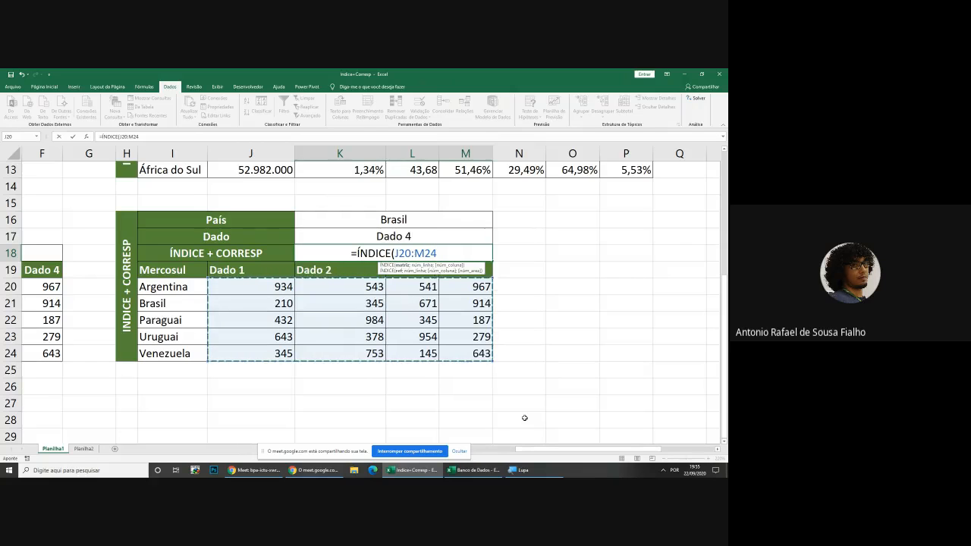
pyautogui.write(';')
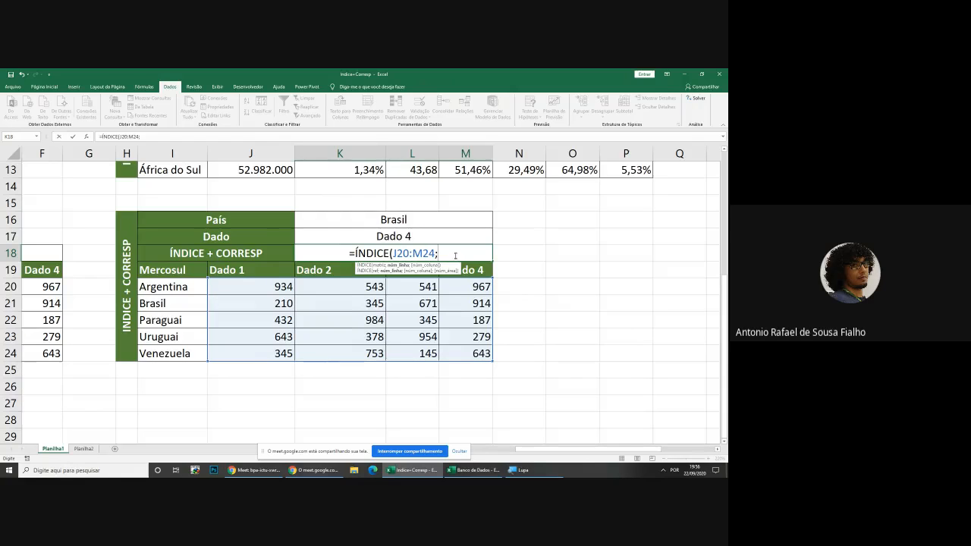
# Add CORRESP(K16;I20:I24;0) as the row number in the K18 ÍNDICE formula, using exact match
pyautogui.click(455, 254)
pyautogui.write('corresp')
pyautogui.press('Tab')
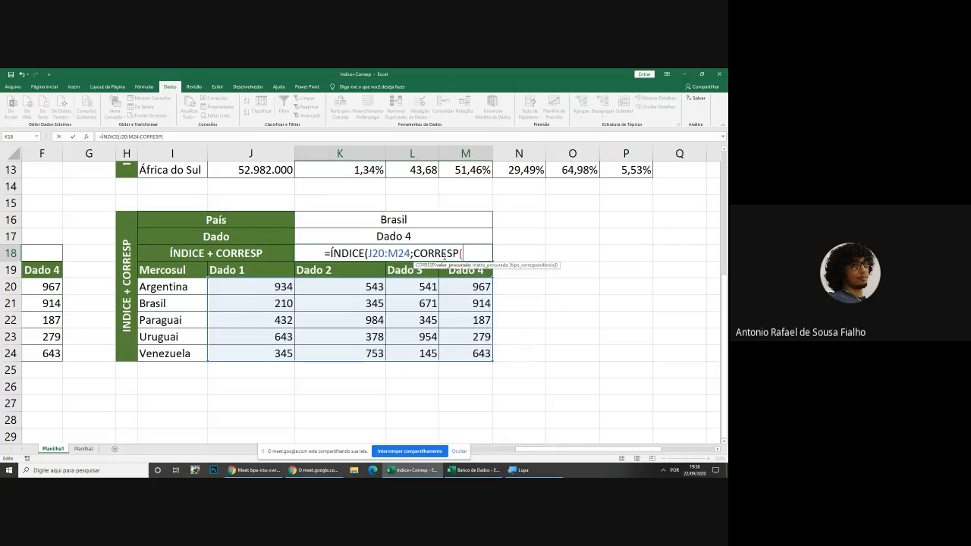
pyautogui.click(417, 220)
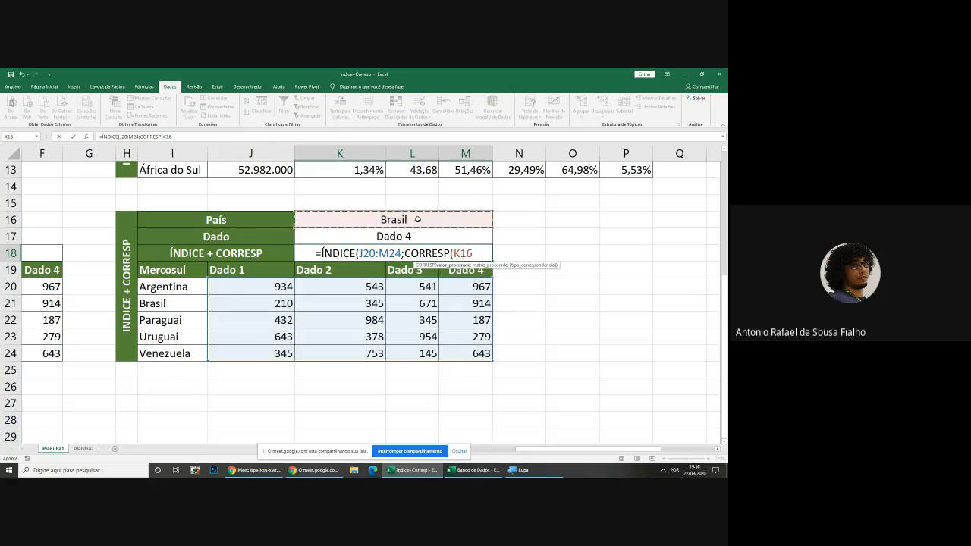
pyautogui.write(';')
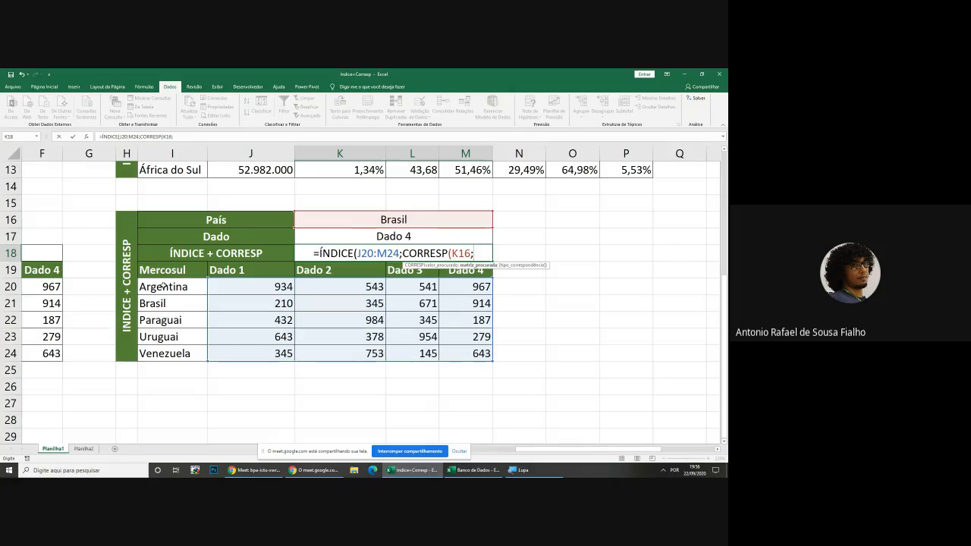
pyautogui.moveTo(162, 288); pyautogui.dragTo(163, 353)
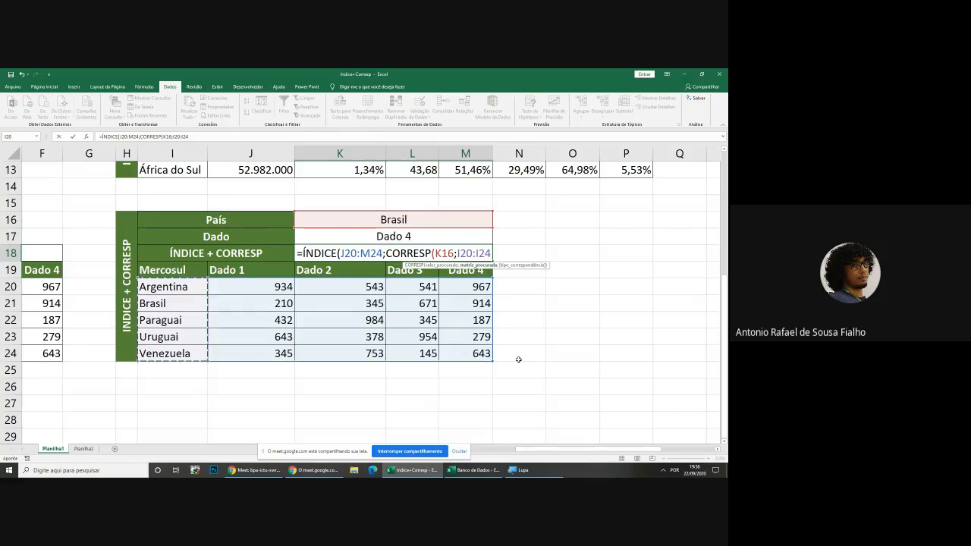
pyautogui.write(';')
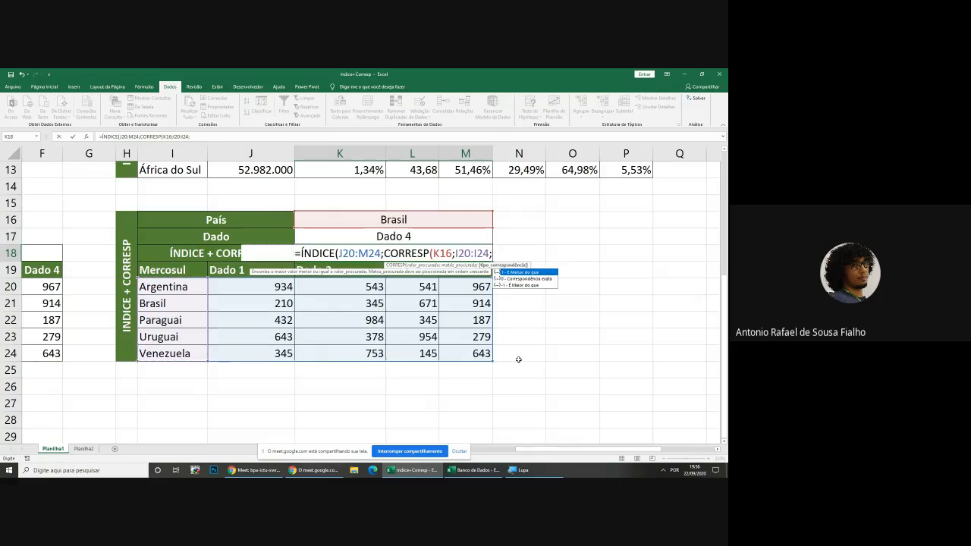
pyautogui.write('0)')
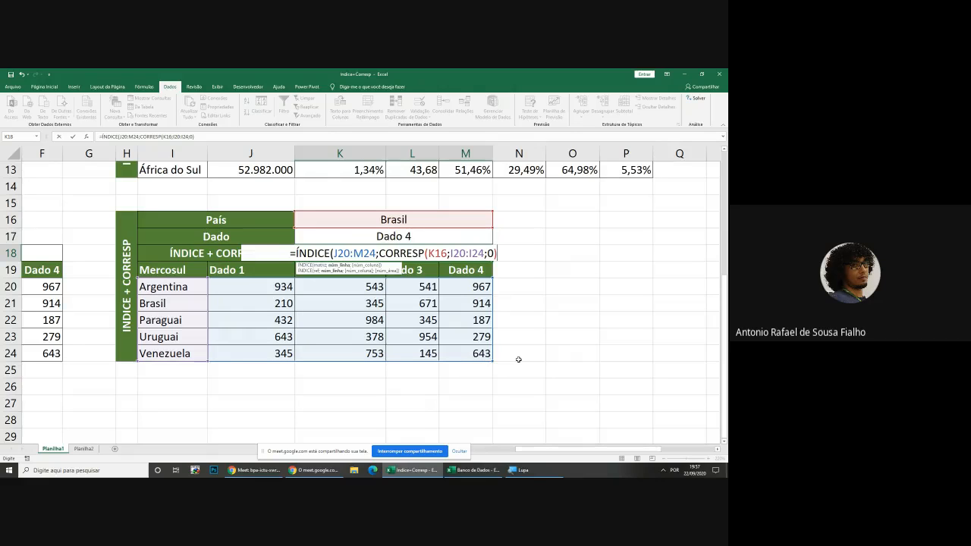
# Add CORRESP(K17;J19:M19;0) as the column number in the K18 ÍNDICE formula and close the outer parenthesis
pyautogui.write(';')
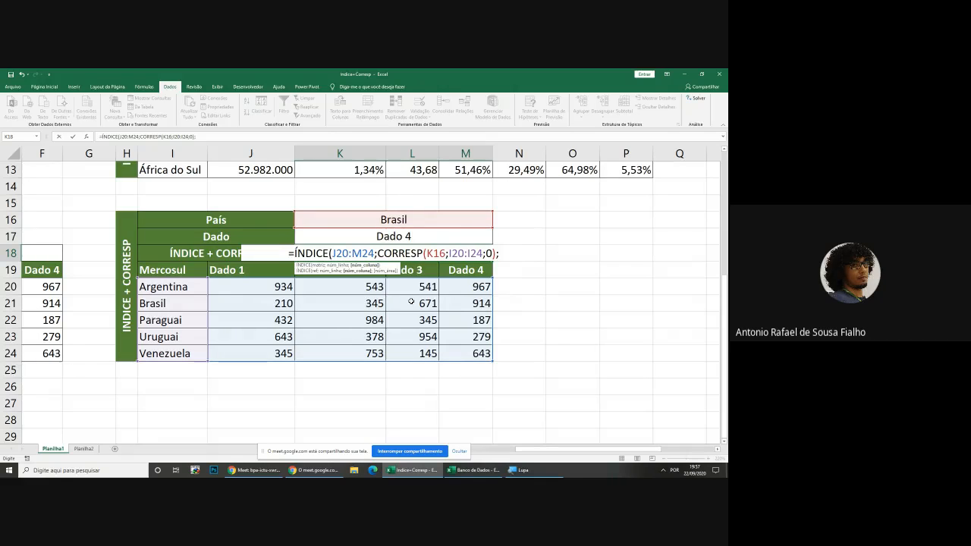
pyautogui.write('corres')
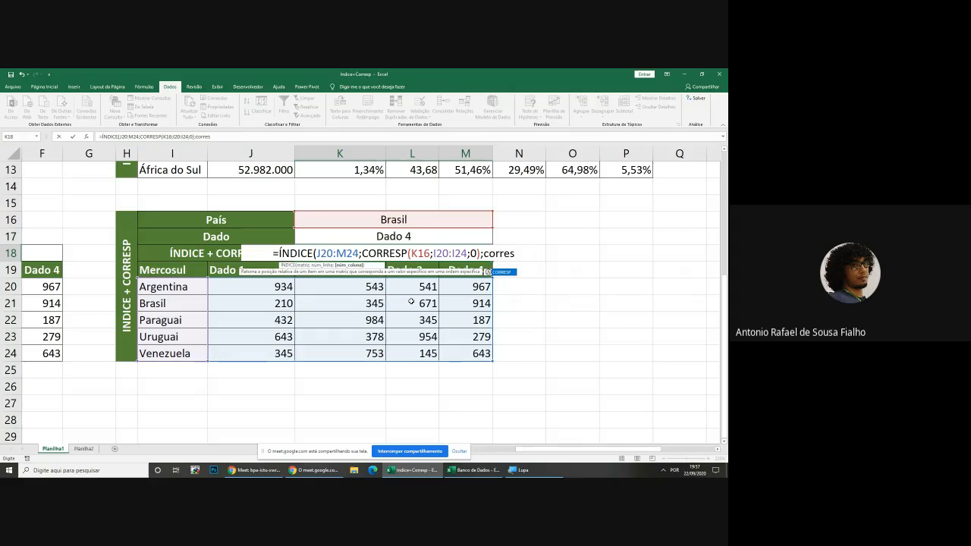
pyautogui.press('Tab')
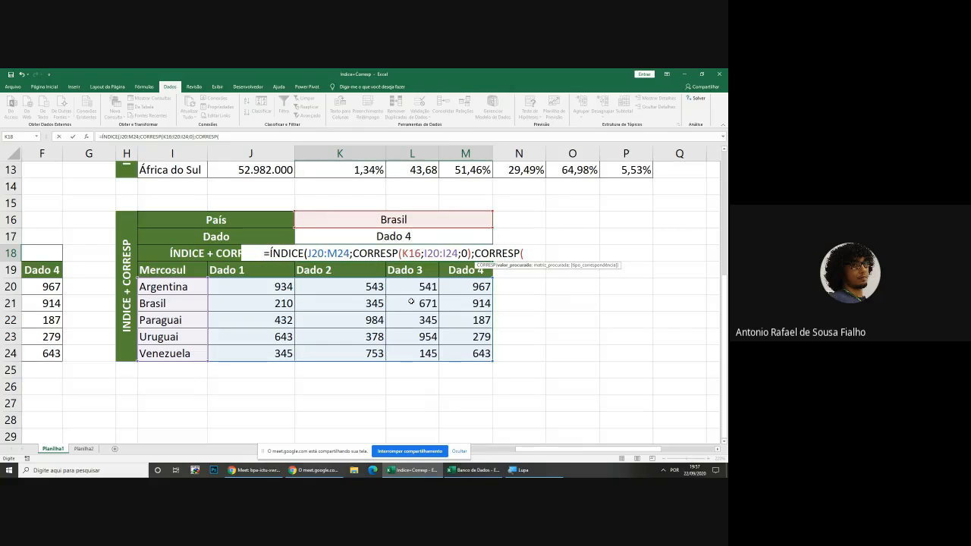
pyautogui.click(378, 236)
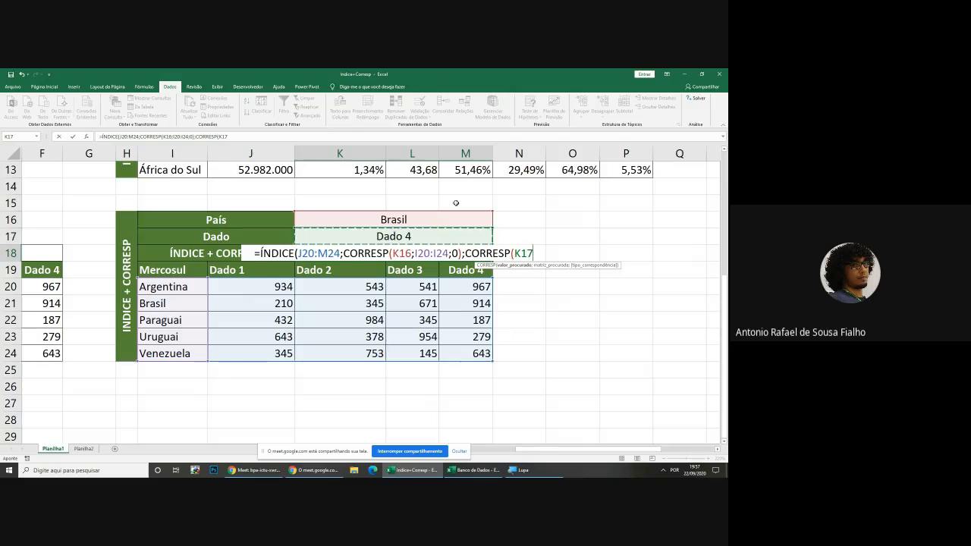
pyautogui.write(';')
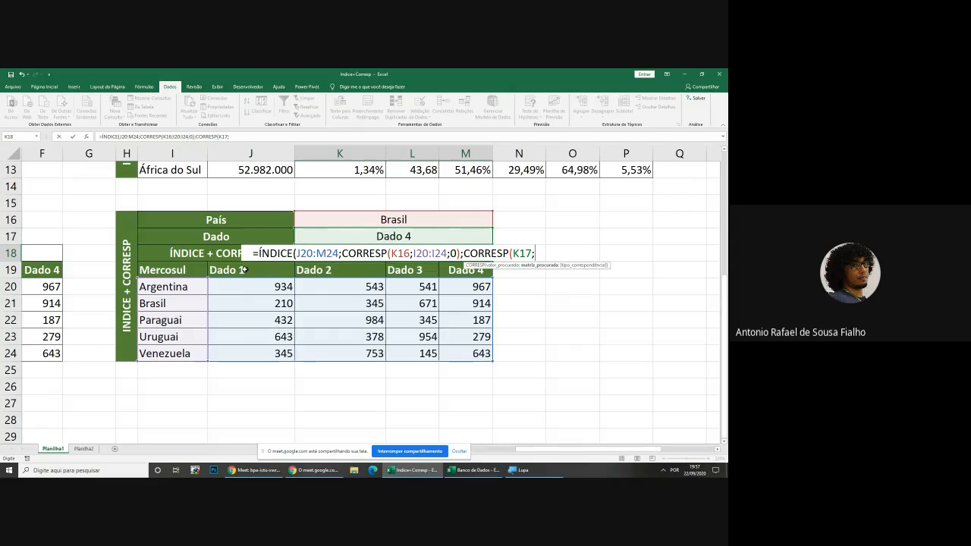
pyautogui.moveTo(227, 269); pyautogui.dragTo(465, 270)
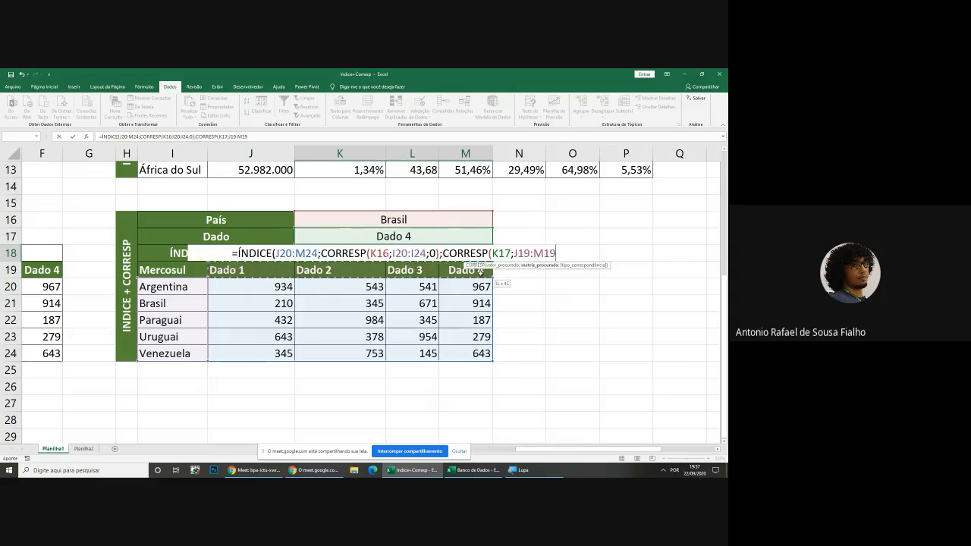
pyautogui.write(';0')
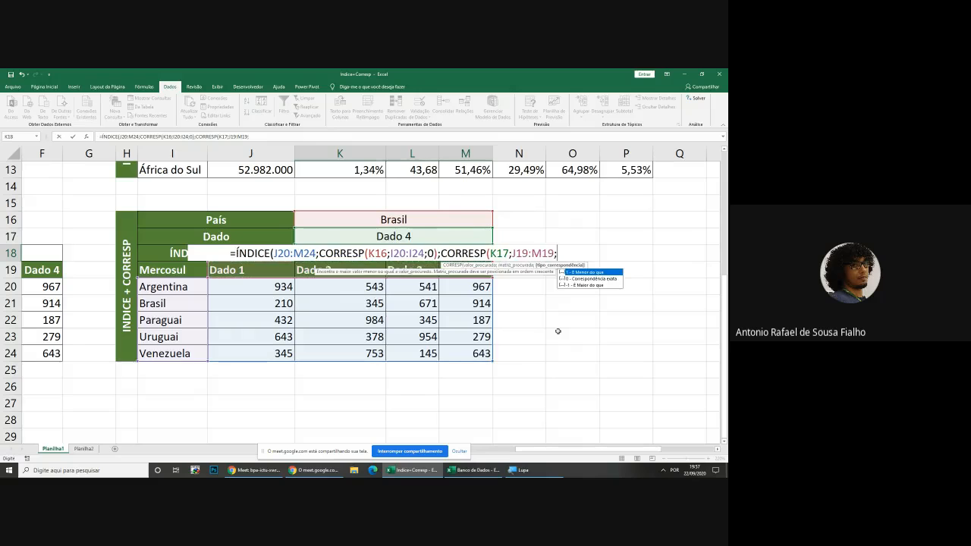
pyautogui.write(')')
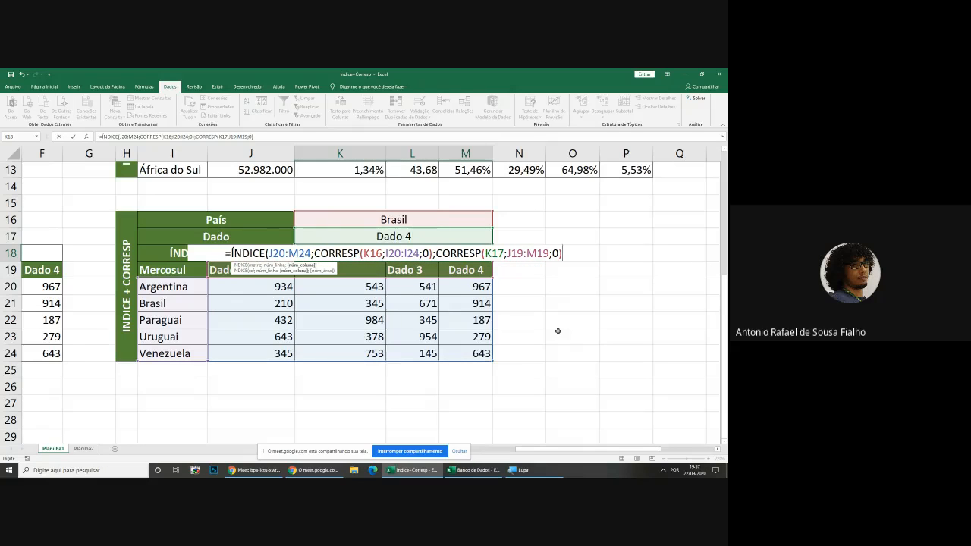
pyautogui.write(')')
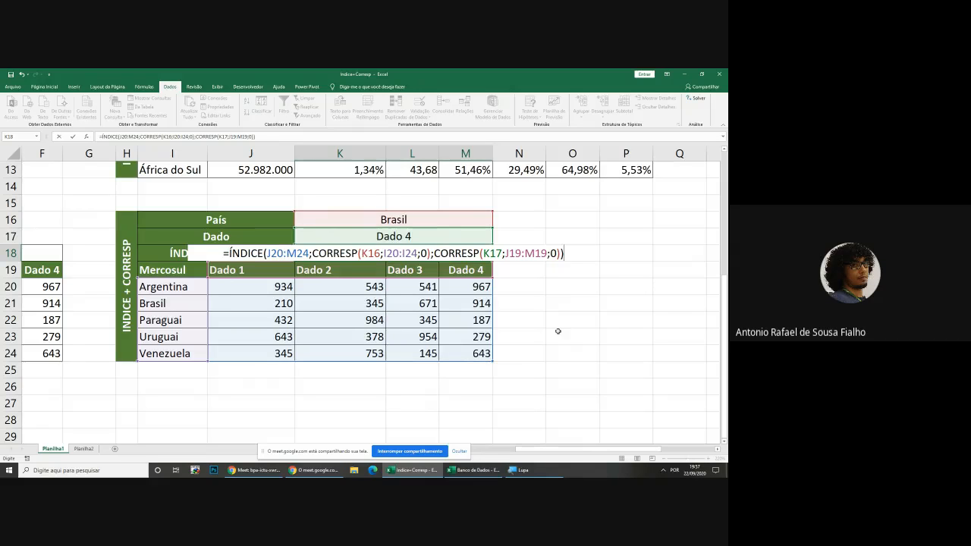
# Review the row and column CORRESP arguments in the K18 formula and enter the formula
pyautogui.moveTo(311, 253); pyautogui.dragTo(432, 254)
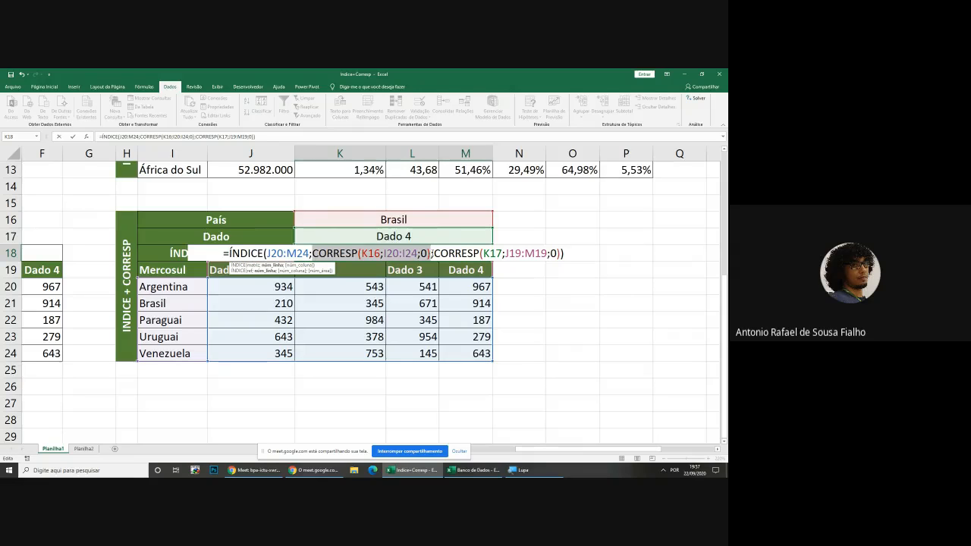
pyautogui.click(434, 253)
pyautogui.moveTo(435, 254); pyautogui.dragTo(559, 253)
pyautogui.click(564, 253)
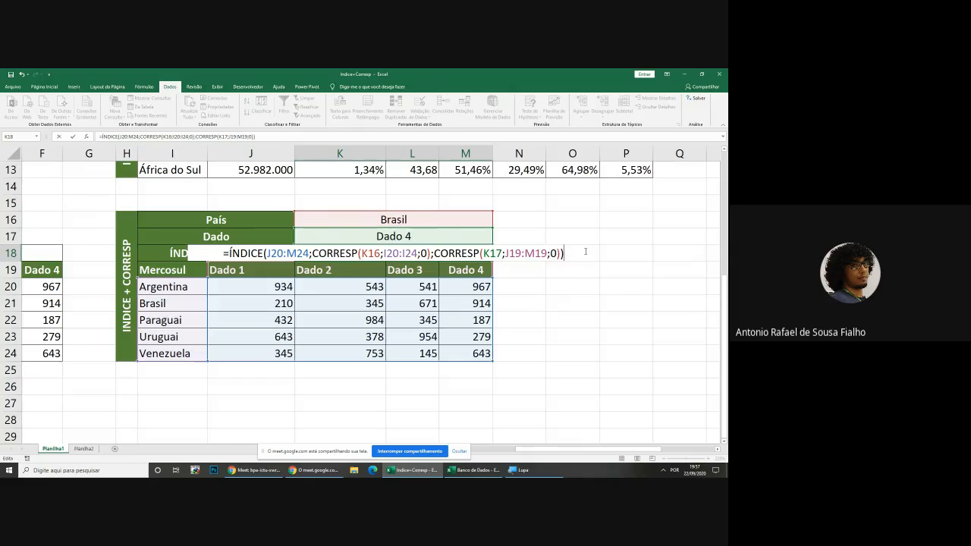
pyautogui.press('Return')
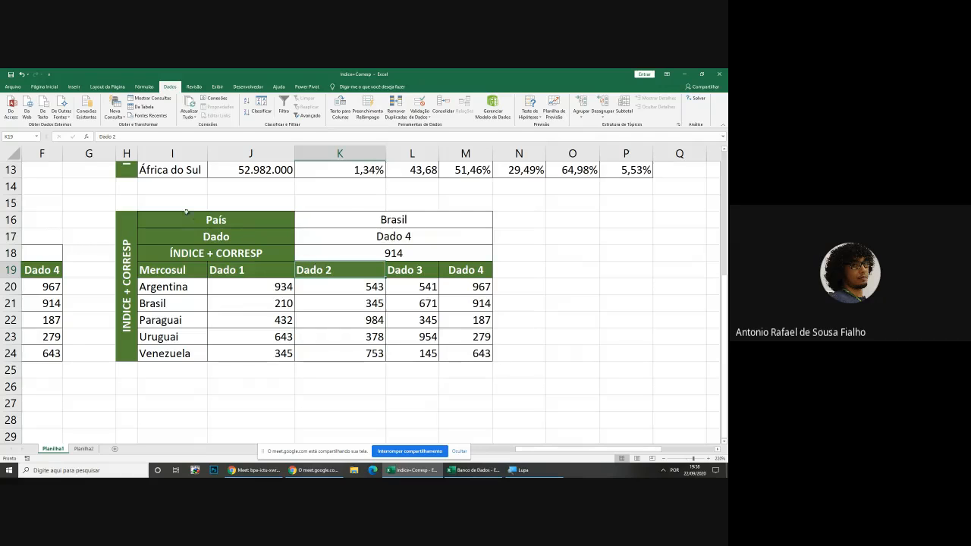
# Look over the completed ÍNDICE + CORRESP block from the País selector down to the Mercosul table
pyautogui.moveTo(129, 219); pyautogui.dragTo(459, 307)
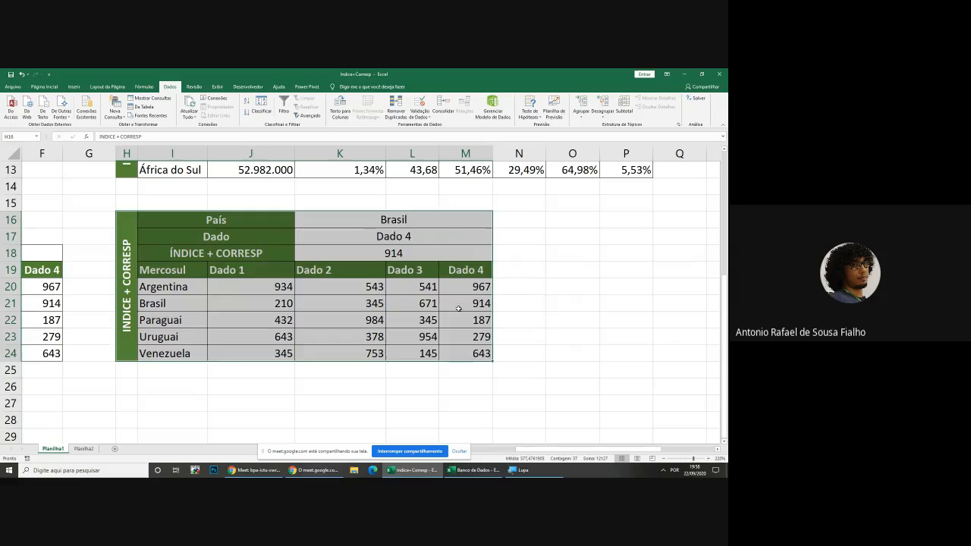
pyautogui.click(462, 320)
pyautogui.moveTo(462, 354); pyautogui.dragTo(386, 218)
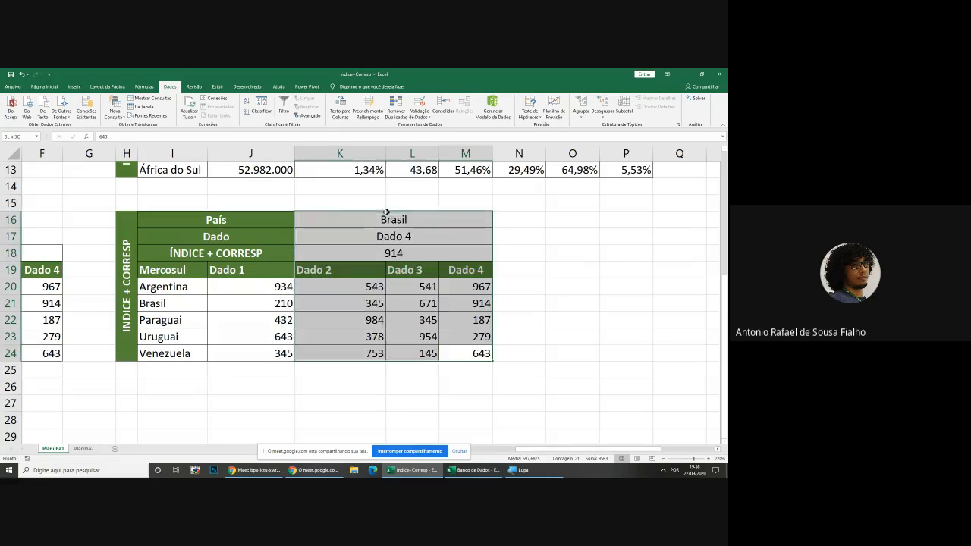
pyautogui.click(221, 221)
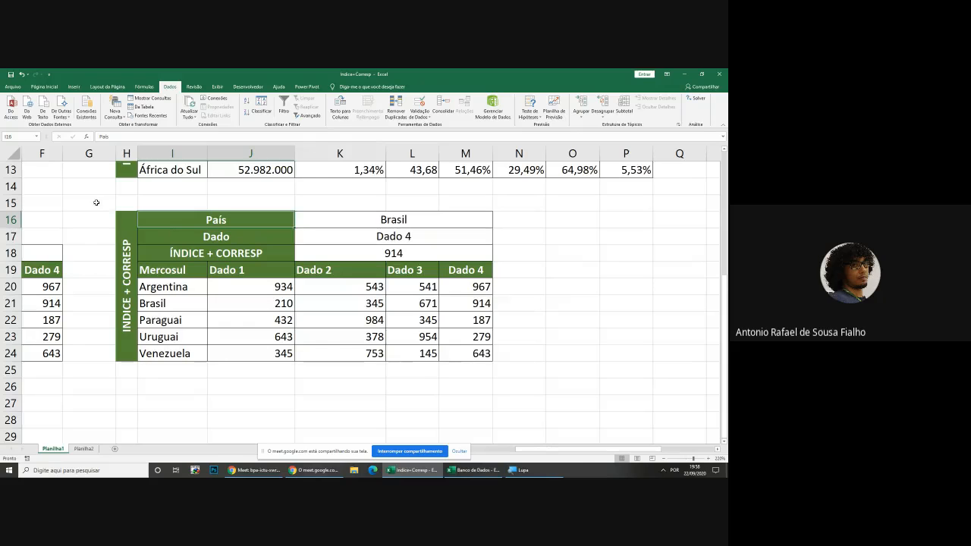
pyautogui.moveTo(95, 202); pyautogui.dragTo(502, 376)
pyautogui.click(501, 402)
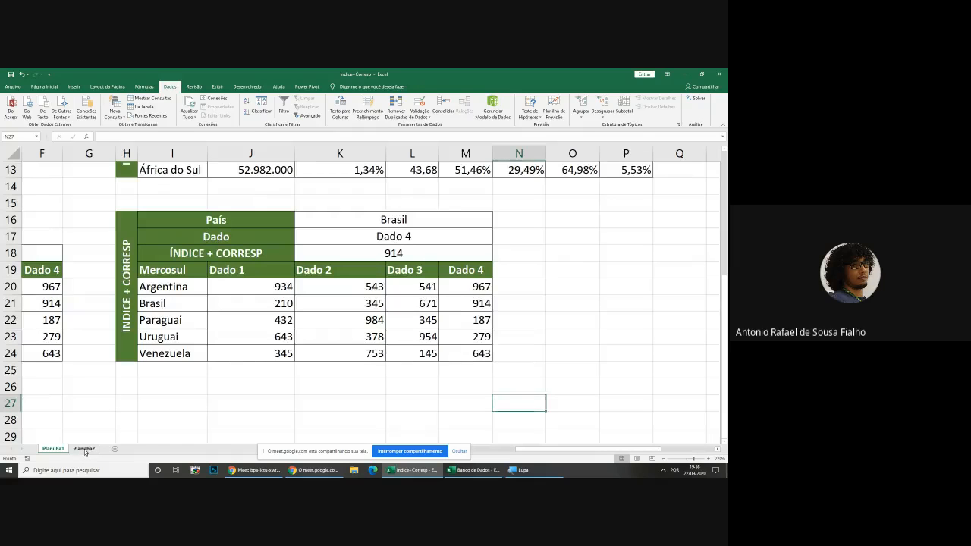
# Examine the country, capital and population list on Planilha2 together with its Escolha lookup table
pyautogui.click(85, 449)
pyautogui.scroll(-10, 265, 319)
pyautogui.scroll(10, 294, 291)
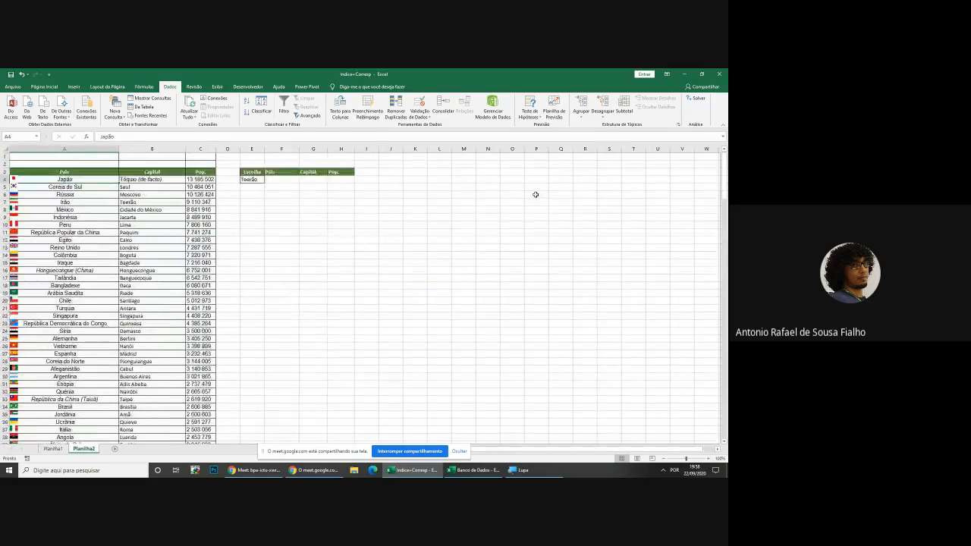
pyautogui.scroll(3, 460, 208)
pyautogui.scroll(1, 446, 222)
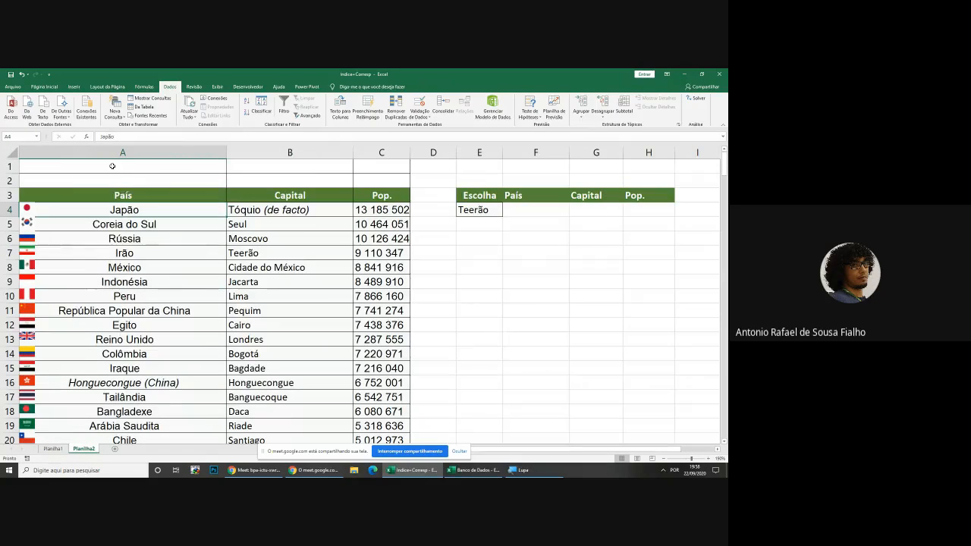
pyautogui.moveTo(115, 165); pyautogui.dragTo(580, 368)
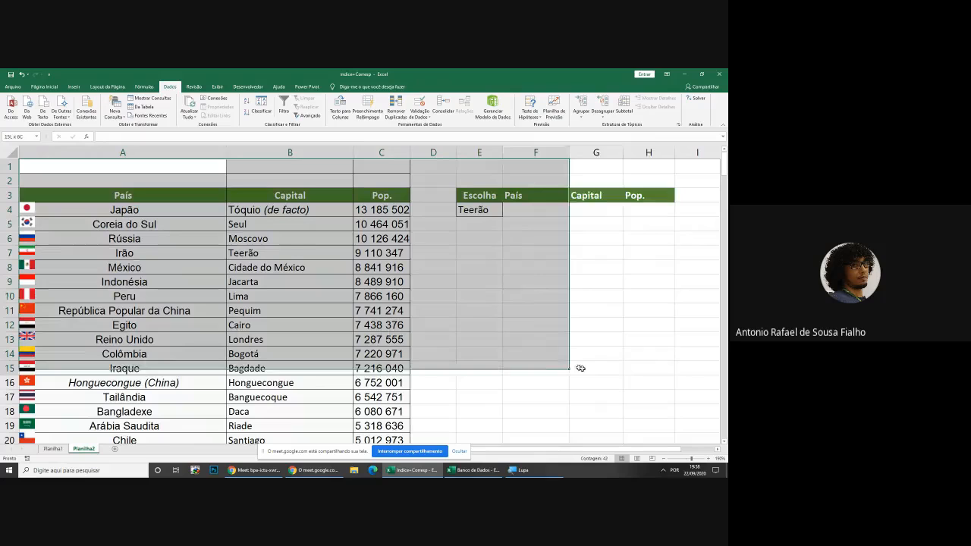
pyautogui.click(631, 387)
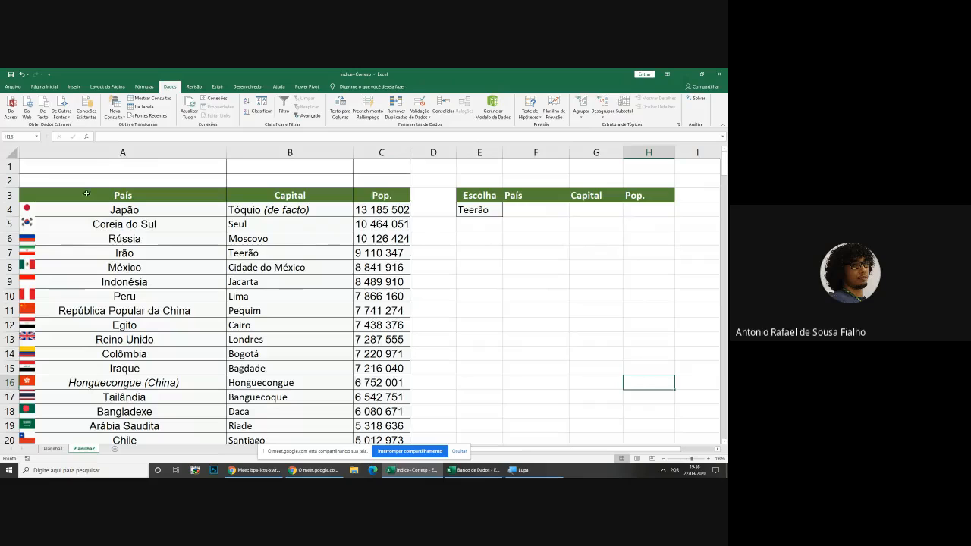
pyautogui.click(35, 164)
pyautogui.moveTo(35, 164)
pyautogui.mouseDown()
pyautogui.moveTo(174, 251)
pyautogui.moveTo(686, 419)
pyautogui.mouseUp()
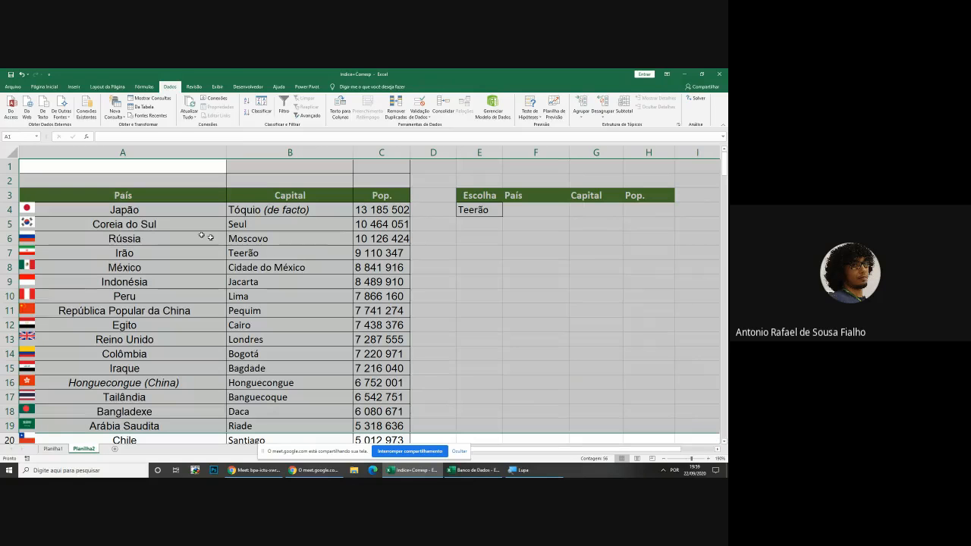
pyautogui.click(129, 170)
pyautogui.moveTo(129, 170); pyautogui.dragTo(679, 421)
pyautogui.click(609, 406)
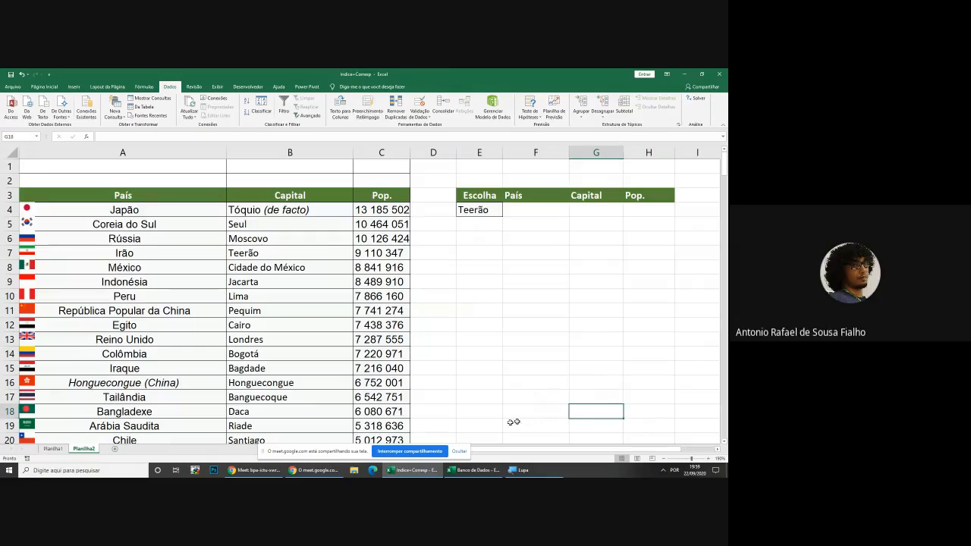
# Switch to the Banco de Dados workbook and look over its expense list, supplier base and criteria tables
pyautogui.moveTo(434, 475)
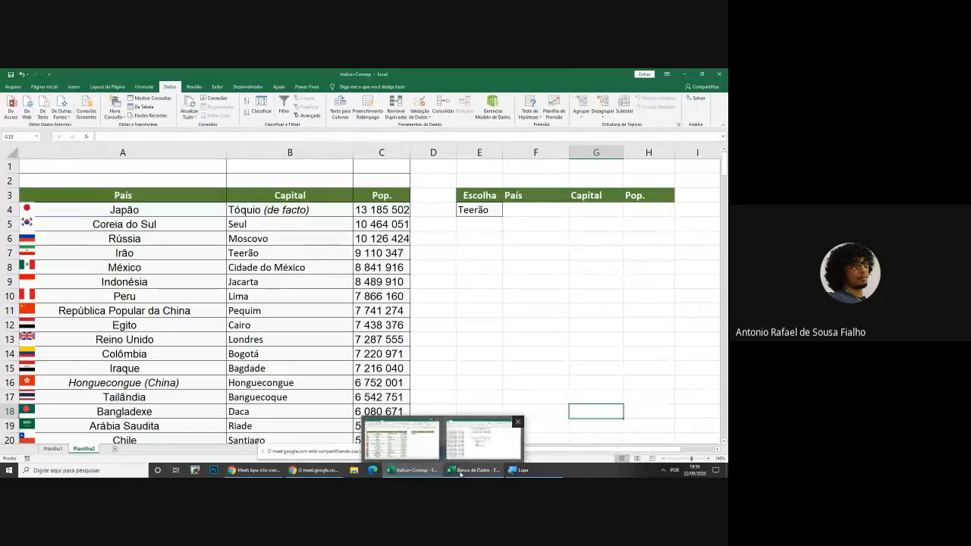
pyautogui.click(460, 474)
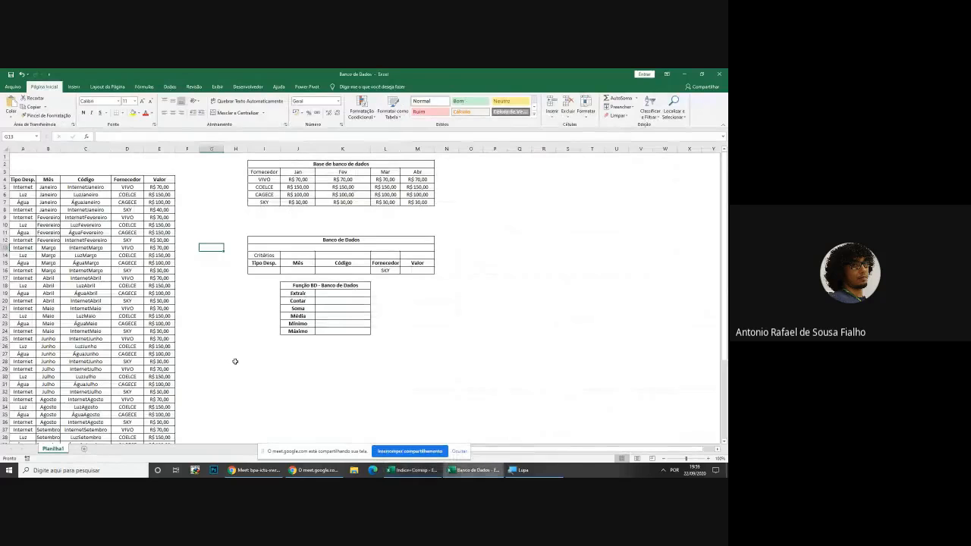
pyautogui.scroll(1, 234, 361)
pyautogui.scroll(3, 235, 361)
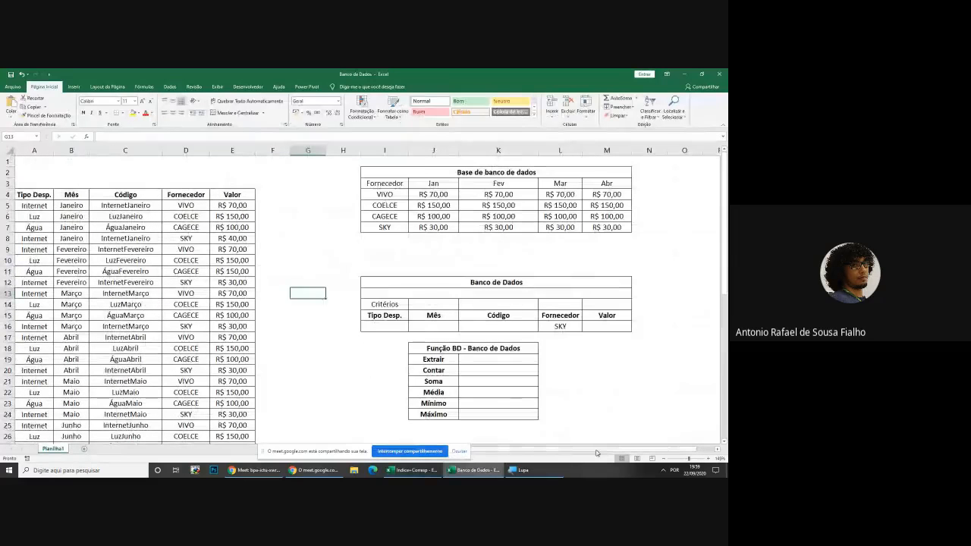
pyautogui.scroll(1, 338, 383)
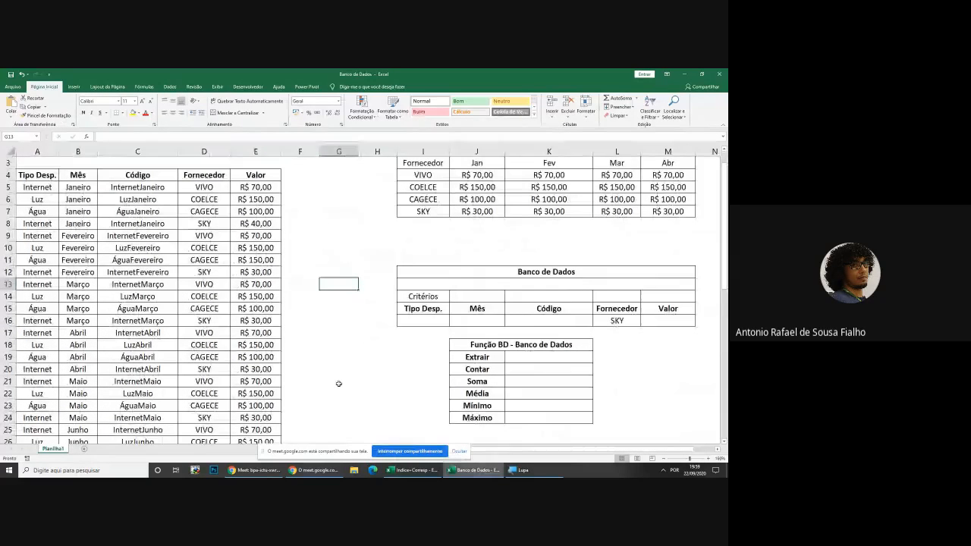
pyautogui.scroll(1, 338, 383)
pyautogui.click(345, 249)
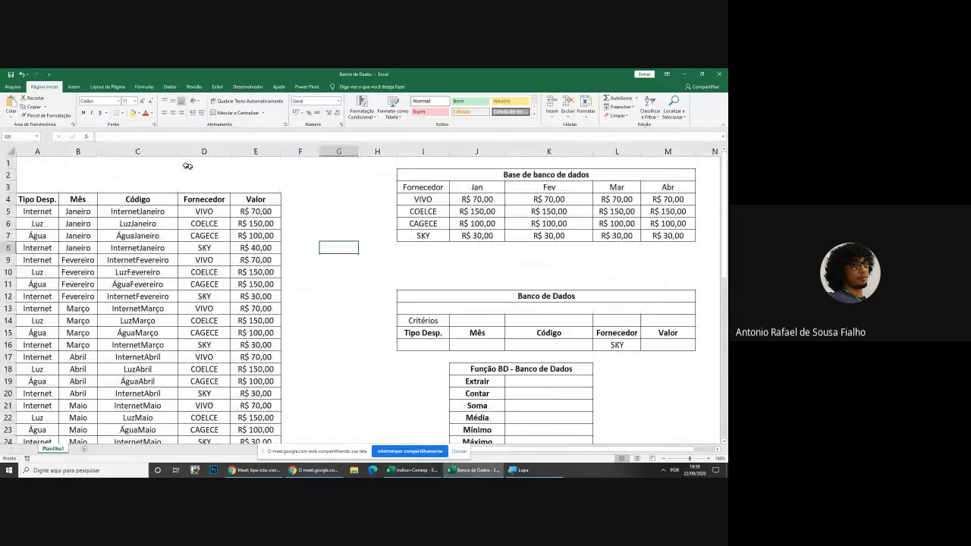
pyautogui.click(29, 164)
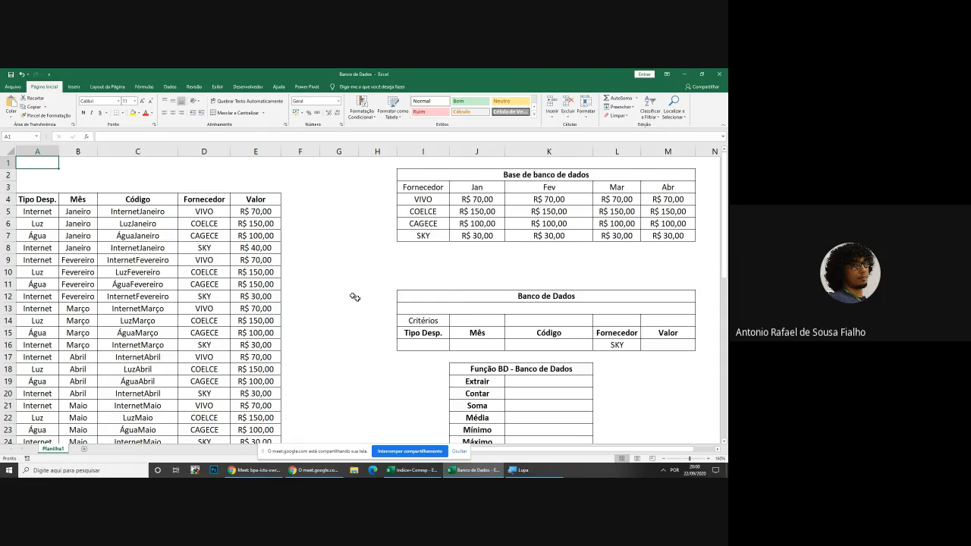
# Examine the Função BD - Banco de Dados table, going through its function labels from Extrair to Máximo
pyautogui.scroll(-2, 356, 298)
pyautogui.scroll(-1, 471, 273)
pyautogui.scroll(4, 598, 286)
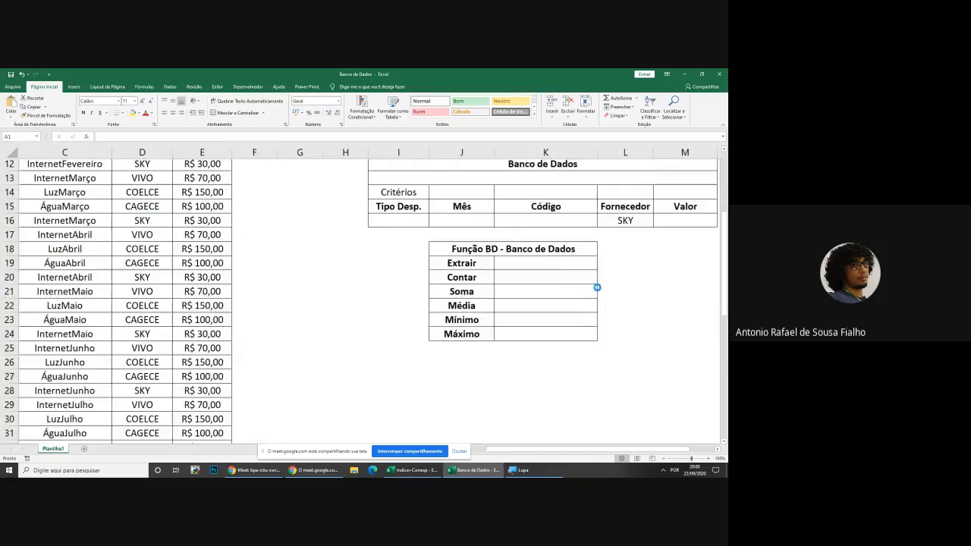
pyautogui.click(480, 253)
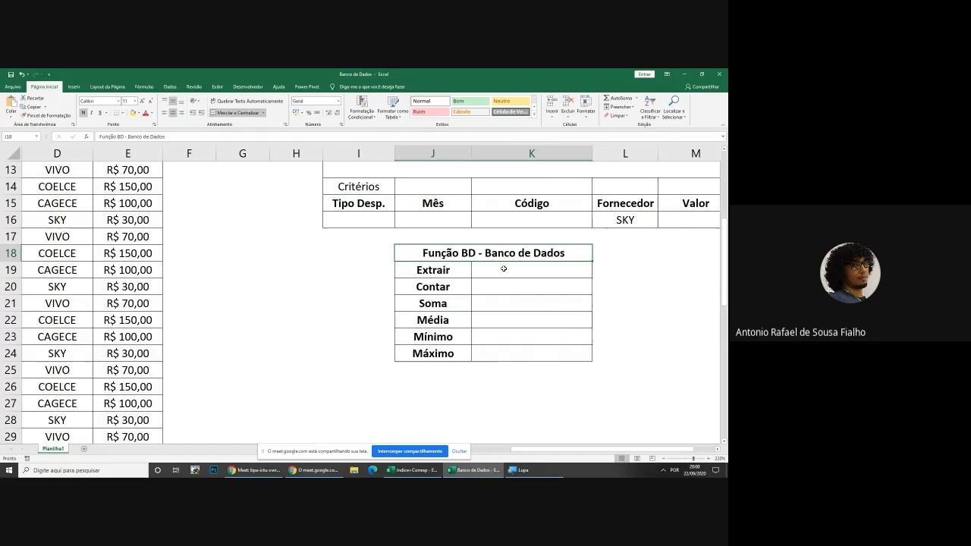
pyautogui.click(424, 272)
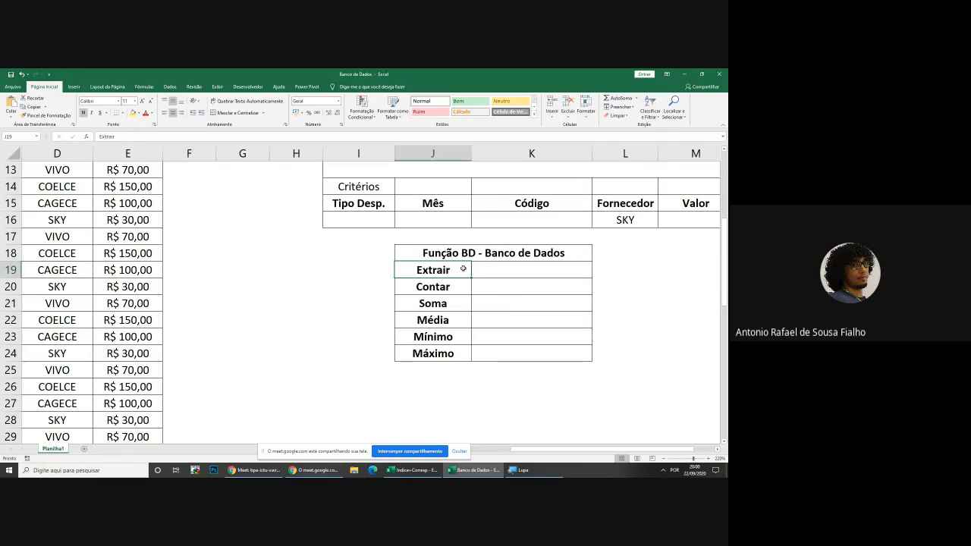
pyautogui.keyDown('ctrl'); pyautogui.scroll(1, 463, 270); pyautogui.keyUp('ctrl')
pyautogui.keyDown('ctrl'); pyautogui.scroll(1, 464, 271); pyautogui.keyUp('ctrl')
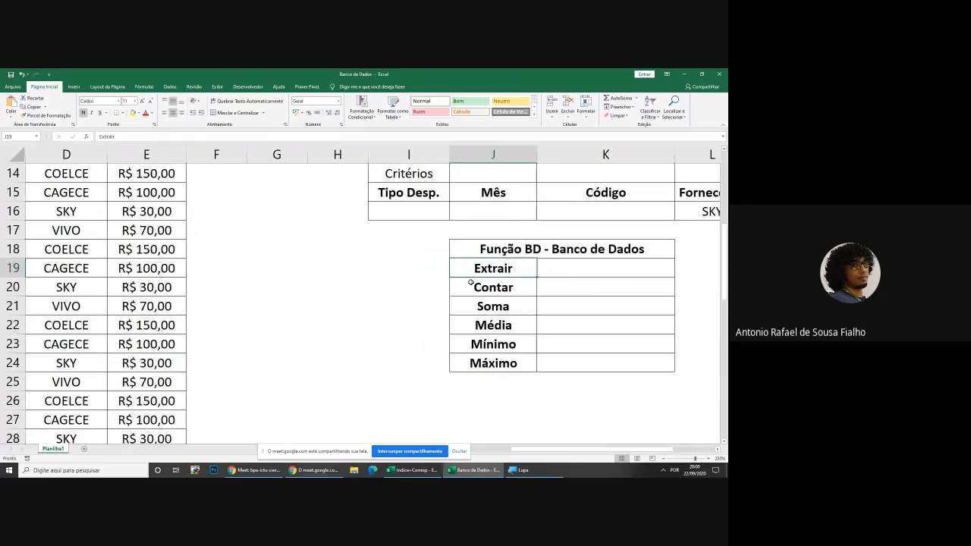
pyautogui.press('Down')
pyautogui.press('Down')
pyautogui.press('Down')
pyautogui.press('Down')
pyautogui.press('Down')
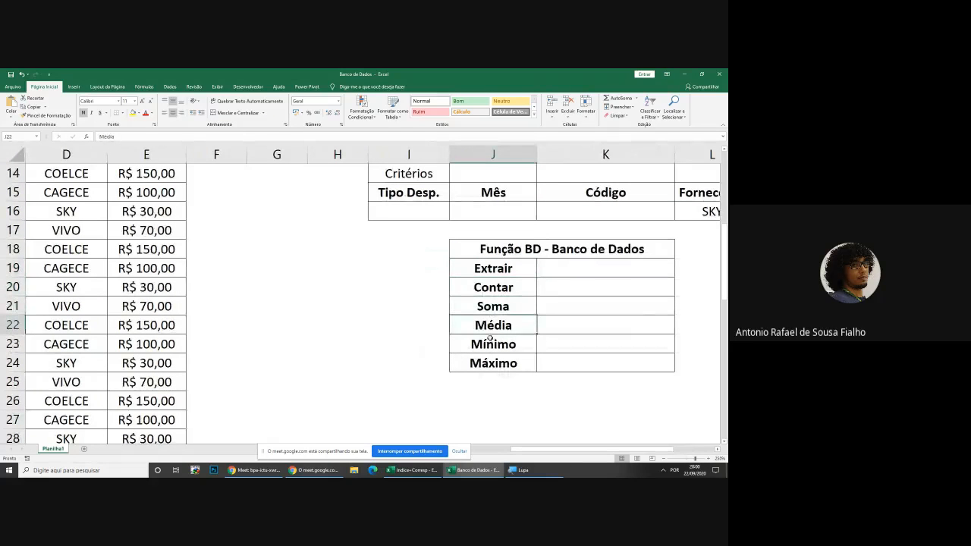
# Return to the expense list in columns A to E and highlight its records from the Tipo Desp. header onward
pyautogui.click(641, 400)
pyautogui.moveTo(612, 453); pyautogui.dragTo(522, 447)
pyautogui.scroll(3, 502, 403)
pyautogui.scroll(2, 502, 403)
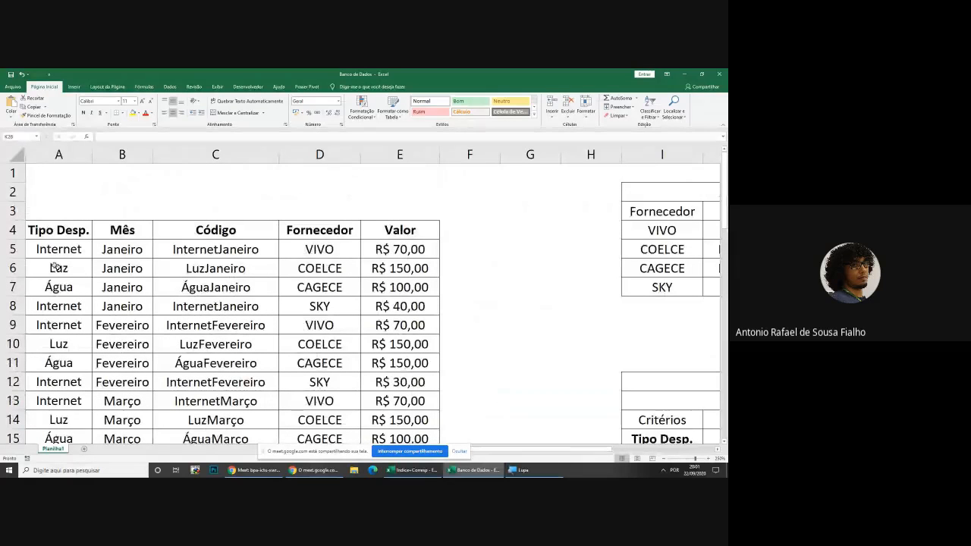
pyautogui.moveTo(57, 231); pyautogui.dragTo(436, 432)
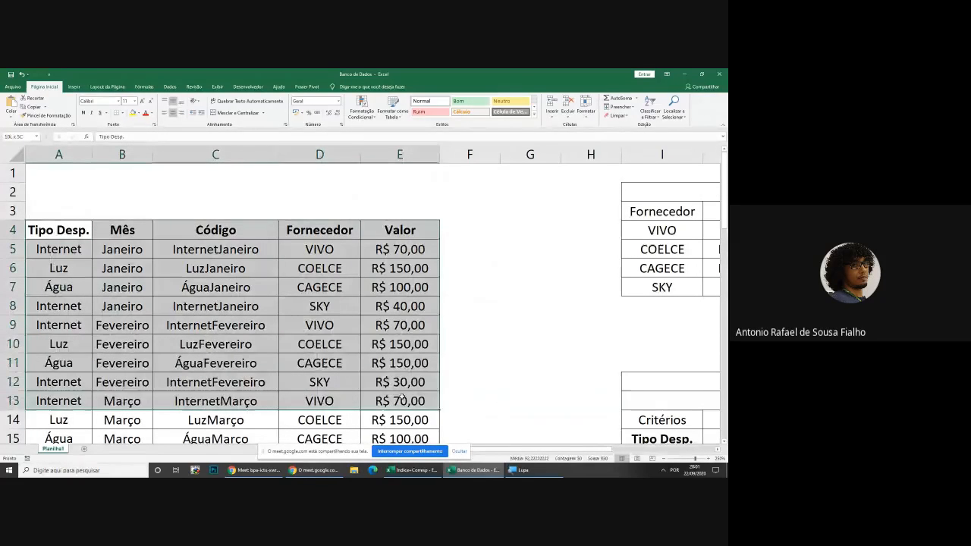
# Look through the expense list from its January records down to the July rows and back to the header
pyautogui.click(532, 370)
pyautogui.scroll(-6, 531, 368)
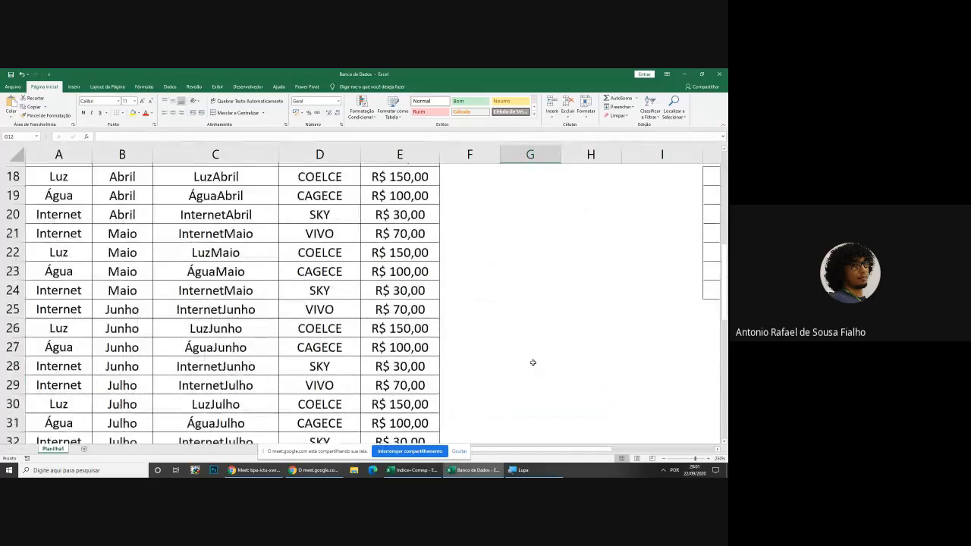
pyautogui.scroll(6, 525, 367)
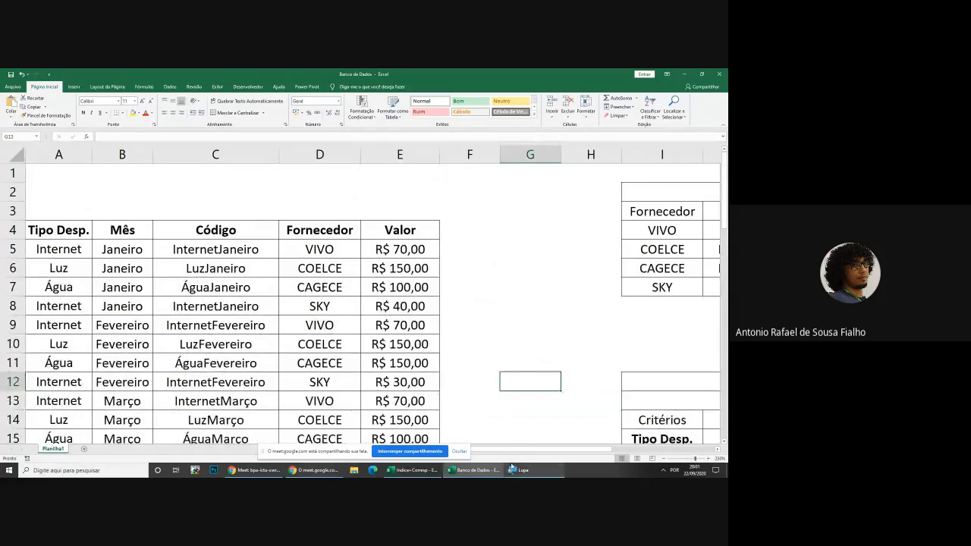
# Bring up the Banco de Dados criteria table beside the expense list and highlight its range I12:M16
pyautogui.moveTo(508, 451); pyautogui.dragTo(628, 458)
pyautogui.scroll(-1, 561, 415)
pyautogui.scroll(-2, 561, 413)
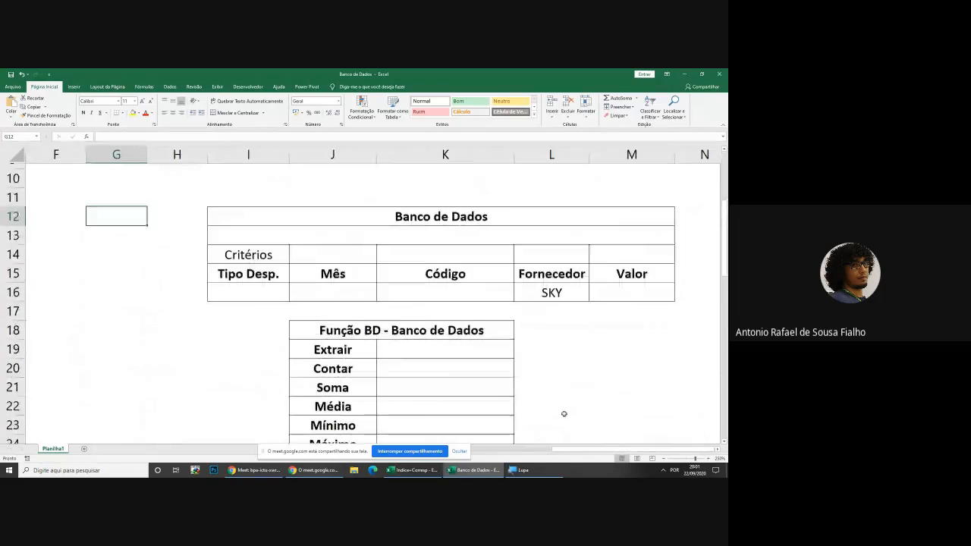
pyautogui.moveTo(289, 208); pyautogui.dragTo(422, 284)
pyautogui.click(248, 246)
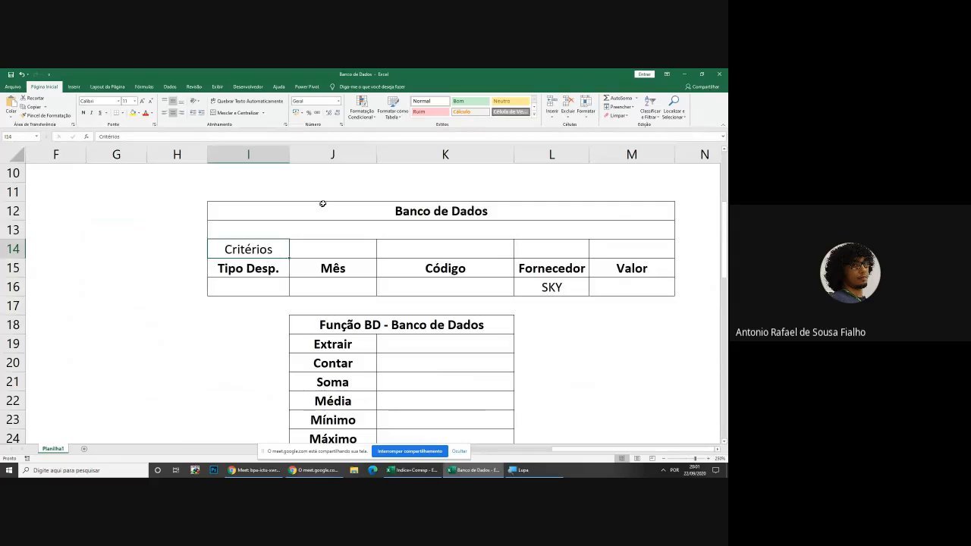
pyautogui.moveTo(322, 205); pyautogui.dragTo(350, 286)
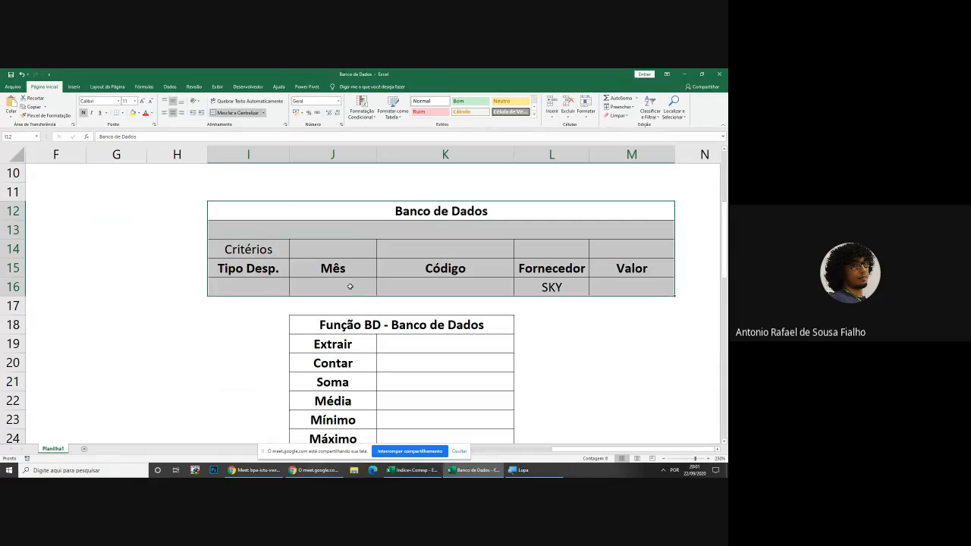
pyautogui.scroll(-1, 351, 286)
# Examine the criteria cells in row 16 under Tipo Desp., Mês, Código, Fornecedor and Valor, including the supplier options in L16
pyautogui.click(556, 232)
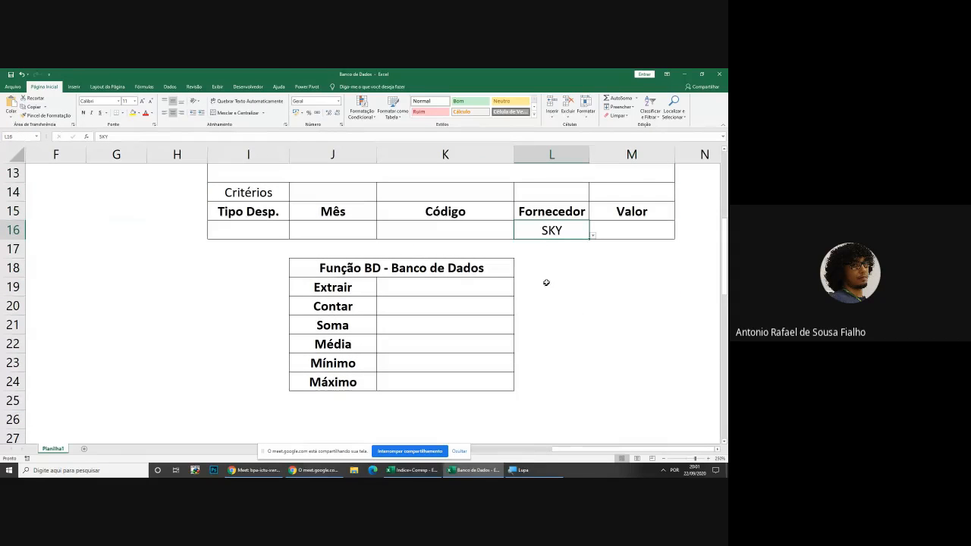
pyautogui.click(607, 230)
pyautogui.click(562, 231)
pyautogui.click(482, 230)
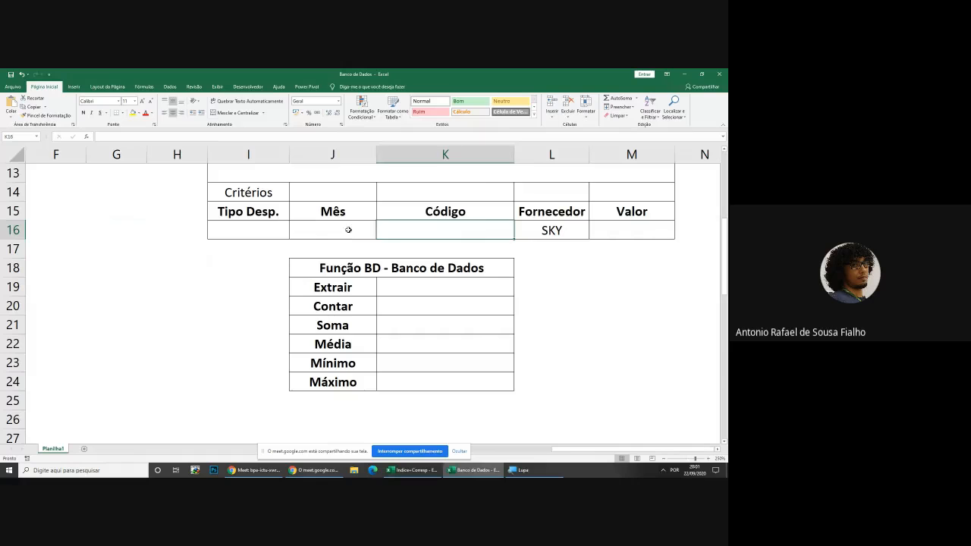
pyautogui.click(348, 230)
pyautogui.click(250, 230)
pyautogui.click(531, 230)
pyautogui.scroll(1, 585, 250)
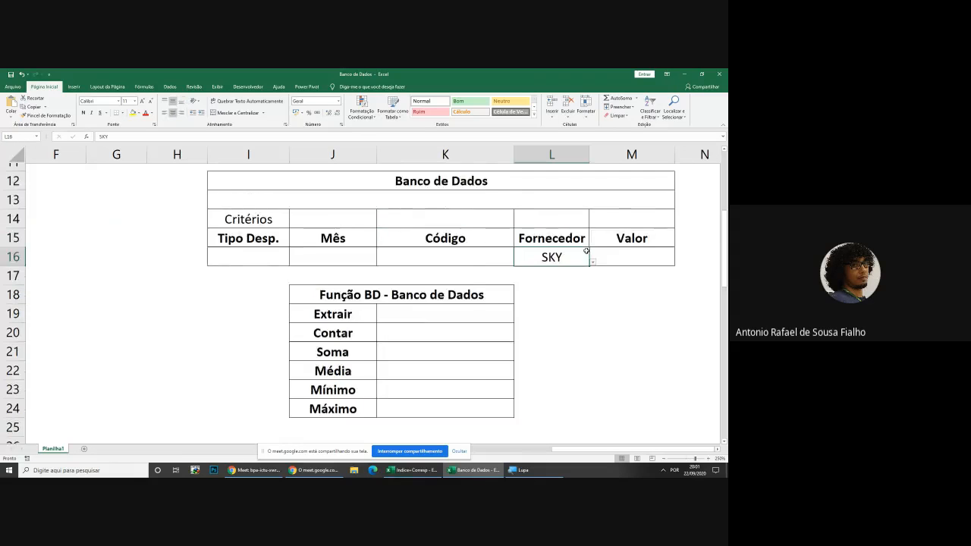
pyautogui.scroll(3, 585, 252)
pyautogui.scroll(-3, 584, 250)
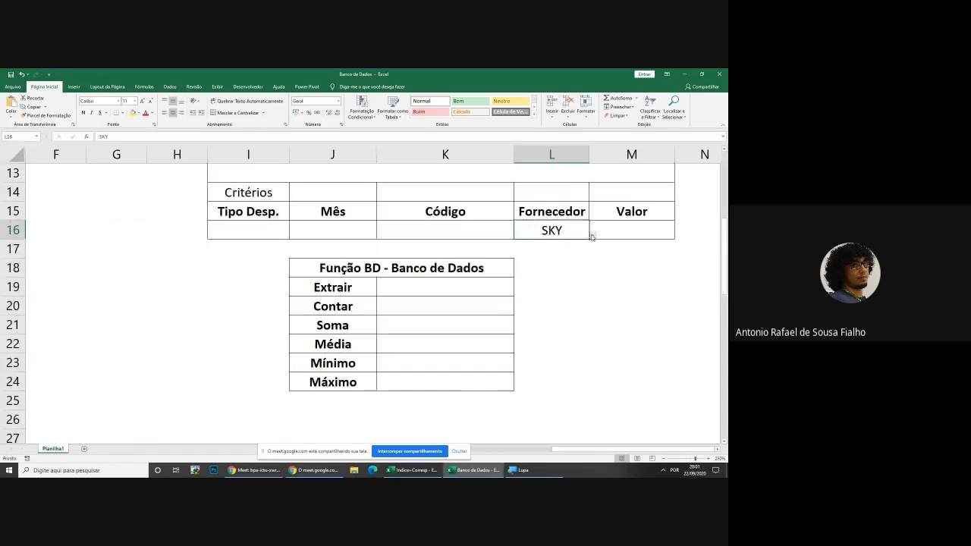
pyautogui.click(592, 235)
pyautogui.click(592, 236)
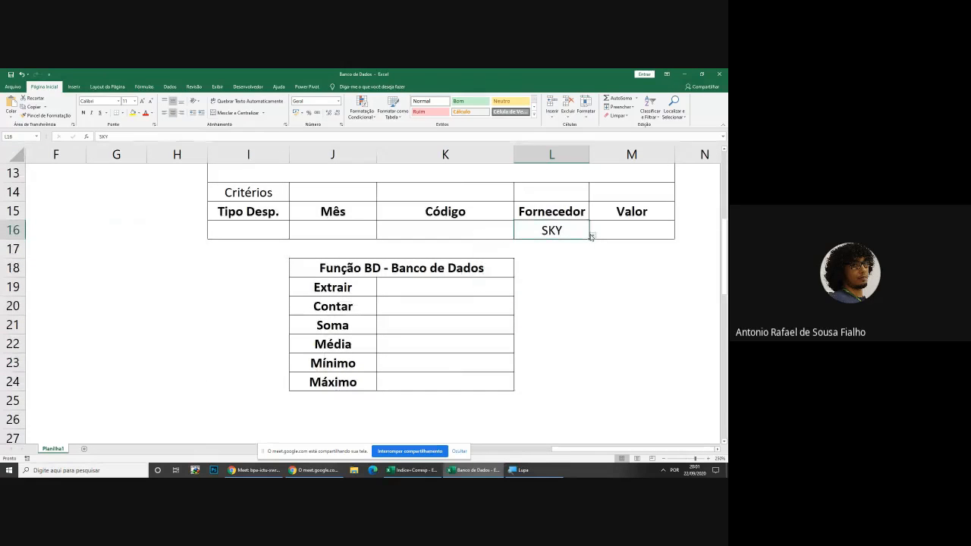
pyautogui.click(556, 266)
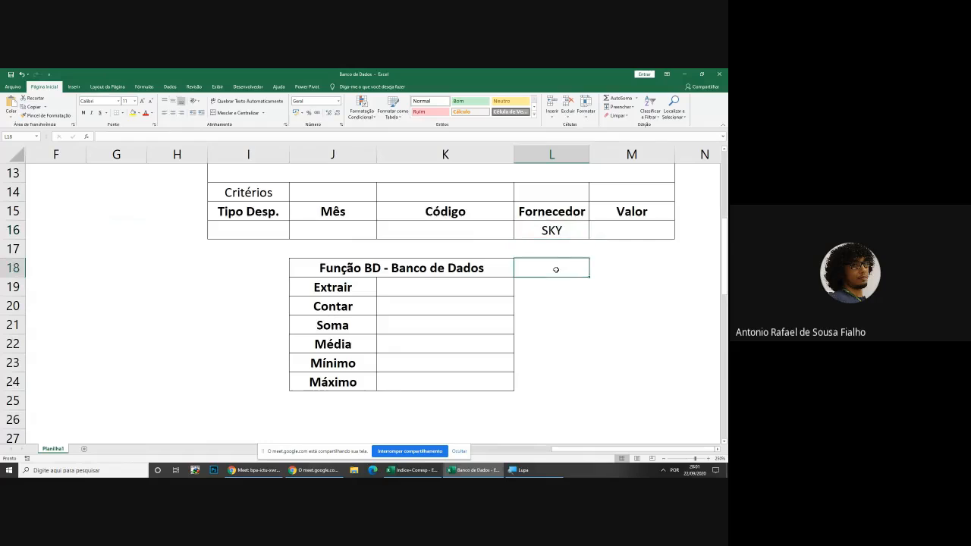
pyautogui.click(559, 231)
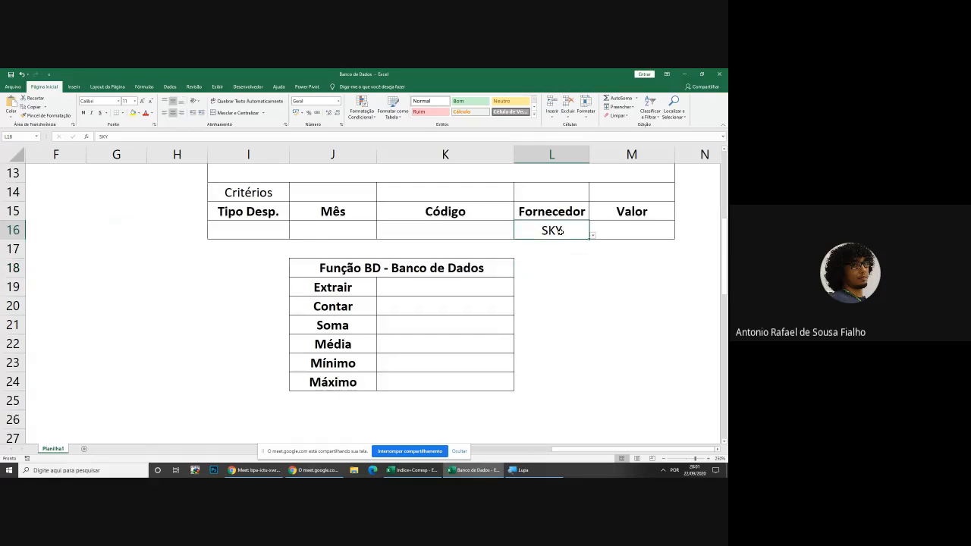
# Go through the result cells for Contar, Soma, Média, Mínimo and Máximo, relating each to the Fornecedor criterion in L16
pyautogui.click(392, 304)
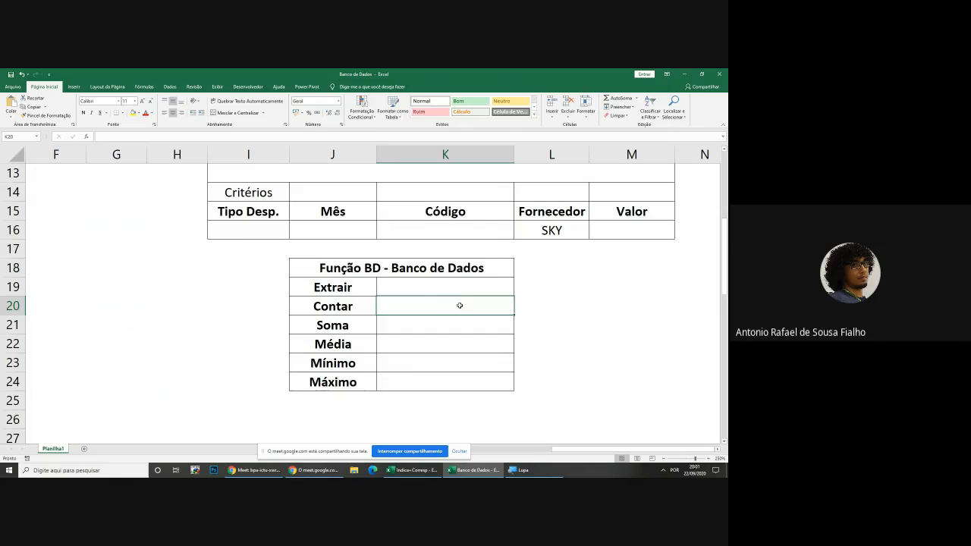
pyautogui.click(557, 230)
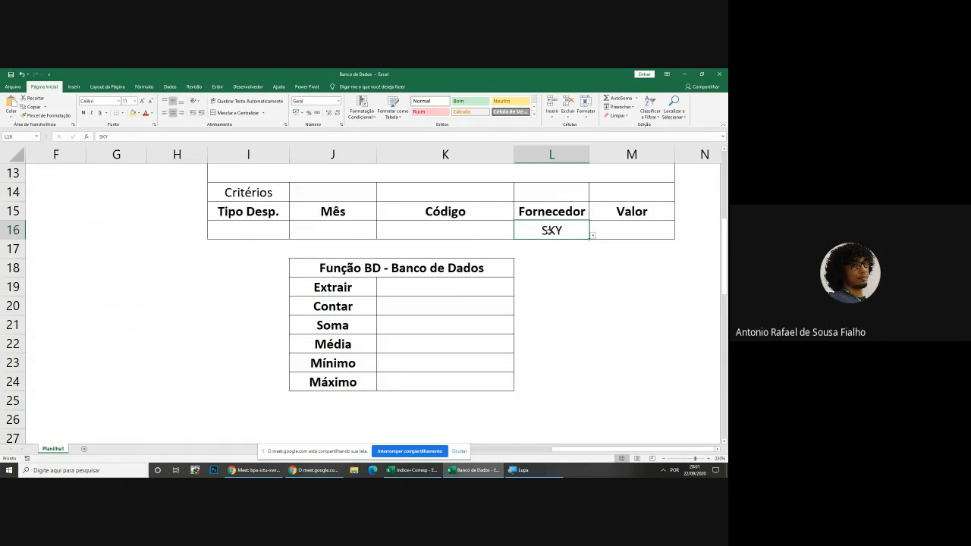
pyautogui.click(470, 322)
pyautogui.click(556, 229)
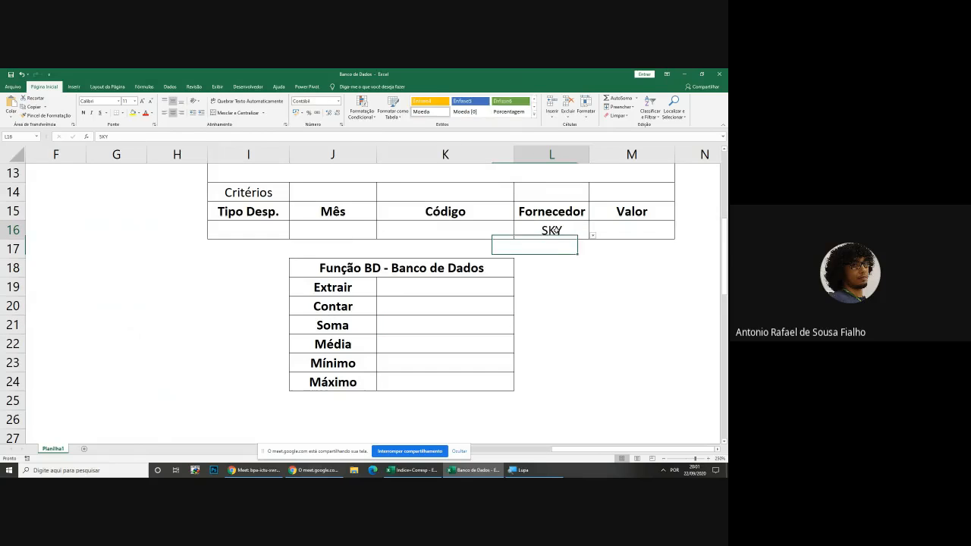
pyautogui.click(428, 345)
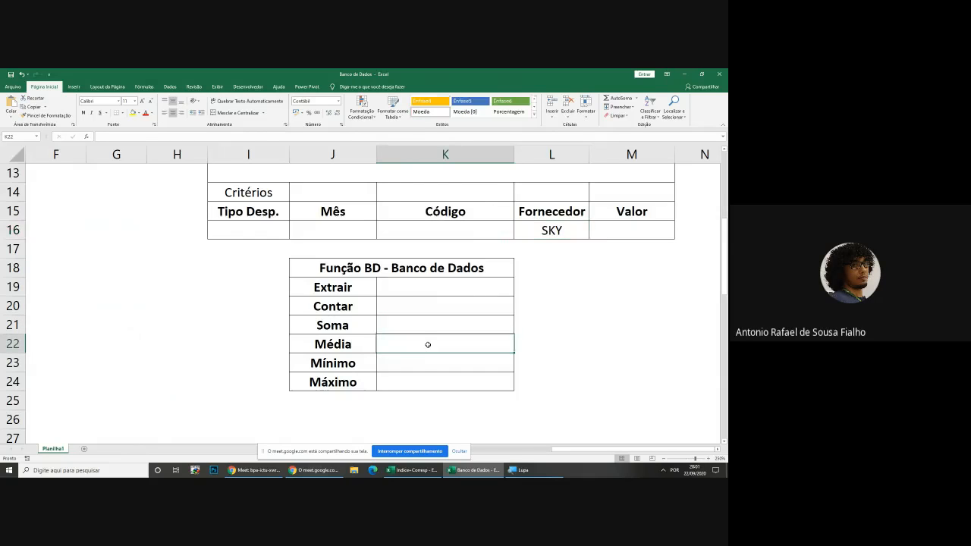
pyautogui.click(424, 361)
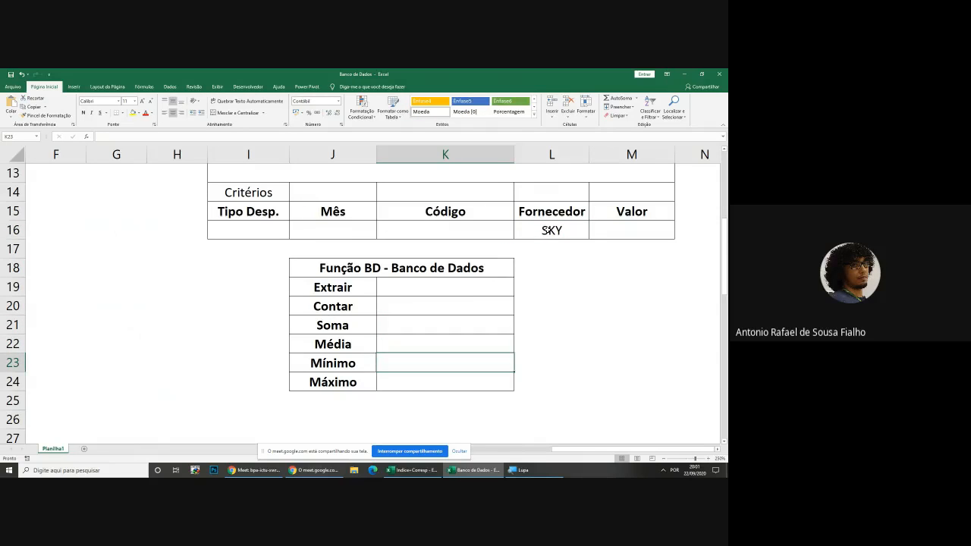
pyautogui.click(548, 230)
pyautogui.click(412, 383)
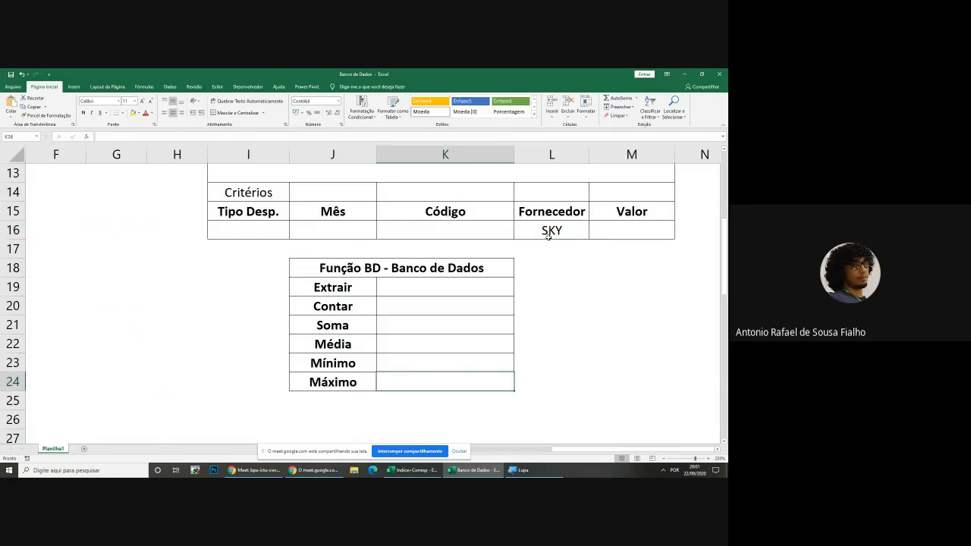
# Set the Fornecedor criterion in L16 to VIVO and highlight the result cells from Contar to Máximo
pyautogui.click(549, 236)
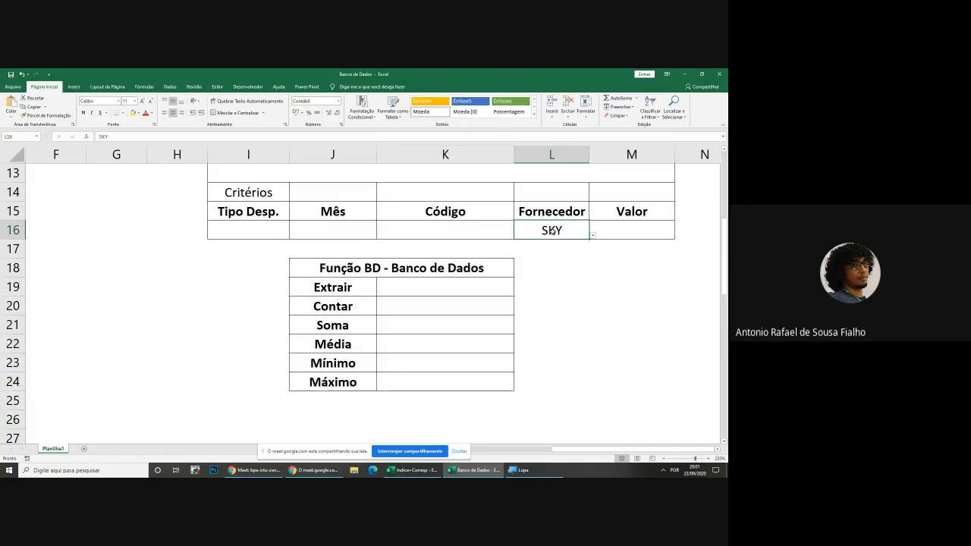
pyautogui.click(593, 236)
pyautogui.click(558, 249)
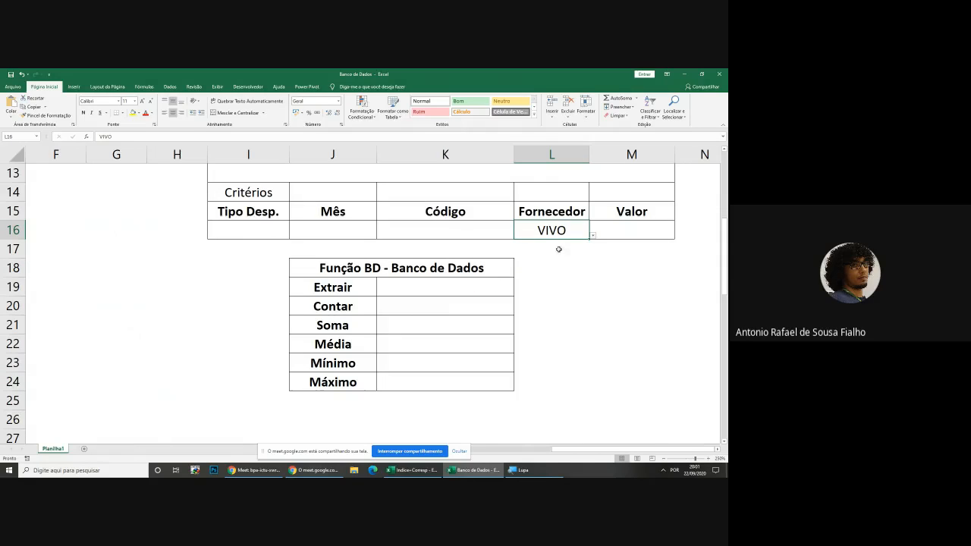
pyautogui.moveTo(409, 306); pyautogui.dragTo(402, 379)
pyautogui.click(547, 396)
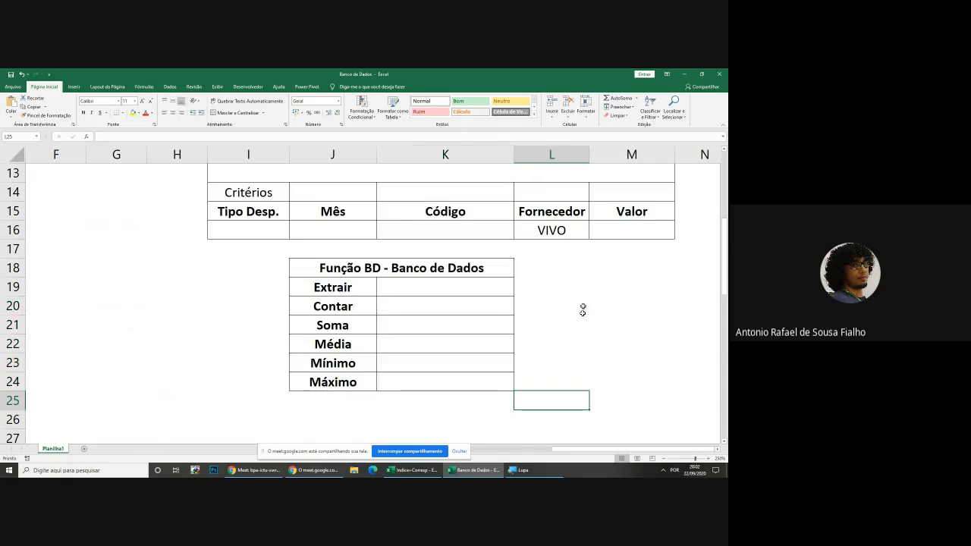
# Review the VIVO criterion against the Contar, Soma and Média labels and the result cells K20:K24
pyautogui.click(557, 231)
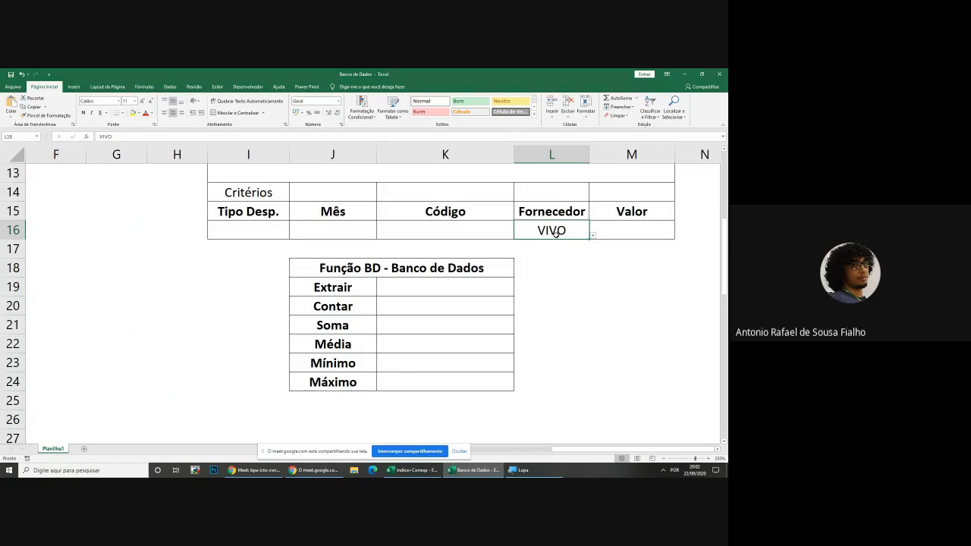
pyautogui.click(332, 311)
pyautogui.click(339, 327)
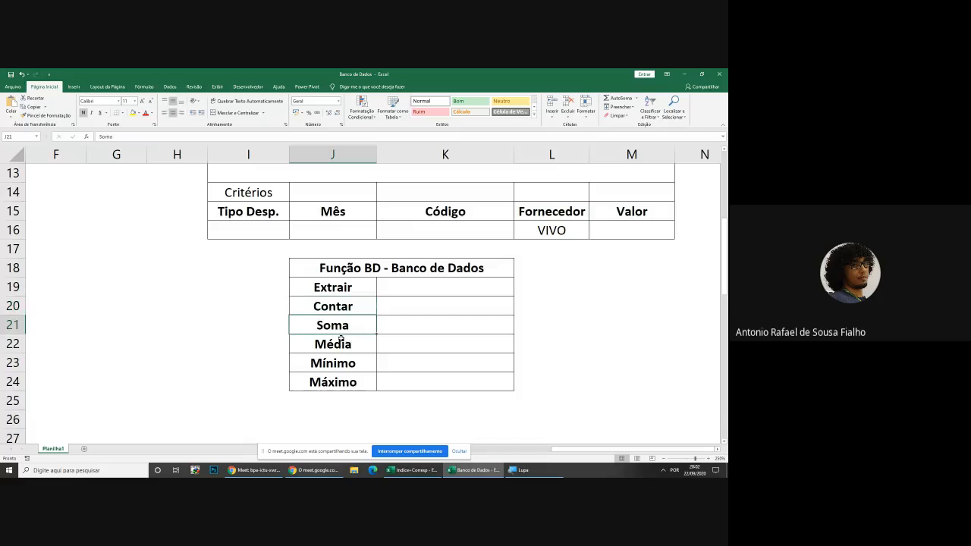
pyautogui.click(342, 341)
pyautogui.moveTo(418, 304); pyautogui.dragTo(414, 380)
pyautogui.click(414, 372)
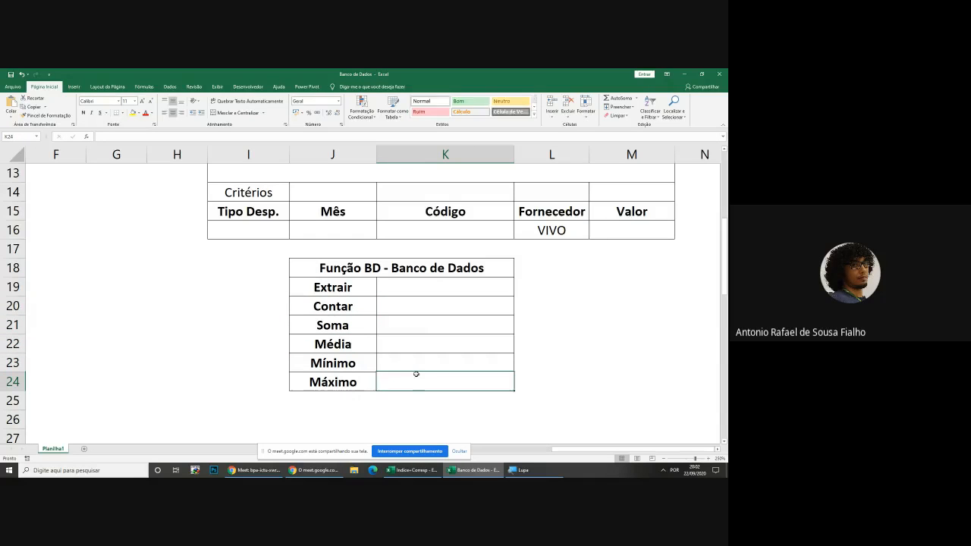
pyautogui.click(429, 311)
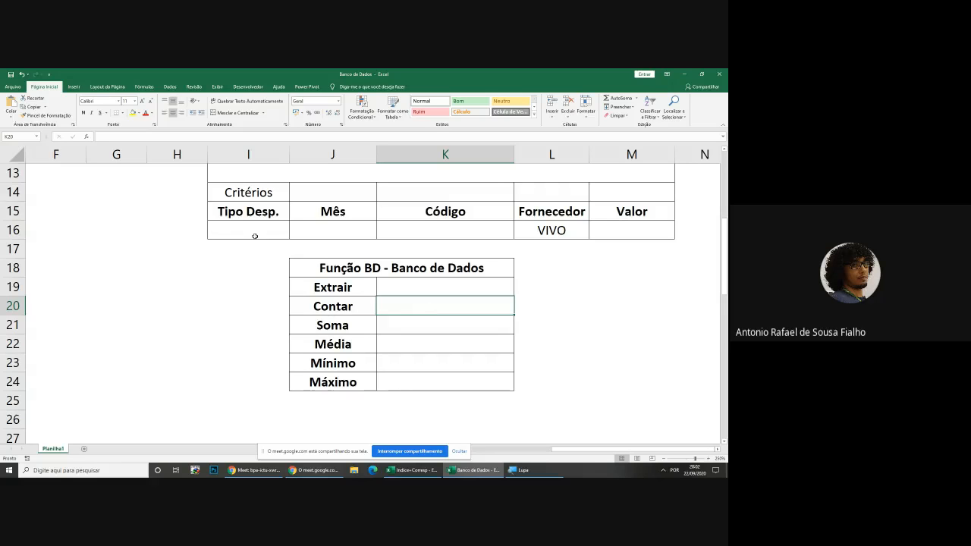
# Compare the Base de banco de dados and criteria tables with the expense list, inspecting the Código formula in C17
pyautogui.scroll(4, 296, 260)
pyautogui.moveTo(262, 194); pyautogui.dragTo(434, 288)
pyautogui.scroll(-3, 434, 288)
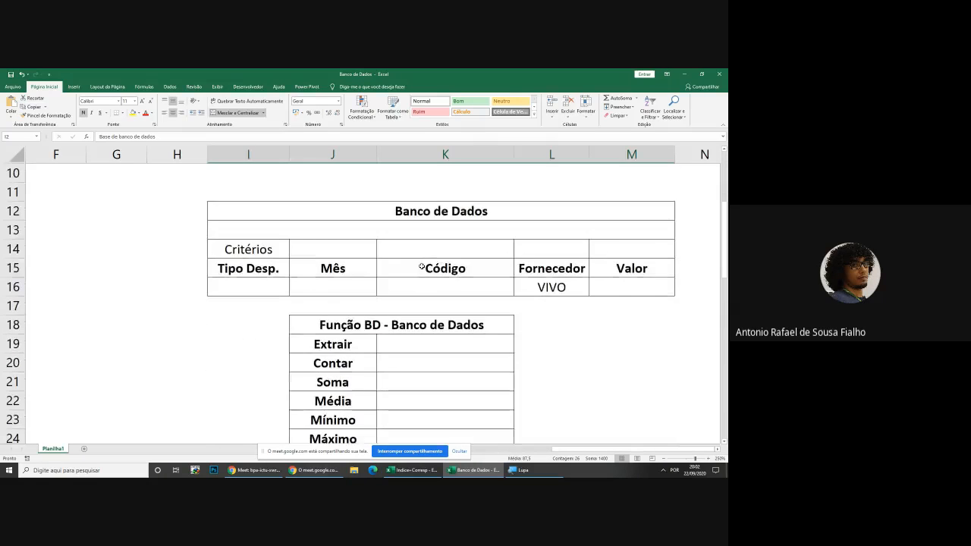
pyautogui.click(345, 209)
pyautogui.moveTo(346, 210); pyautogui.dragTo(347, 277)
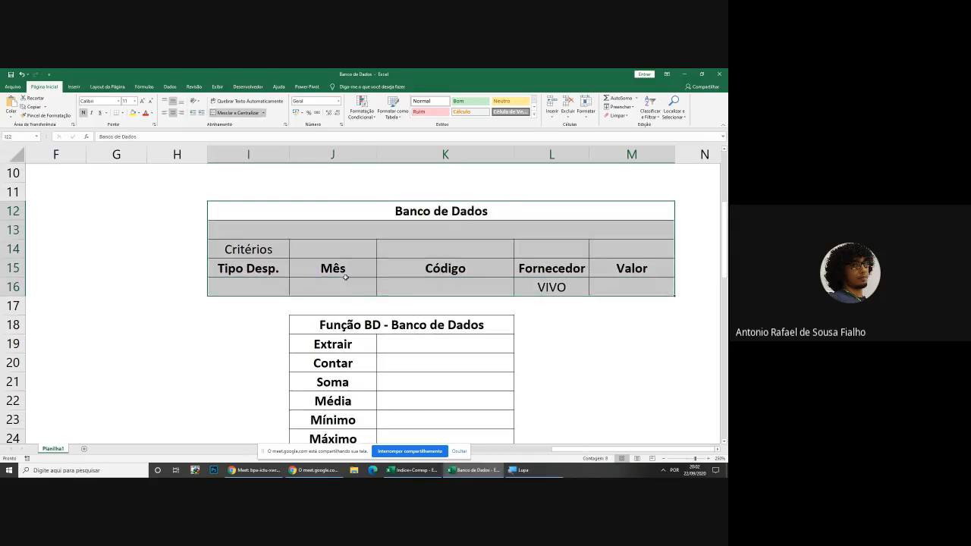
pyautogui.moveTo(568, 453); pyautogui.dragTo(365, 453)
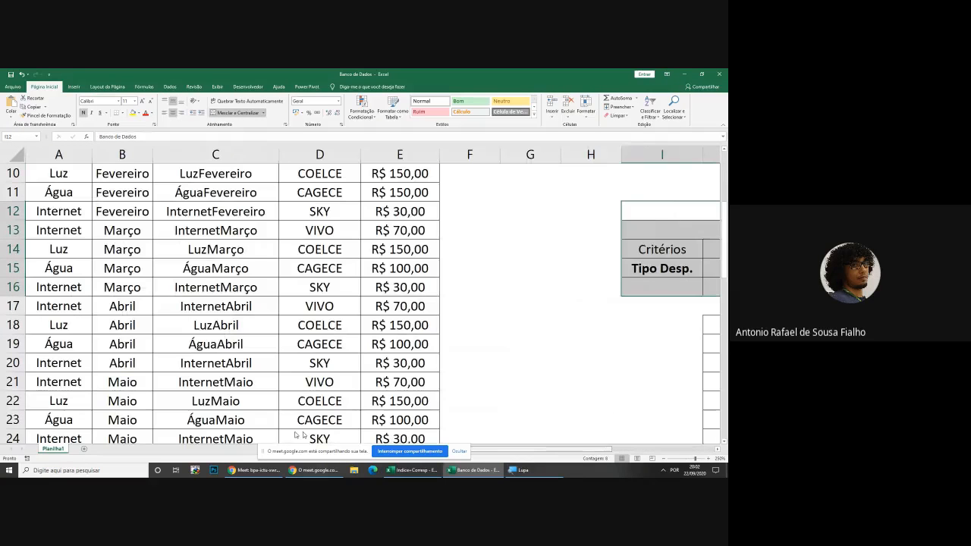
pyautogui.click(249, 307)
pyautogui.moveTo(501, 449); pyautogui.dragTo(631, 455)
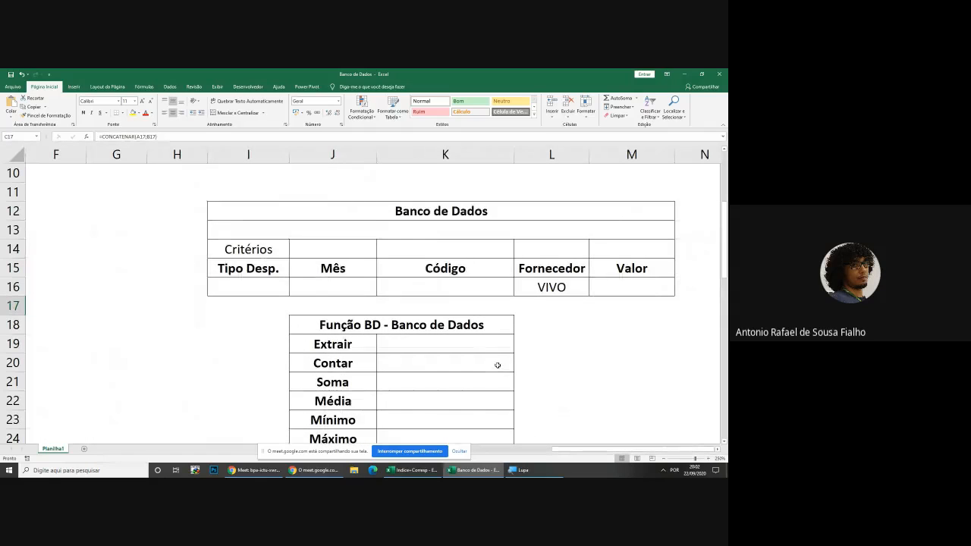
# Examine the Banco de Dados criteria table again, highlighting its Código column, the range I12:M16 and the Mês header
pyautogui.scroll(-1, 497, 365)
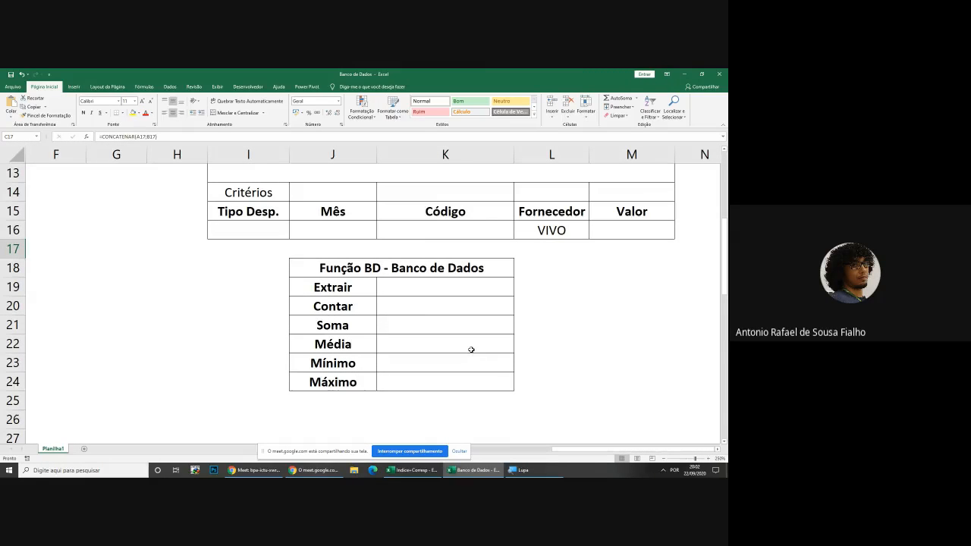
pyautogui.moveTo(569, 452)
pyautogui.mouseDown()
pyautogui.moveTo(493, 451)
pyautogui.moveTo(569, 452)
pyautogui.mouseUp()
pyautogui.press('Left')
pyautogui.moveTo(485, 190); pyautogui.dragTo(485, 230)
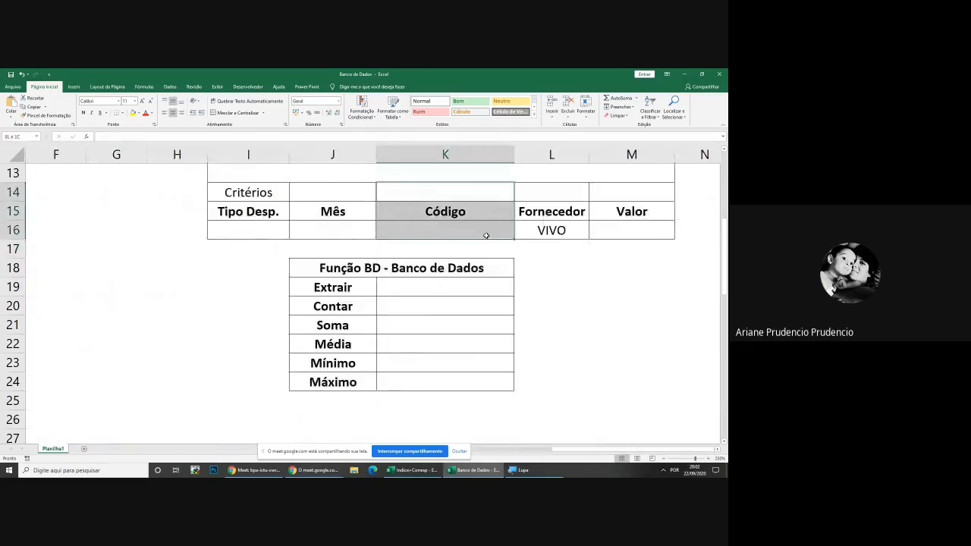
pyautogui.click(555, 265)
pyautogui.scroll(1, 347, 183)
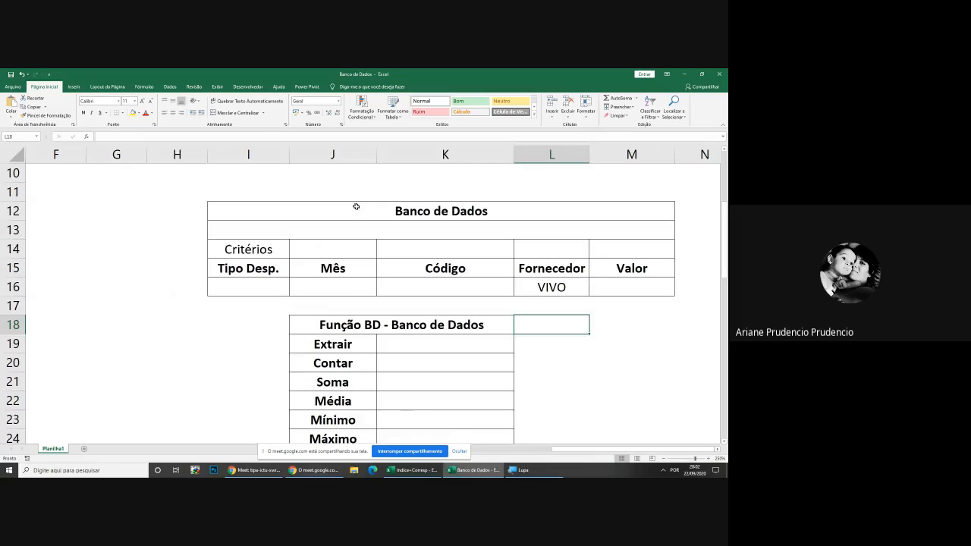
pyautogui.moveTo(354, 207); pyautogui.dragTo(375, 287)
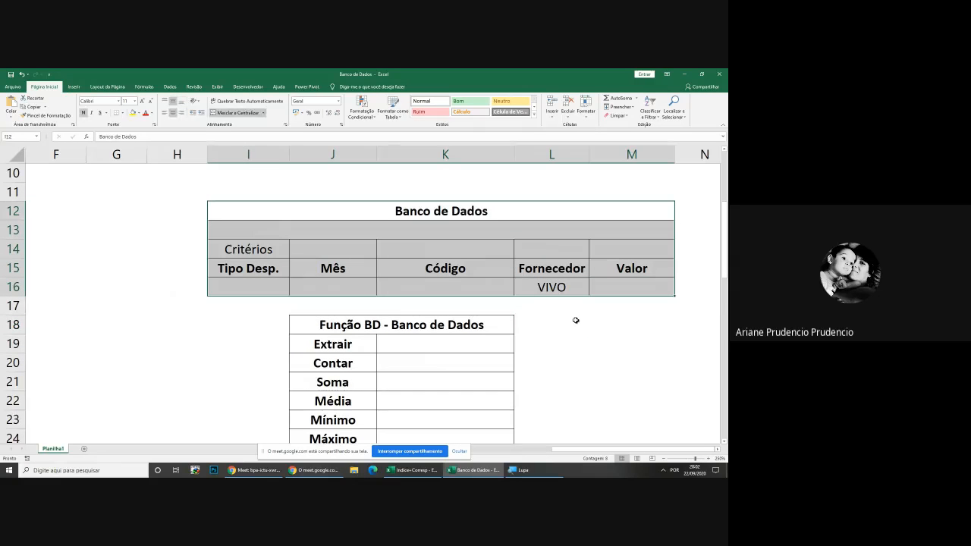
pyautogui.moveTo(550, 308); pyautogui.dragTo(190, 298)
pyautogui.click(189, 300)
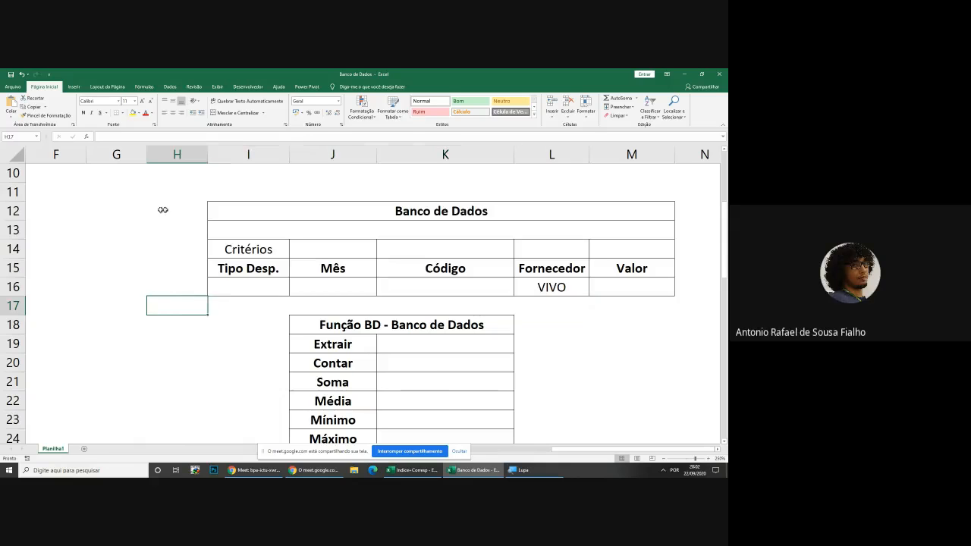
pyautogui.moveTo(314, 200); pyautogui.dragTo(324, 270)
pyautogui.click(326, 269)
pyautogui.scroll(-2, 460, 268)
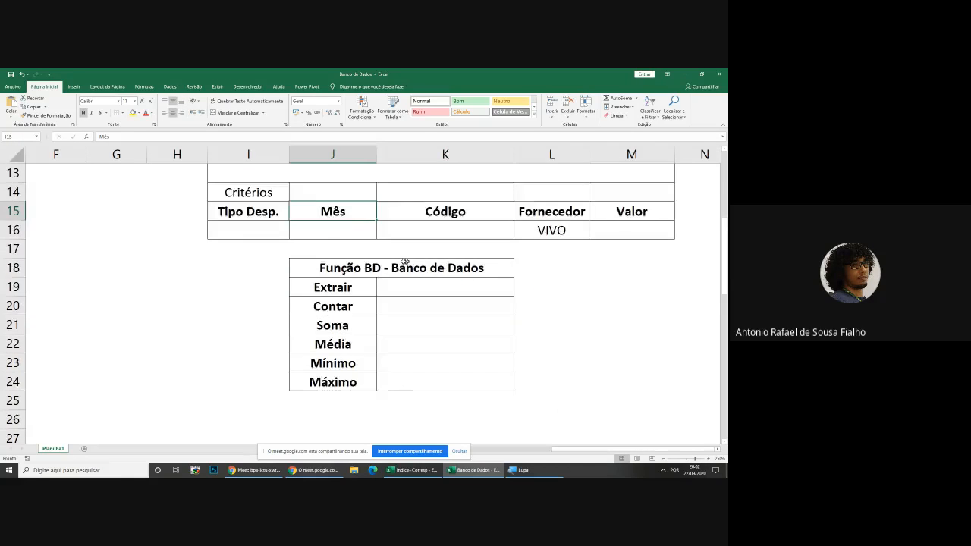
# Start a BDCONTAR formula in K20, the Contar result cell of the Função BD table
pyautogui.moveTo(357, 211); pyautogui.dragTo(418, 329)
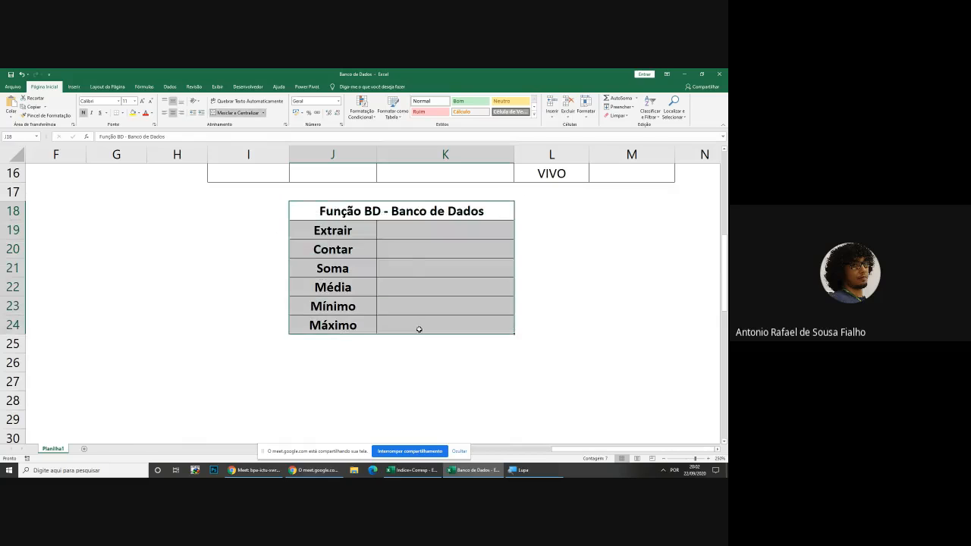
pyautogui.click(418, 234)
pyautogui.click(417, 251)
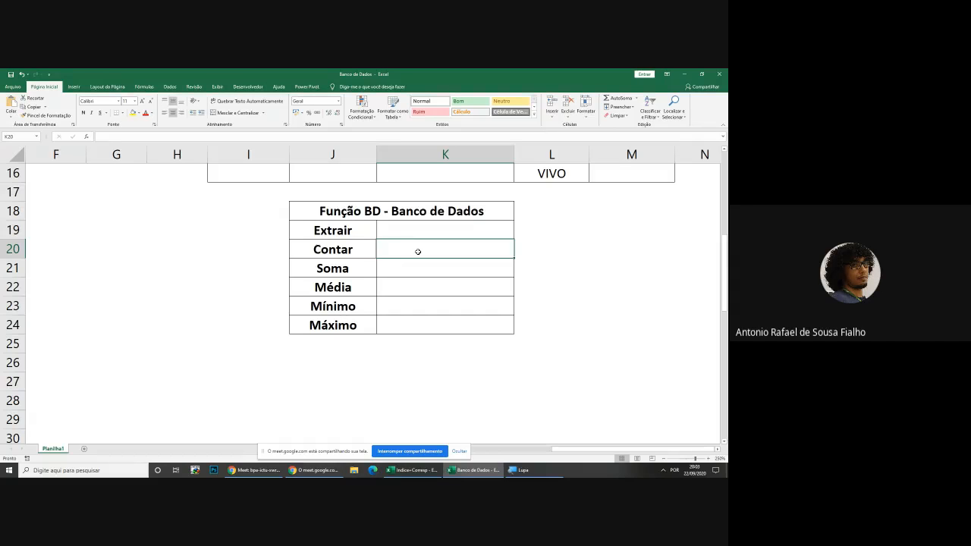
pyautogui.write('=bdcon')
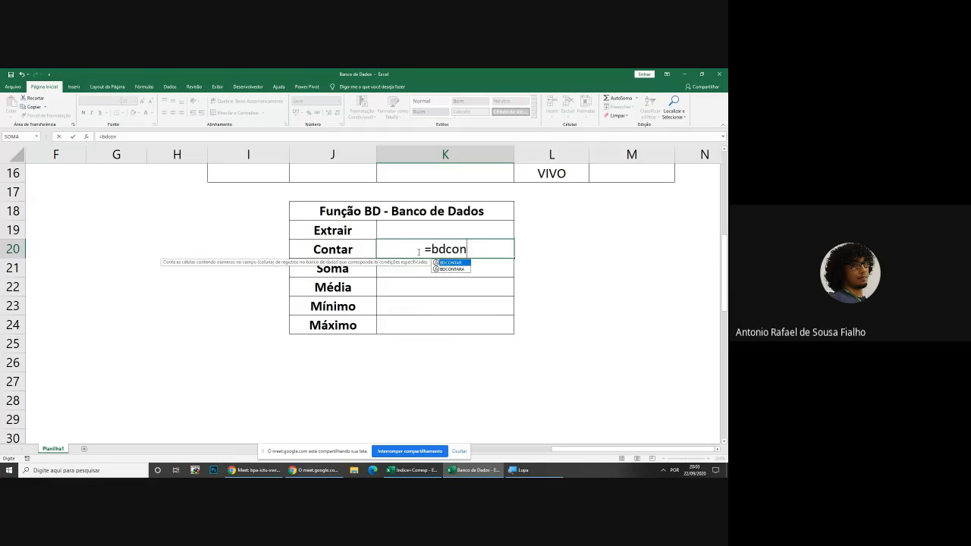
pyautogui.press('Tab')
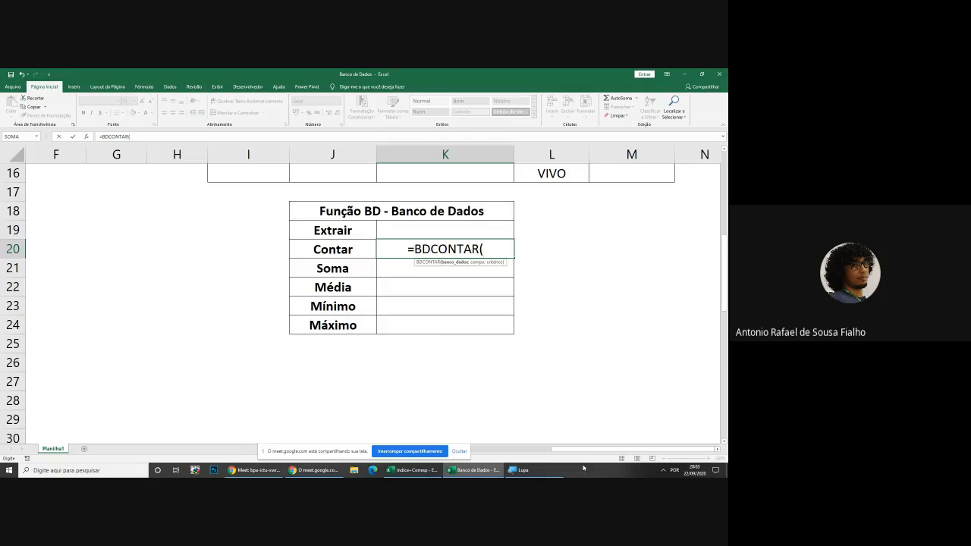
# Select the expense list A4:E52 as the database argument of the BDCONTAR formula
pyautogui.moveTo(585, 453); pyautogui.dragTo(474, 451)
pyautogui.scroll(5, 174, 345)
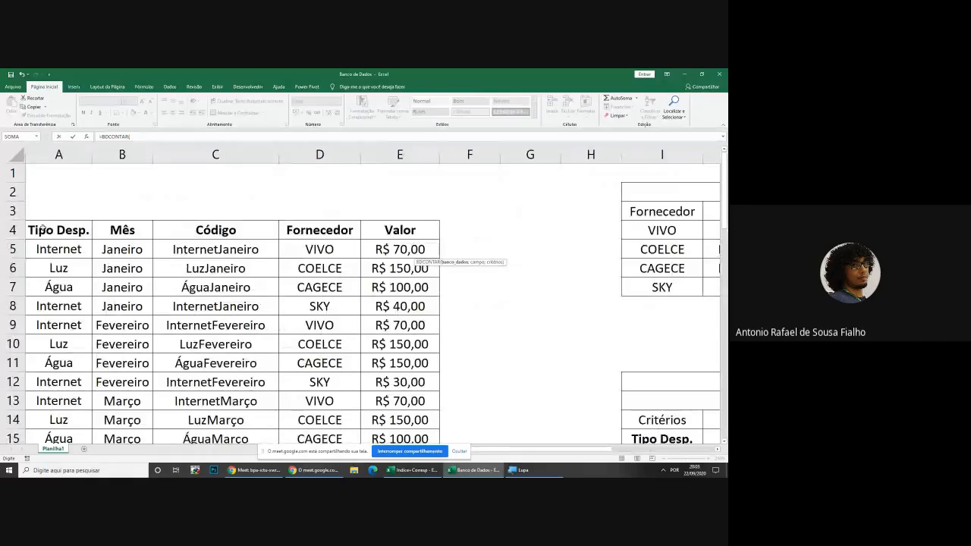
pyautogui.click(41, 230)
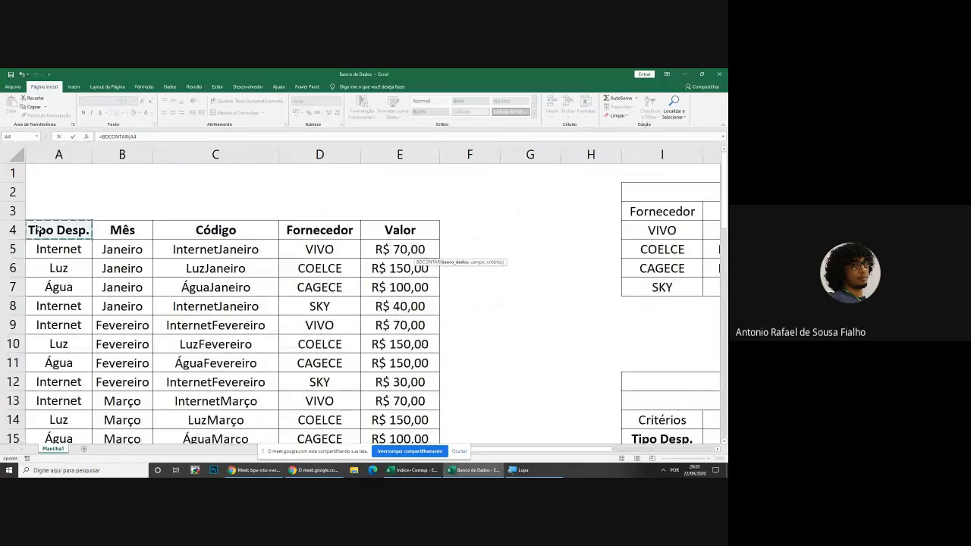
pyautogui.moveTo(66, 228); pyautogui.dragTo(405, 400)
pyautogui.moveTo(406, 455); pyautogui.dragTo(408, 402)
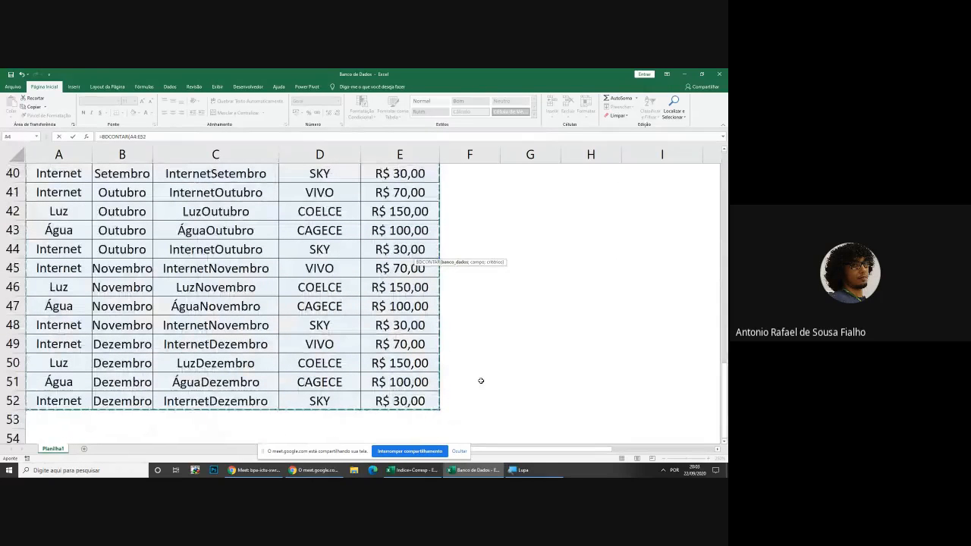
pyautogui.scroll(10, 478, 381)
pyautogui.scroll(3, 478, 380)
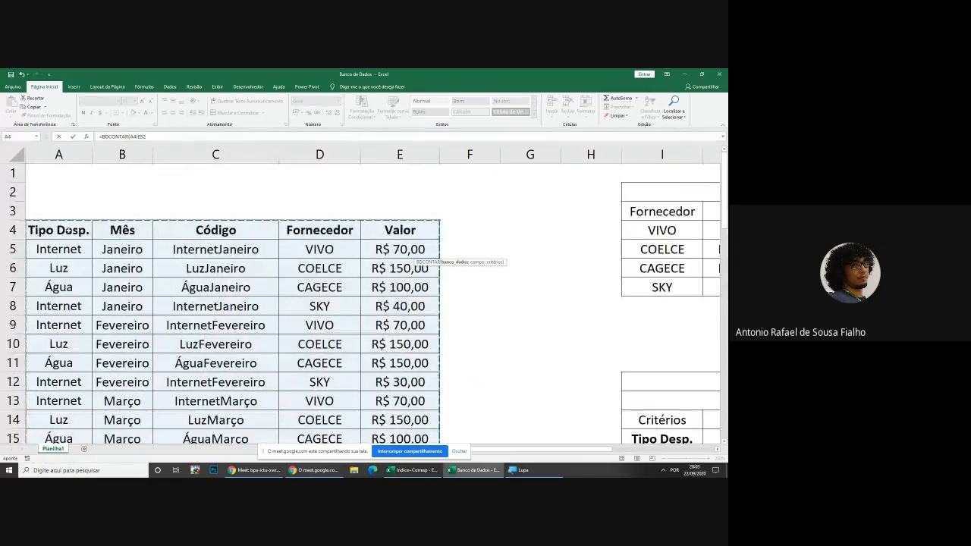
# Reselect the database argument from the Tipo Desp. header through the last record, A4:E52, and move on to the field argument
pyautogui.click(67, 228)
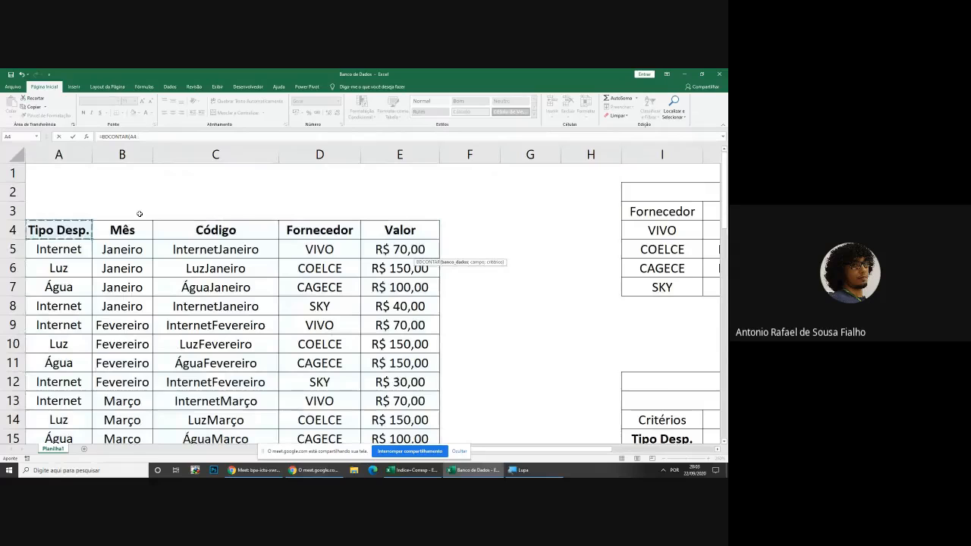
pyautogui.hotkey('ctrl', 'shift', 'Right')
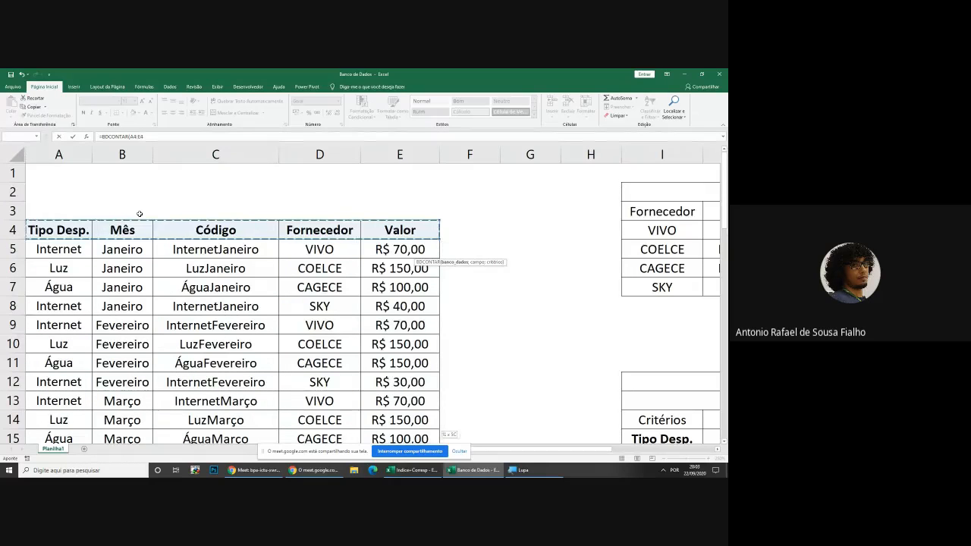
pyautogui.hotkey('ctrl', 'shift', 'Down')
pyautogui.scroll(3, 547, 226)
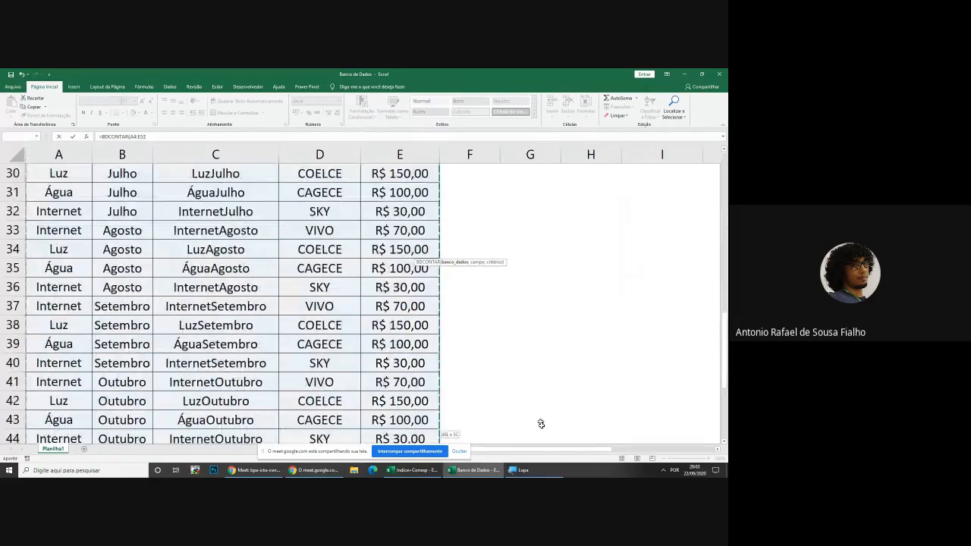
pyautogui.moveTo(546, 451); pyautogui.dragTo(601, 453)
pyautogui.scroll(8, 675, 418)
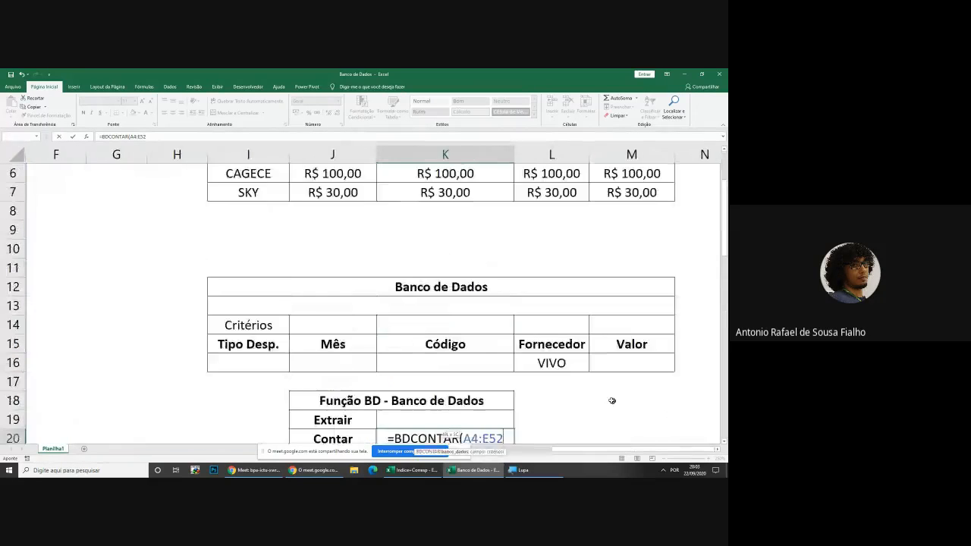
pyautogui.scroll(-2, 613, 399)
pyautogui.scroll(-1, 507, 353)
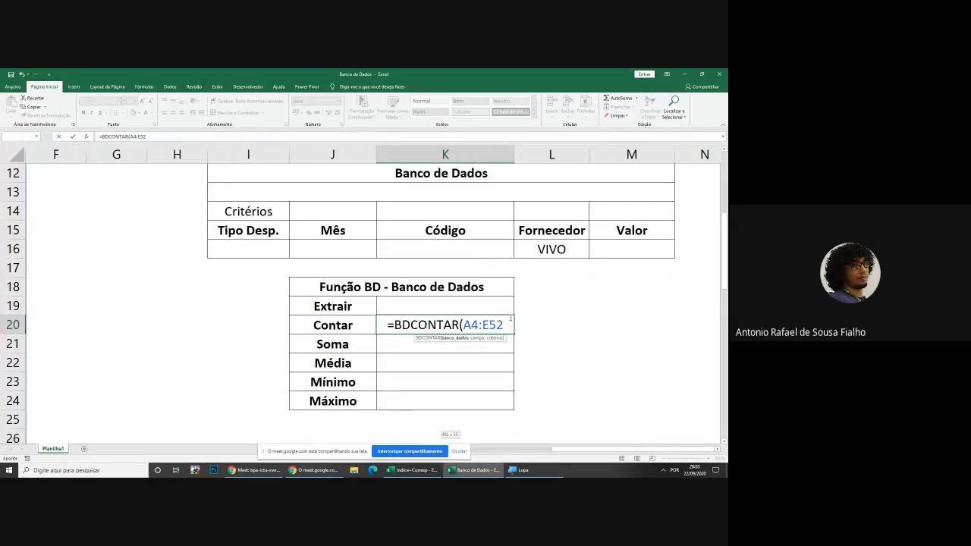
pyautogui.write(';')
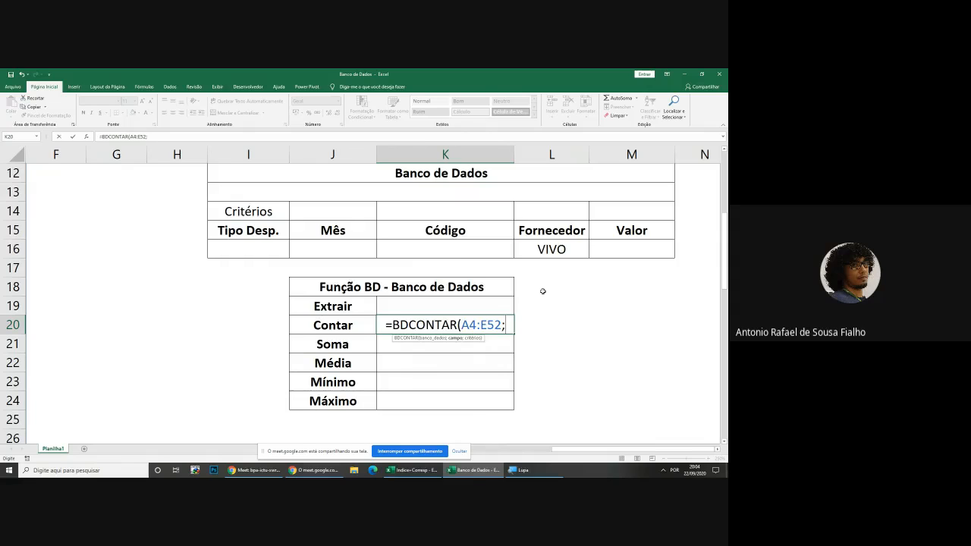
# Try the quoted text "Fornecedor" as the field argument of BDCONTAR, and remove it
pyautogui.write('"Fo')
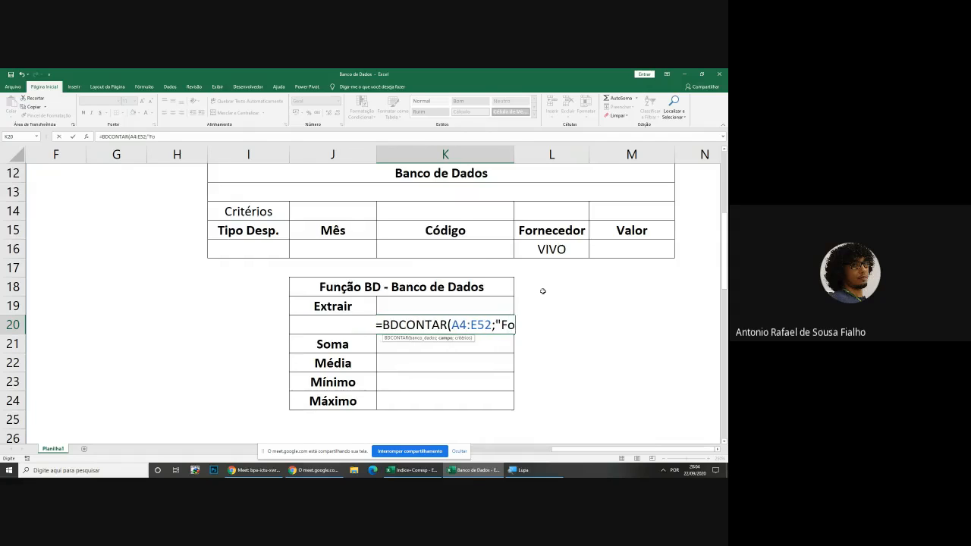
pyautogui.write('rnece')
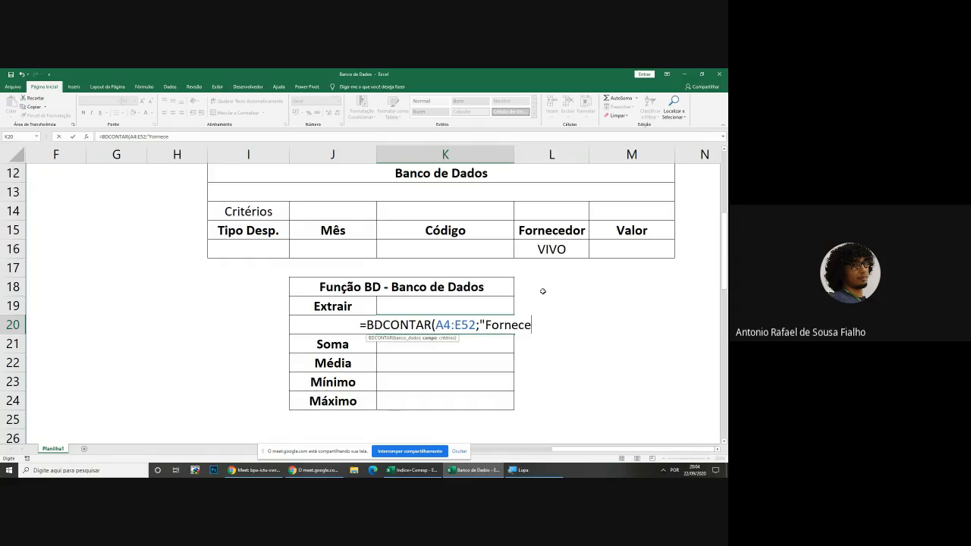
pyautogui.write('dor"')
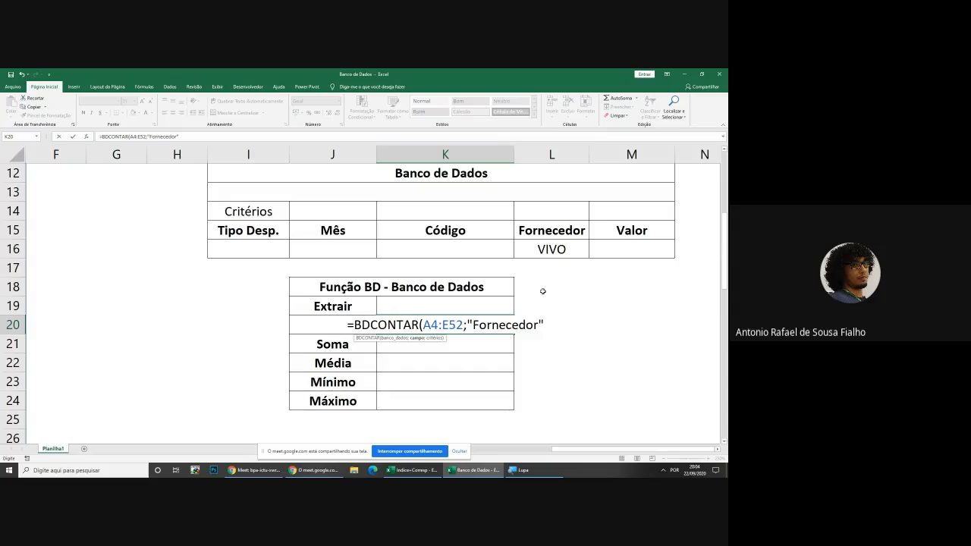
pyautogui.press('BackSpace')
pyautogui.press('BackSpace')
pyautogui.press('BackSpace')
pyautogui.press('BackSpace')
pyautogui.press('BackSpace')
pyautogui.press('BackSpace')
pyautogui.press('BackSpace')
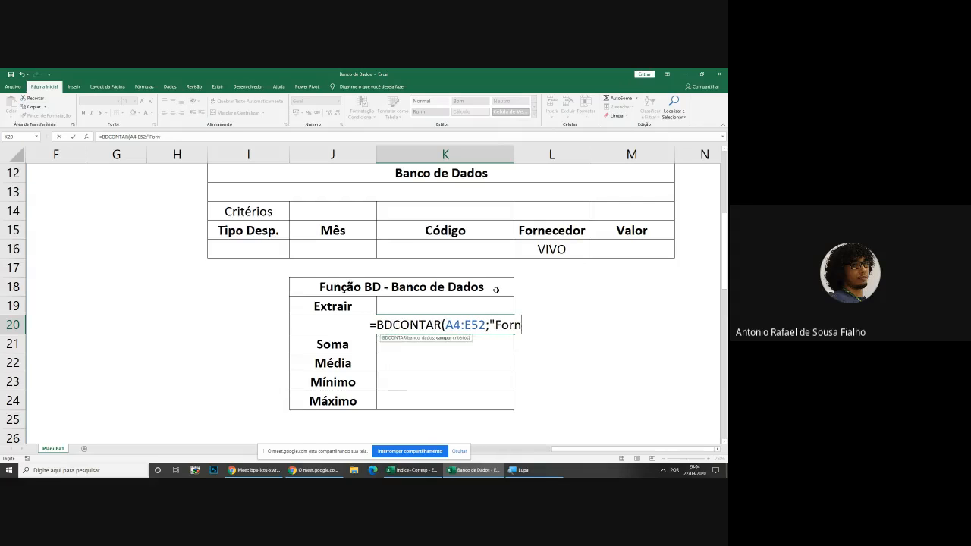
pyautogui.press('BackSpace')
pyautogui.press('BackSpace')
pyautogui.press('BackSpace')
pyautogui.press('BackSpace')
pyautogui.press('BackSpace')
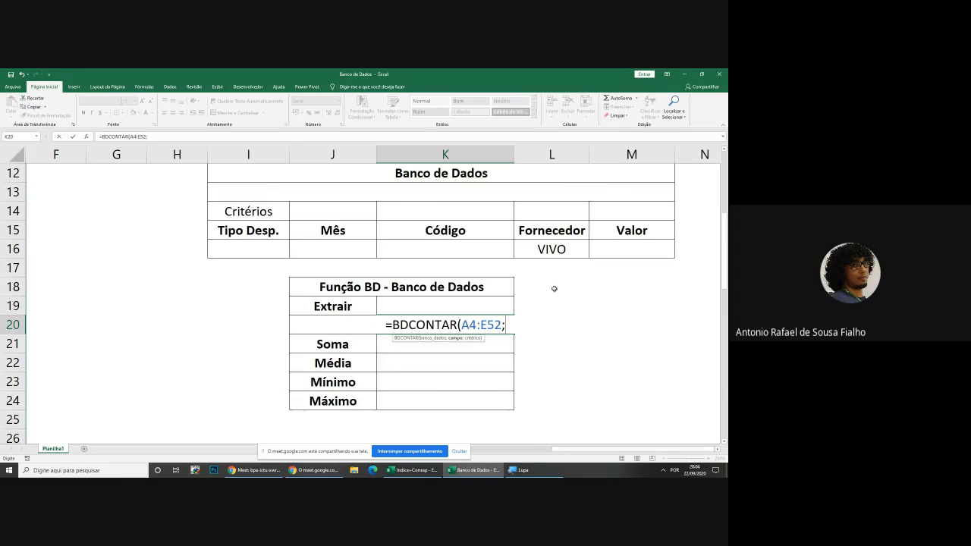
# Try the Fornecedor headers L15 and D4 as the field argument of BDCONTAR, and clear the reference
pyautogui.click(549, 230)
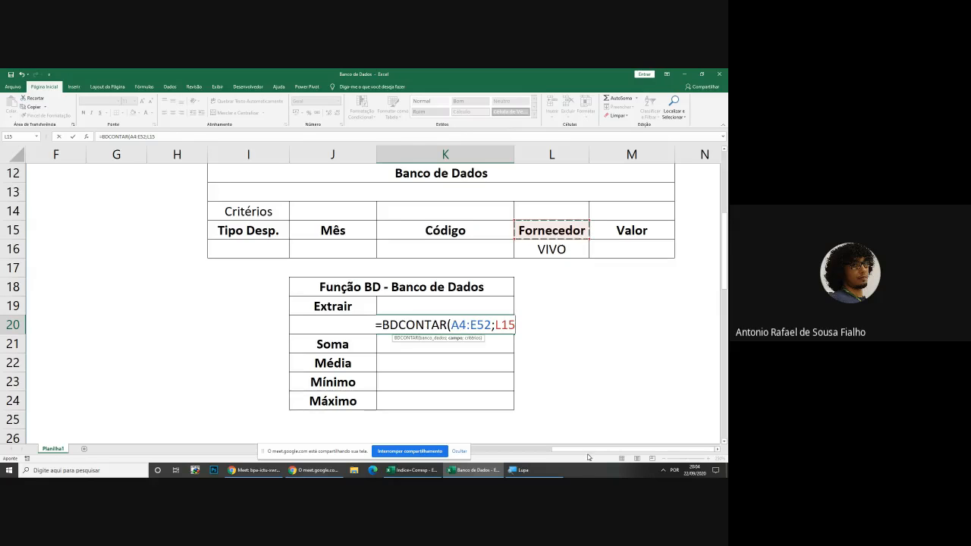
pyautogui.moveTo(583, 454); pyautogui.dragTo(466, 462)
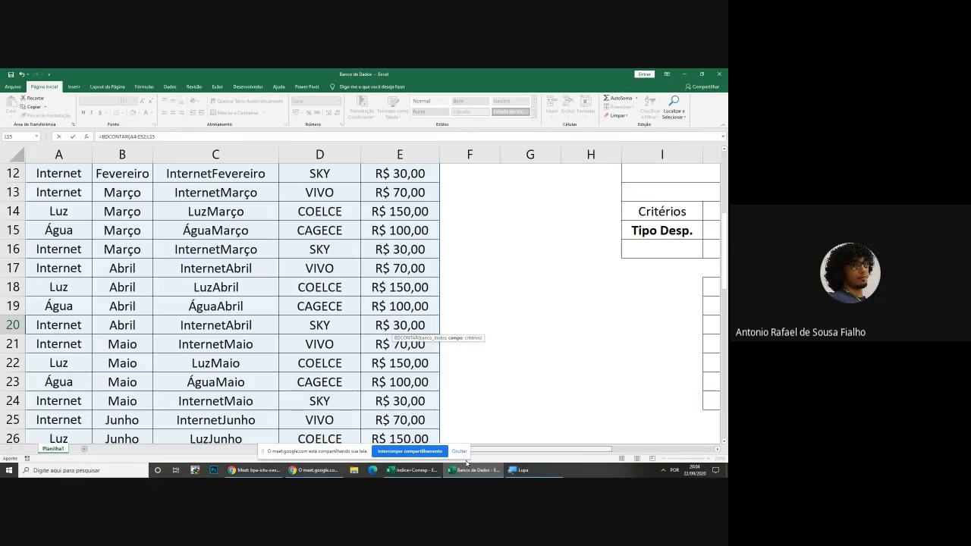
pyautogui.scroll(4, 340, 220)
pyautogui.click(329, 232)
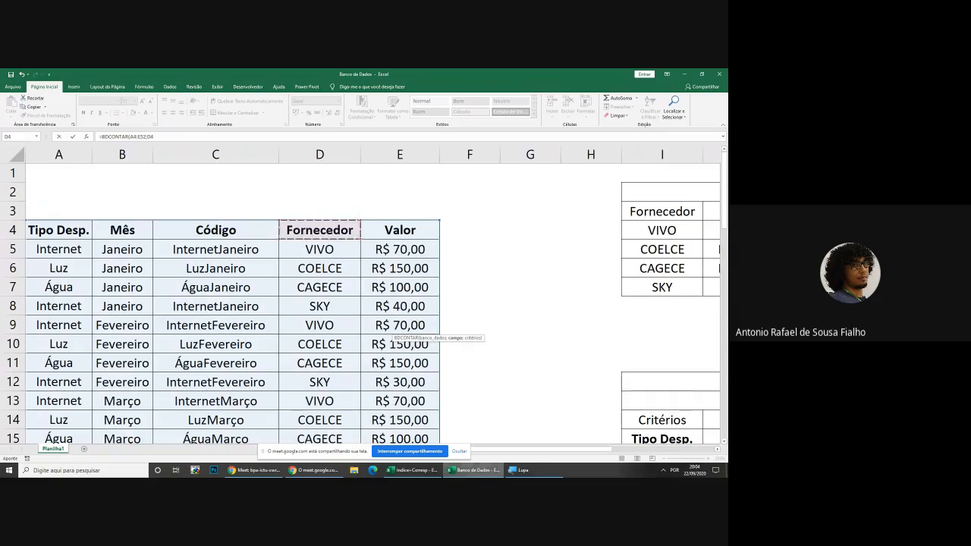
pyautogui.moveTo(483, 452); pyautogui.dragTo(570, 452)
pyautogui.scroll(-4, 592, 389)
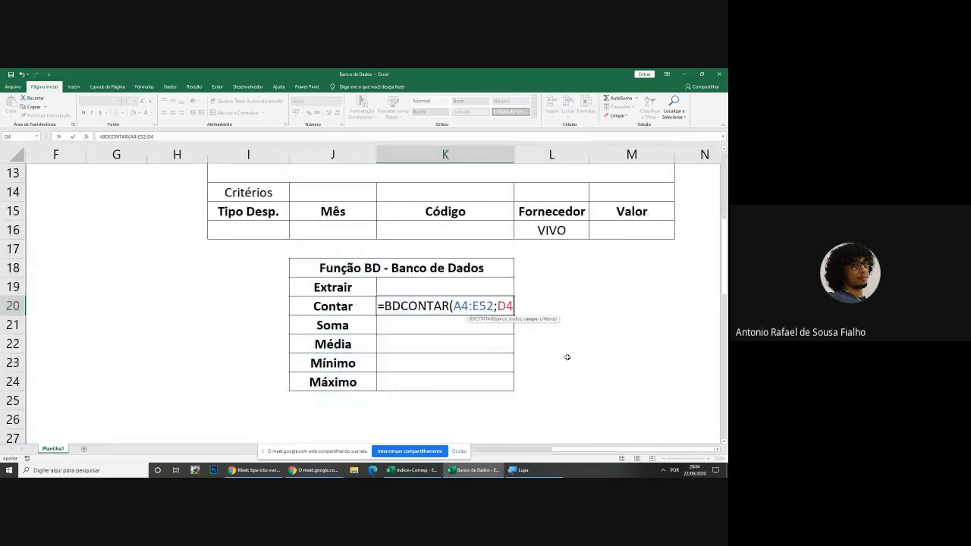
pyautogui.press('BackSpace')
pyautogui.press('BackSpace')
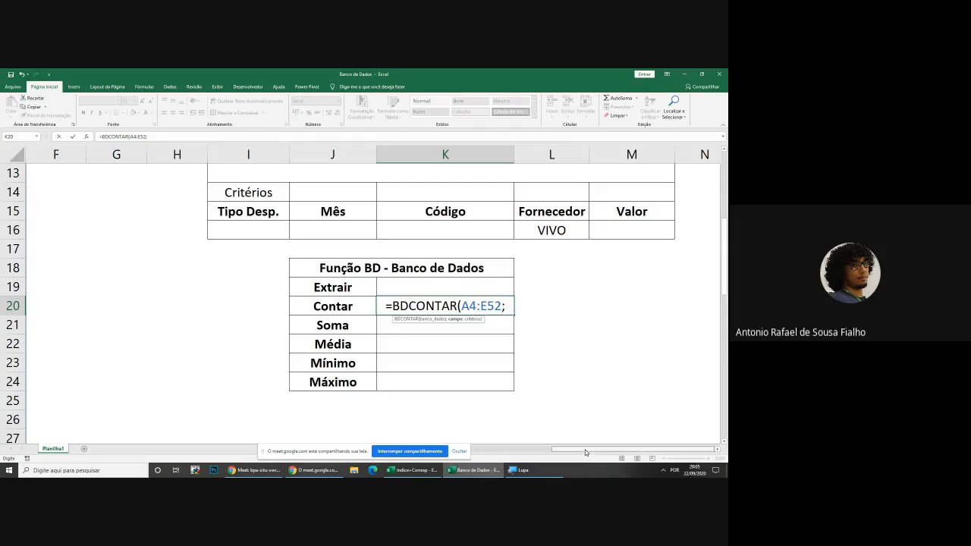
# Set the BDCONTAR field argument to 4, the position of the Fornecedor column in the expense list
pyautogui.click(481, 450)
pyautogui.scroll(4, 303, 230)
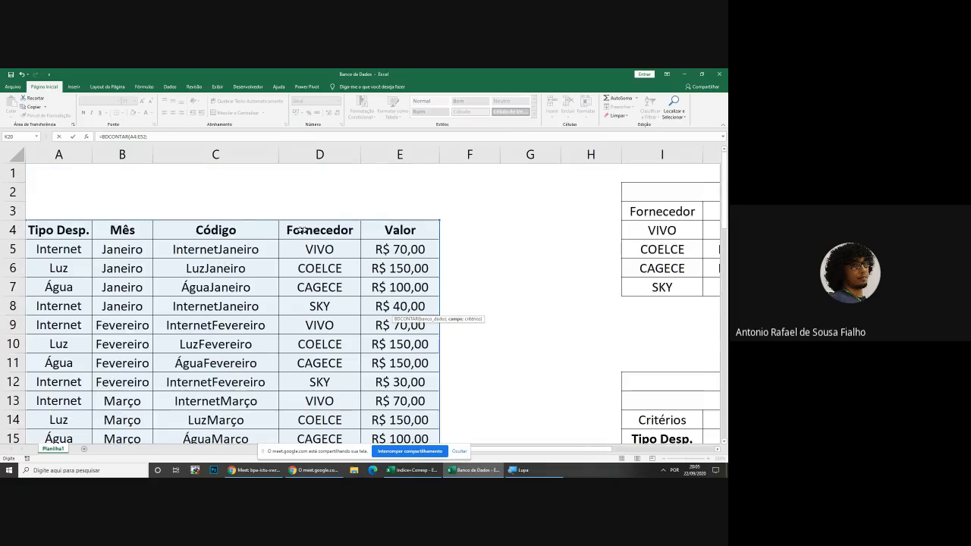
pyautogui.moveTo(485, 450); pyautogui.dragTo(591, 455)
pyautogui.scroll(-4, 587, 336)
pyautogui.write('4')
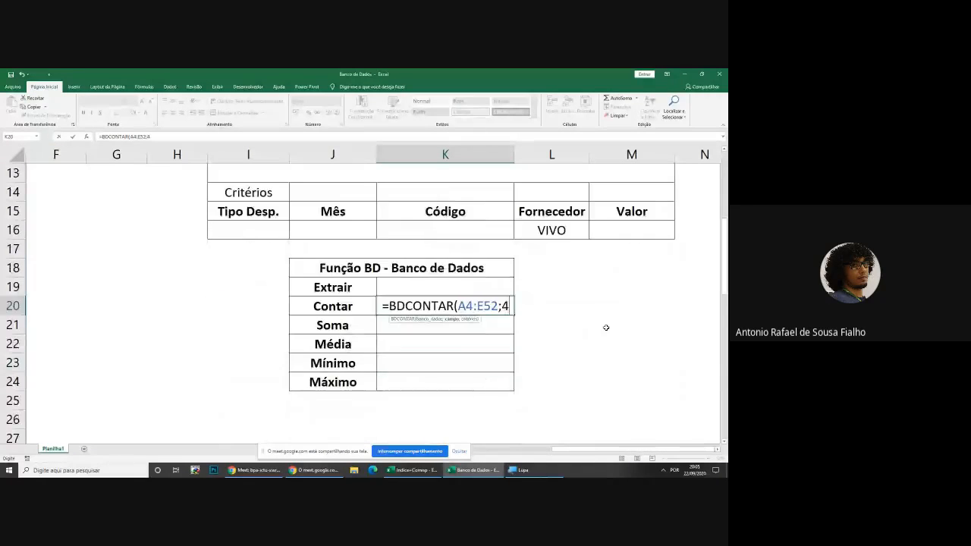
pyautogui.scroll(-1, 605, 327)
pyautogui.scroll(-1, 606, 328)
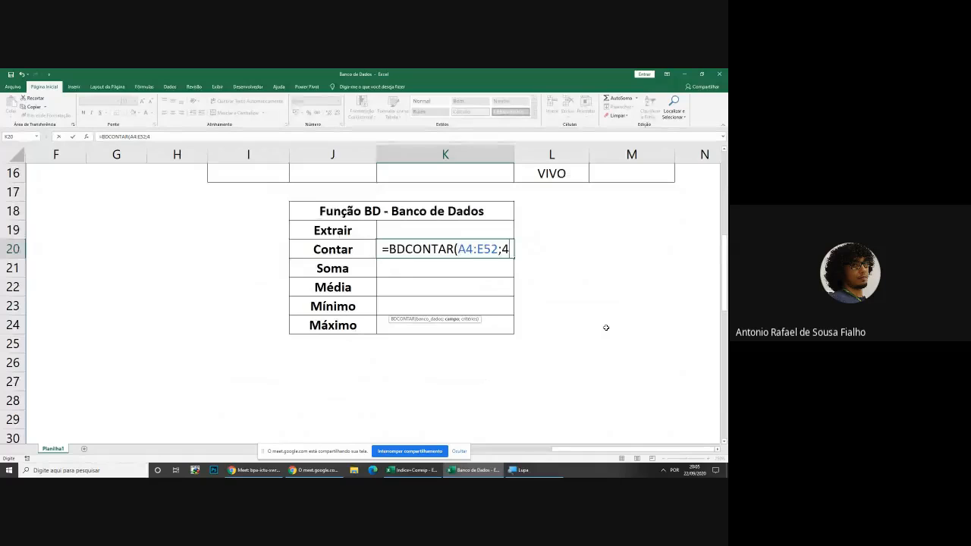
pyautogui.write(';')
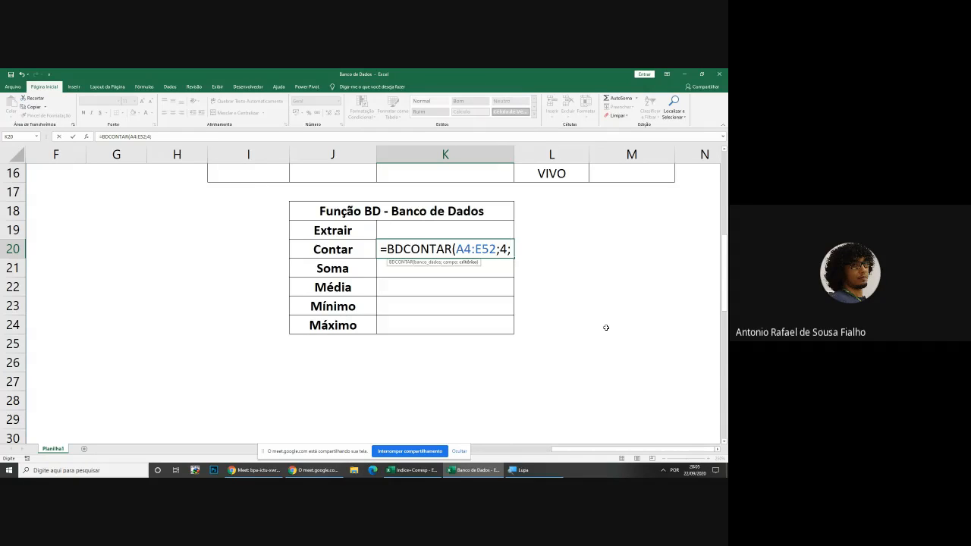
# Set the criteria argument to I15:M16 and complete the formula =BDCONTAR(A4:E52;4;I15:M16) in K20
pyautogui.scroll(2, 570, 342)
pyautogui.scroll(-1, 564, 342)
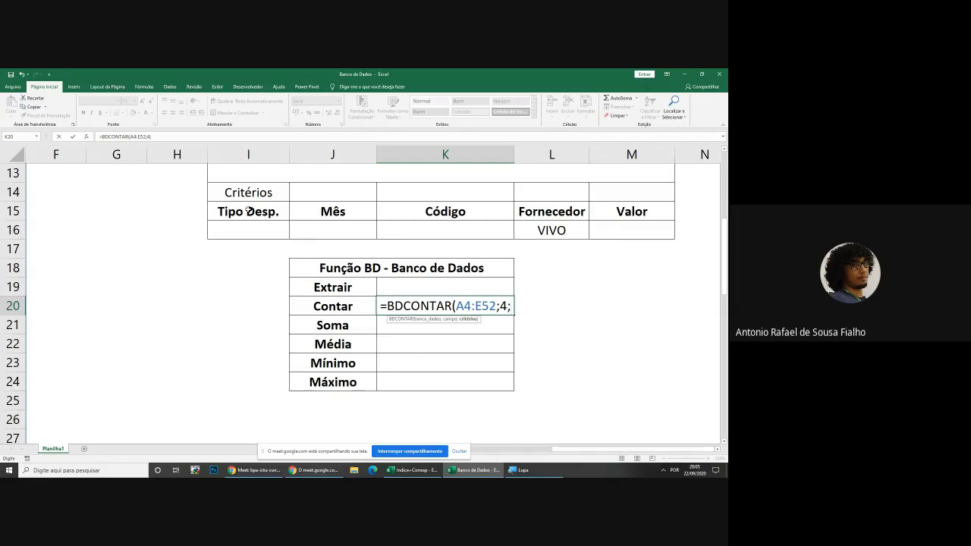
pyautogui.moveTo(232, 213); pyautogui.dragTo(612, 219)
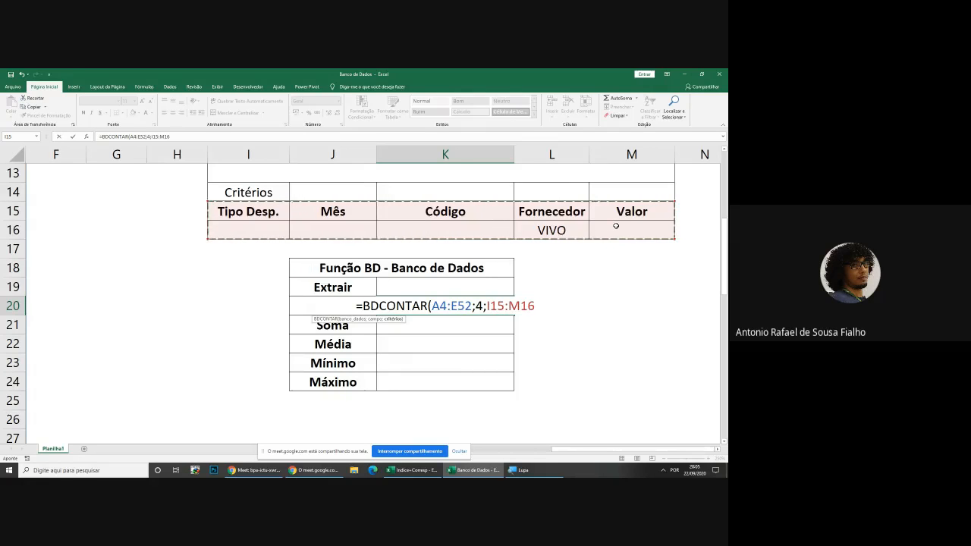
pyautogui.write(')')
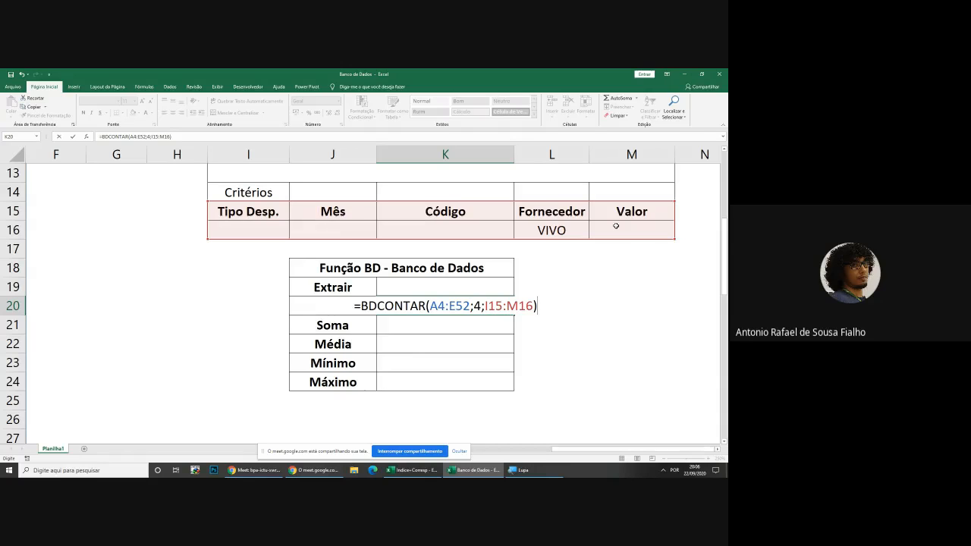
pyautogui.press('Return')
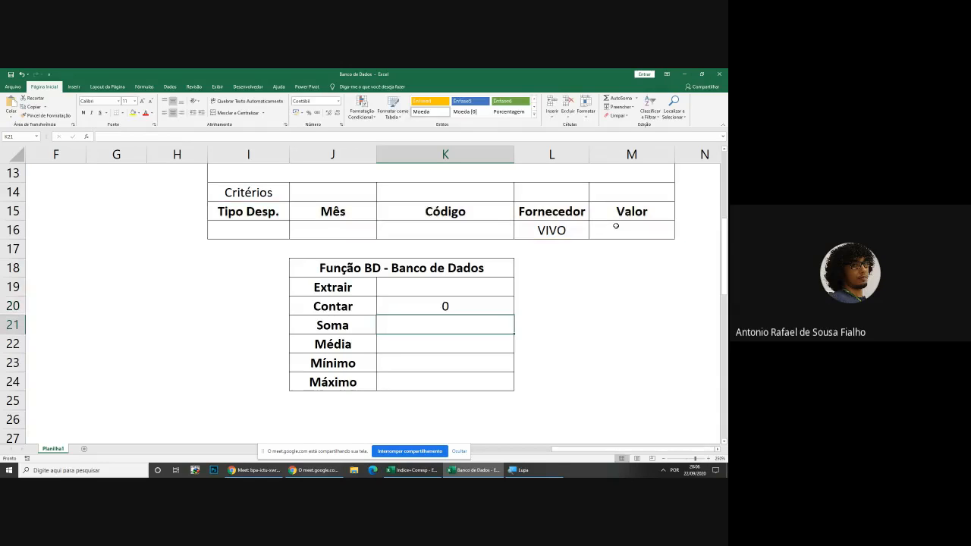
# Check the VIVO entry in the Fornecedor criterion cell L16
pyautogui.click(557, 230)
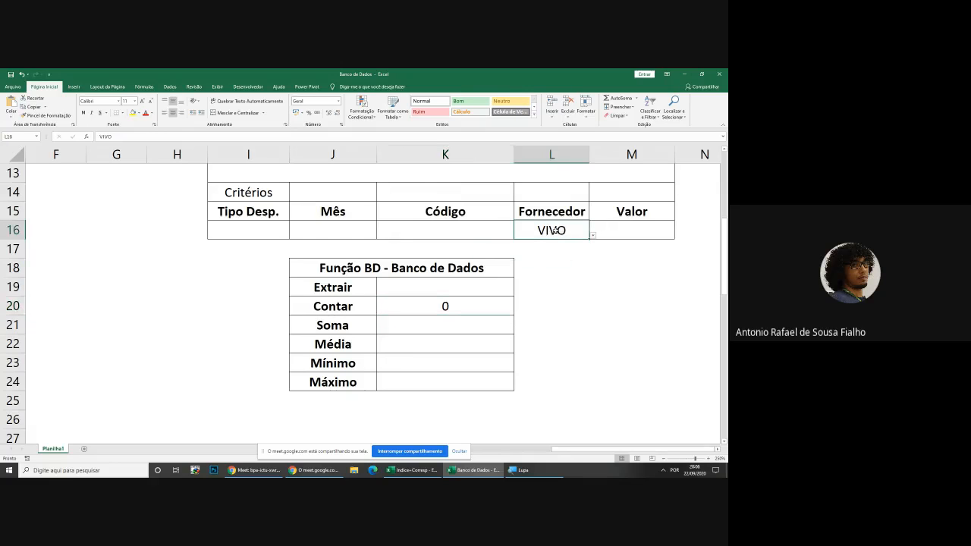
pyautogui.doubleClick(568, 229)
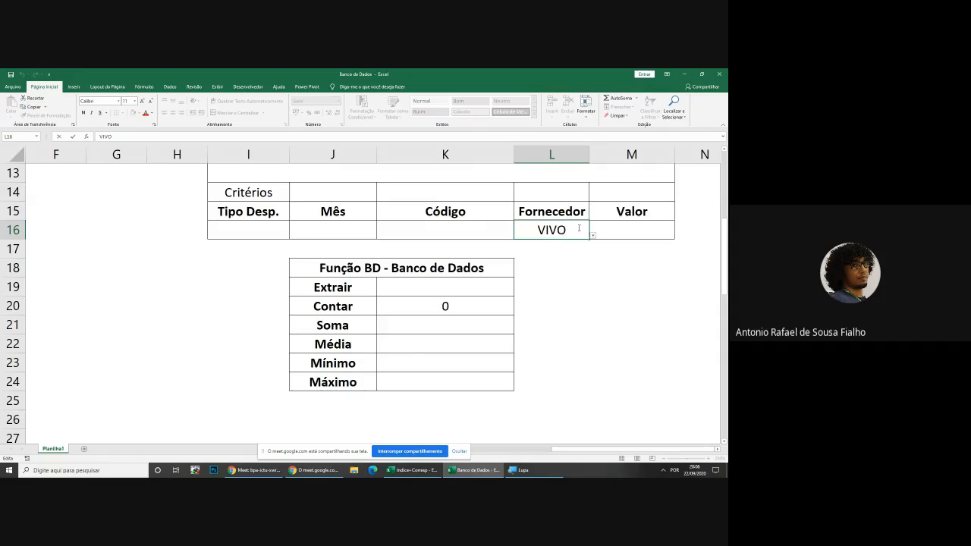
pyautogui.hotkey('shift', 'Return')
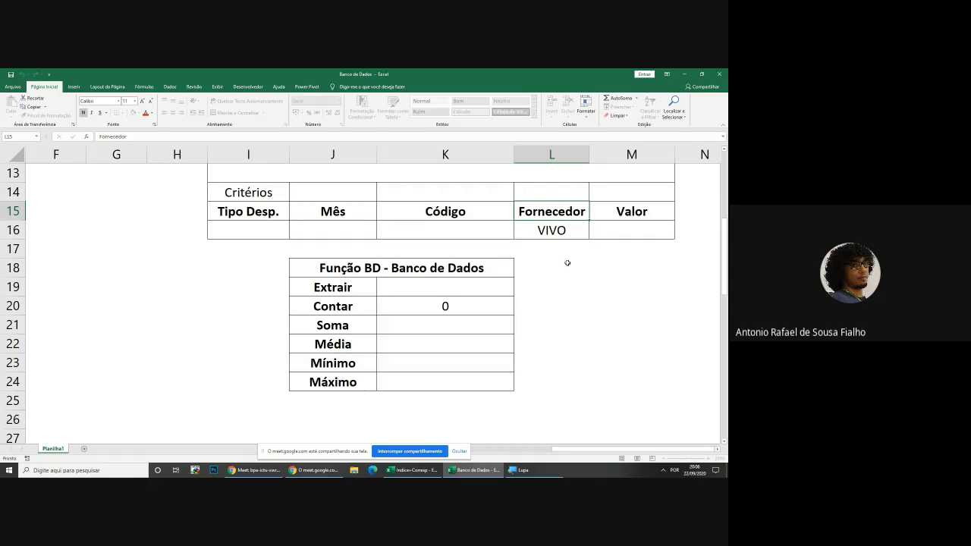
# Compare the Fornecedor criterion in L16 with the Fornecedor header D4 of the expense list
pyautogui.click(586, 232)
pyautogui.hscroll(-2, 594, 452)
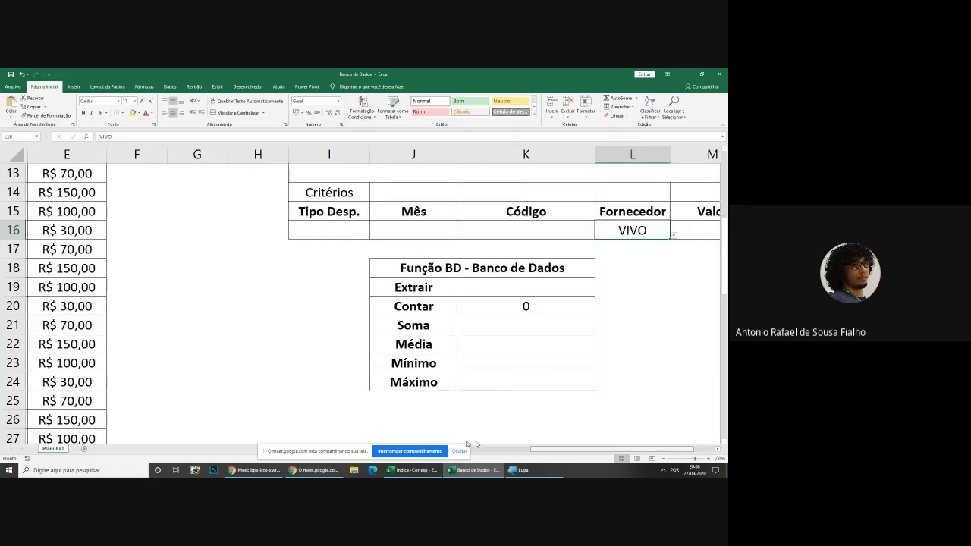
pyautogui.moveTo(468, 445); pyautogui.dragTo(449, 442)
pyautogui.scroll(4, 253, 250)
pyautogui.doubleClick(343, 231)
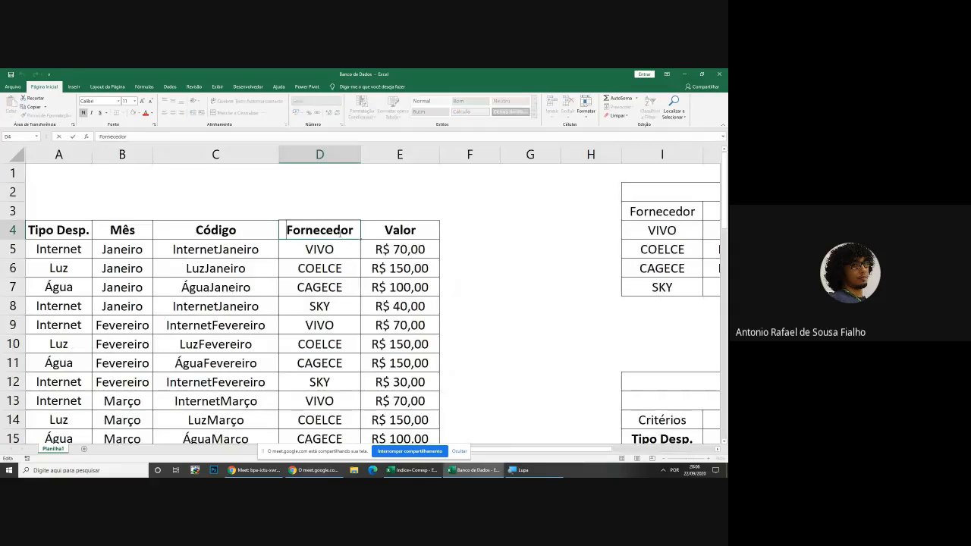
pyautogui.click(506, 268)
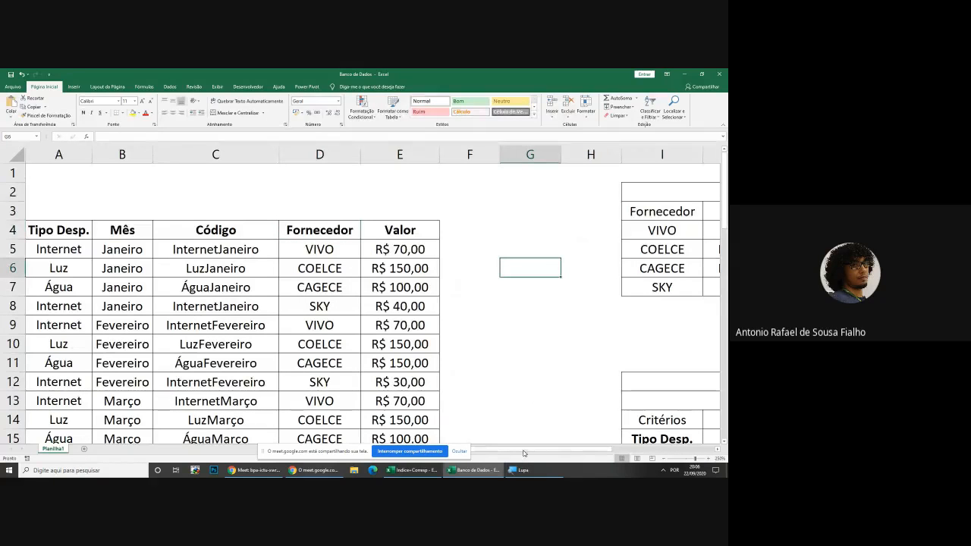
# Clear the Fornecedor criterion in cell L16 of the criteria table
pyautogui.moveTo(525, 452); pyautogui.dragTo(628, 456)
pyautogui.scroll(-5, 585, 351)
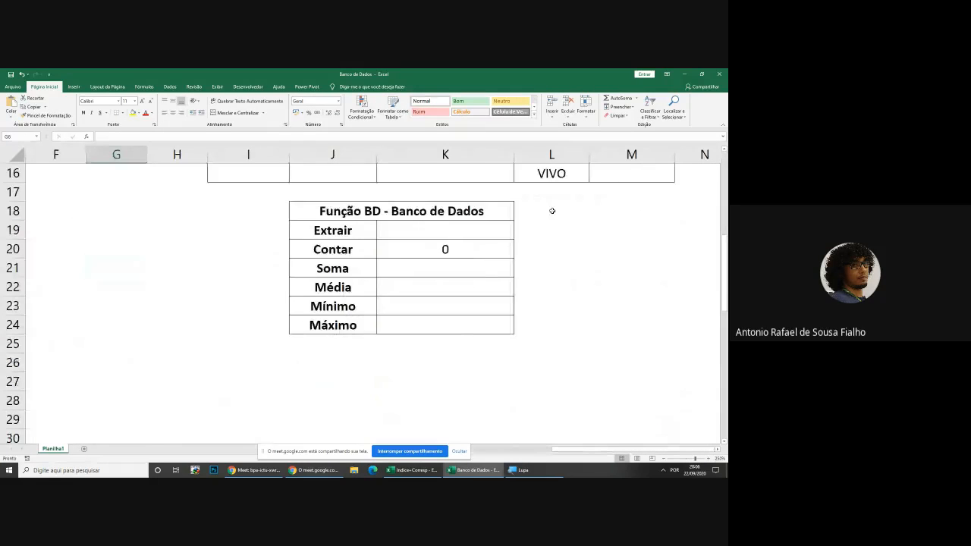
pyautogui.scroll(3, 541, 299)
pyautogui.scroll(-1, 541, 299)
pyautogui.click(551, 285)
pyautogui.press('Delete')
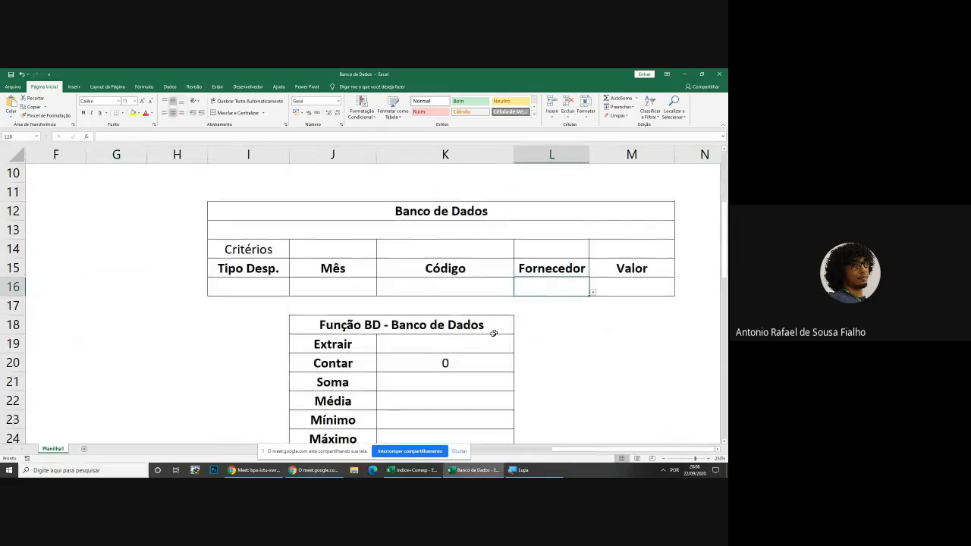
# Open the BDCONTAR formula in K20 and check the expense list range it references as the database
pyautogui.doubleClick(466, 361)
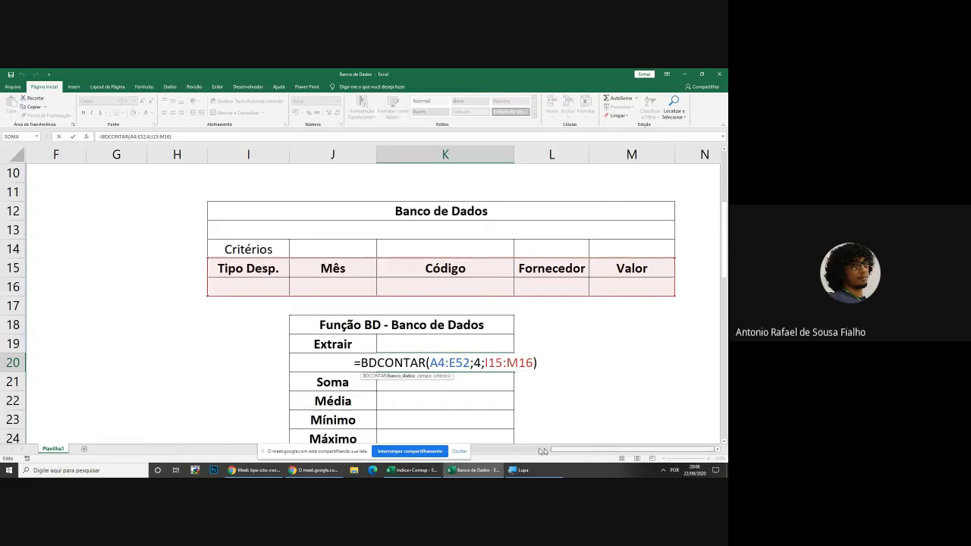
pyautogui.moveTo(564, 451); pyautogui.dragTo(456, 450)
pyautogui.scroll(3, 55, 216)
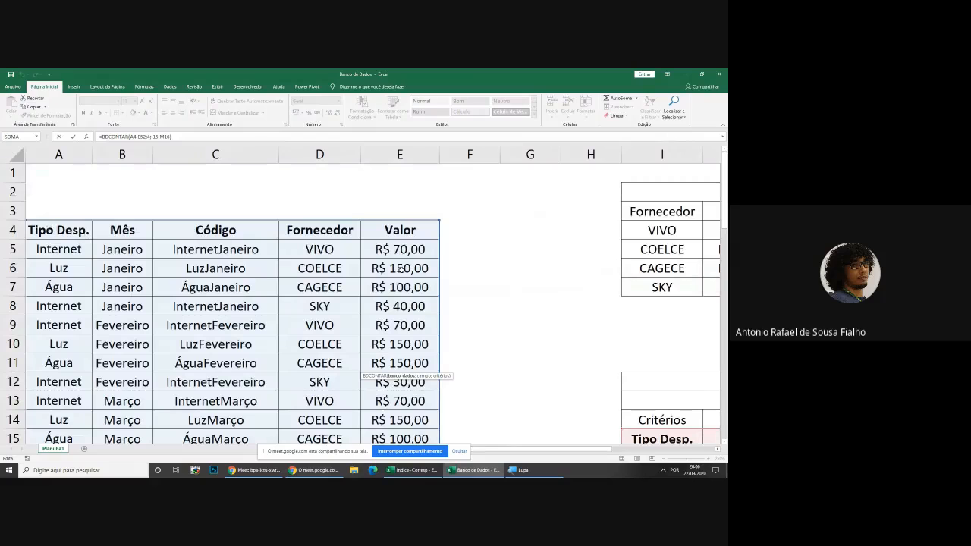
pyautogui.scroll(-3, 515, 347)
pyautogui.scroll(1, 533, 418)
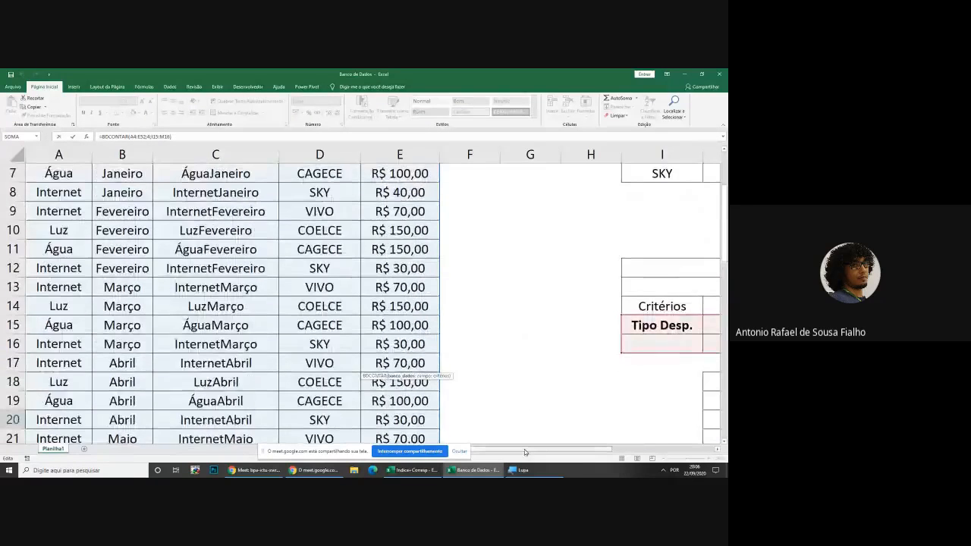
# Try the Fornecedor header cell L15 as the field argument of the BDCONTAR formula in K20
pyautogui.moveTo(524, 450); pyautogui.dragTo(656, 449)
pyautogui.scroll(-1, 551, 364)
pyautogui.press('Right')
pyautogui.press('Right')
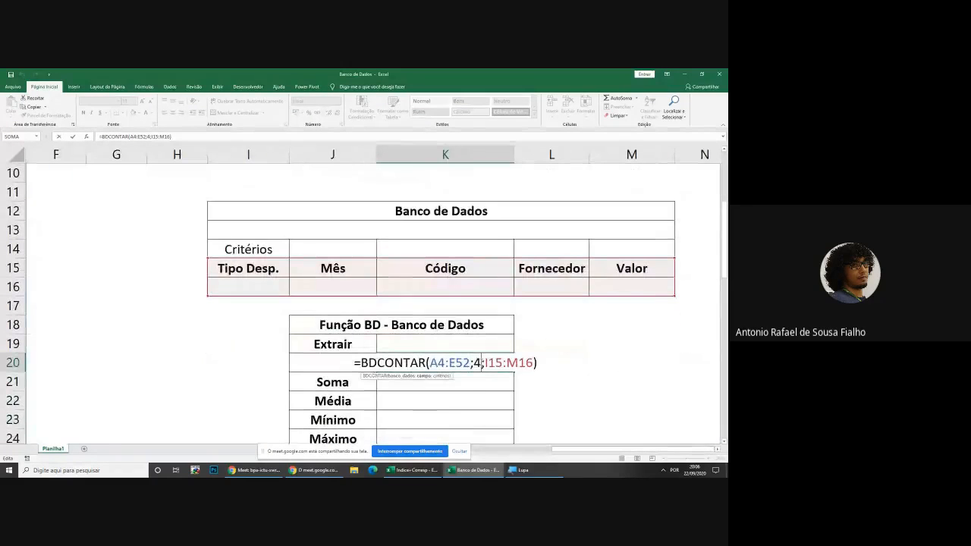
pyautogui.press('BackSpace')
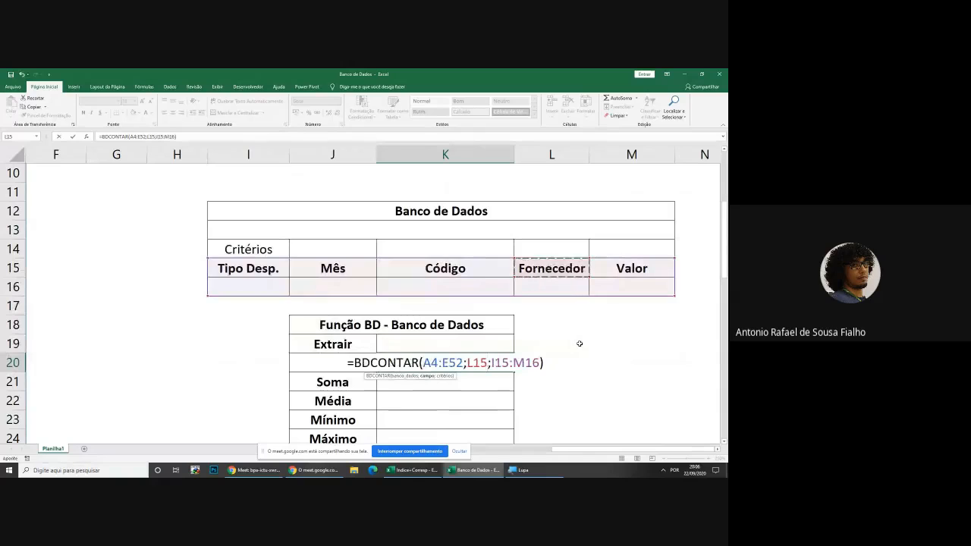
pyautogui.press('Return')
pyautogui.click(476, 359)
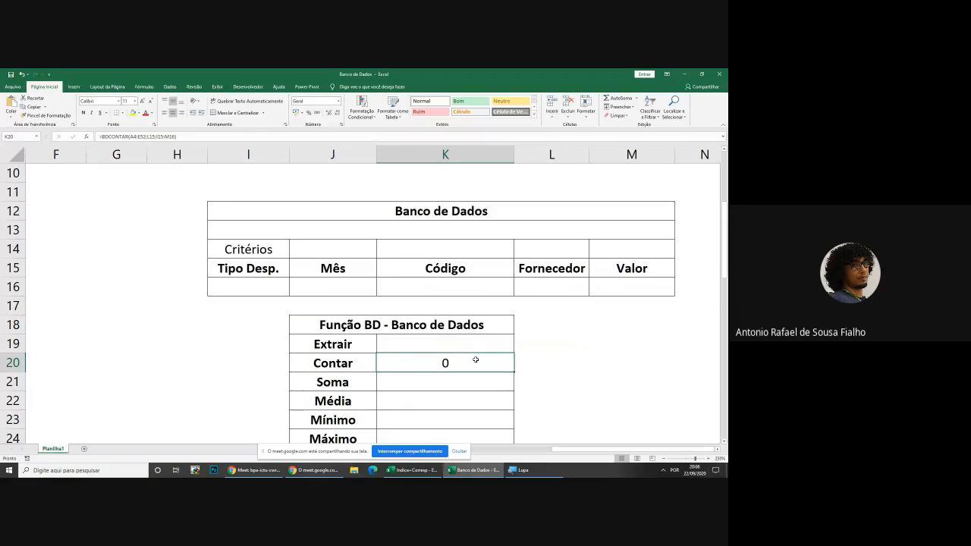
# Set the field argument of the BDCONTAR formula in K20 to the quoted text "Fornecedor"
pyautogui.doubleClick(475, 360)
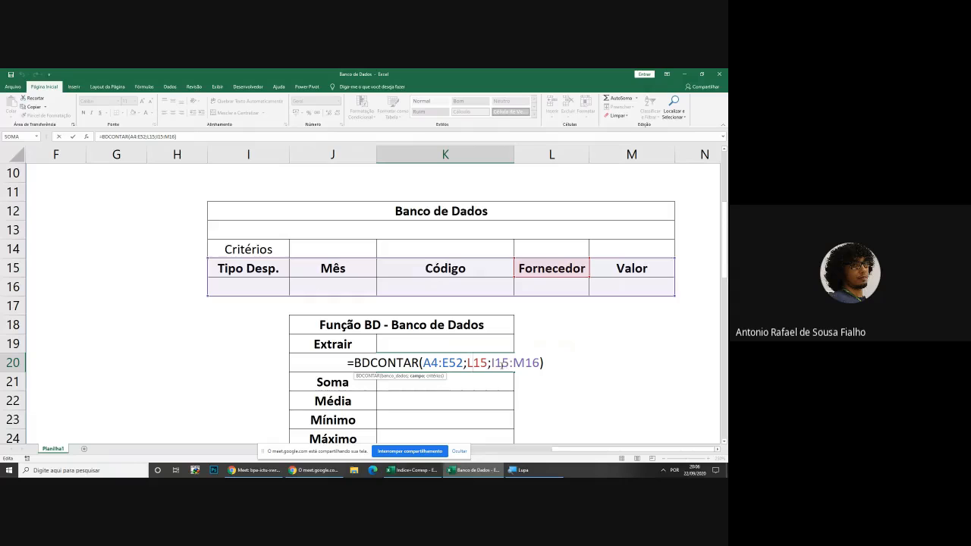
pyautogui.click(489, 362)
pyautogui.press('BackSpace')
pyautogui.press('BackSpace')
pyautogui.press('BackSpace')
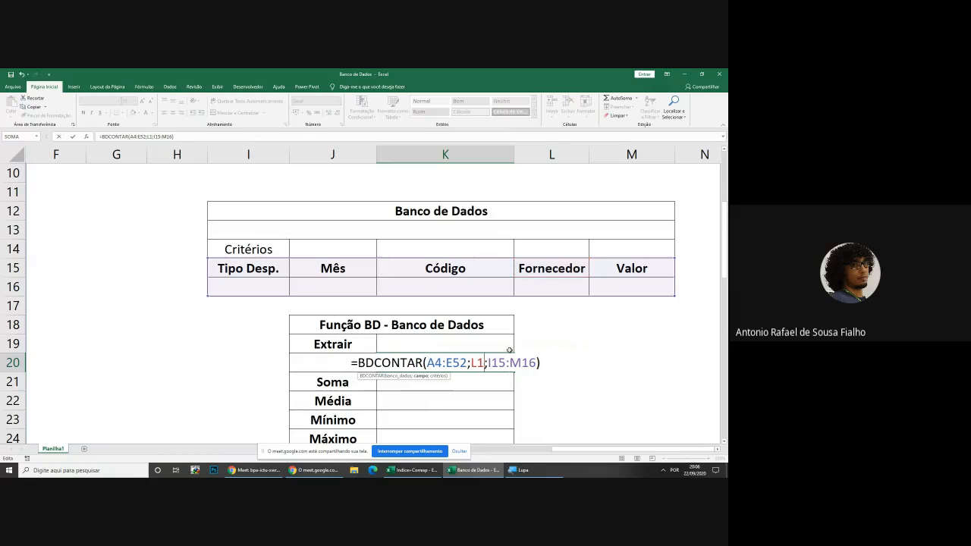
pyautogui.write('"Fo')
pyautogui.write('rnecedor')
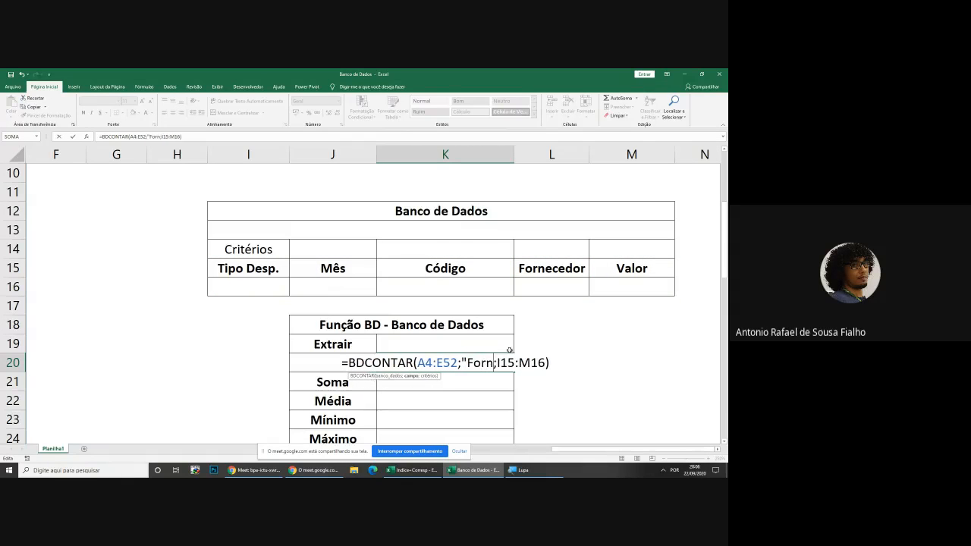
pyautogui.write('"')
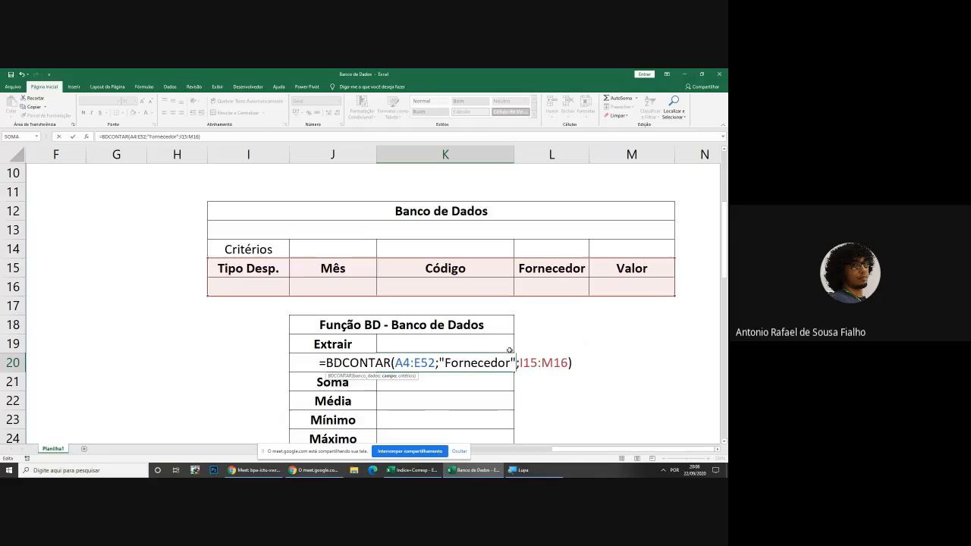
# Enter =BDCONTAR(A4:E52;"Fornecedor";I15:M16) in K20 and reopen it to check its database range against the expense table
pyautogui.press('Return')
pyautogui.press('Up')
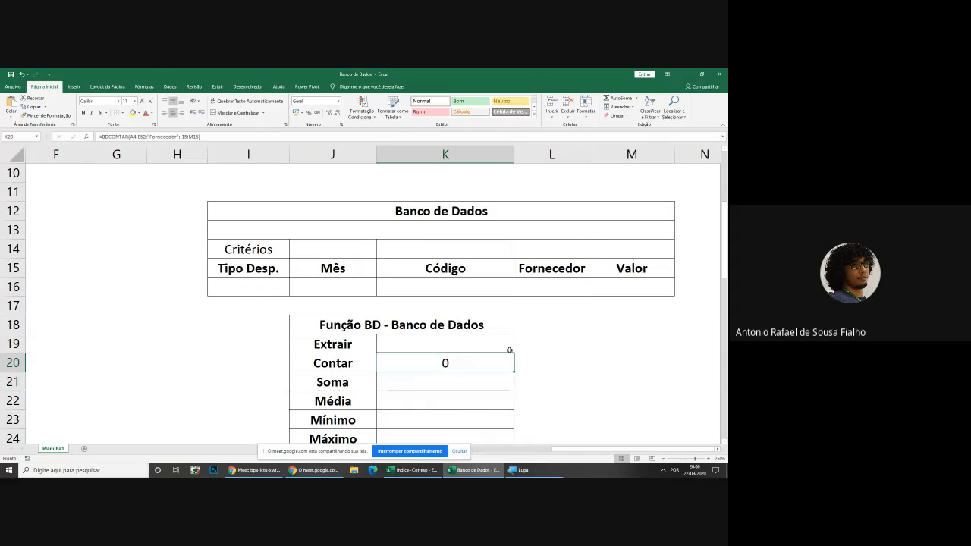
pyautogui.doubleClick(468, 364)
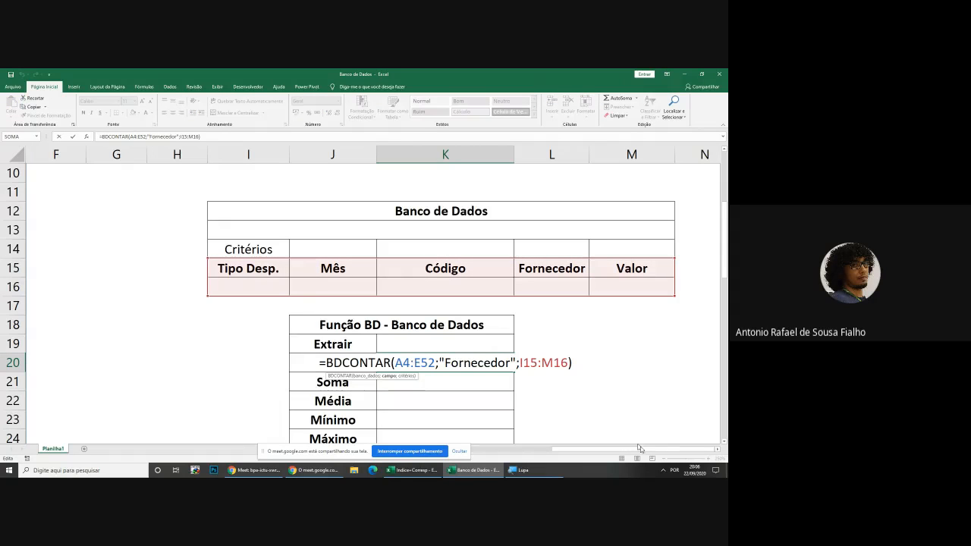
pyautogui.moveTo(637, 456); pyautogui.dragTo(534, 453)
pyautogui.scroll(3, 496, 392)
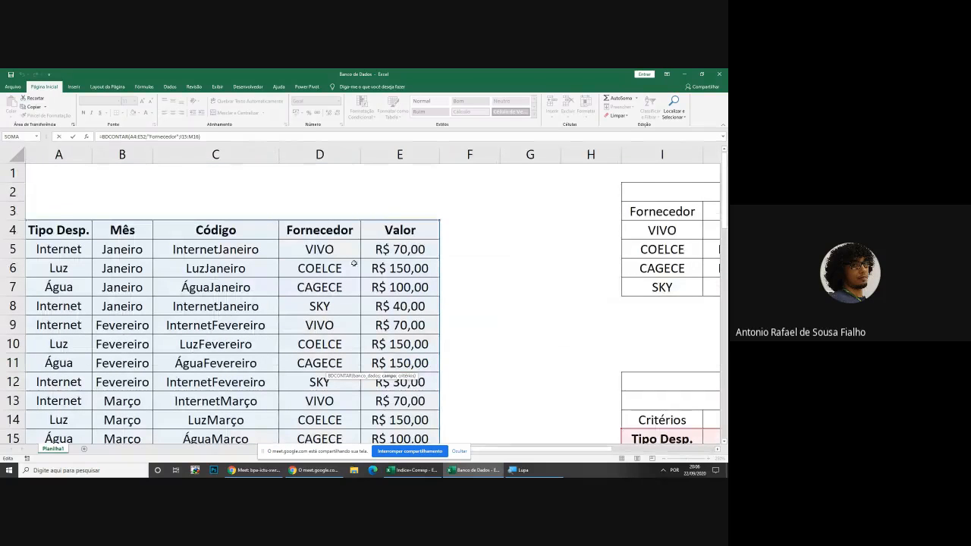
pyautogui.scroll(-3, 496, 412)
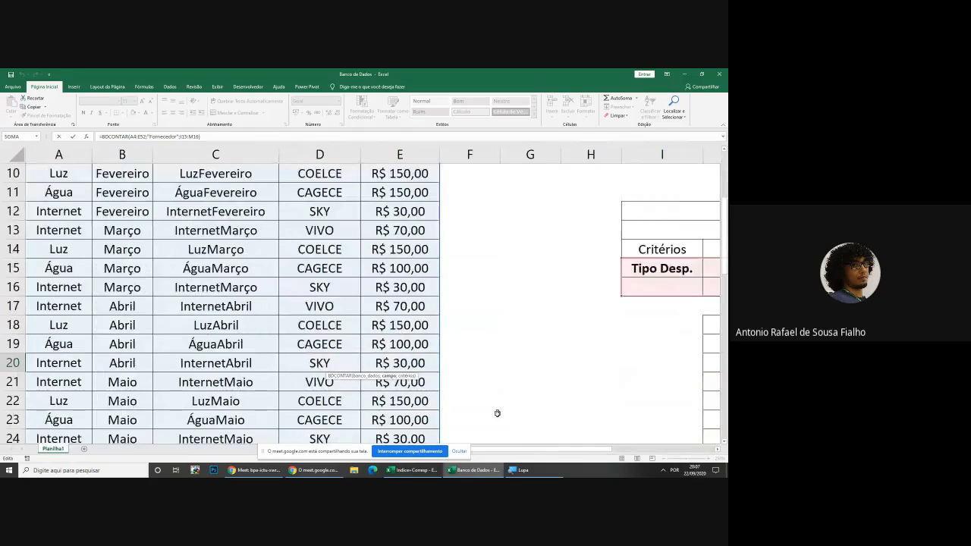
pyautogui.moveTo(501, 452); pyautogui.dragTo(664, 449)
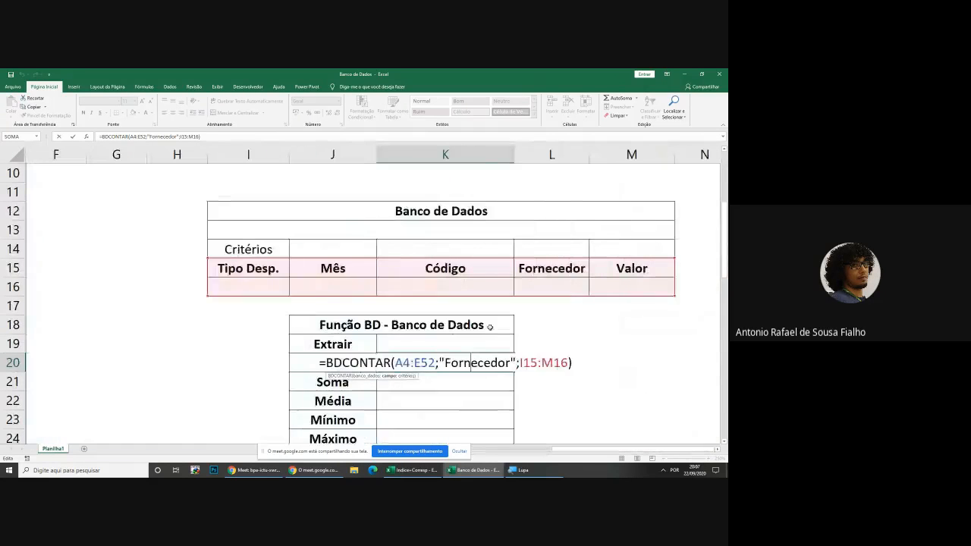
# Replace the "Fornecedor" field argument of the BDCONTAR formula in K20 with column number 1
pyautogui.scroll(-1, 498, 336)
pyautogui.press('BackSpace')
pyautogui.press('BackSpace')
pyautogui.press('BackSpace')
pyautogui.press('BackSpace')
pyautogui.press('BackSpace')
pyautogui.press('BackSpace')
pyautogui.press('BackSpace')
pyautogui.press('BackSpace')
pyautogui.press('BackSpace')
pyautogui.press('BackSpace')
pyautogui.press('BackSpace')
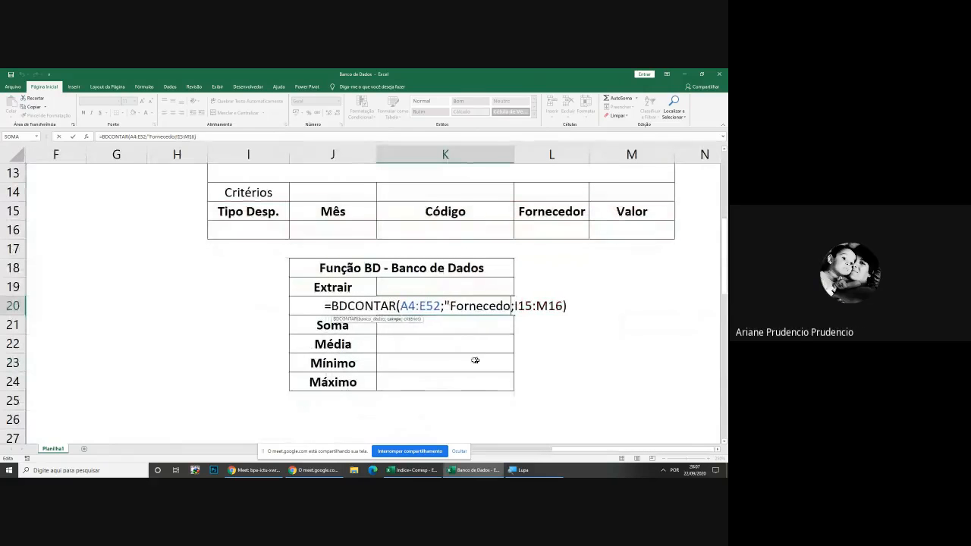
pyautogui.press('BackSpace')
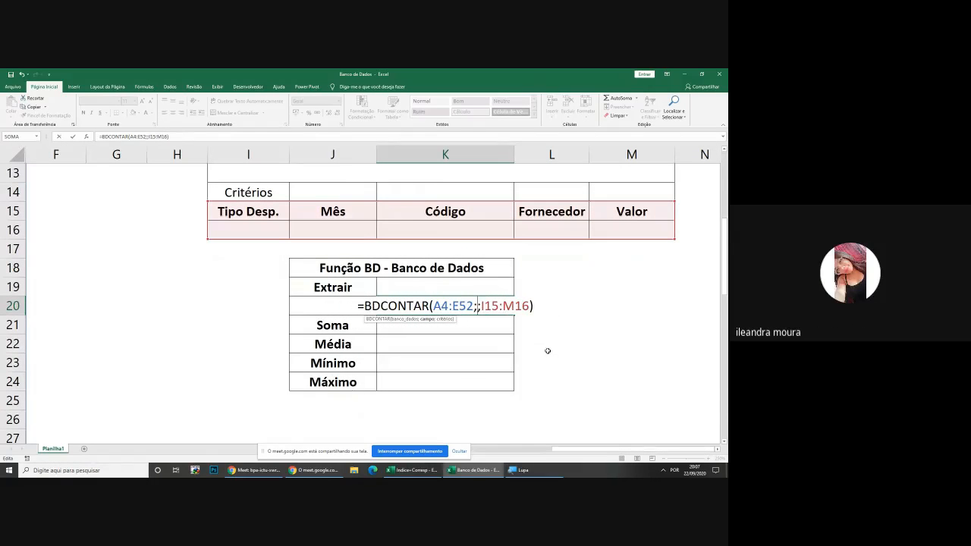
pyautogui.write('1')
pyautogui.press('Return')
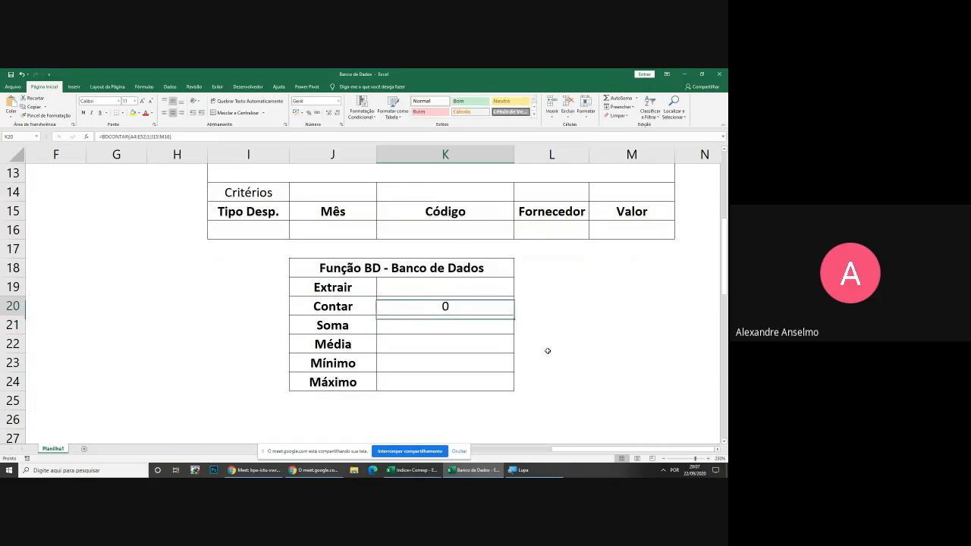
# Set the field argument of the BDCONTAR formula in K20 to 2
pyautogui.press('F2')
pyautogui.press('Left')
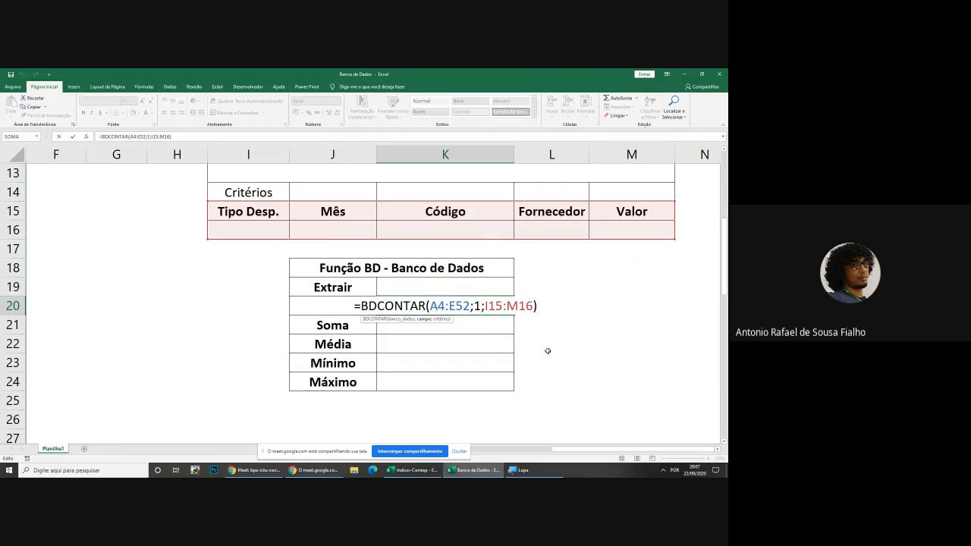
pyautogui.press('BackSpace')
pyautogui.write('2')
pyautogui.press('Return')
# Change the field argument of the Contar formula in K20 to 3
pyautogui.press('F2')
pyautogui.press('Left')
pyautogui.press('Left')
pyautogui.press('Left')
pyautogui.press('Left')
pyautogui.press('Left')
pyautogui.press('Left')
pyautogui.press('Left')
pyautogui.press('Left')
pyautogui.press('BackSpace')
pyautogui.write('3')
pyautogui.press('Return')
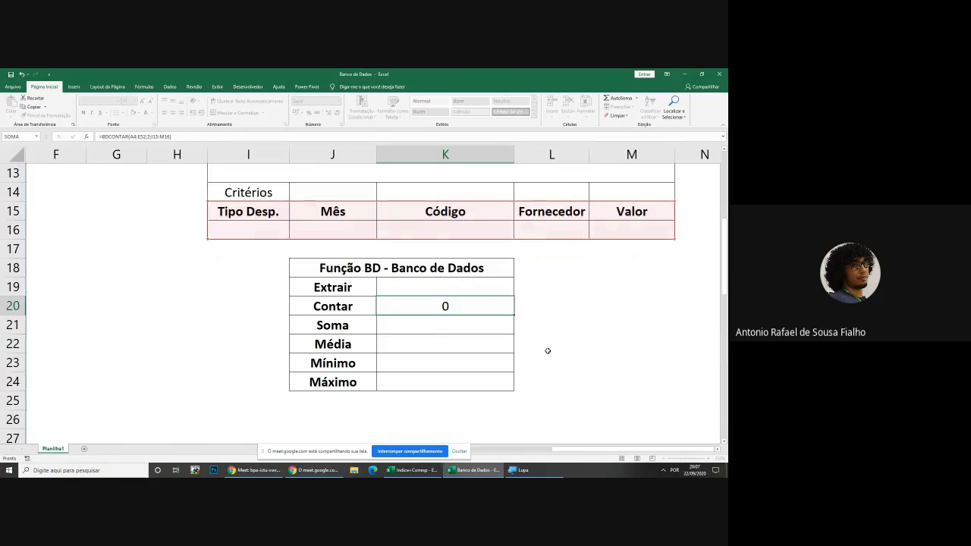
# Change the field argument of the Contar formula in K20 to 4
pyautogui.press('F2')
pyautogui.press('Left')
pyautogui.press('Left')
pyautogui.press('Left')
pyautogui.press('Left')
pyautogui.press('Left')
pyautogui.press('Left')
pyautogui.press('Left')
pyautogui.press('Left')
pyautogui.press('Left')
pyautogui.press('Left')
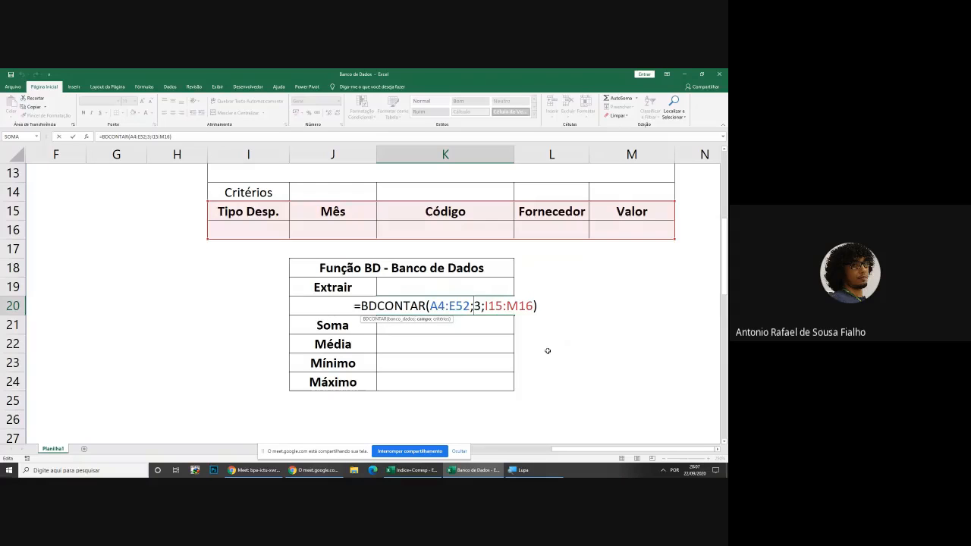
pyautogui.press('Delete')
pyautogui.write('4')
pyautogui.press('Return')
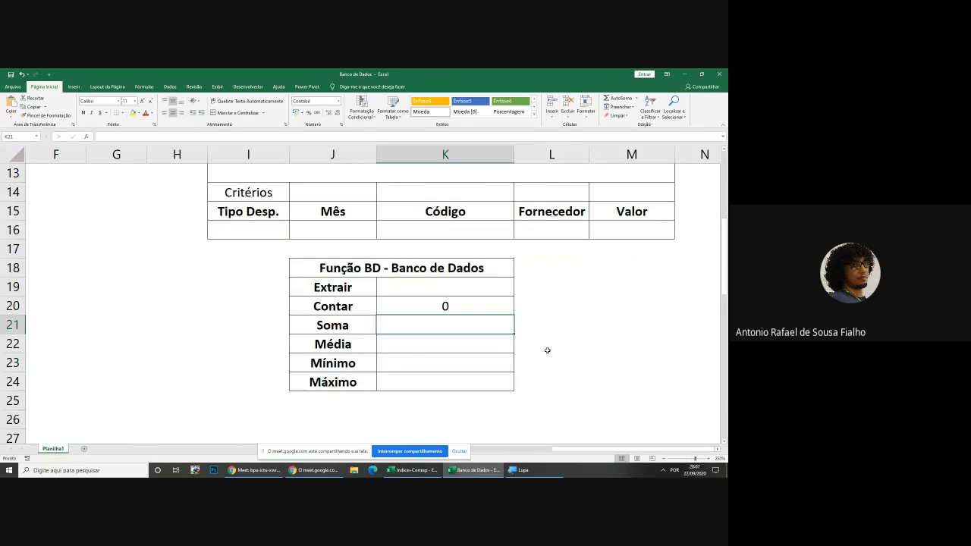
# Try COELCE and then VIVO as the Fornecedor criterion in L16
pyautogui.click(550, 215)
pyautogui.click(582, 231)
pyautogui.click(592, 235)
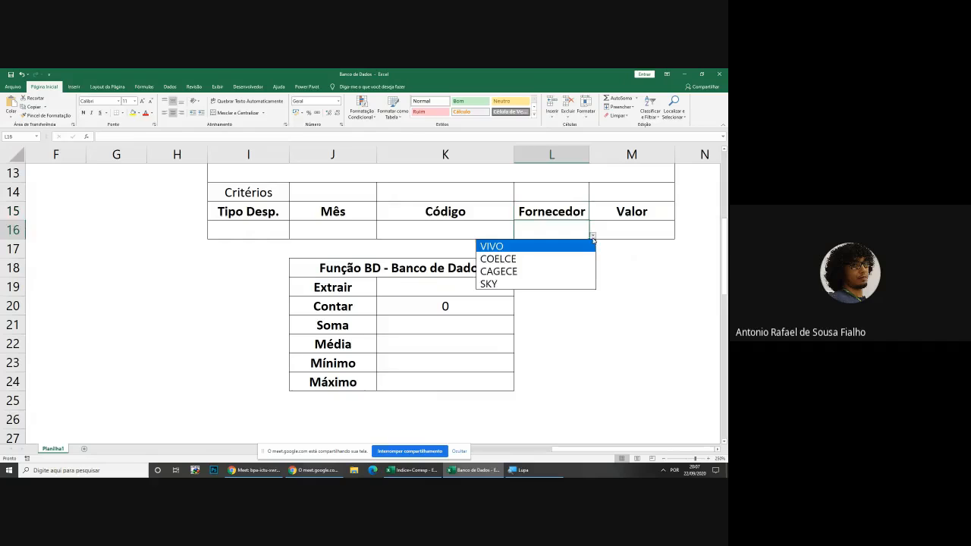
pyautogui.click(570, 251)
pyautogui.click(593, 235)
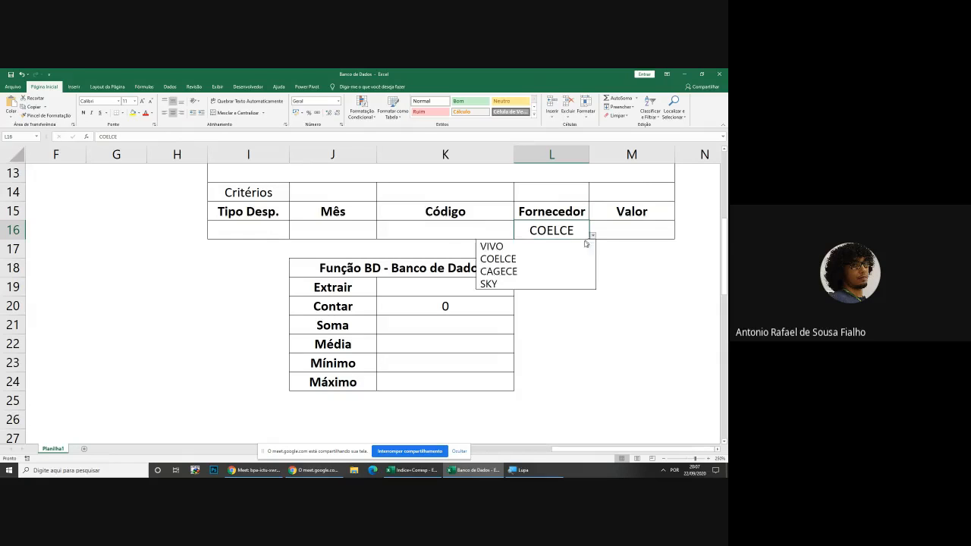
pyautogui.click(574, 245)
# Examine the VIVO entries in I4 of the base table and D5 of the expense table for stray spaces
pyautogui.scroll(4, 499, 306)
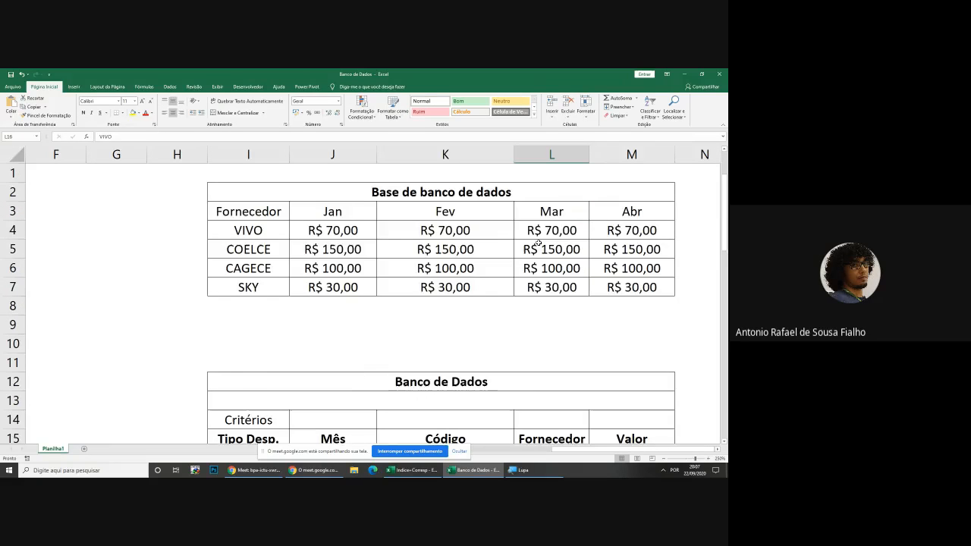
pyautogui.scroll(-1, 511, 325)
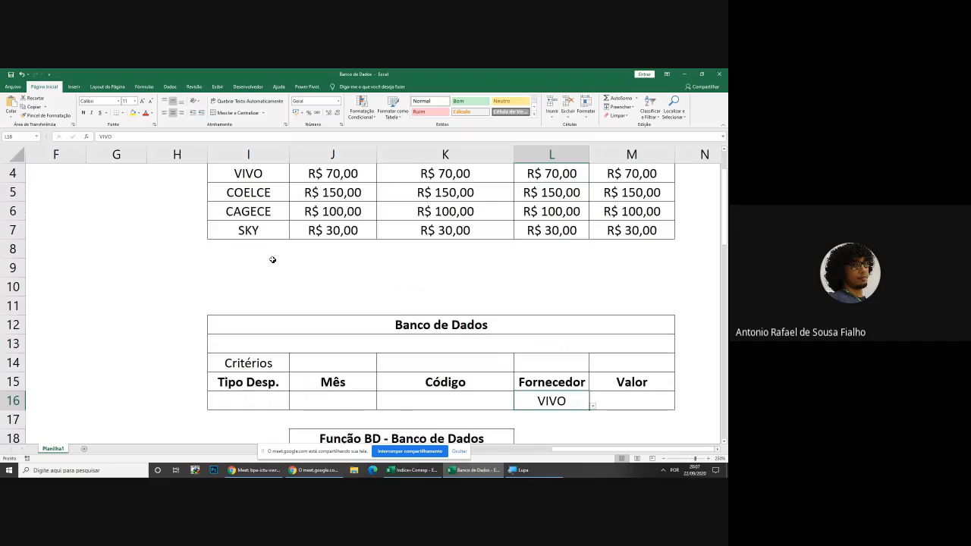
pyautogui.doubleClick(287, 174)
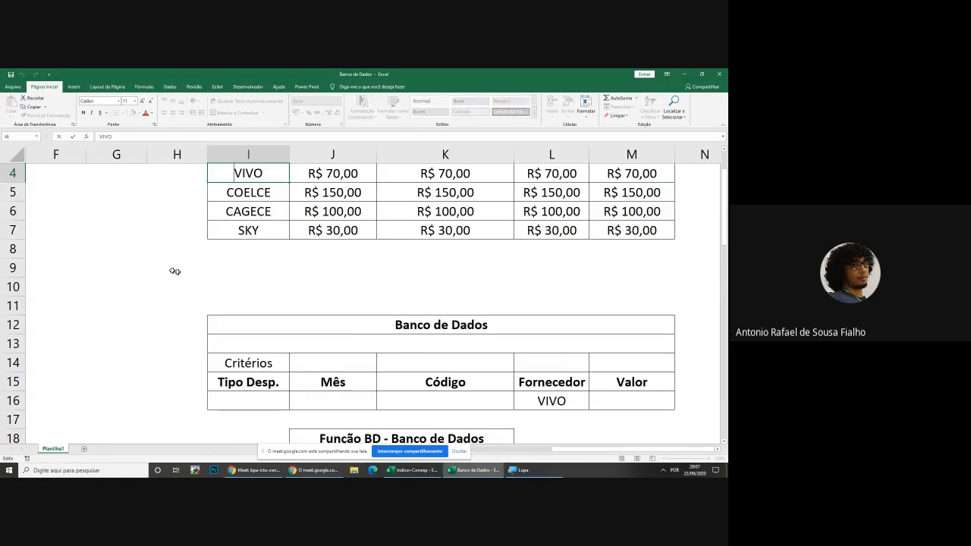
pyautogui.press('Return')
pyautogui.press('Left')
pyautogui.press('Left')
pyautogui.press('Left')
pyautogui.press('Left')
pyautogui.press('Left')
pyautogui.press('Left')
pyautogui.press('Left')
pyautogui.press('Left')
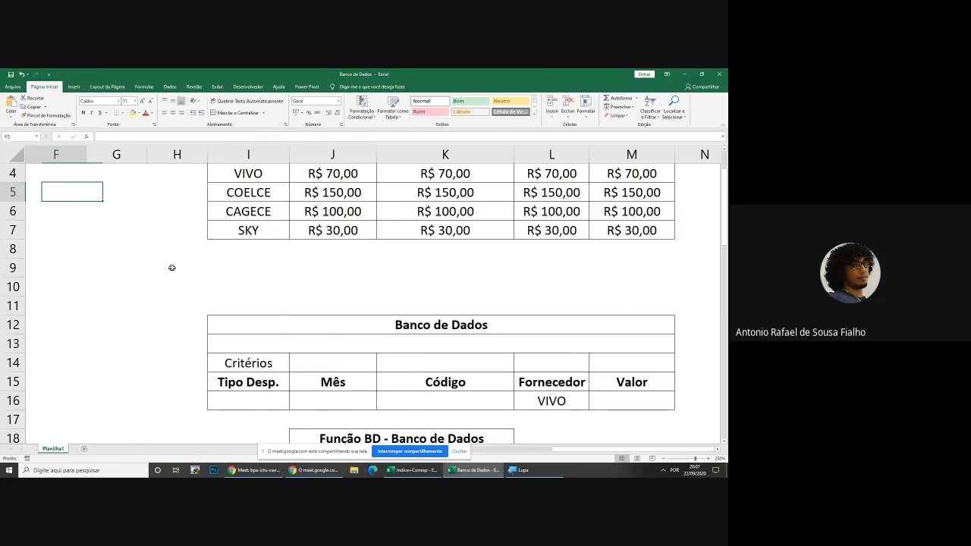
pyautogui.click(335, 192)
pyautogui.doubleClick(341, 192)
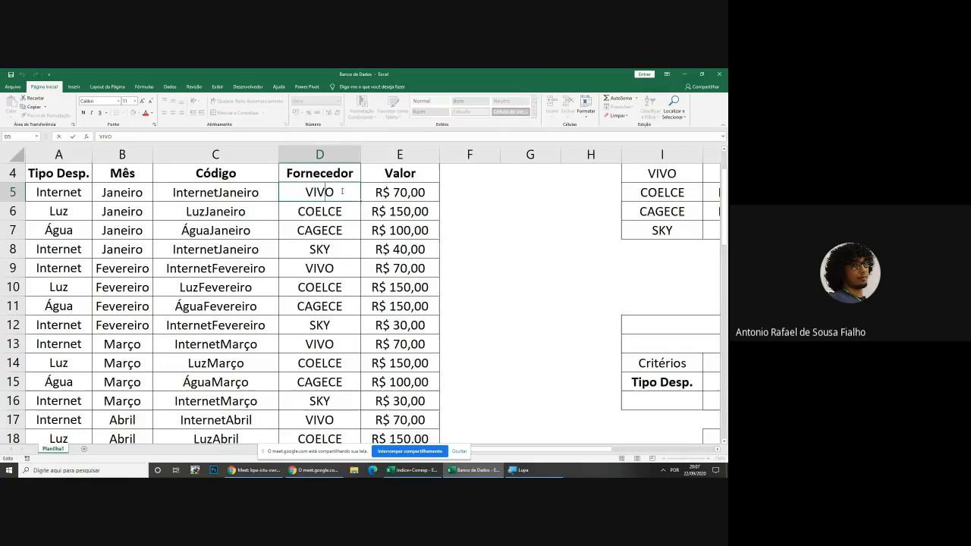
pyautogui.press('Home')
pyautogui.press('Return')
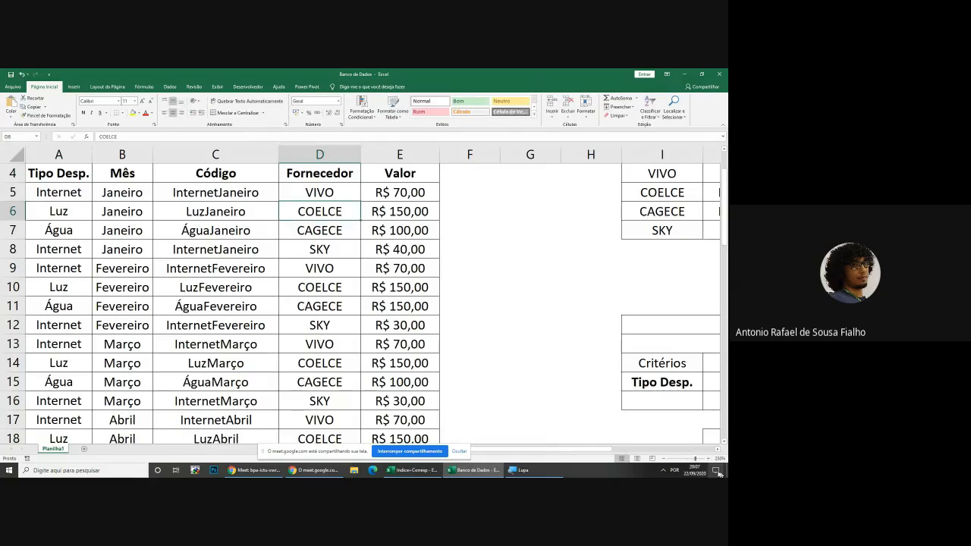
pyautogui.moveTo(554, 452); pyautogui.dragTo(604, 449)
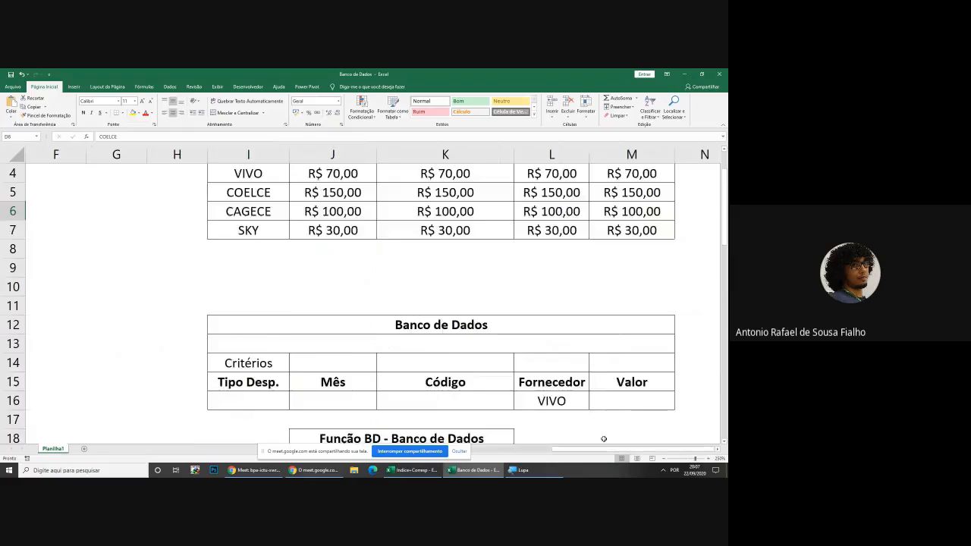
pyautogui.scroll(-3, 592, 410)
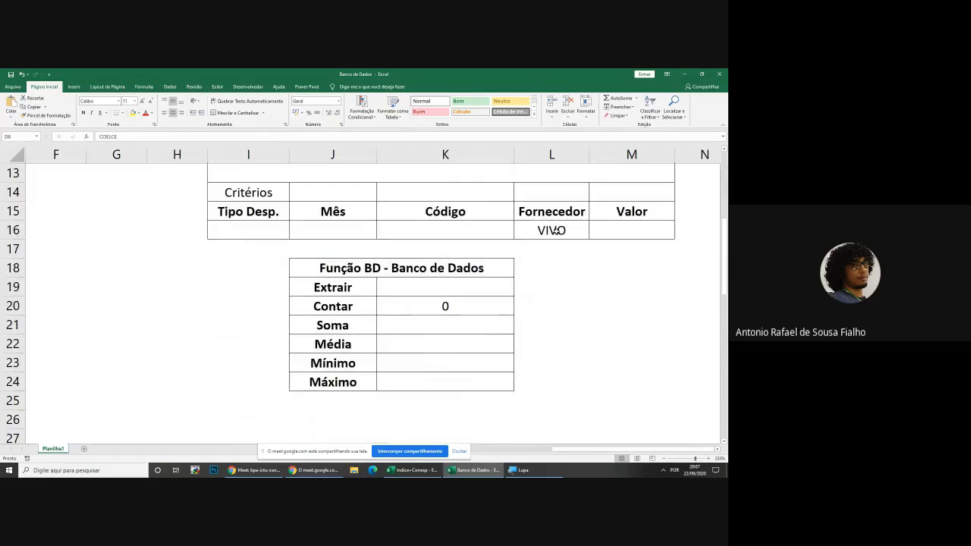
# Clear the Fornecedor criterion in L16 and open the Contar formula in K20 for review
pyautogui.click(556, 231)
pyautogui.press('Delete')
pyautogui.doubleClick(458, 306)
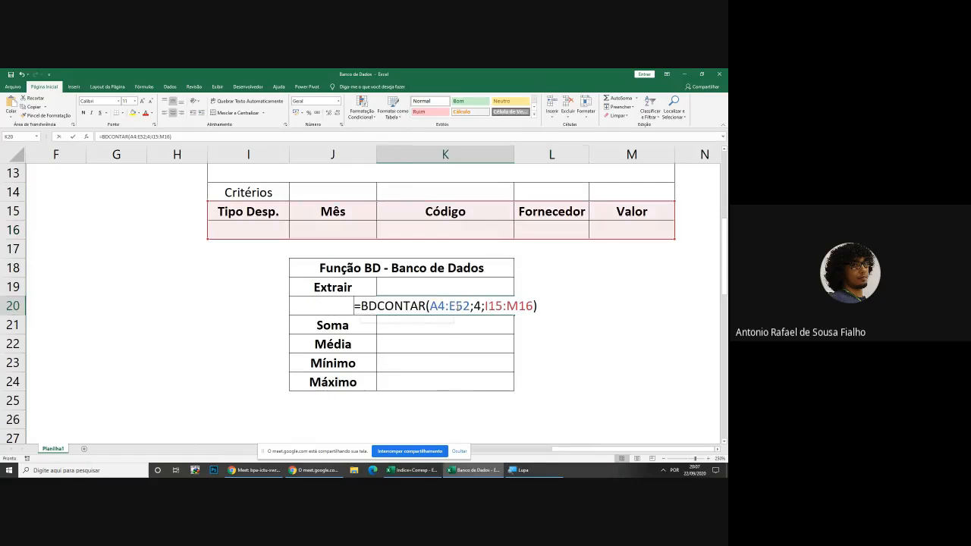
# Enter a test formula in L21 that counts "vivo" in D5:D52 with CONT.SE
pyautogui.click(557, 334)
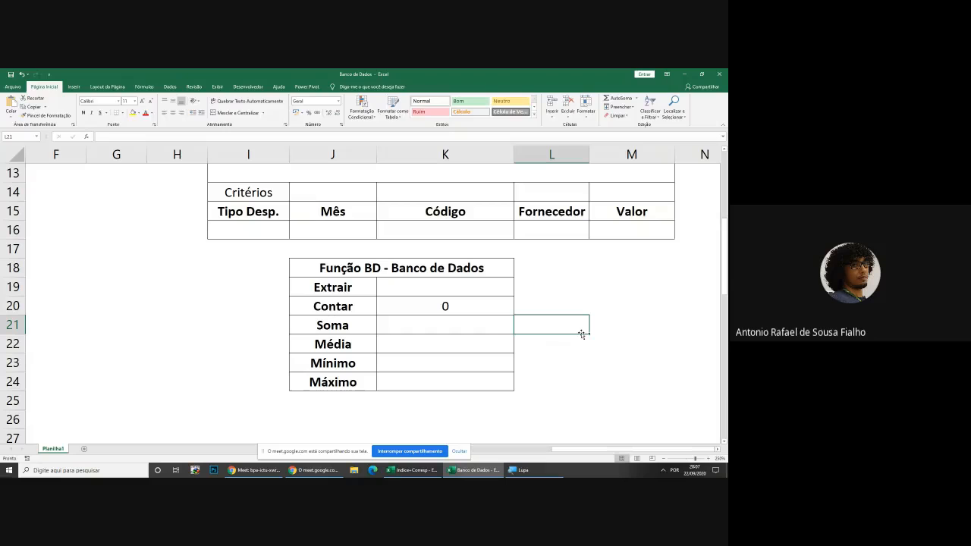
pyautogui.write('=cont.se')
pyautogui.press('Tab')
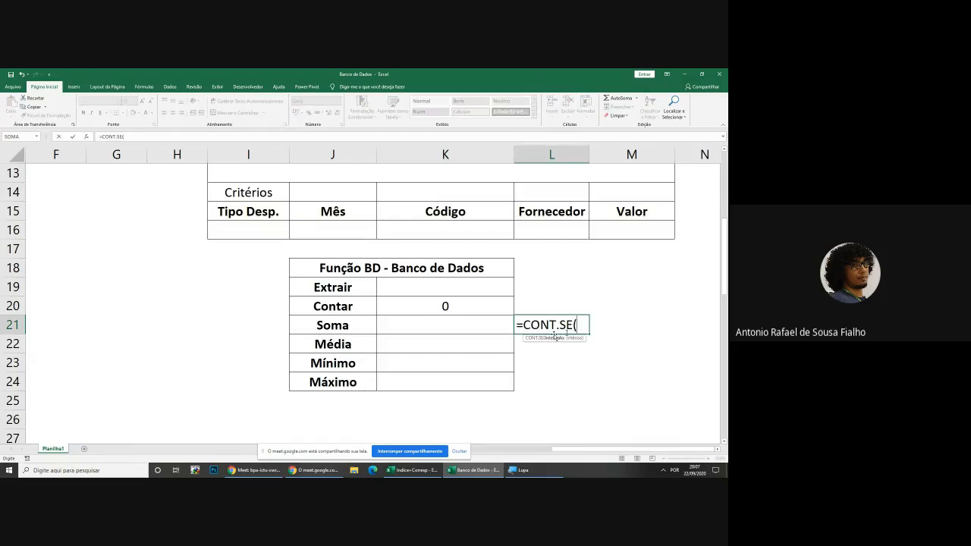
pyautogui.moveTo(574, 449); pyautogui.dragTo(485, 449)
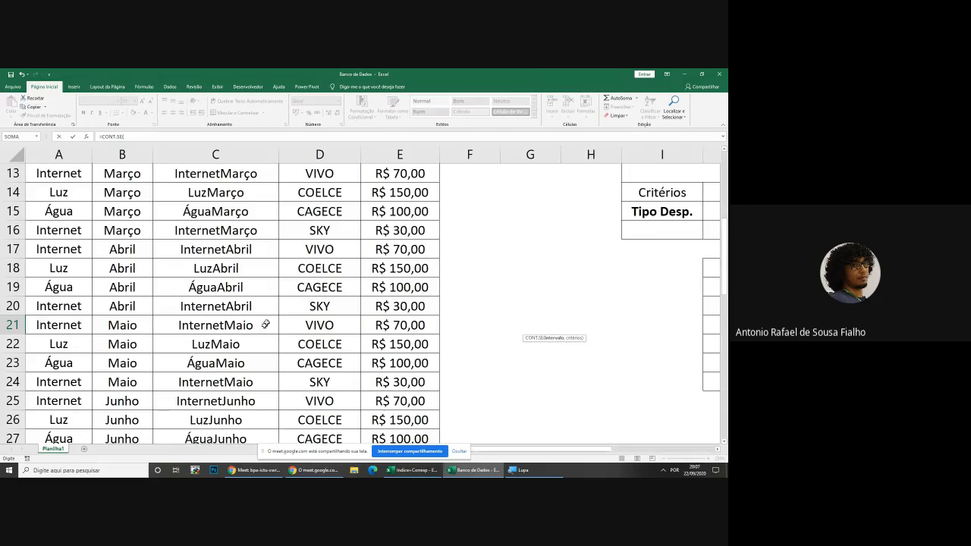
pyautogui.scroll(3, 288, 303)
pyautogui.click(313, 251)
pyautogui.hotkey('ctrl', 'shift', 'Down')
pyautogui.write(';"vivo')
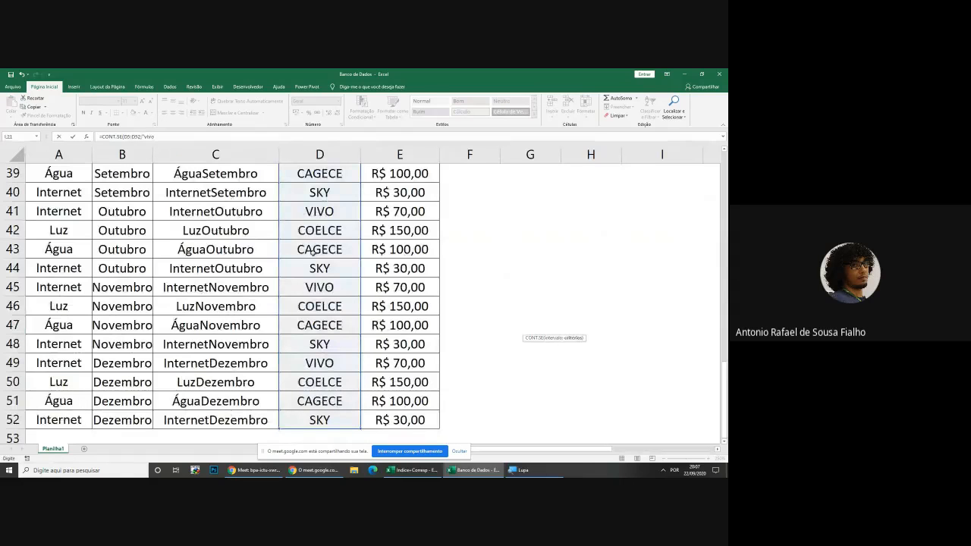
pyautogui.write('"')
pyautogui.press('Return')
# Delete the CONT.SE test in L21 and the BDCONTAR formula in K20
pyautogui.scroll(2, 531, 220)
pyautogui.click(631, 274)
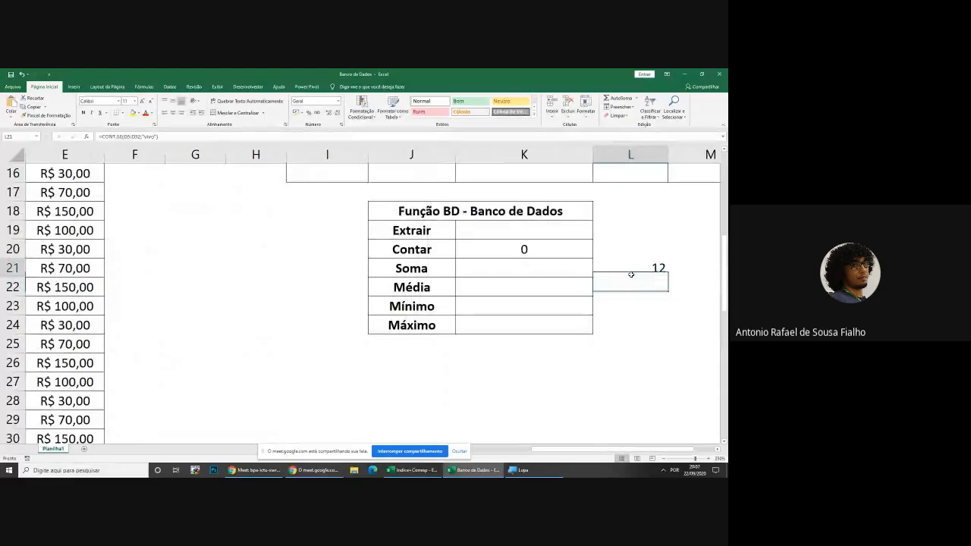
pyautogui.press('Delete')
pyautogui.doubleClick(539, 245)
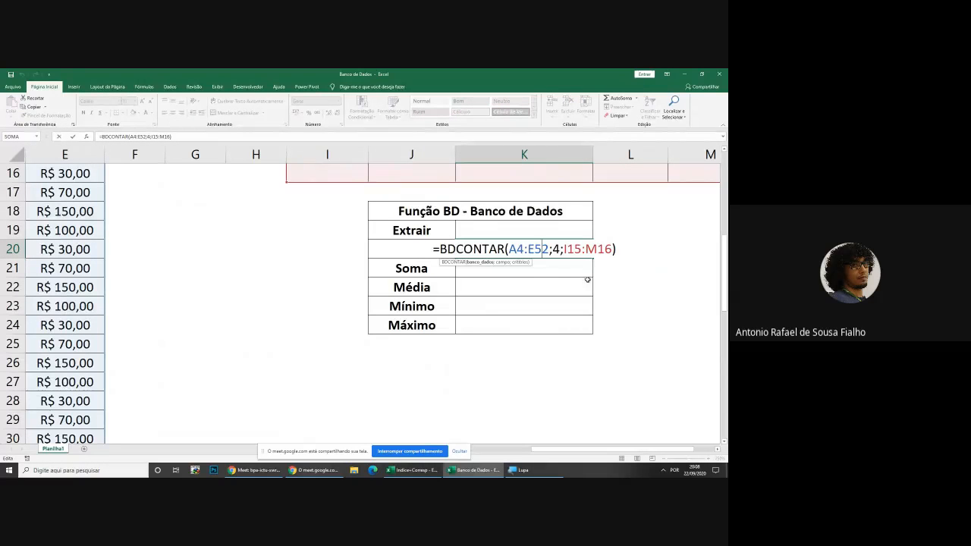
pyautogui.click(598, 251)
pyautogui.press('Escape')
pyautogui.press('Delete')
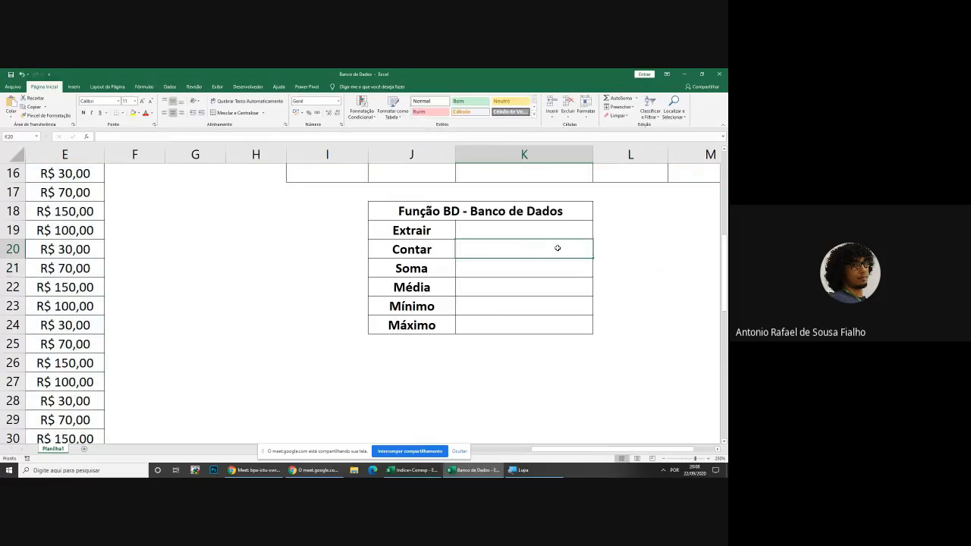
# Enter a BDCONTAR formula in K20 with database A4:E52, field 4 and criteria range I15:M16
pyautogui.write('=bd')
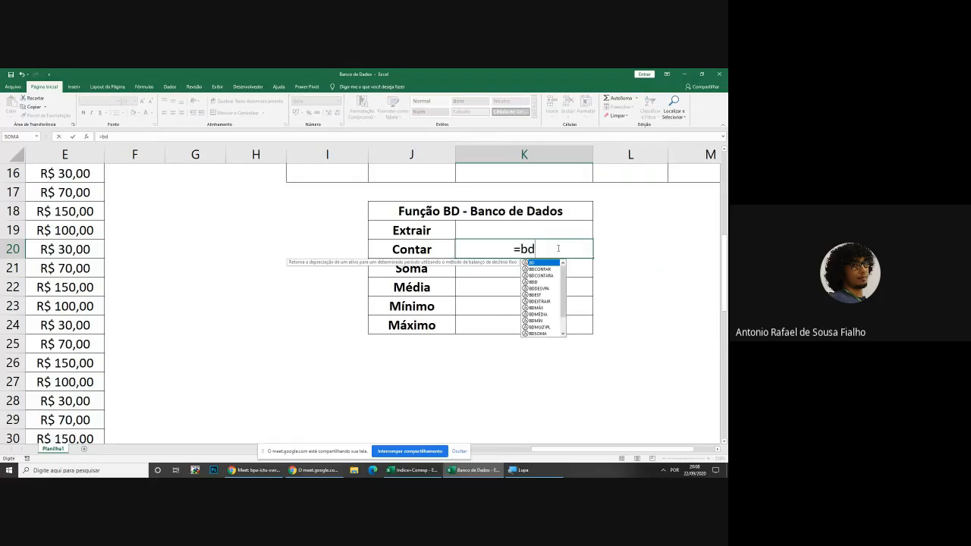
pyautogui.write('c')
pyautogui.press('Tab')
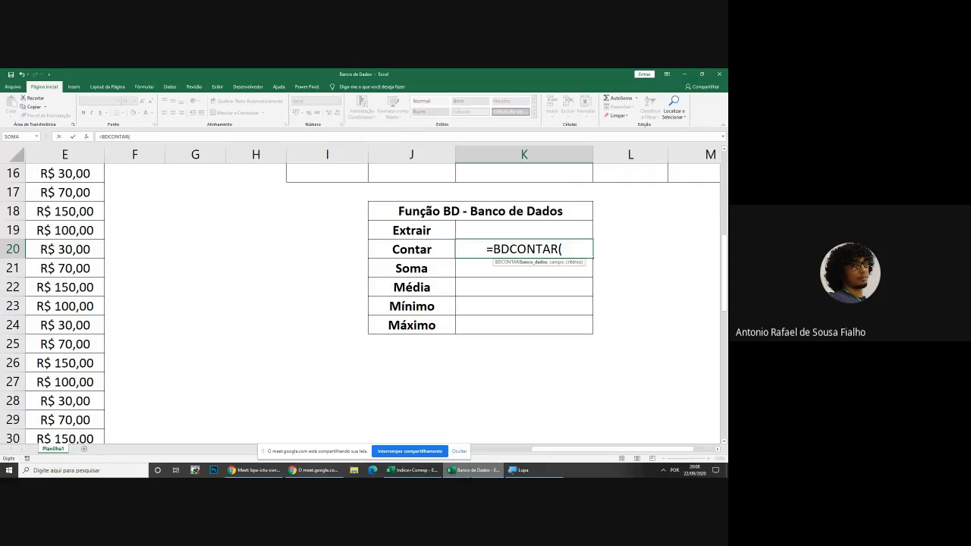
pyautogui.click(478, 451)
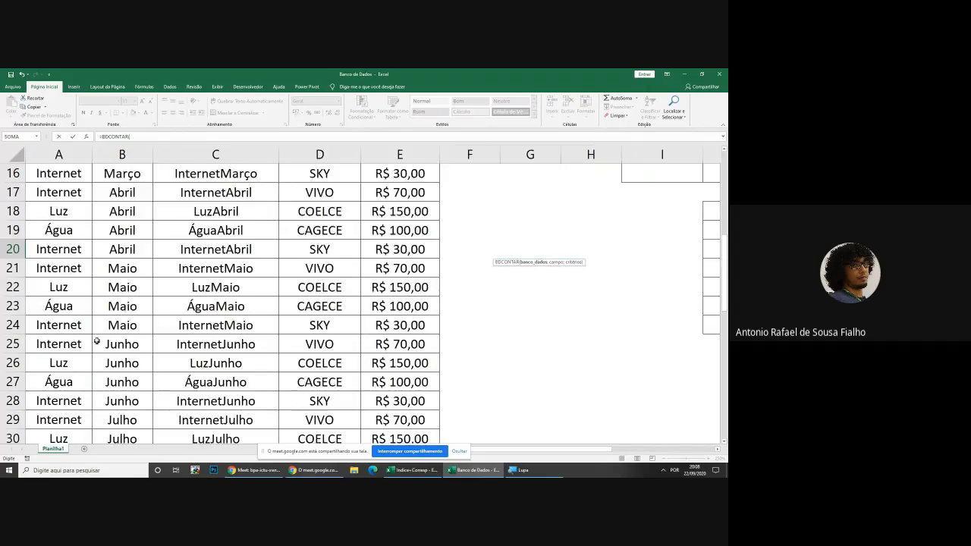
pyautogui.scroll(5, 98, 342)
pyautogui.click(59, 233)
pyautogui.hotkey('ctrl', 'shift', 'Right')
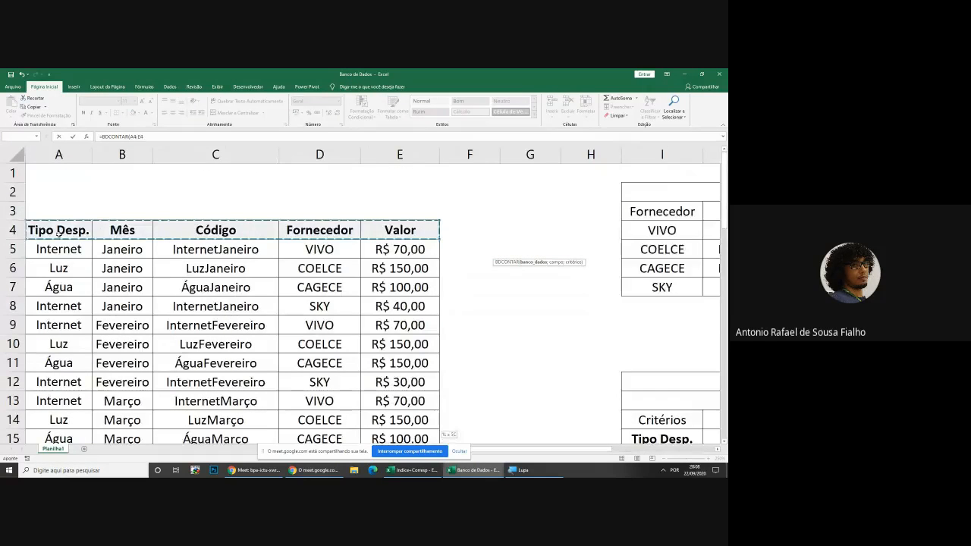
pyautogui.hotkey('ctrl', 'shift', 'Down')
pyautogui.moveTo(521, 452); pyautogui.dragTo(629, 455)
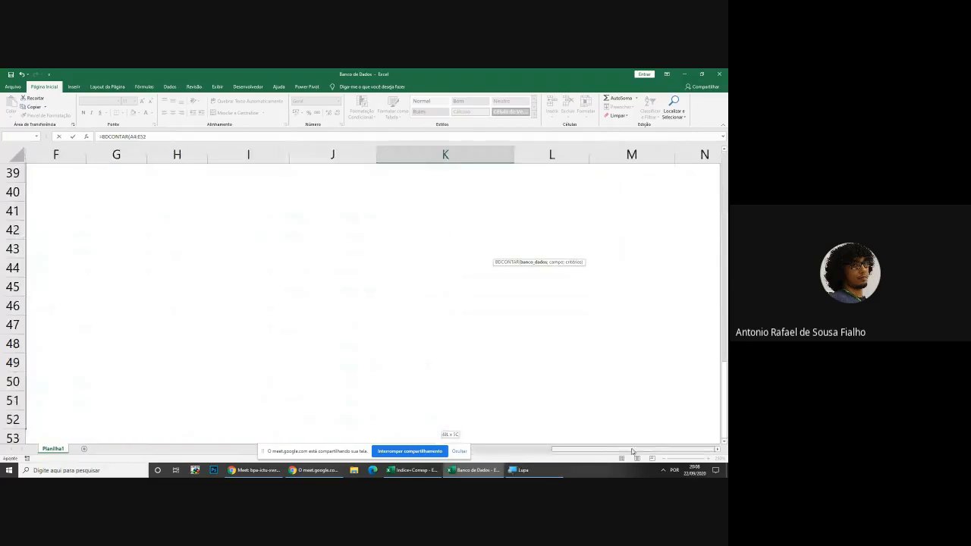
pyautogui.scroll(9, 536, 329)
pyautogui.write(';4;')
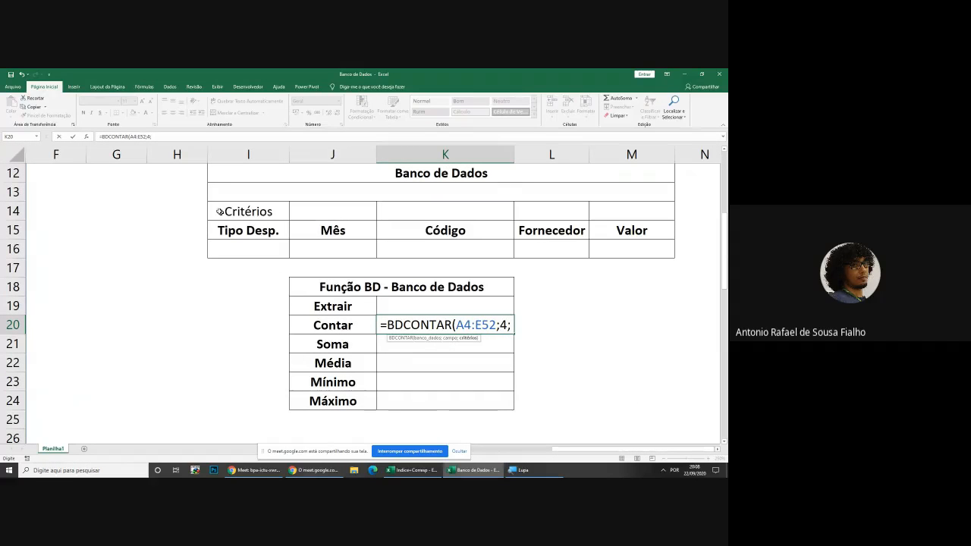
pyautogui.moveTo(254, 231); pyautogui.dragTo(611, 237)
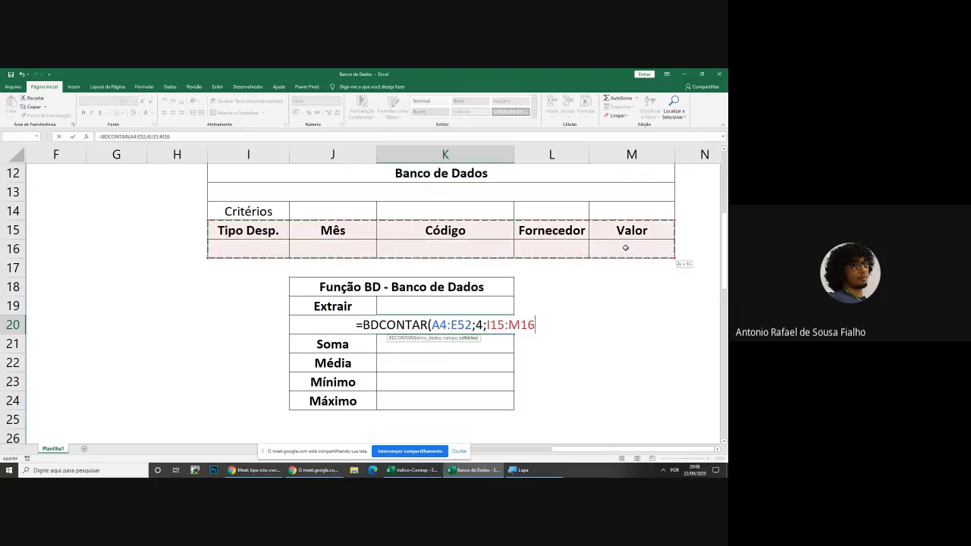
pyautogui.press('Return')
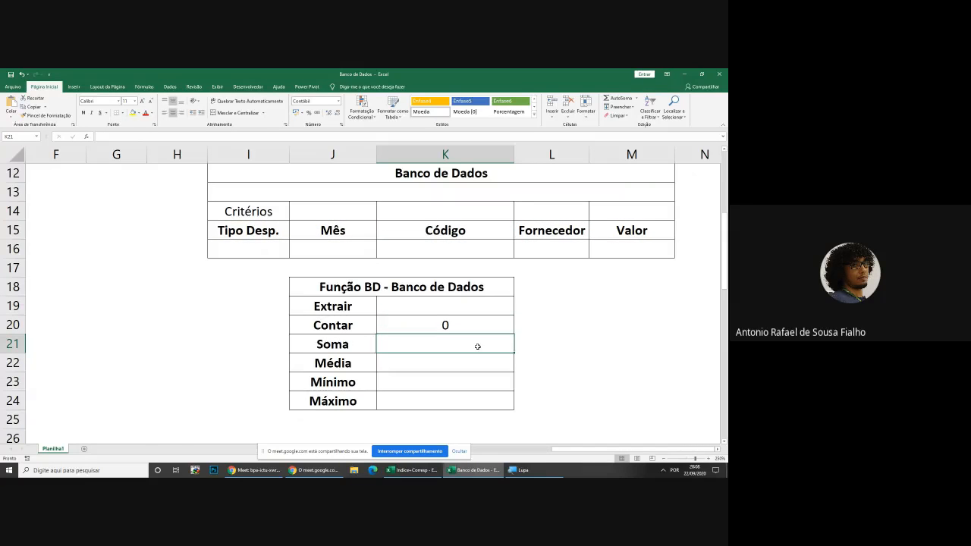
# Enter a BDSOMA formula in K21 with database A4:E52, field 4 and criteria range I15:M16
pyautogui.write('=bdsom')
pyautogui.press('Tab')
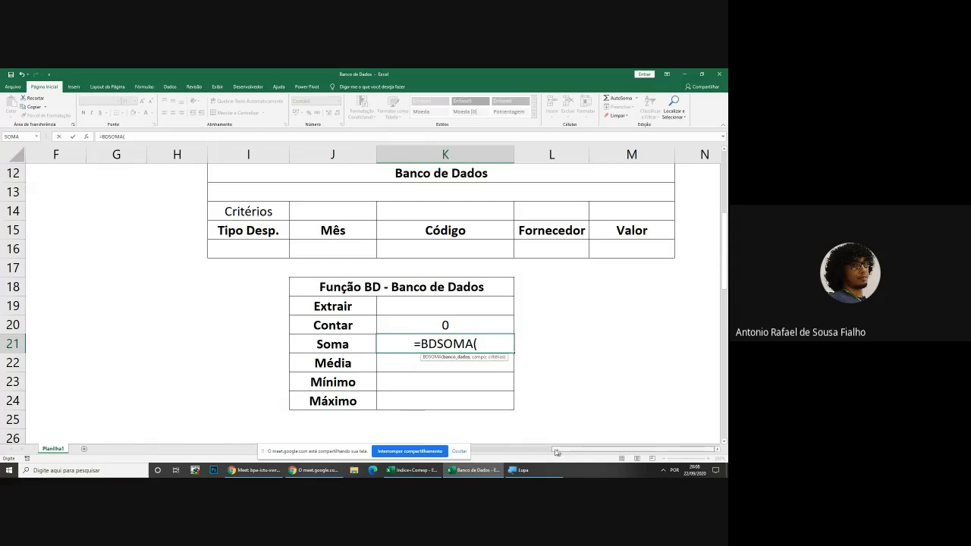
pyautogui.moveTo(556, 453); pyautogui.dragTo(331, 454)
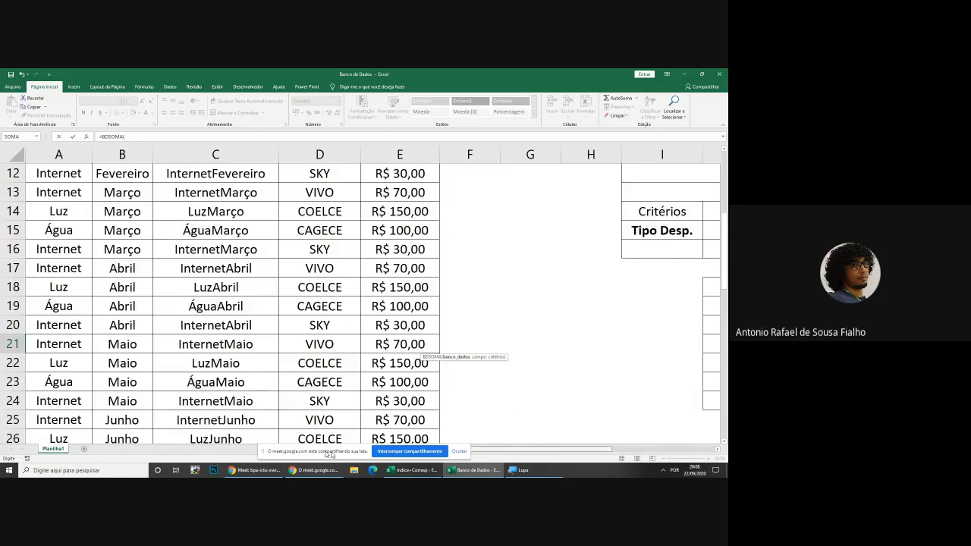
pyautogui.scroll(4, 59, 230)
pyautogui.moveTo(59, 230); pyautogui.dragTo(418, 232)
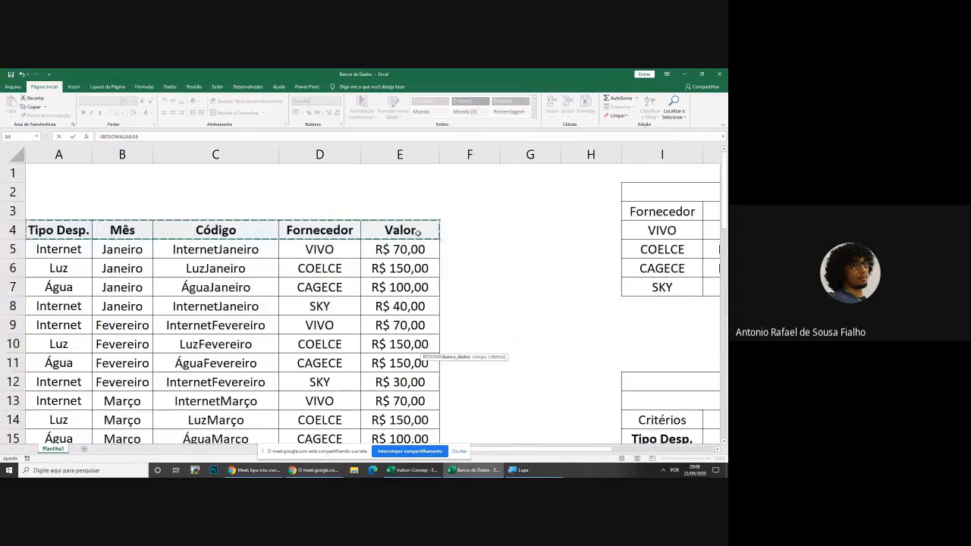
pyautogui.hotkey('ctrl', 'shift', 'Down')
pyautogui.write(';')
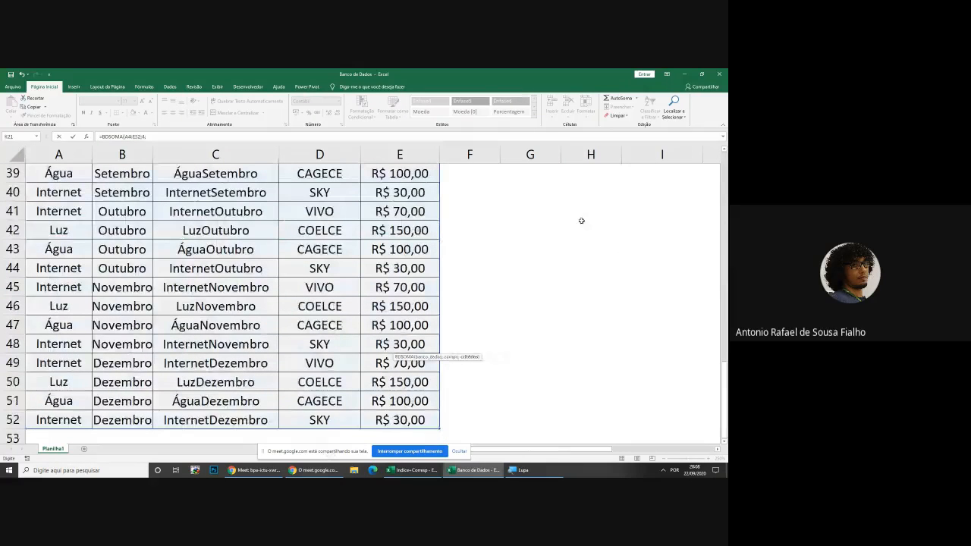
pyautogui.scroll(13, 581, 221)
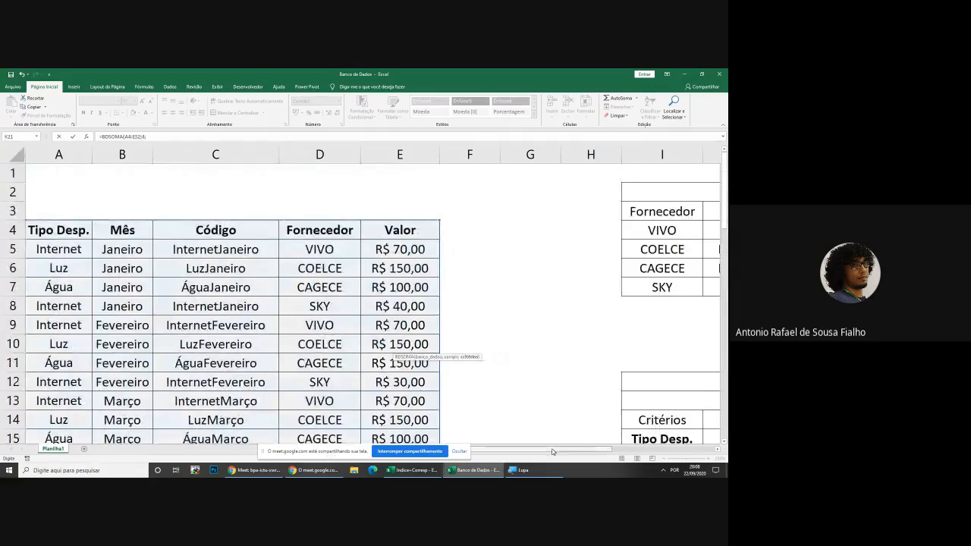
pyautogui.moveTo(553, 450); pyautogui.dragTo(657, 450)
pyautogui.scroll(-2, 407, 312)
pyautogui.moveTo(218, 321); pyautogui.dragTo(644, 351)
pyautogui.scroll(-2, 615, 352)
pyautogui.press('Return')
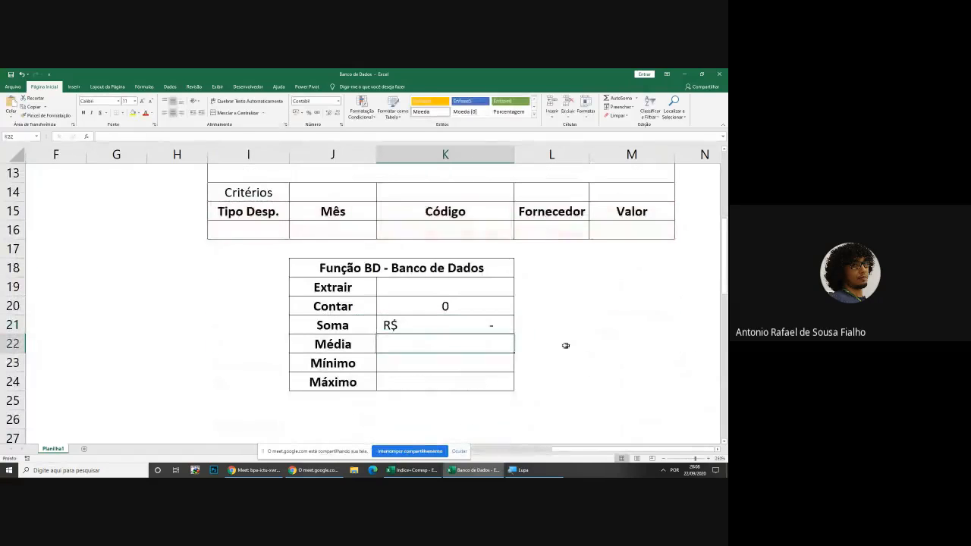
# Delete the BDSOMA formula in K21 and review the arguments of the BDCONTAR formula in K20
pyautogui.click(491, 325)
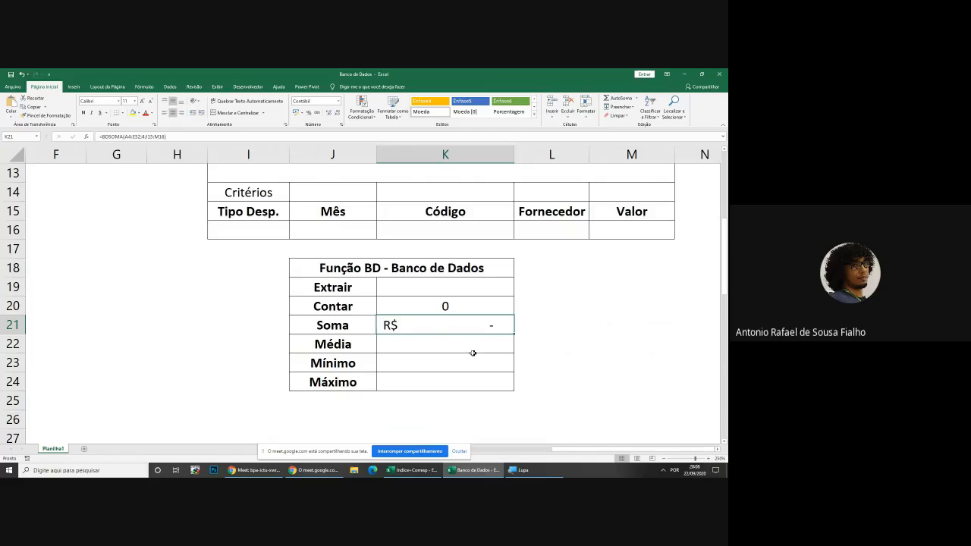
pyautogui.press('Delete')
pyautogui.click(445, 306)
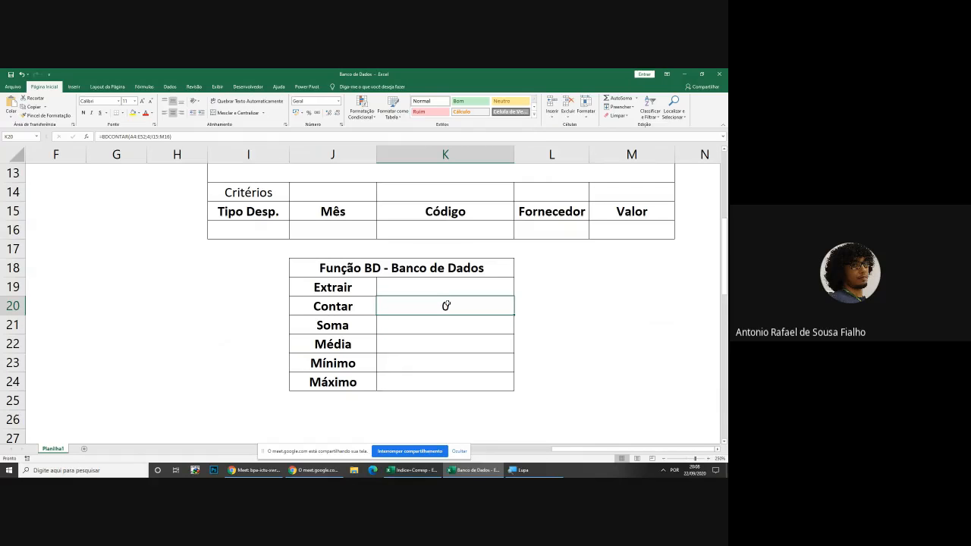
pyautogui.doubleClick(446, 305)
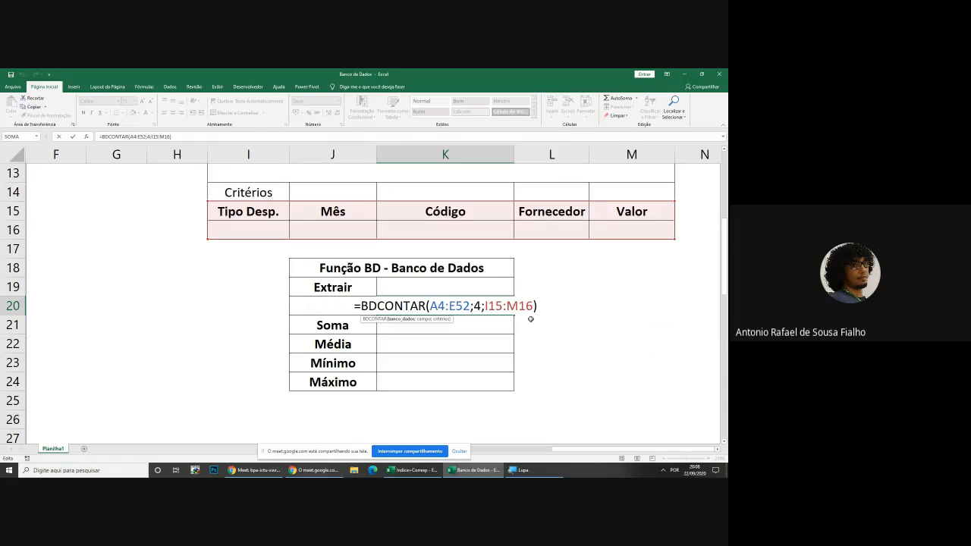
pyautogui.click(541, 304)
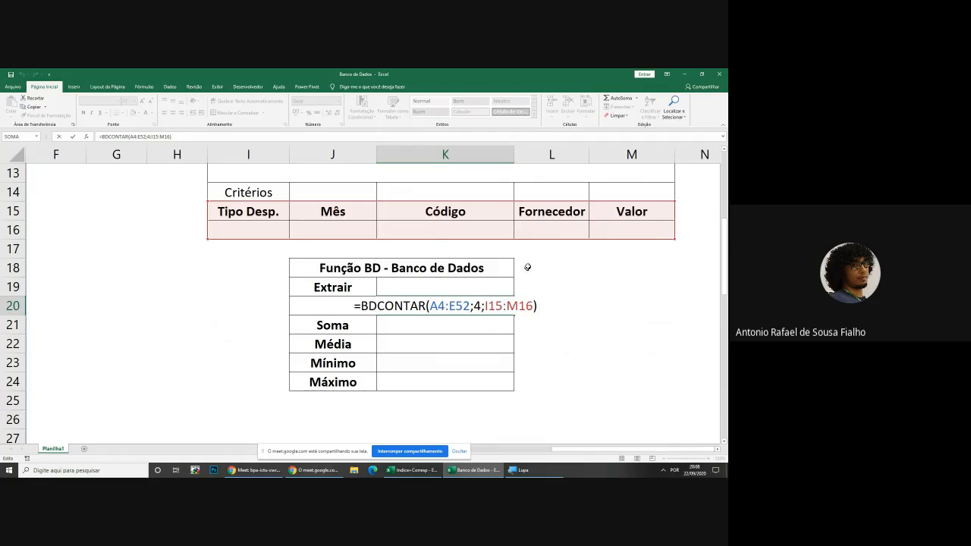
pyautogui.press('Return')
# Copy the expense table headers A4:E4 over the criteria headers starting at I15
pyautogui.click(272, 209)
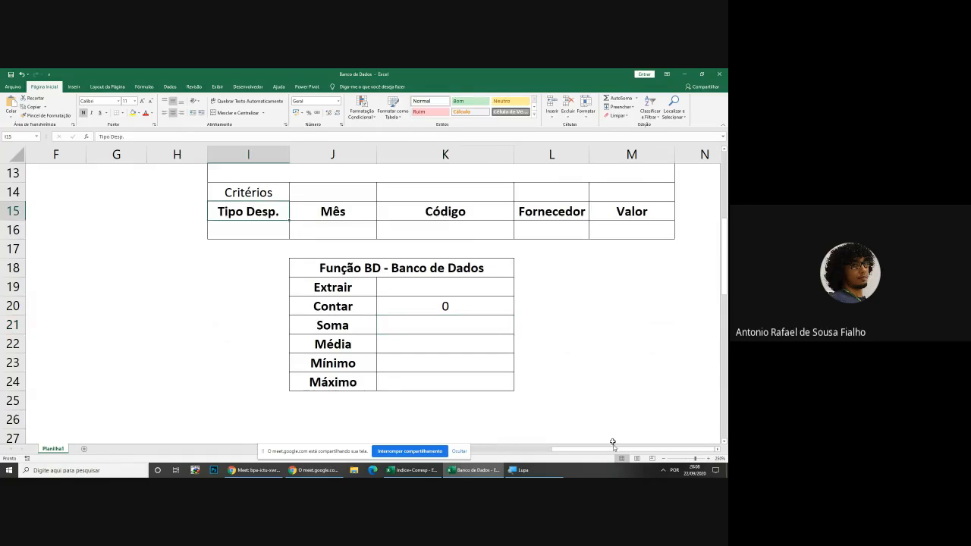
pyautogui.moveTo(612, 450); pyautogui.dragTo(455, 449)
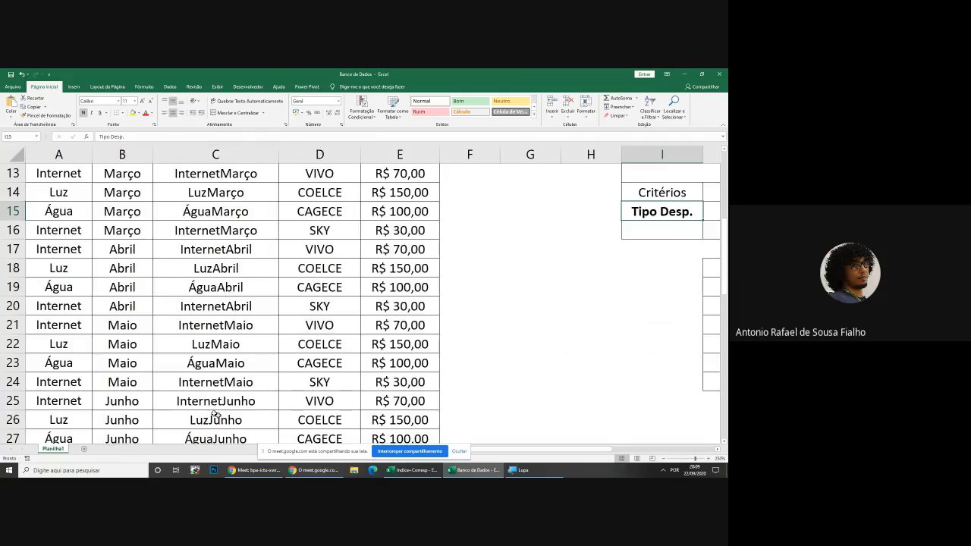
pyautogui.scroll(4, 216, 413)
pyautogui.moveTo(58, 230); pyautogui.dragTo(425, 231)
pyautogui.hotkey('ctrl', 'c')
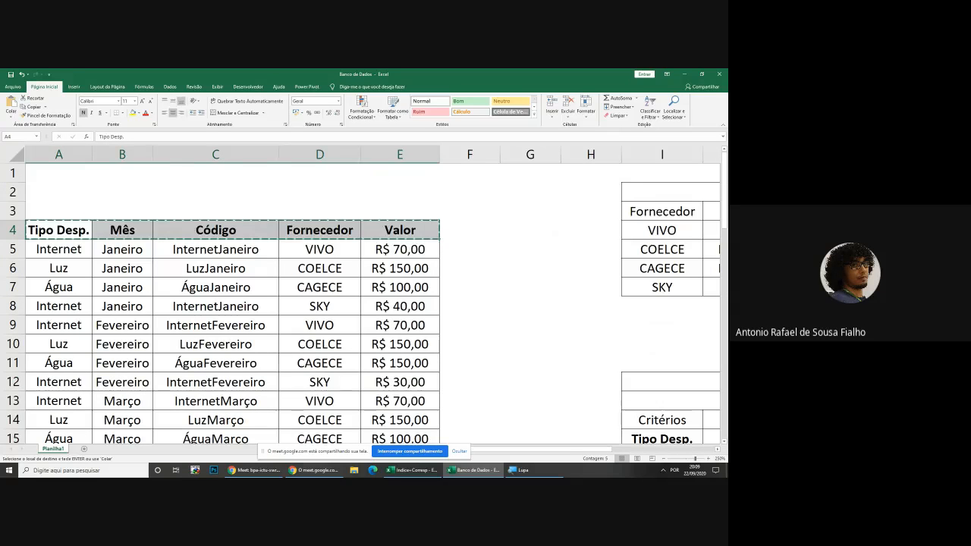
pyautogui.moveTo(575, 450); pyautogui.dragTo(670, 450)
pyautogui.scroll(-2, 547, 373)
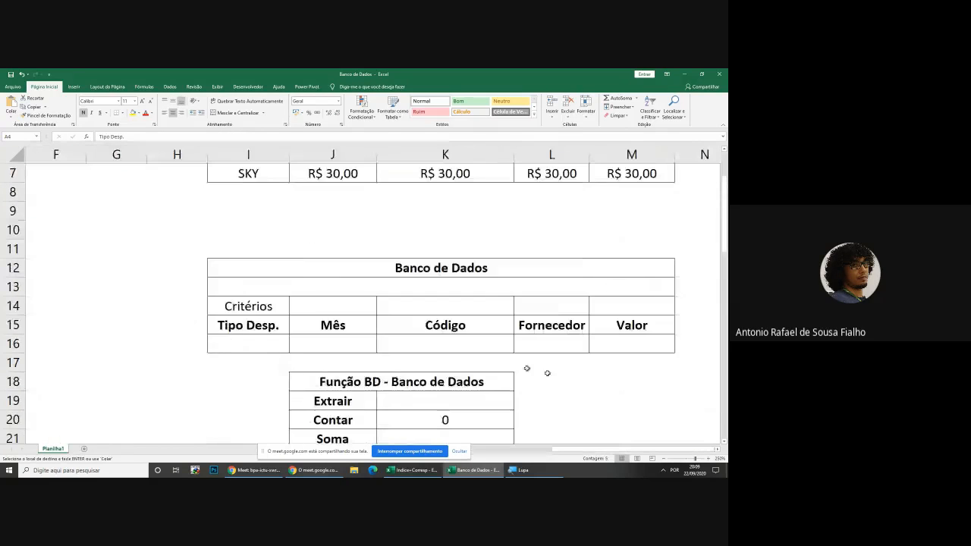
pyautogui.click(262, 326)
pyautogui.hotkey('ctrl', 'v')
# Copy the criteria headers I15:M15 back onto the expense table's header row starting at A4
pyautogui.scroll(-1, 289, 341)
pyautogui.hotkey('ctrl', 'c')
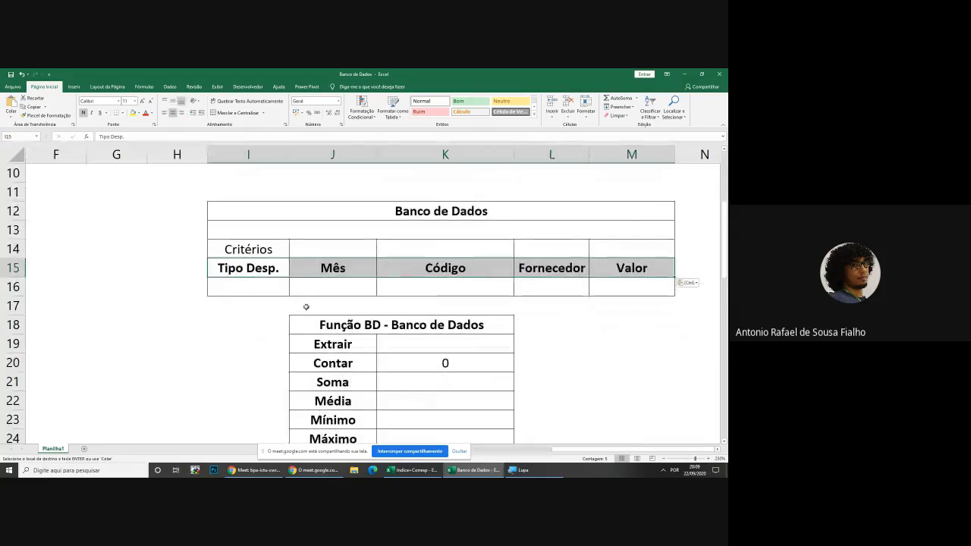
pyautogui.hscroll(-5, 249, 402)
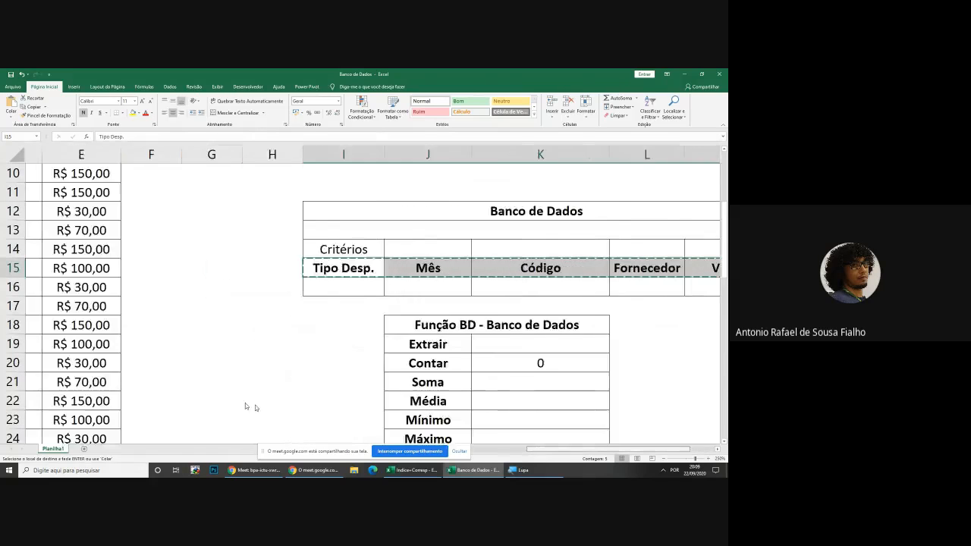
pyautogui.scroll(2, 379, 372)
pyautogui.scroll(-2, 585, 361)
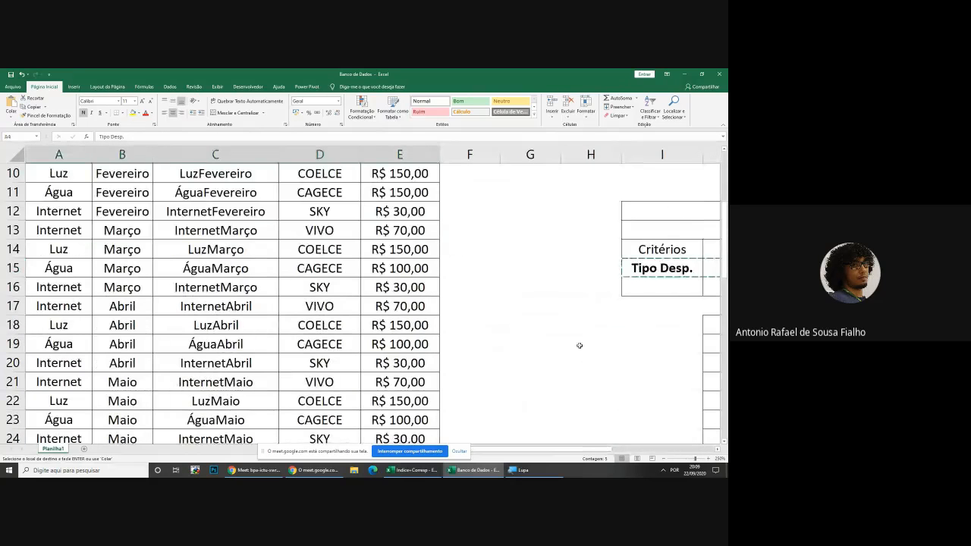
pyautogui.click(580, 343)
pyautogui.press('Escape')
pyautogui.press('Right')
pyautogui.press('Right')
pyautogui.press('Right')
pyautogui.press('Right')
pyautogui.press('Right')
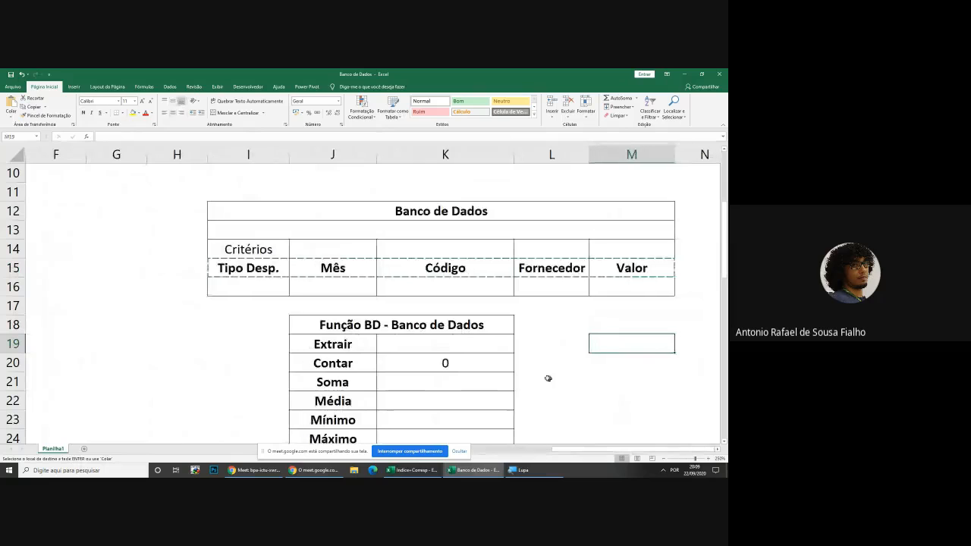
# Open the BDCONTAR formula in K20 to check its ranges and recalculate it
pyautogui.doubleClick(475, 363)
pyautogui.scroll(-1, 576, 342)
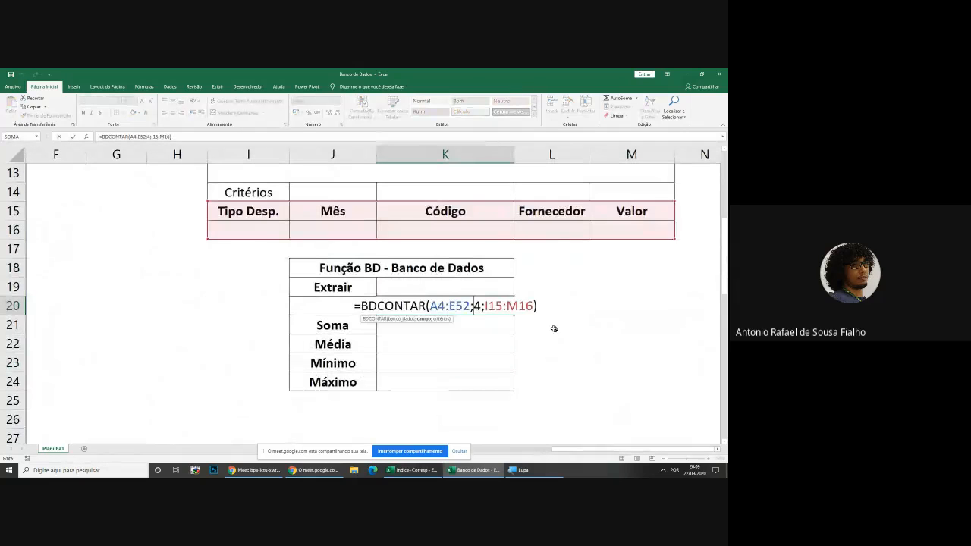
pyautogui.click(543, 308)
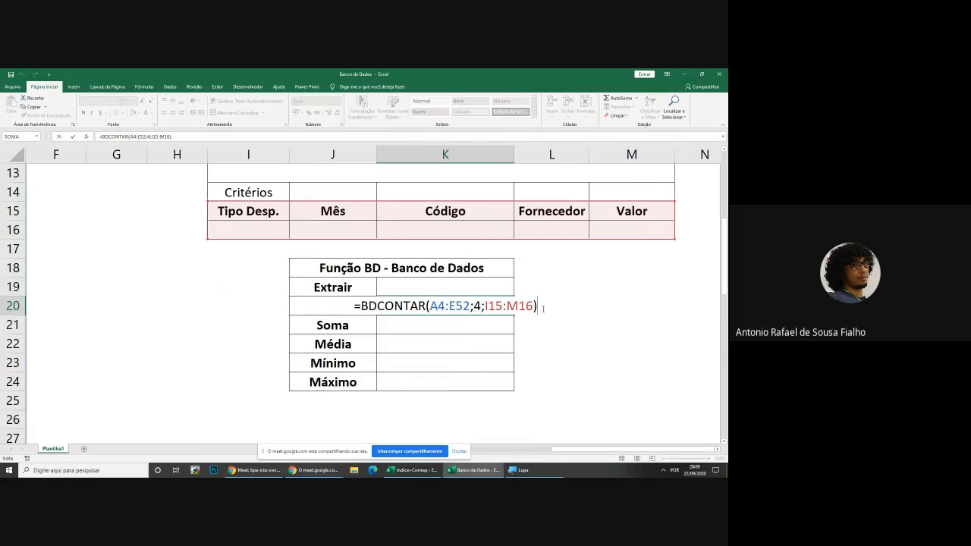
pyautogui.press('Return')
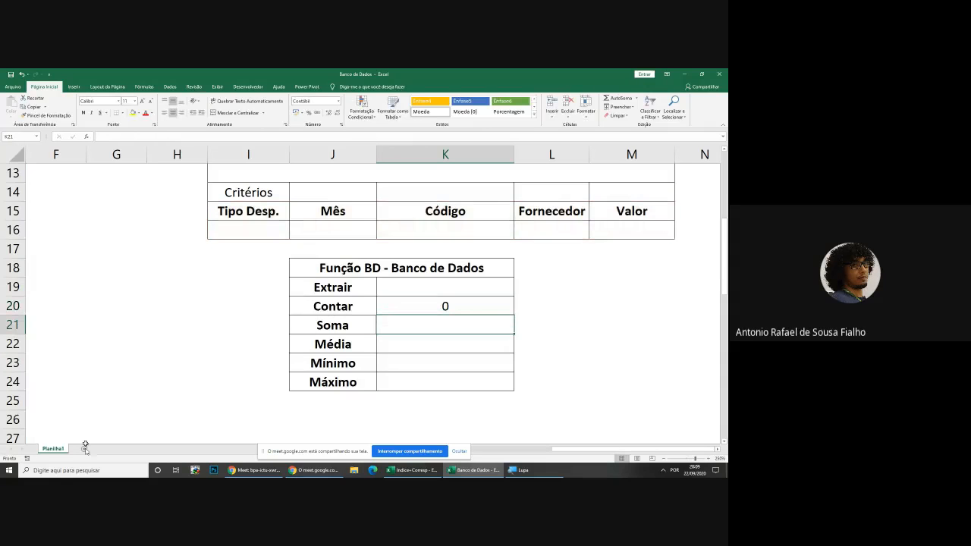
# Search the computer for "agênc" and open the Agencia Automoveis workbook
pyautogui.click(83, 470)
pyautogui.write('ag')
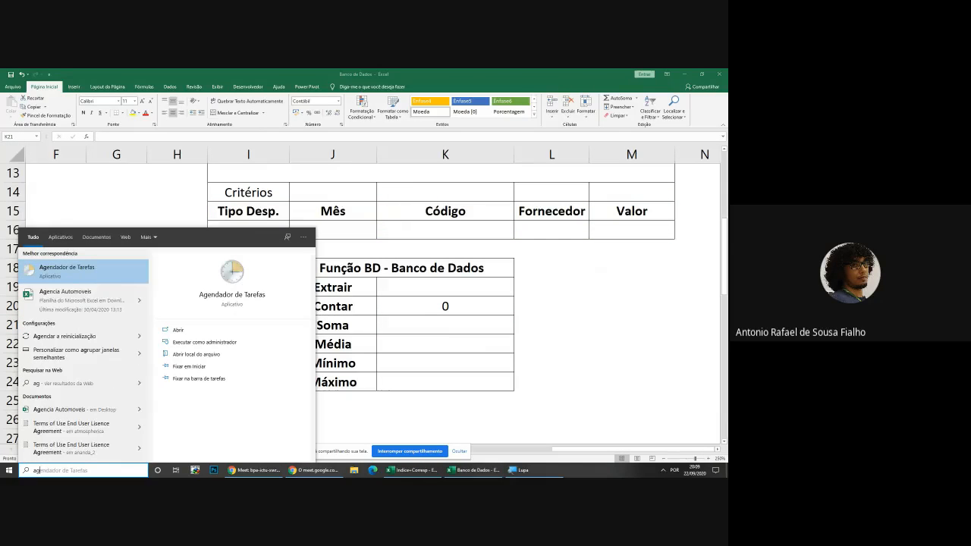
pyautogui.write('ênc')
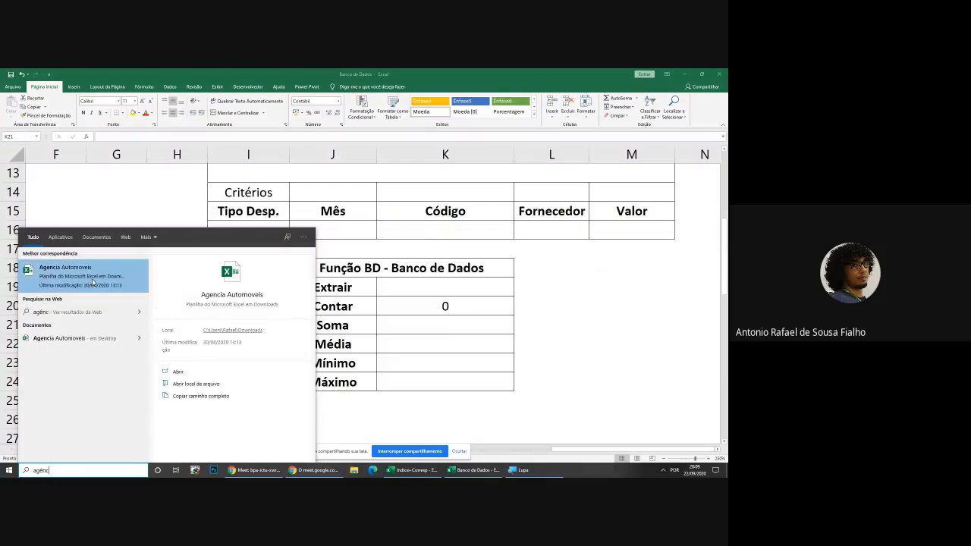
pyautogui.click(92, 282)
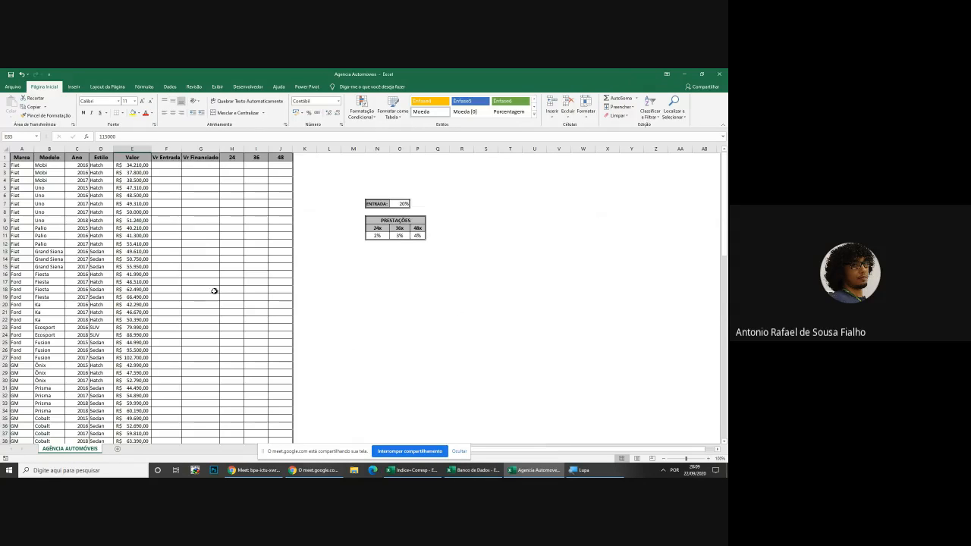
# Copy the car table headers A1:J1 to the blank area starting at M15
pyautogui.keyDown('ctrl'); pyautogui.scroll(4, 184, 288); pyautogui.keyUp('ctrl')
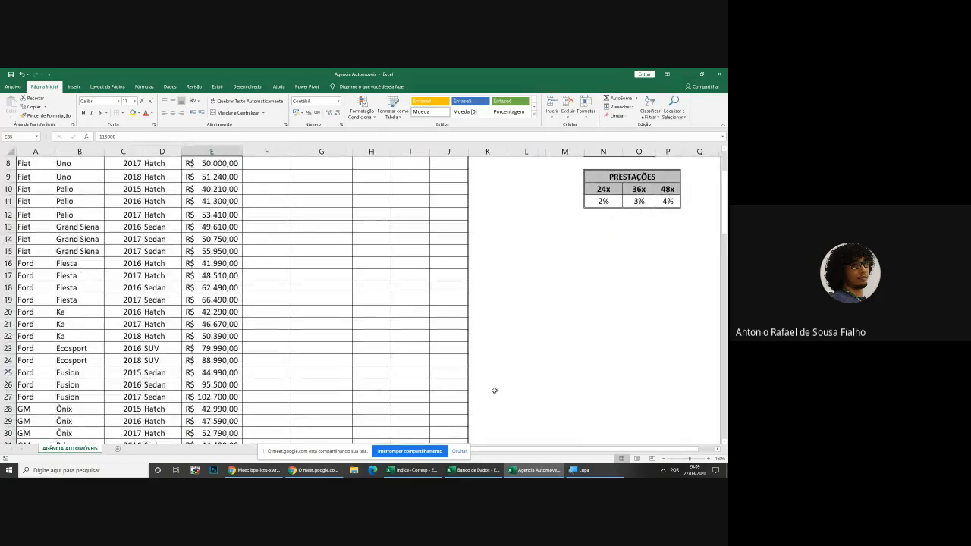
pyautogui.scroll(3, 223, 338)
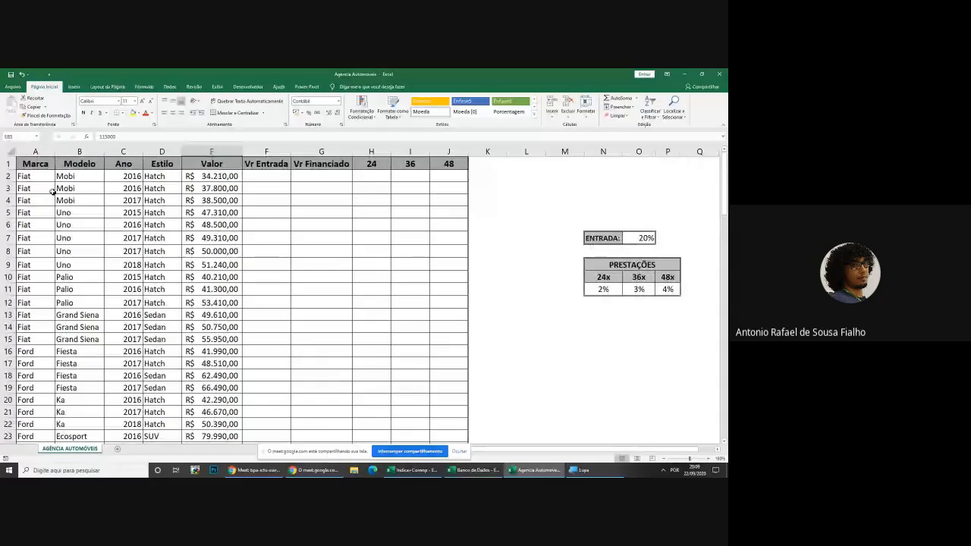
pyautogui.moveTo(36, 160); pyautogui.dragTo(445, 160)
pyautogui.hotkey('ctrl', 'c')
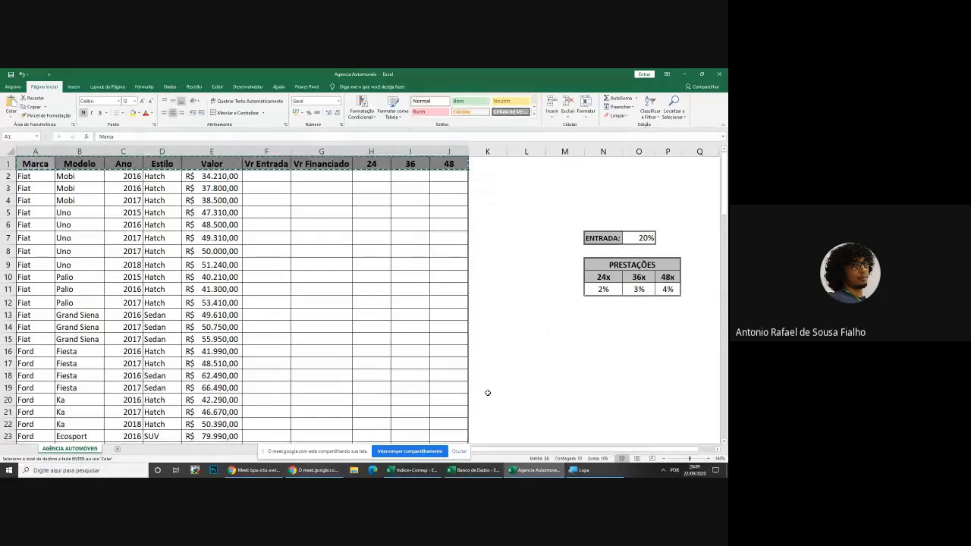
pyautogui.click(554, 341)
pyautogui.hotkey('ctrl', 'v')
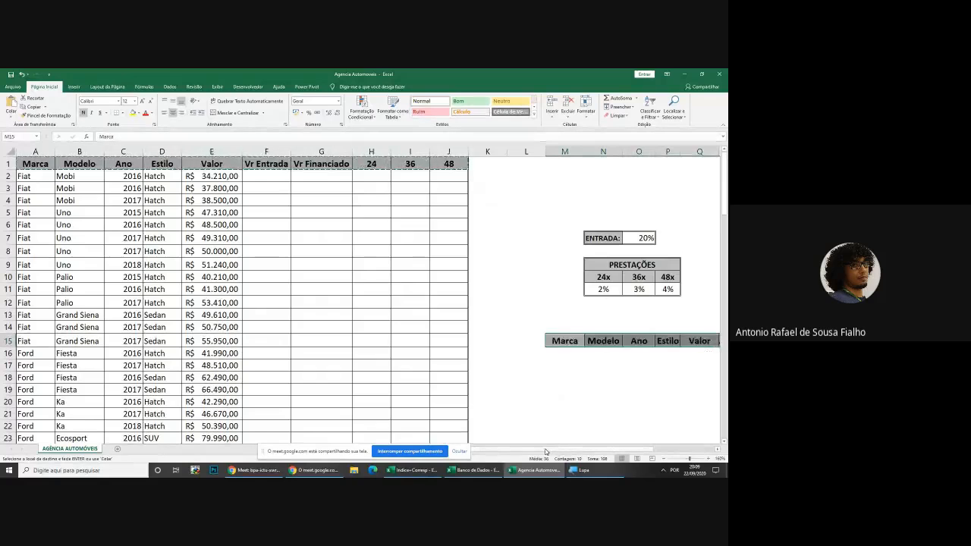
# Apply all borders to the criteria block M15:V16 and autofit the Vr Entrada and Vr Financiado columns R and S
pyautogui.hscroll(2, 681, 447)
pyautogui.moveTo(329, 339); pyautogui.dragTo(679, 354)
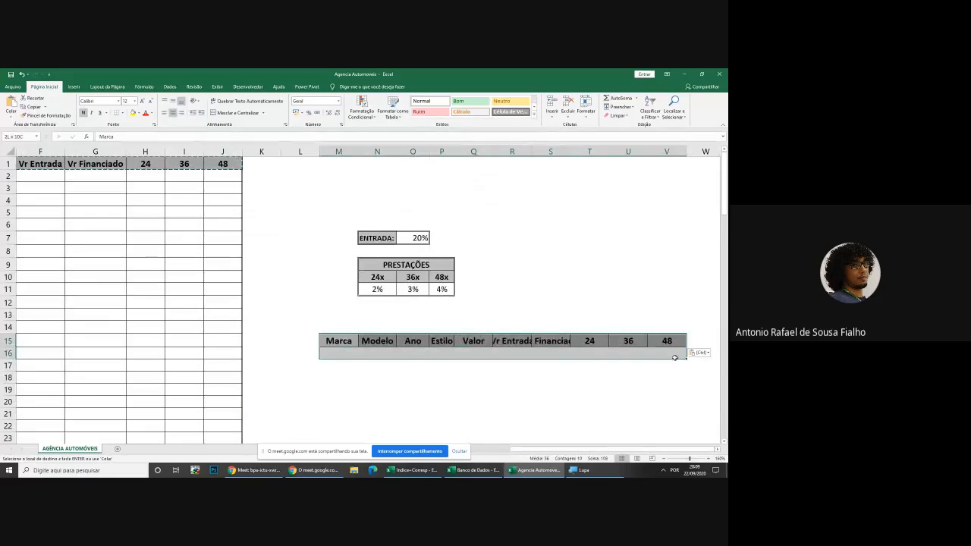
pyautogui.click(122, 112)
pyautogui.click(140, 178)
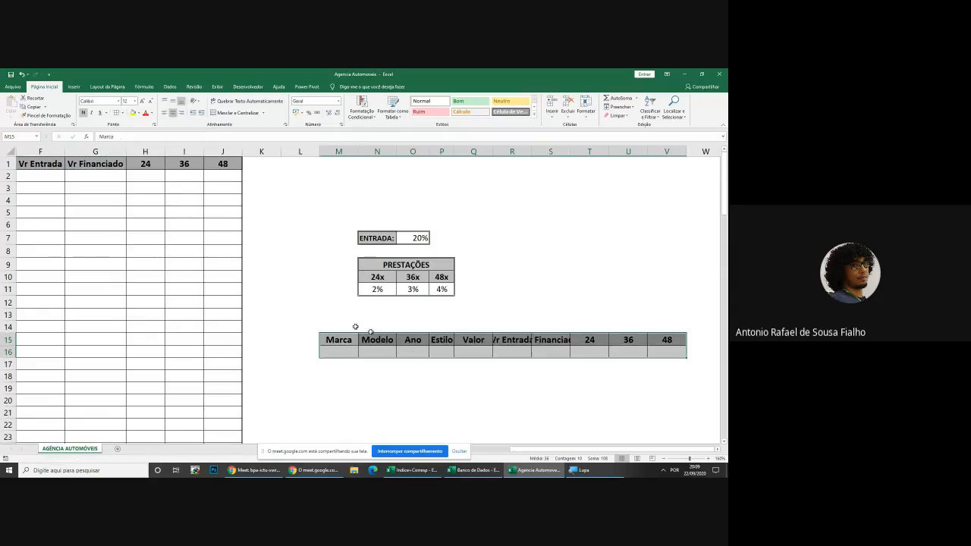
pyautogui.click(413, 387)
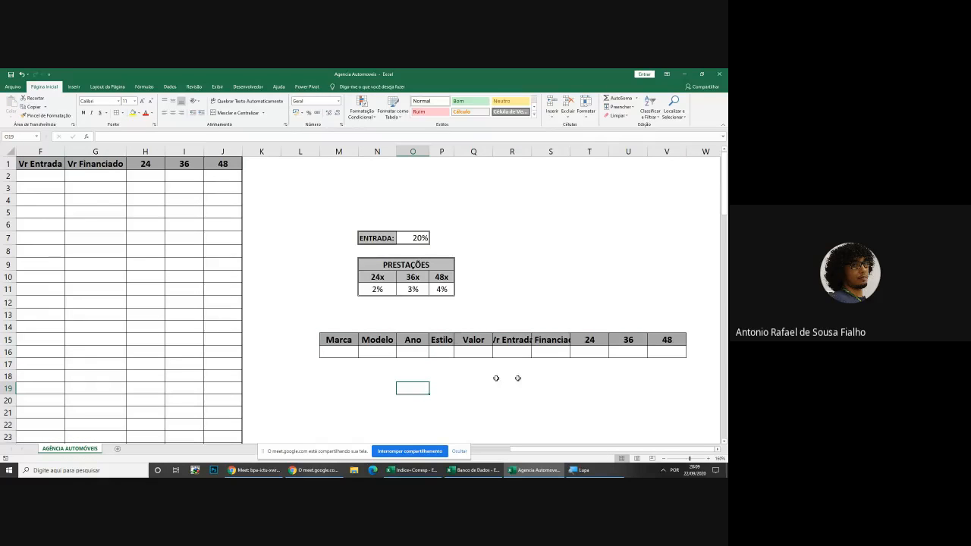
pyautogui.doubleClick(531, 151)
pyautogui.doubleClick(580, 156)
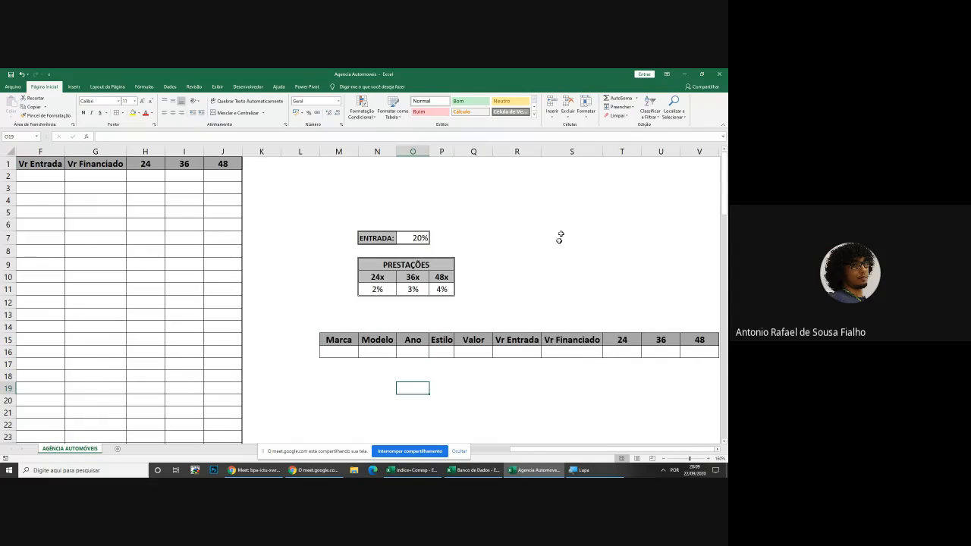
# Enter the label "Qtde de Veículos" in M23 and autofit column M to it
pyautogui.scroll(-2, 402, 333)
pyautogui.click(342, 360)
pyautogui.write('Q')
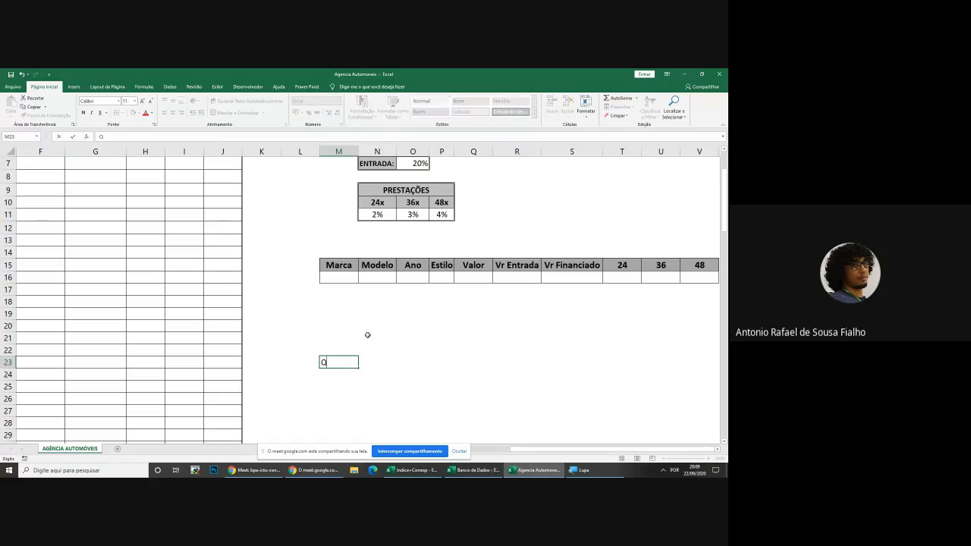
pyautogui.write('tde de Veiculos')
pyautogui.press('Return')
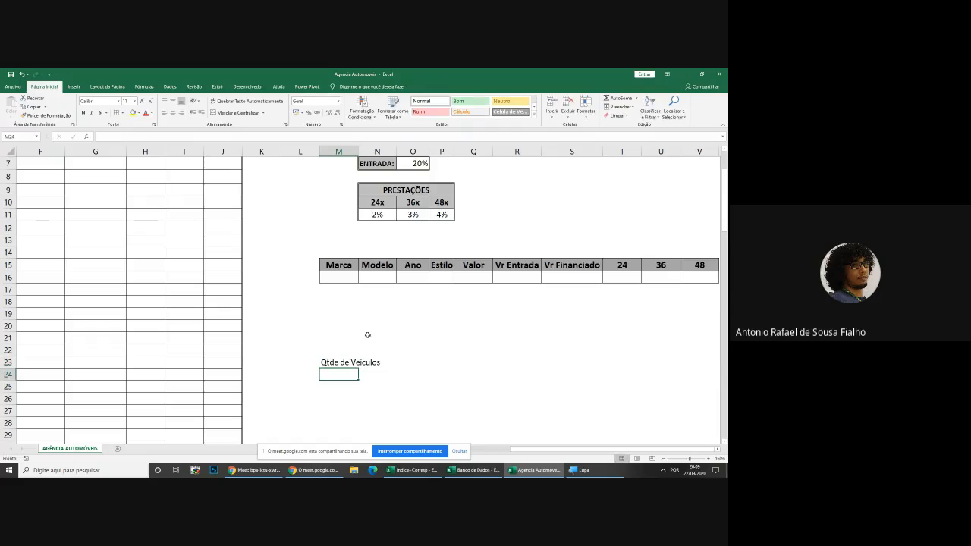
pyautogui.press('Up')
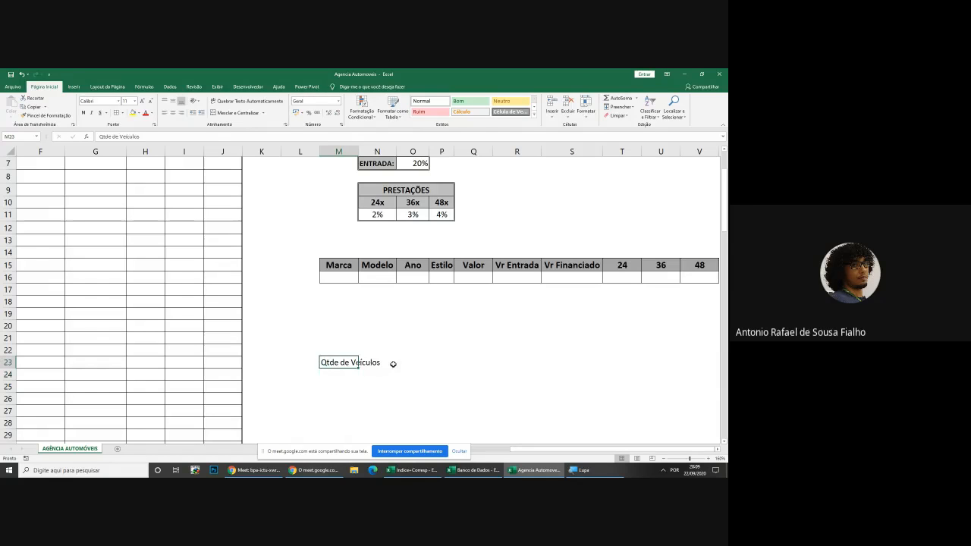
pyautogui.click(393, 364)
pyautogui.click(346, 362)
pyautogui.doubleClick(358, 151)
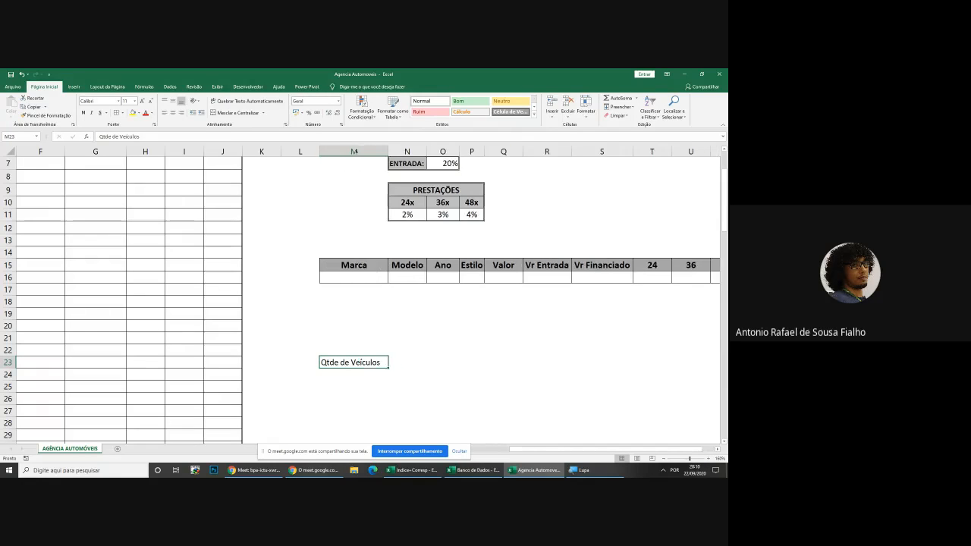
# Start a BDCONTAR formula in N23 with the car table A1:J102 as its database
pyautogui.click(410, 362)
pyautogui.write('=b')
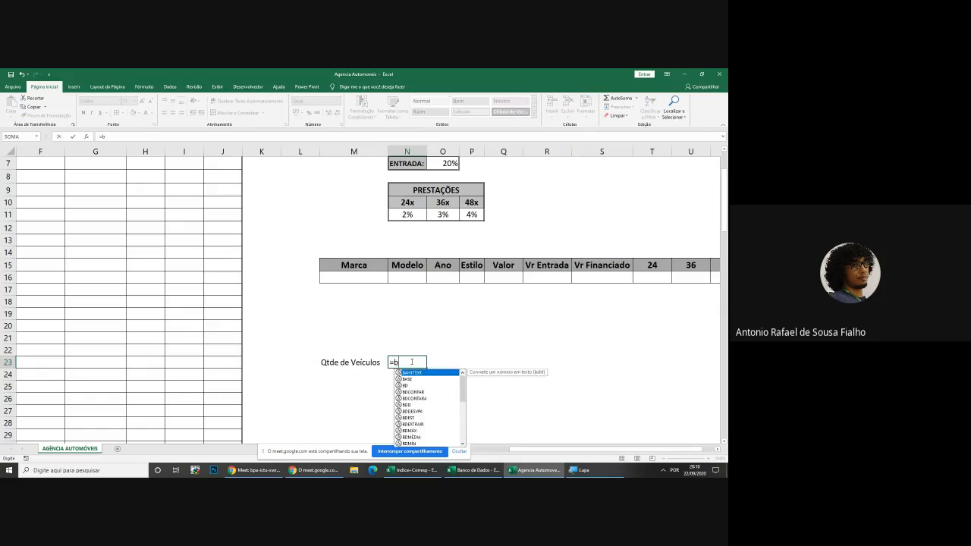
pyautogui.write('dcont')
pyautogui.press('Tab')
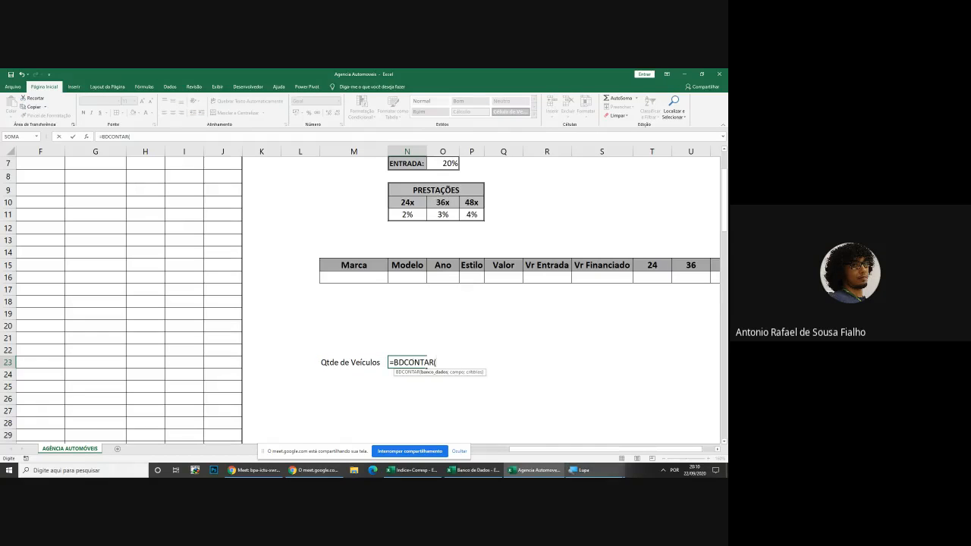
pyautogui.moveTo(622, 451); pyautogui.dragTo(536, 452)
pyautogui.scroll(2, 75, 176)
pyautogui.moveTo(35, 163); pyautogui.dragTo(448, 416)
pyautogui.scroll(20, 644, 364)
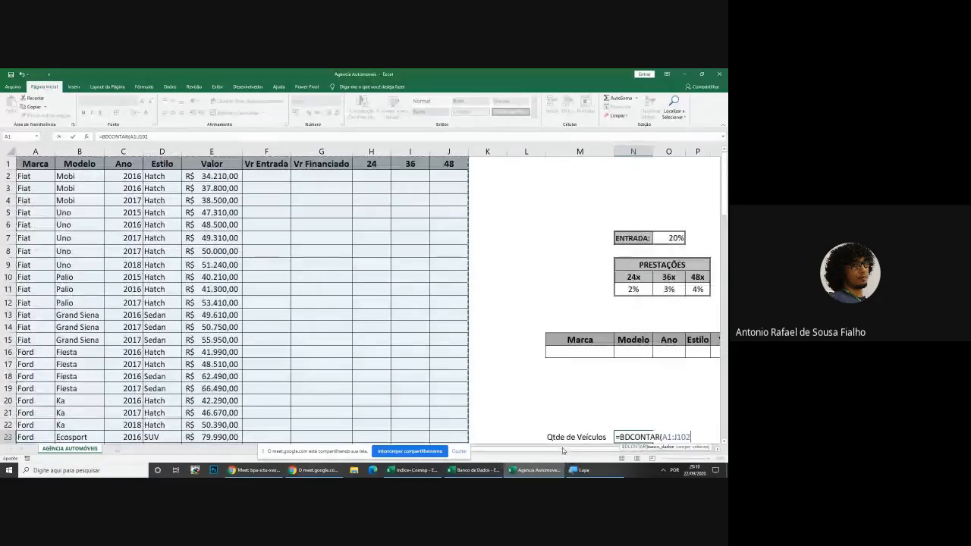
# Complete the BDCONTAR formula with field 5 and the criteria range M15:V16
pyautogui.moveTo(564, 449); pyautogui.dragTo(650, 443)
pyautogui.scroll(-1, 575, 366)
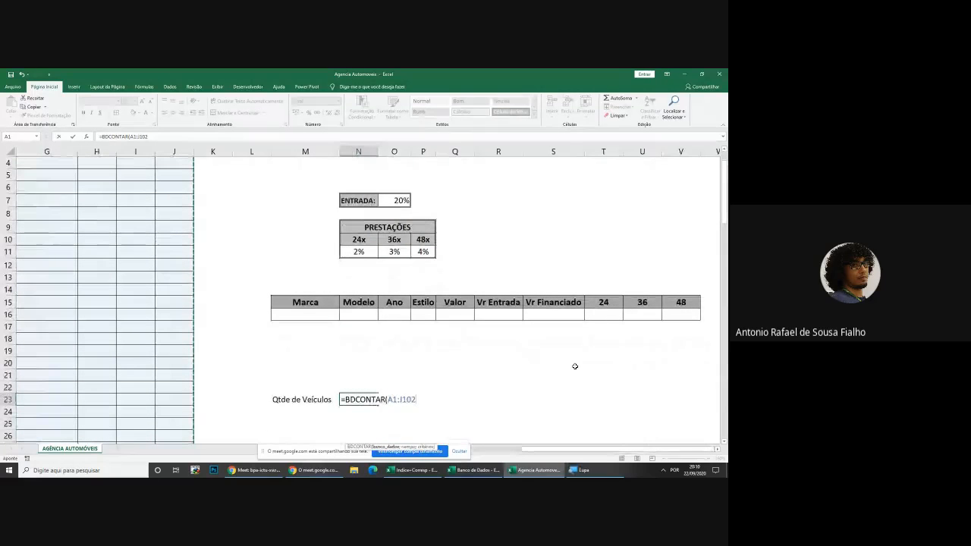
pyautogui.write(';')
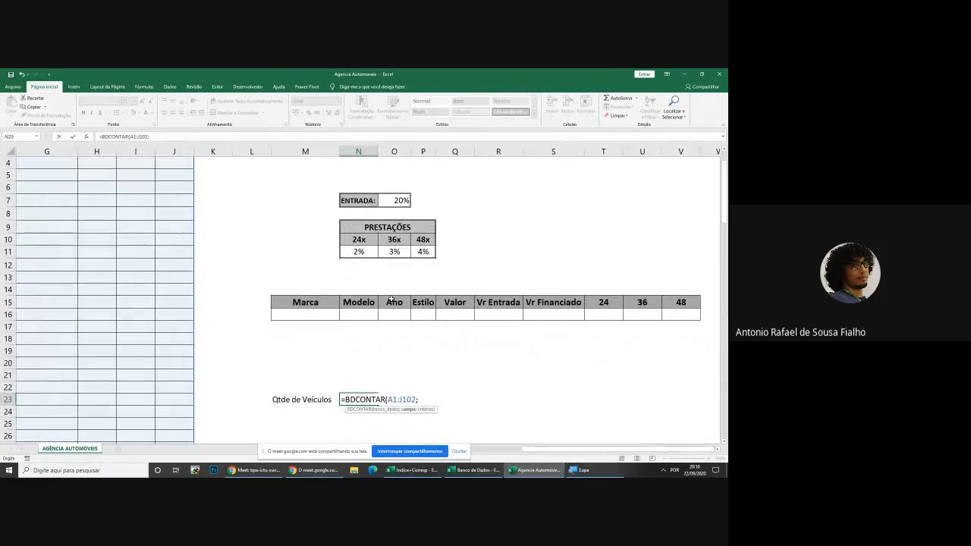
pyautogui.write('5;')
pyautogui.moveTo(331, 304); pyautogui.dragTo(672, 313)
pyautogui.press('Return')
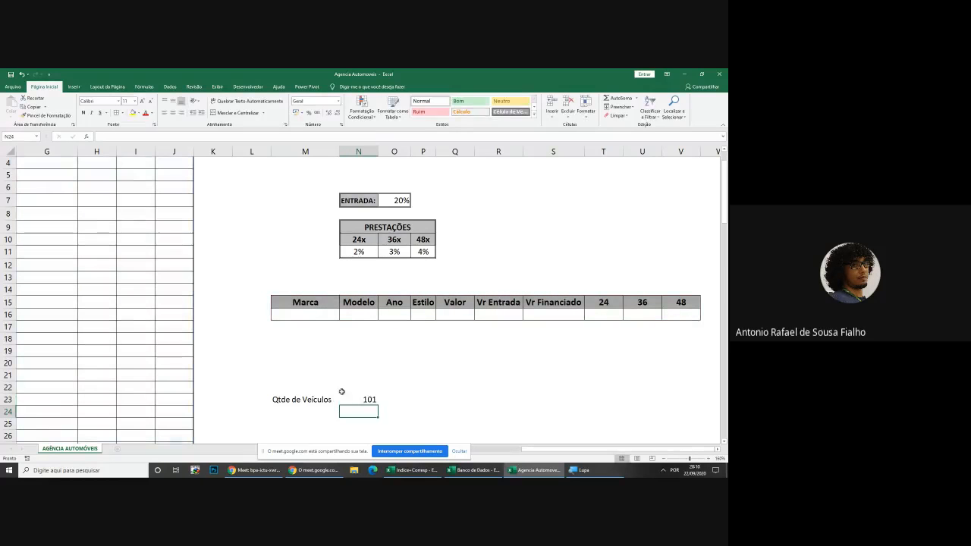
# Check the formula in N23 against the last filled row of the car table
pyautogui.click(347, 400)
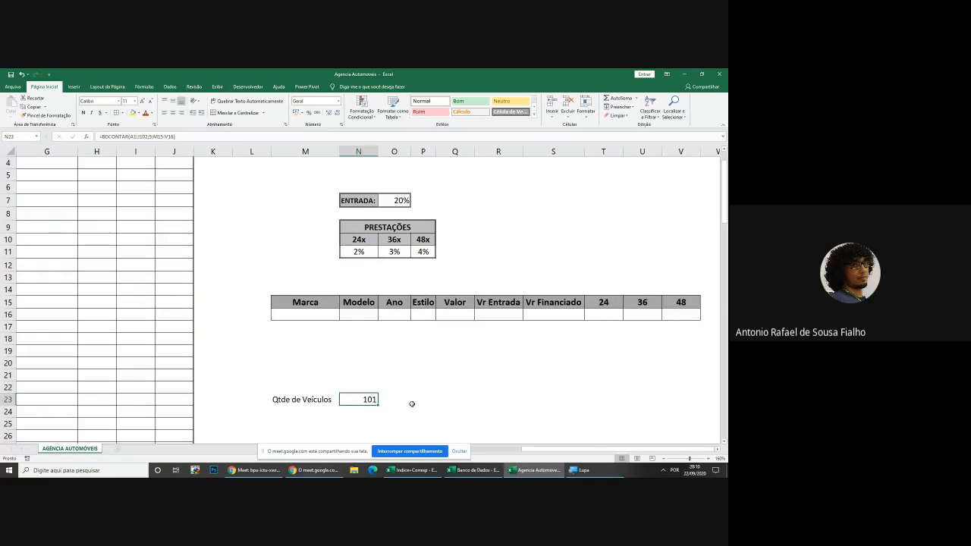
pyautogui.scroll(-1, 396, 377)
pyautogui.scroll(-1, 396, 377)
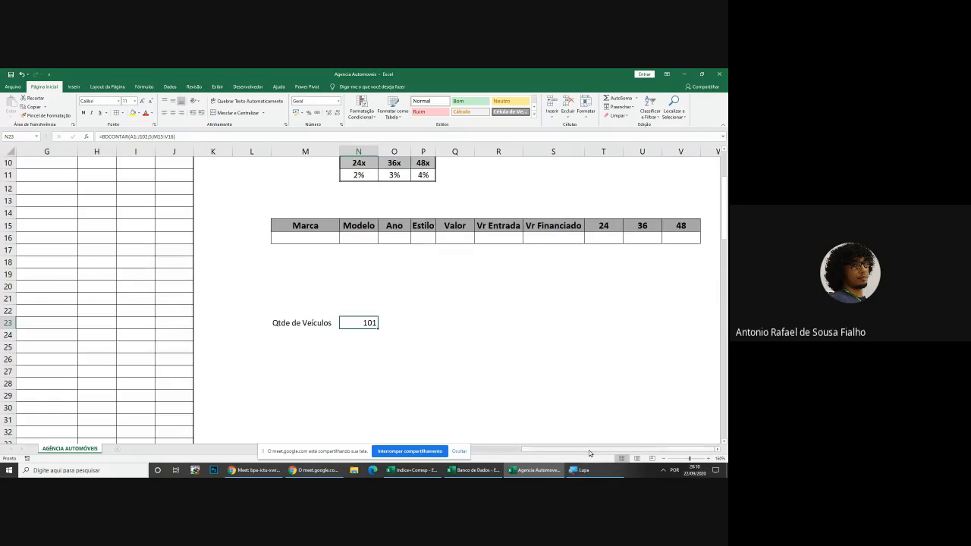
pyautogui.moveTo(590, 449); pyautogui.dragTo(258, 446)
pyautogui.scroll(3, 20, 280)
pyautogui.scroll(-20, 20, 280)
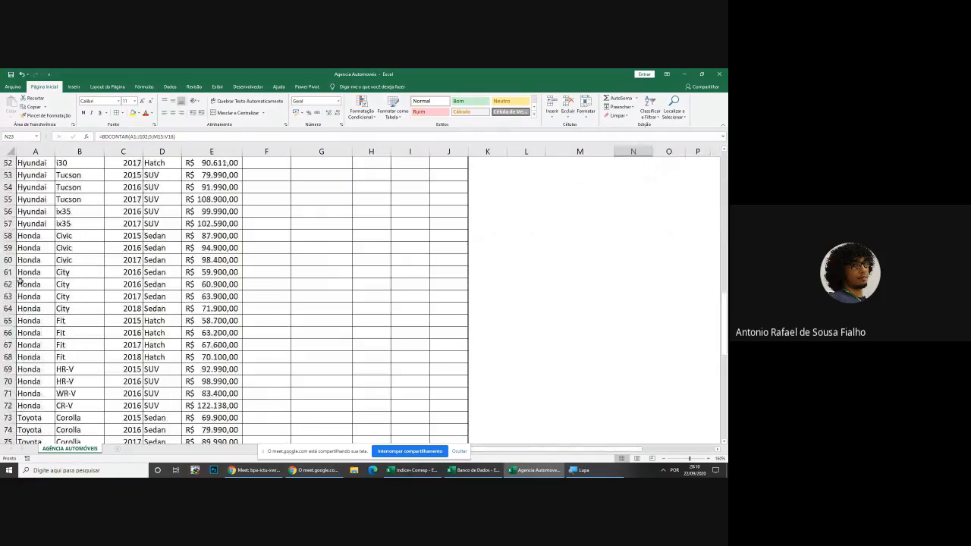
pyautogui.scroll(-17, 20, 280)
pyautogui.scroll(6, 20, 279)
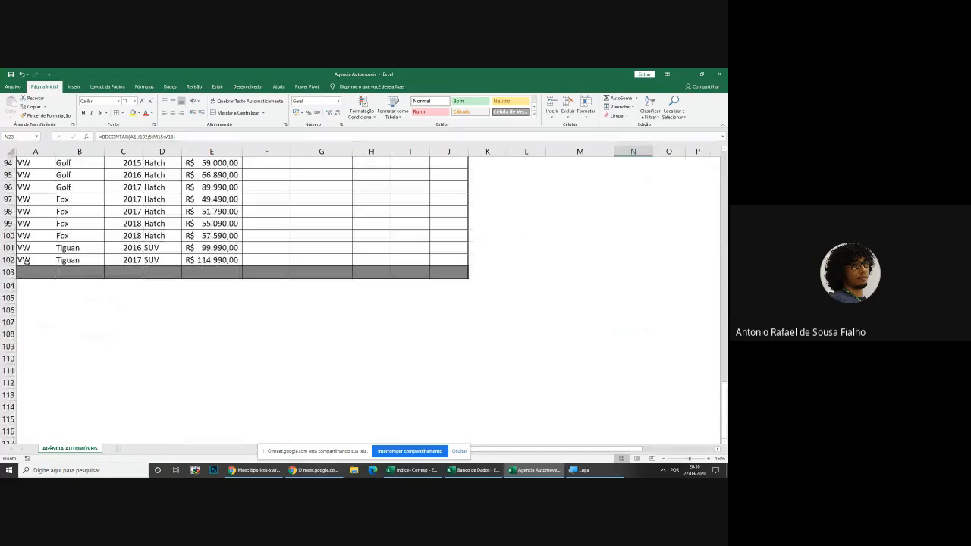
pyautogui.click(27, 260)
pyautogui.scroll(20, 553, 369)
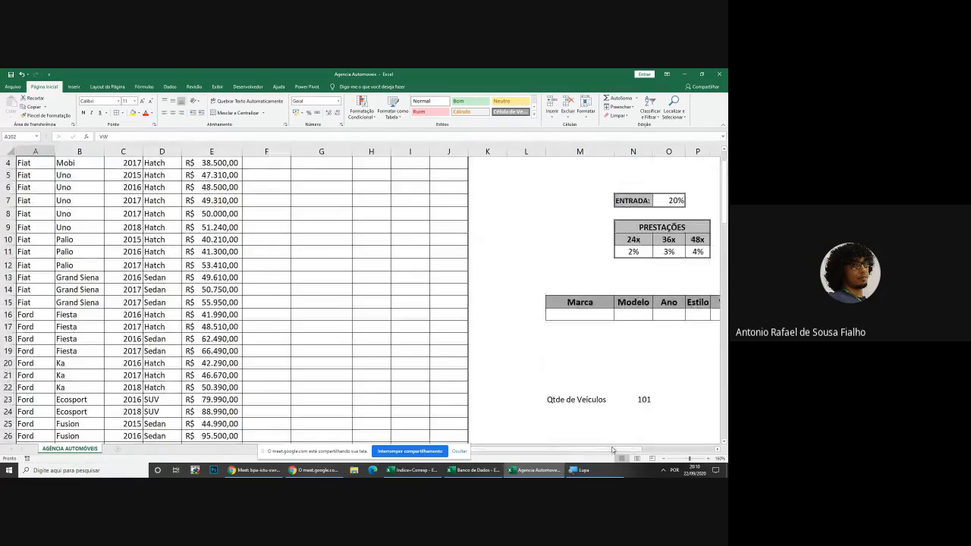
# Enter VW as the Marca criterion in M16 and check the vehicle count in N23
pyautogui.hscroll(3, 612, 453)
pyautogui.scroll(1, 596, 399)
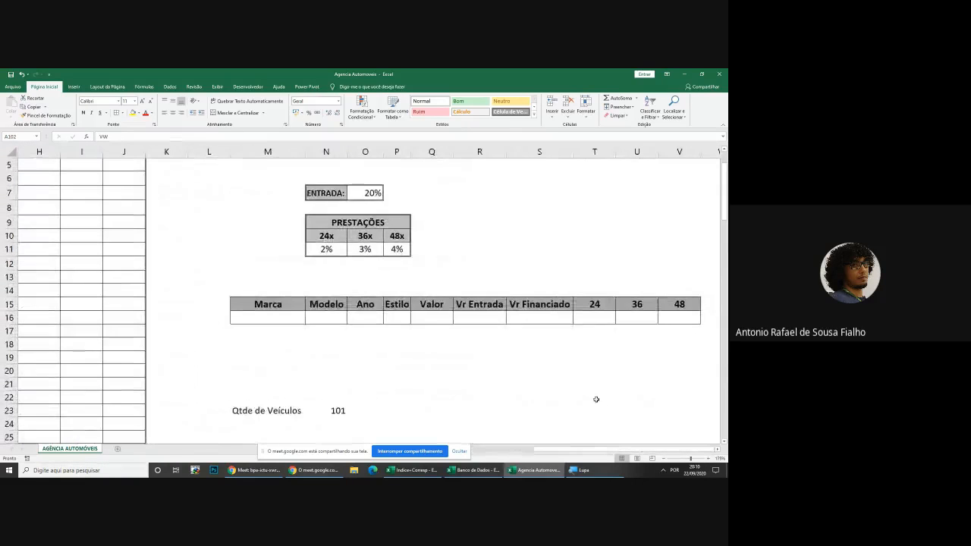
pyautogui.scroll(1, 596, 399)
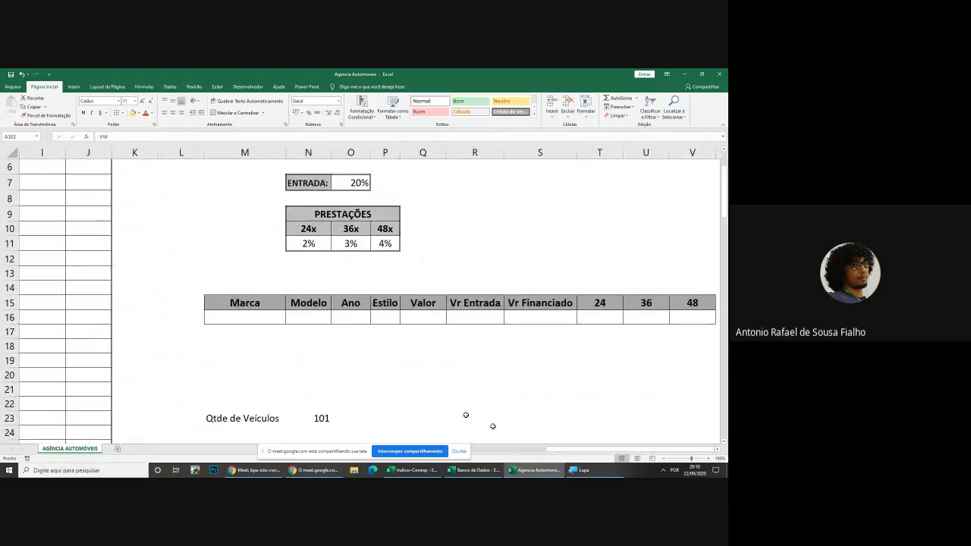
pyautogui.click(244, 317)
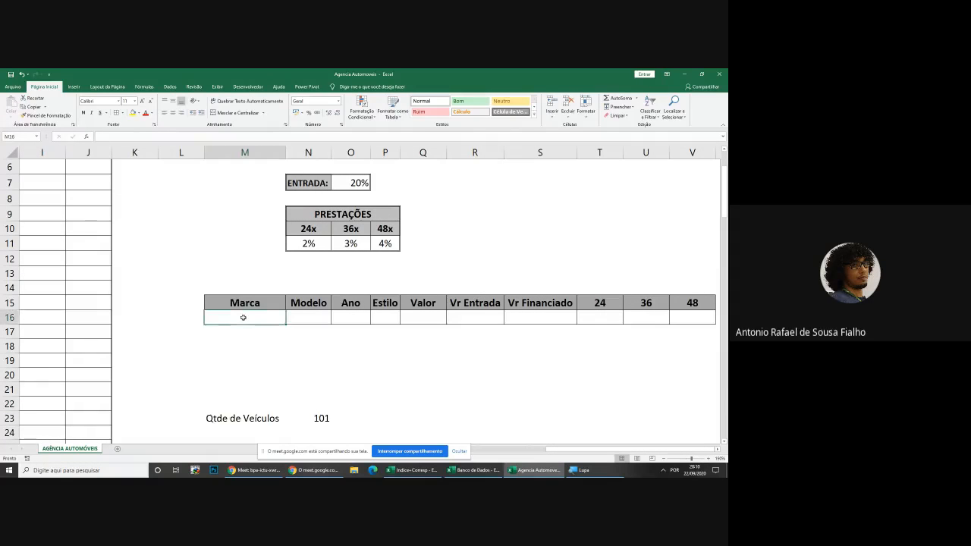
pyautogui.write('VW')
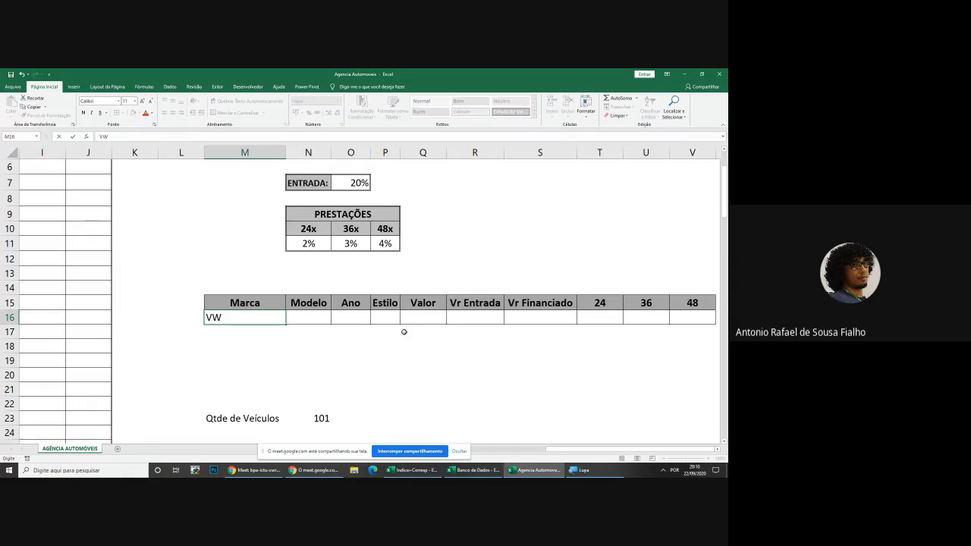
pyautogui.press('Return')
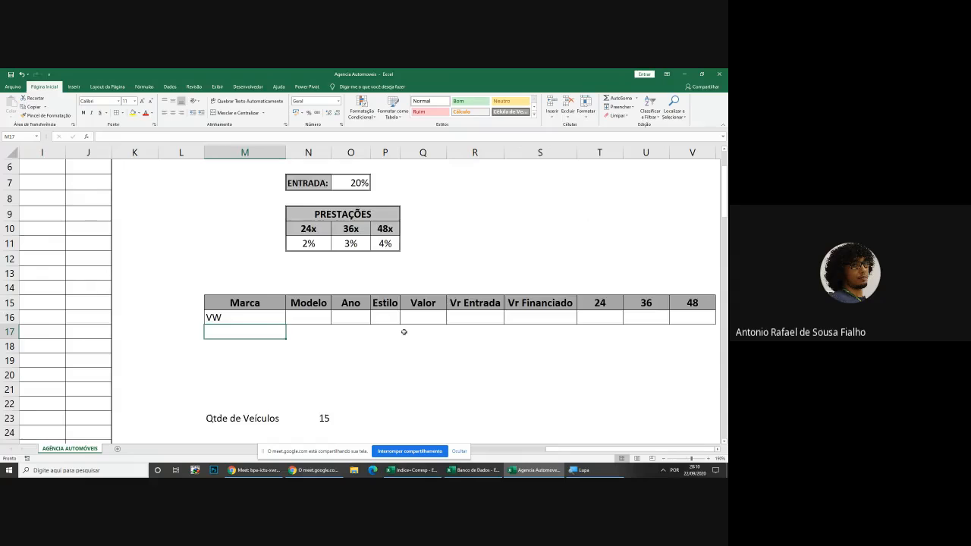
pyautogui.scroll(-1, 404, 332)
pyautogui.click(323, 370)
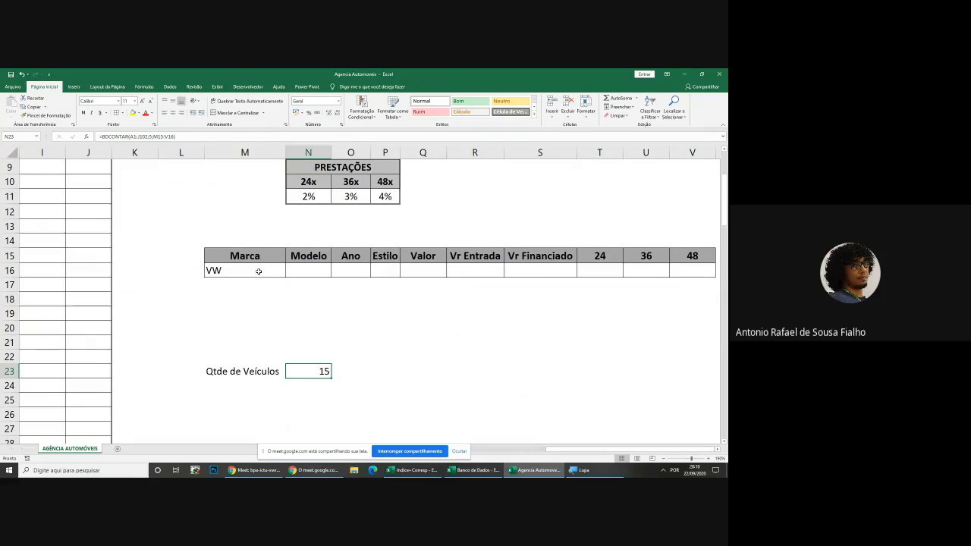
# Clear the Marca criterion in M16 and enter Sedan under Modelo in N16
pyautogui.click(258, 271)
pyautogui.press('Delete')
pyautogui.click(310, 270)
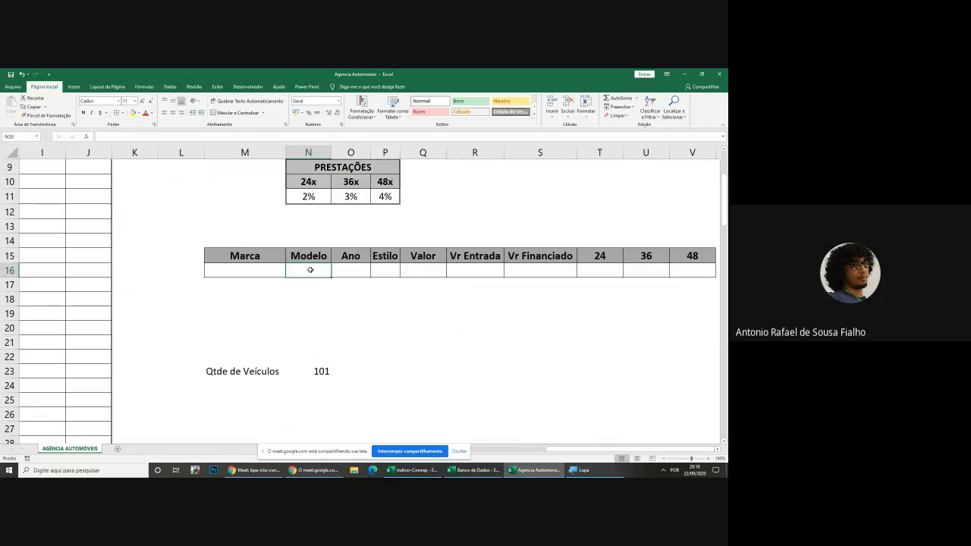
pyautogui.write('Sedan')
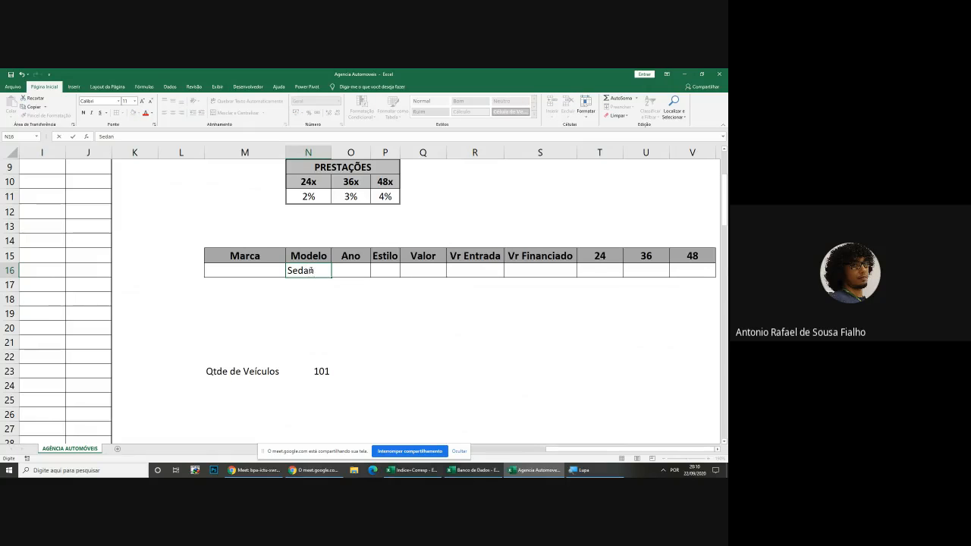
pyautogui.press('Return')
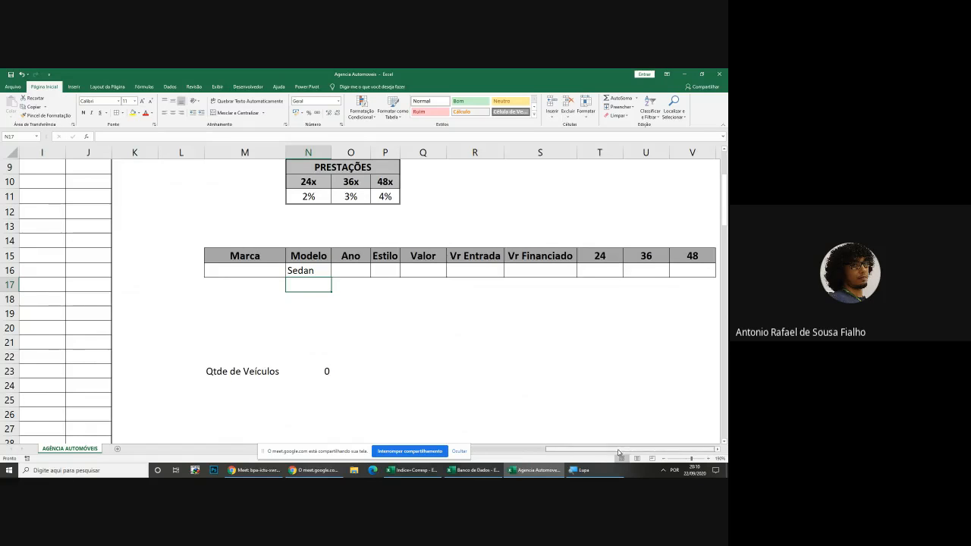
# Clear the Modelo criterion in N16, enter Sedan under Estilo in P16, and check the vehicle count in N23
pyautogui.hscroll(-1, 328, 346)
pyautogui.hscroll(-10, 375, 437)
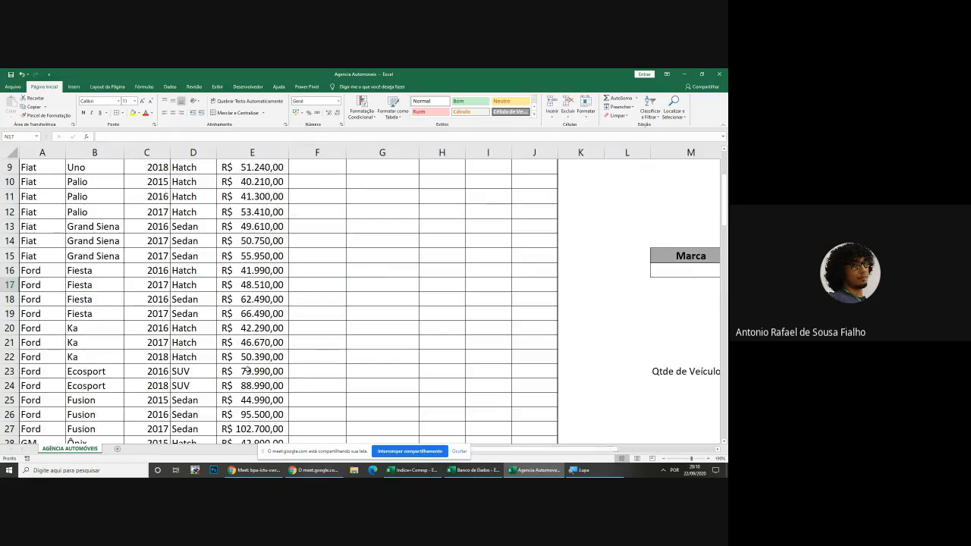
pyautogui.scroll(3, 247, 369)
pyautogui.scroll(-4, 456, 412)
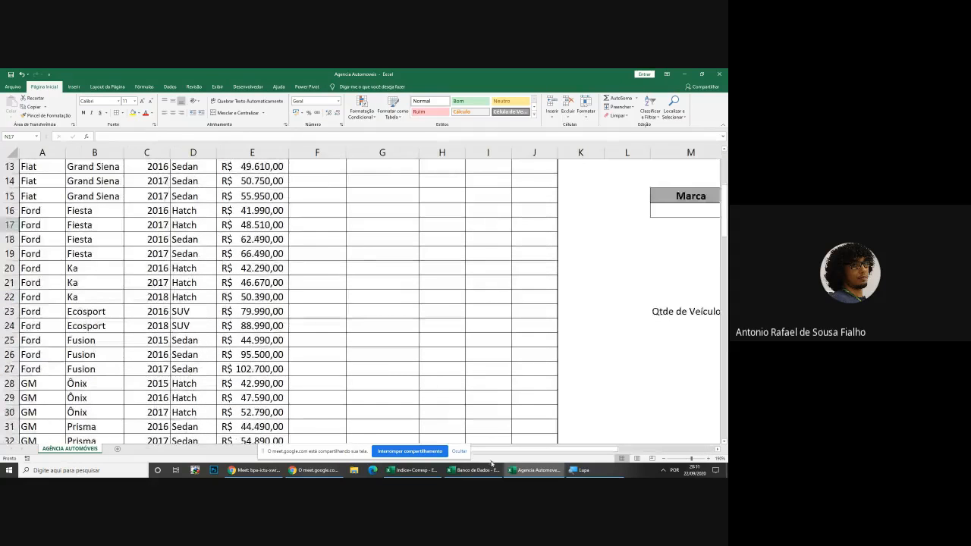
pyautogui.hscroll(10, 433, 336)
pyautogui.click(305, 210)
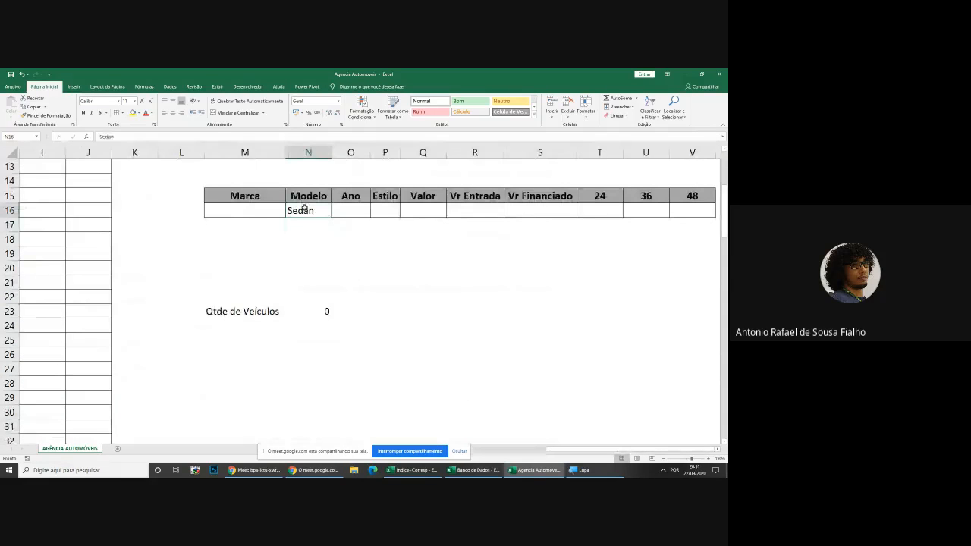
pyautogui.press('Delete')
pyautogui.click(393, 213)
pyautogui.write('Seda')
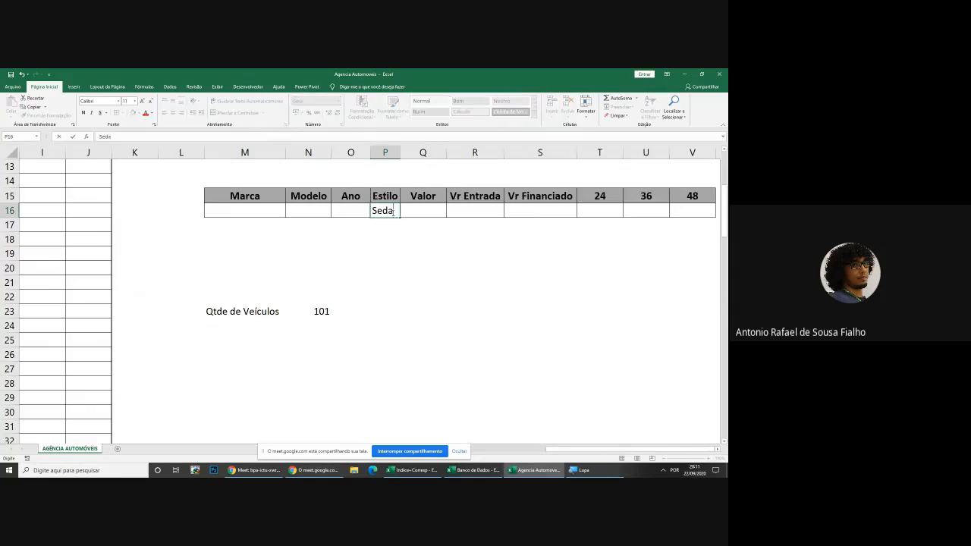
pyautogui.write('n')
pyautogui.press('Return')
pyautogui.click(314, 312)
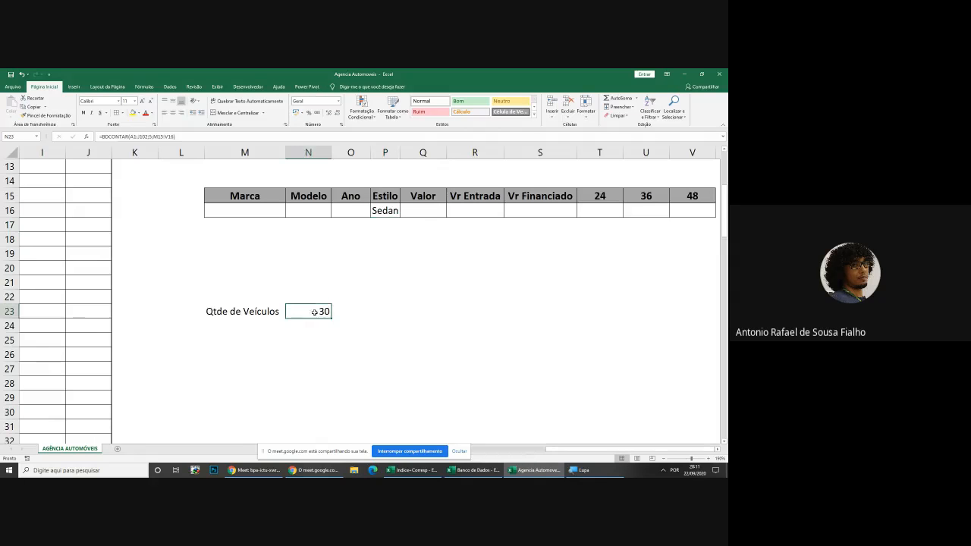
# Enter GM as the Marca criterion in M16 alongside the Sedan style and check the vehicle count in N23
pyautogui.click(265, 206)
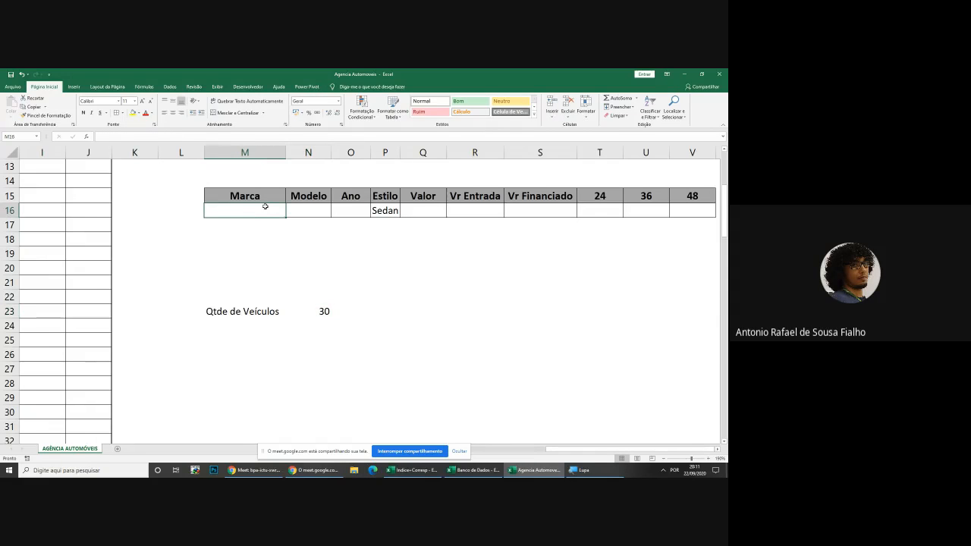
pyautogui.write('Chevrolet')
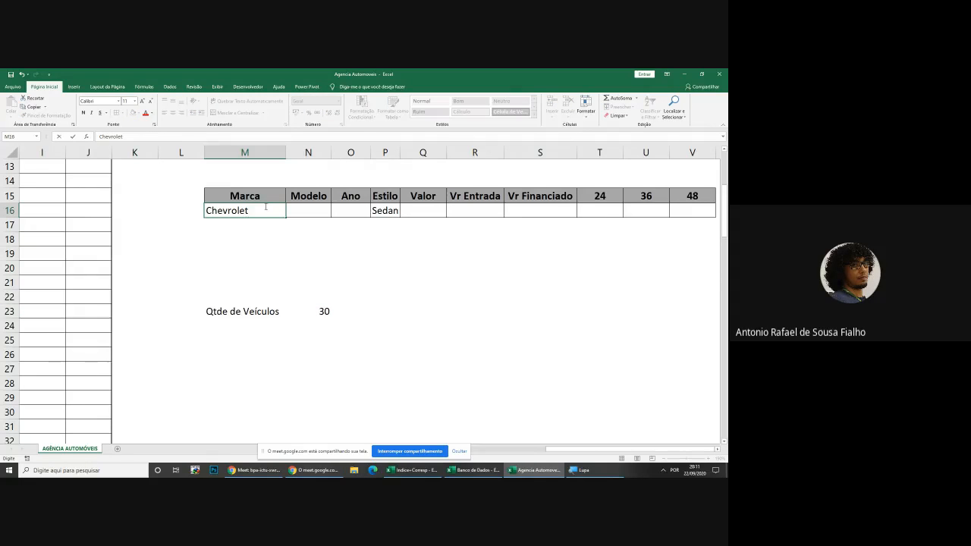
pyautogui.press('BackSpace')
pyautogui.press('BackSpace')
pyautogui.press('BackSpace')
pyautogui.press('BackSpace')
pyautogui.press('BackSpace')
pyautogui.press('BackSpace')
pyautogui.press('BackSpace')
pyautogui.press('Return')
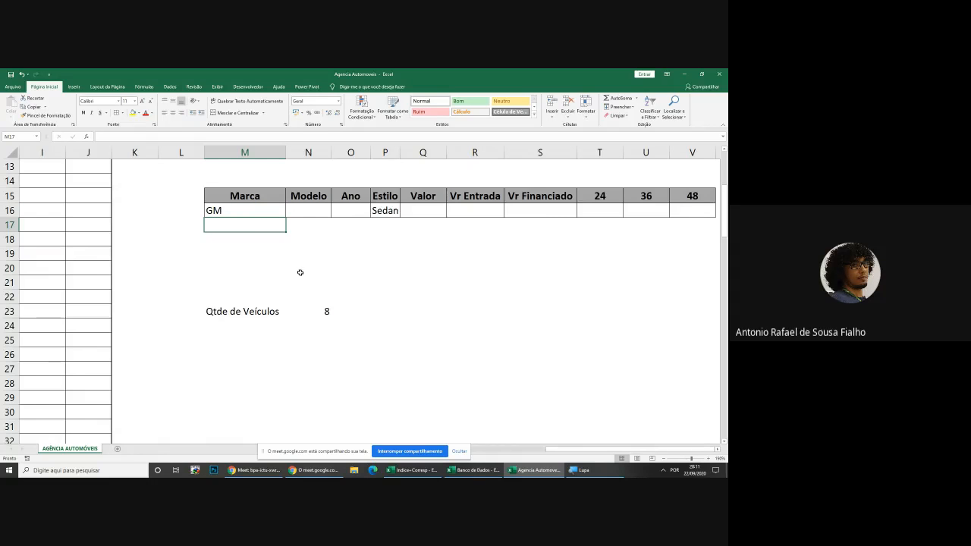
pyautogui.click(316, 303)
pyautogui.click(235, 212)
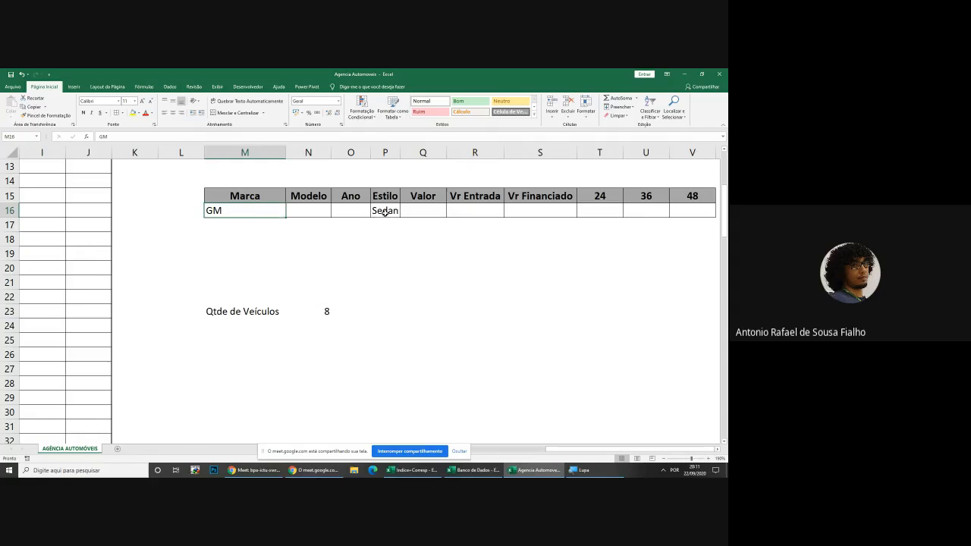
pyautogui.click(385, 212)
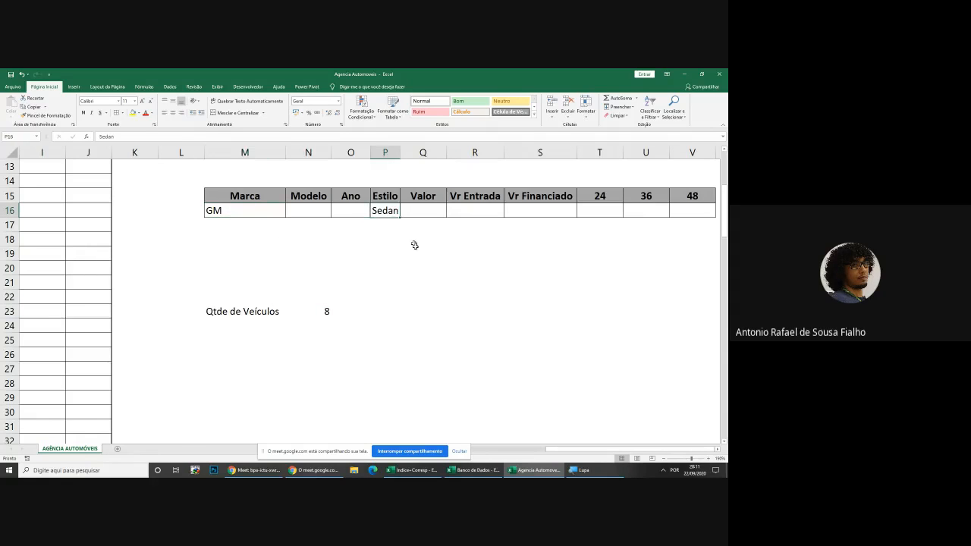
pyautogui.click(379, 314)
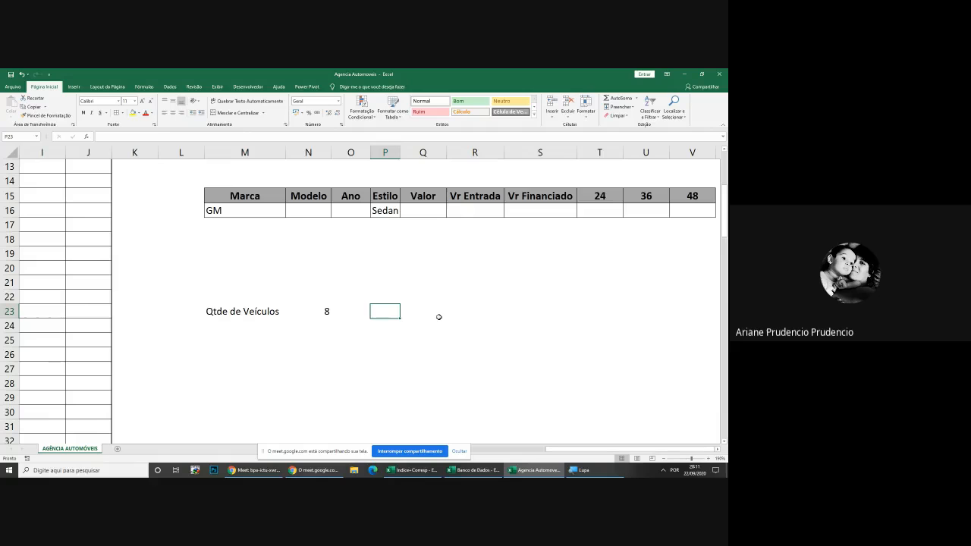
# Switch to the Banco de Dados workbook and set the field argument of the BDCONTAR formula in K20 to 5
pyautogui.click(476, 471)
pyautogui.doubleClick(423, 303)
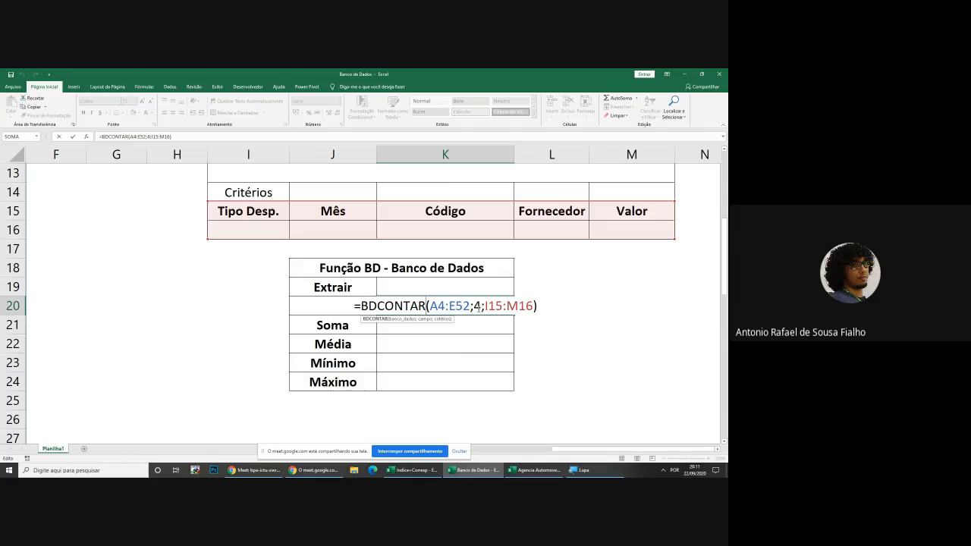
pyautogui.click(480, 306)
pyautogui.press('BackSpace')
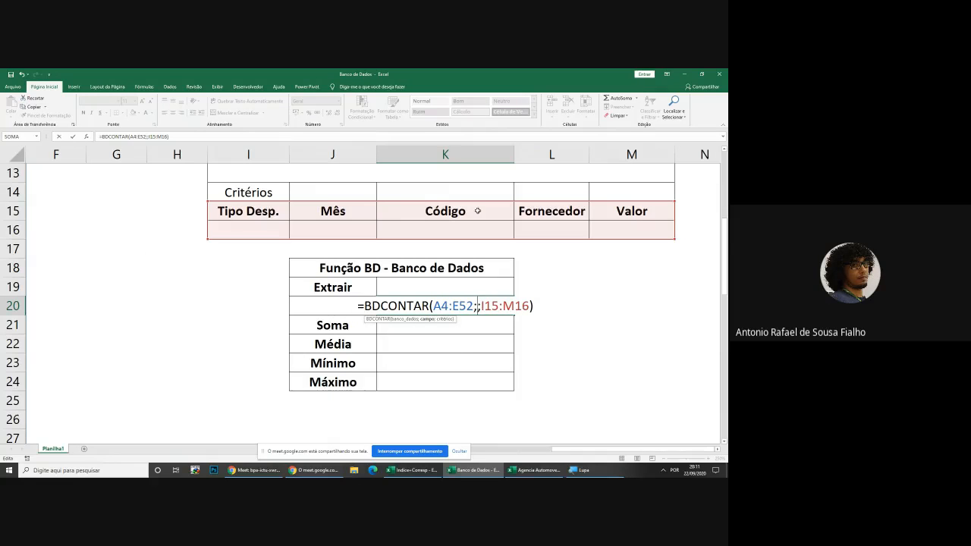
pyautogui.write('5')
pyautogui.press('Return')
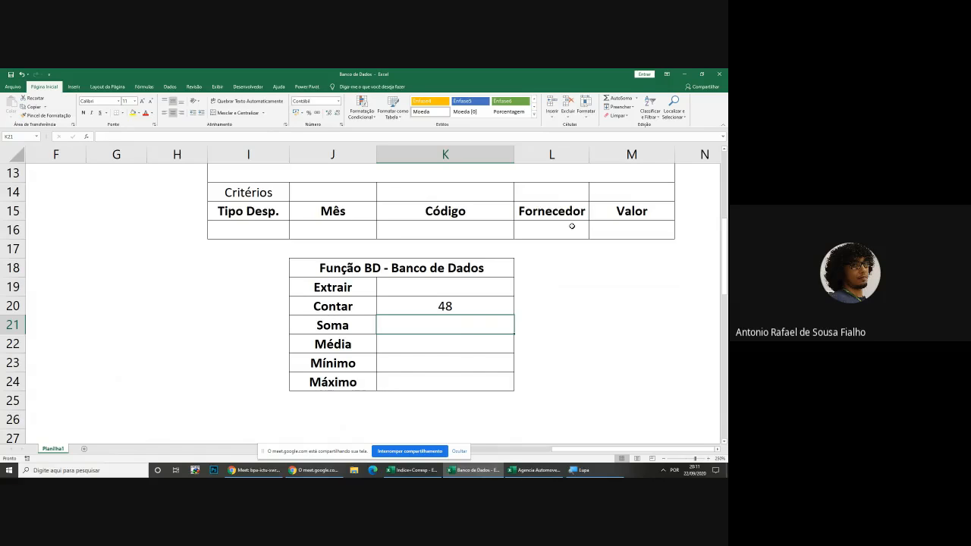
pyautogui.click(450, 308)
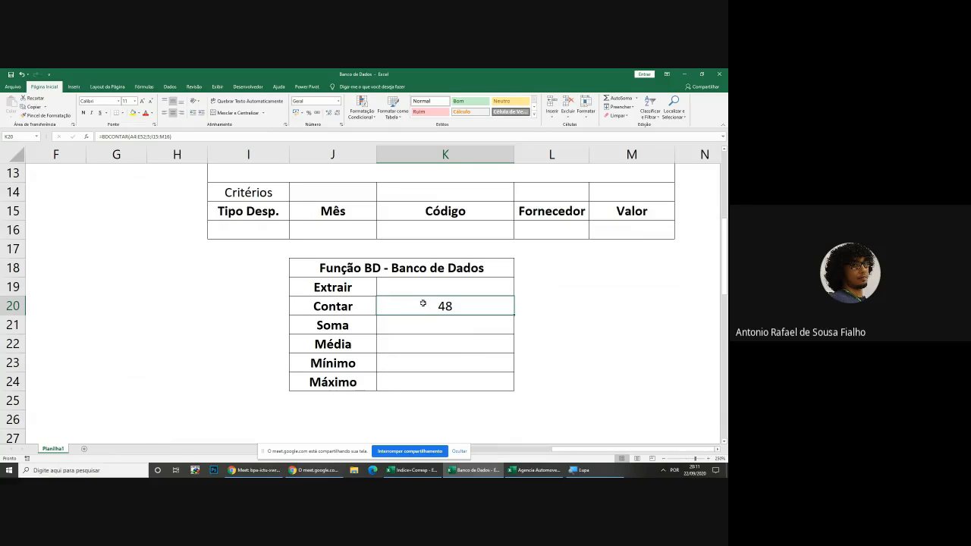
# Examine the Valor column of the expense table in column E as the field counted by the formula in K20
pyautogui.click(633, 155)
pyautogui.click(557, 320)
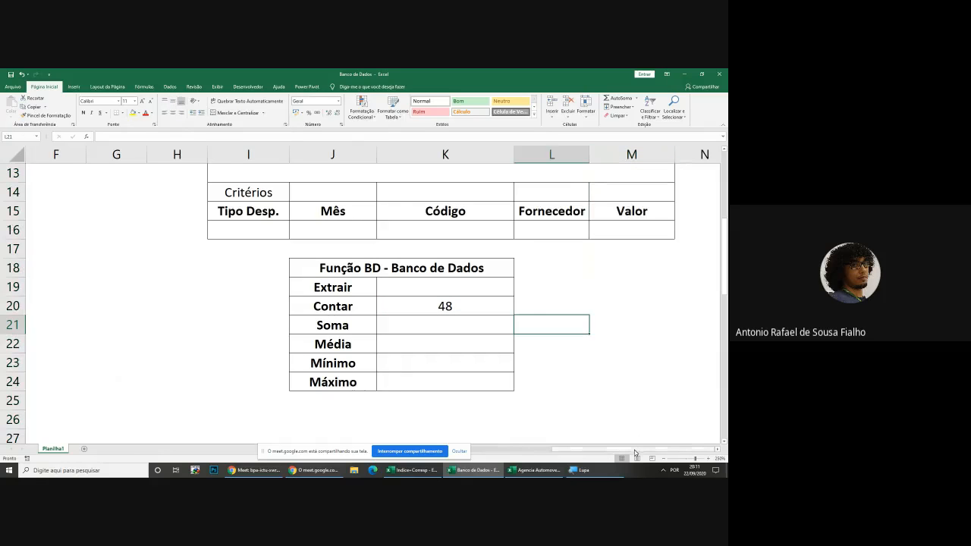
pyautogui.moveTo(630, 451); pyautogui.dragTo(447, 440)
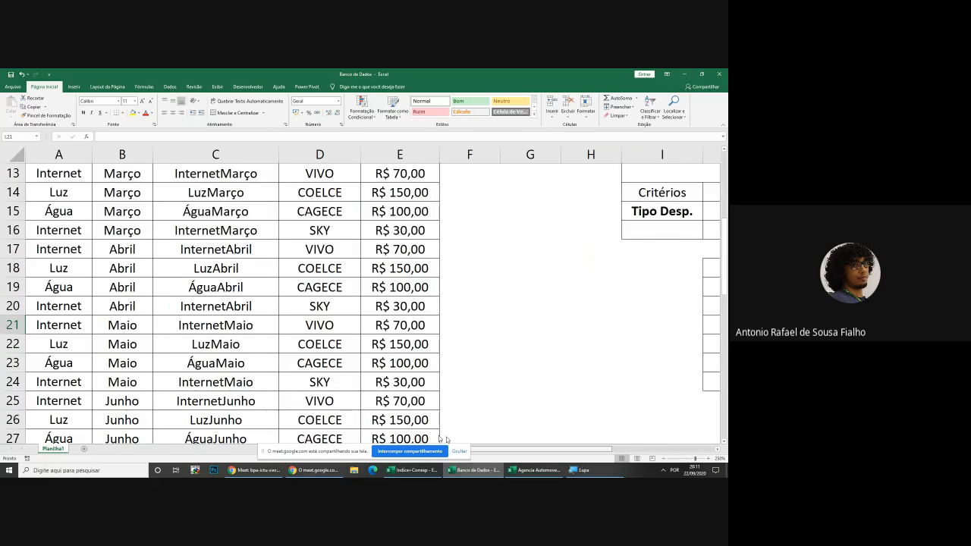
pyautogui.scroll(4, 447, 379)
pyautogui.click(400, 154)
pyautogui.click(506, 362)
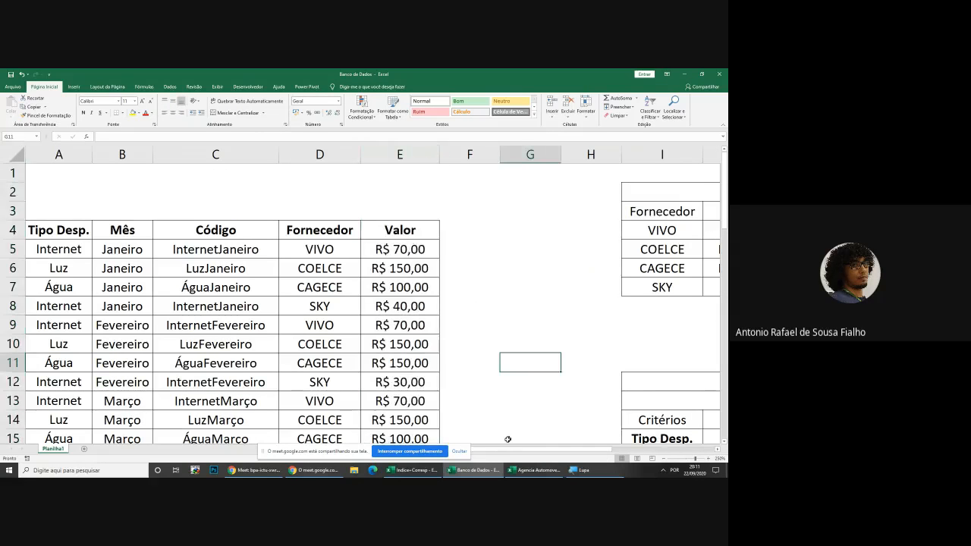
pyautogui.hscroll(5, 506, 451)
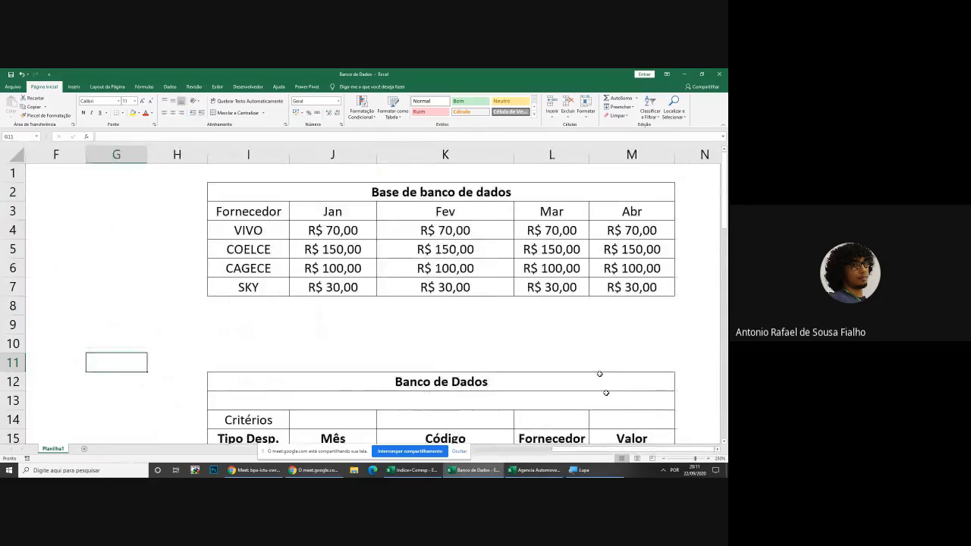
pyautogui.scroll(-3, 577, 336)
pyautogui.click(462, 369)
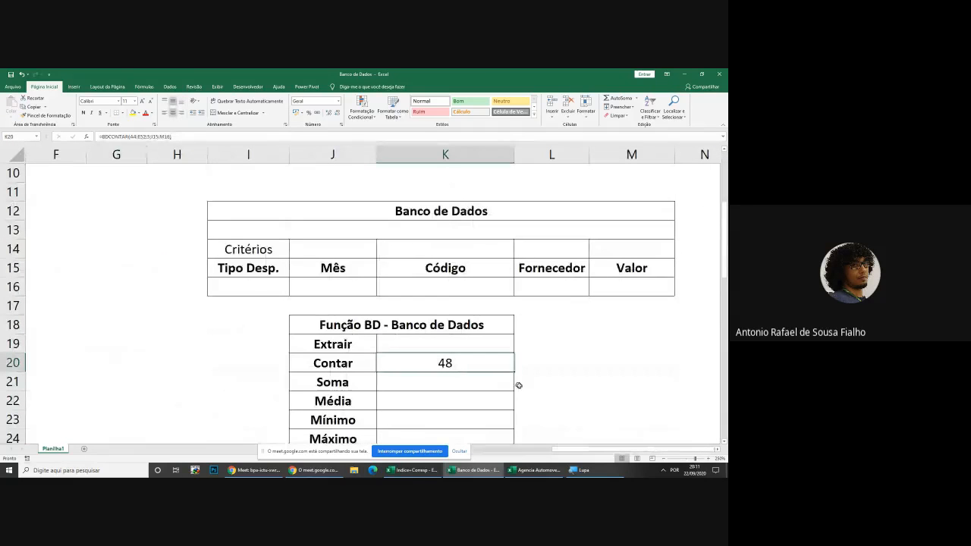
pyautogui.scroll(-1, 536, 372)
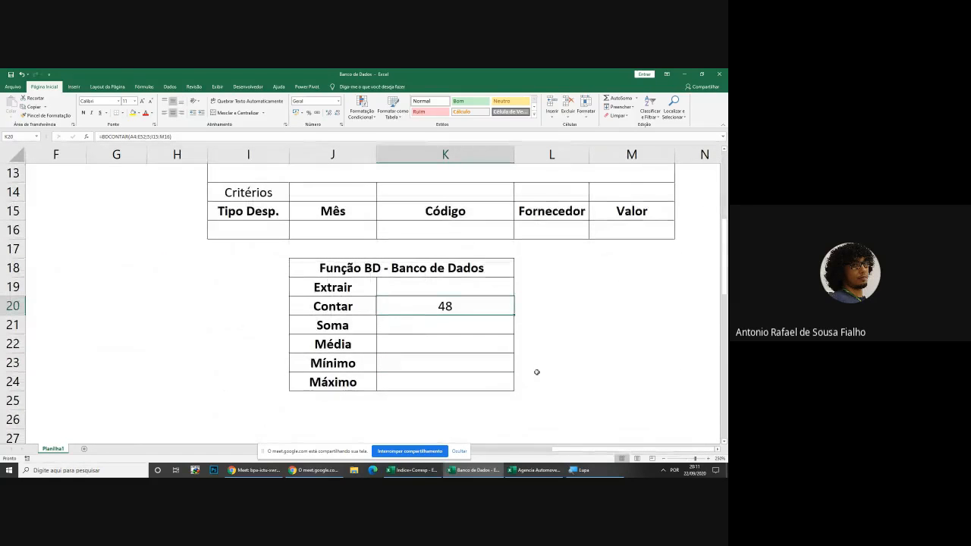
# Replace the field argument of the BDCONTAR formula in K20 with the column name "Valor" in quotes
pyautogui.doubleClick(481, 310)
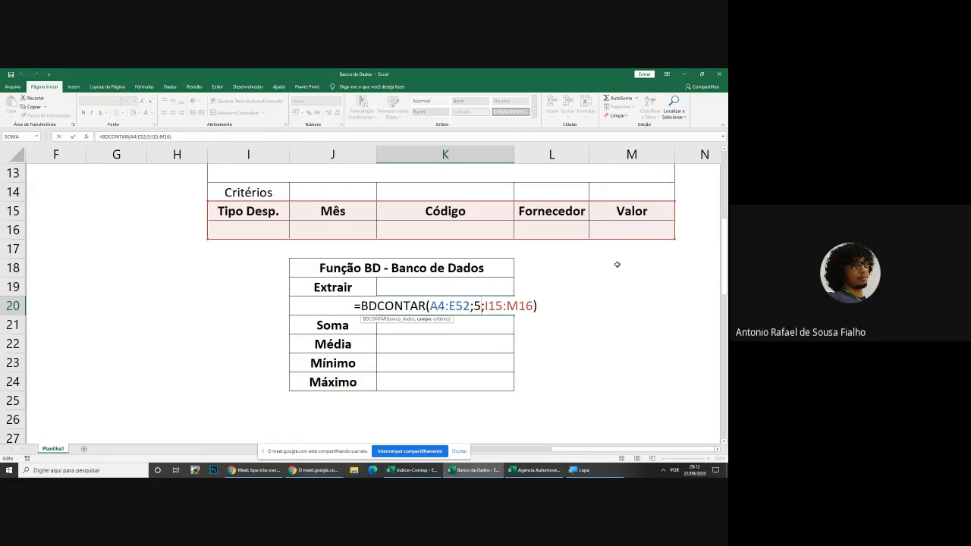
pyautogui.press('BackSpace')
pyautogui.write('"Va')
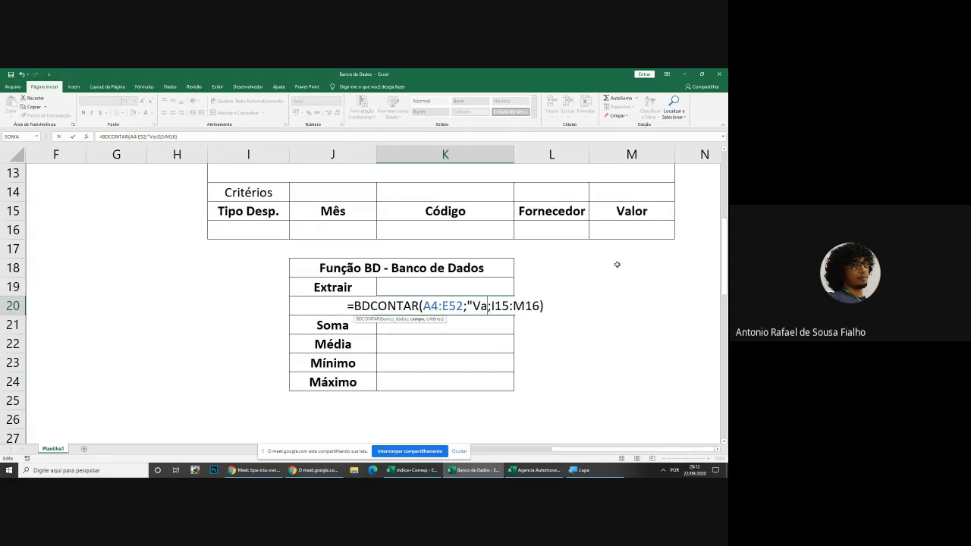
pyautogui.write('lor"')
pyautogui.press('Return')
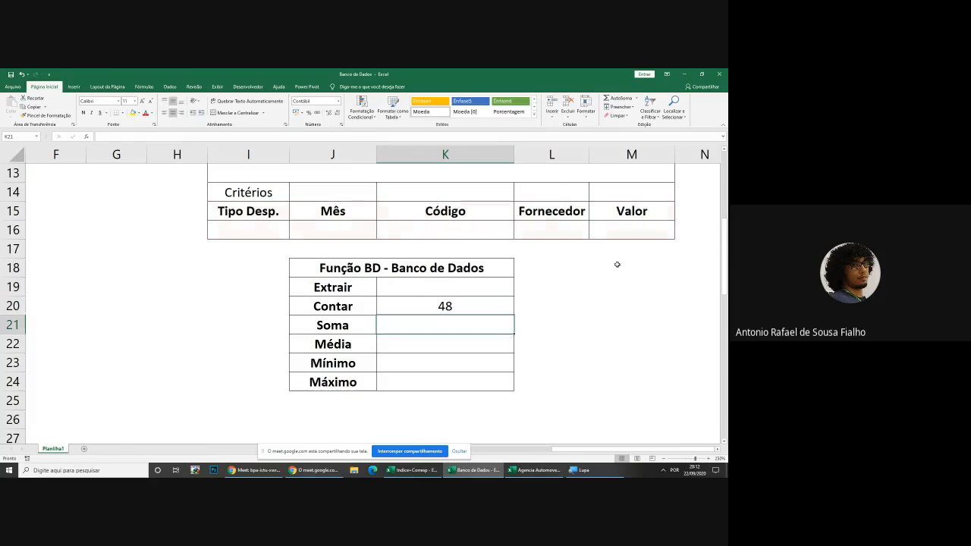
# Replace the "Valor" argument in the K20 formula with a reference to the Valor header in M15
pyautogui.press('Up')
pyautogui.press('F2')
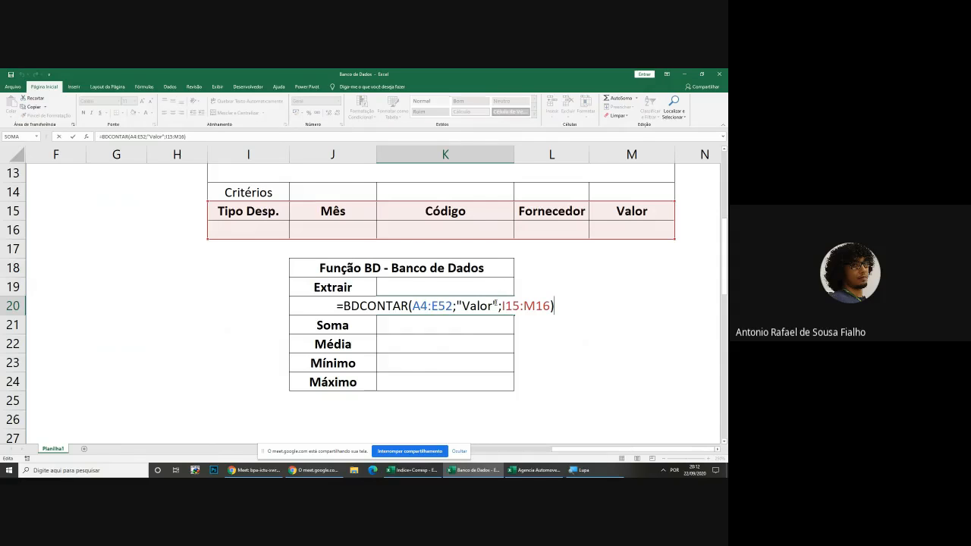
pyautogui.moveTo(499, 306); pyautogui.dragTo(456, 311)
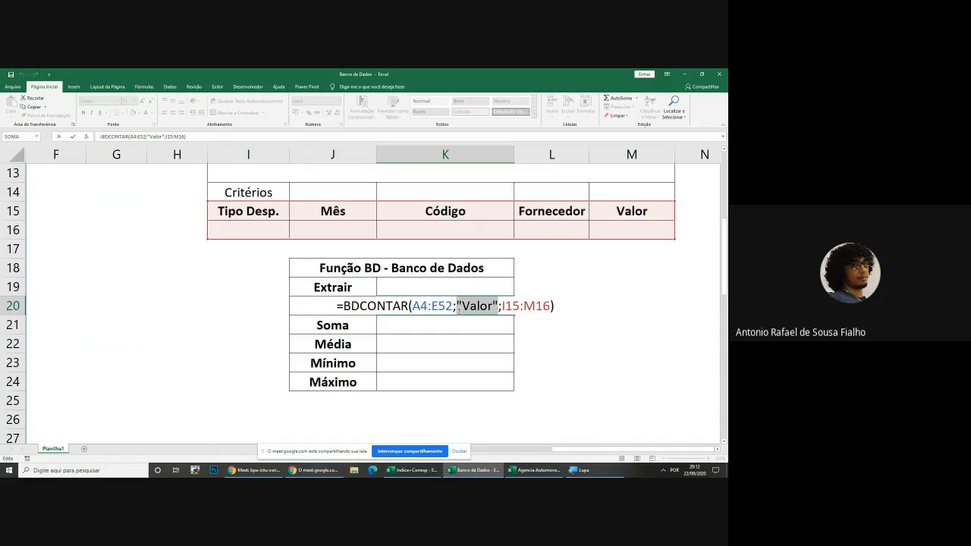
pyautogui.press('BackSpace')
pyautogui.click(654, 210)
pyautogui.press('Return')
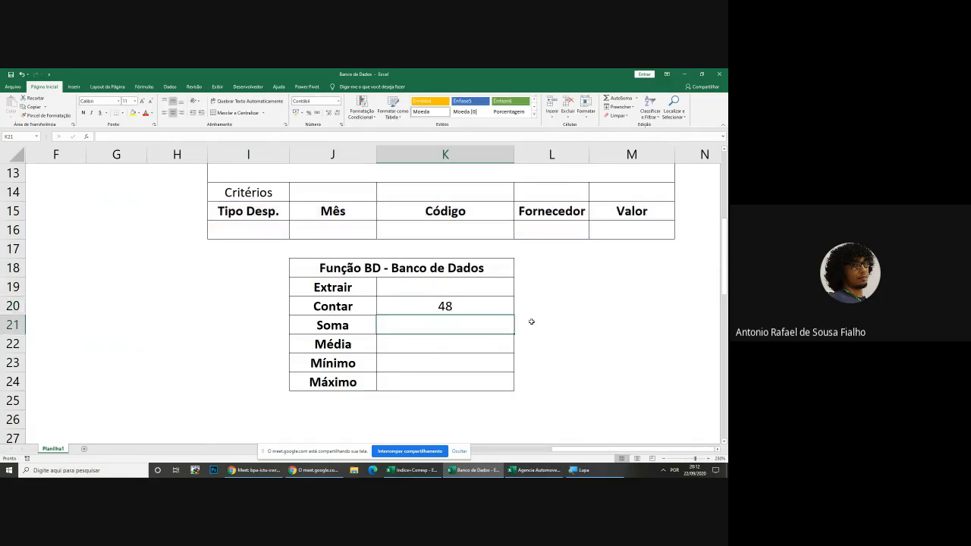
# Change the M15 reference in the K20 formula to field number 5 and review the completed BDCONTAR formula
pyautogui.doubleClick(453, 305)
pyautogui.hotkey('shift', 'Left')
pyautogui.hotkey('shift', 'Left')
pyautogui.hotkey('shift', 'Left')
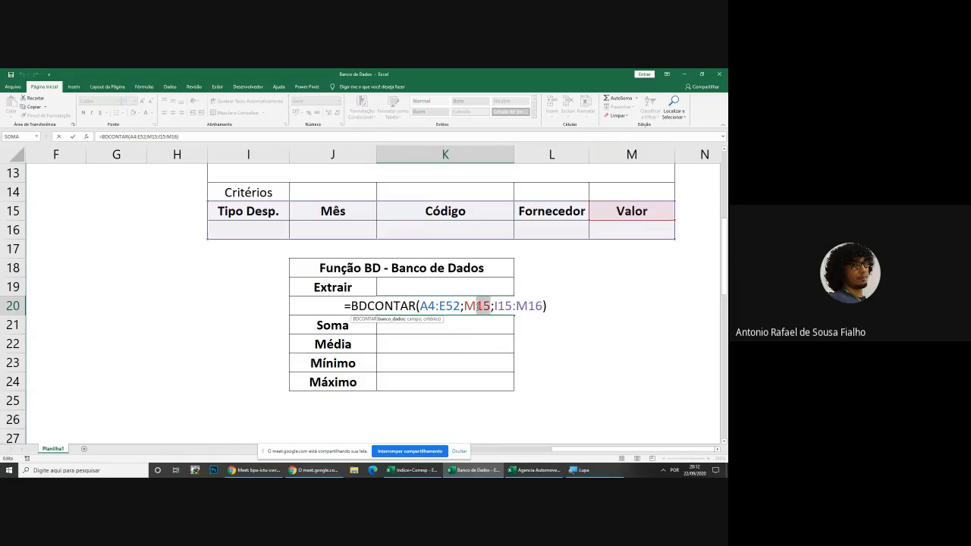
pyautogui.press('BackSpace')
pyautogui.write('5')
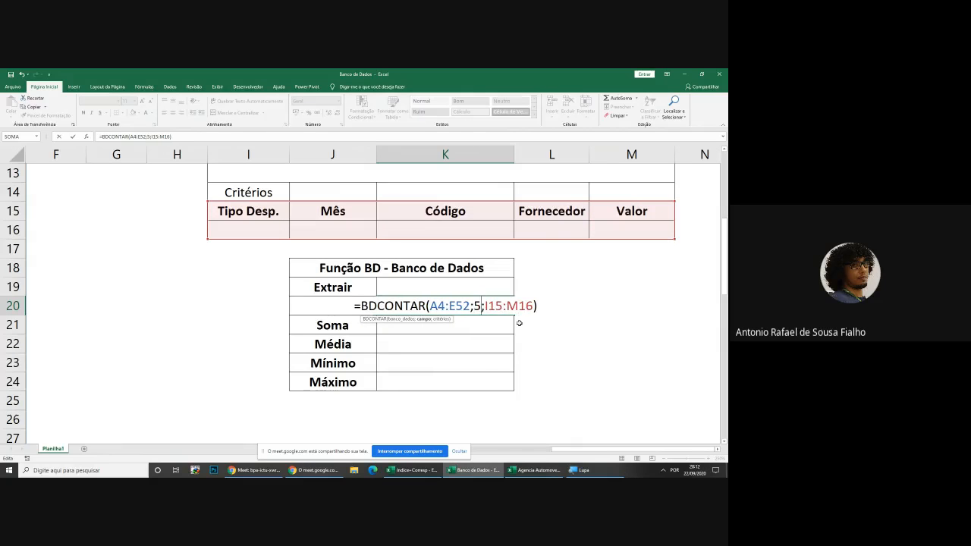
pyautogui.press('Return')
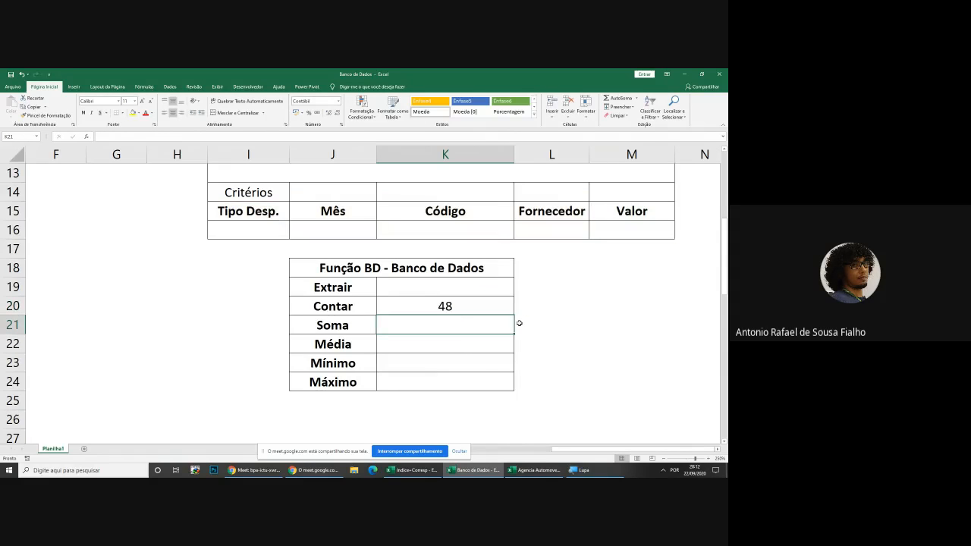
pyautogui.press('Up')
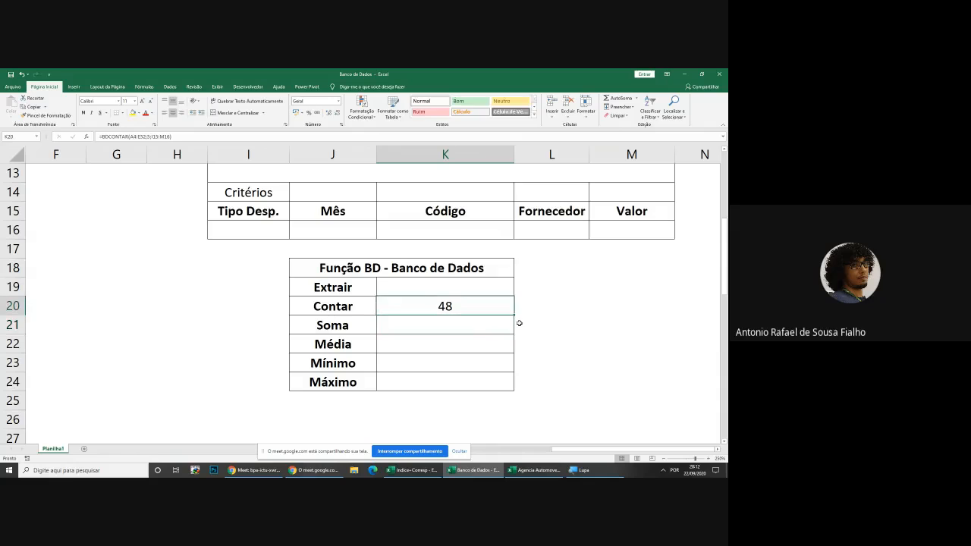
pyautogui.press('F2')
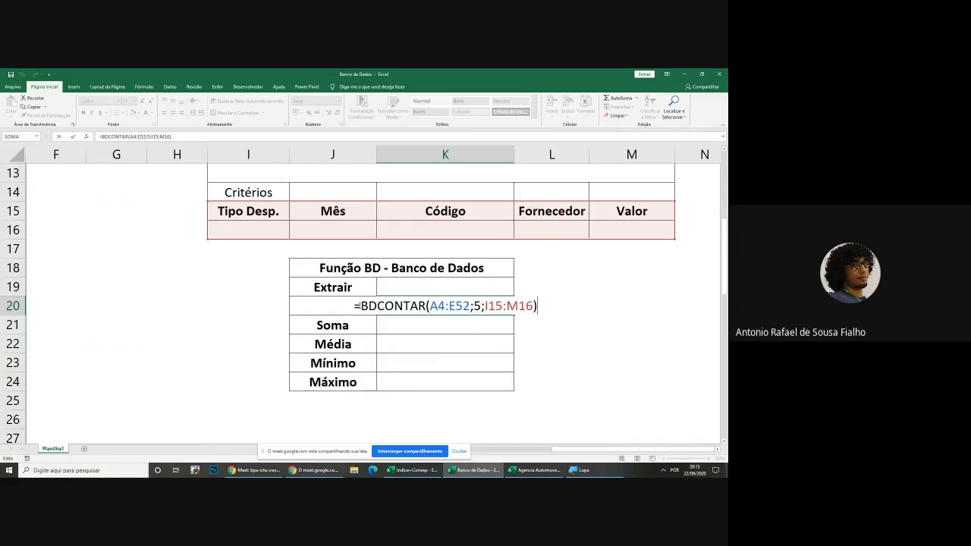
pyautogui.hotkey('ctrl', 'Return')
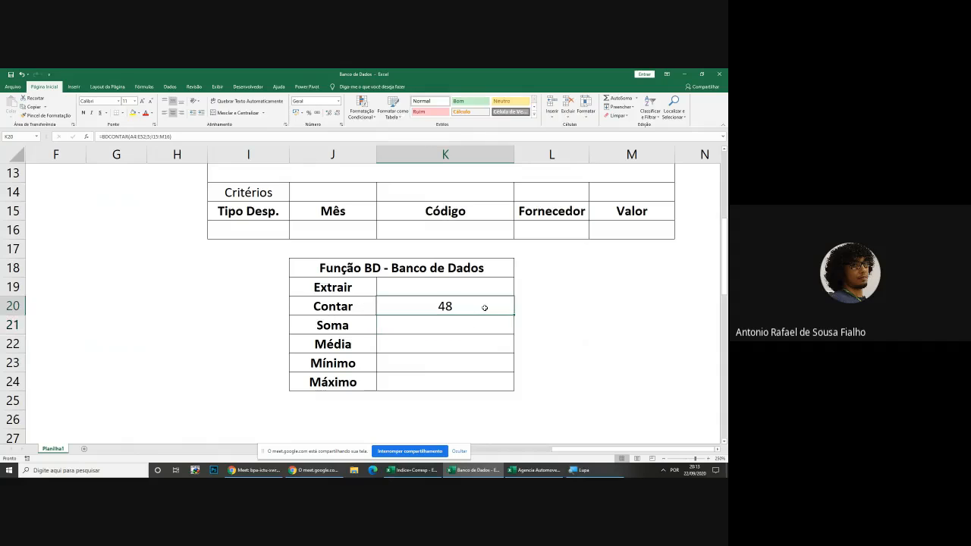
# Choose SKY as the Fornecedor criterion in L16
pyautogui.click(577, 233)
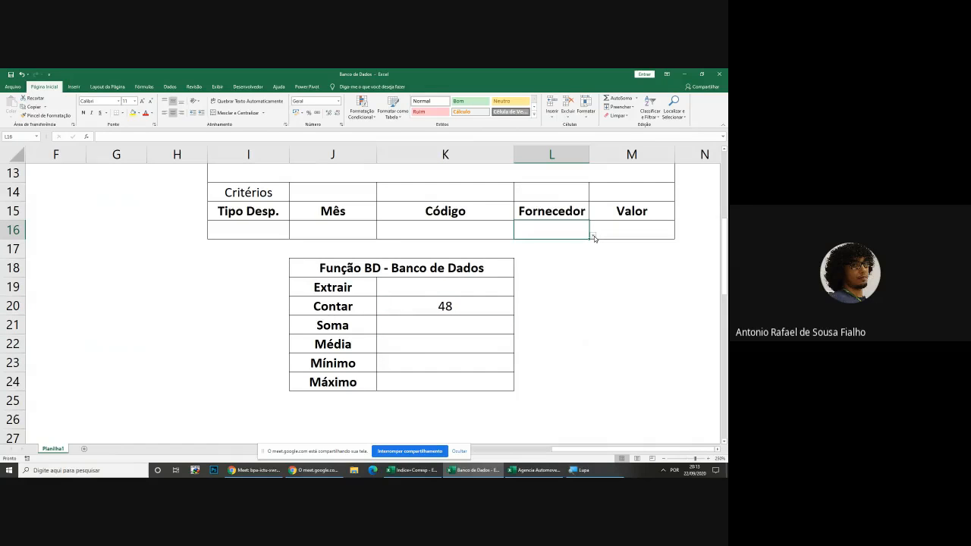
pyautogui.click(593, 235)
pyautogui.click(552, 282)
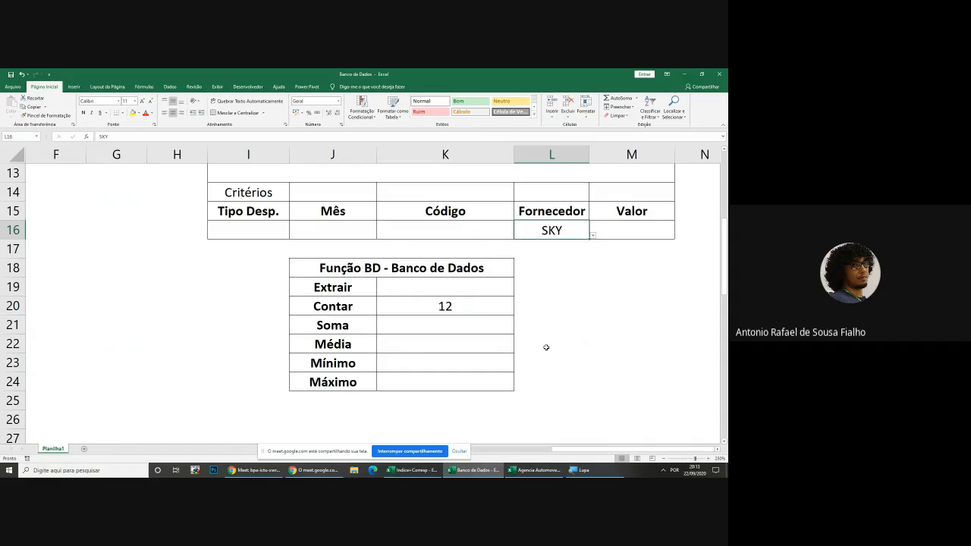
# Enter Janeiro as the Mês criterion in J16, alongside the SKY supplier criterion
pyautogui.click(462, 303)
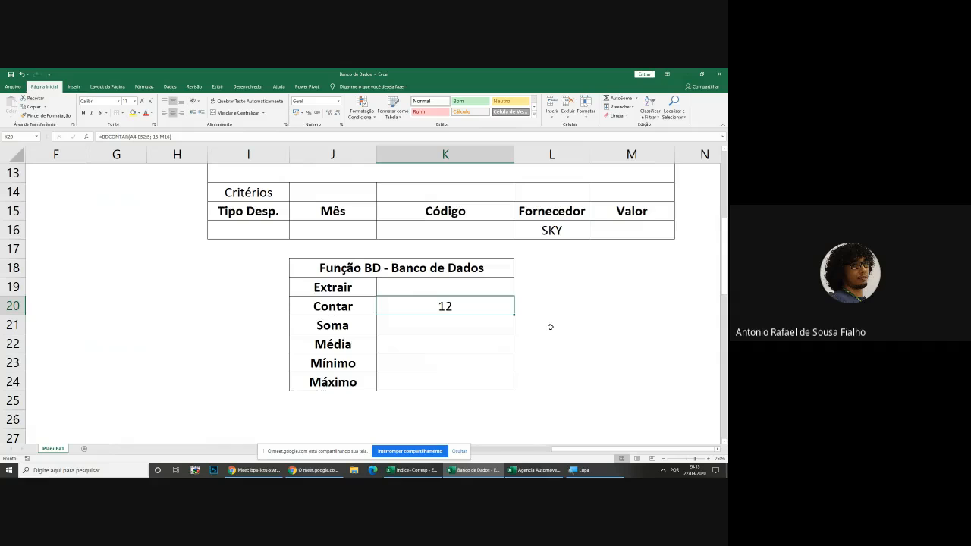
pyautogui.scroll(4, 386, 296)
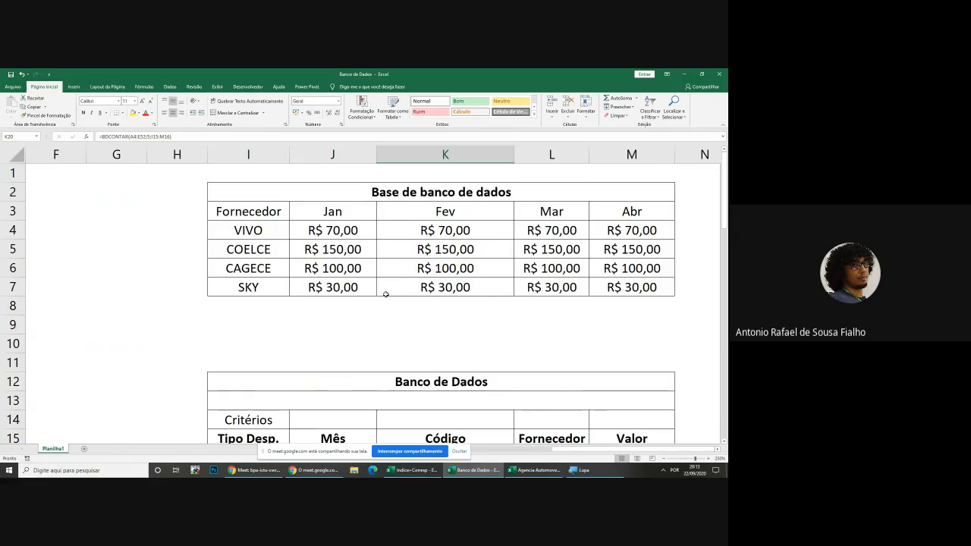
pyautogui.scroll(-2, 385, 295)
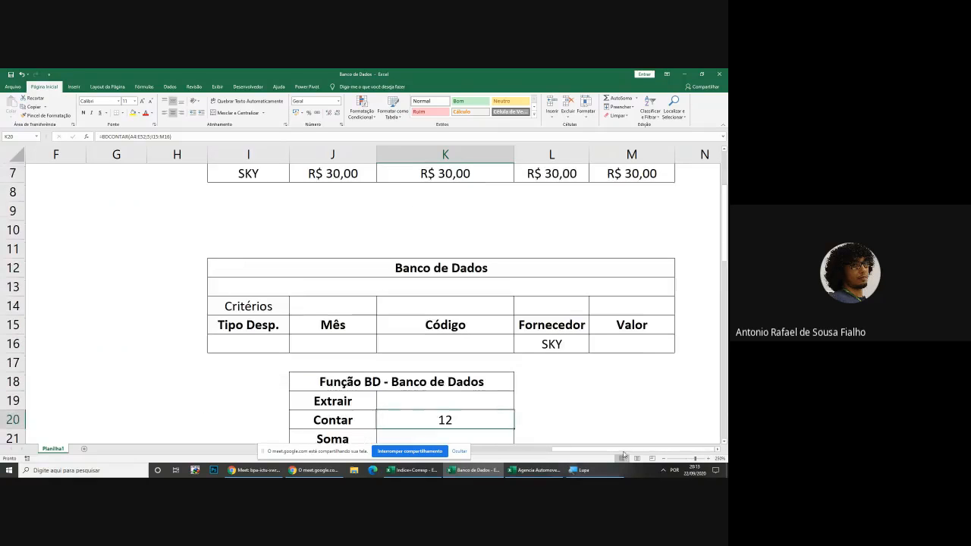
pyautogui.moveTo(569, 451); pyautogui.dragTo(721, 453)
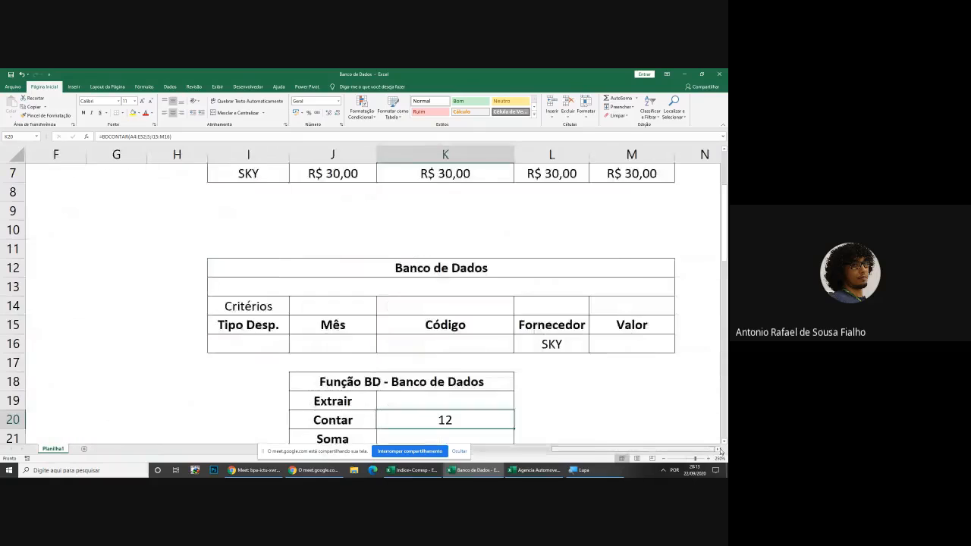
pyautogui.scroll(-1, 468, 335)
pyautogui.click(335, 282)
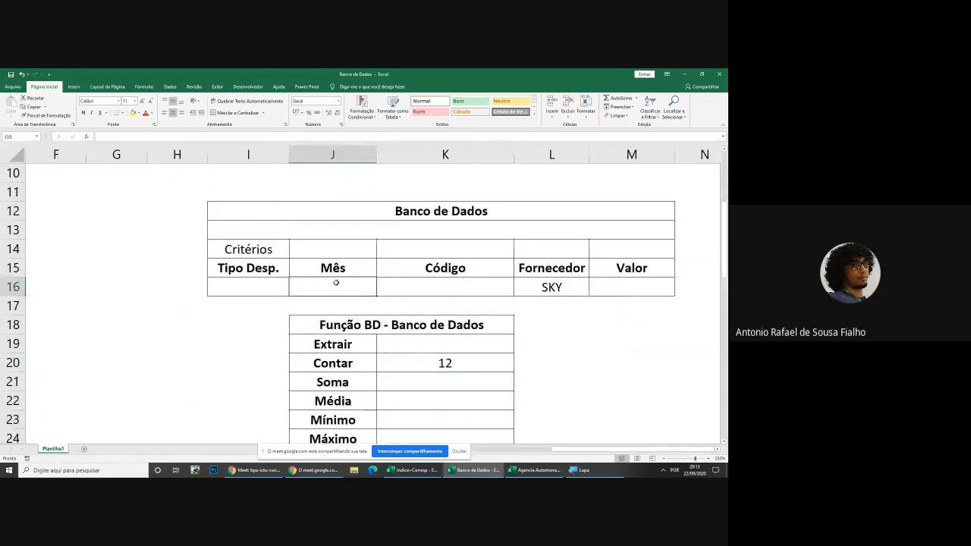
pyautogui.write('Janeiro')
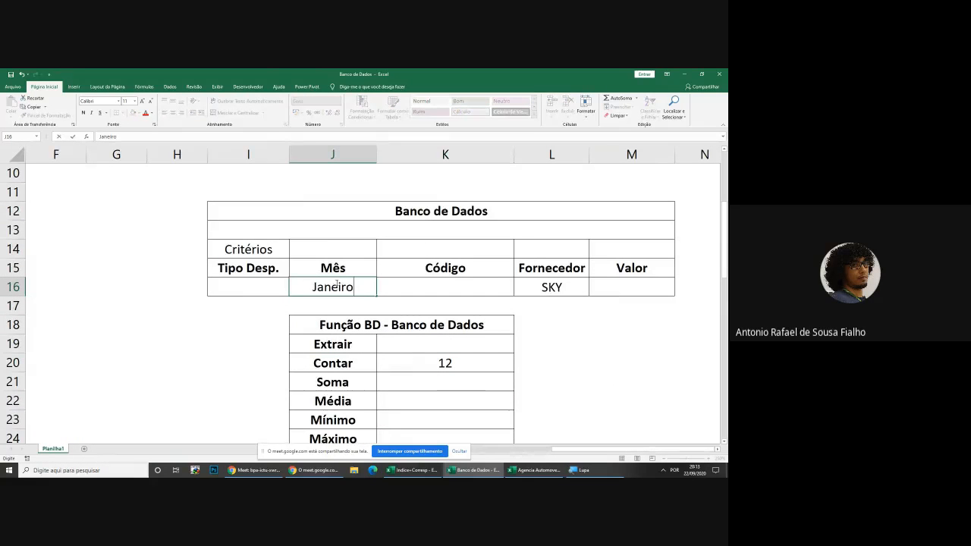
pyautogui.press('Return')
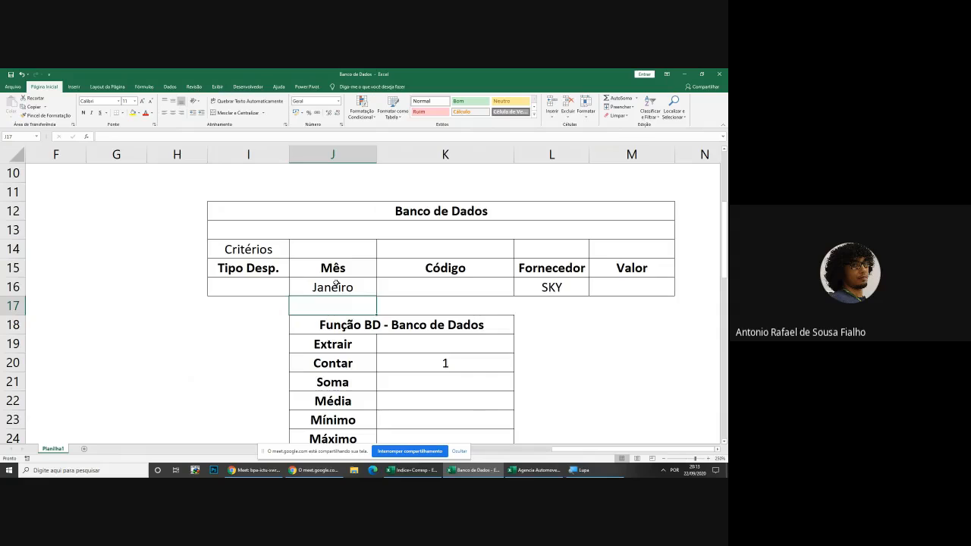
# Clear the Mês criterion in J16 and the Fornecedor criterion in L16
pyautogui.click(335, 283)
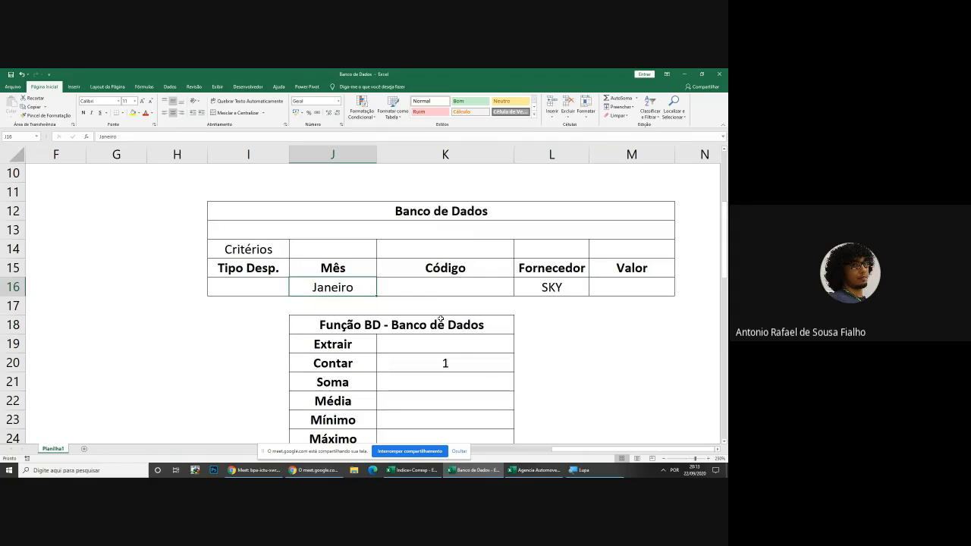
pyautogui.press('Delete')
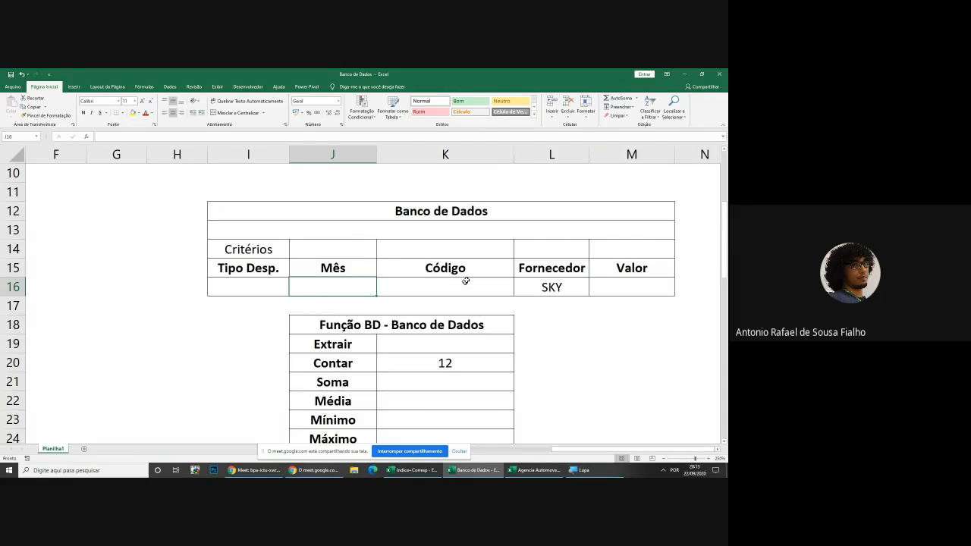
pyautogui.click(554, 287)
pyautogui.press('Delete')
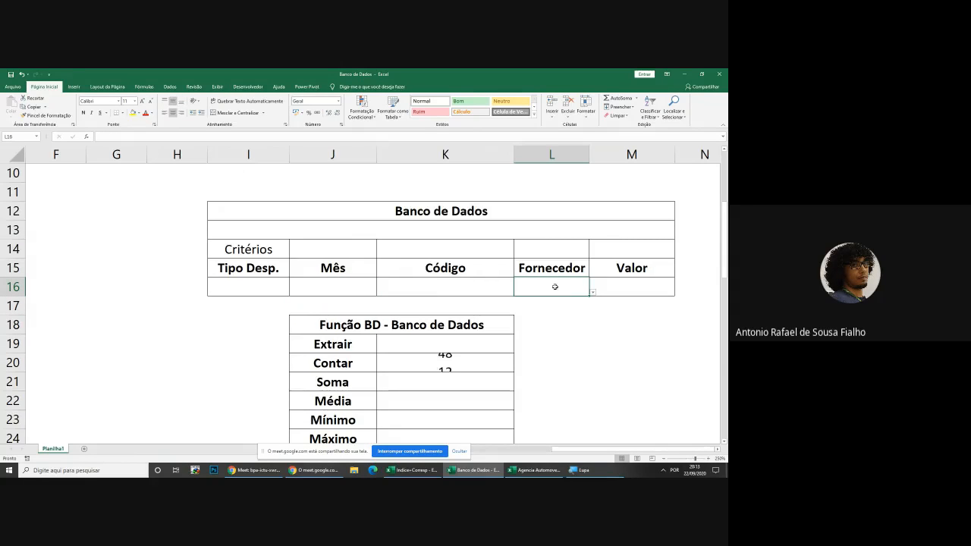
# Examine the empty criteria row 16, the BDCONTAR count in K20 and the source records in columns A to E
pyautogui.click(240, 290)
pyautogui.moveTo(300, 289); pyautogui.dragTo(600, 291)
pyautogui.click(602, 360)
pyautogui.click(484, 369)
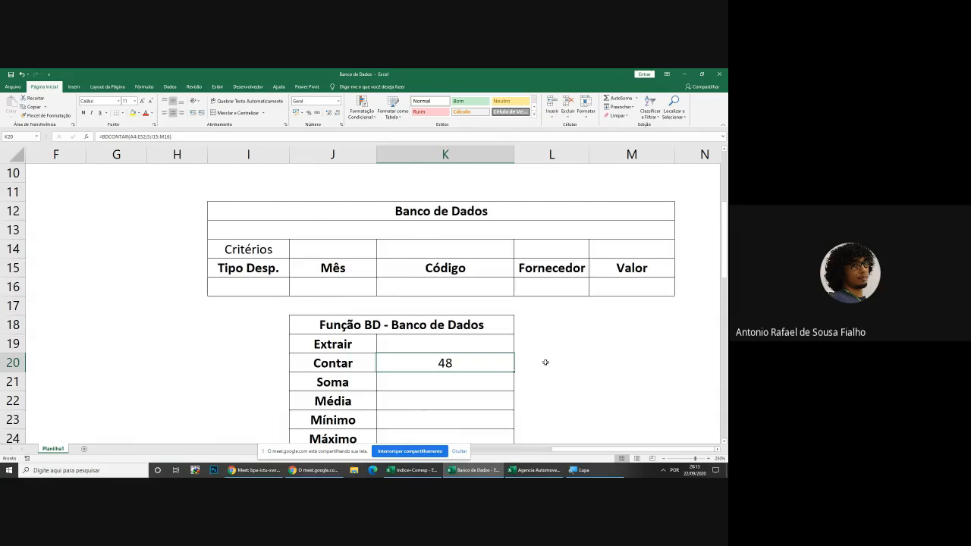
pyautogui.scroll(-1, 546, 362)
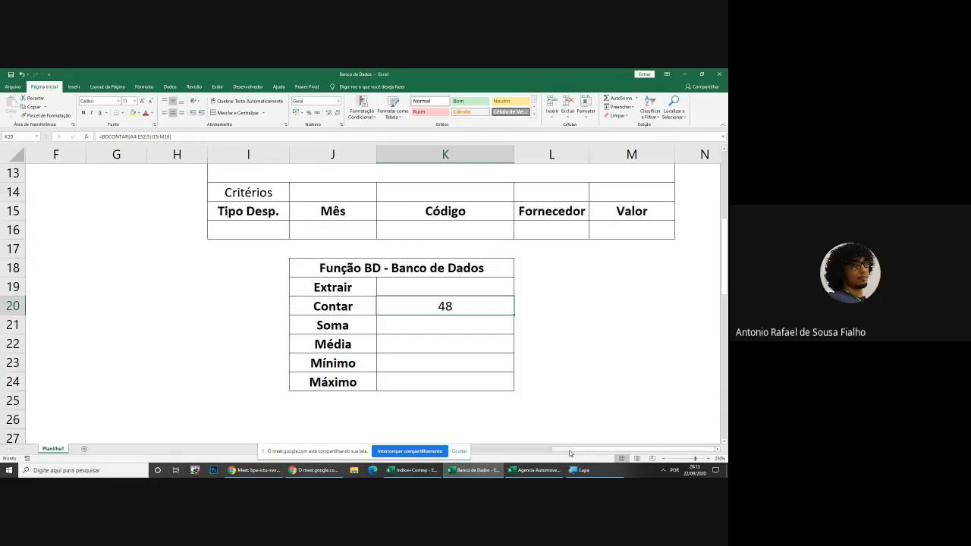
pyautogui.moveTo(569, 453); pyautogui.dragTo(342, 451)
pyautogui.scroll(4, 270, 354)
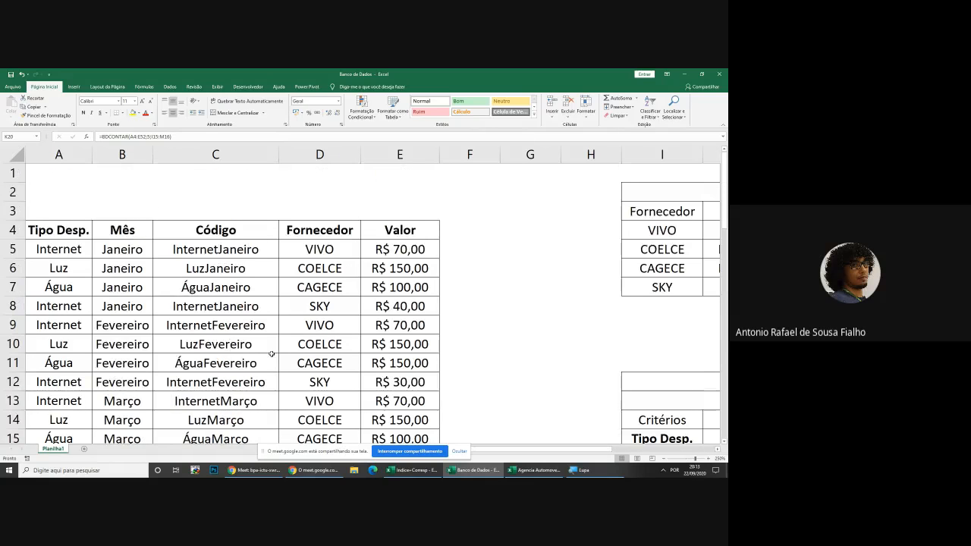
pyautogui.scroll(-2, 281, 348)
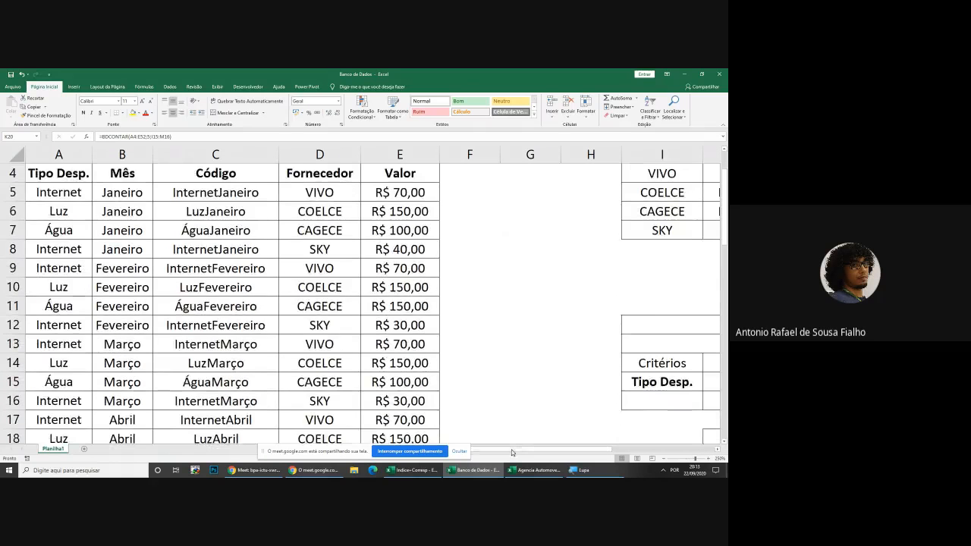
# Choose VIVO as the Fornecedor criterion in L16 and check the BDCONTAR count in K20 against criteria row 16
pyautogui.hscroll(3, 647, 383)
pyautogui.scroll(-2, 647, 383)
pyautogui.click(562, 285)
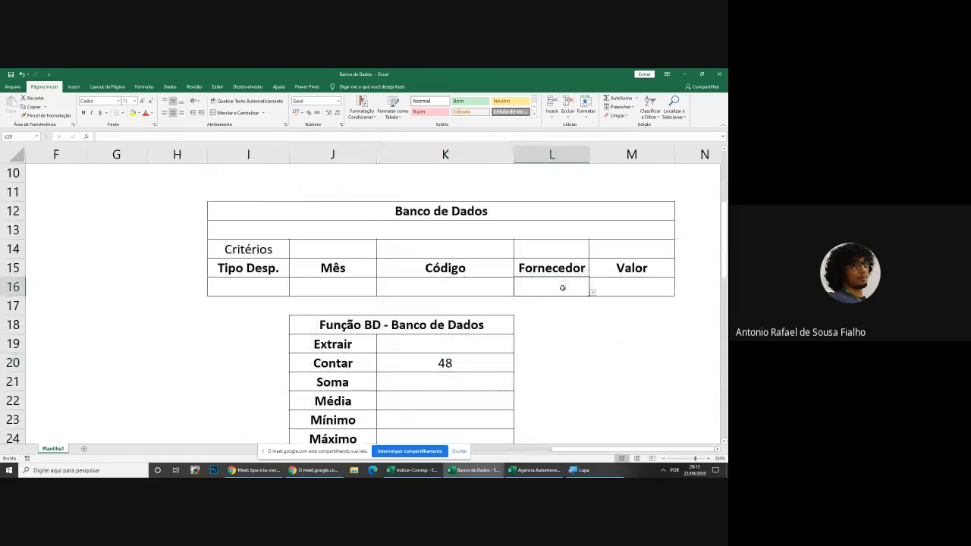
pyautogui.click(593, 293)
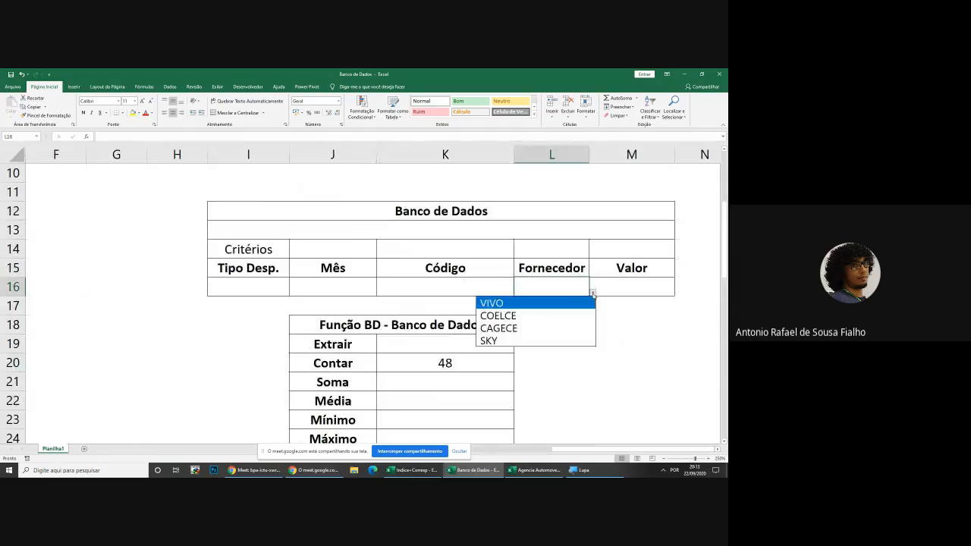
pyautogui.click(536, 304)
pyautogui.click(574, 383)
pyautogui.click(556, 286)
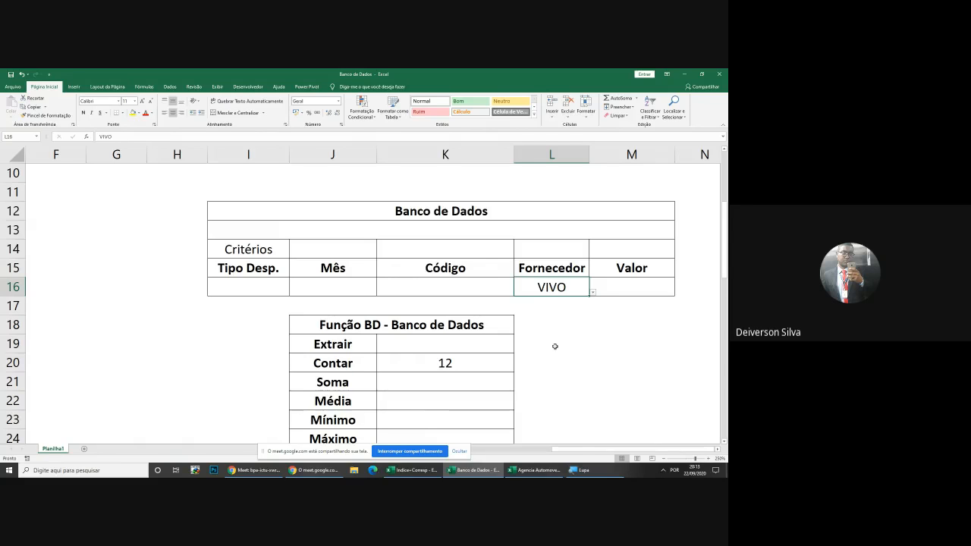
pyautogui.scroll(-2, 554, 346)
pyautogui.scroll(1, 553, 344)
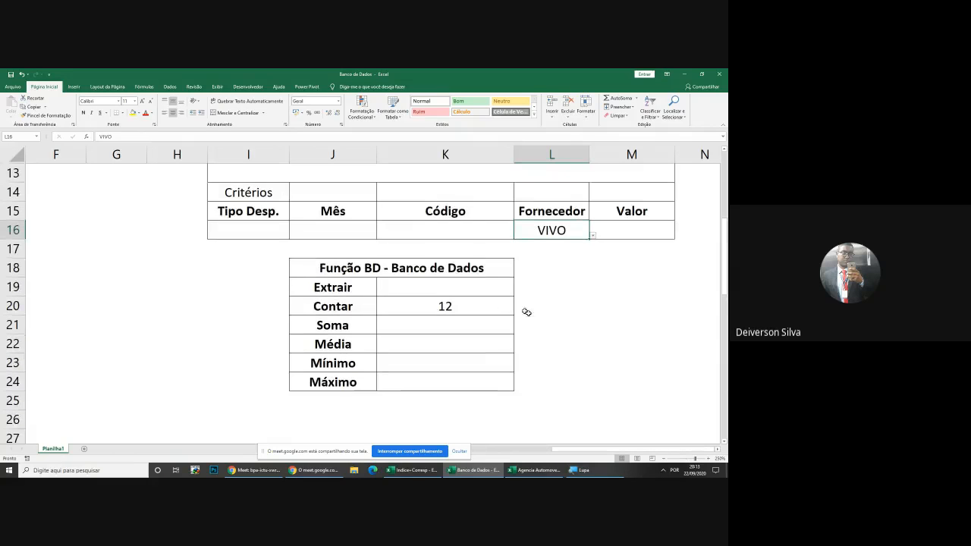
pyautogui.click(478, 304)
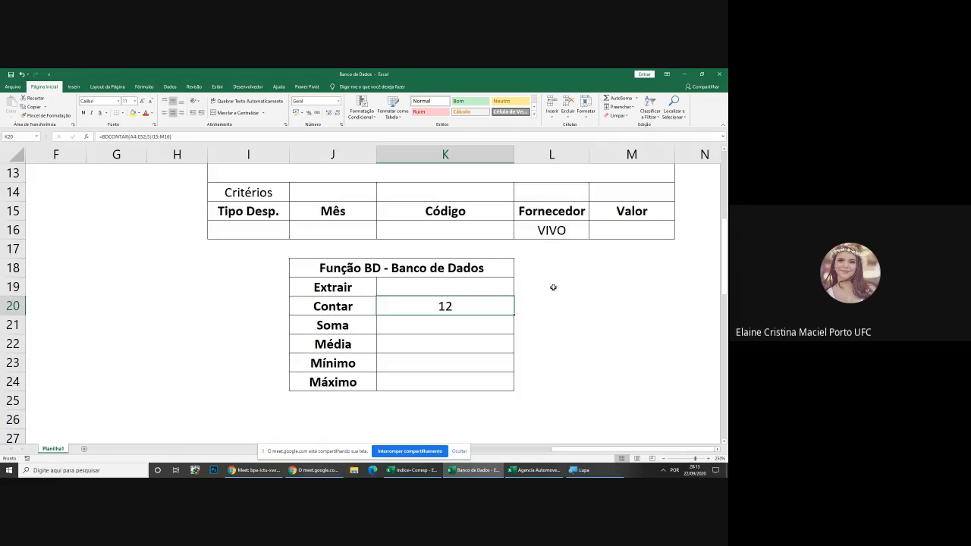
pyautogui.click(552, 230)
pyautogui.moveTo(261, 231); pyautogui.dragTo(629, 230)
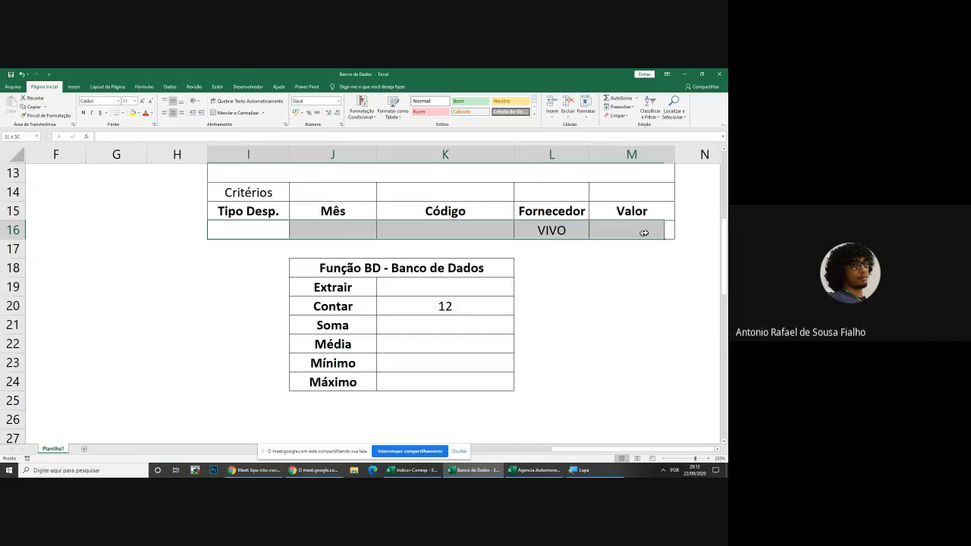
pyautogui.click(545, 231)
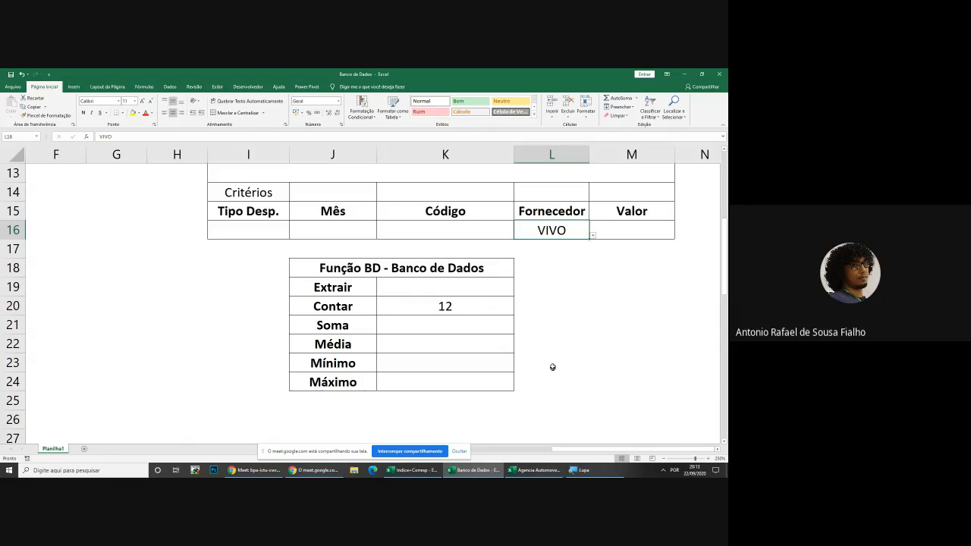
# Change the Fornecedor criterion in L16 to COELCE, CAGECE and SKY in turn to compare the counts
pyautogui.click(594, 237)
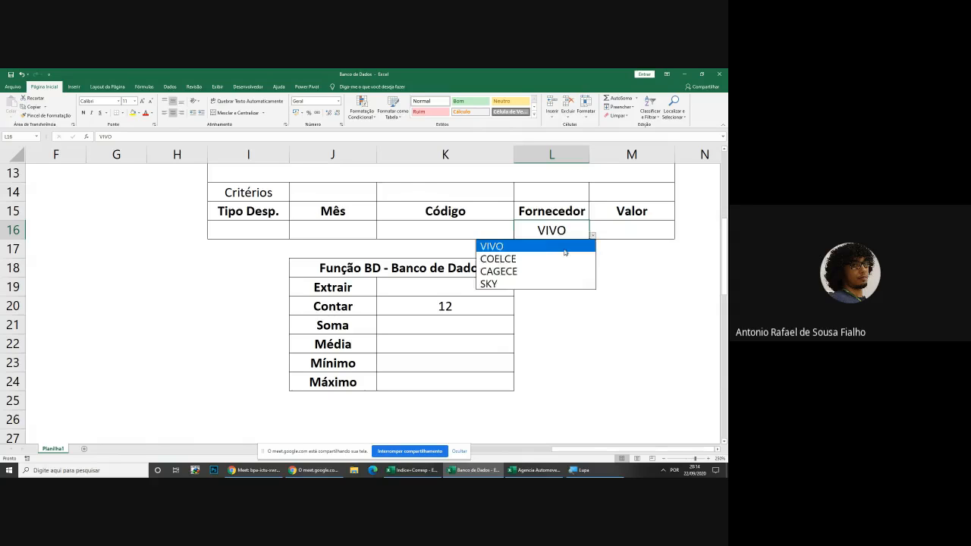
pyautogui.click(586, 258)
pyautogui.click(592, 235)
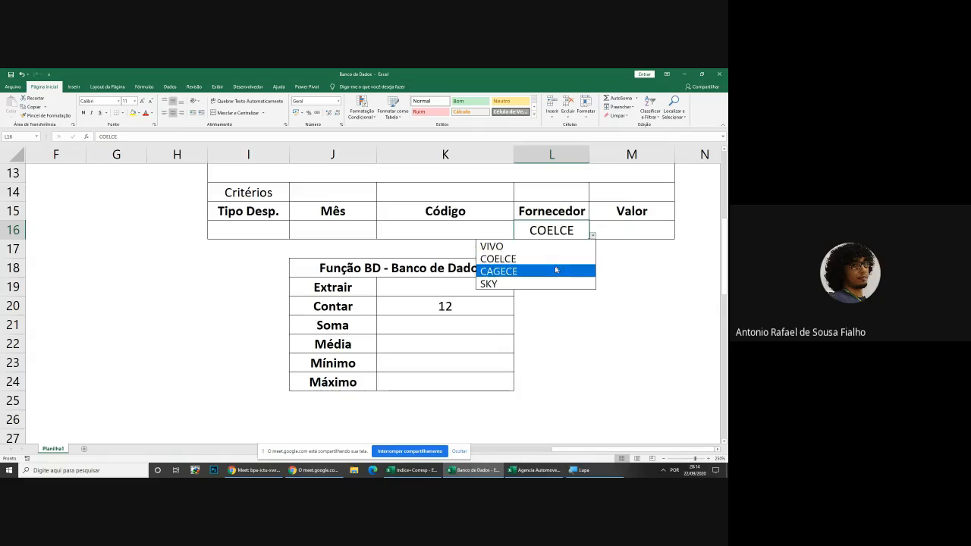
pyautogui.click(560, 271)
pyautogui.click(592, 236)
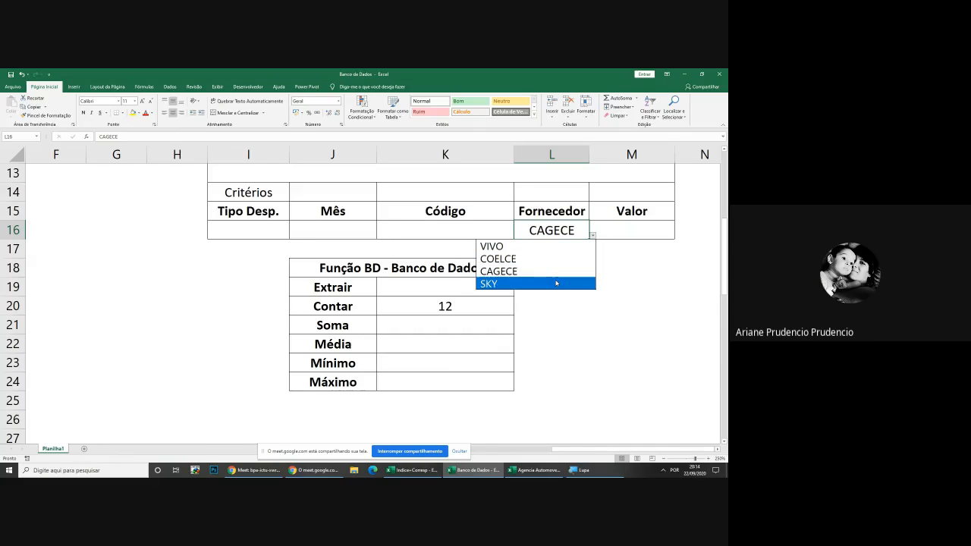
pyautogui.click(559, 284)
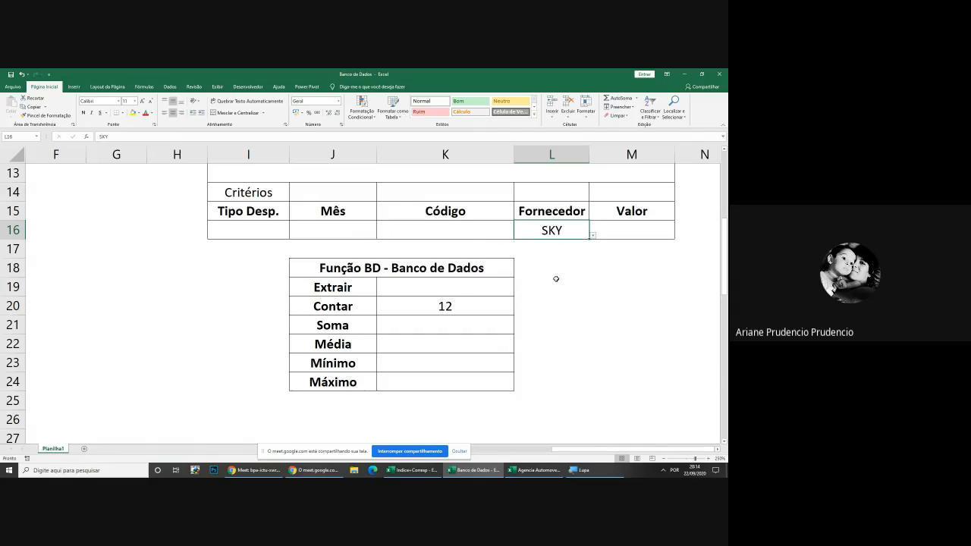
pyautogui.click(593, 237)
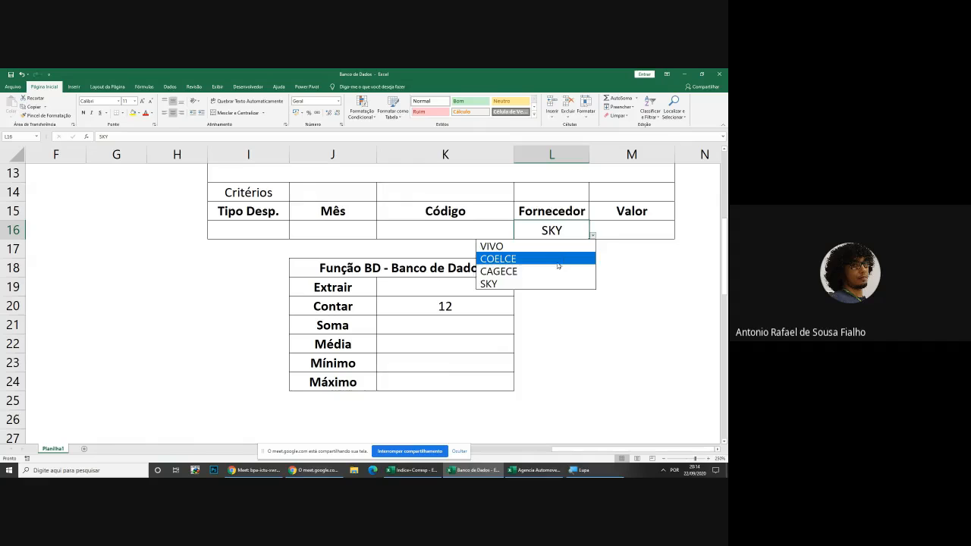
pyautogui.click(577, 364)
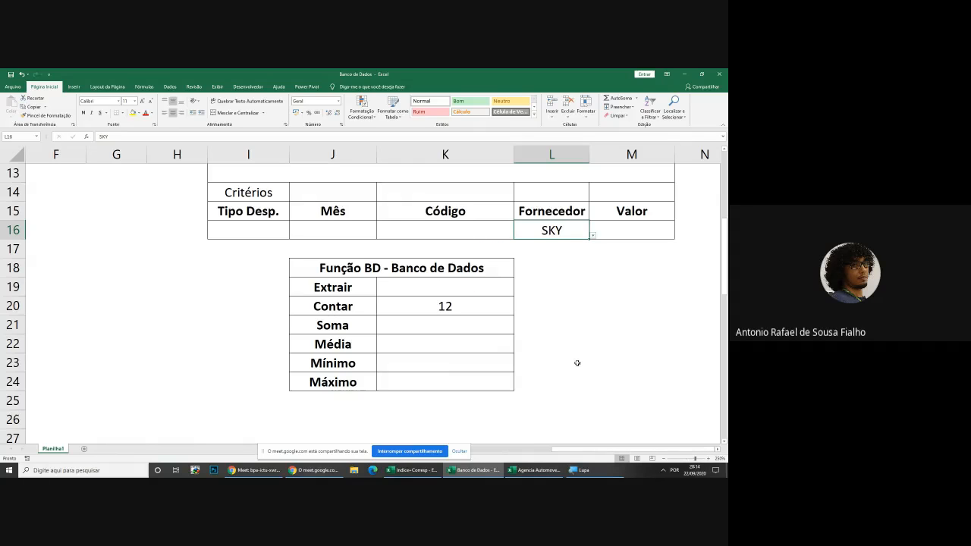
# Clear the Fornecedor criterion in L16
pyautogui.click(450, 233)
pyautogui.click(562, 234)
pyautogui.press('Delete')
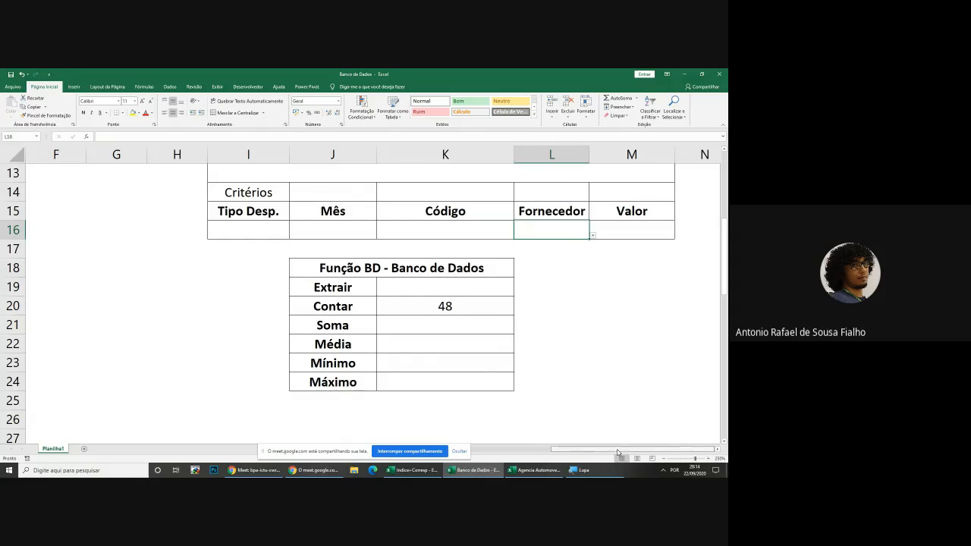
# Enter >100 as the Valor criterion in M16
pyautogui.moveTo(617, 453)
pyautogui.mouseDown()
pyautogui.moveTo(511, 452)
pyautogui.moveTo(629, 449)
pyautogui.mouseUp()
pyautogui.click(620, 234)
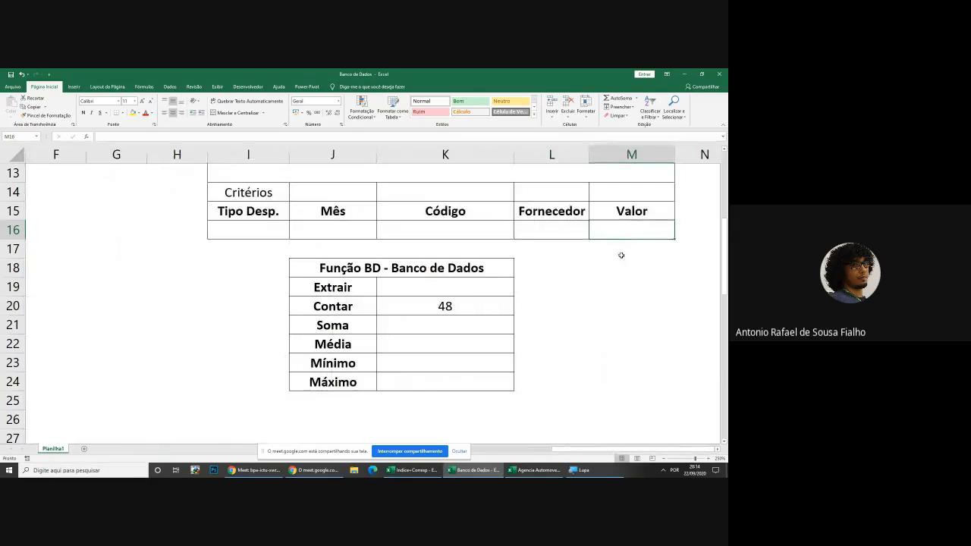
pyautogui.write('>15')
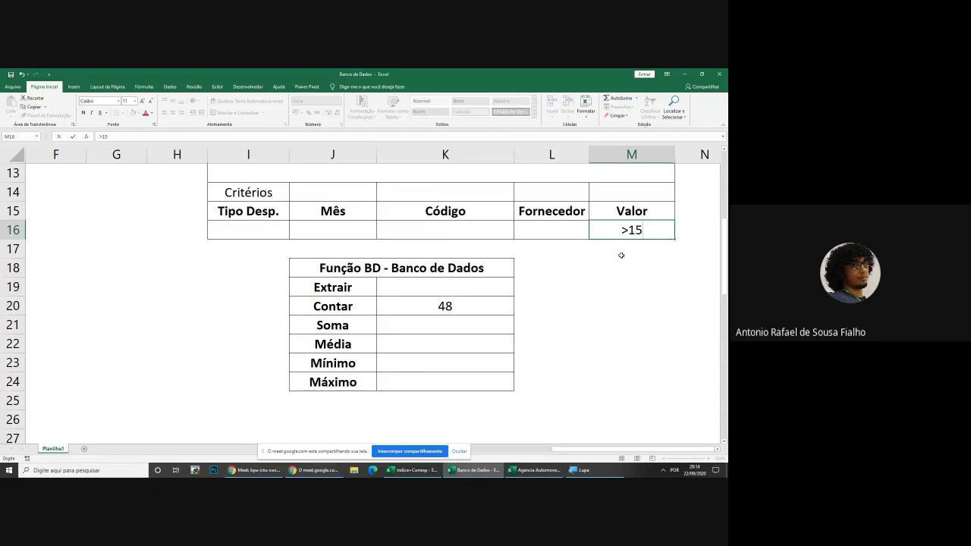
pyautogui.press('BackSpace')
pyautogui.write('00')
pyautogui.press('Return')
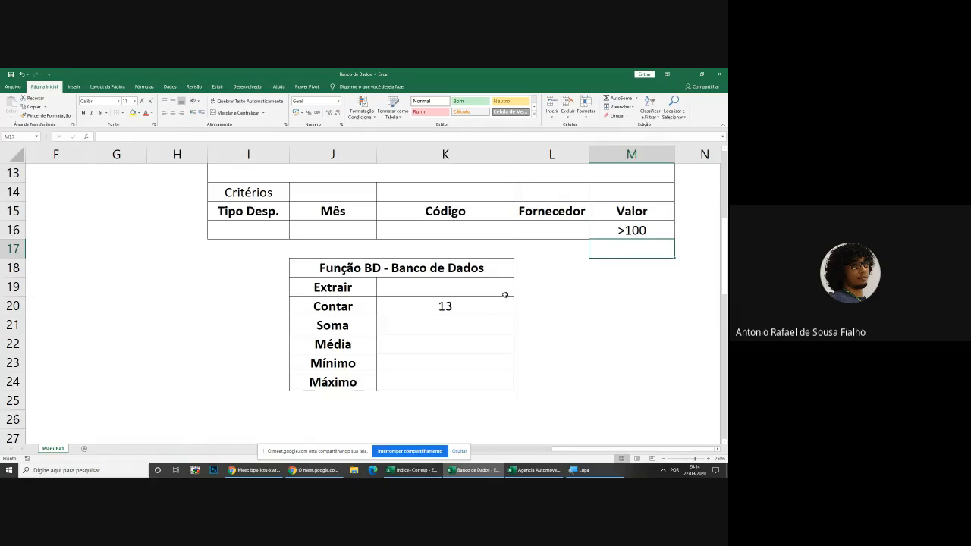
# Check the BDCONTAR formula in K20, clear the Valor criterion in M16 and return to K20
pyautogui.click(480, 312)
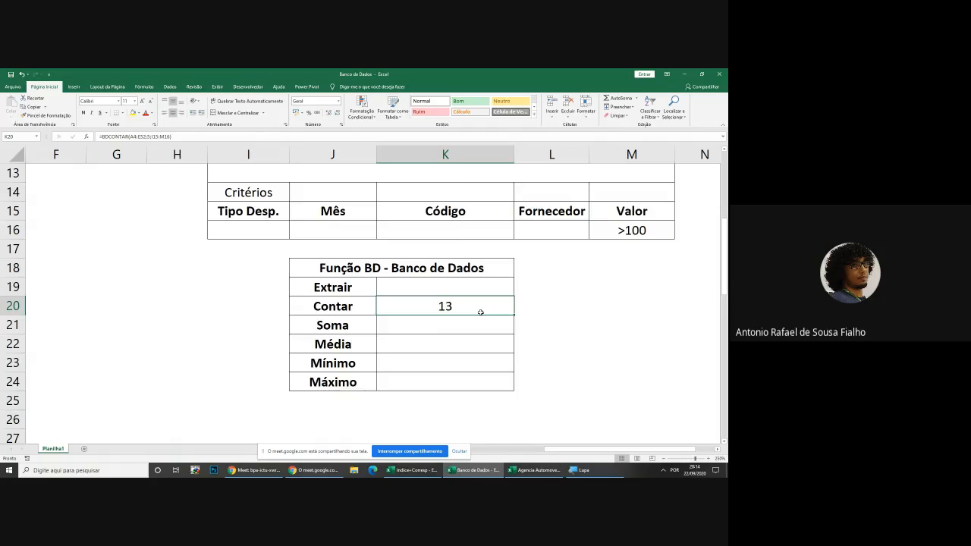
pyautogui.press('Right')
pyautogui.press('Right')
pyautogui.press('Right')
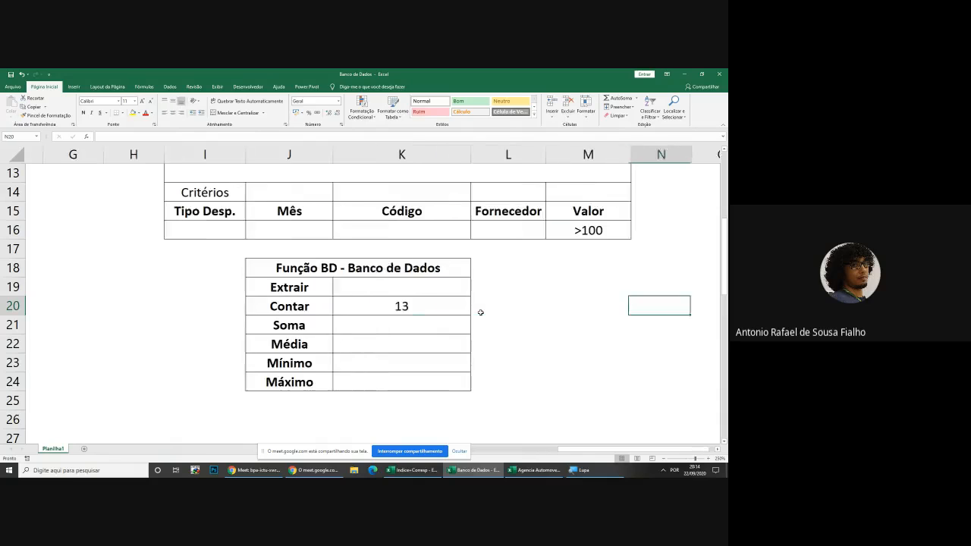
pyautogui.press('Up')
pyautogui.press('Up')
pyautogui.press('Up')
pyautogui.press('Up')
pyautogui.press('Left')
pyautogui.press('Delete')
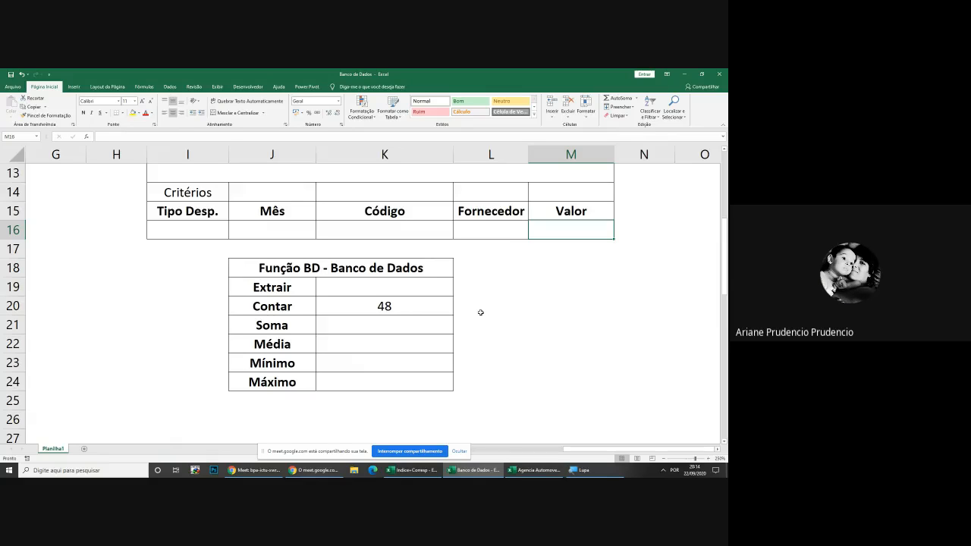
pyautogui.click(426, 309)
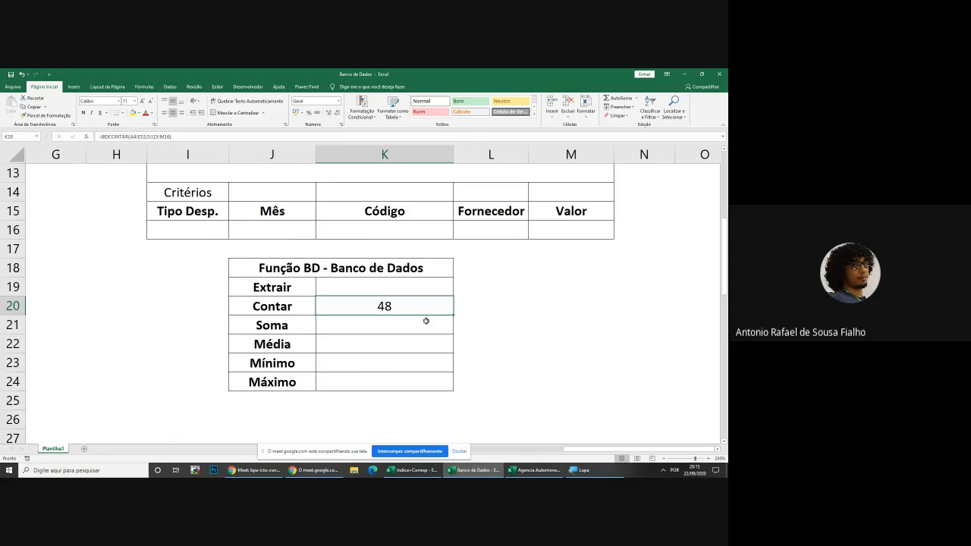
# Start a BDSOMA formula in K21 for Soma, with A4:E52 as the database range
pyautogui.click(426, 324)
pyautogui.write('=bdsoma')
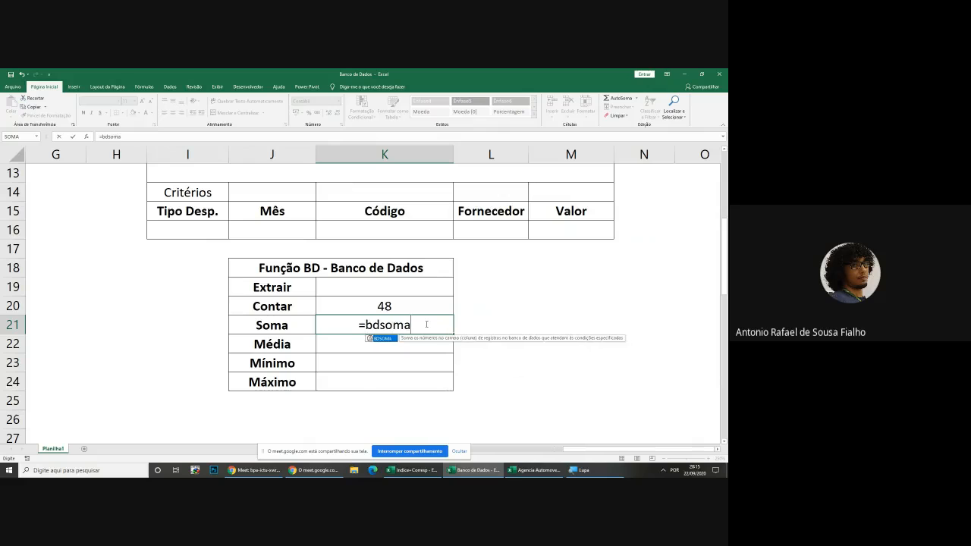
pyautogui.press('Tab')
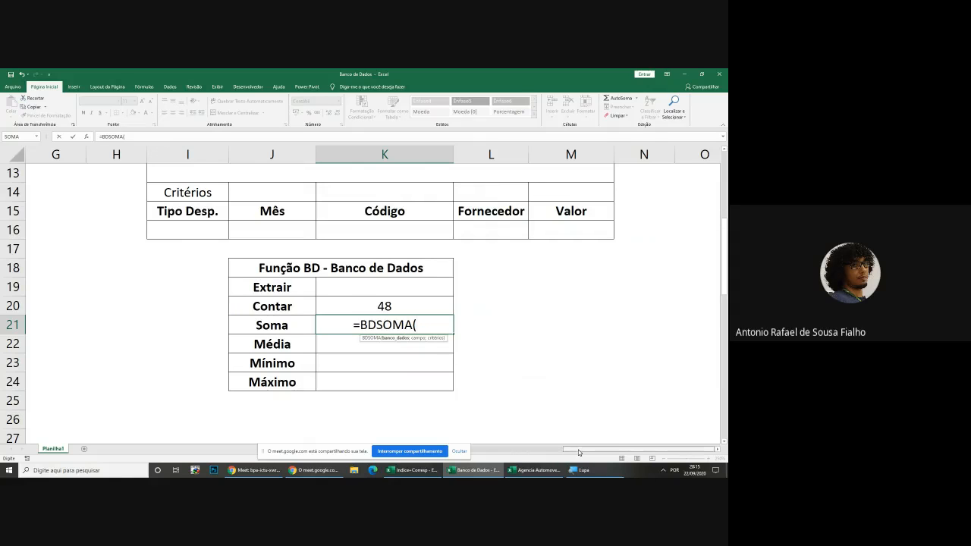
pyautogui.moveTo(578, 452); pyautogui.dragTo(398, 458)
pyautogui.scroll(4, 173, 261)
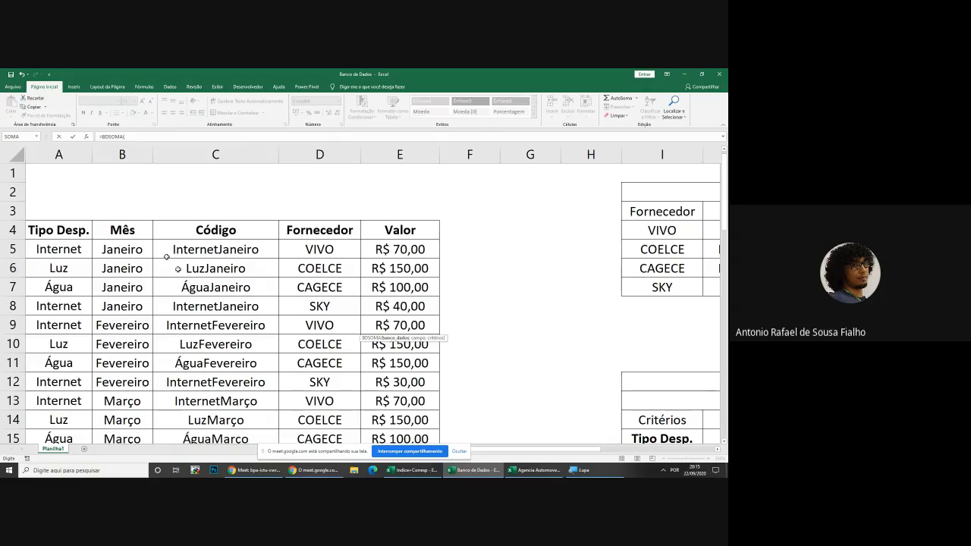
pyautogui.click(69, 227)
pyautogui.hotkey('ctrl', 'shift', 'Right')
pyautogui.hotkey('ctrl', 'shift', 'Down')
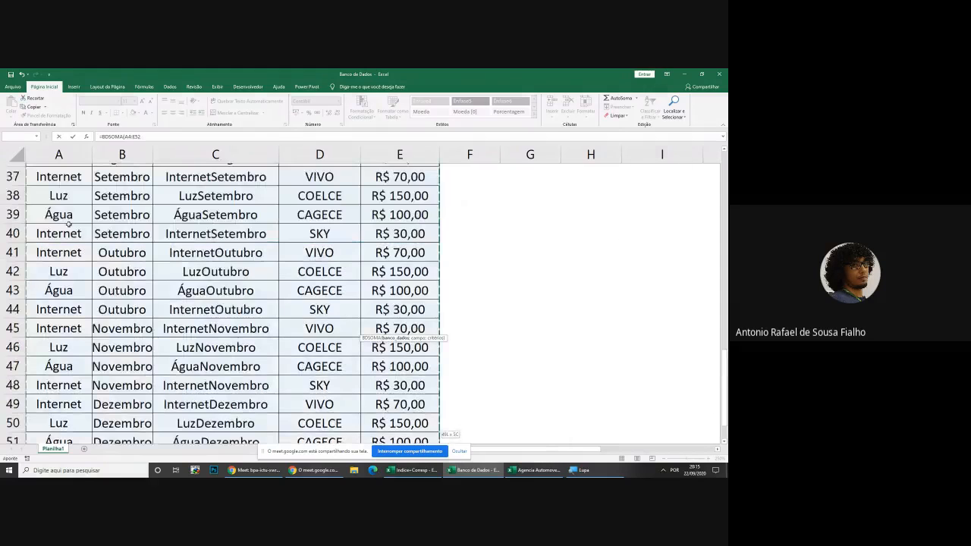
# Complete the BDSOMA formula's arguments with field 5 and criteria range I15:M16
pyautogui.moveTo(520, 450); pyautogui.dragTo(625, 425)
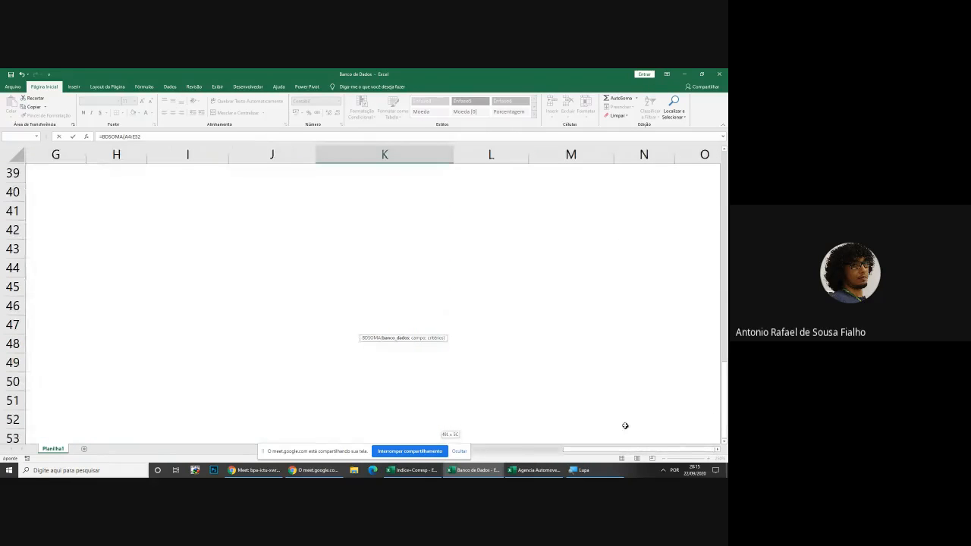
pyautogui.scroll(8, 564, 394)
pyautogui.write(';')
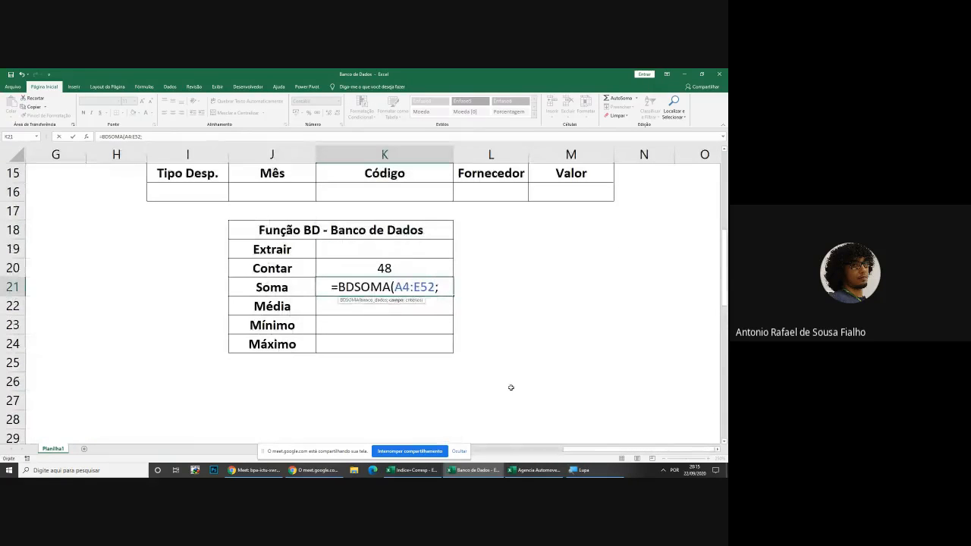
pyautogui.write('5')
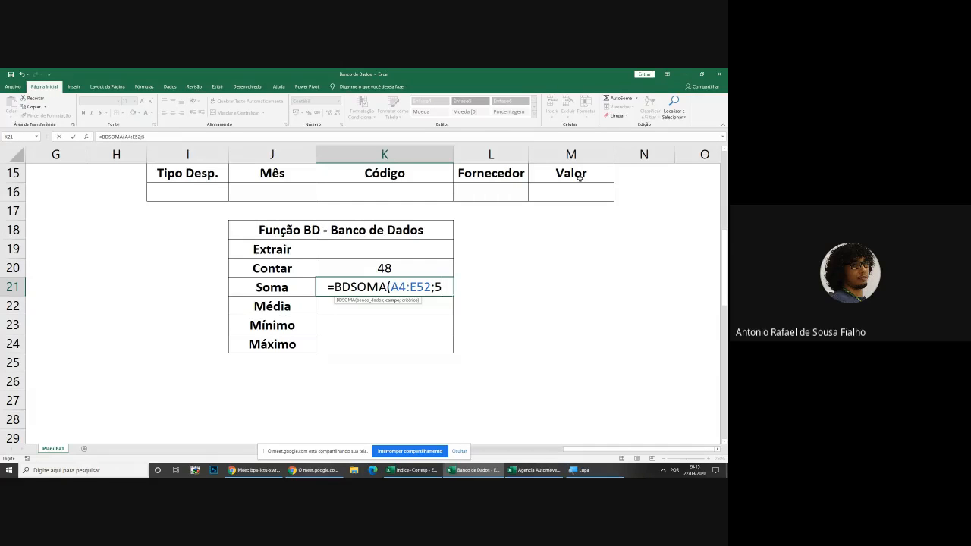
pyautogui.write(';')
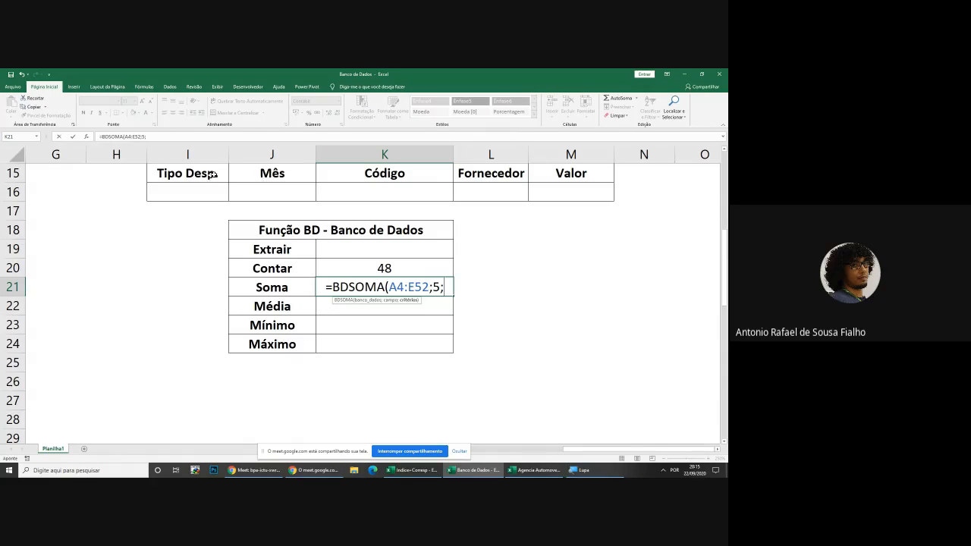
pyautogui.moveTo(211, 176); pyautogui.dragTo(553, 194)
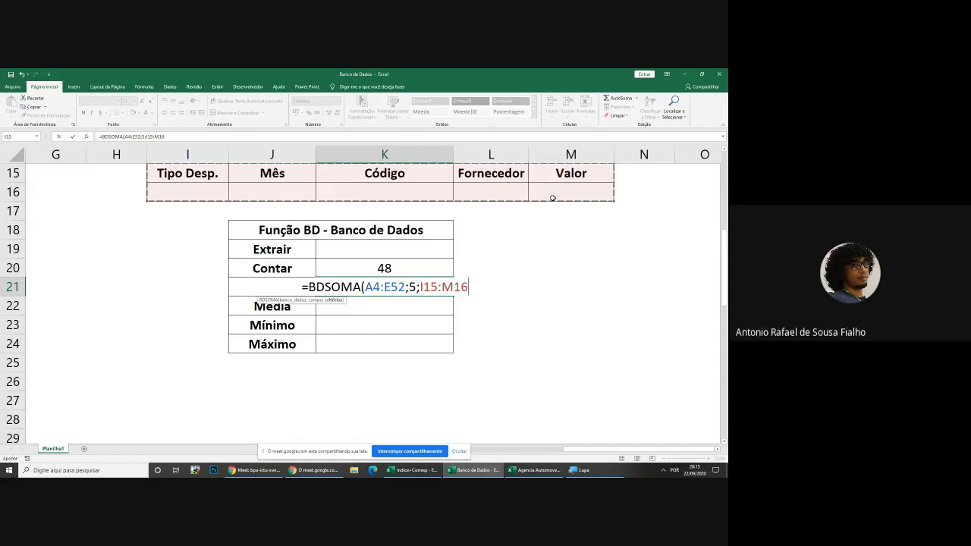
pyautogui.write(')')
pyautogui.scroll(1, 542, 364)
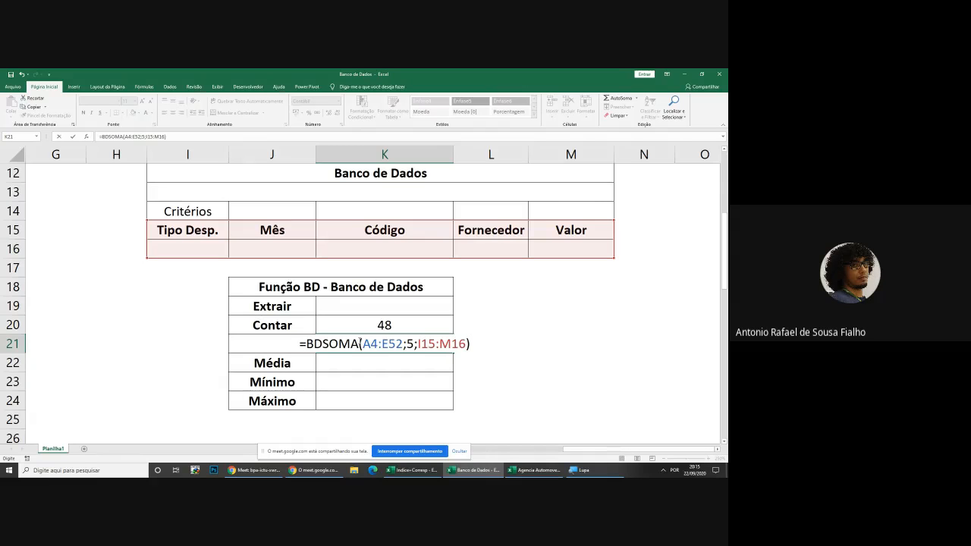
# Review the BDSOMA formula's database, field and criteria arguments against the sheet and commit the formula in K21
pyautogui.moveTo(364, 344); pyautogui.dragTo(466, 343)
pyautogui.click(403, 343)
pyautogui.click(467, 344)
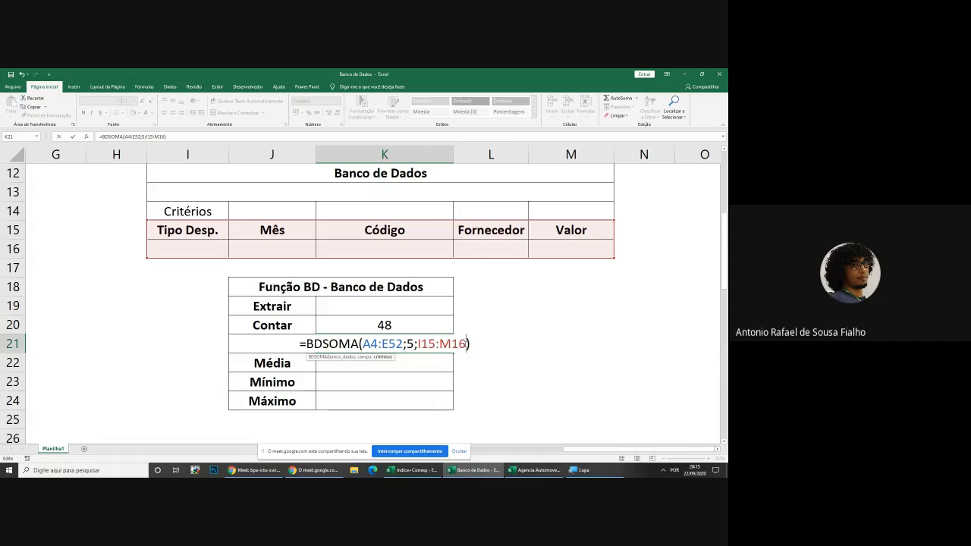
pyautogui.click(471, 344)
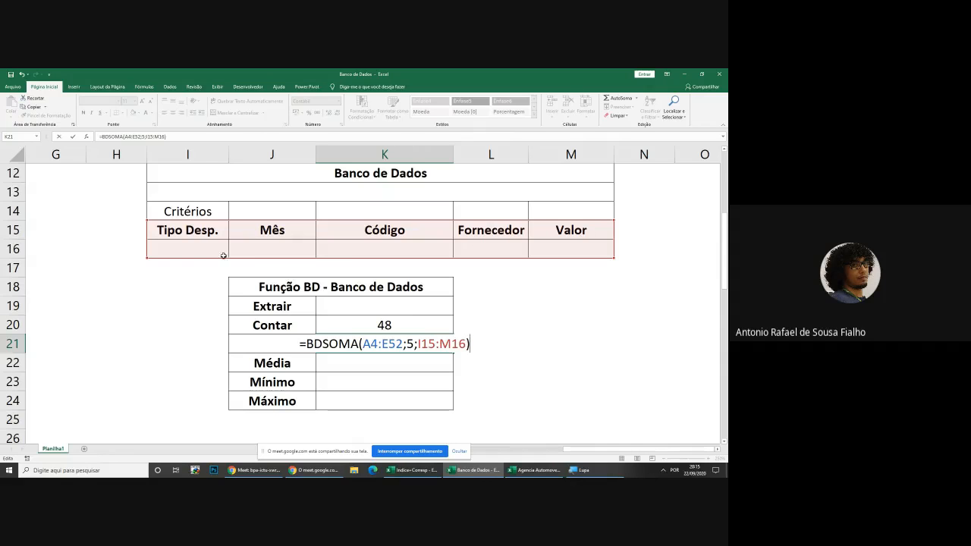
pyautogui.hotkey('ctrl', 'Return')
pyautogui.moveTo(571, 451)
pyautogui.mouseDown()
pyautogui.moveTo(455, 450)
pyautogui.moveTo(572, 451)
pyautogui.mouseUp()
pyautogui.scroll(3, 292, 369)
pyautogui.scroll(-2, 292, 369)
pyautogui.scroll(-1, 540, 358)
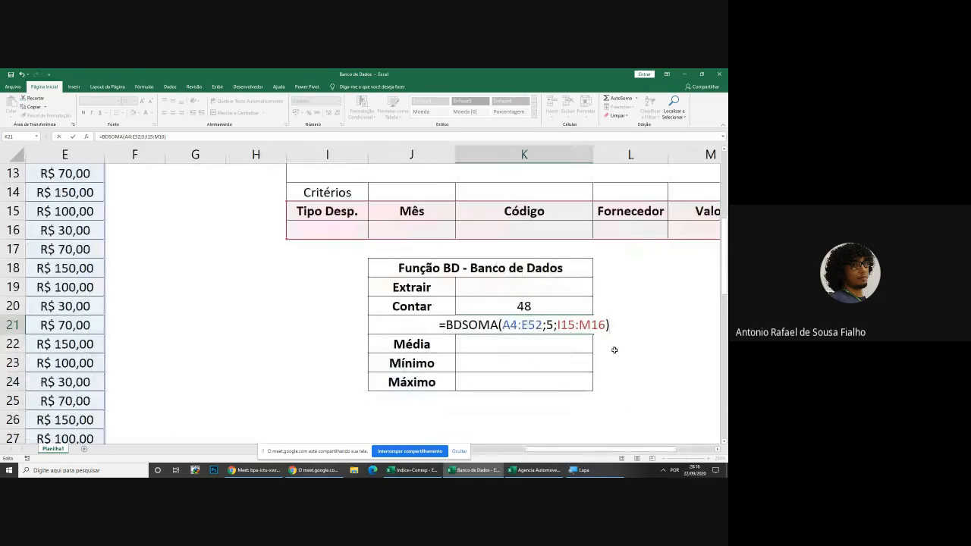
pyautogui.scroll(-1, 605, 372)
pyautogui.moveTo(571, 450); pyautogui.dragTo(599, 442)
pyautogui.scroll(1, 579, 398)
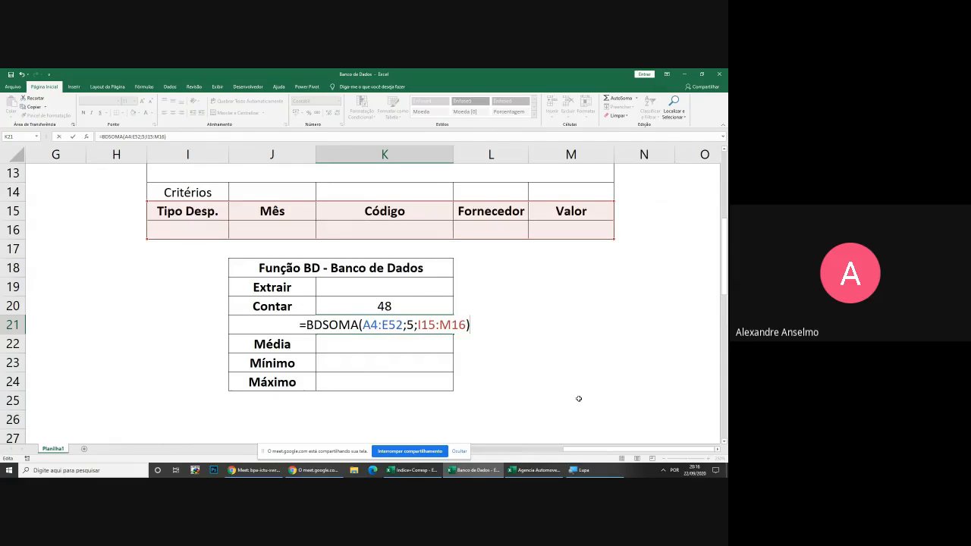
pyautogui.press('Return')
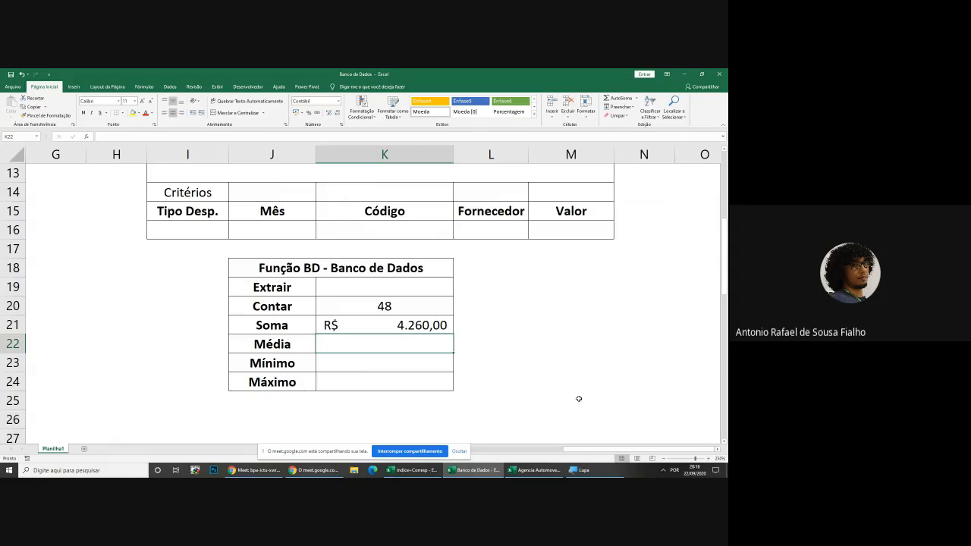
# Set the Fornecedor criterion in L16 to VIVO and COELCE in turn, checking the Soma result in K21 each time
pyautogui.click(505, 230)
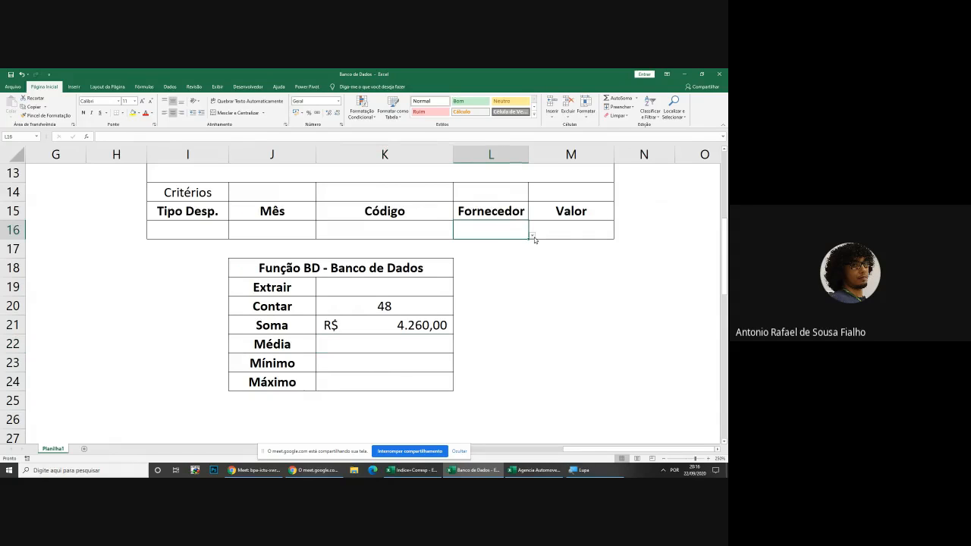
pyautogui.click(532, 235)
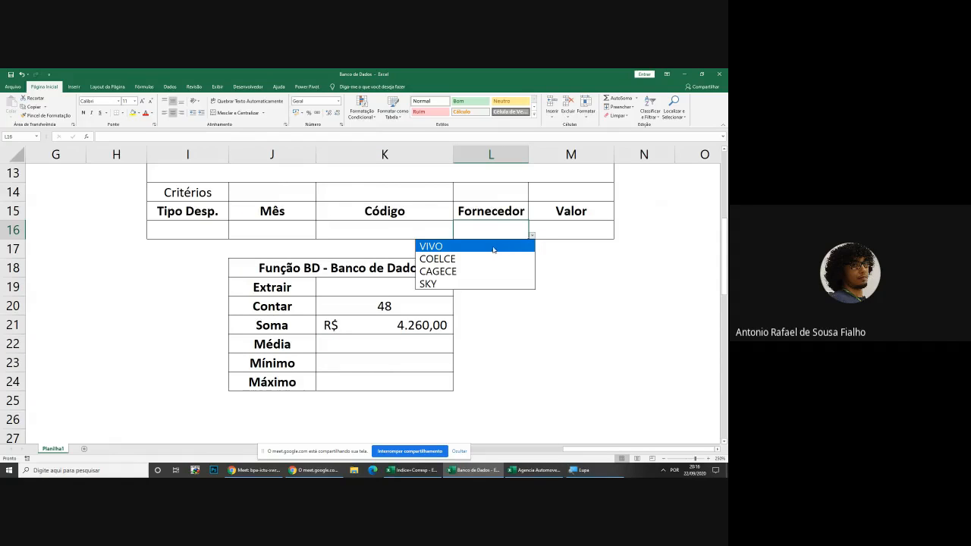
pyautogui.click(493, 247)
pyautogui.click(387, 328)
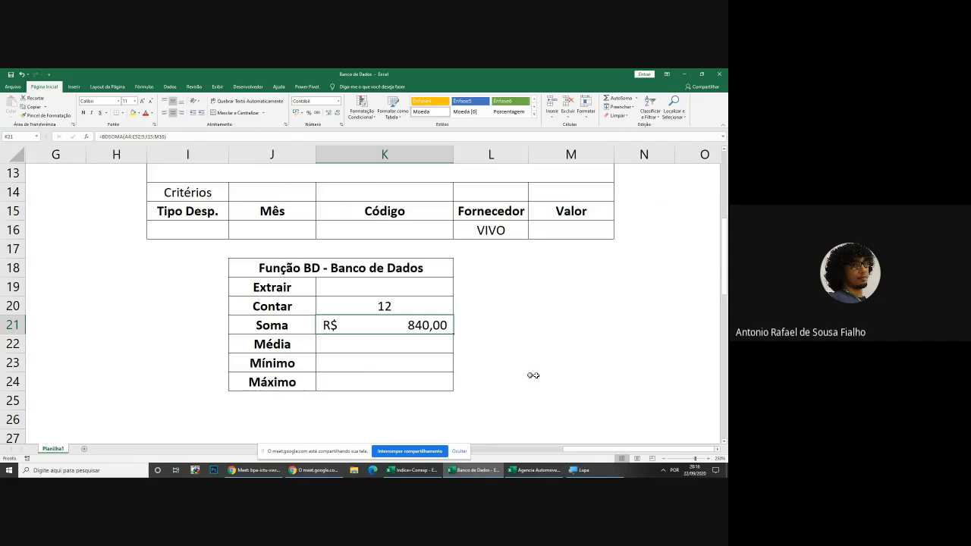
pyautogui.click(503, 235)
pyautogui.click(532, 236)
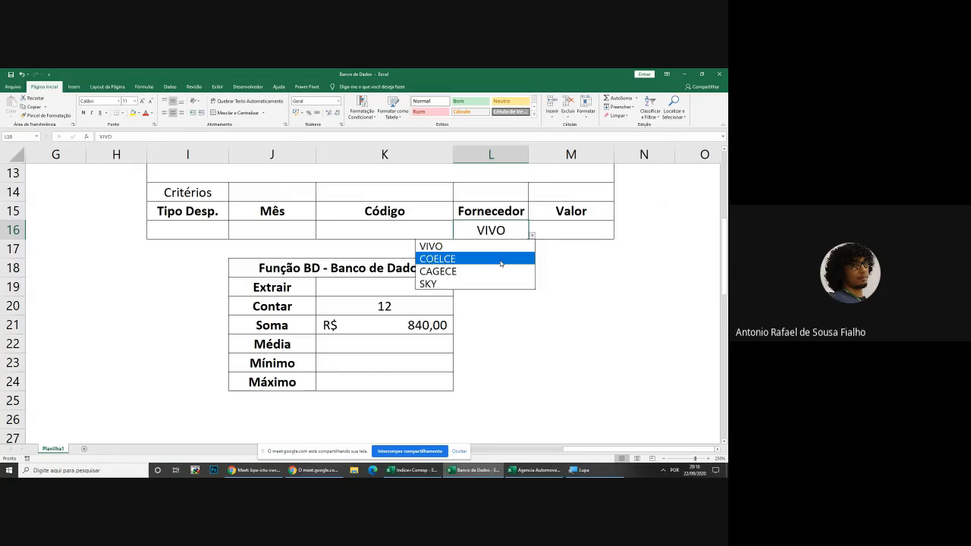
pyautogui.click(504, 256)
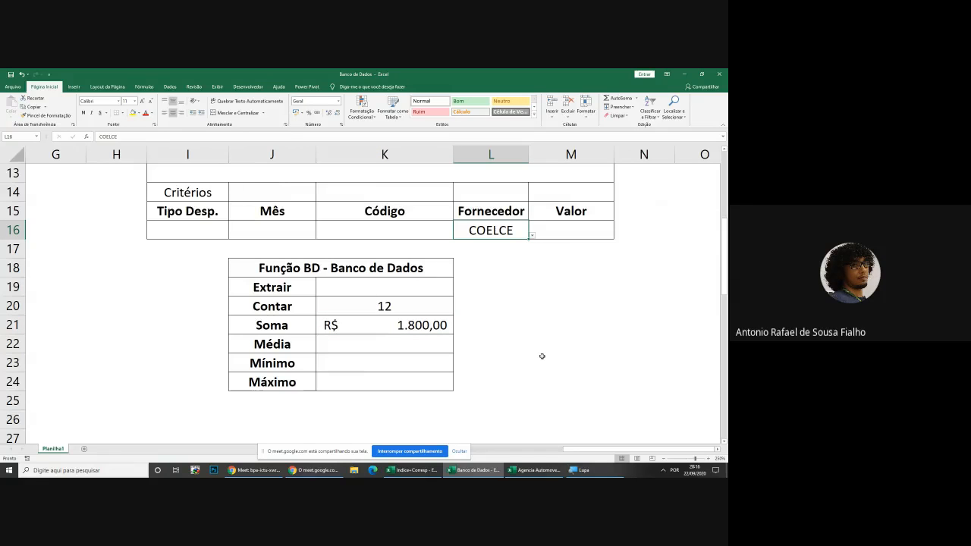
pyautogui.click(374, 326)
pyautogui.click(542, 307)
# Change the Fornecedor criterion in L16 to CAGECE and finally SKY to compare the sums
pyautogui.click(512, 231)
pyautogui.click(532, 236)
pyautogui.click(501, 272)
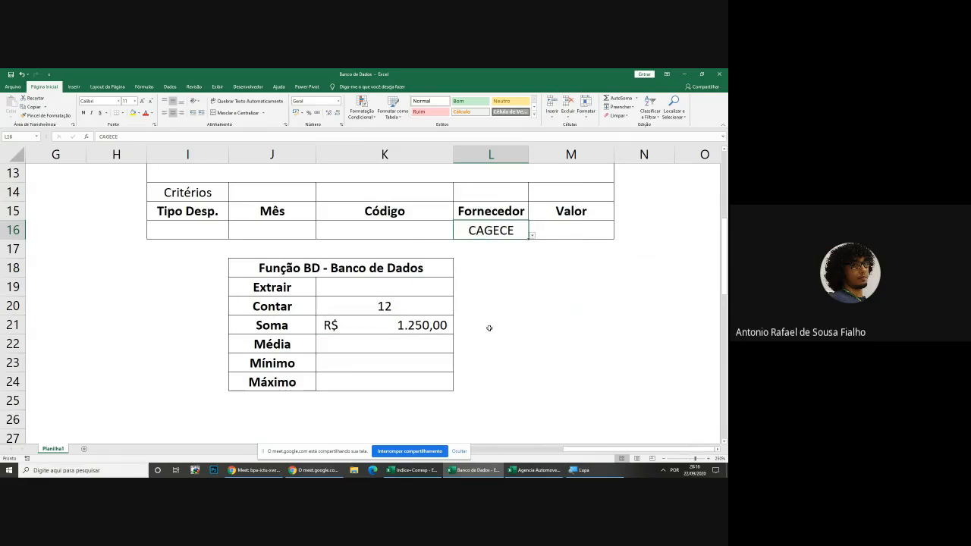
pyautogui.click(441, 317)
pyautogui.click(519, 237)
pyautogui.click(537, 236)
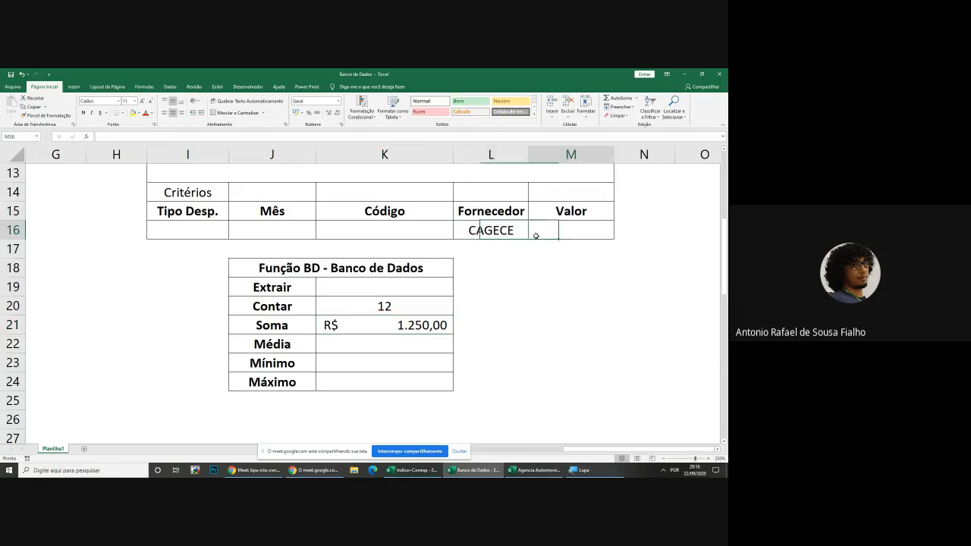
pyautogui.click(522, 234)
pyautogui.click(531, 238)
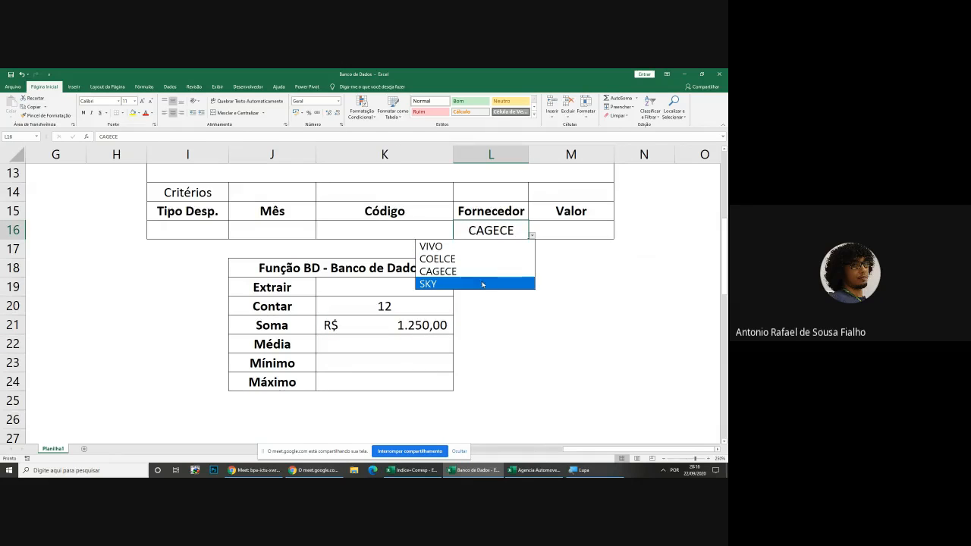
pyautogui.click(482, 282)
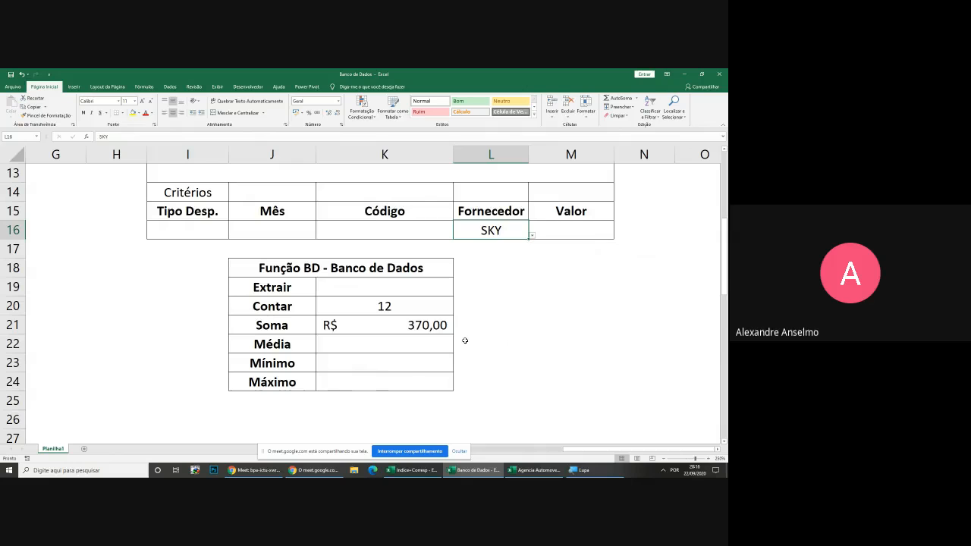
pyautogui.click(336, 343)
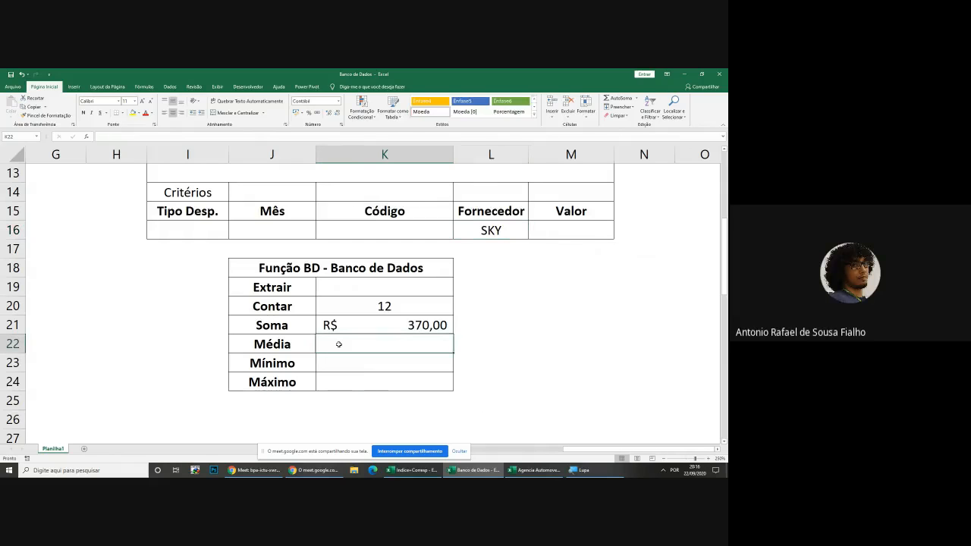
pyautogui.write('=bdmé')
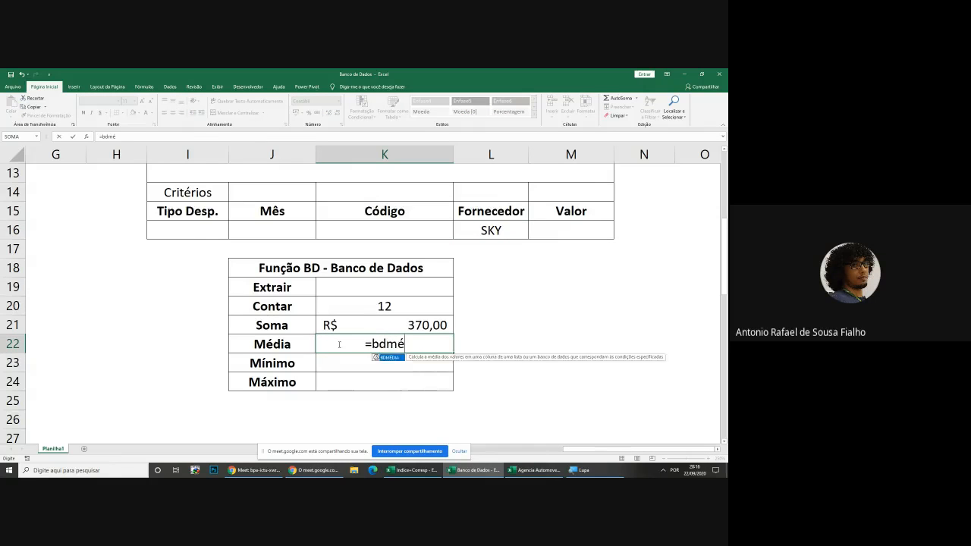
pyautogui.press('Tab')
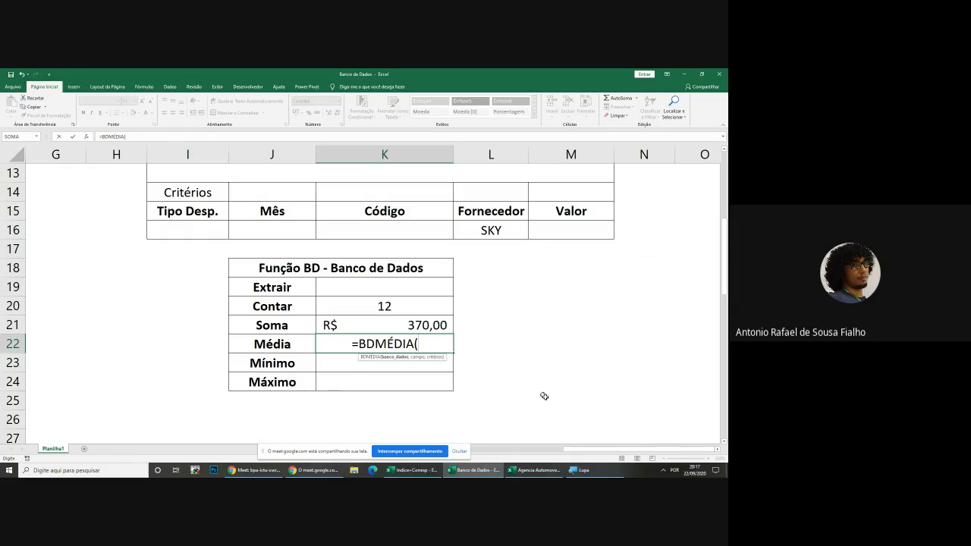
pyautogui.hscroll(-3, 346, 444)
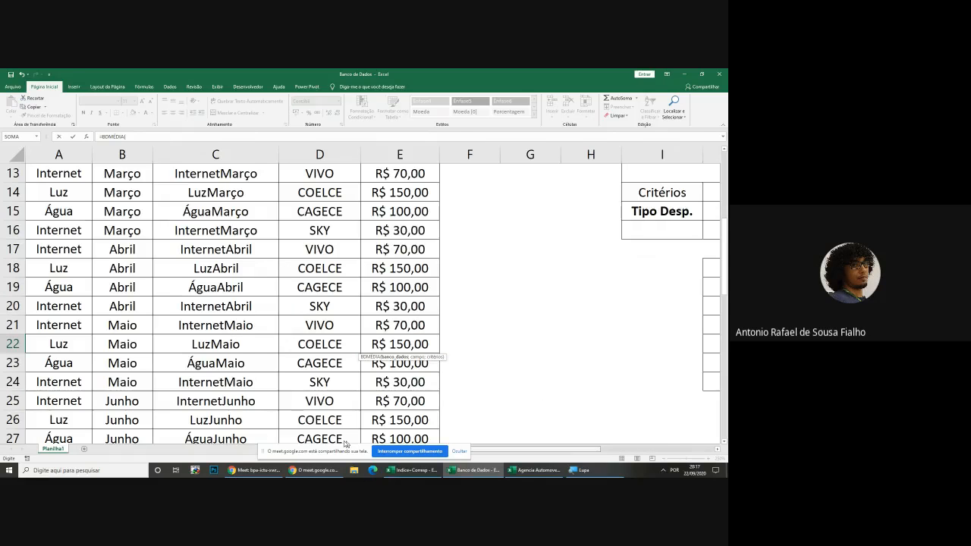
pyautogui.scroll(3, 54, 225)
pyautogui.click(54, 225)
pyautogui.hotkey('ctrl', 'shift', 'Right')
pyautogui.hotkey('ctrl', 'shift', 'Down')
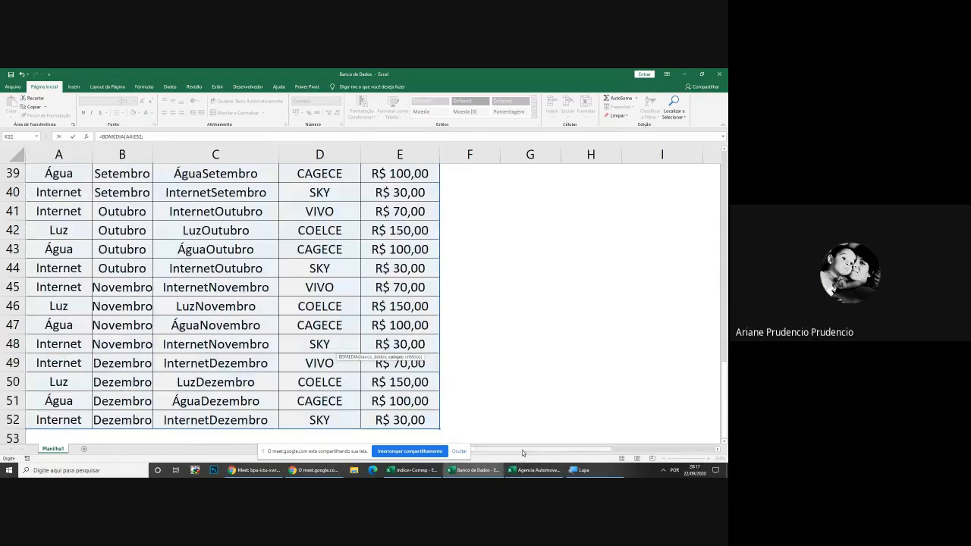
pyautogui.write(';')
pyautogui.scroll(7, 660, 394)
pyautogui.write('5')
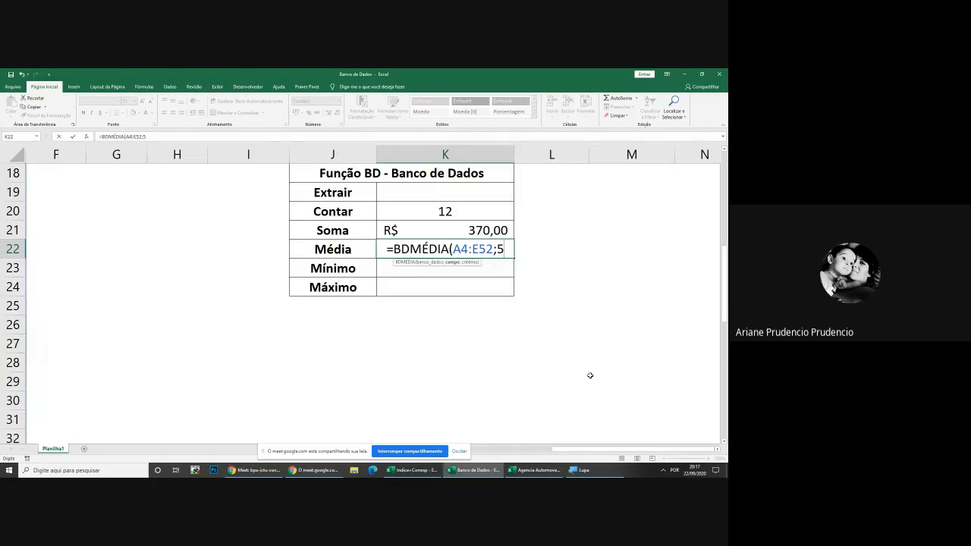
pyautogui.scroll(1, 590, 375)
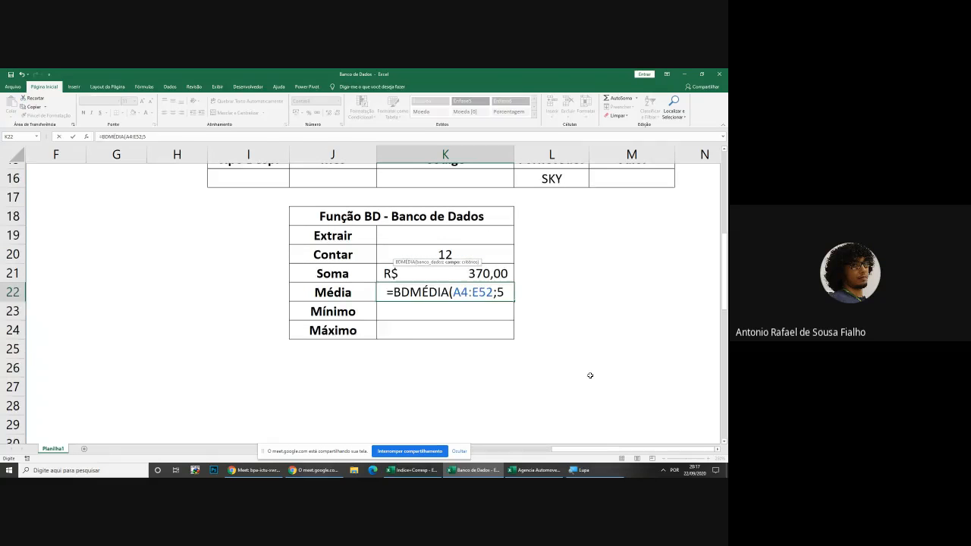
pyautogui.press('Escape')
# Open the BDSOMA formula in K21 to review its database, field and criteria arguments, and close it without changes
pyautogui.click(496, 290)
pyautogui.doubleClick(496, 290)
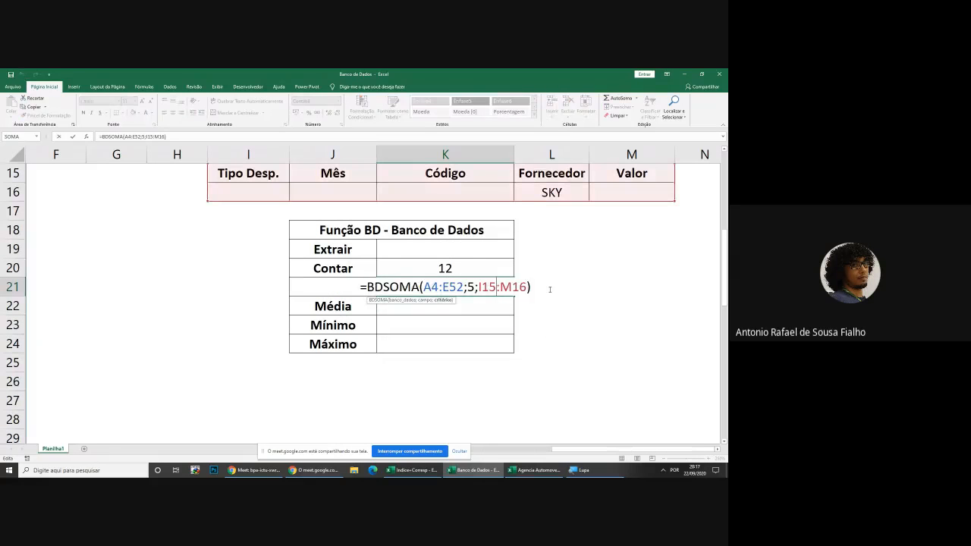
pyautogui.press('Escape')
pyautogui.doubleClick(487, 286)
pyautogui.scroll(1, 486, 285)
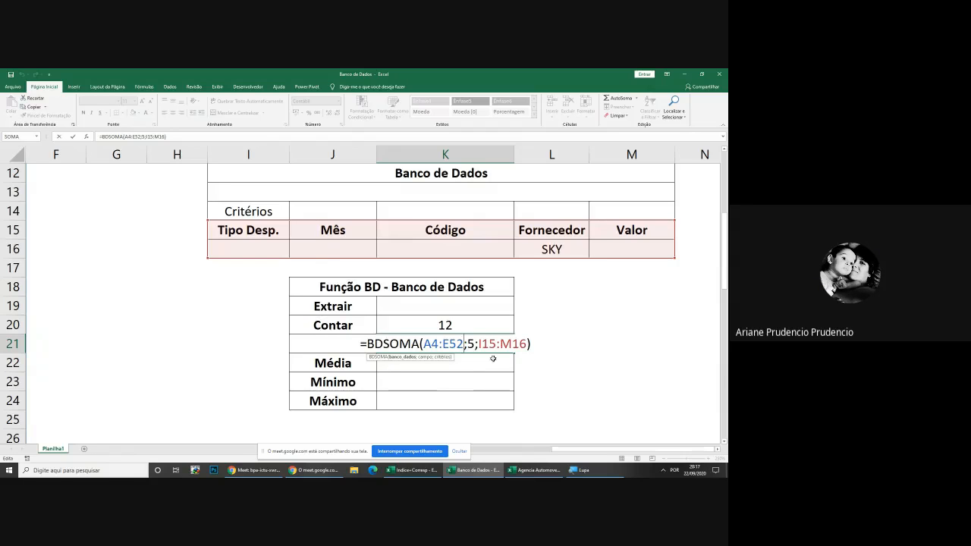
pyautogui.scroll(-1, 531, 343)
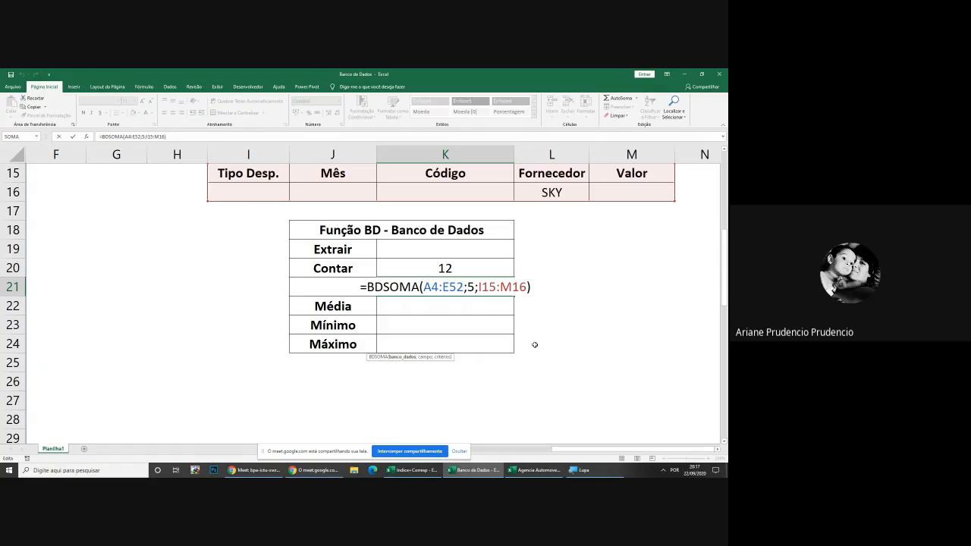
pyautogui.press('Return')
# Calculate the Média in K22 with BDMÉDIA, using database A4:E52, field 5 and criteria I15:M16
pyautogui.write('=bdméd')
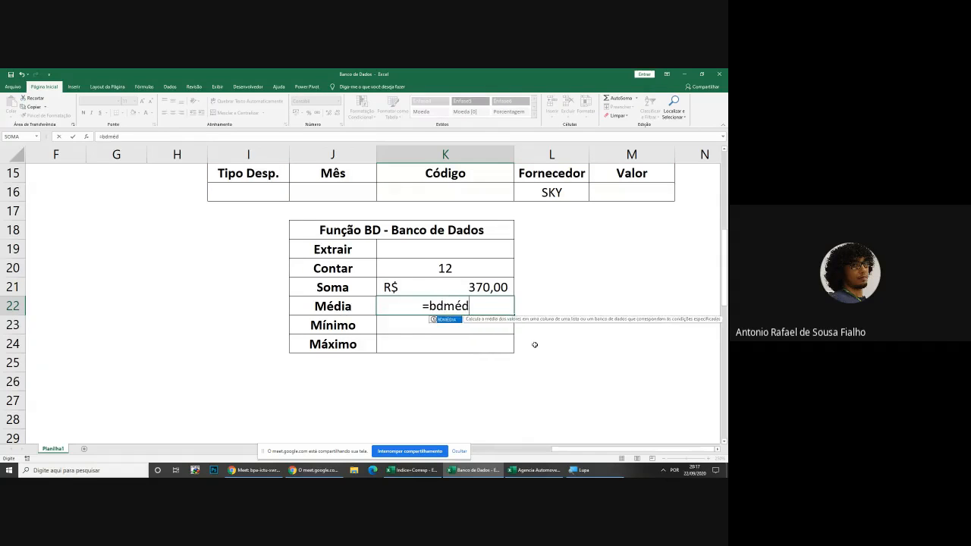
pyautogui.press('Tab')
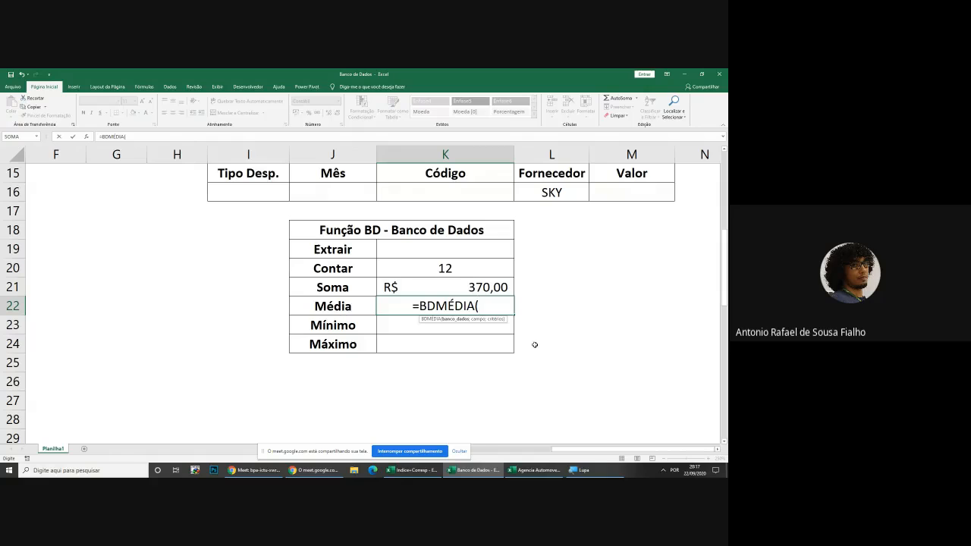
pyautogui.write('A4')
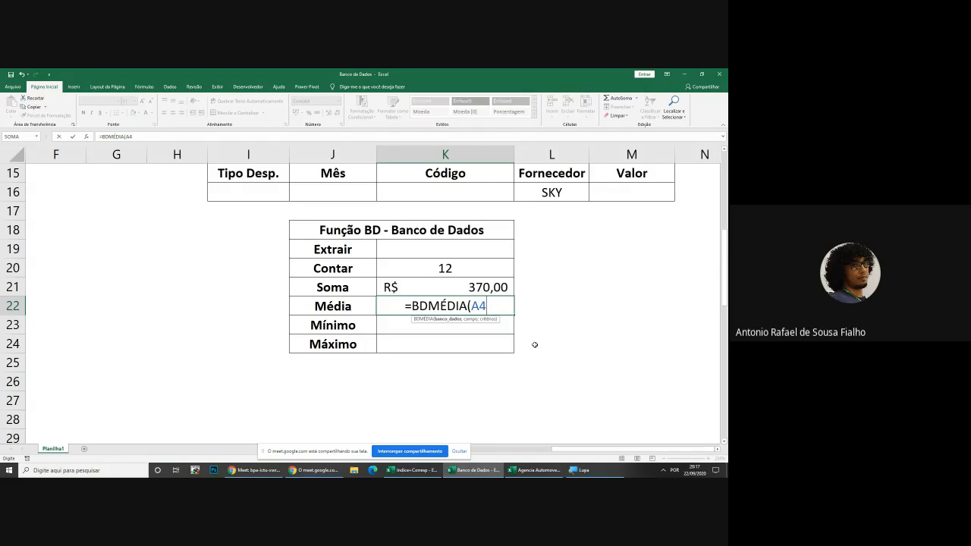
pyautogui.write(':')
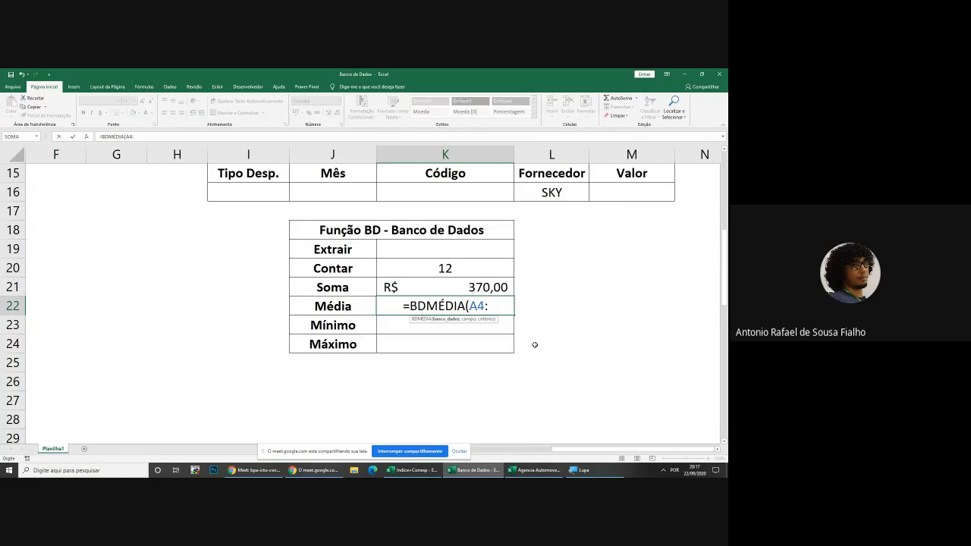
pyautogui.write('E52')
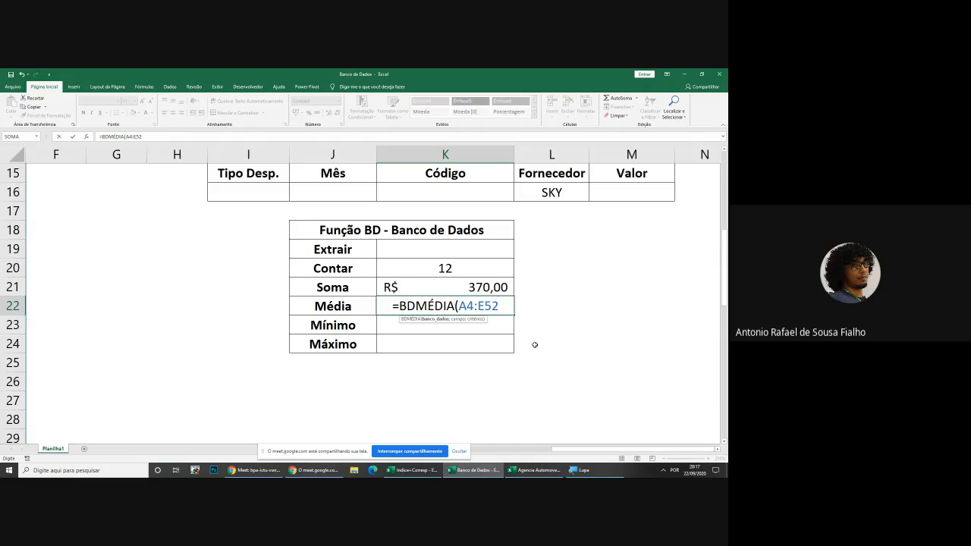
pyautogui.write(';5')
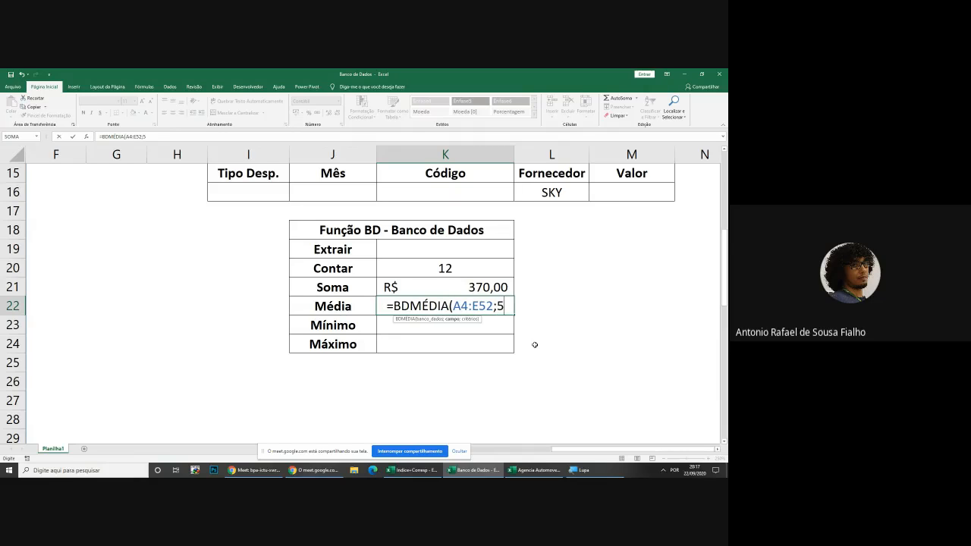
pyautogui.write(';')
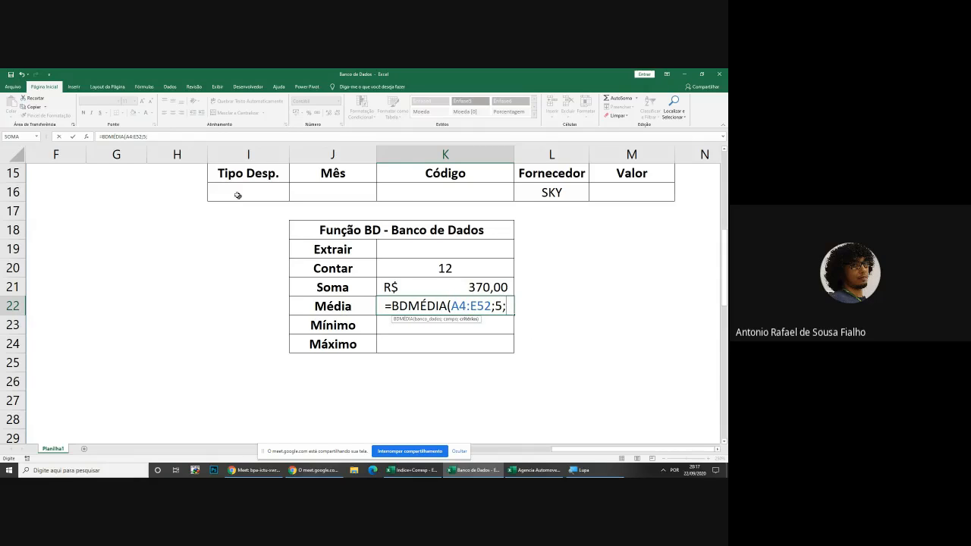
pyautogui.moveTo(245, 173); pyautogui.dragTo(639, 195)
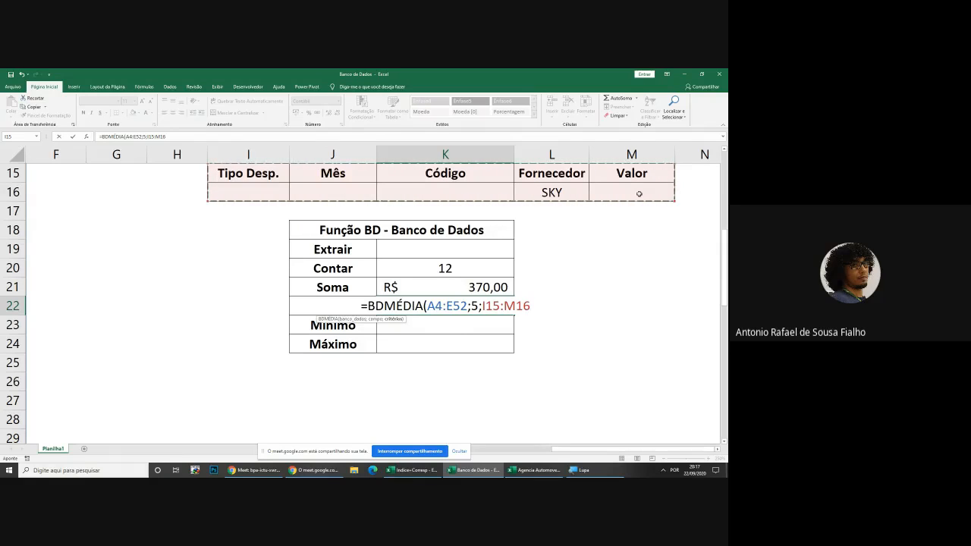
pyautogui.press('Return')
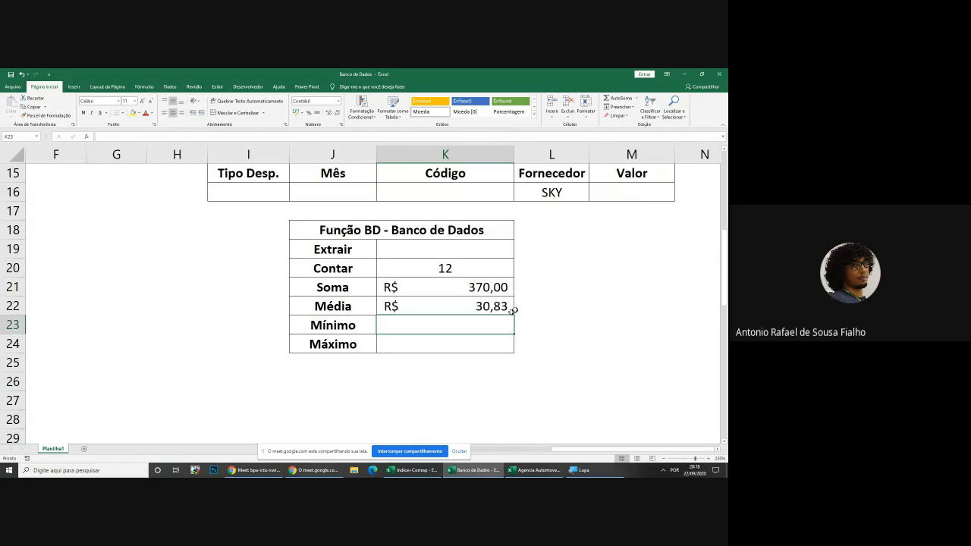
# Show the formula of K20 as text in L20 with FÓRMULATEXTO and fill it down to L24
pyautogui.click(553, 271)
pyautogui.write('=fór')
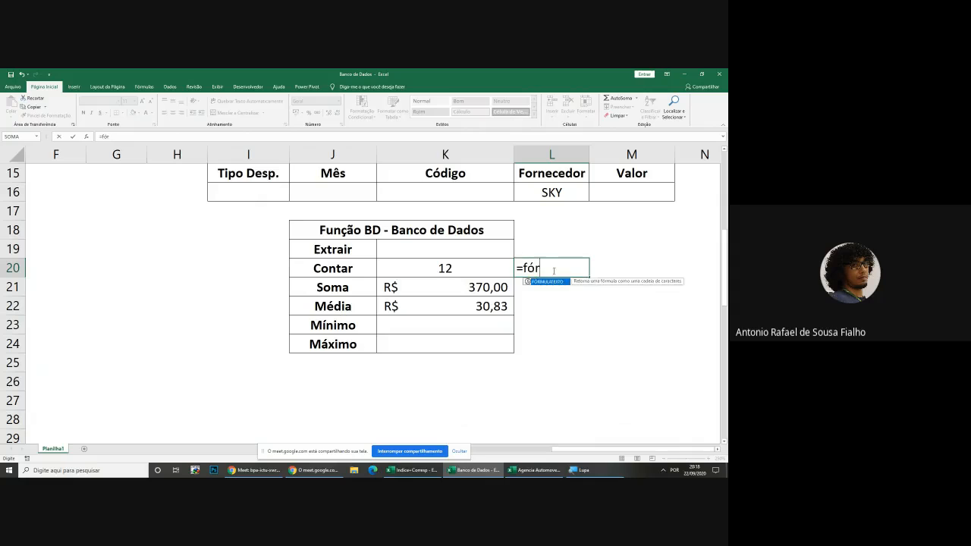
pyautogui.press('Tab')
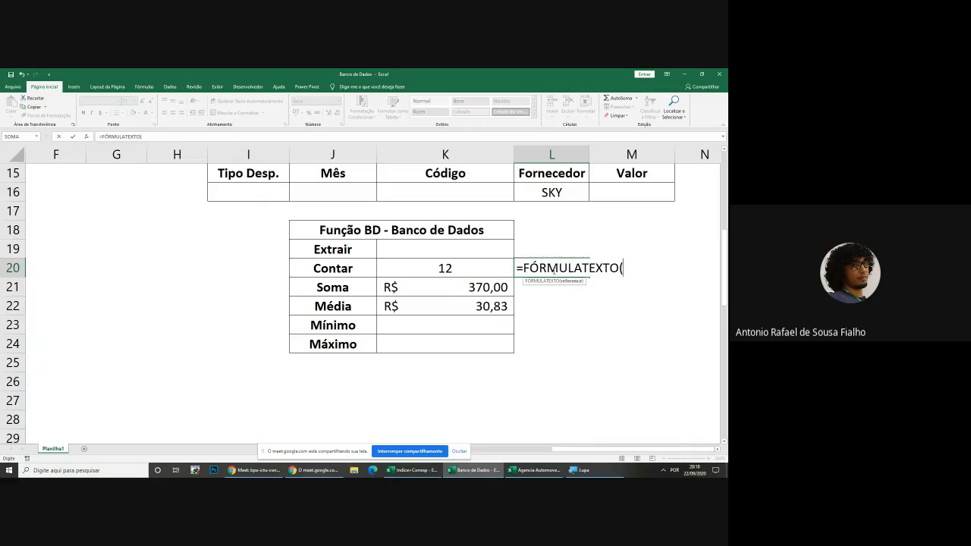
pyautogui.click(425, 274)
pyautogui.press('Return')
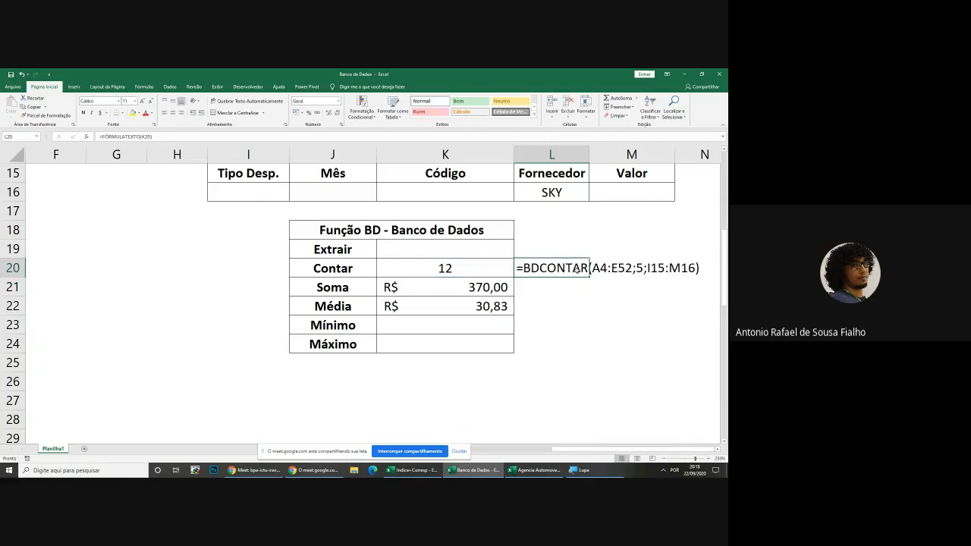
pyautogui.moveTo(589, 277); pyautogui.dragTo(582, 353)
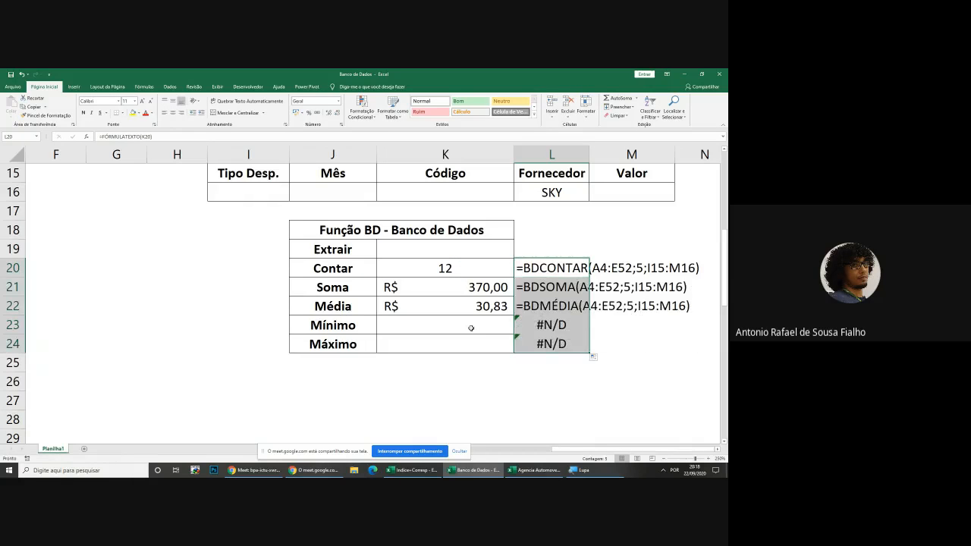
# Calculate the Mínimo in K23 with BDMÍN, using database A4:E52, field 5 and criteria I15:M16
pyautogui.click(471, 328)
pyautogui.write('=')
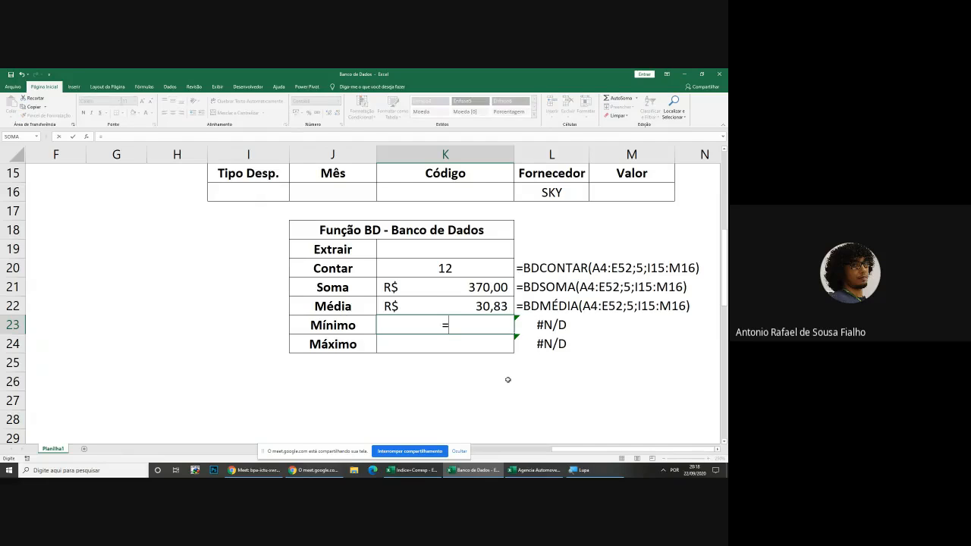
pyautogui.write('bdmin')
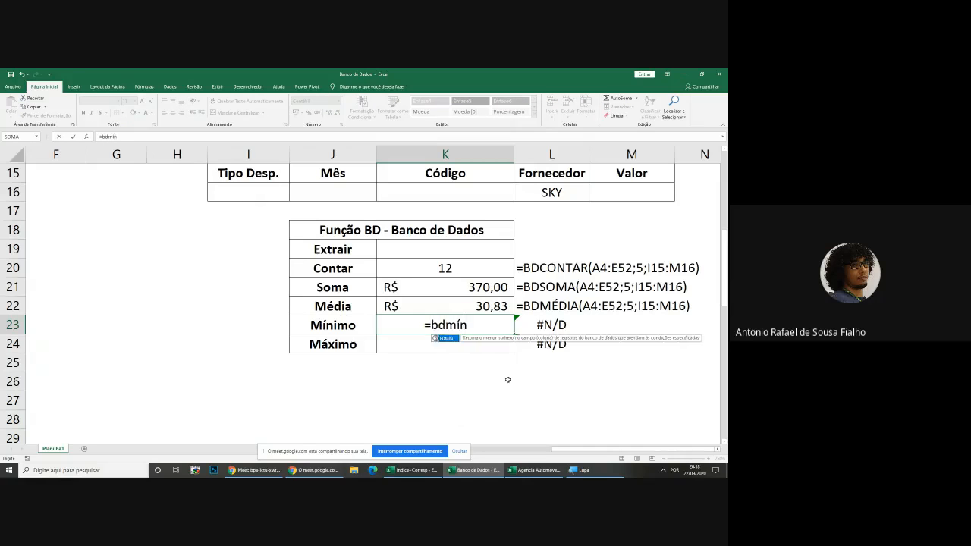
pyautogui.press('Tab')
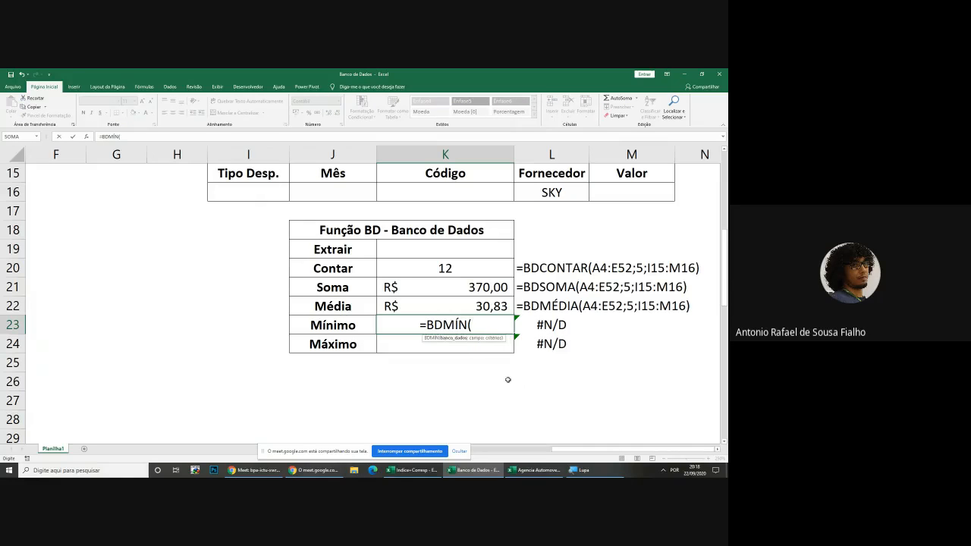
pyautogui.write('A4')
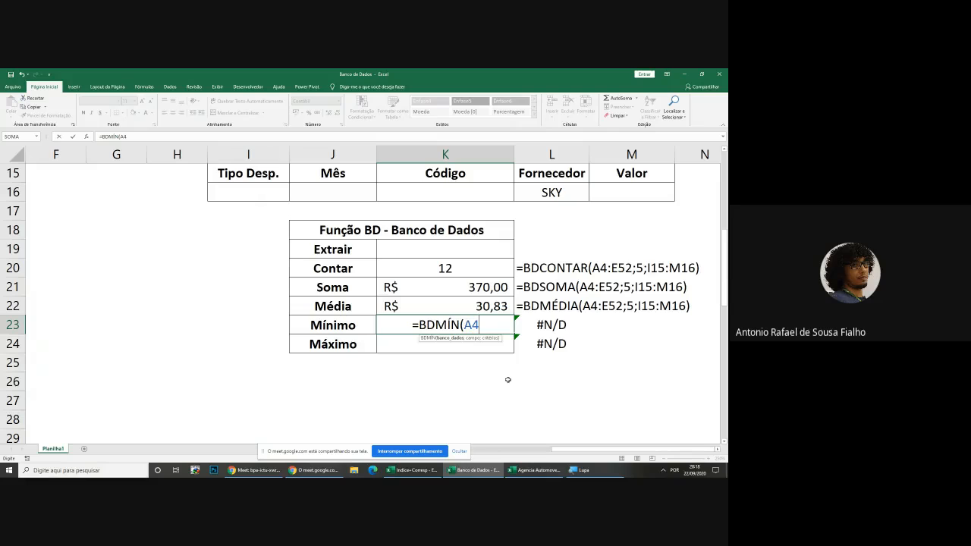
pyautogui.write(':E52')
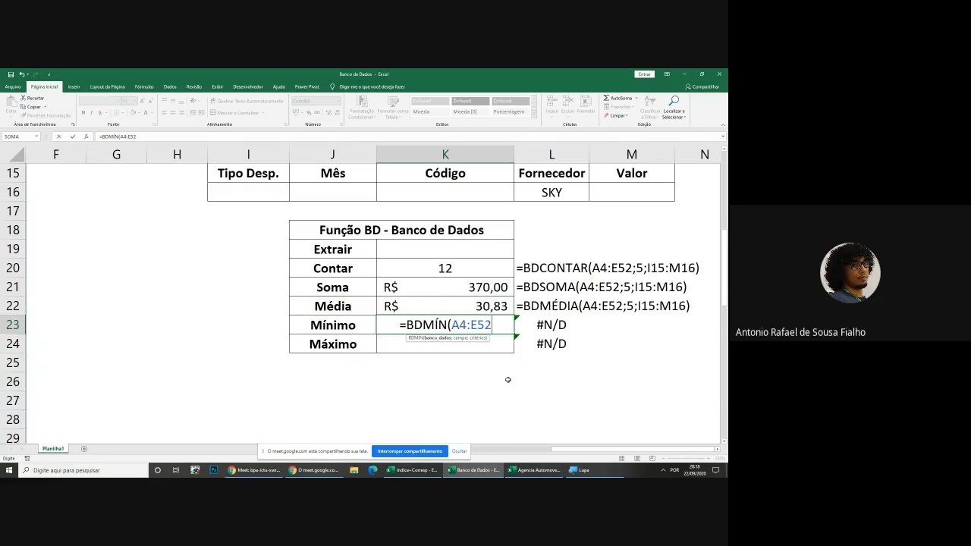
pyautogui.write(';5;')
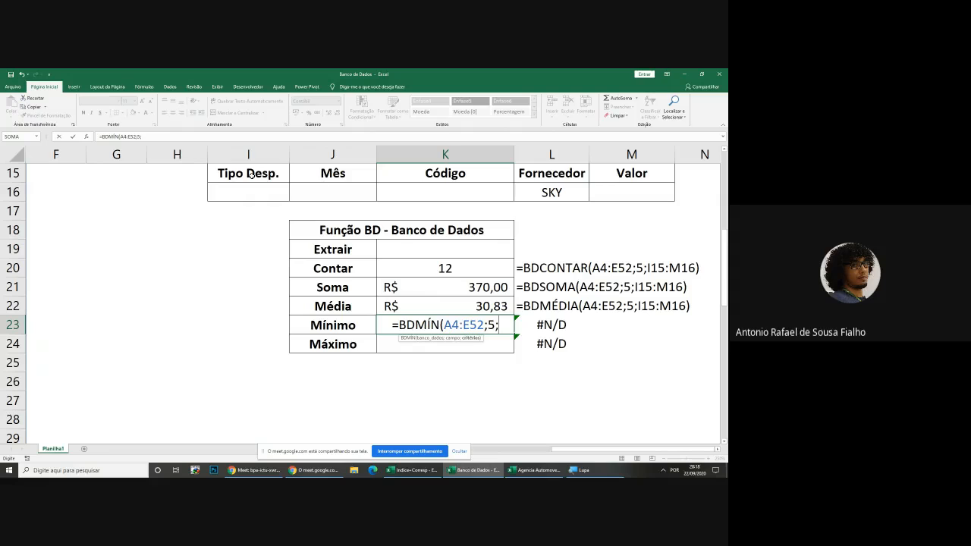
pyautogui.moveTo(250, 176); pyautogui.dragTo(628, 189)
pyautogui.press('Return')
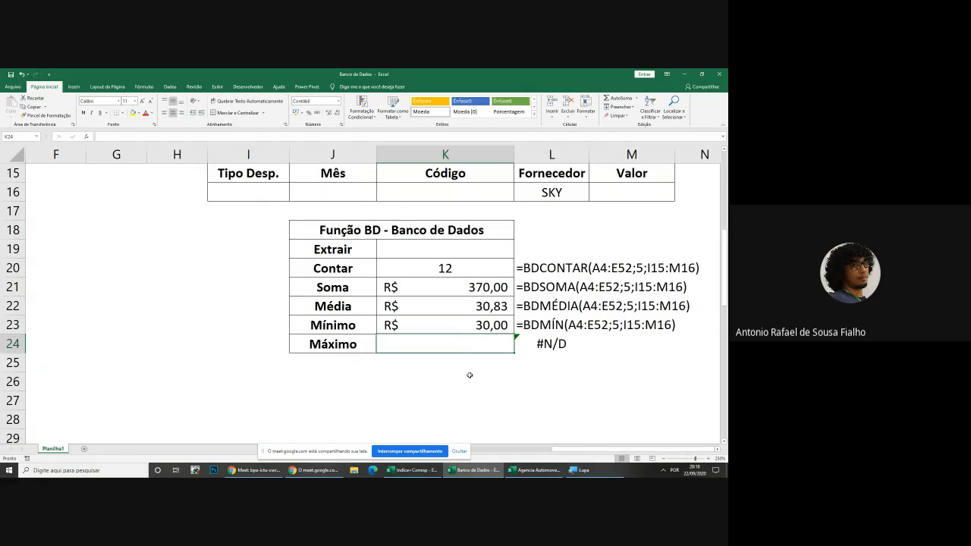
# Calculate the Máximo in K24 with BDMÁX, using database A4:E52, field 5 and criteria I15:M16
pyautogui.write('=bdmá')
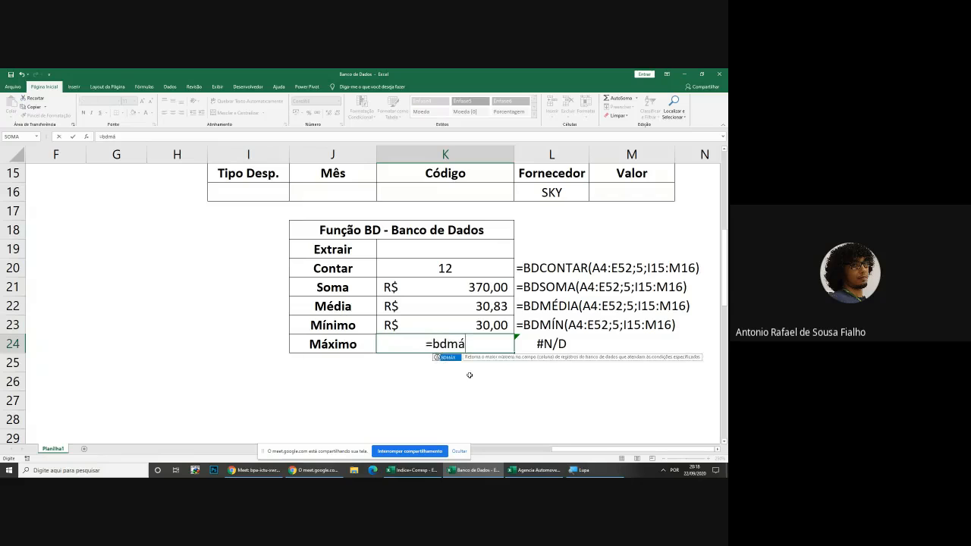
pyautogui.press('Tab')
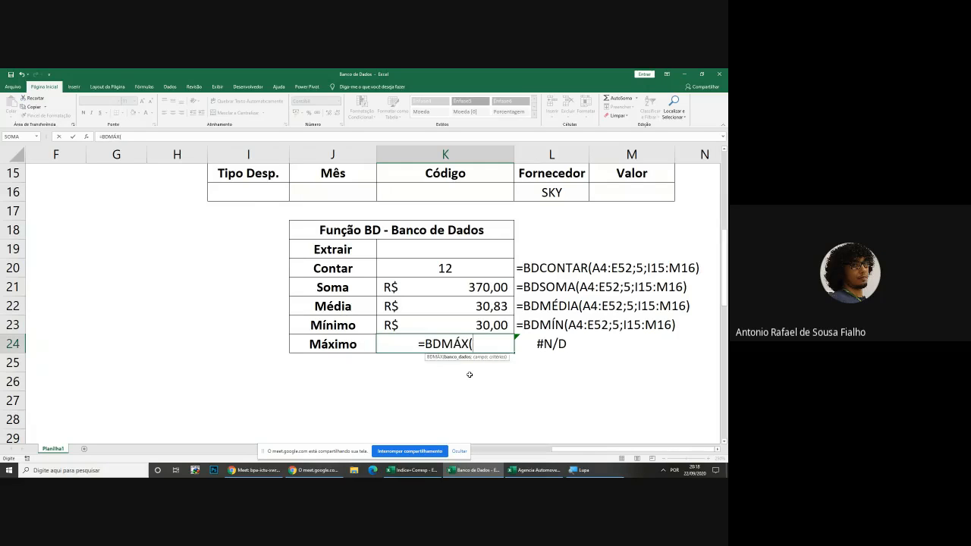
pyautogui.write('A4:')
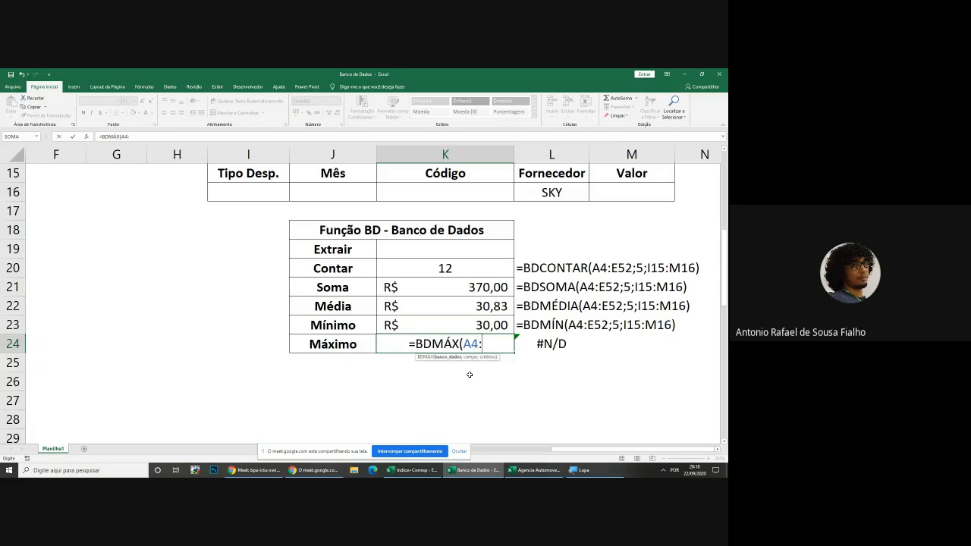
pyautogui.write('E5')
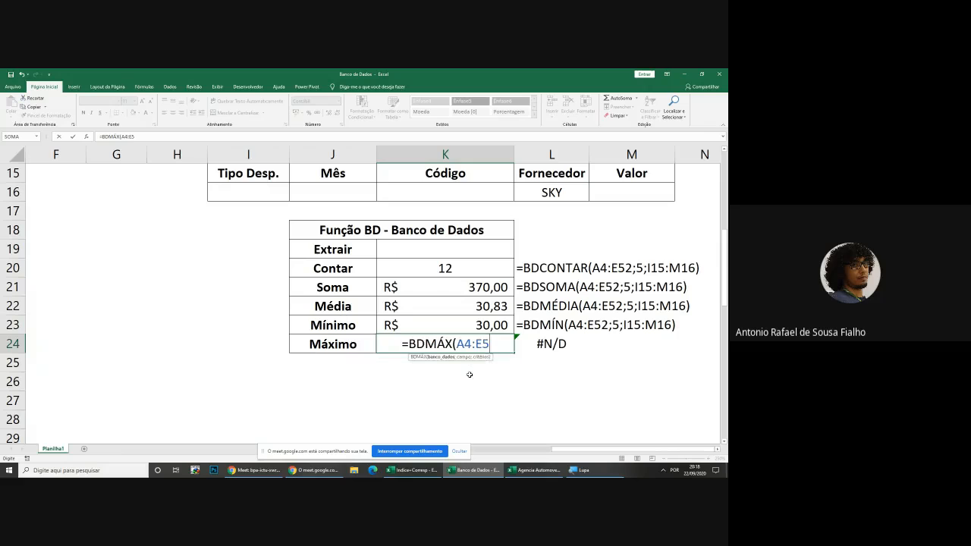
pyautogui.write('2;')
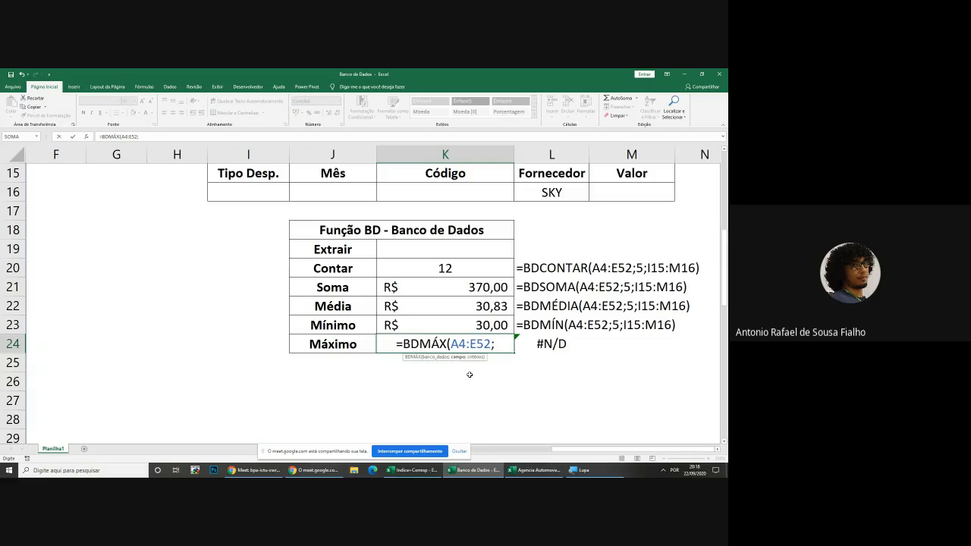
pyautogui.write('5;')
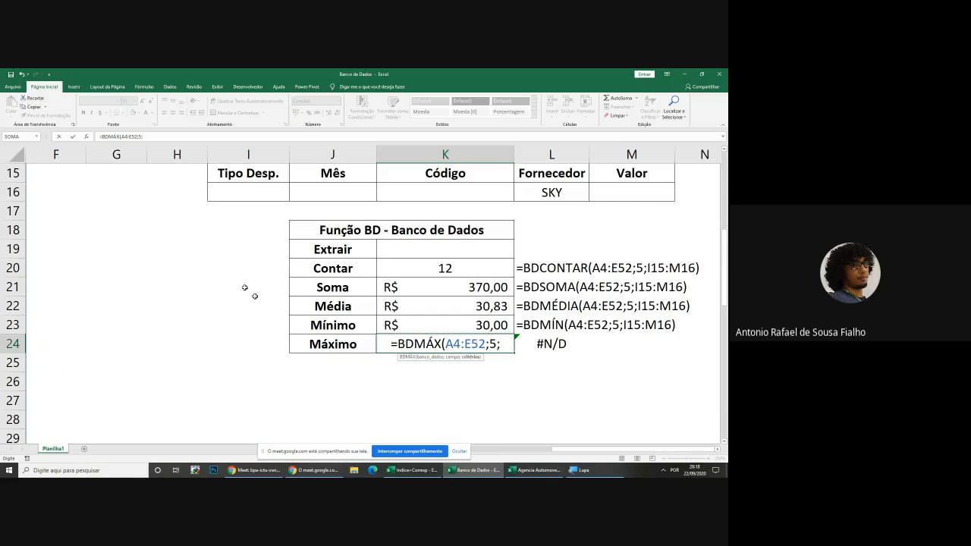
pyautogui.moveTo(237, 175); pyautogui.dragTo(623, 191)
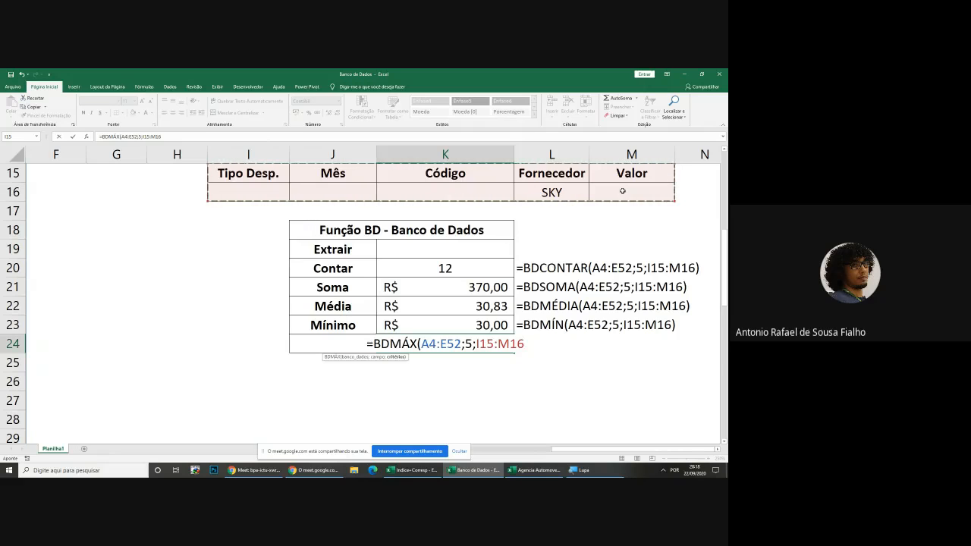
pyautogui.press('Return')
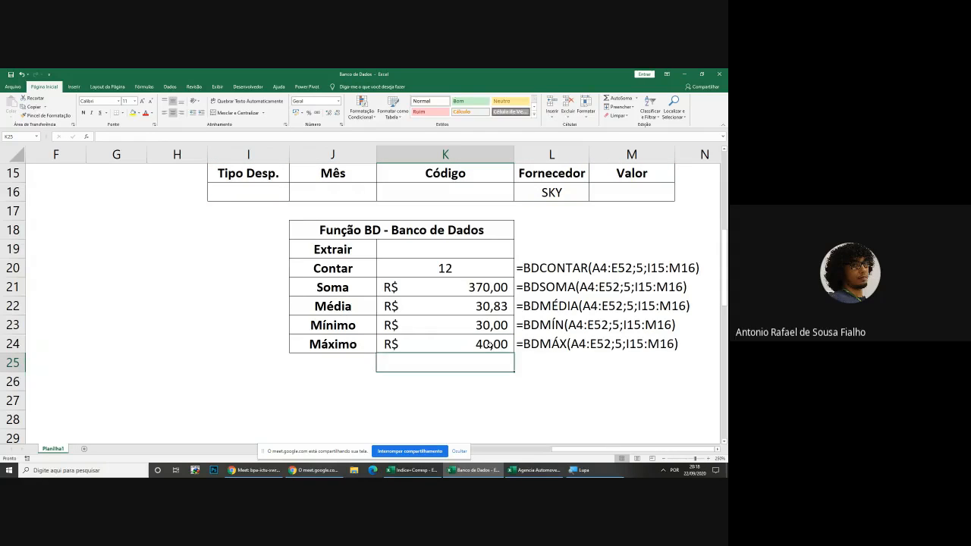
# Review the Máximo, Contar, Soma, Média and Mínimo results in K20:K24 against the Fornecedor criterion in L16
pyautogui.click(490, 345)
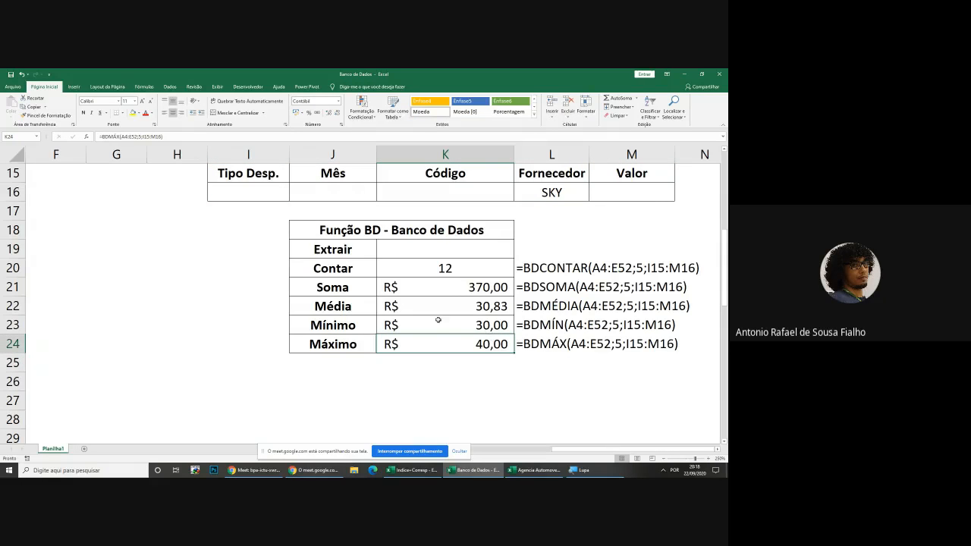
pyautogui.click(430, 269)
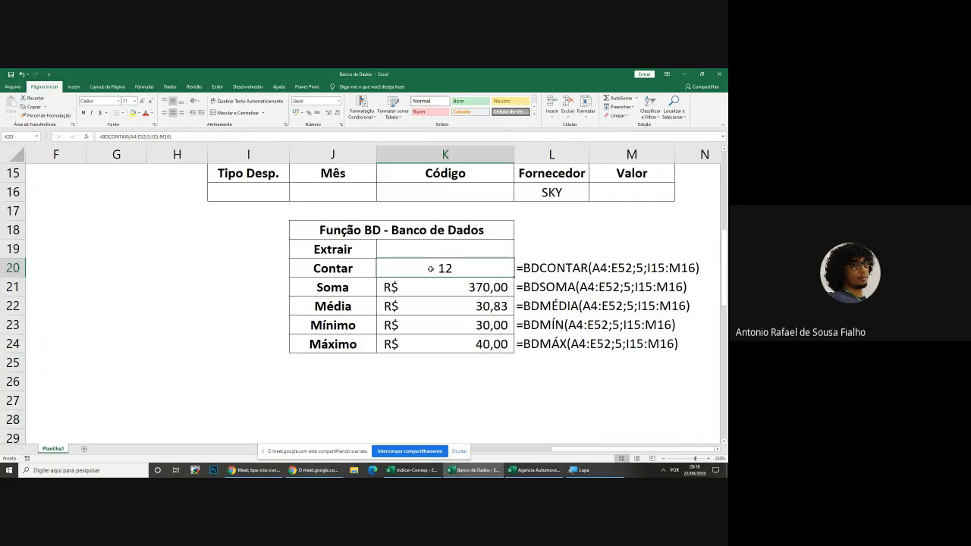
pyautogui.click(552, 194)
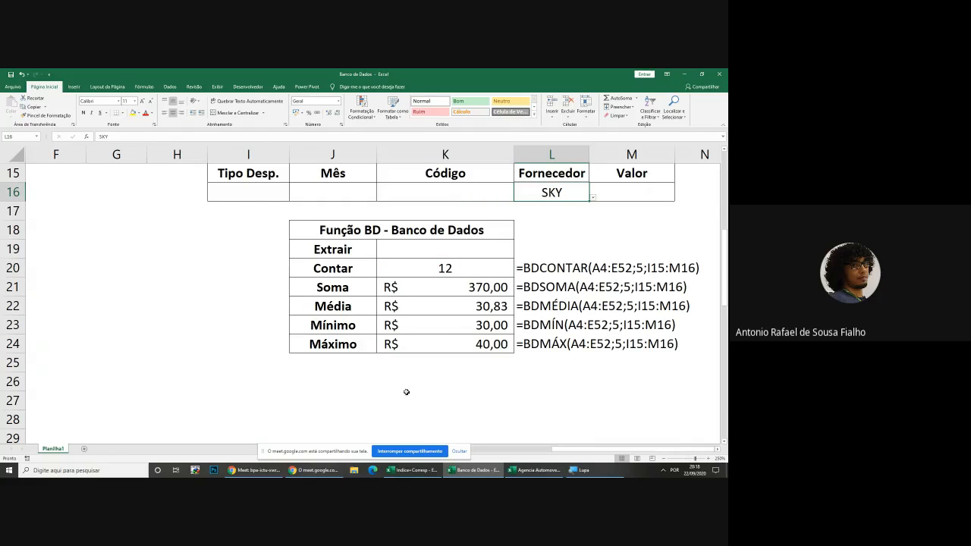
pyautogui.click(402, 287)
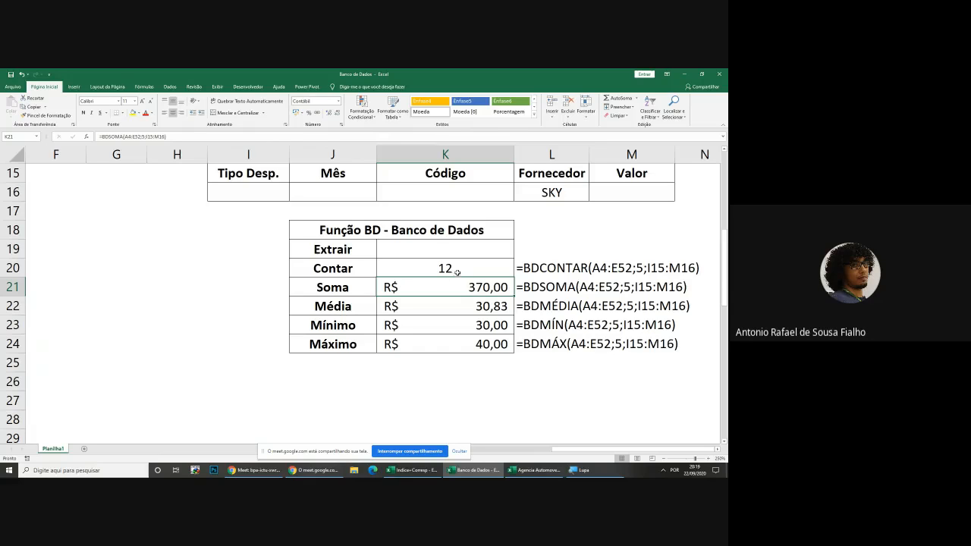
pyautogui.click(494, 397)
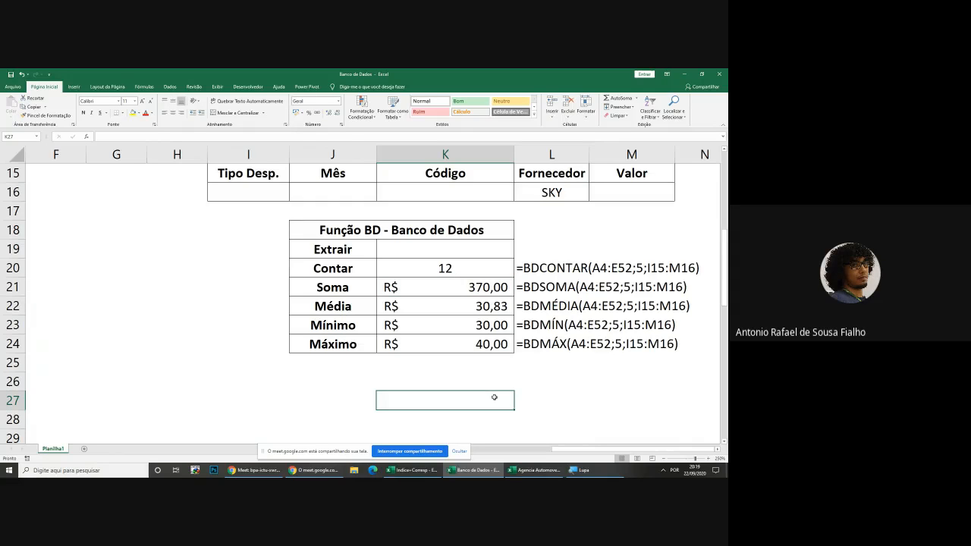
pyautogui.click(479, 305)
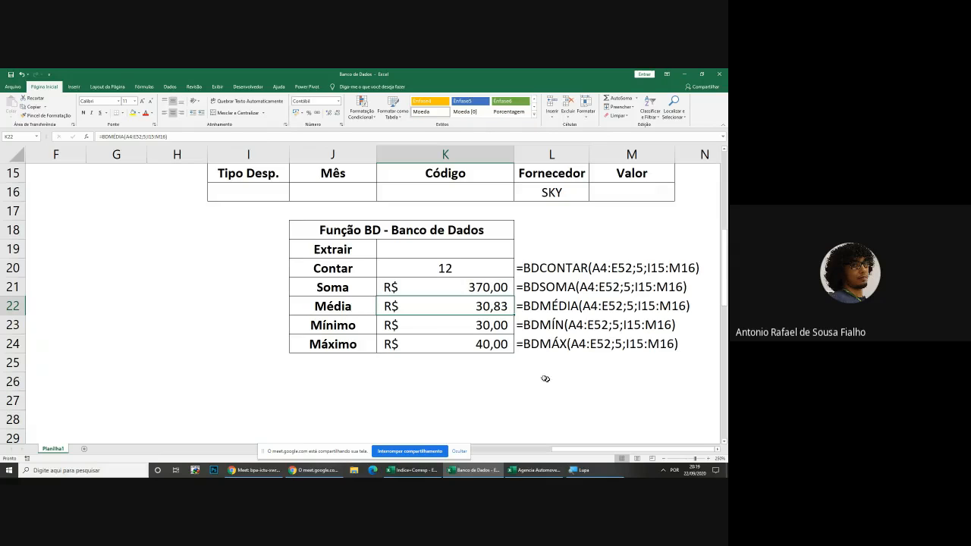
pyautogui.click(445, 328)
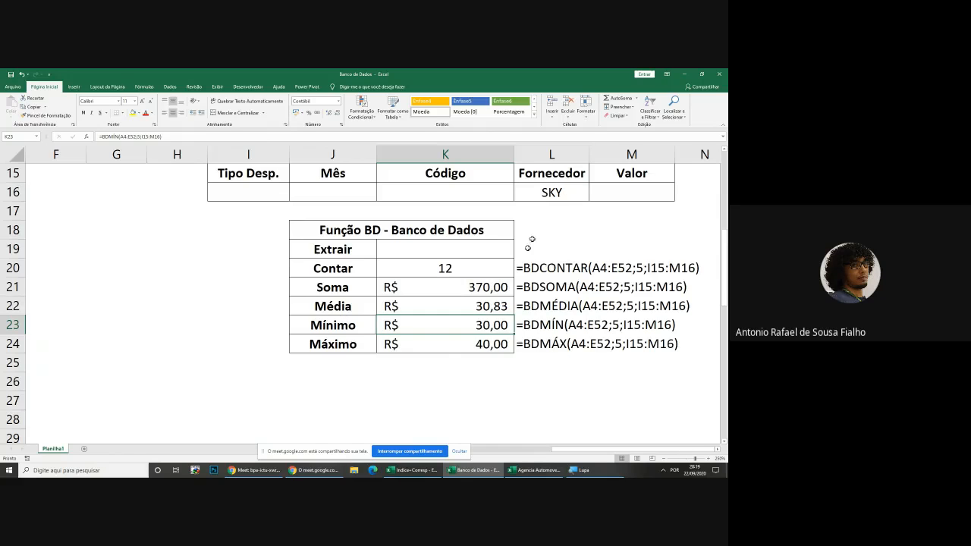
# Compare the Mínimo, Máximo and Média results in K22:K24 with the rest of the function table
pyautogui.click(504, 349)
pyautogui.click(512, 378)
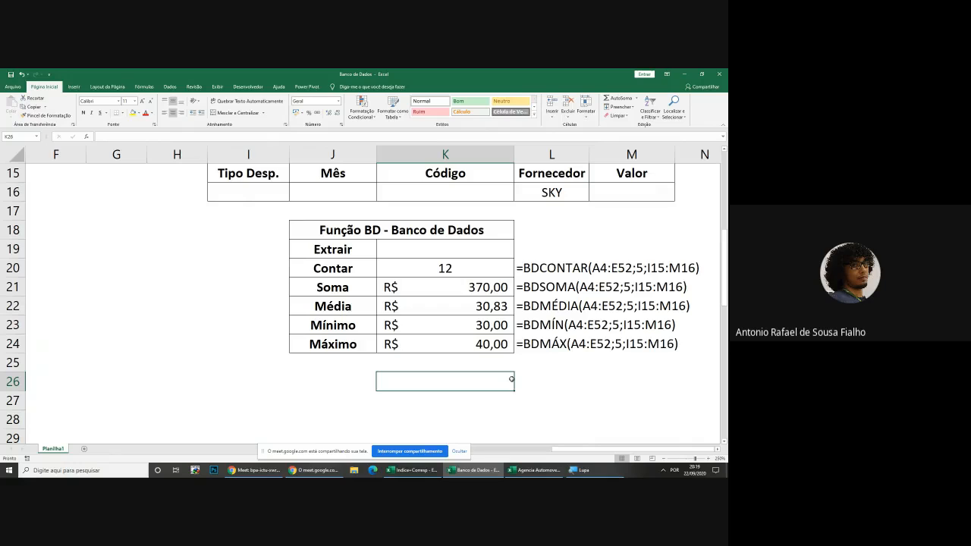
pyautogui.click(448, 326)
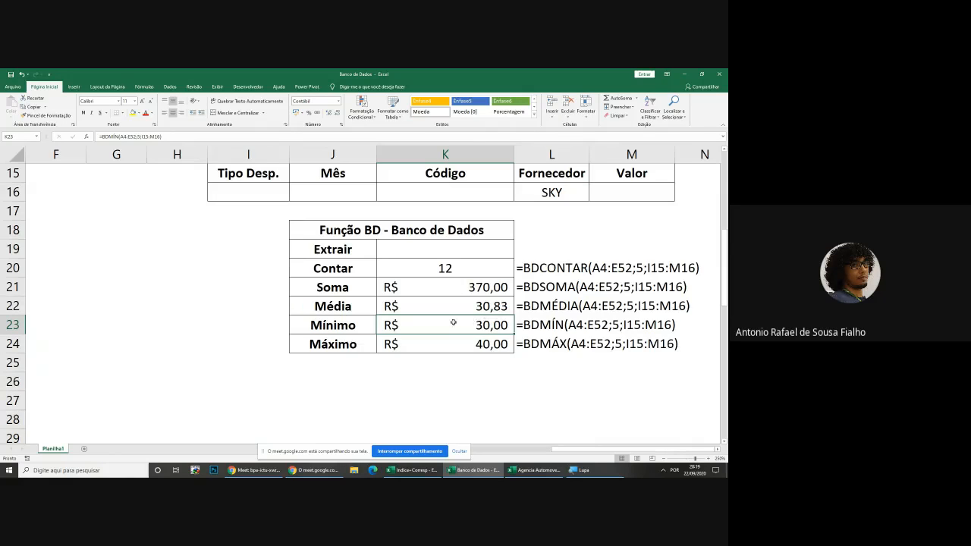
pyautogui.click(477, 347)
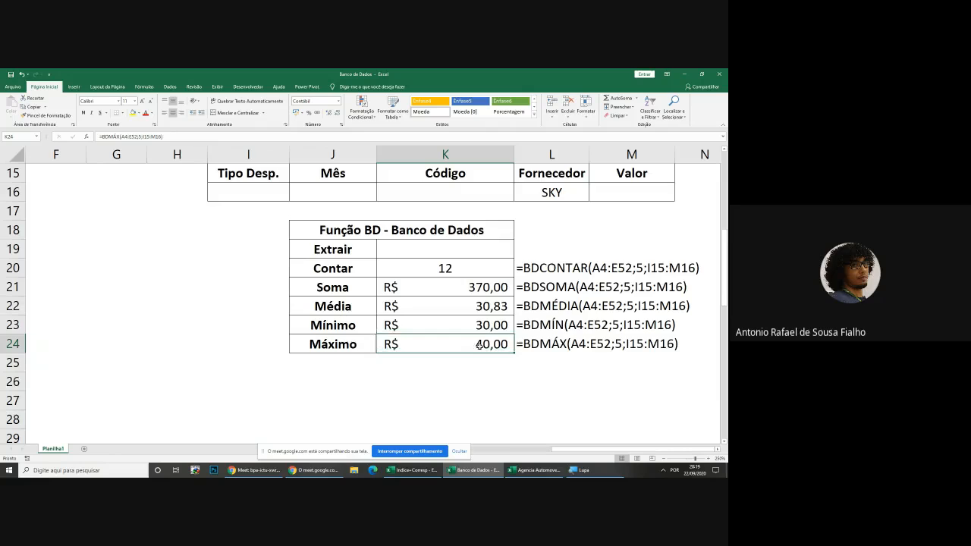
pyautogui.click(451, 327)
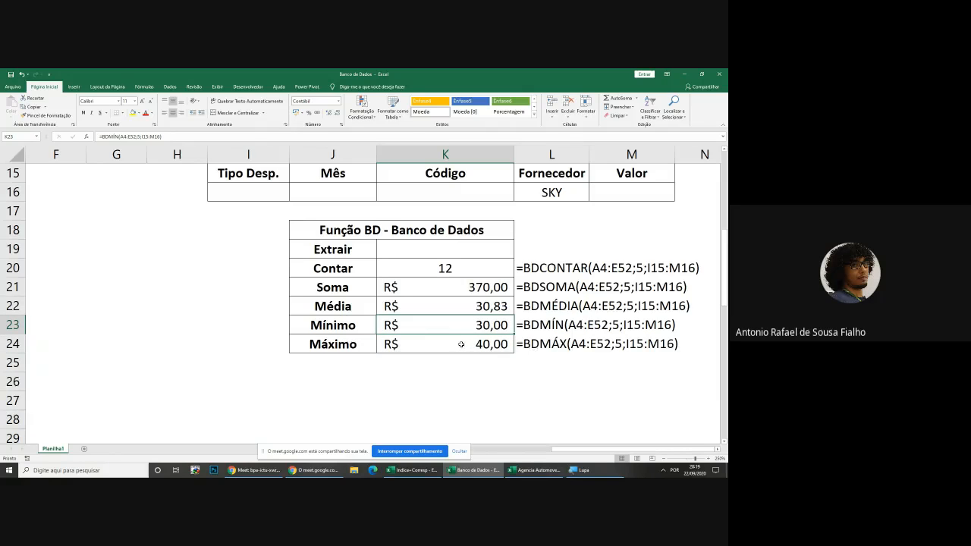
pyautogui.click(461, 344)
pyautogui.click(580, 394)
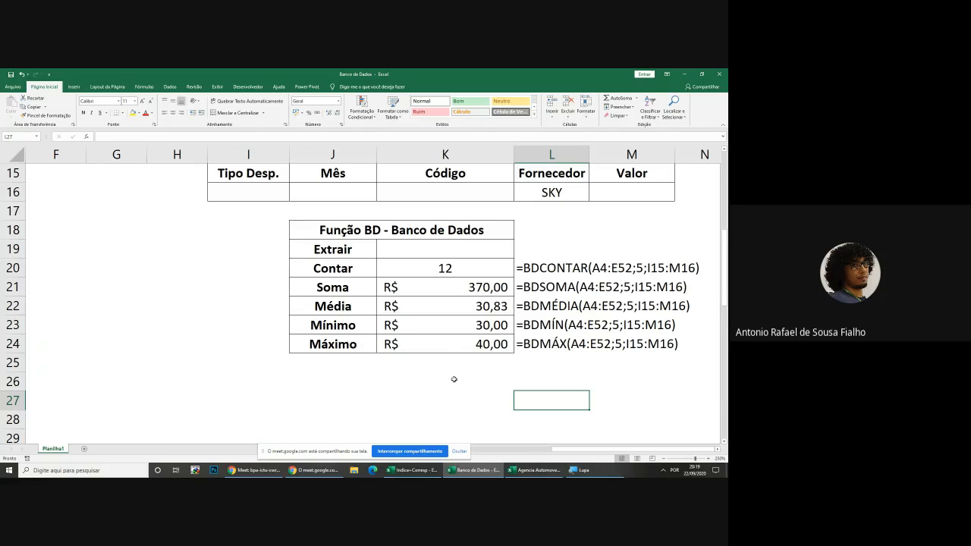
pyautogui.moveTo(476, 252); pyautogui.dragTo(472, 344)
pyautogui.click(485, 363)
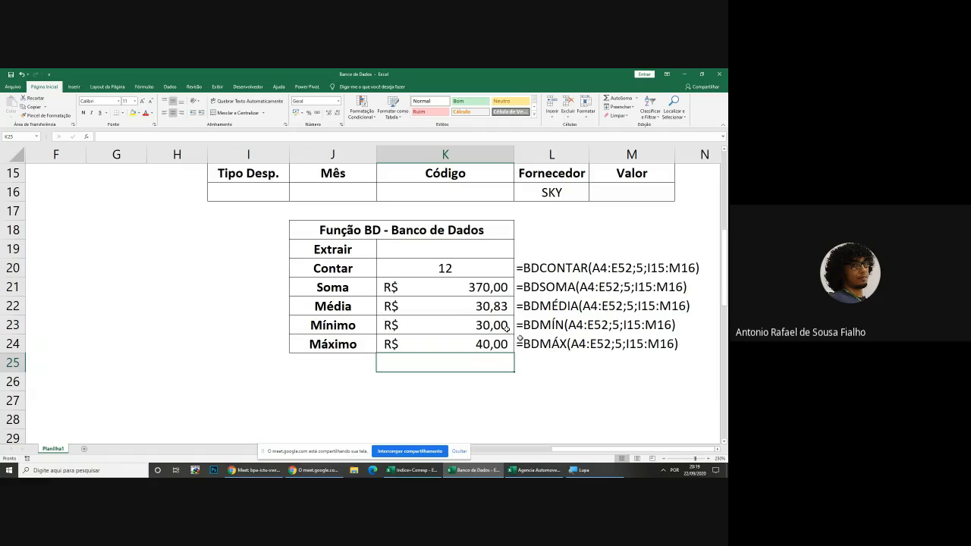
pyautogui.press('Up')
pyautogui.press('Up')
pyautogui.press('Up')
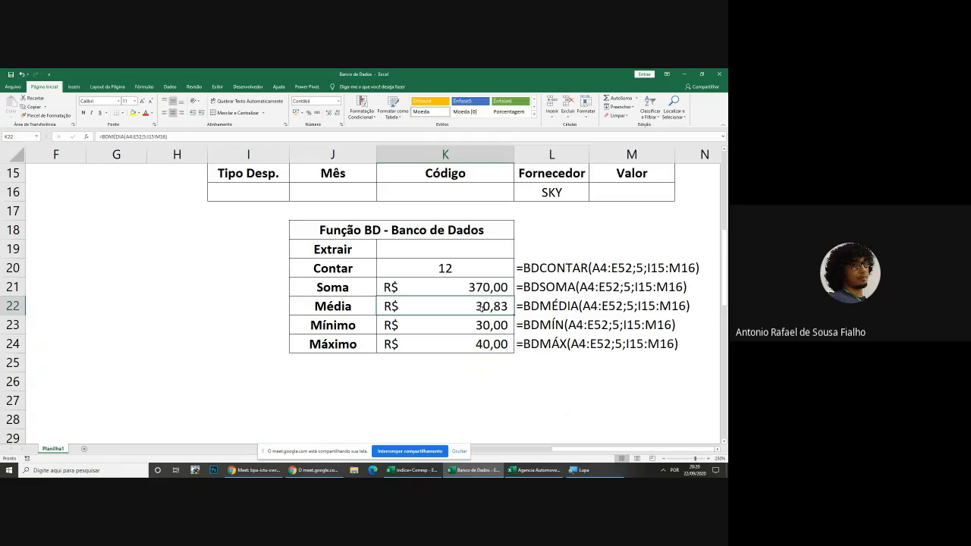
pyautogui.click(558, 397)
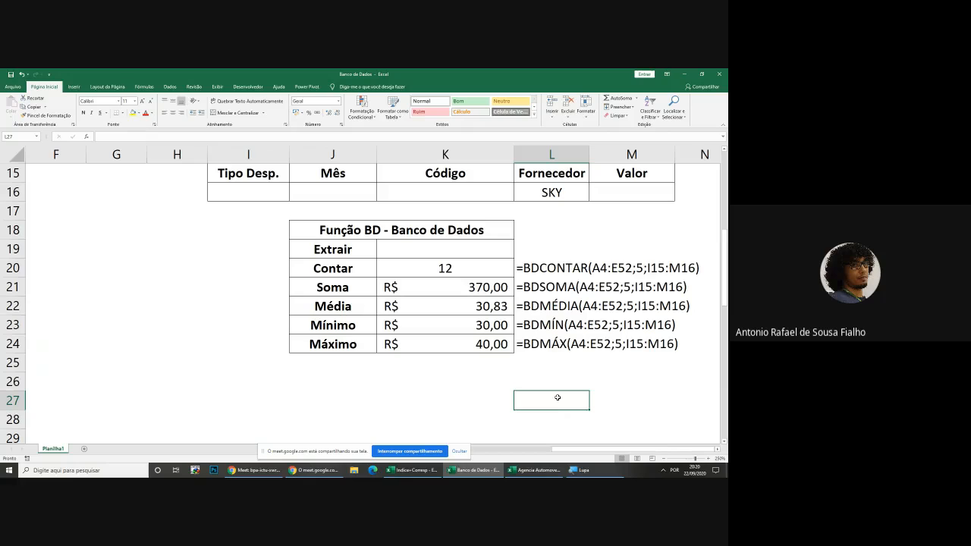
# Extend the FÓRMULATEXTO formula from L20 up to L19, beside the Extrair row
pyautogui.click(552, 273)
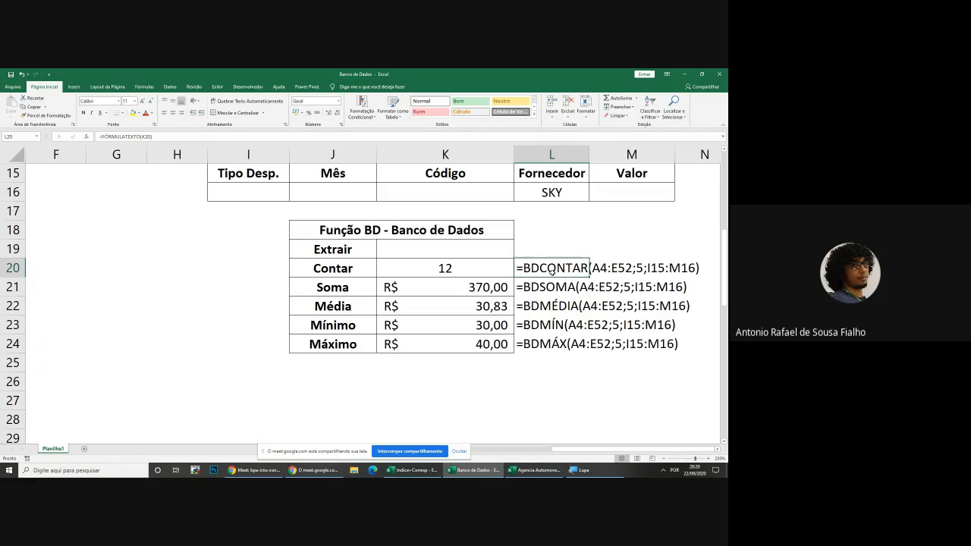
pyautogui.moveTo(590, 278); pyautogui.dragTo(590, 248)
pyautogui.click(569, 401)
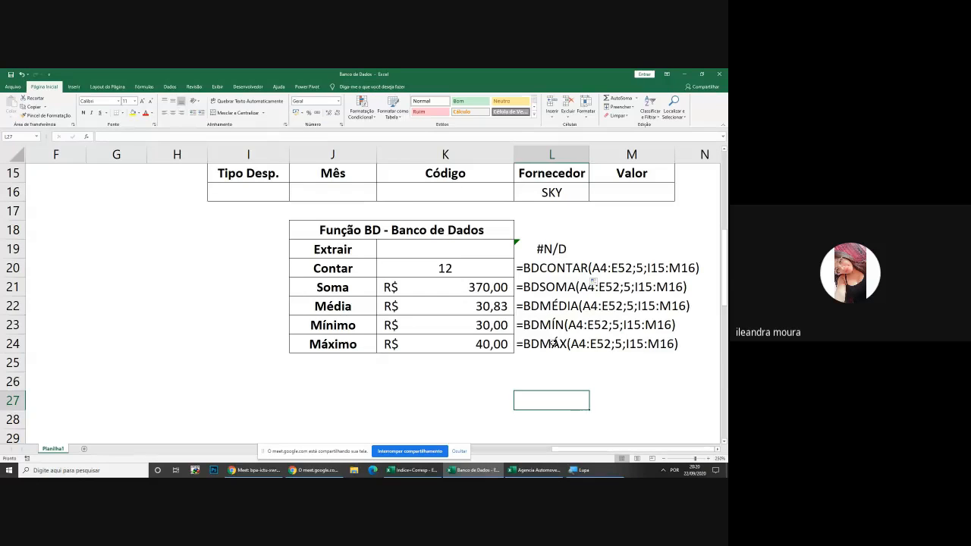
pyautogui.moveTo(479, 338); pyautogui.dragTo(455, 267)
pyautogui.click(485, 380)
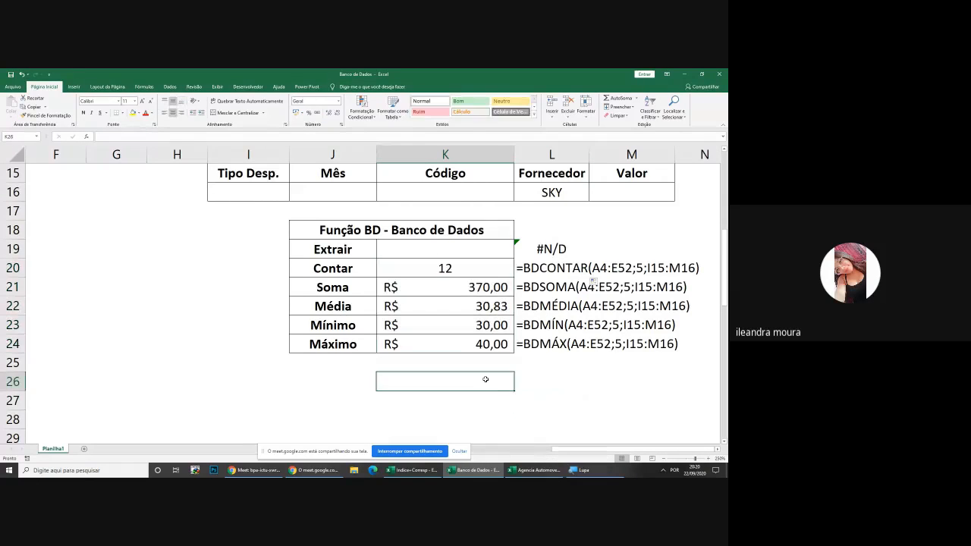
pyautogui.click(600, 369)
pyautogui.click(438, 267)
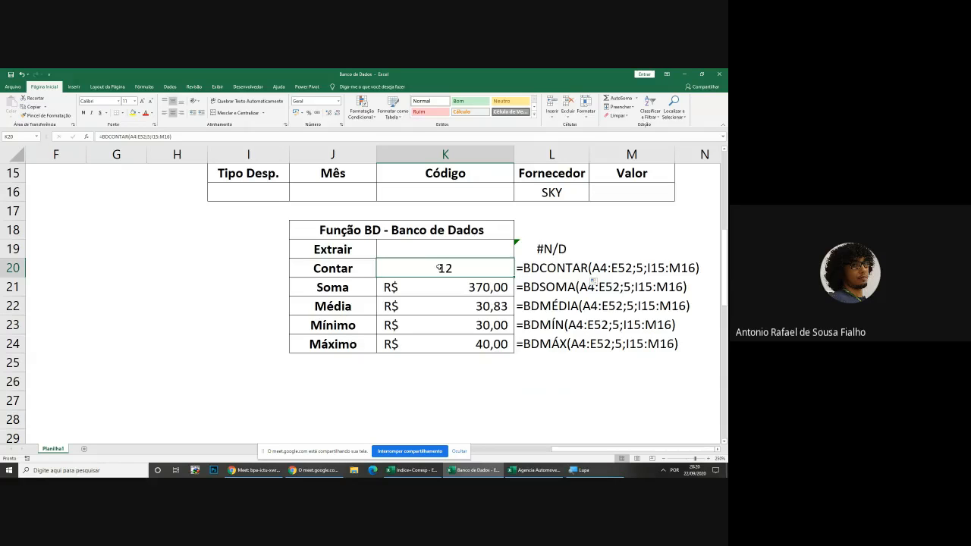
# Start a BDEXTRAIR formula in the Extrair cell K19 with A4:E52 as the database
pyautogui.click(444, 250)
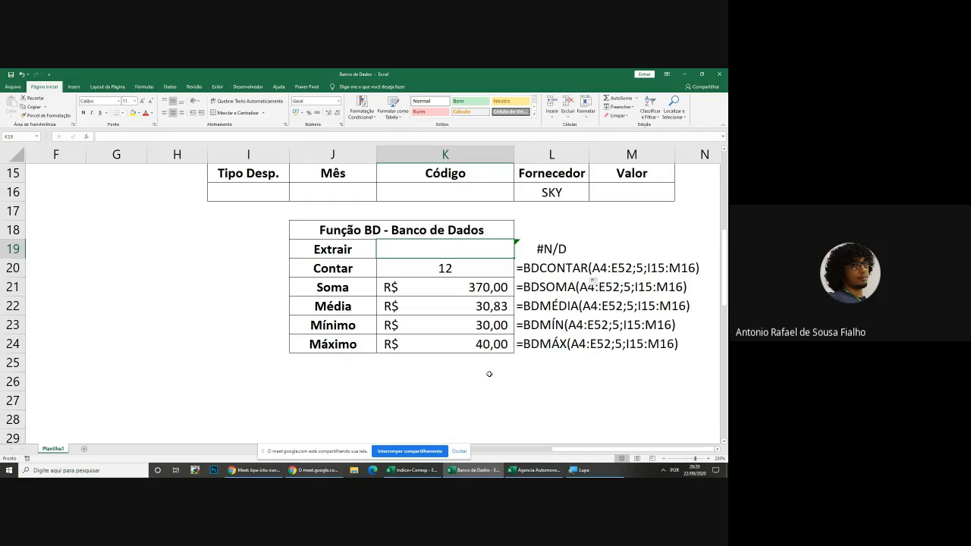
pyautogui.write('=bdex')
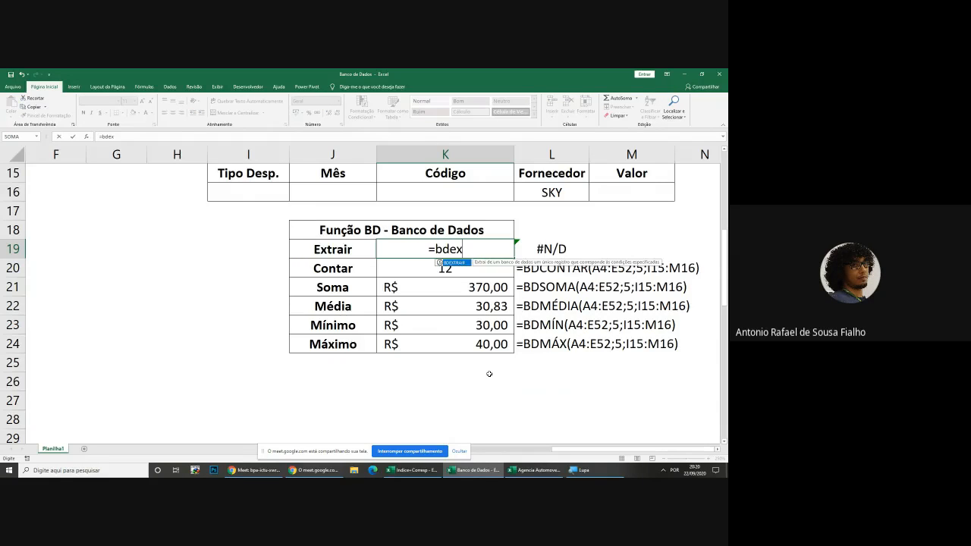
pyautogui.press('Tab')
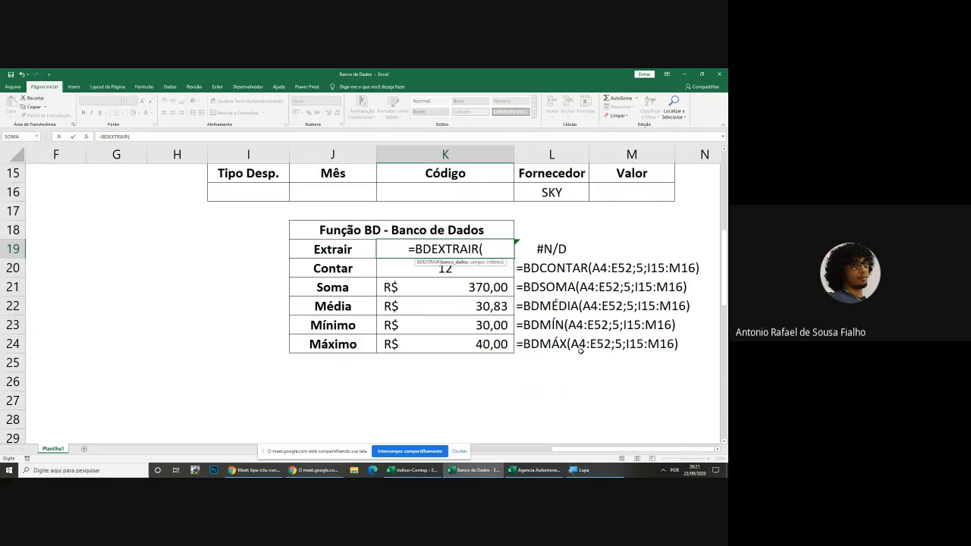
pyautogui.write('A')
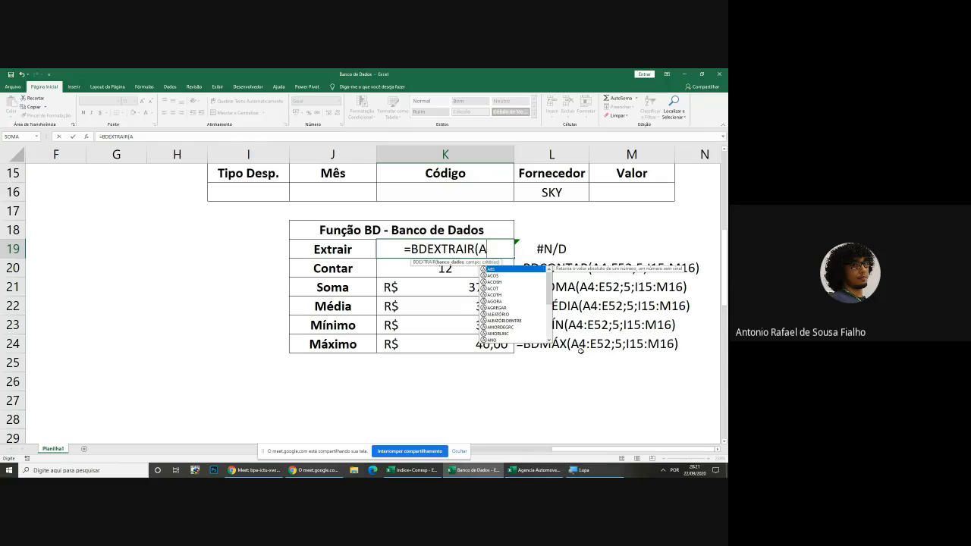
pyautogui.write('4:E52;')
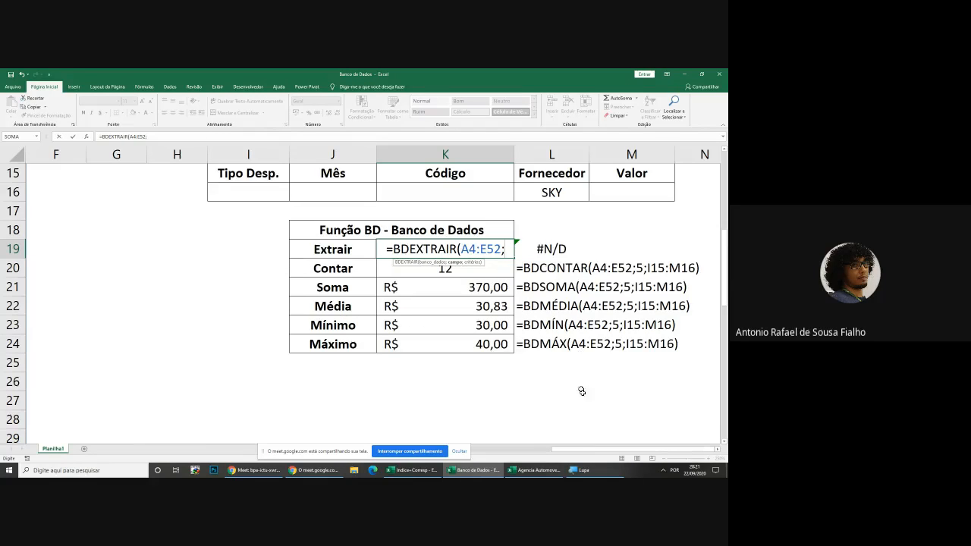
# Check the column order of the expense table and enter 3, the Código column, as the BDEXTRAIR field
pyautogui.moveTo(579, 453); pyautogui.dragTo(470, 453)
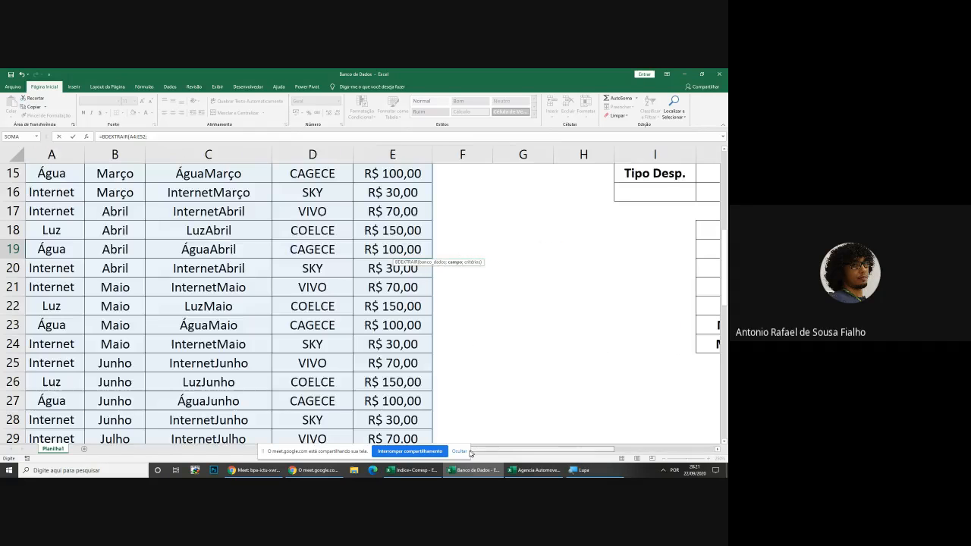
pyautogui.scroll(5, 470, 453)
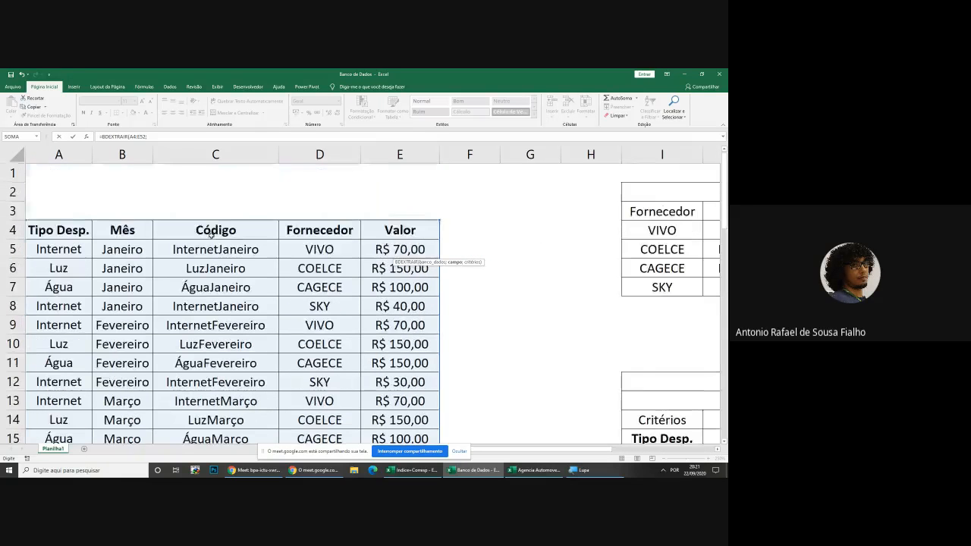
pyautogui.moveTo(496, 452); pyautogui.dragTo(601, 452)
pyautogui.scroll(-4, 591, 413)
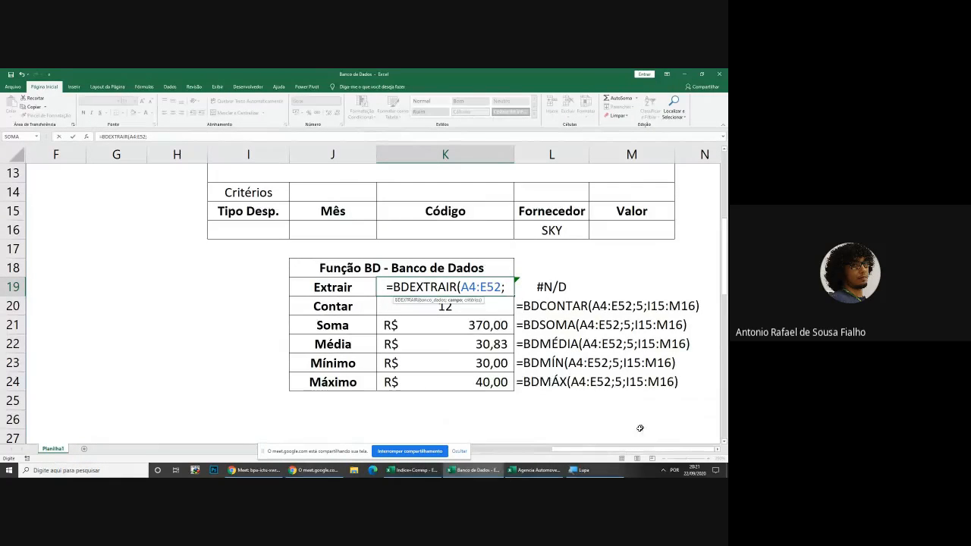
pyautogui.moveTo(631, 450); pyautogui.dragTo(412, 452)
pyautogui.scroll(3, 293, 370)
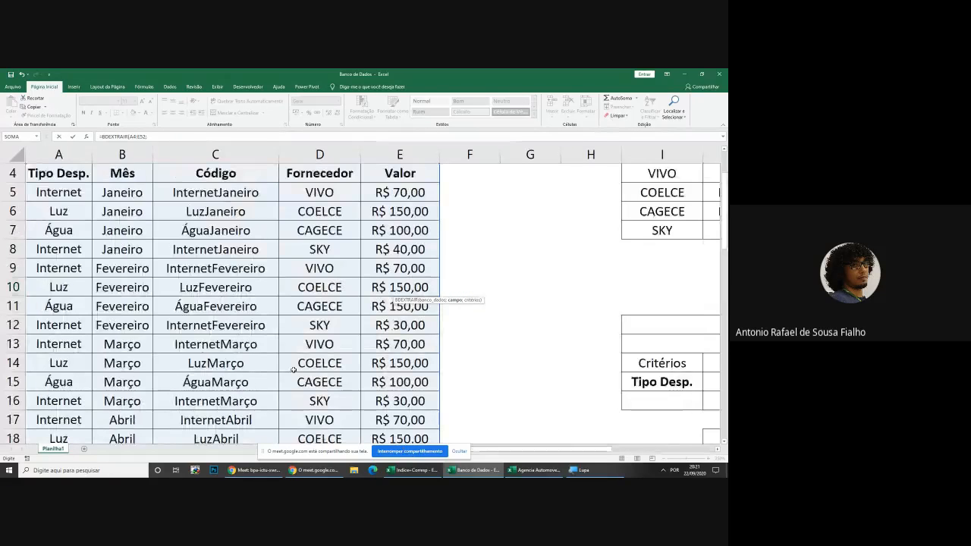
pyautogui.scroll(1, 294, 370)
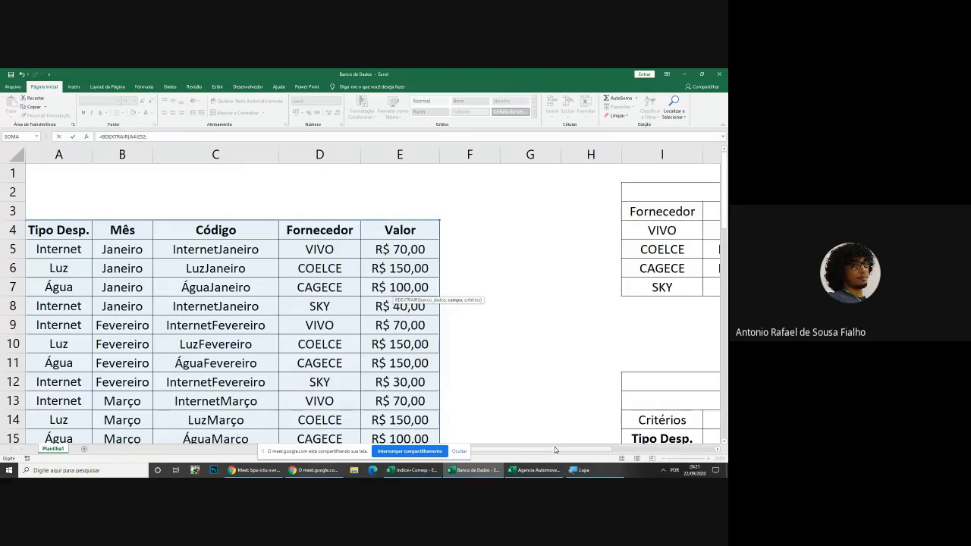
pyautogui.moveTo(554, 451); pyautogui.dragTo(658, 450)
pyautogui.scroll(-6, 550, 361)
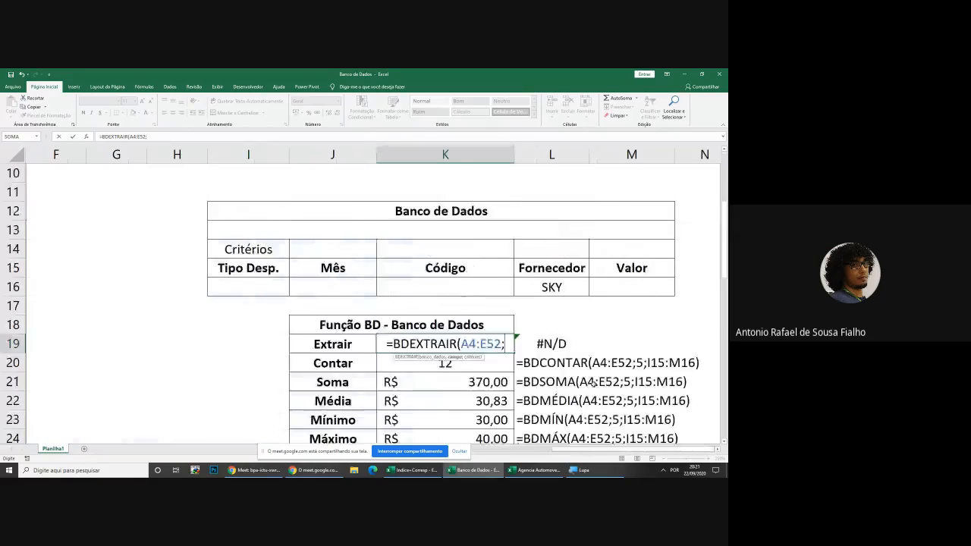
pyautogui.scroll(2, 550, 361)
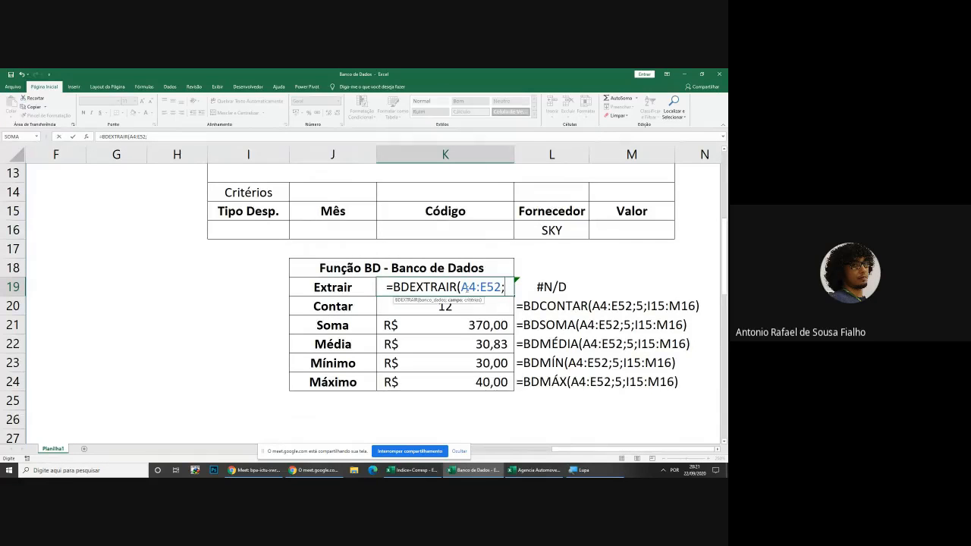
pyautogui.write('3')
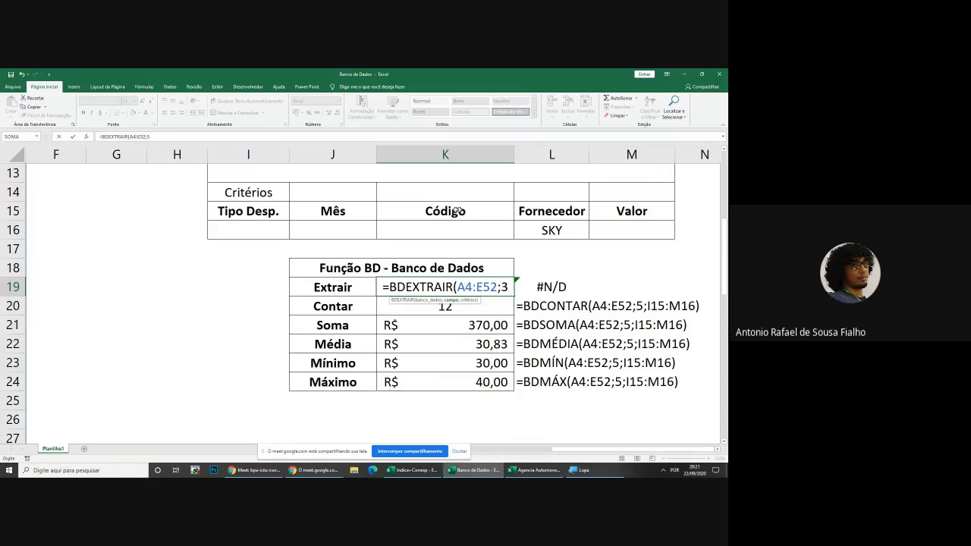
pyautogui.write(';')
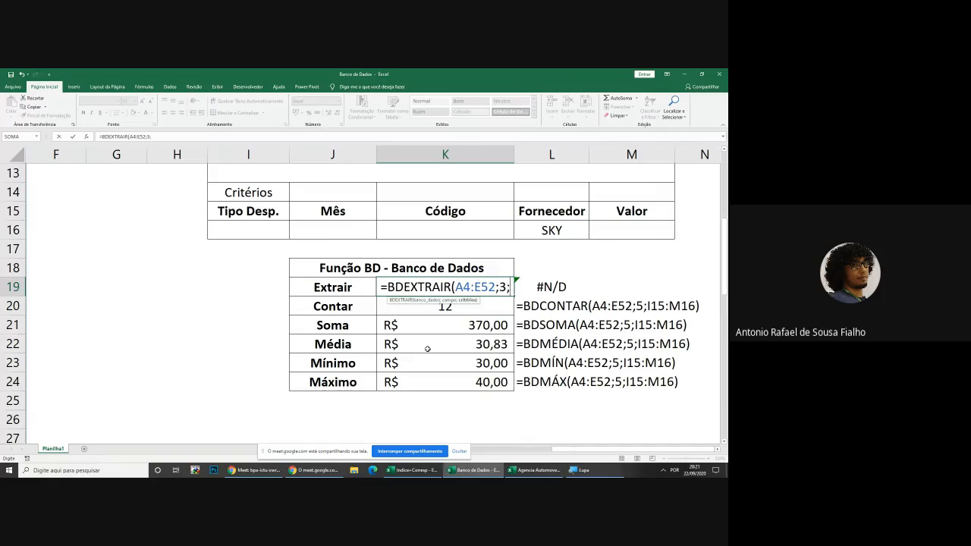
# Complete the BDEXTRAIR formula in K19 with I15:M16 as the criteria range
pyautogui.click(269, 211)
pyautogui.moveTo(269, 211); pyautogui.dragTo(624, 226)
pyautogui.write(')')
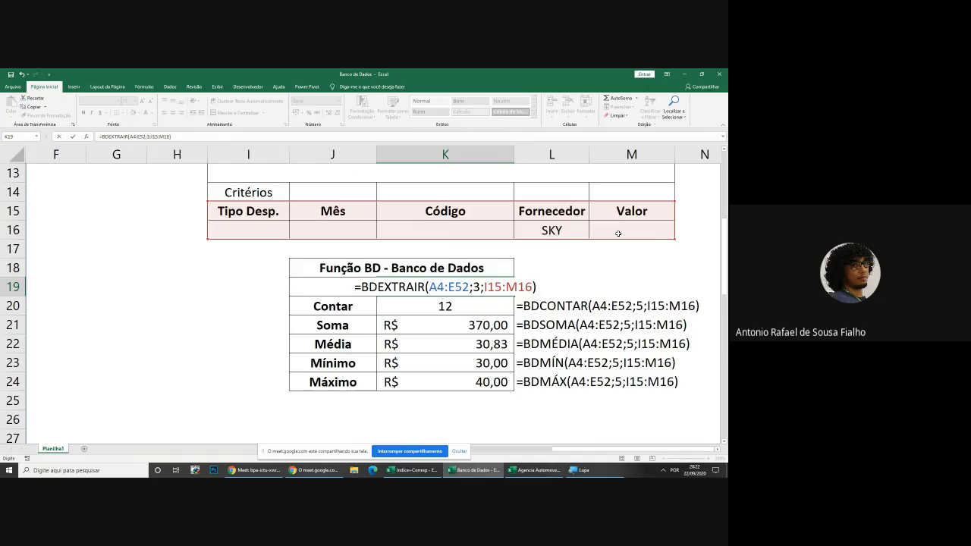
pyautogui.press('Return')
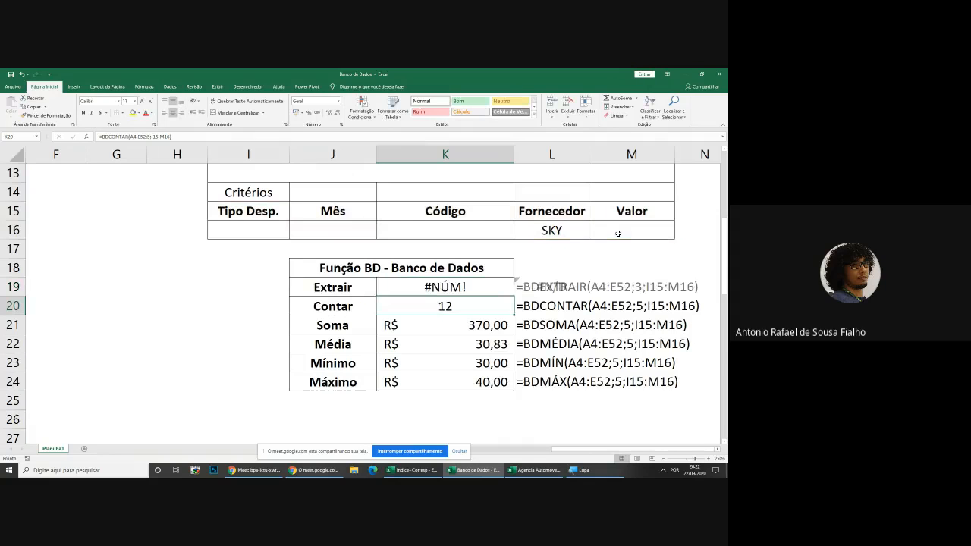
# Change the Fornecedor criterion in L16 to COELCE and check the function results in K19:K24
pyautogui.click(481, 286)
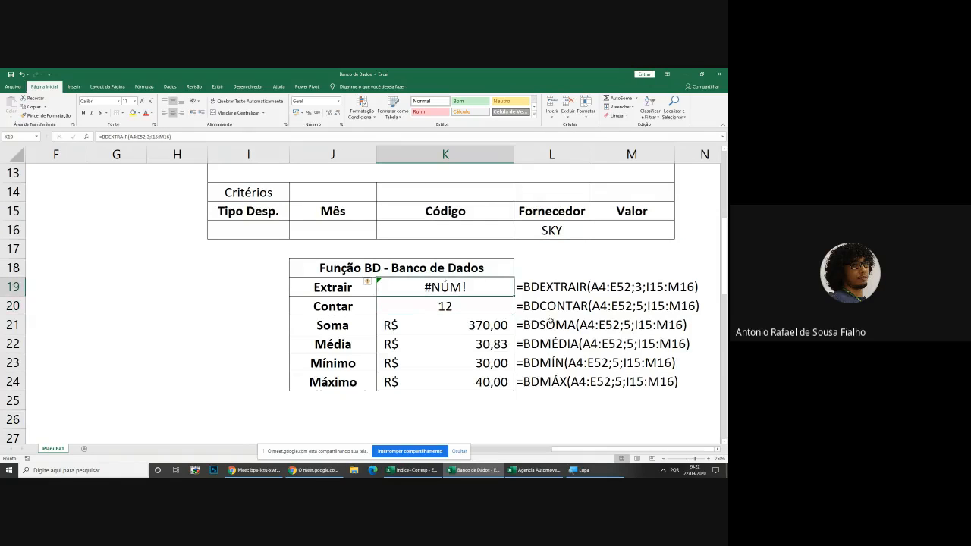
pyautogui.moveTo(222, 234); pyautogui.dragTo(506, 232)
pyautogui.moveTo(562, 236); pyautogui.dragTo(588, 235)
pyautogui.click(571, 234)
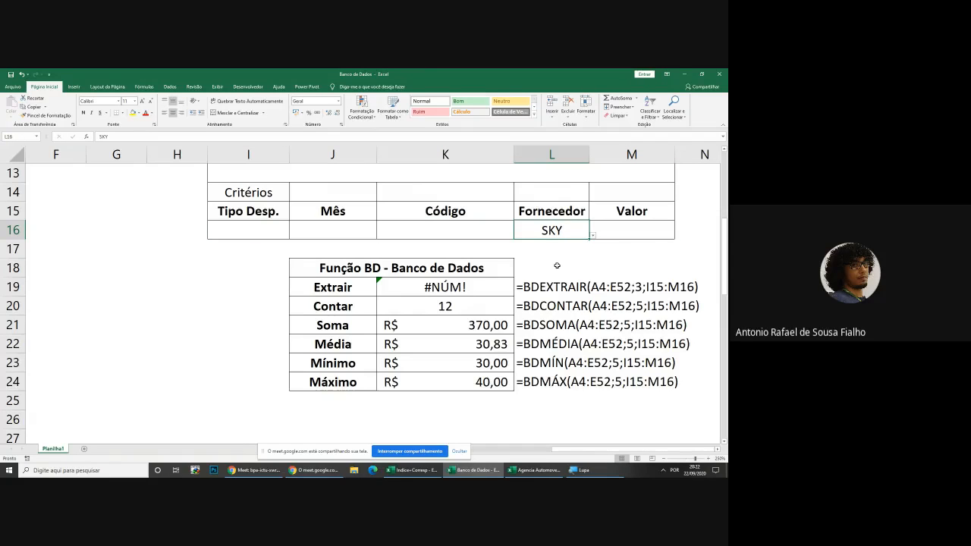
pyautogui.click(594, 238)
pyautogui.click(567, 261)
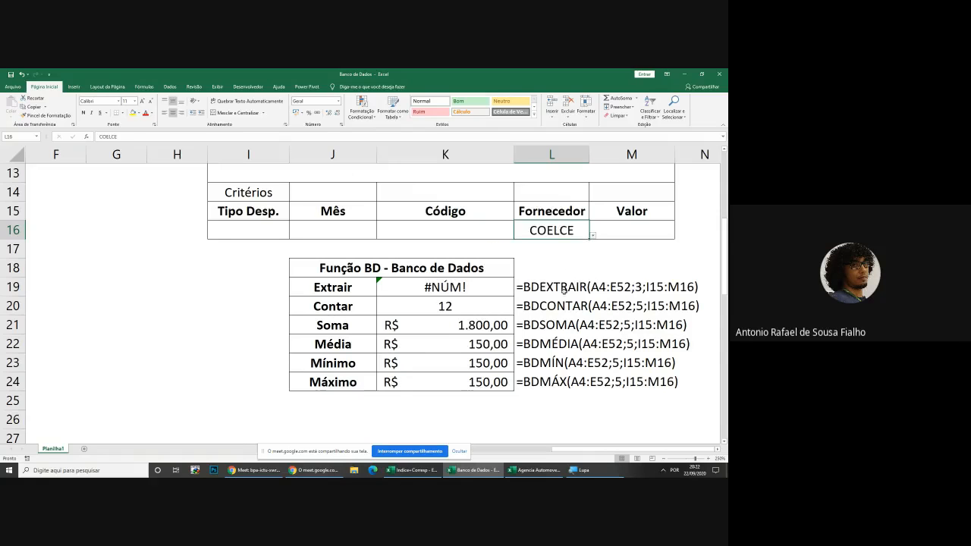
pyautogui.moveTo(459, 304); pyautogui.dragTo(461, 378)
pyautogui.click(466, 301)
pyautogui.click(468, 283)
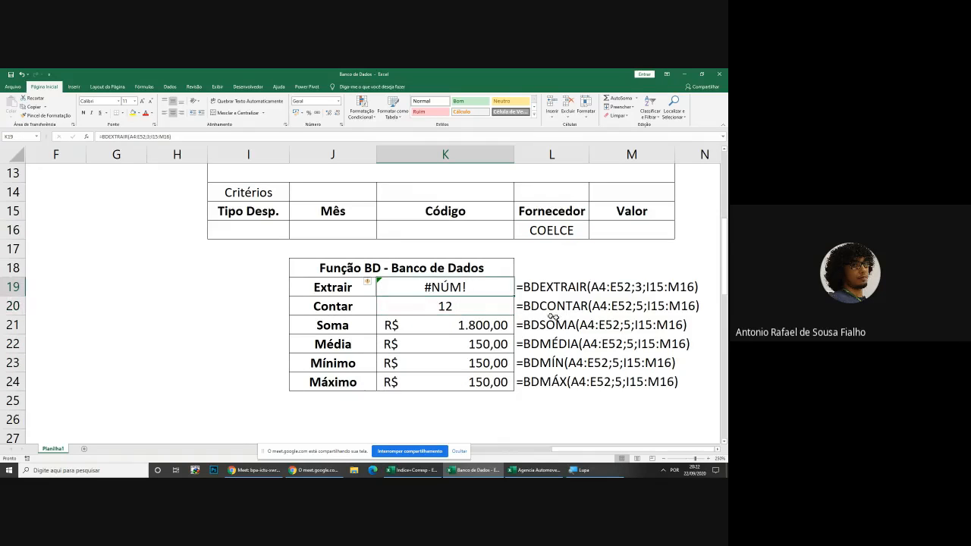
# Set the Mês criterion in J16 to Janeiro
pyautogui.click(339, 227)
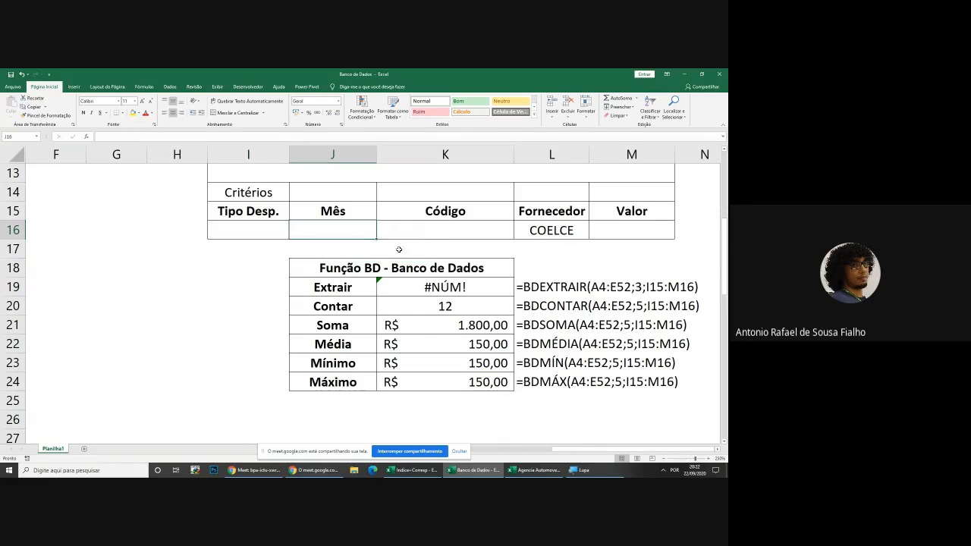
pyautogui.write('Janeiro')
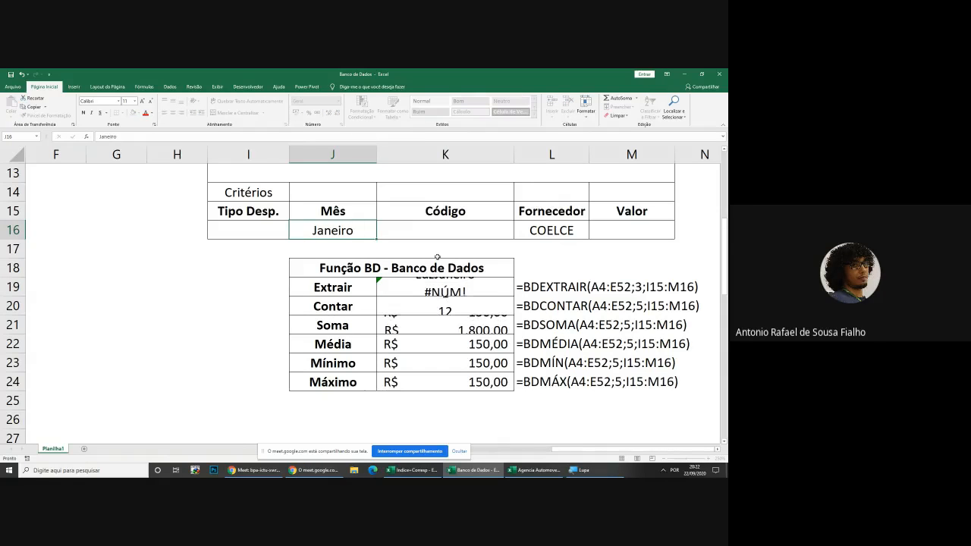
pyautogui.press('Return')
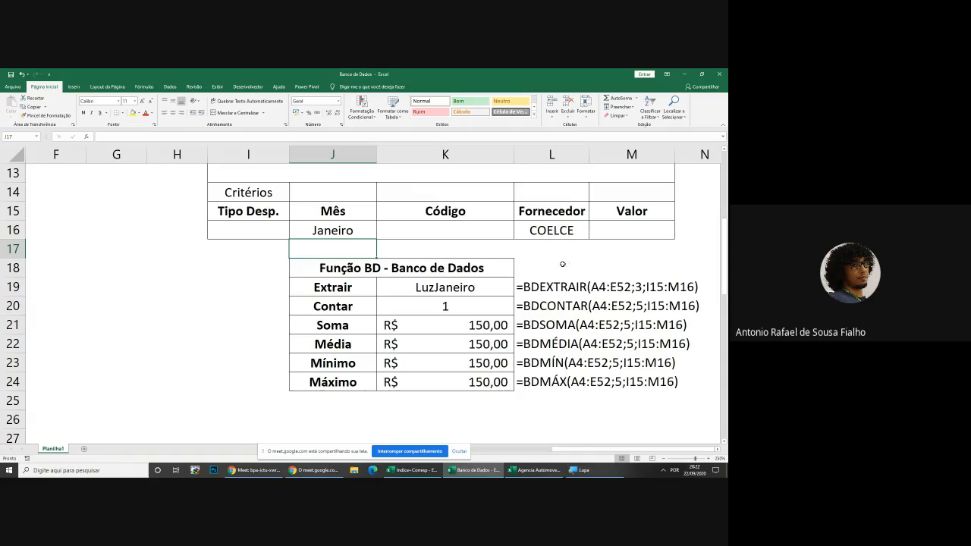
# Check the criteria against the BDEXTRAIR result in K19, and clear the Mês criterion in J16 and Fornecedor criterion in L16
pyautogui.click(324, 229)
pyautogui.click(575, 229)
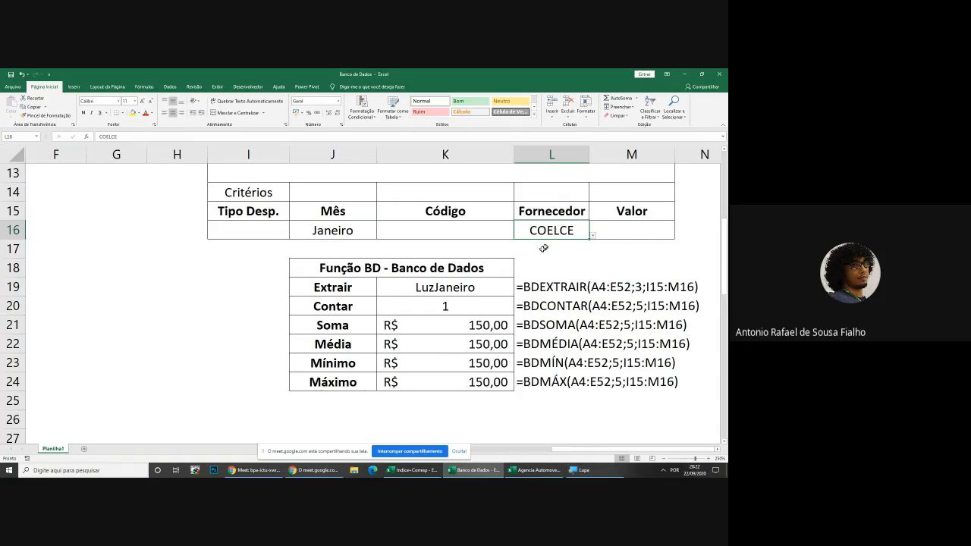
pyautogui.click(411, 289)
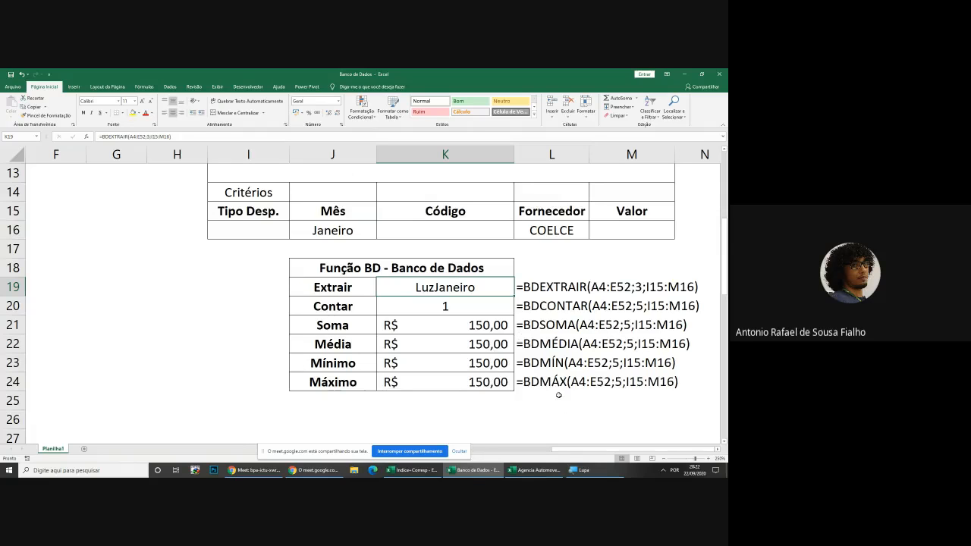
pyautogui.click(365, 235)
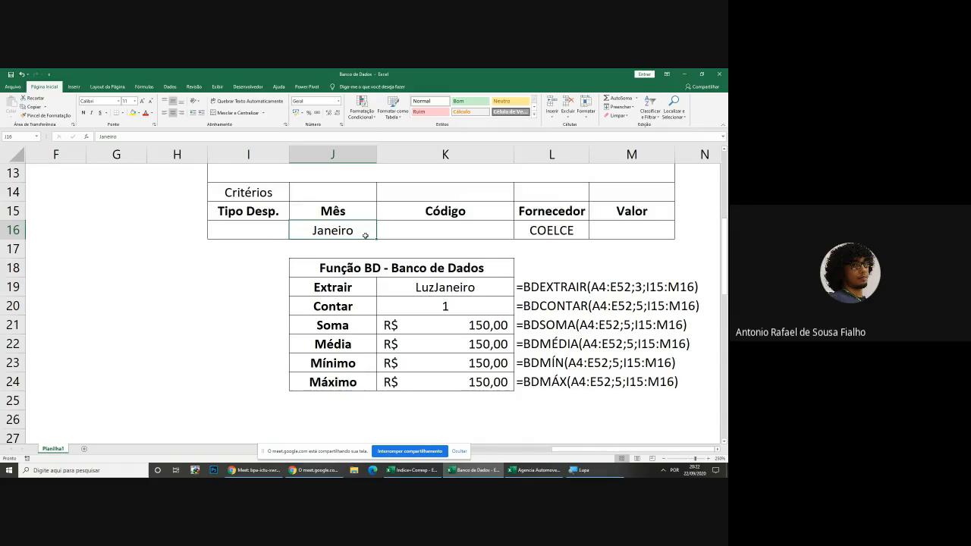
pyautogui.press('Delete')
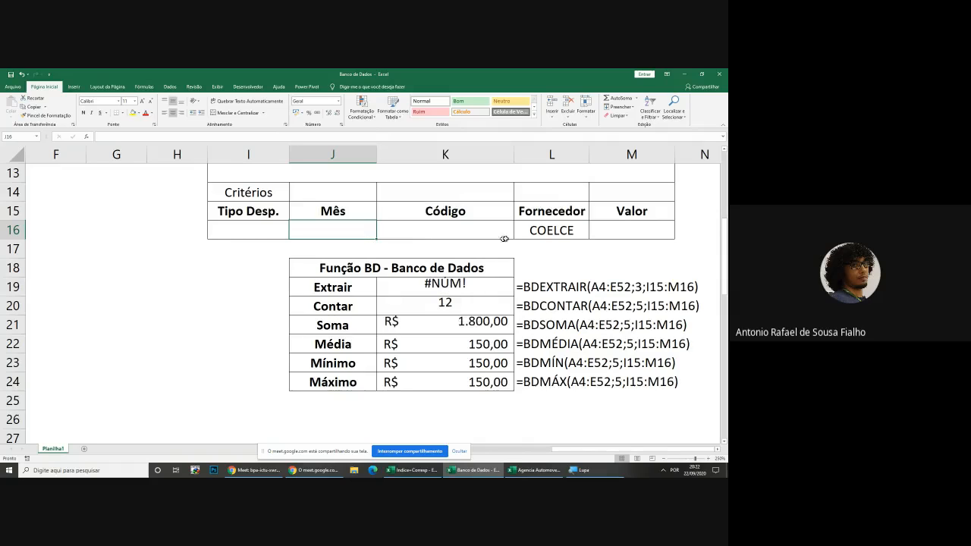
pyautogui.click(552, 229)
pyautogui.press('Delete')
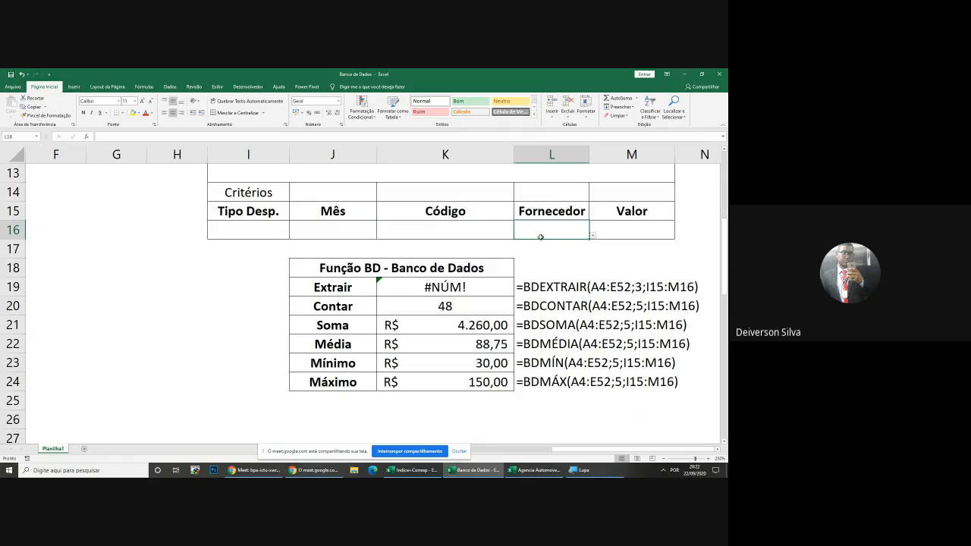
# Review the criteria row I16:M16, the Base de banco de dados summary and the Mês column B5:B52 of the expense table
pyautogui.moveTo(212, 229); pyautogui.dragTo(650, 240)
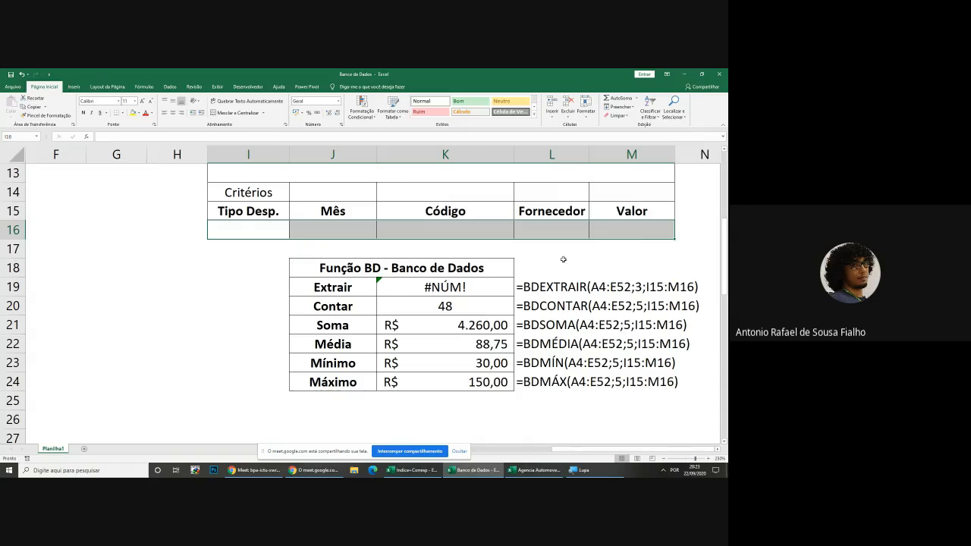
pyautogui.scroll(1, 544, 269)
pyautogui.scroll(2, 543, 270)
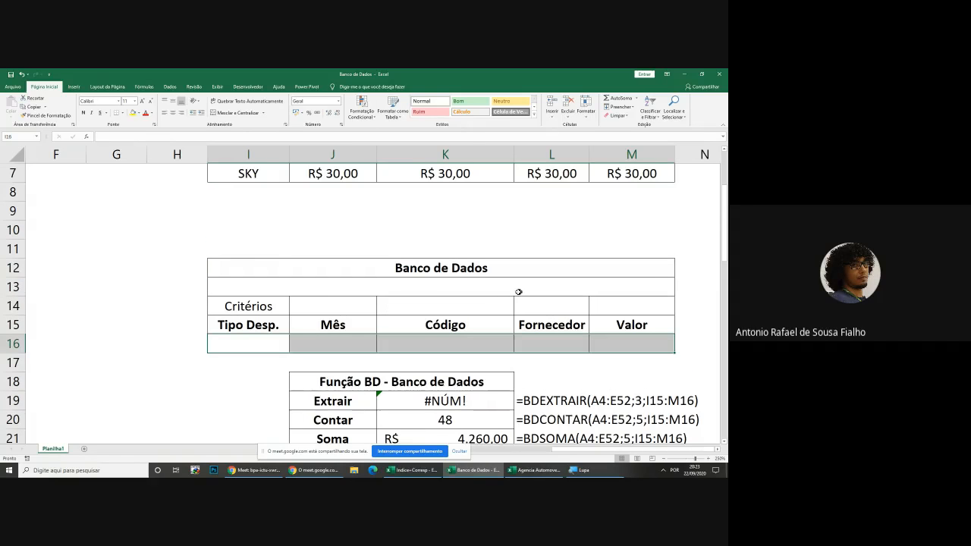
pyautogui.click(510, 302)
pyautogui.scroll(2, 510, 303)
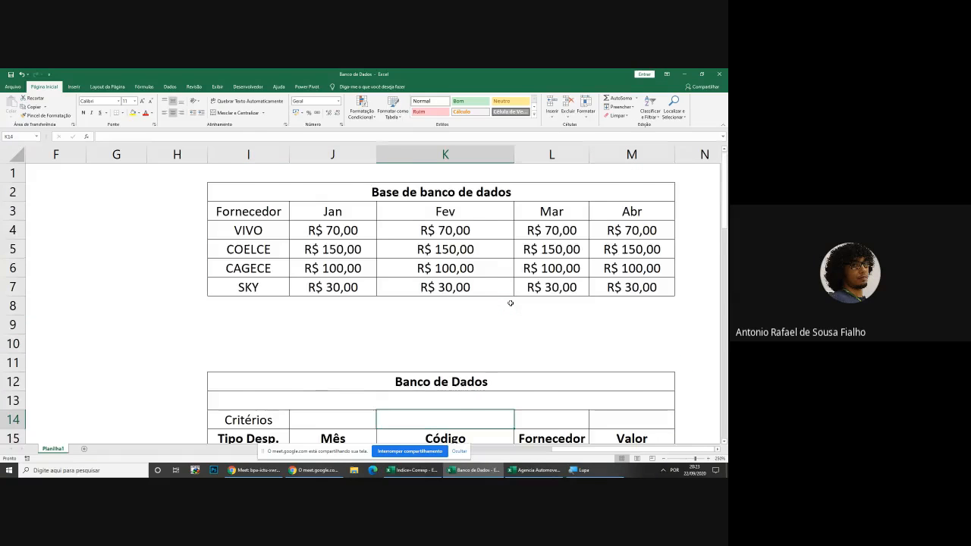
pyautogui.scroll(-1, 546, 364)
pyautogui.moveTo(577, 451); pyautogui.dragTo(485, 451)
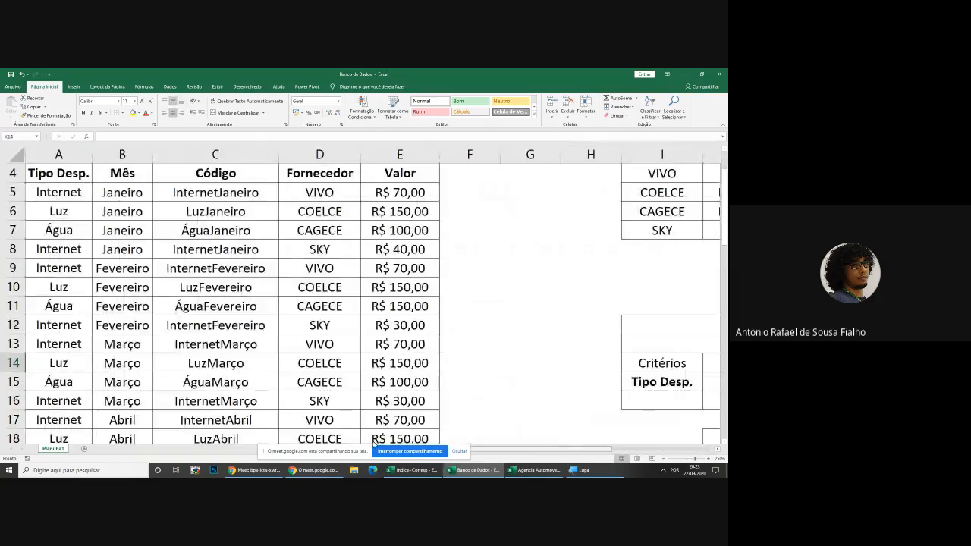
pyautogui.moveTo(140, 196); pyautogui.dragTo(140, 403)
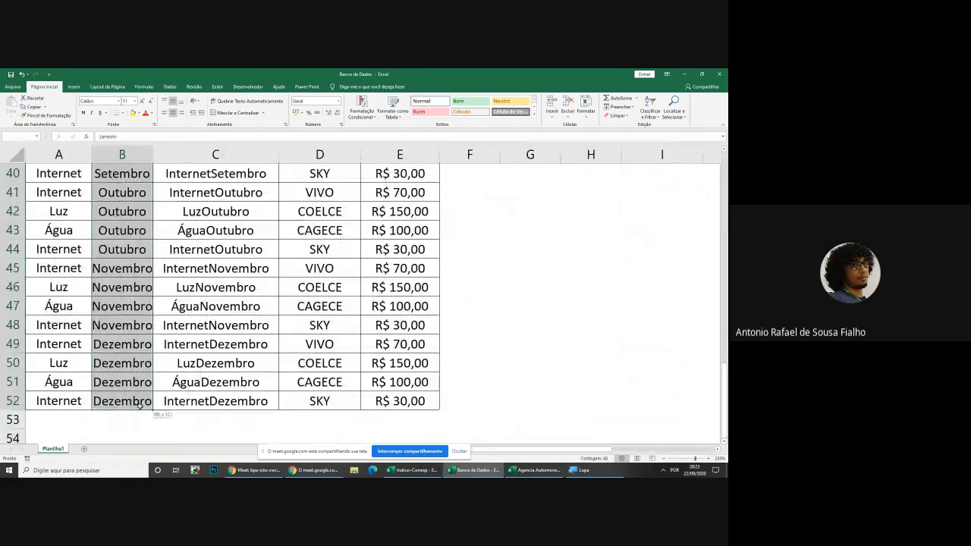
pyautogui.scroll(10, 125, 262)
pyautogui.scroll(3, 125, 262)
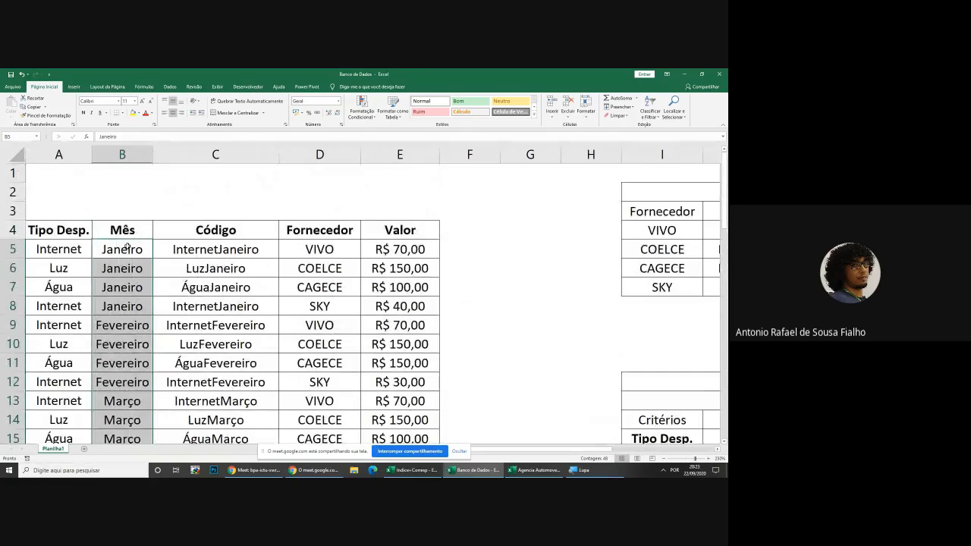
pyautogui.click(130, 344)
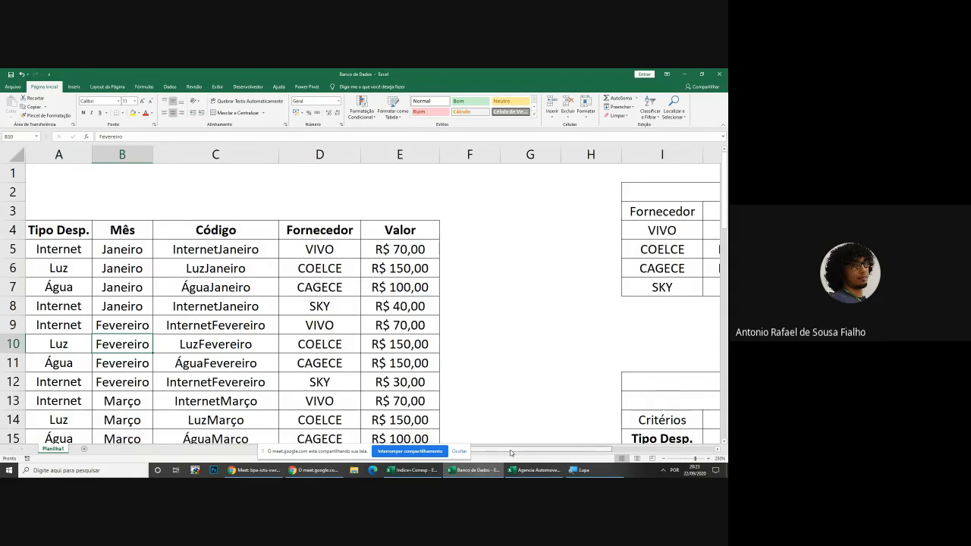
pyautogui.moveTo(511, 453); pyautogui.dragTo(596, 452)
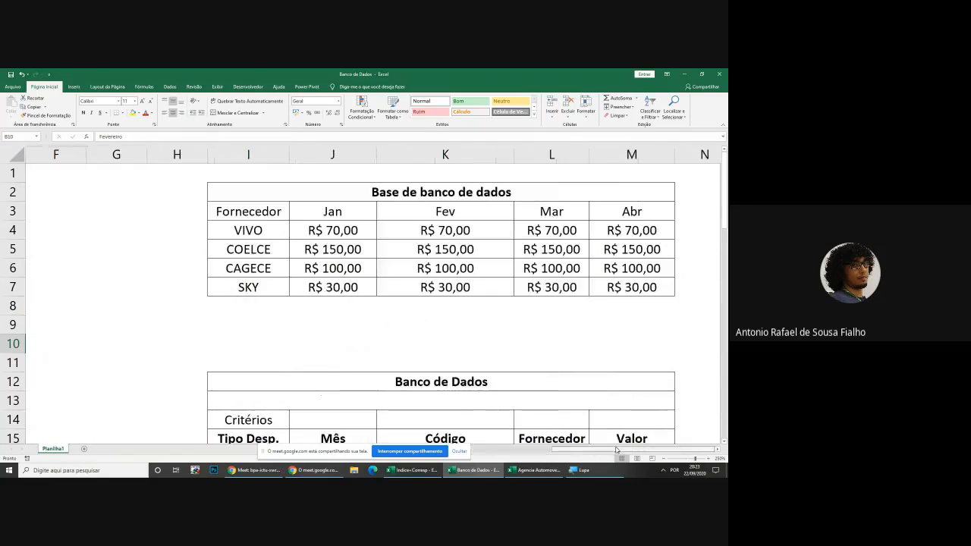
# Switch to the Agencia Automoveis workbook and delete the Qtde de Veículos label and its count in M23:N23
pyautogui.click(427, 471)
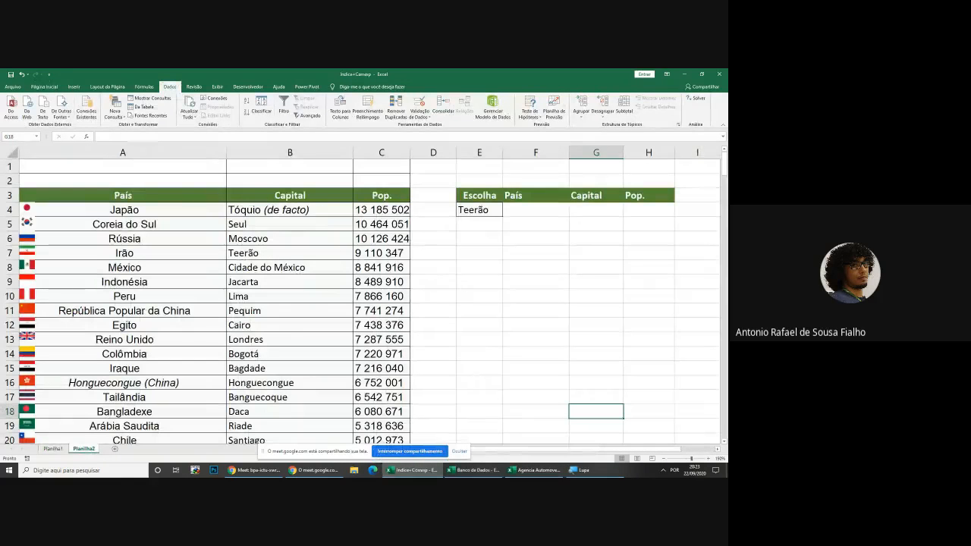
pyautogui.click(531, 471)
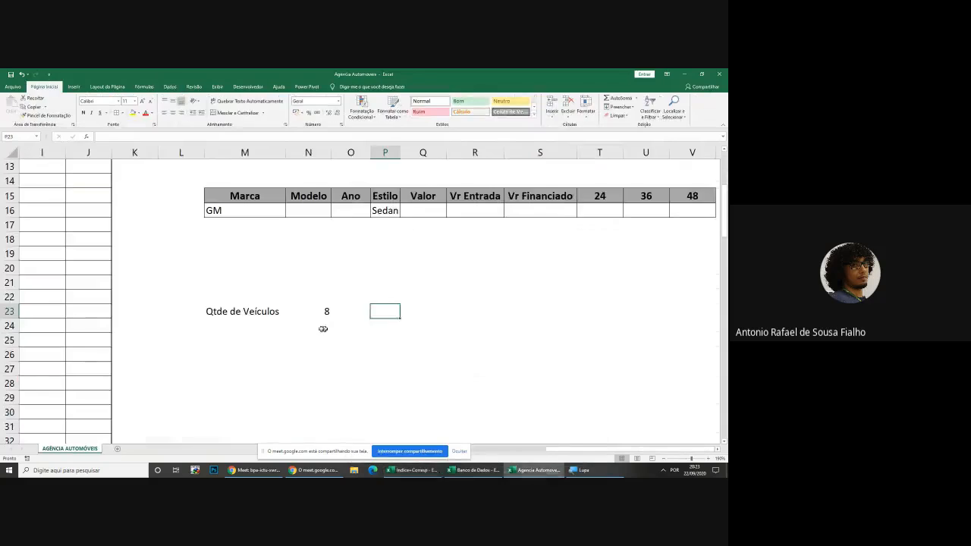
pyautogui.moveTo(230, 313); pyautogui.dragTo(327, 311)
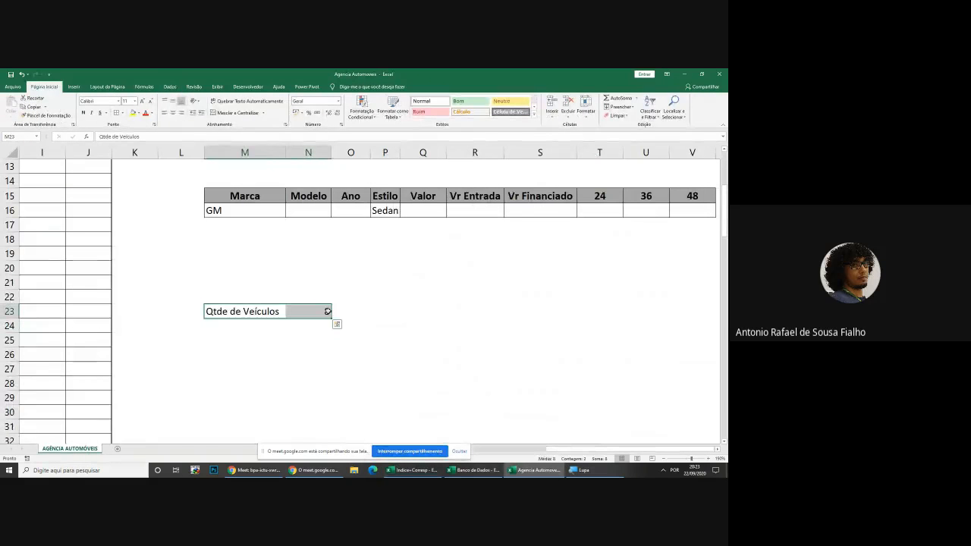
pyautogui.press('Delete')
pyautogui.click(309, 265)
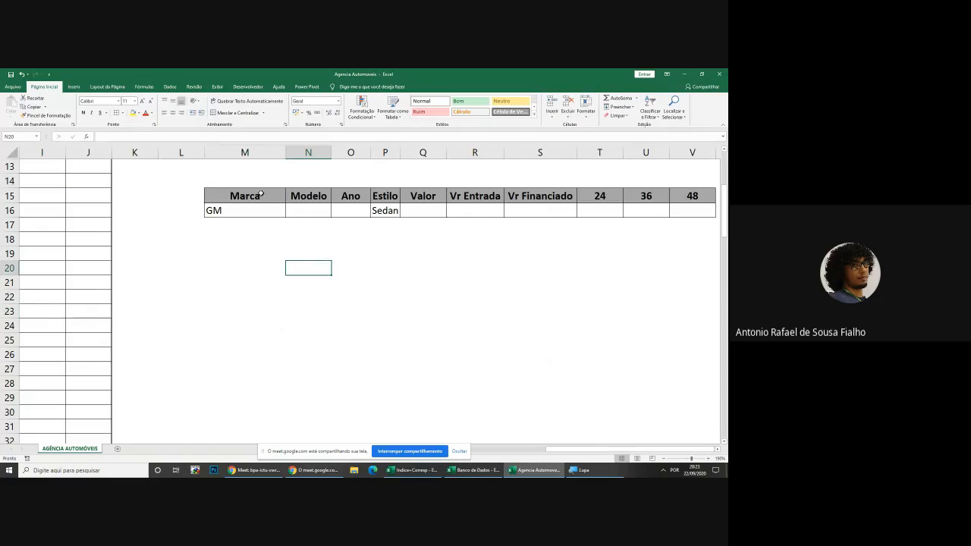
# Examine the search table starting at M15 and the vehicle table's columns from Marca to 48
pyautogui.moveTo(260, 194); pyautogui.dragTo(454, 211)
pyautogui.click(384, 282)
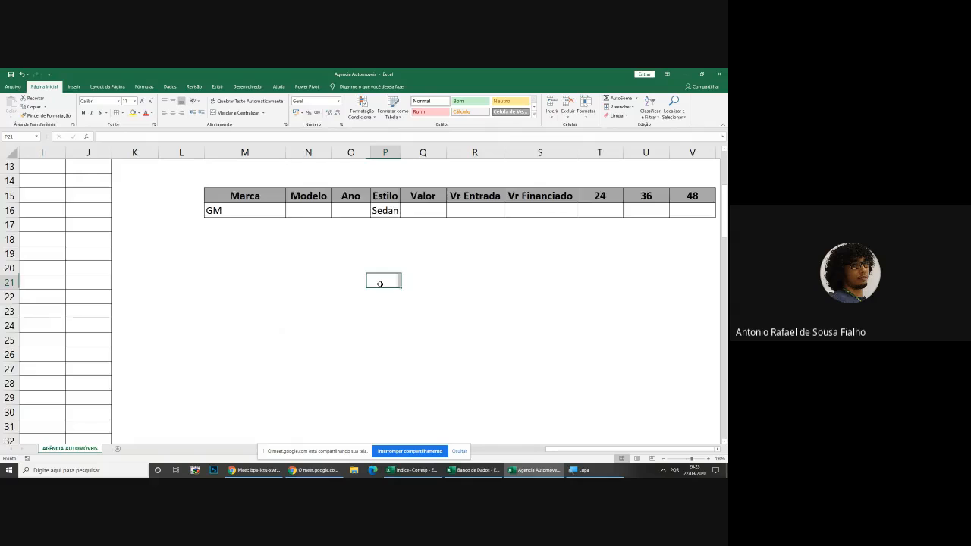
pyautogui.scroll(4, 212, 256)
pyautogui.moveTo(576, 450); pyautogui.dragTo(412, 446)
pyautogui.moveTo(34, 183); pyautogui.dragTo(635, 250)
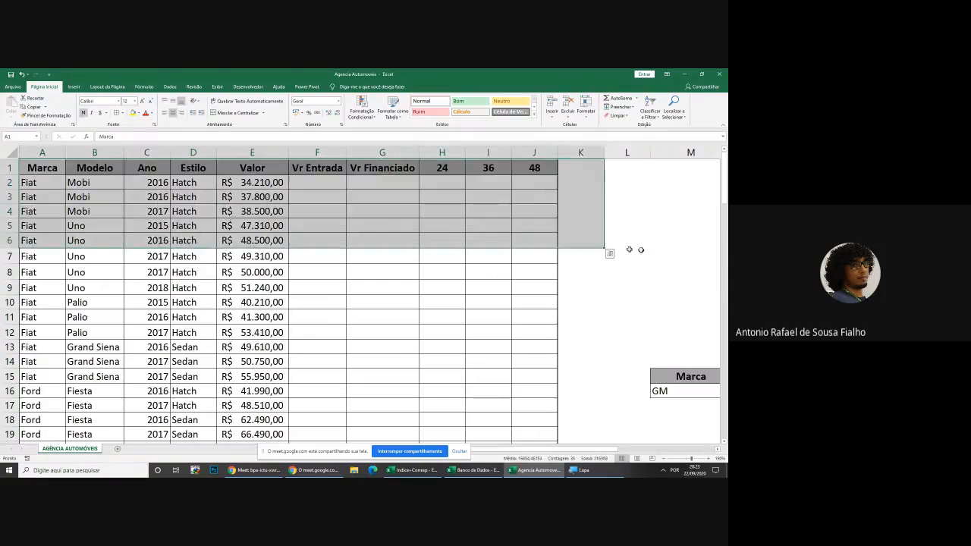
pyautogui.click(687, 255)
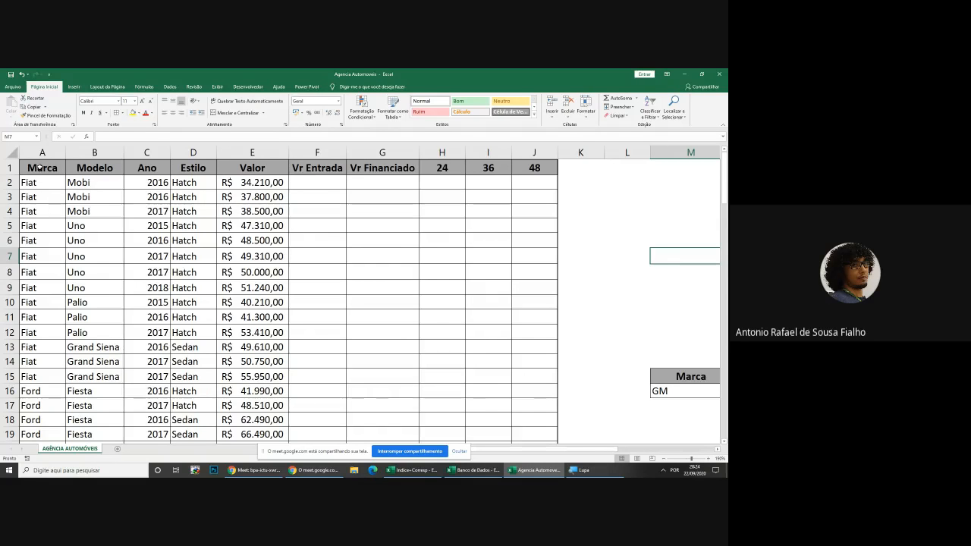
pyautogui.moveTo(39, 166); pyautogui.dragTo(528, 376)
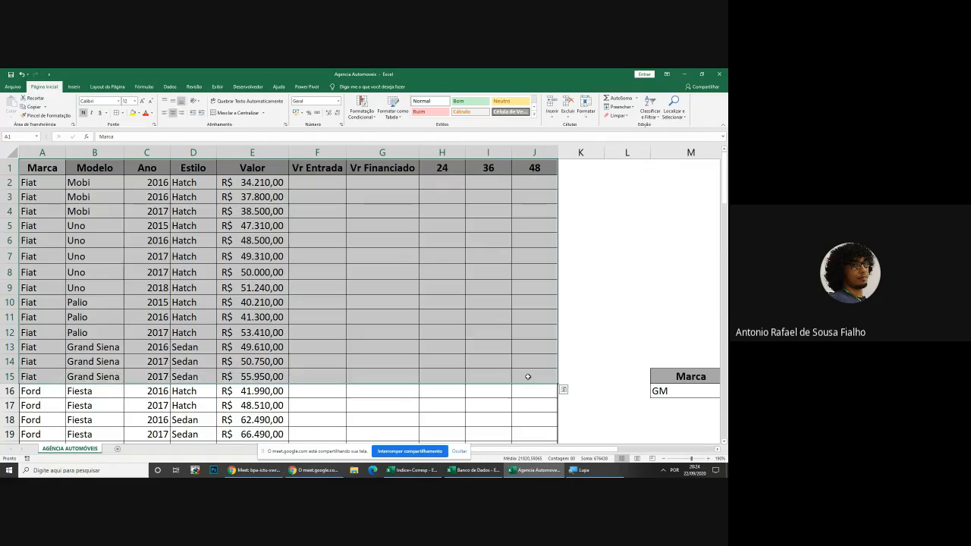
pyautogui.click(604, 336)
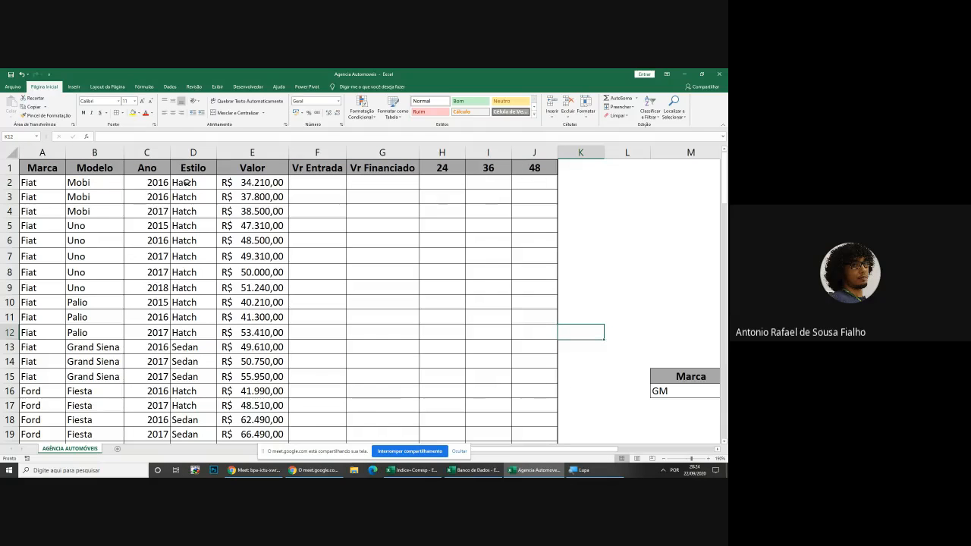
# Look through the Estilo column of the vehicle table down to the last models and return to the header row
pyautogui.moveTo(186, 182); pyautogui.dragTo(225, 431)
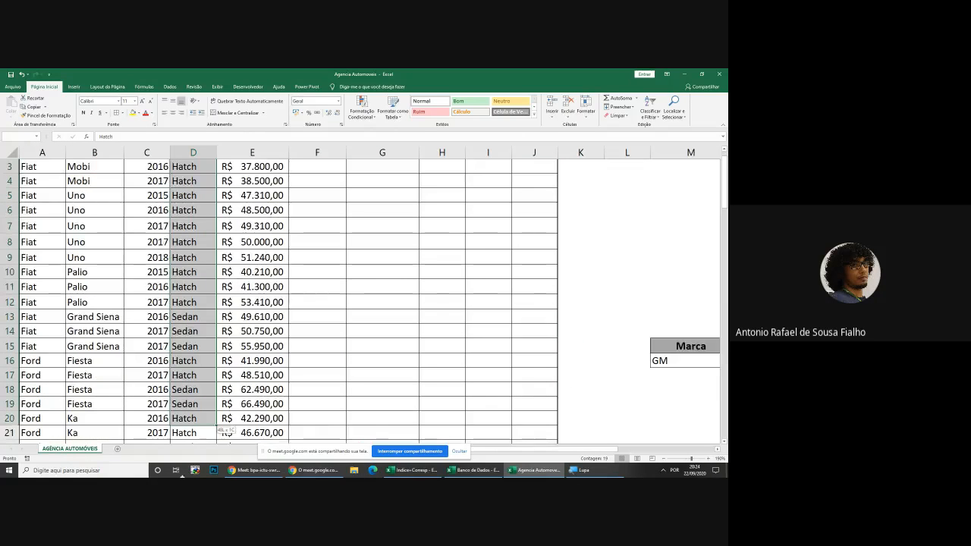
pyautogui.moveTo(182, 475); pyautogui.dragTo(191, 412)
pyautogui.click(191, 411)
pyautogui.scroll(11, 201, 398)
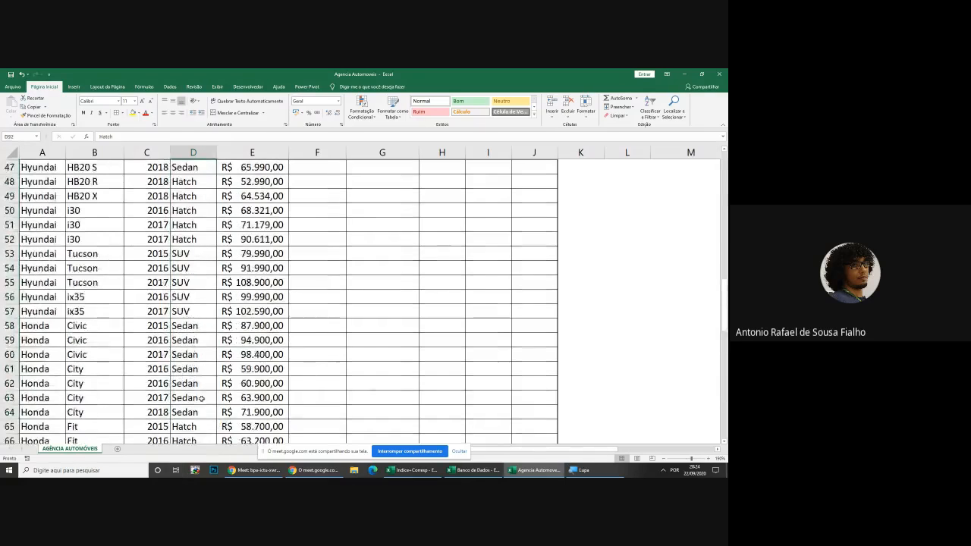
pyautogui.scroll(14, 202, 398)
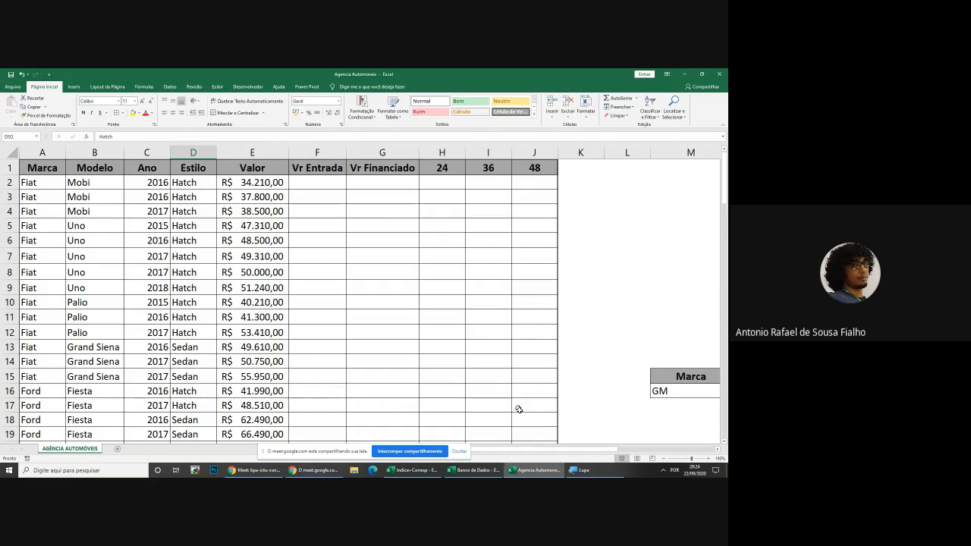
pyautogui.click(519, 474)
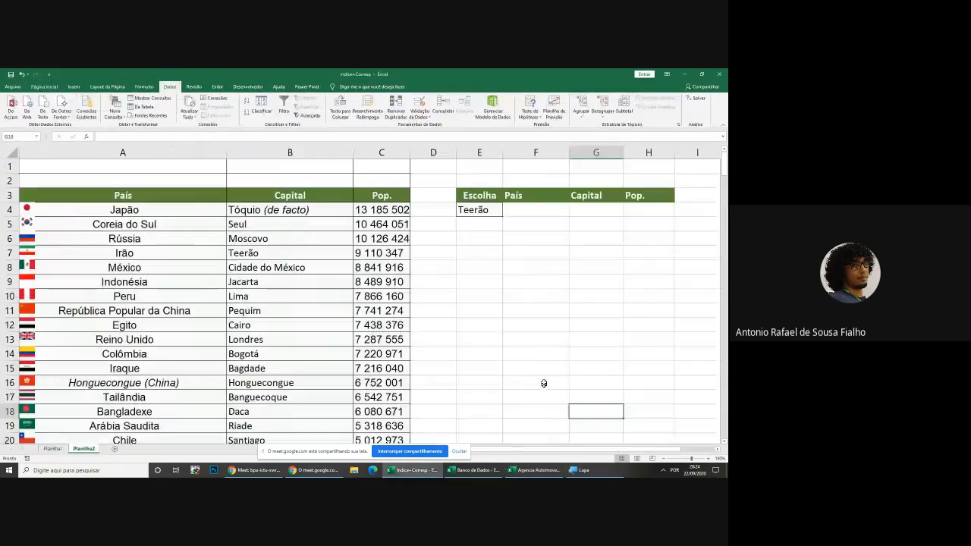
pyautogui.click(537, 352)
pyautogui.click(519, 472)
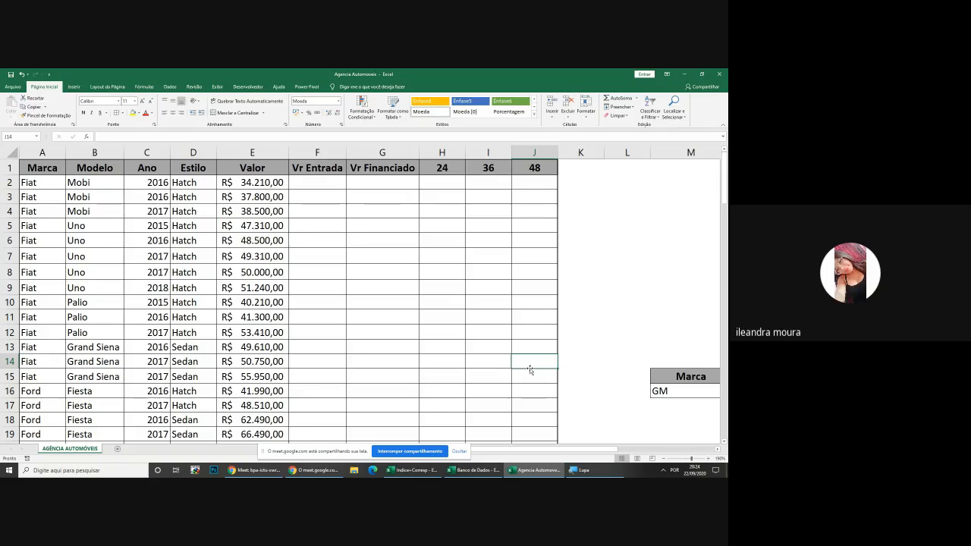
pyautogui.click(579, 360)
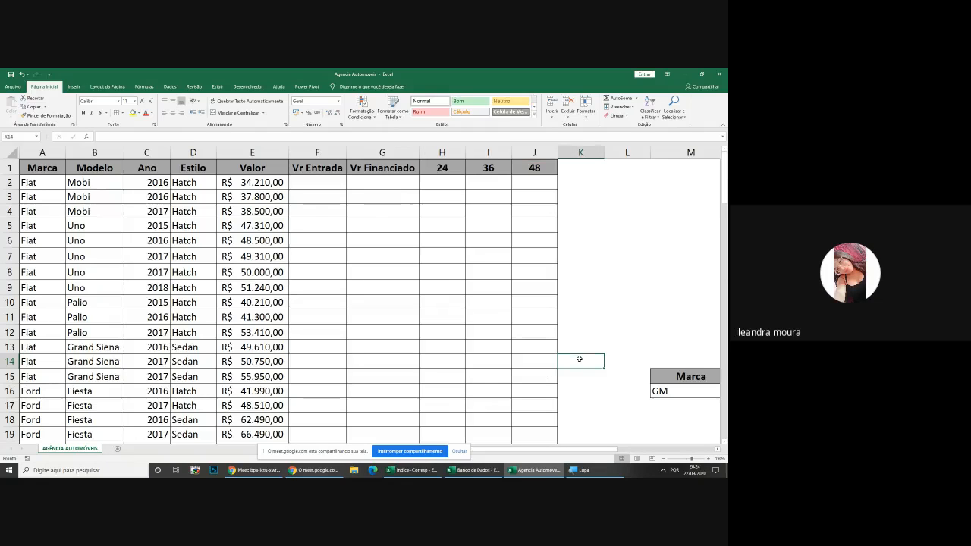
# Examine the empty column K beside the vehicle table, from K1 down alongside the vehicle rows
pyautogui.moveTo(576, 168); pyautogui.dragTo(590, 403)
pyautogui.click(589, 403)
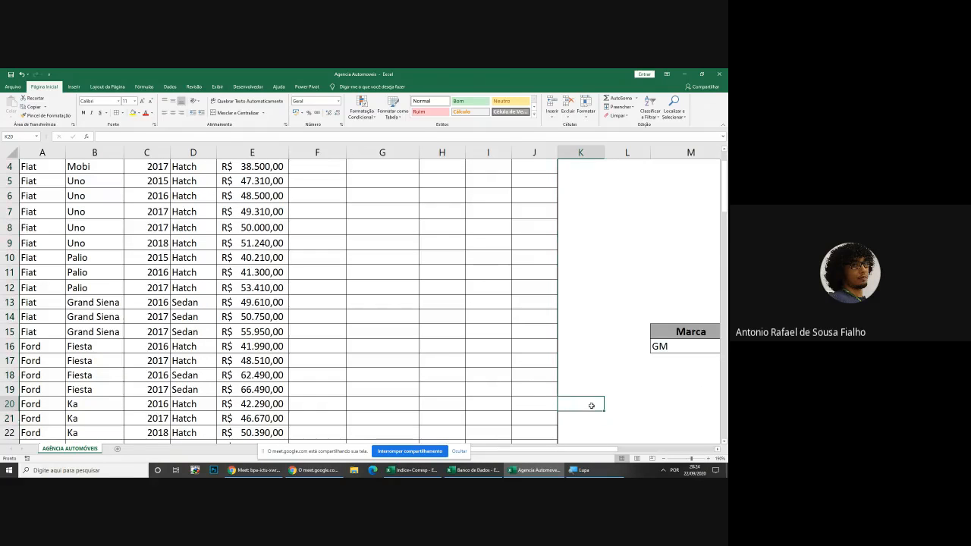
pyautogui.scroll(1, 585, 325)
pyautogui.moveTo(577, 162); pyautogui.dragTo(599, 419)
pyautogui.moveTo(576, 475); pyautogui.dragTo(584, 396)
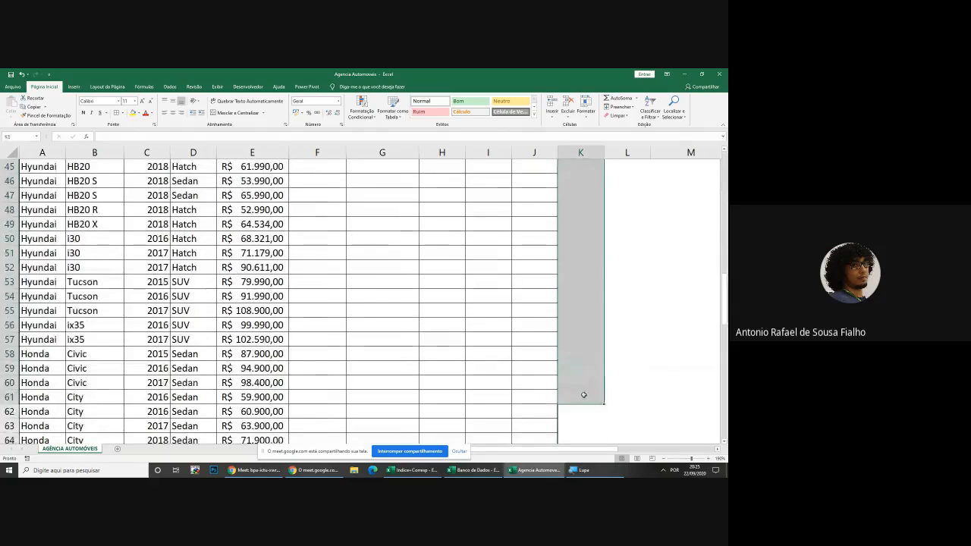
pyautogui.scroll(-2, 583, 390)
pyautogui.scroll(-7, 582, 390)
pyautogui.scroll(20, 582, 387)
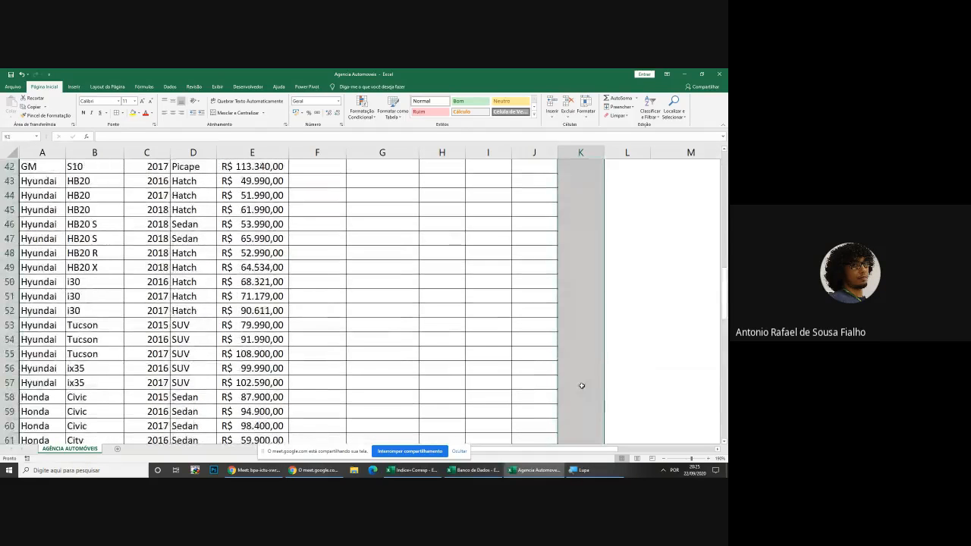
pyautogui.scroll(4, 582, 385)
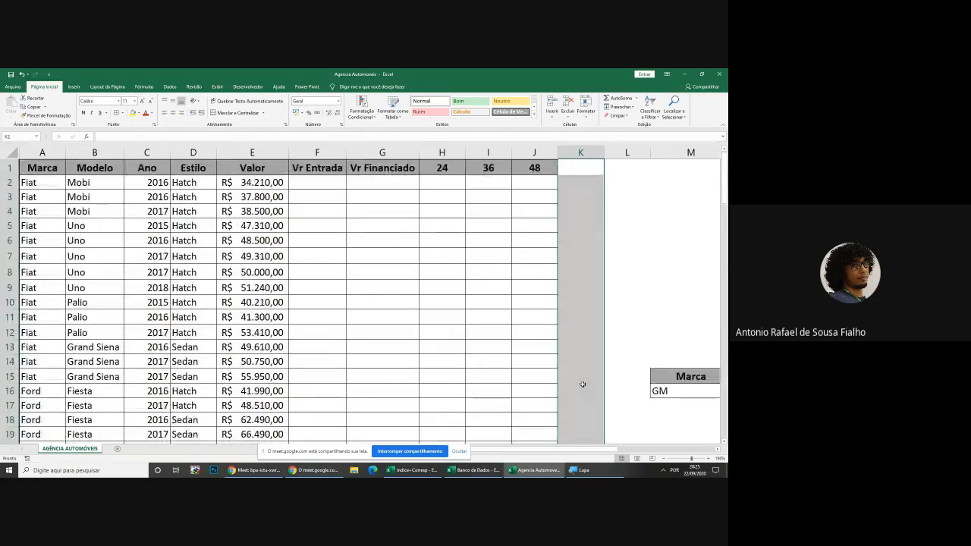
# Inspect the empty Vr Entrada, Vr Financiado, 24, 36 and 48 columns from F2 down the vehicle table
pyautogui.click(584, 167)
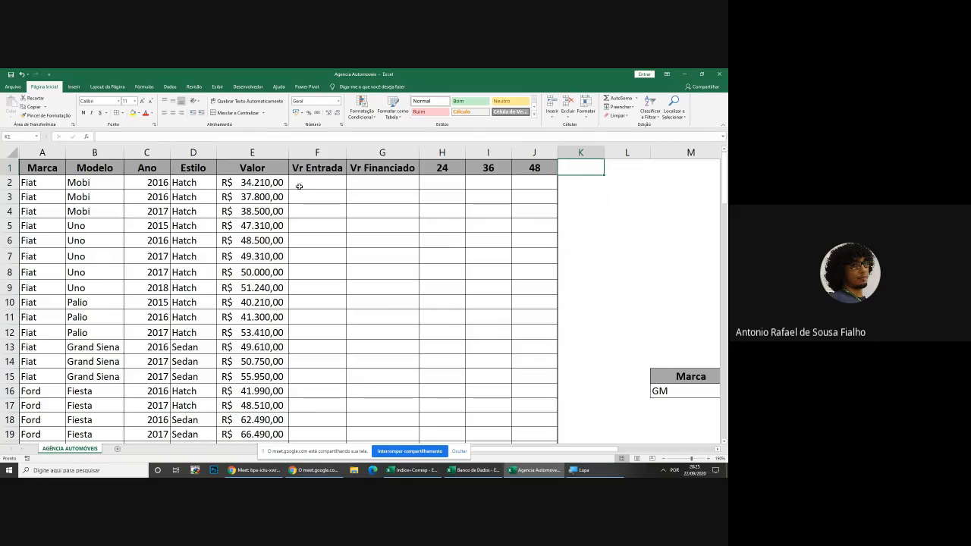
pyautogui.moveTo(299, 179); pyautogui.dragTo(540, 416)
pyautogui.scroll(-5, 566, 368)
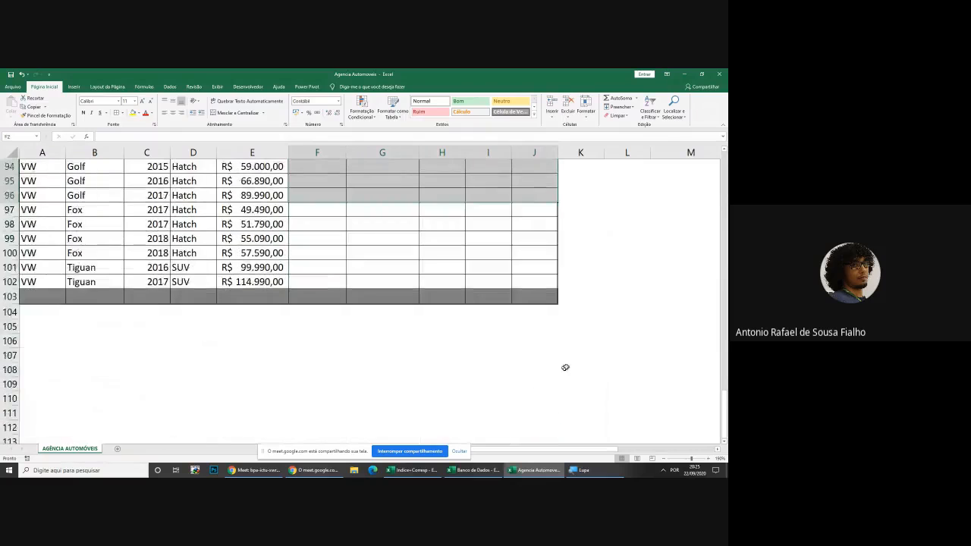
pyautogui.scroll(20, 563, 326)
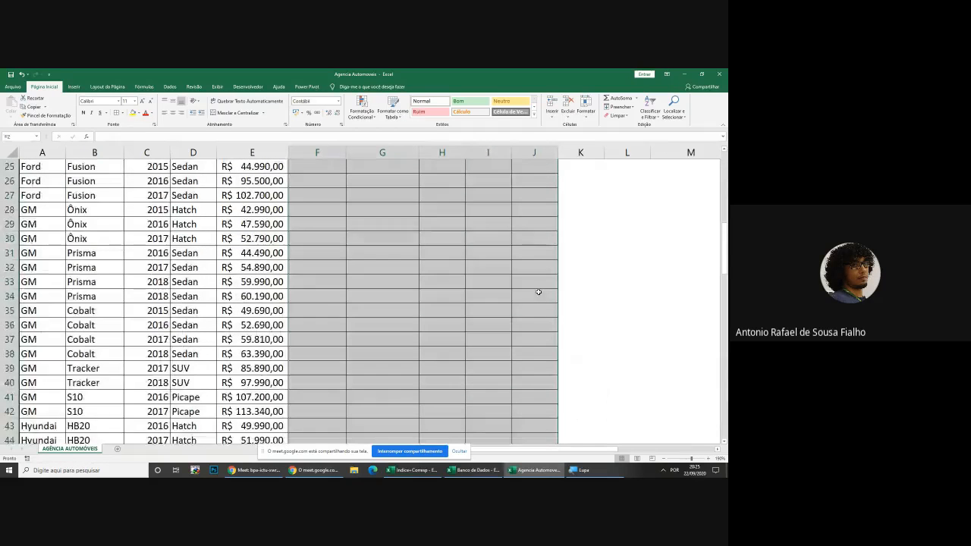
# Deselect the vehicle table's empty columns and look over the country-and-capital workbook and the Base de banco de dados table in Banco de Dados
pyautogui.click(569, 255)
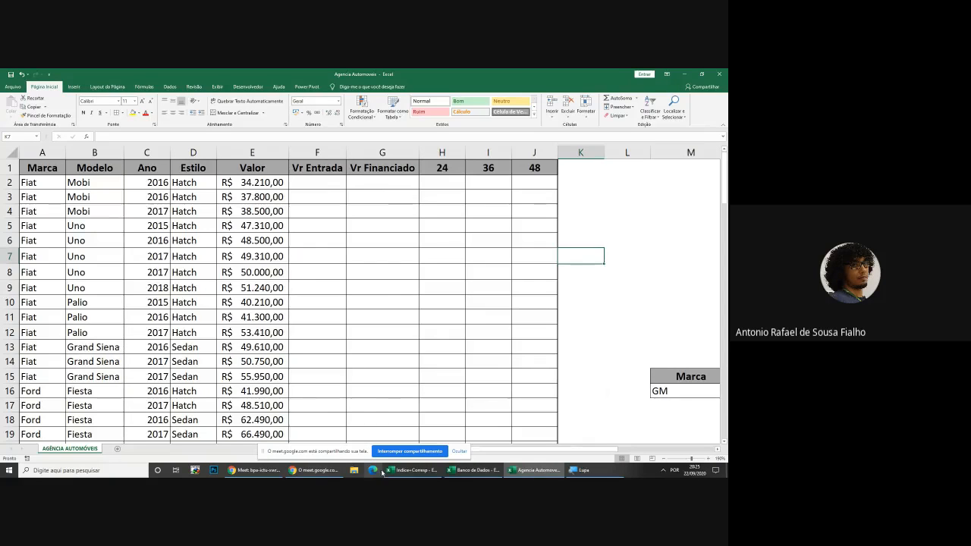
pyautogui.click(413, 470)
pyautogui.click(545, 226)
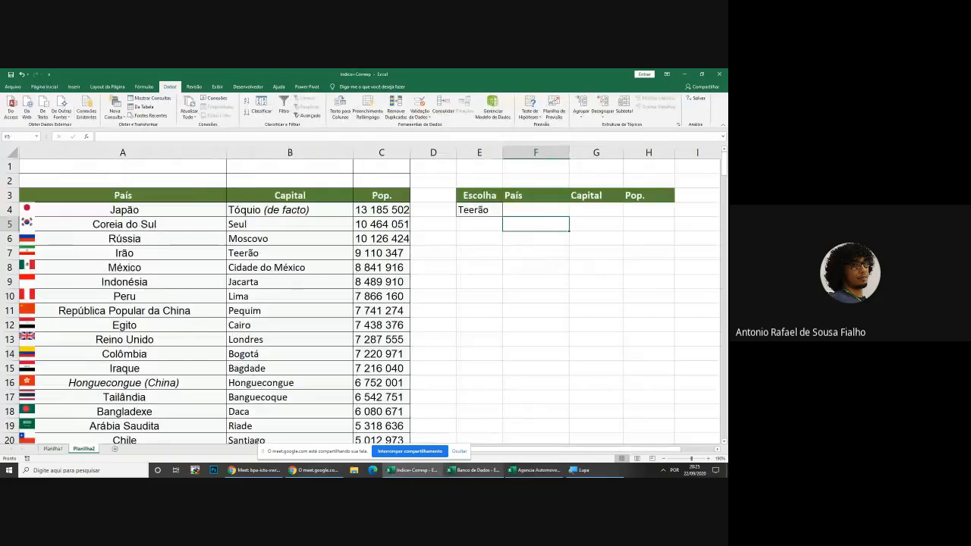
pyautogui.click(476, 470)
pyautogui.click(442, 307)
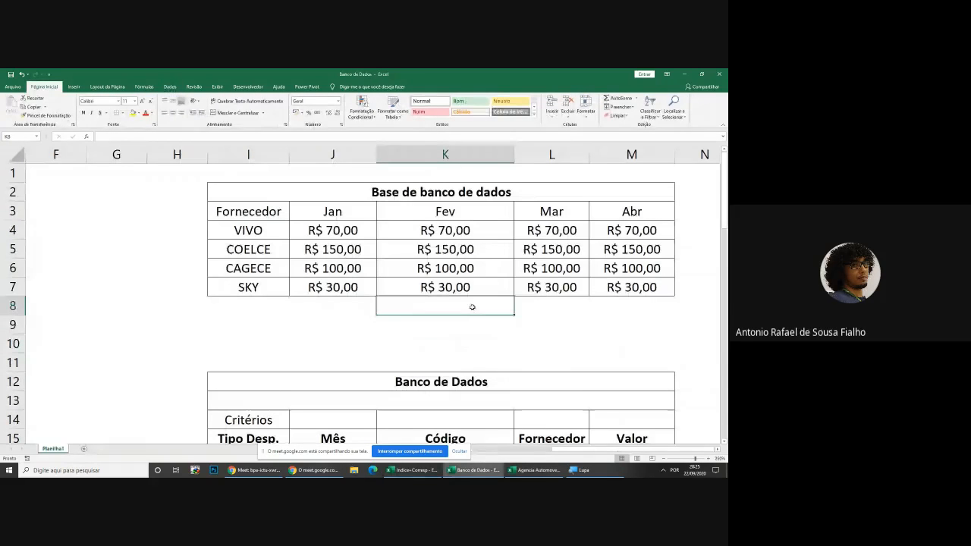
pyautogui.click(468, 331)
pyautogui.click(463, 348)
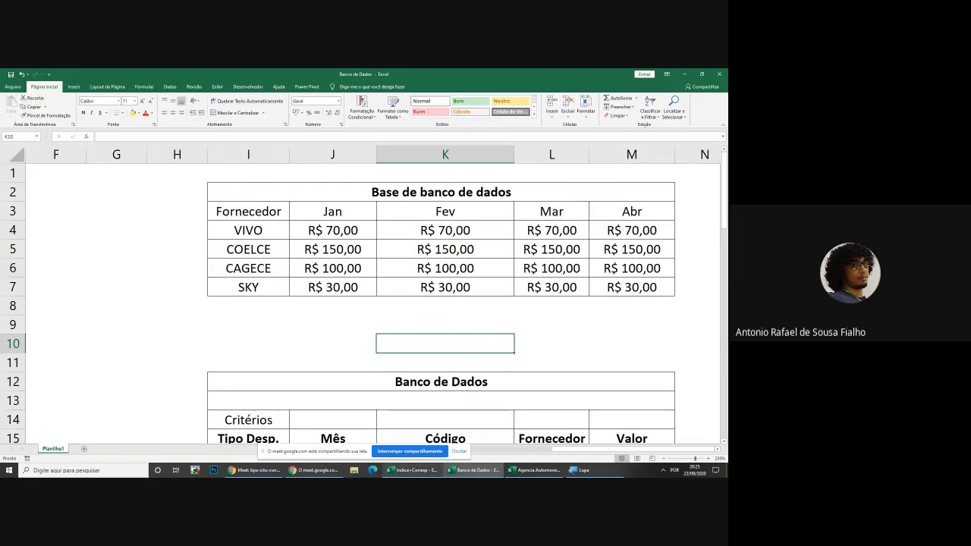
pyautogui.click(406, 471)
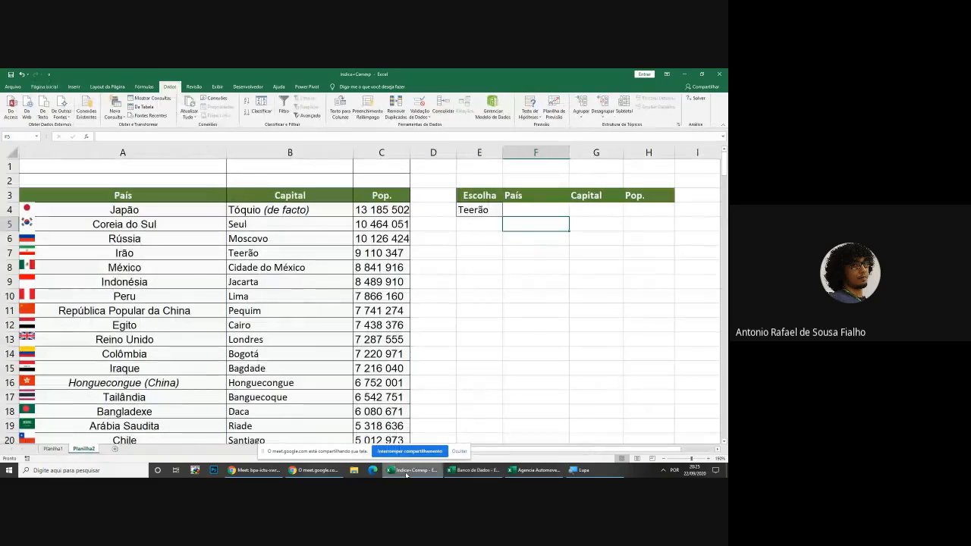
pyautogui.click(406, 471)
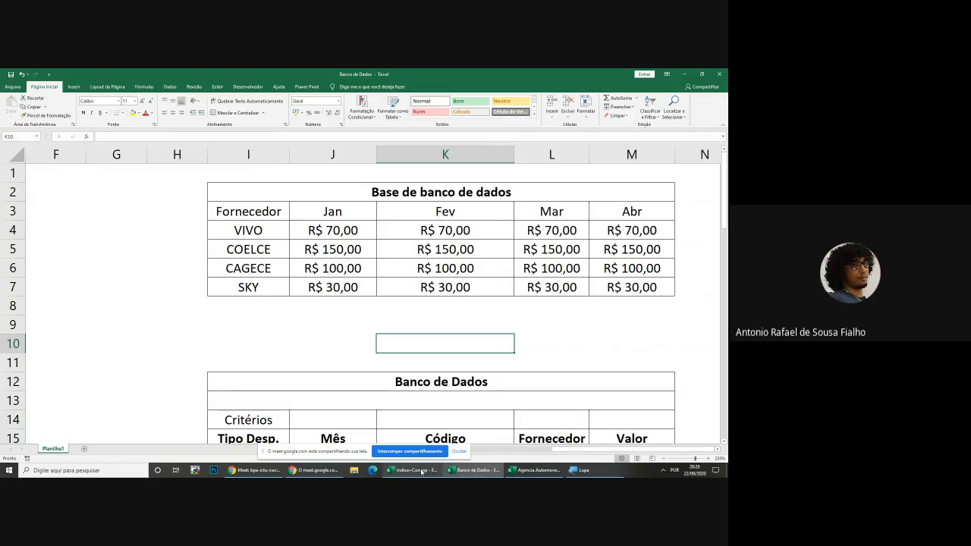
# Set the Fornecedor criterion in L16 of the Banco de Dados criteria table to COELCE
pyautogui.scroll(-1, 448, 440)
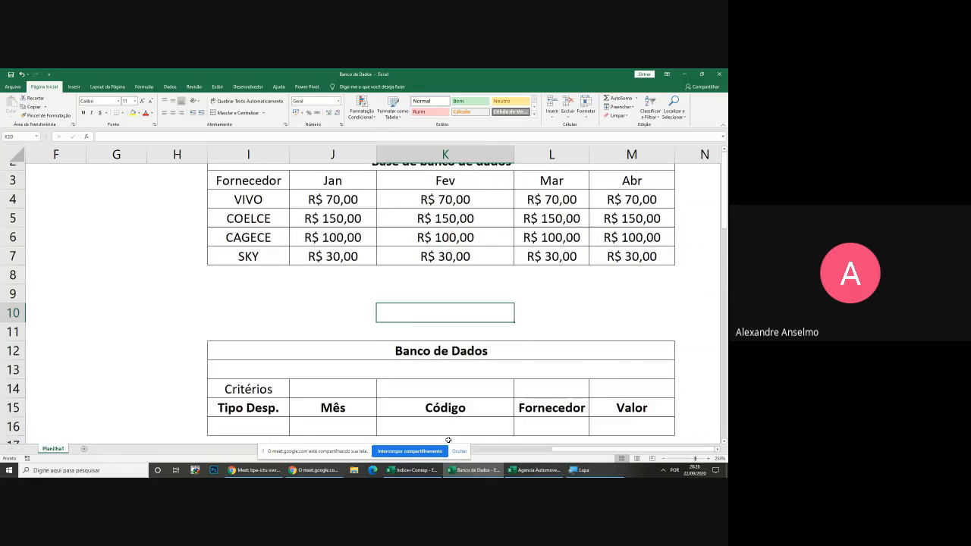
pyautogui.scroll(-4, 448, 440)
pyautogui.click(559, 229)
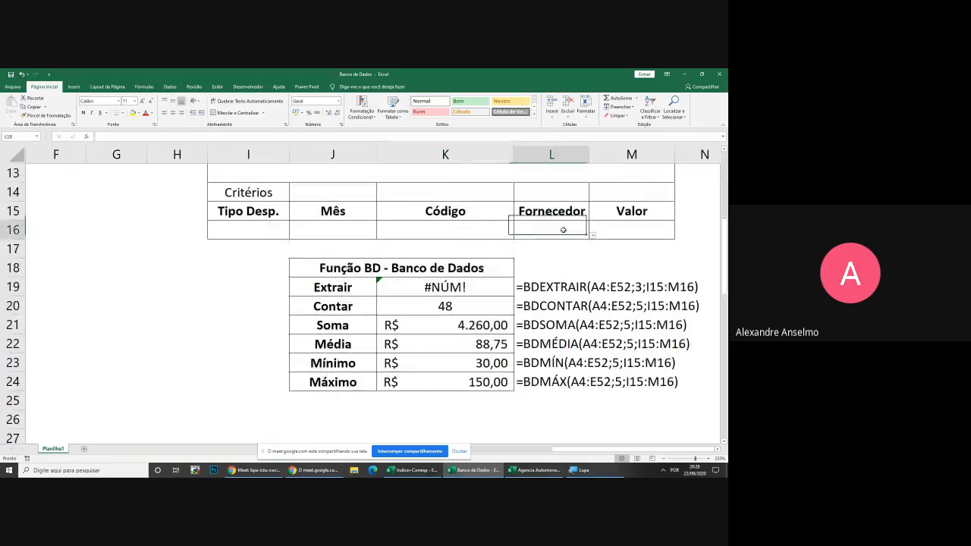
pyautogui.click(591, 236)
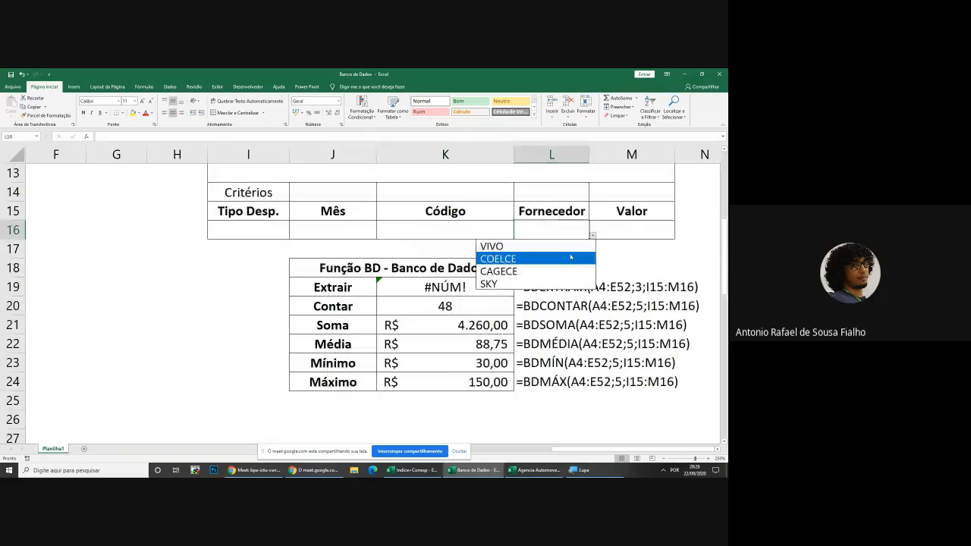
pyautogui.click(567, 255)
pyautogui.click(355, 225)
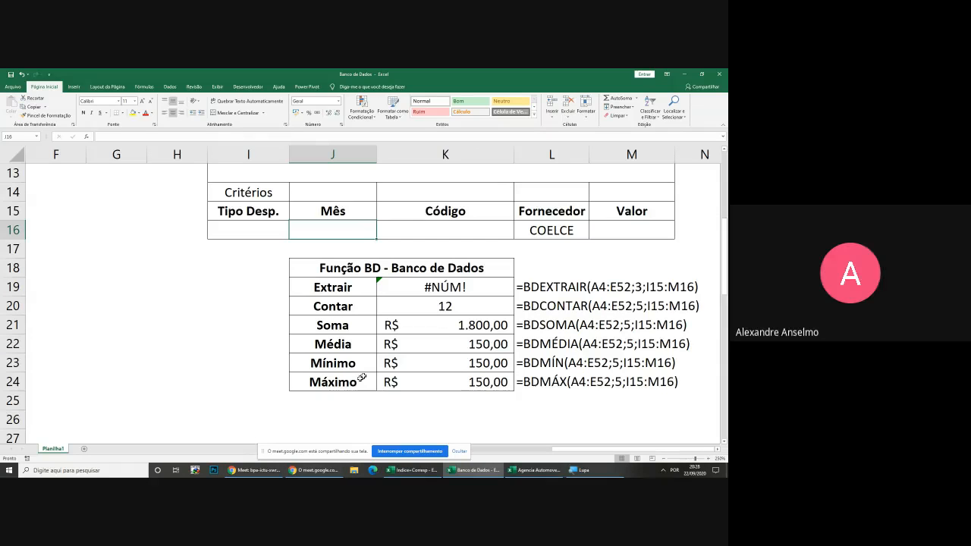
# Switch to the Google Meet call in Chrome and open the additional meeting options that include stopping the recording
pyautogui.click(274, 472)
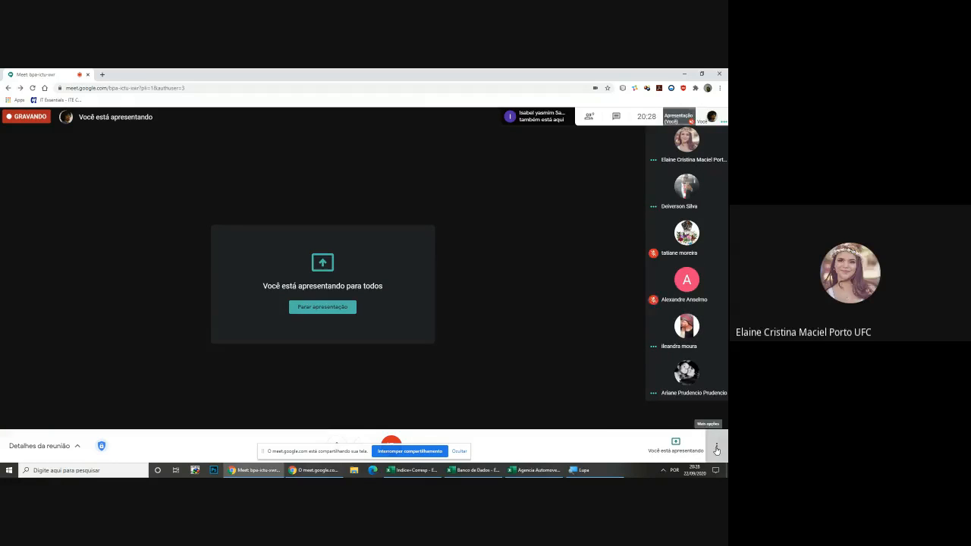
pyautogui.click(716, 450)
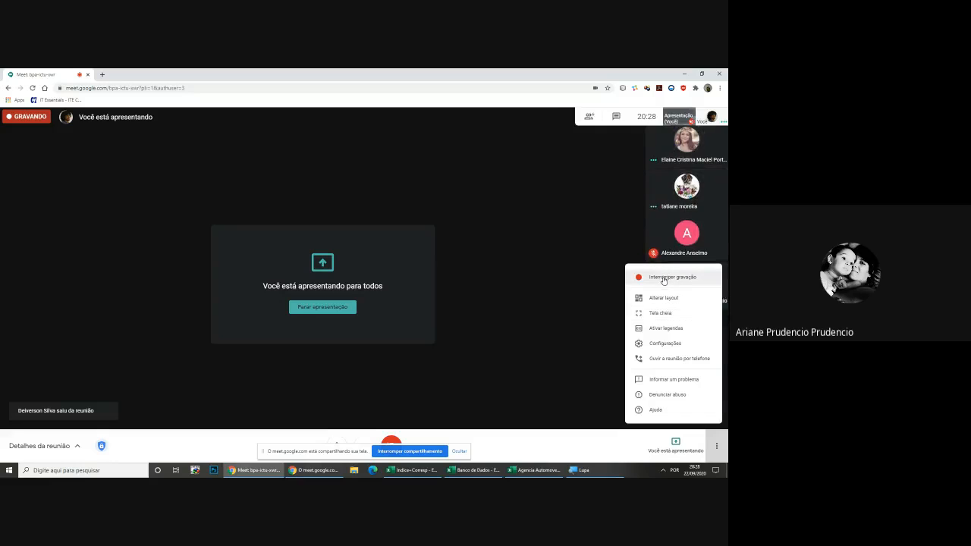